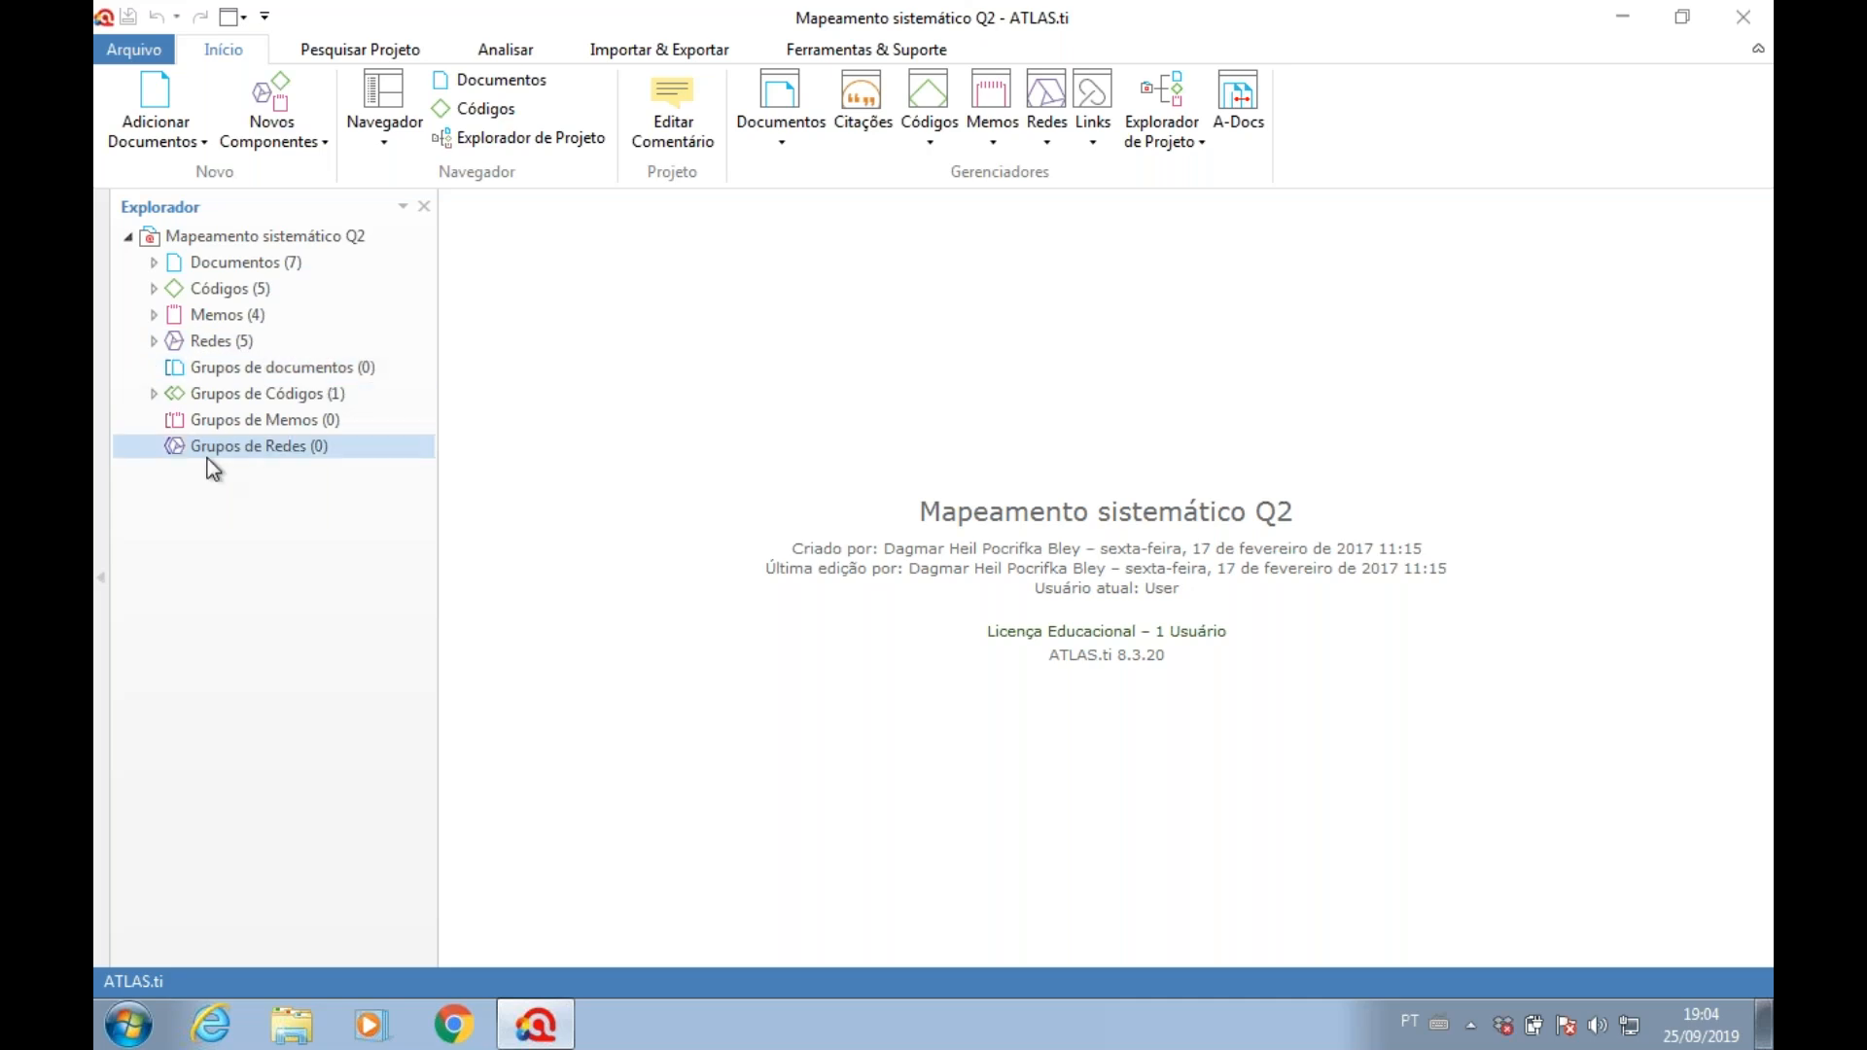
# - Expand the project's document, code, memo and network branches, along with the quotations under document D 1: ID1ERIC.pdf
pyautogui.click(153, 263)
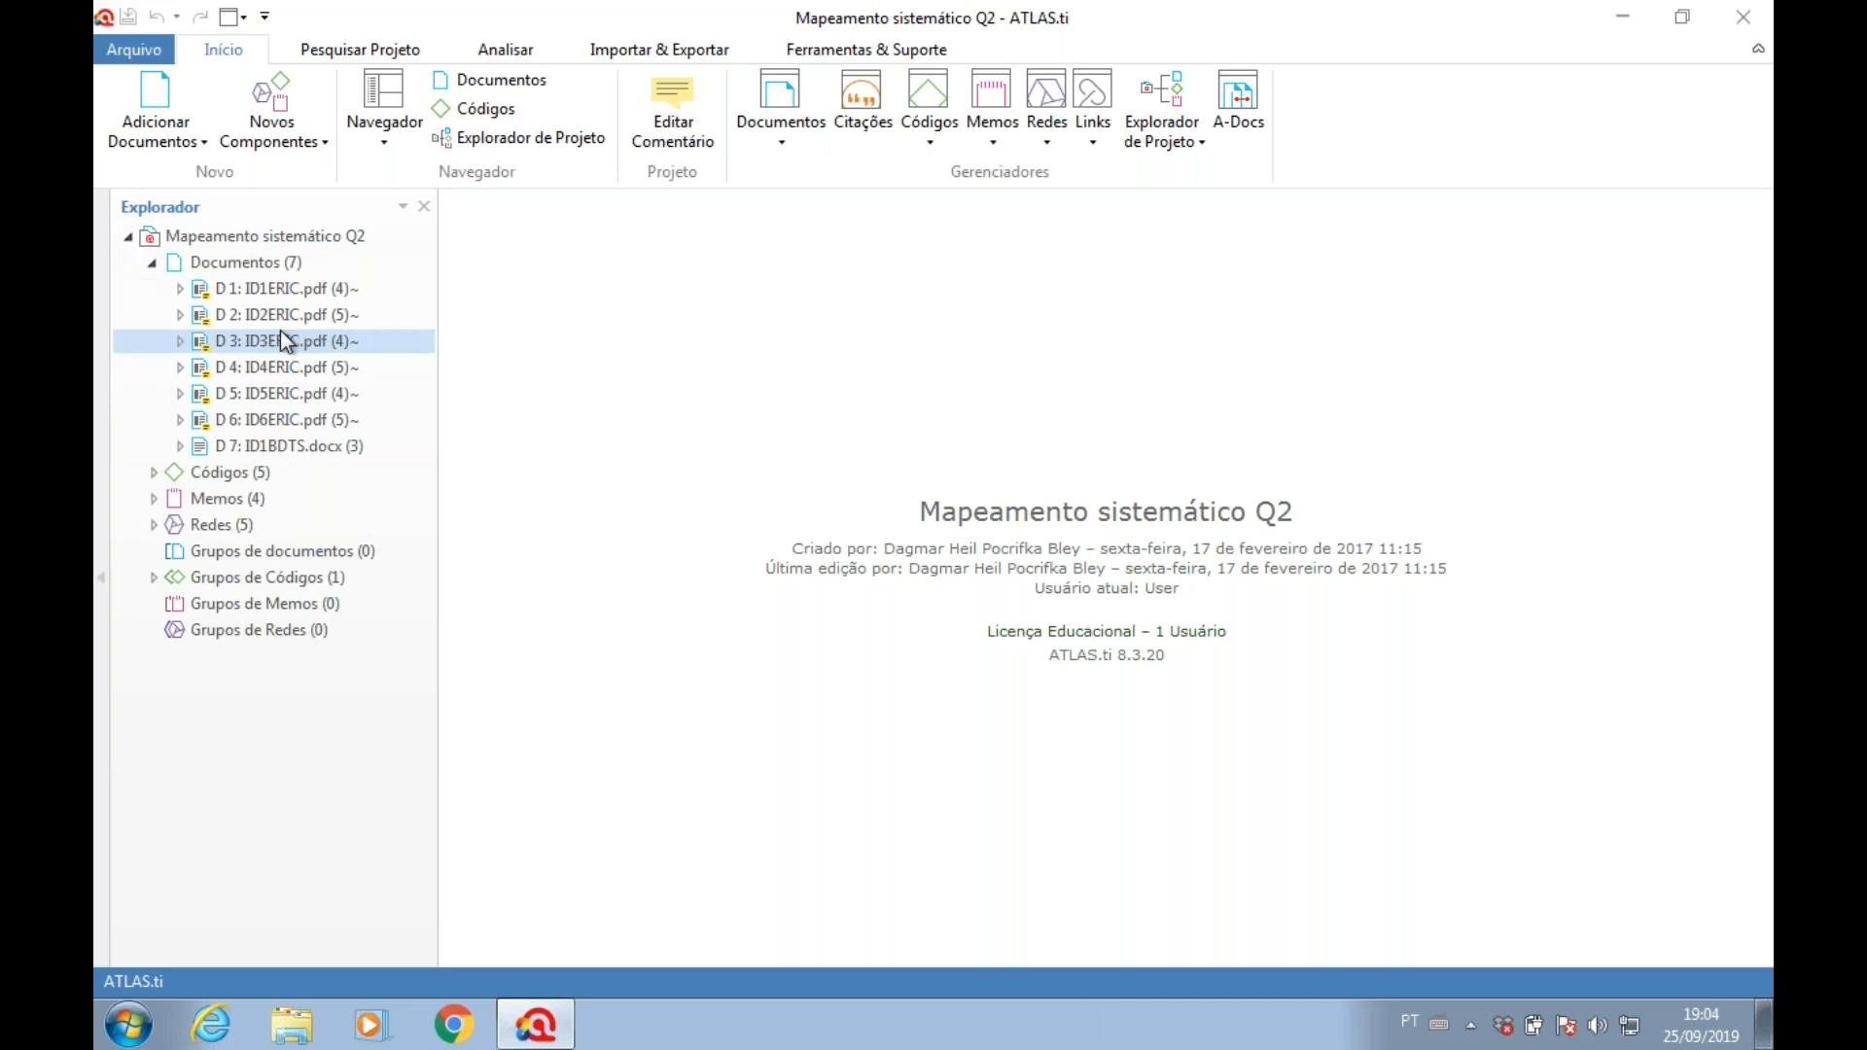
pyautogui.click(179, 289)
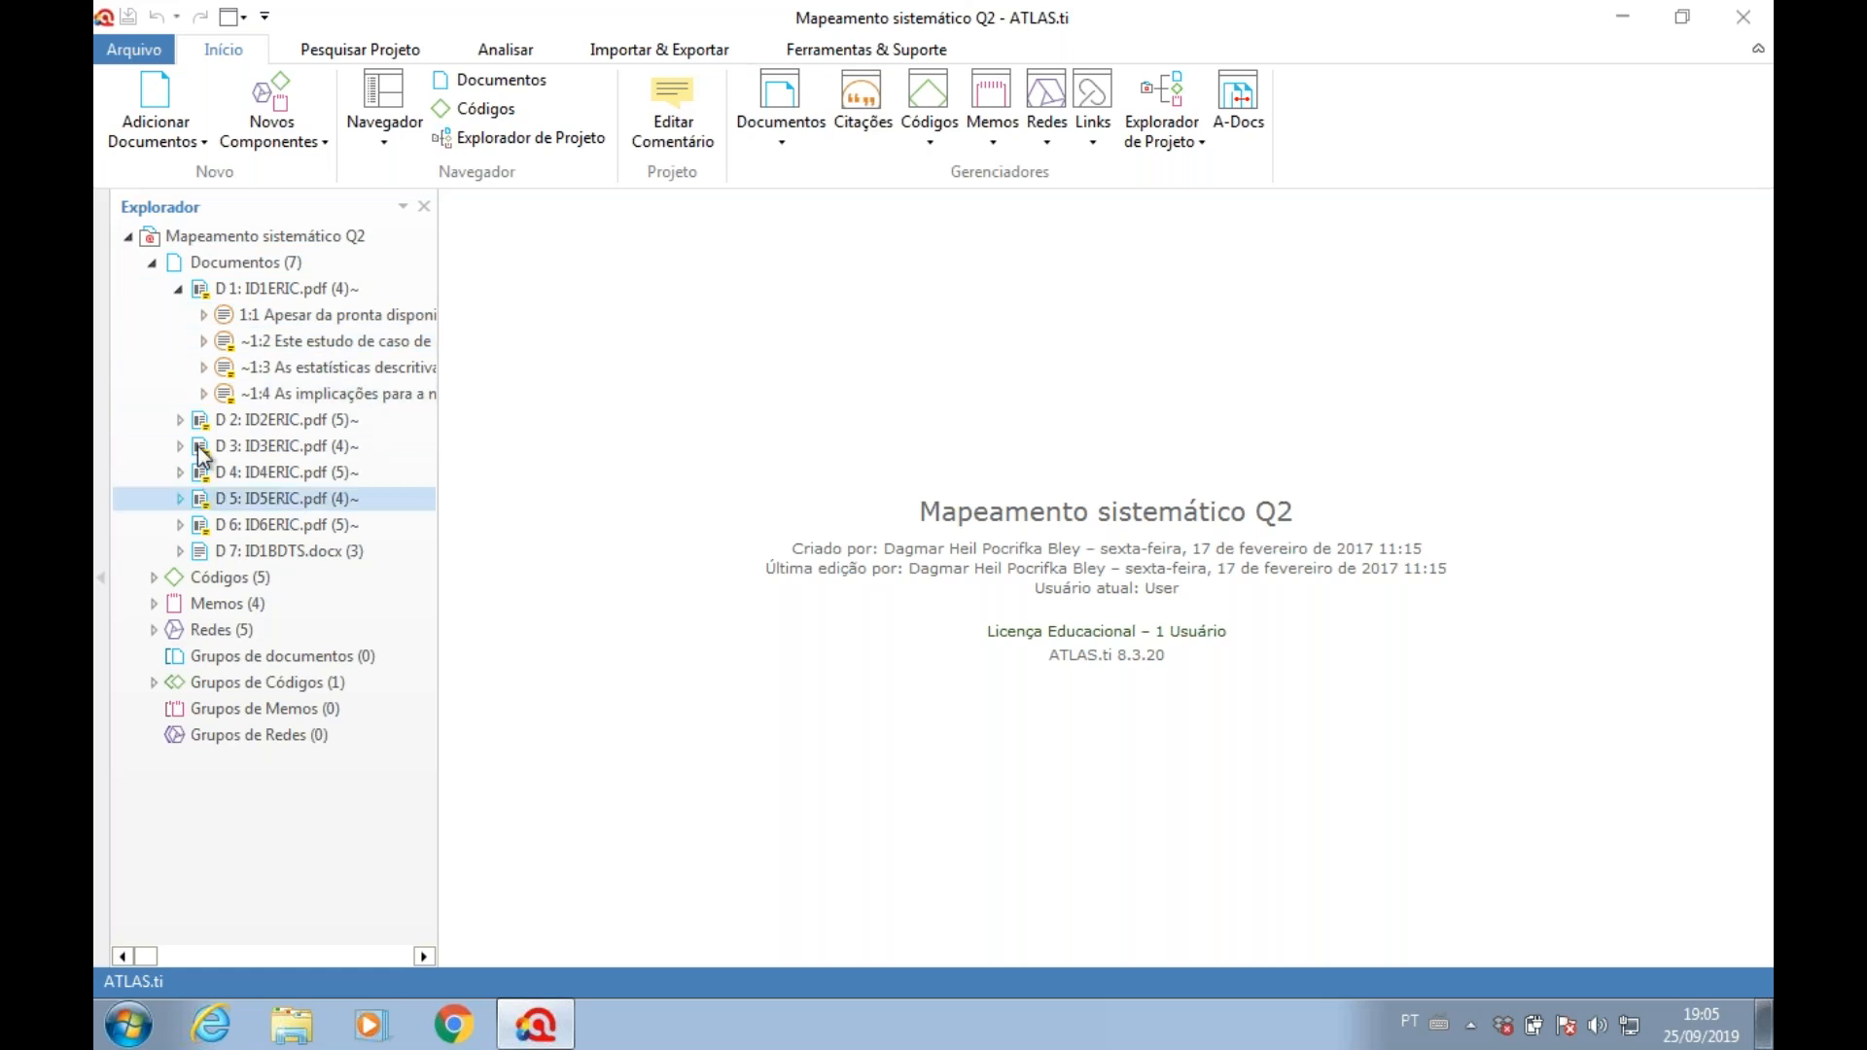
pyautogui.click(154, 577)
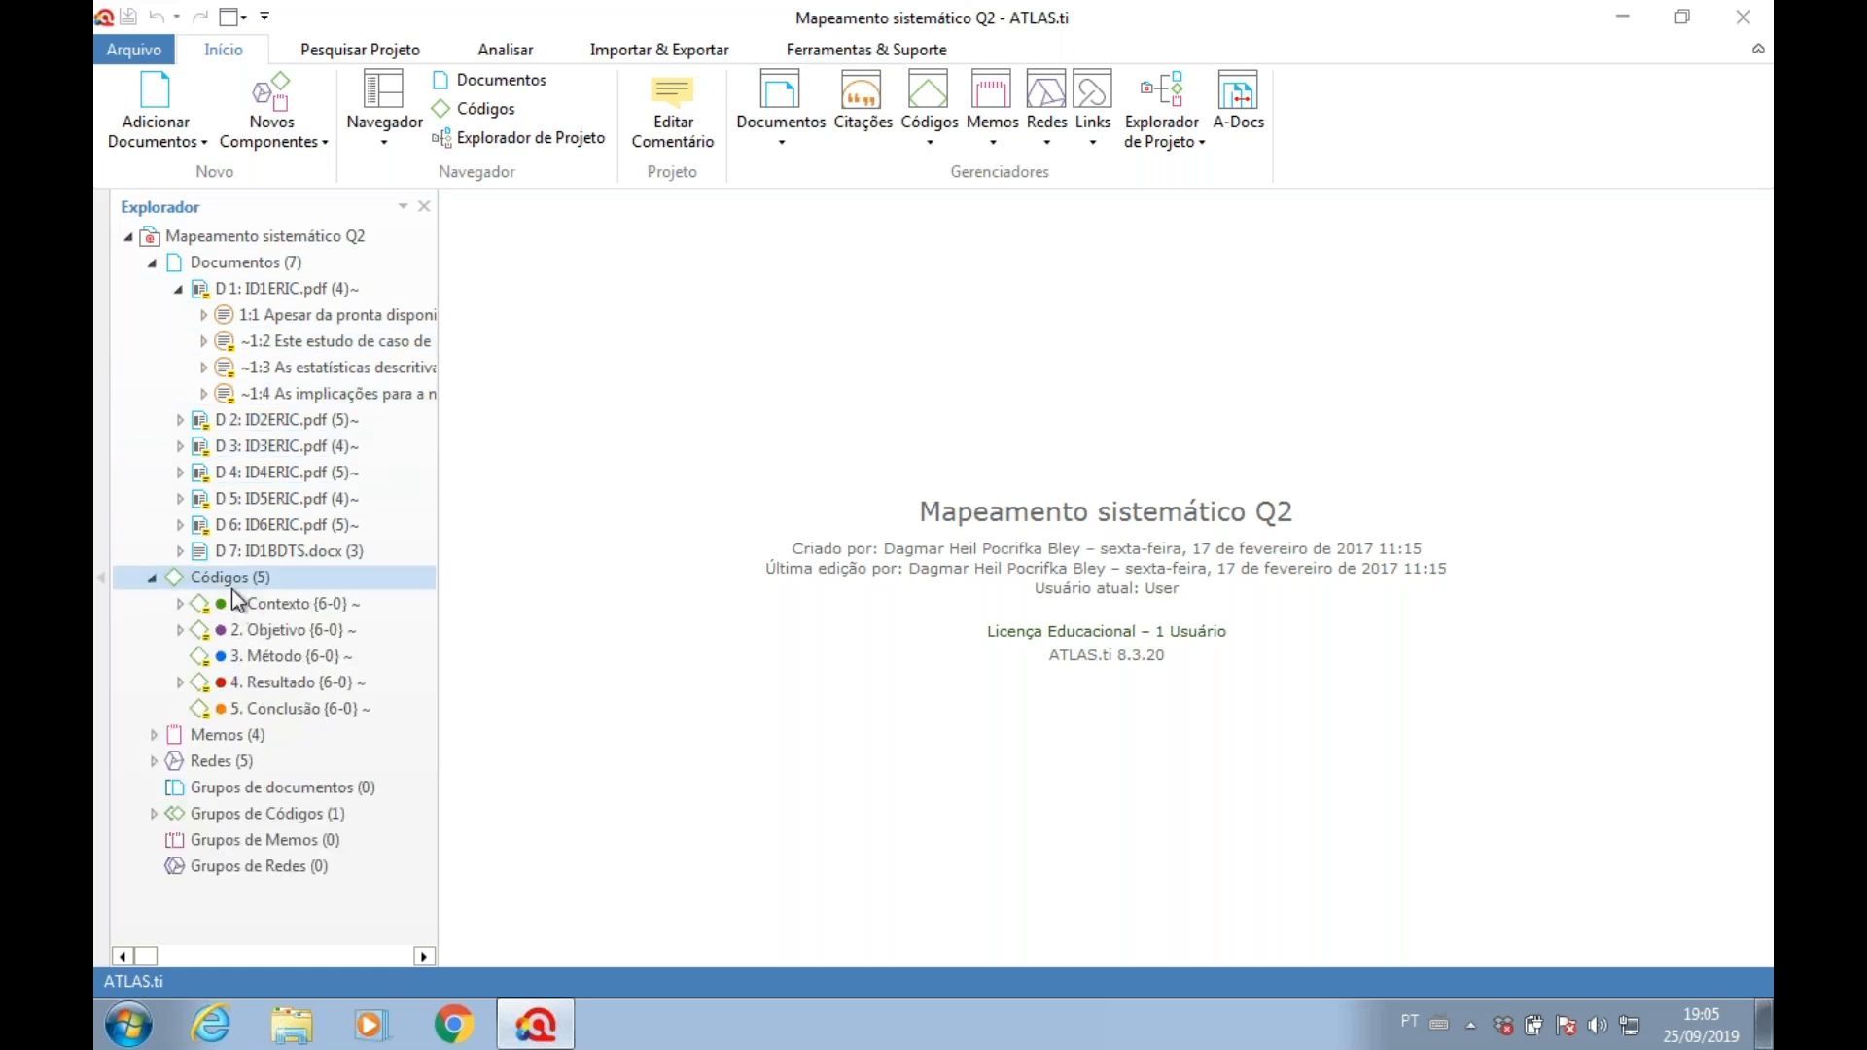
pyautogui.click(153, 737)
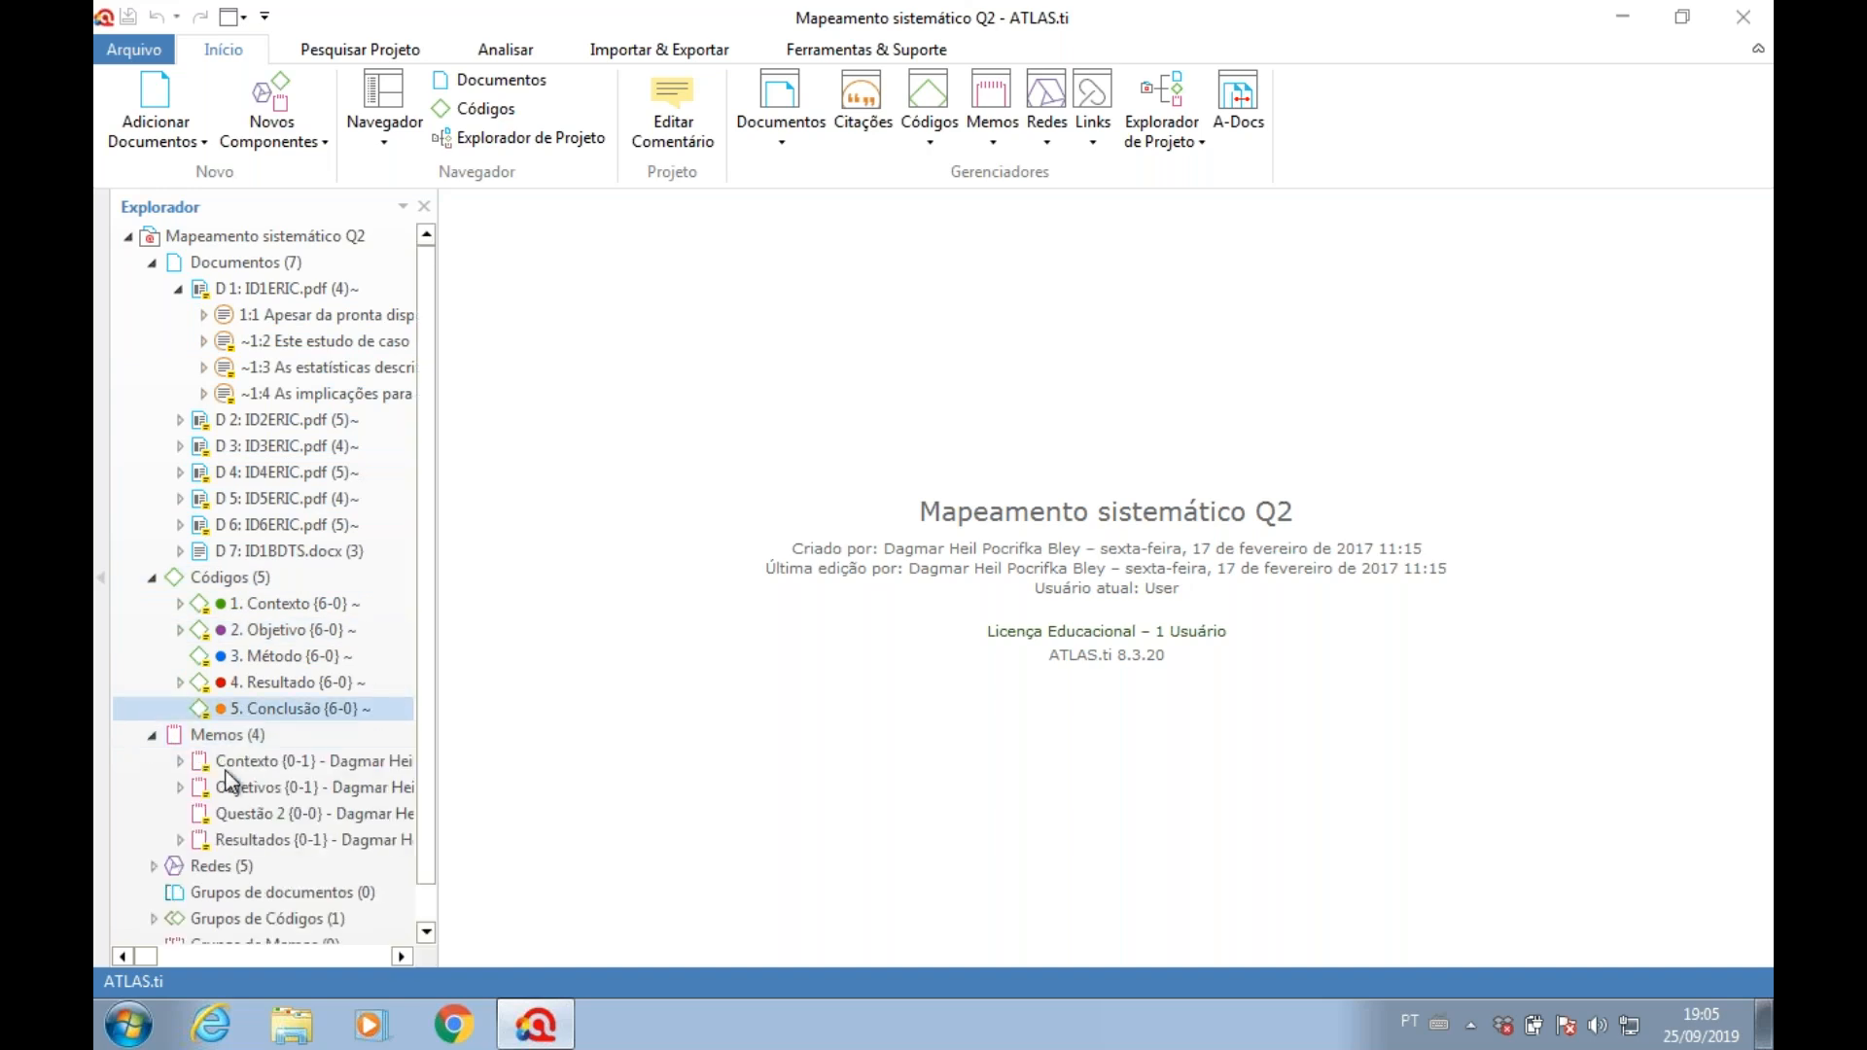
pyautogui.click(153, 867)
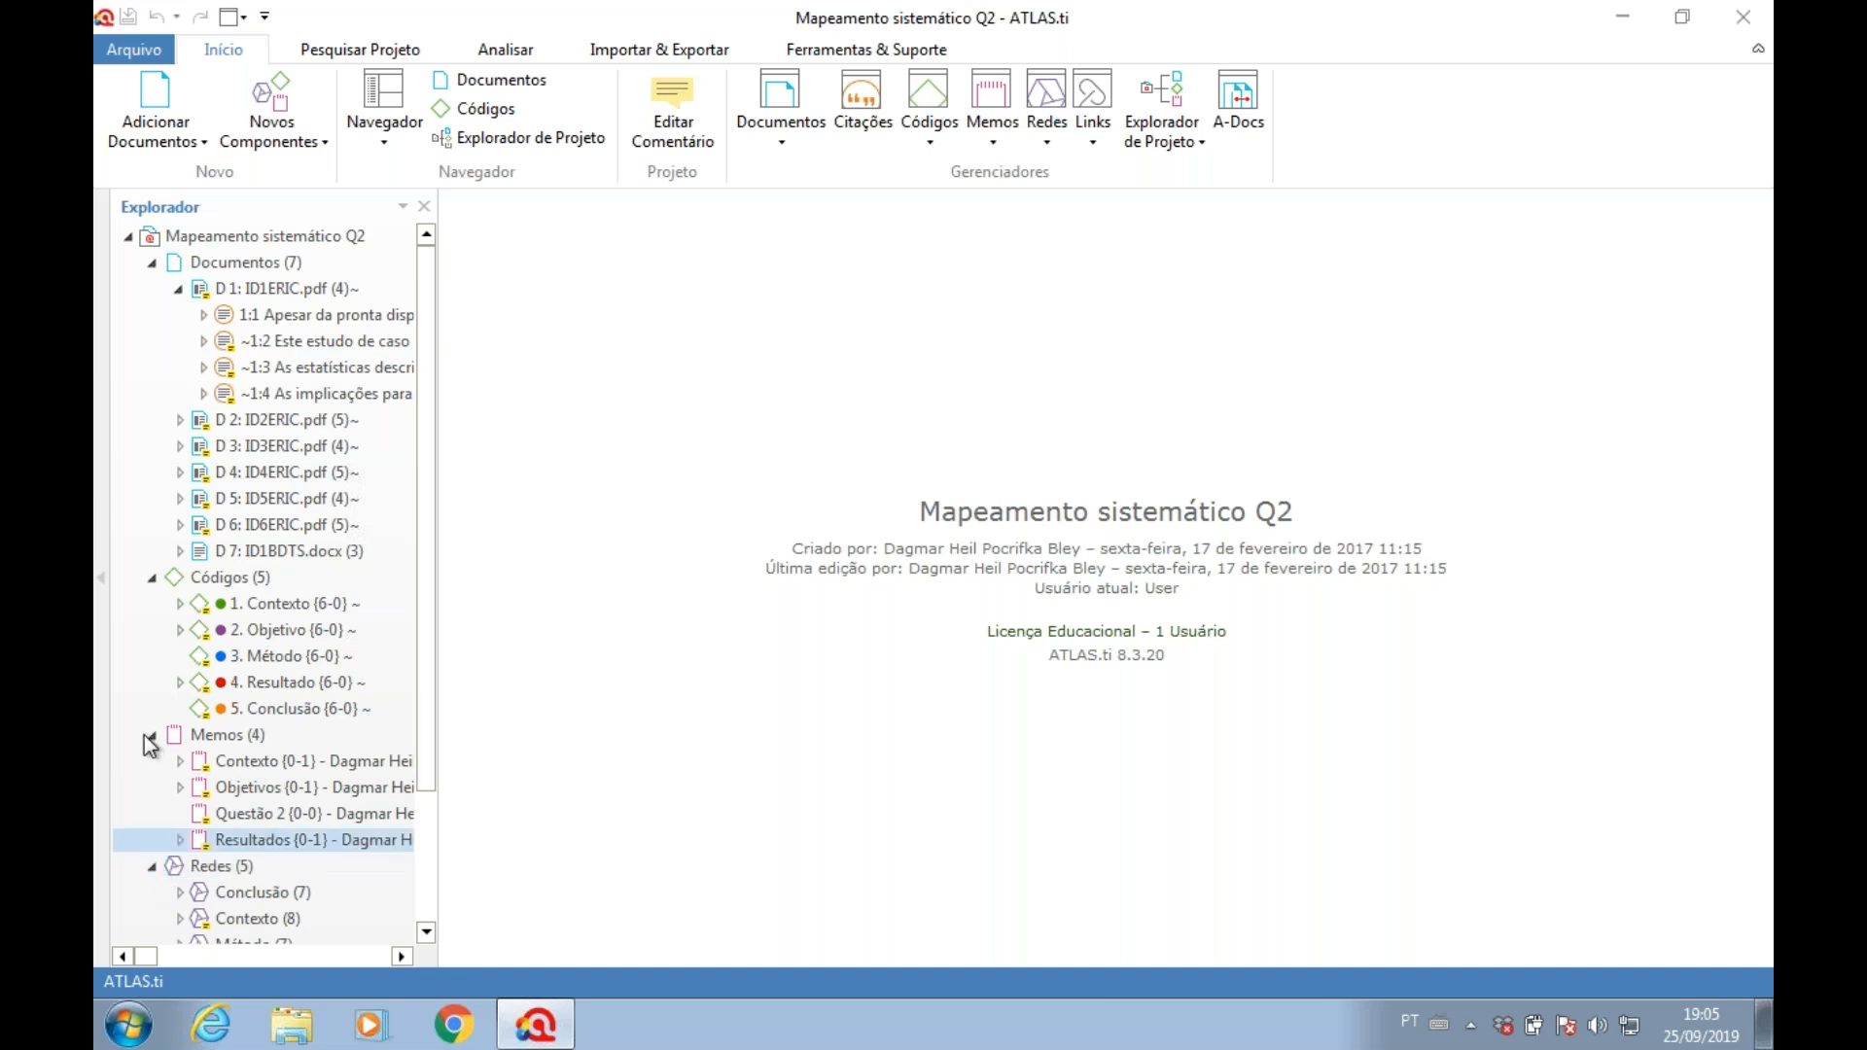
# - Widen the project explorer so the full entry names fit, and collapse the quotations under document D 1
pyautogui.moveTo(462, 355); pyautogui.dragTo(565, 355)
pyautogui.doubleClick(227, 282)
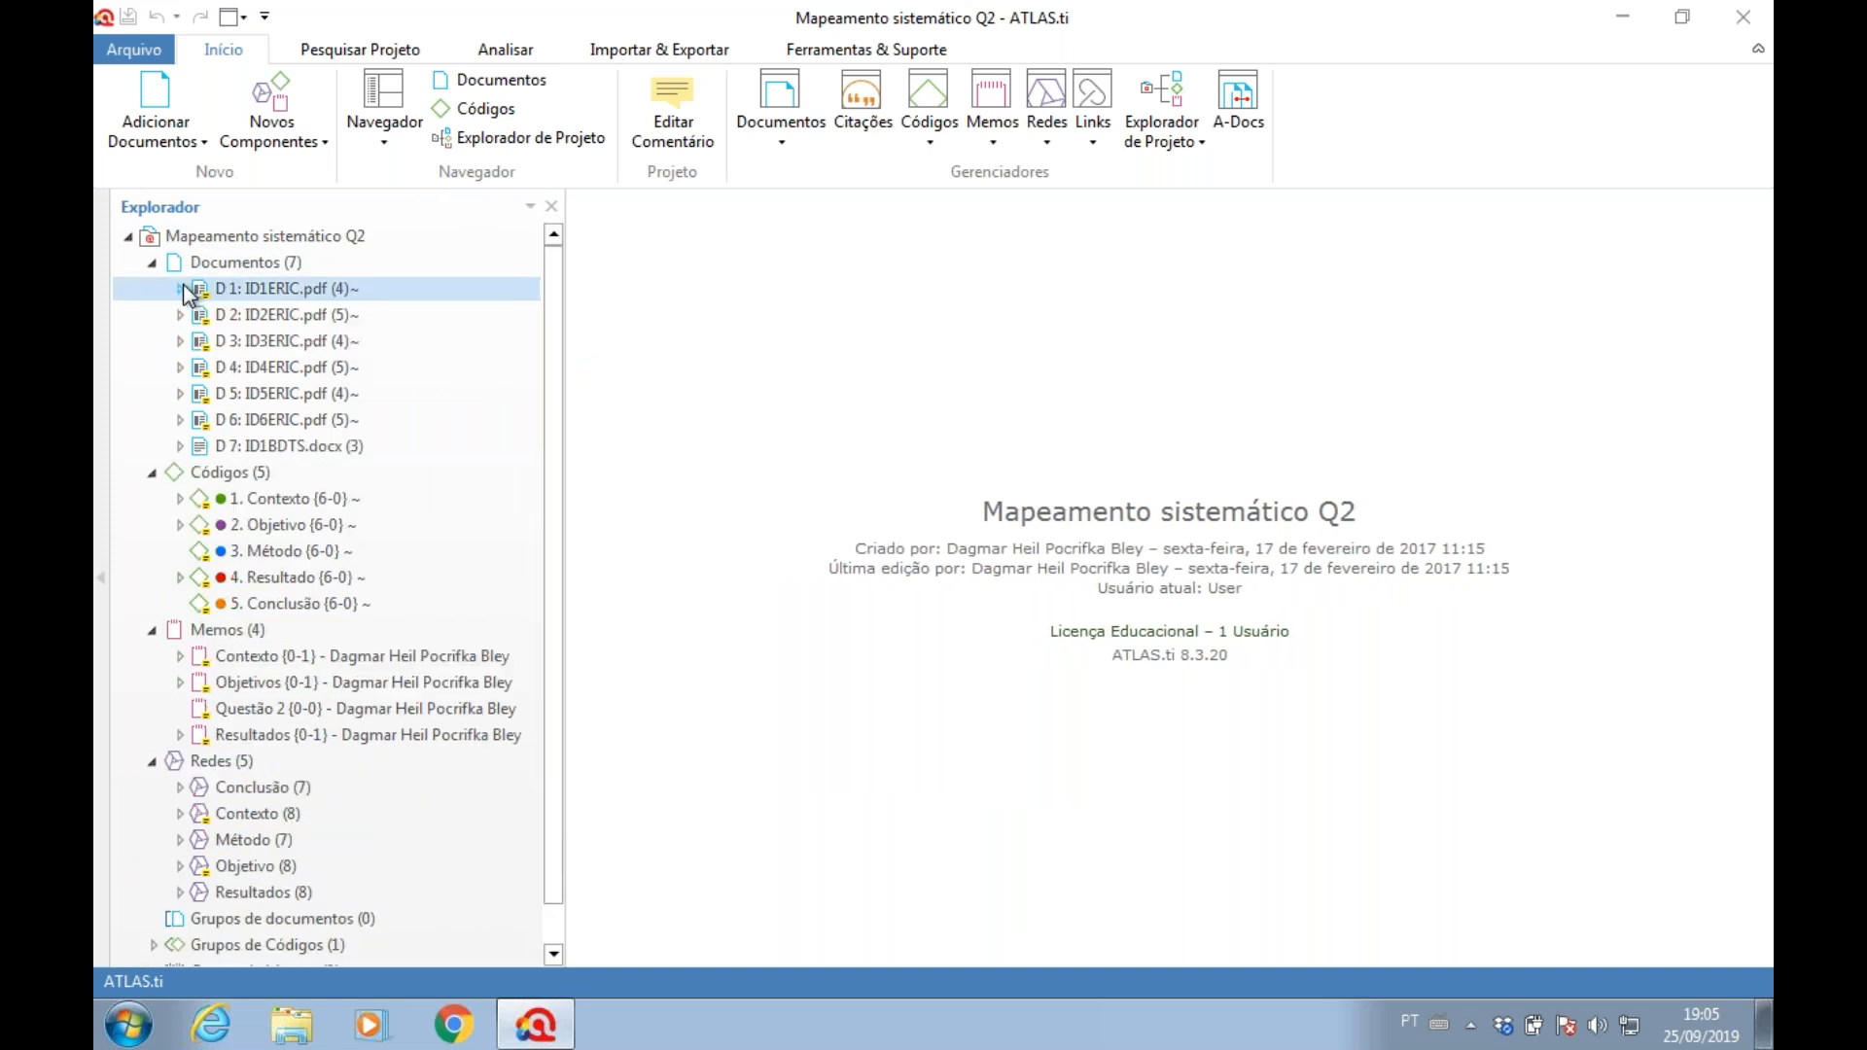
pyautogui.click(259, 446)
pyautogui.click(319, 426)
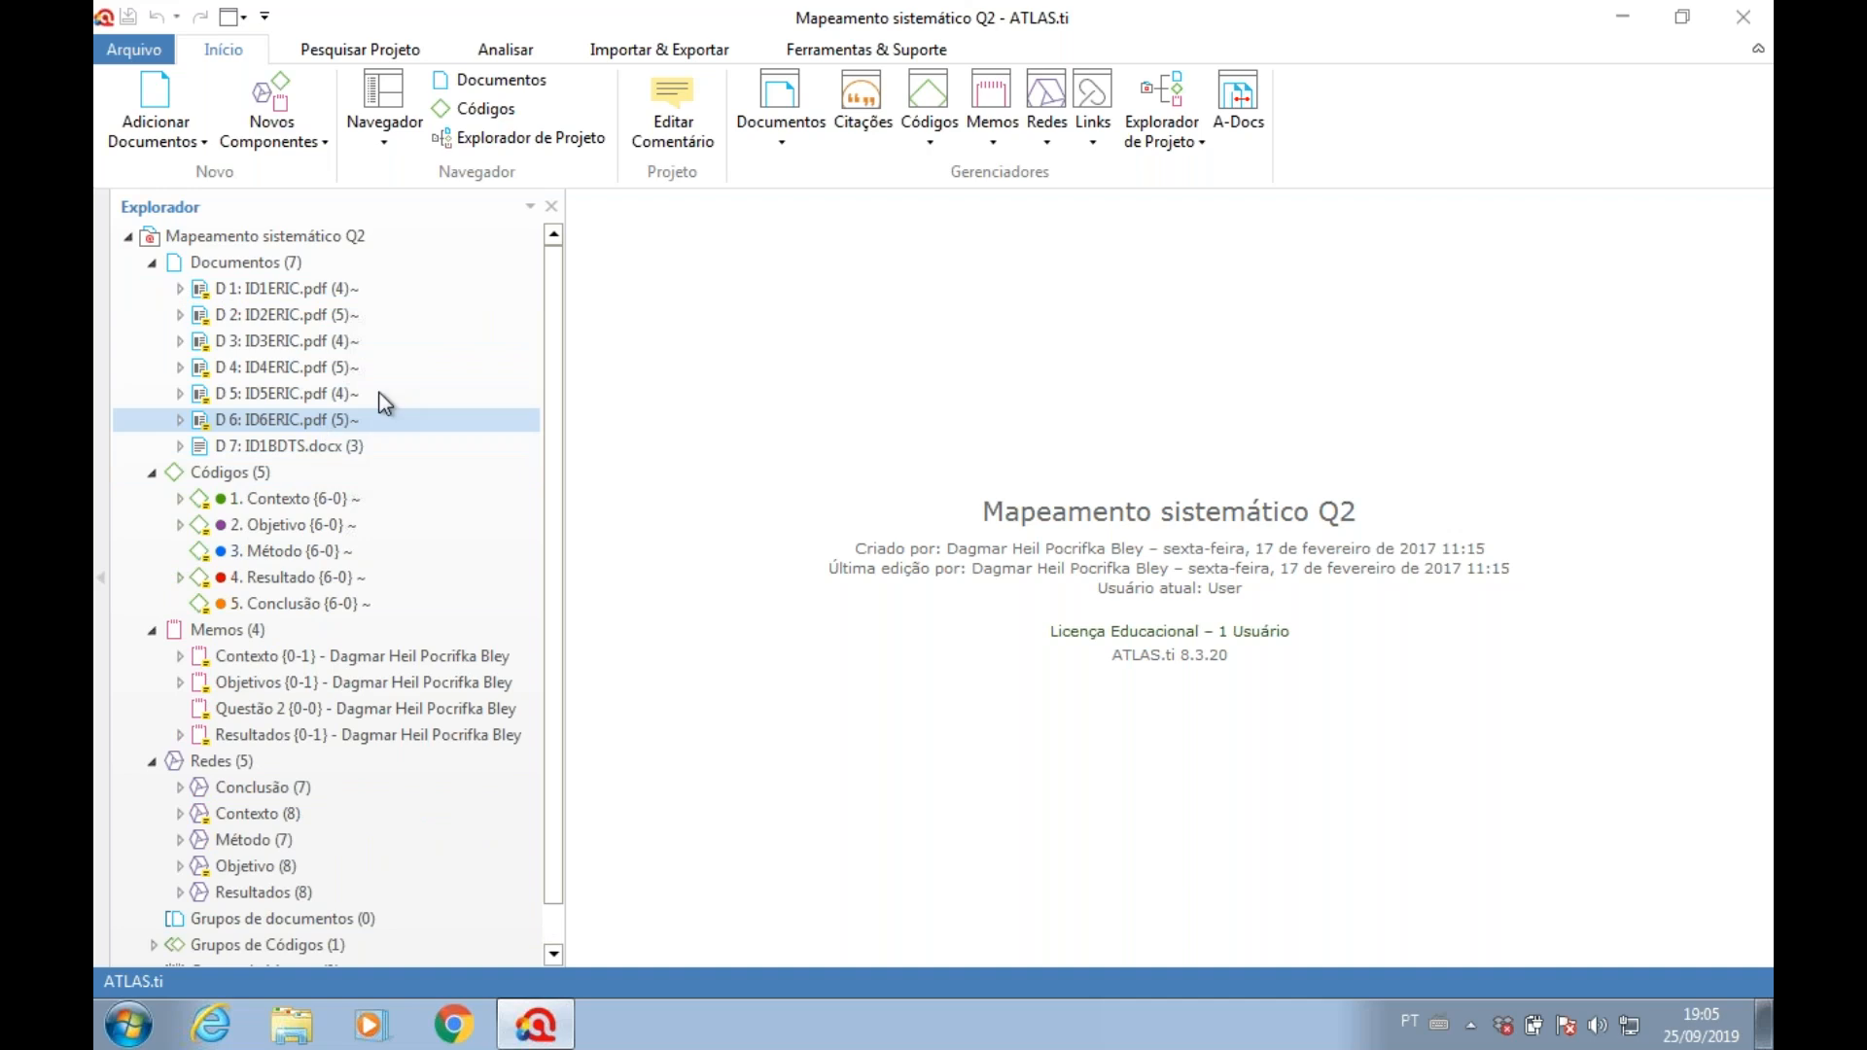
# - Open document D 1: ID1ERIC.pdf and widen the margin area beside its text that holds the quotations and codes
pyautogui.click(282, 292)
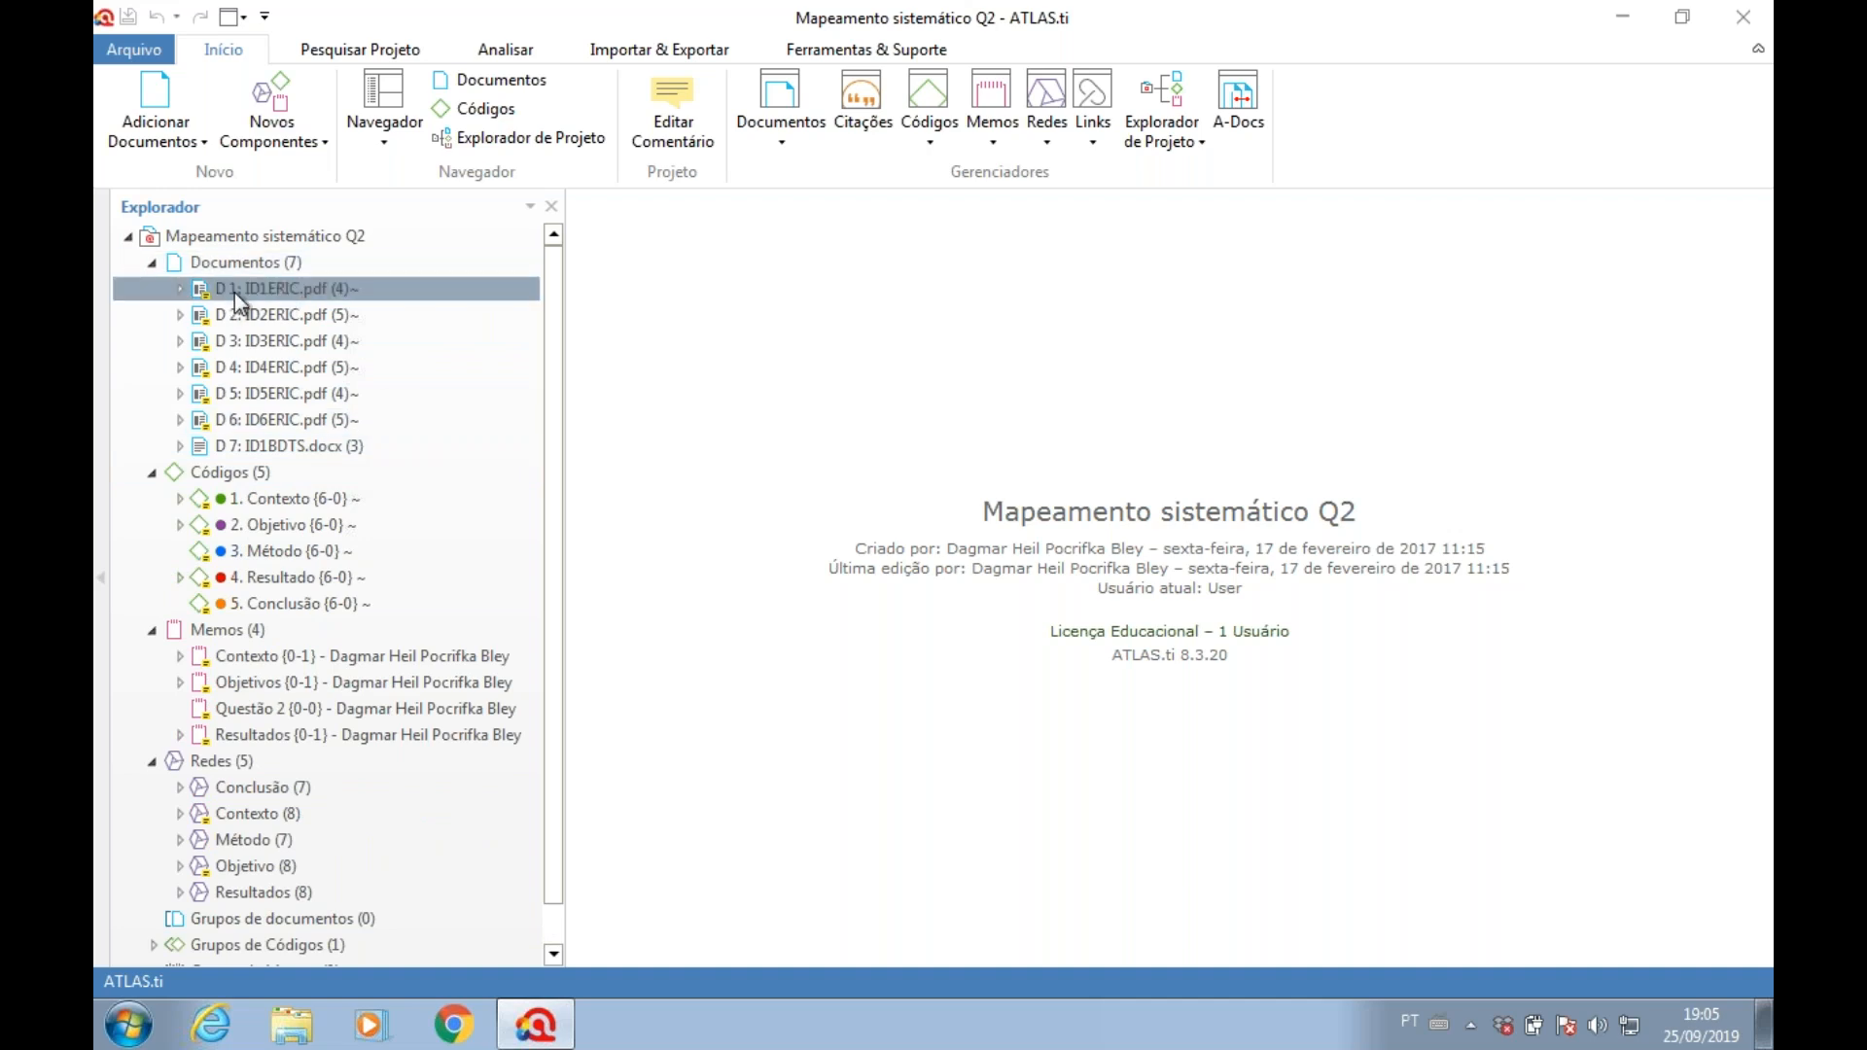
pyautogui.doubleClick(235, 292)
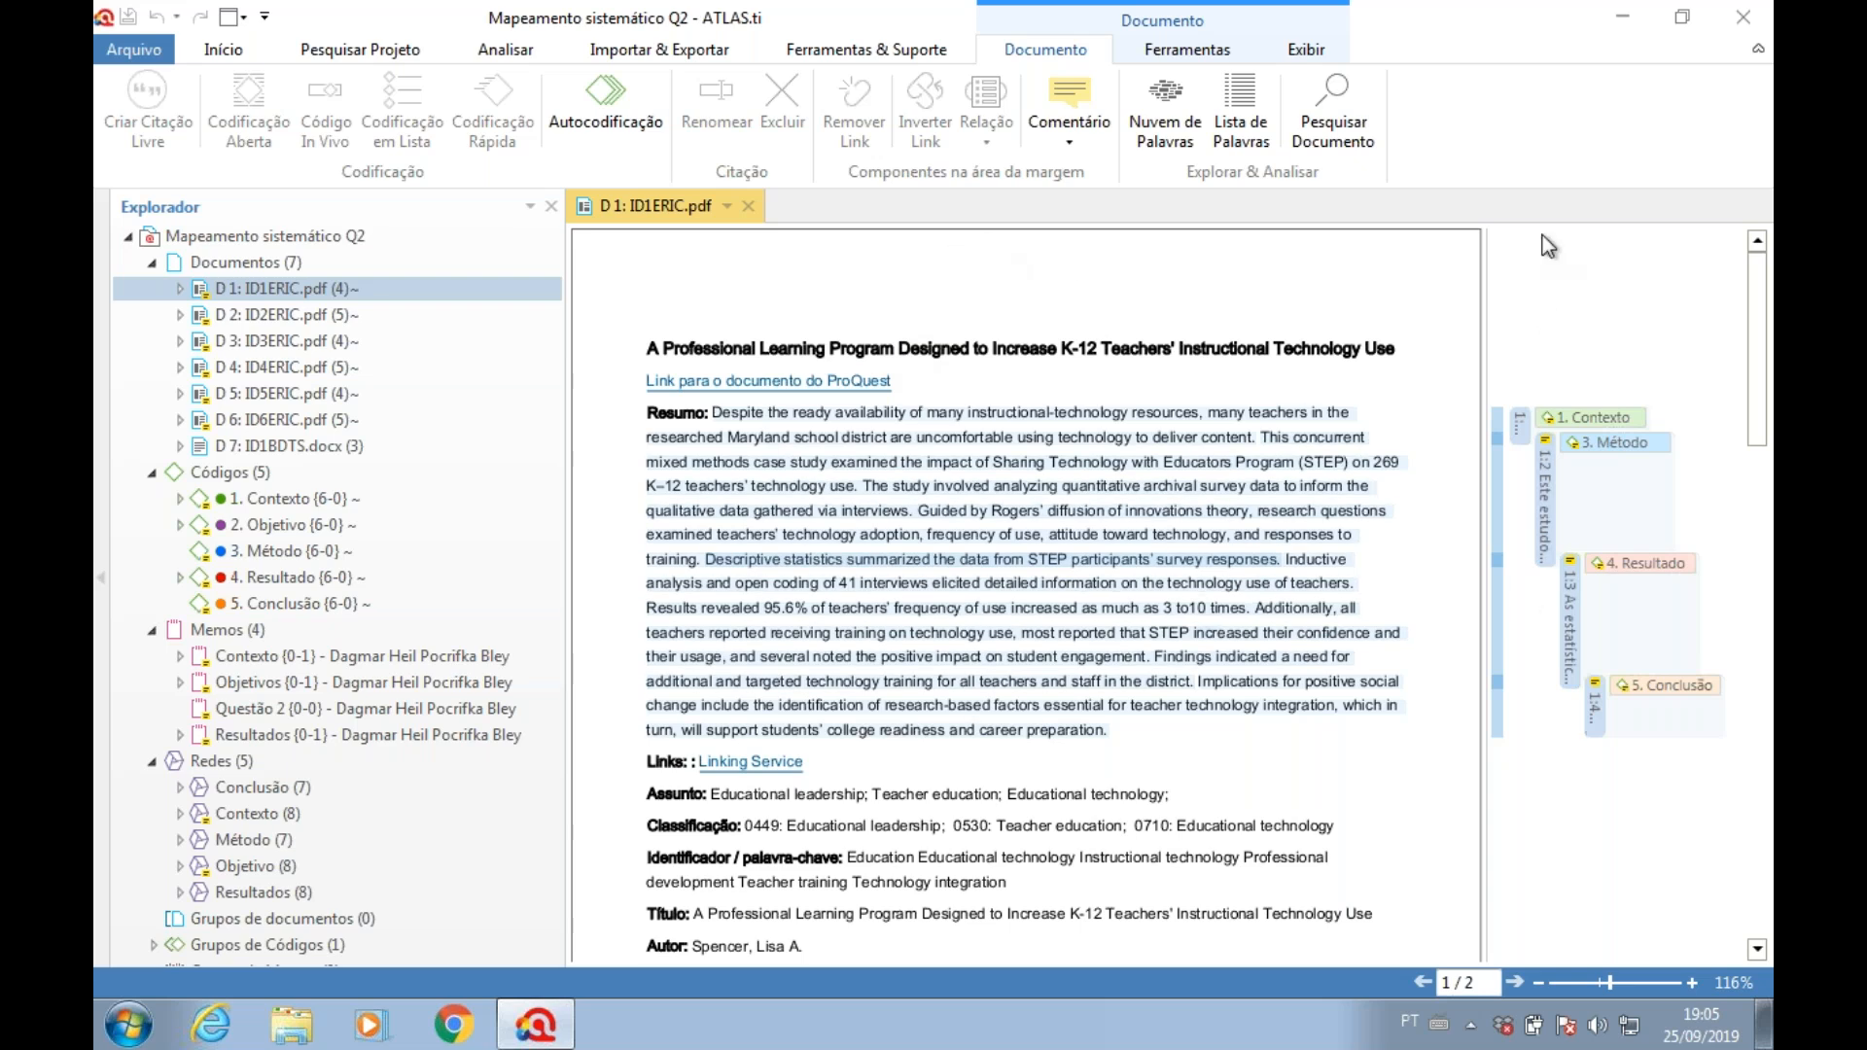
pyautogui.moveTo(1483, 311); pyautogui.dragTo(1377, 322)
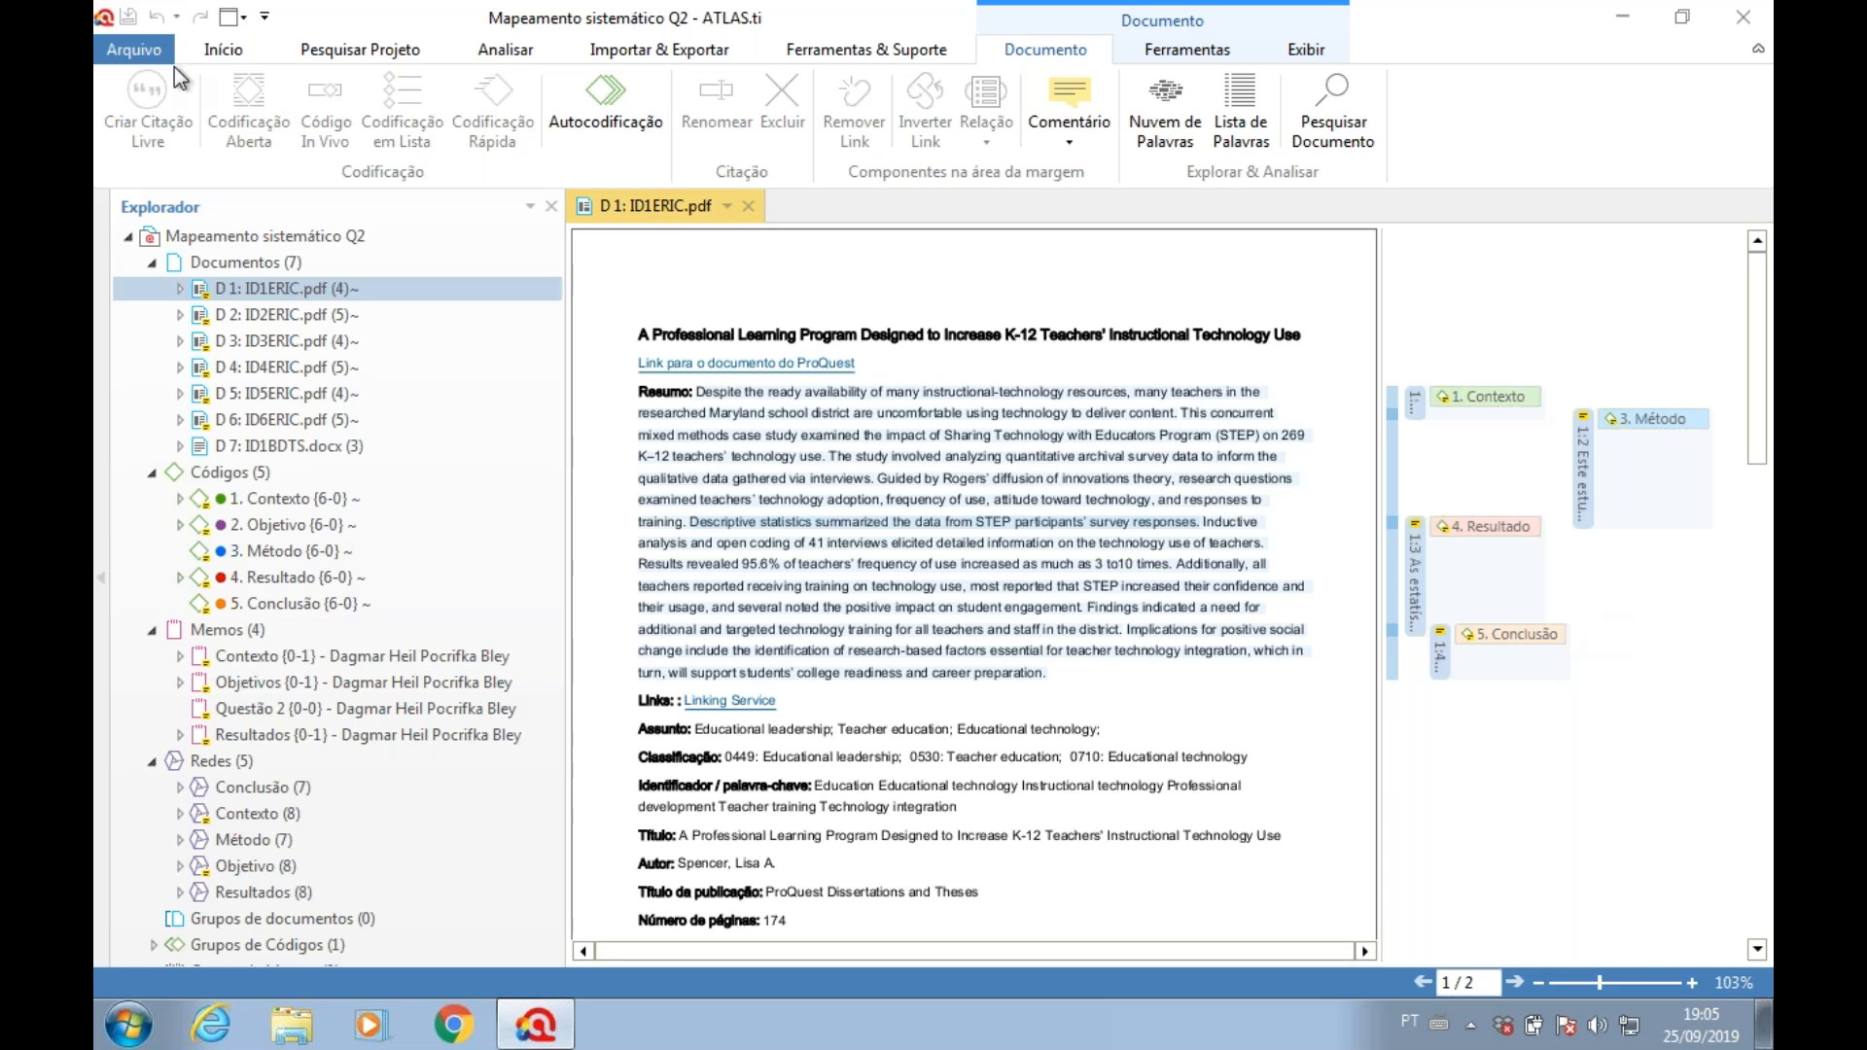
pyautogui.click(224, 49)
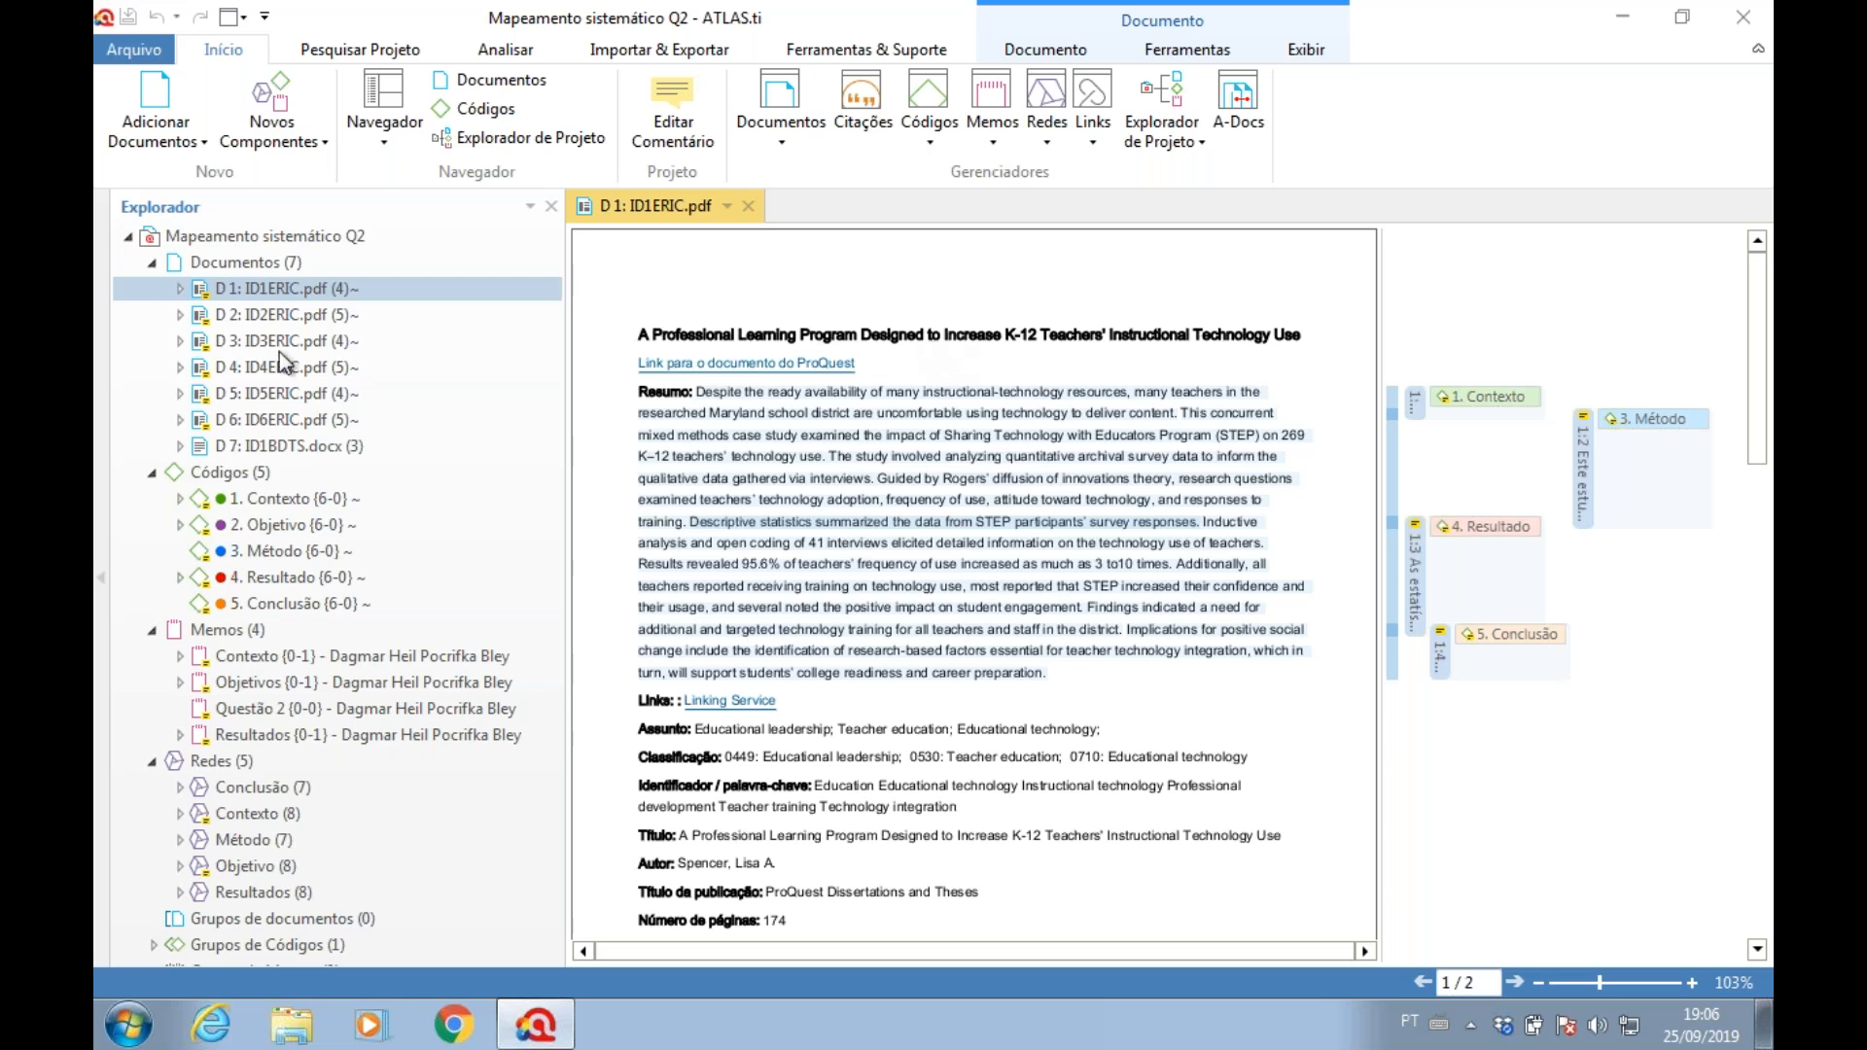
# - Open document D 7: ID1BDTS.docx and highlight quotations 7:1 and 7:2 in its abstract one after the other
pyautogui.click(313, 447)
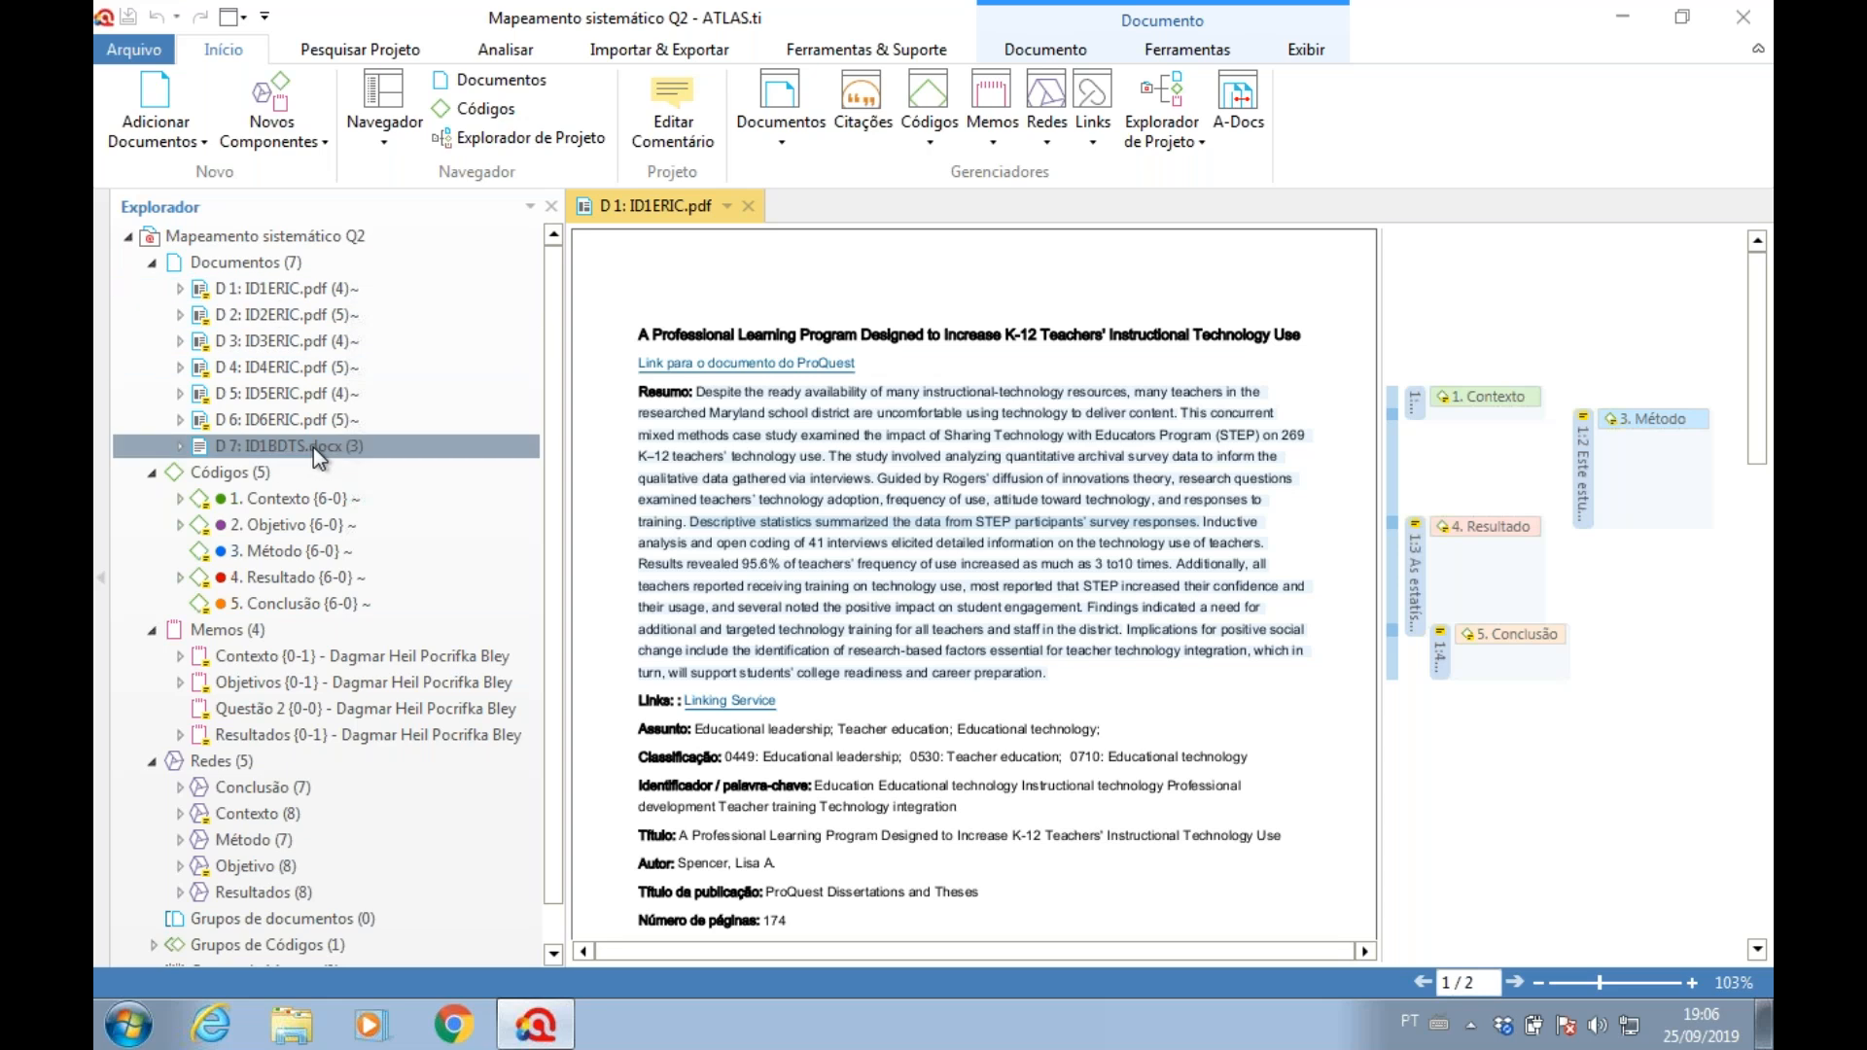
pyautogui.doubleClick(293, 448)
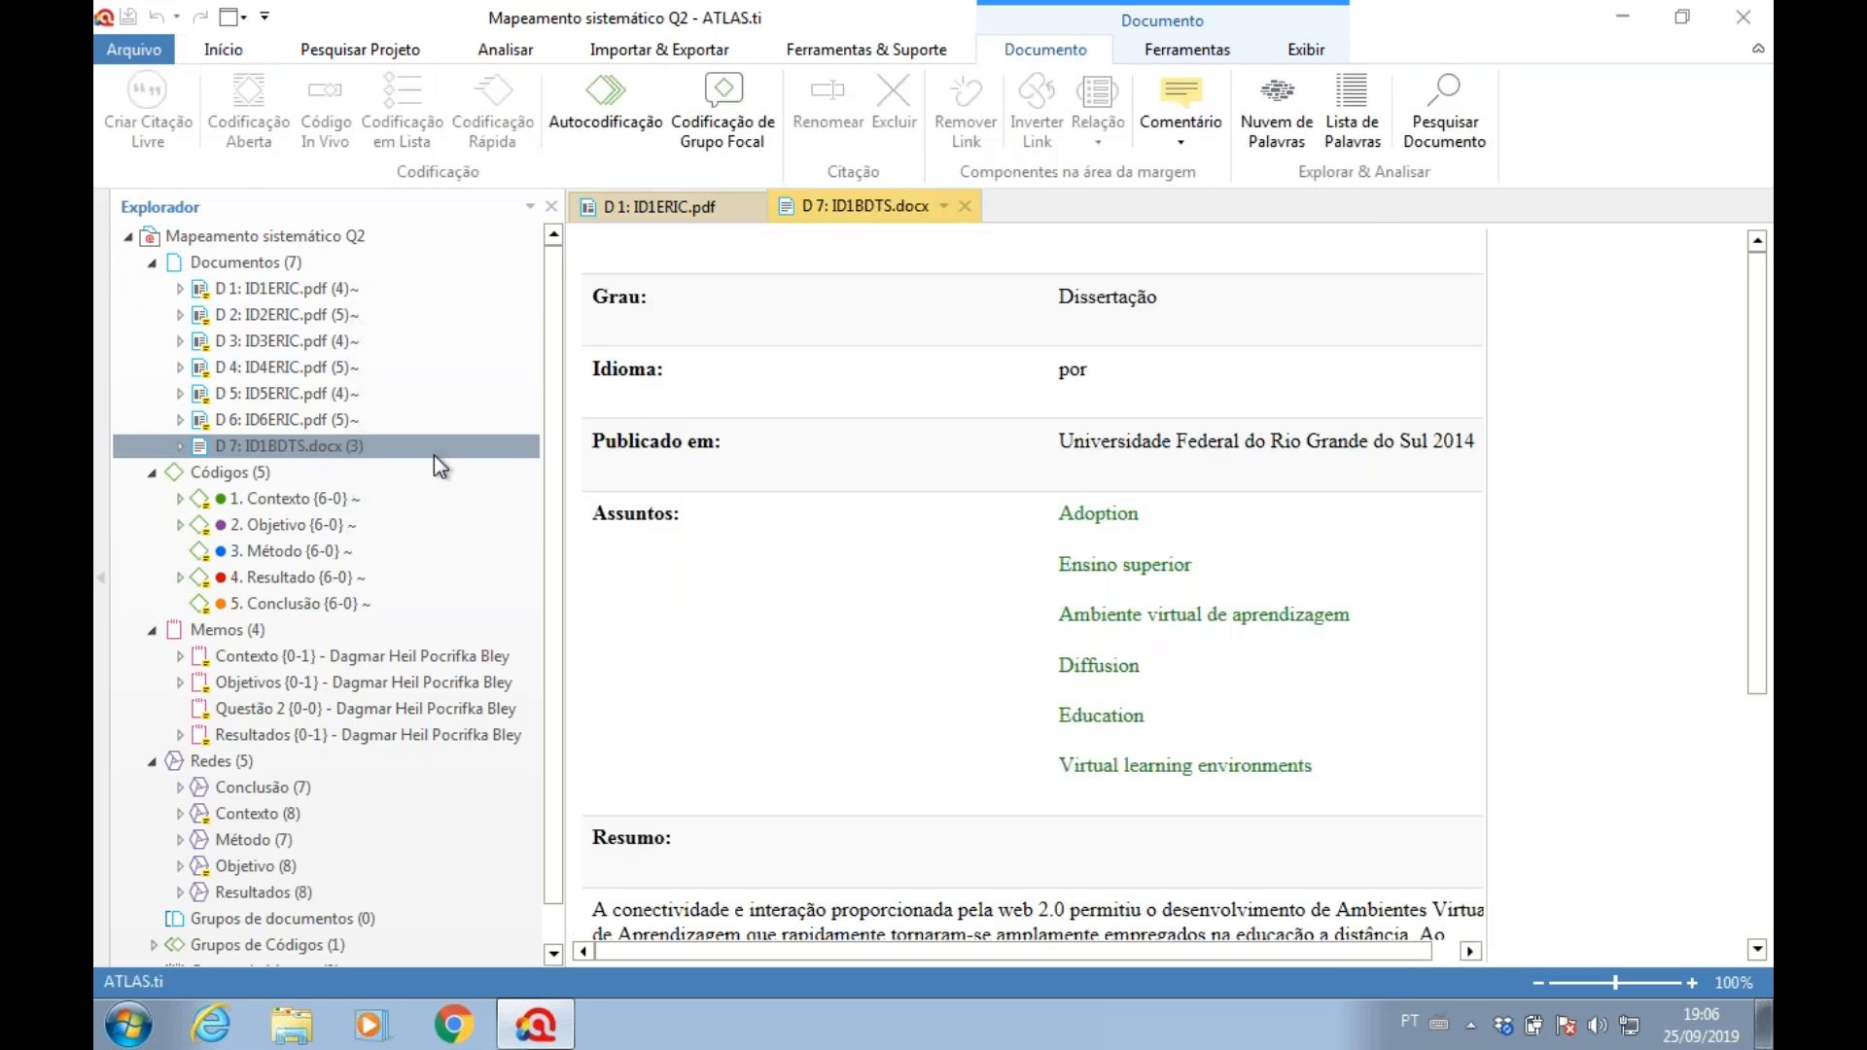
pyautogui.moveTo(1760, 497); pyautogui.dragTo(1748, 726)
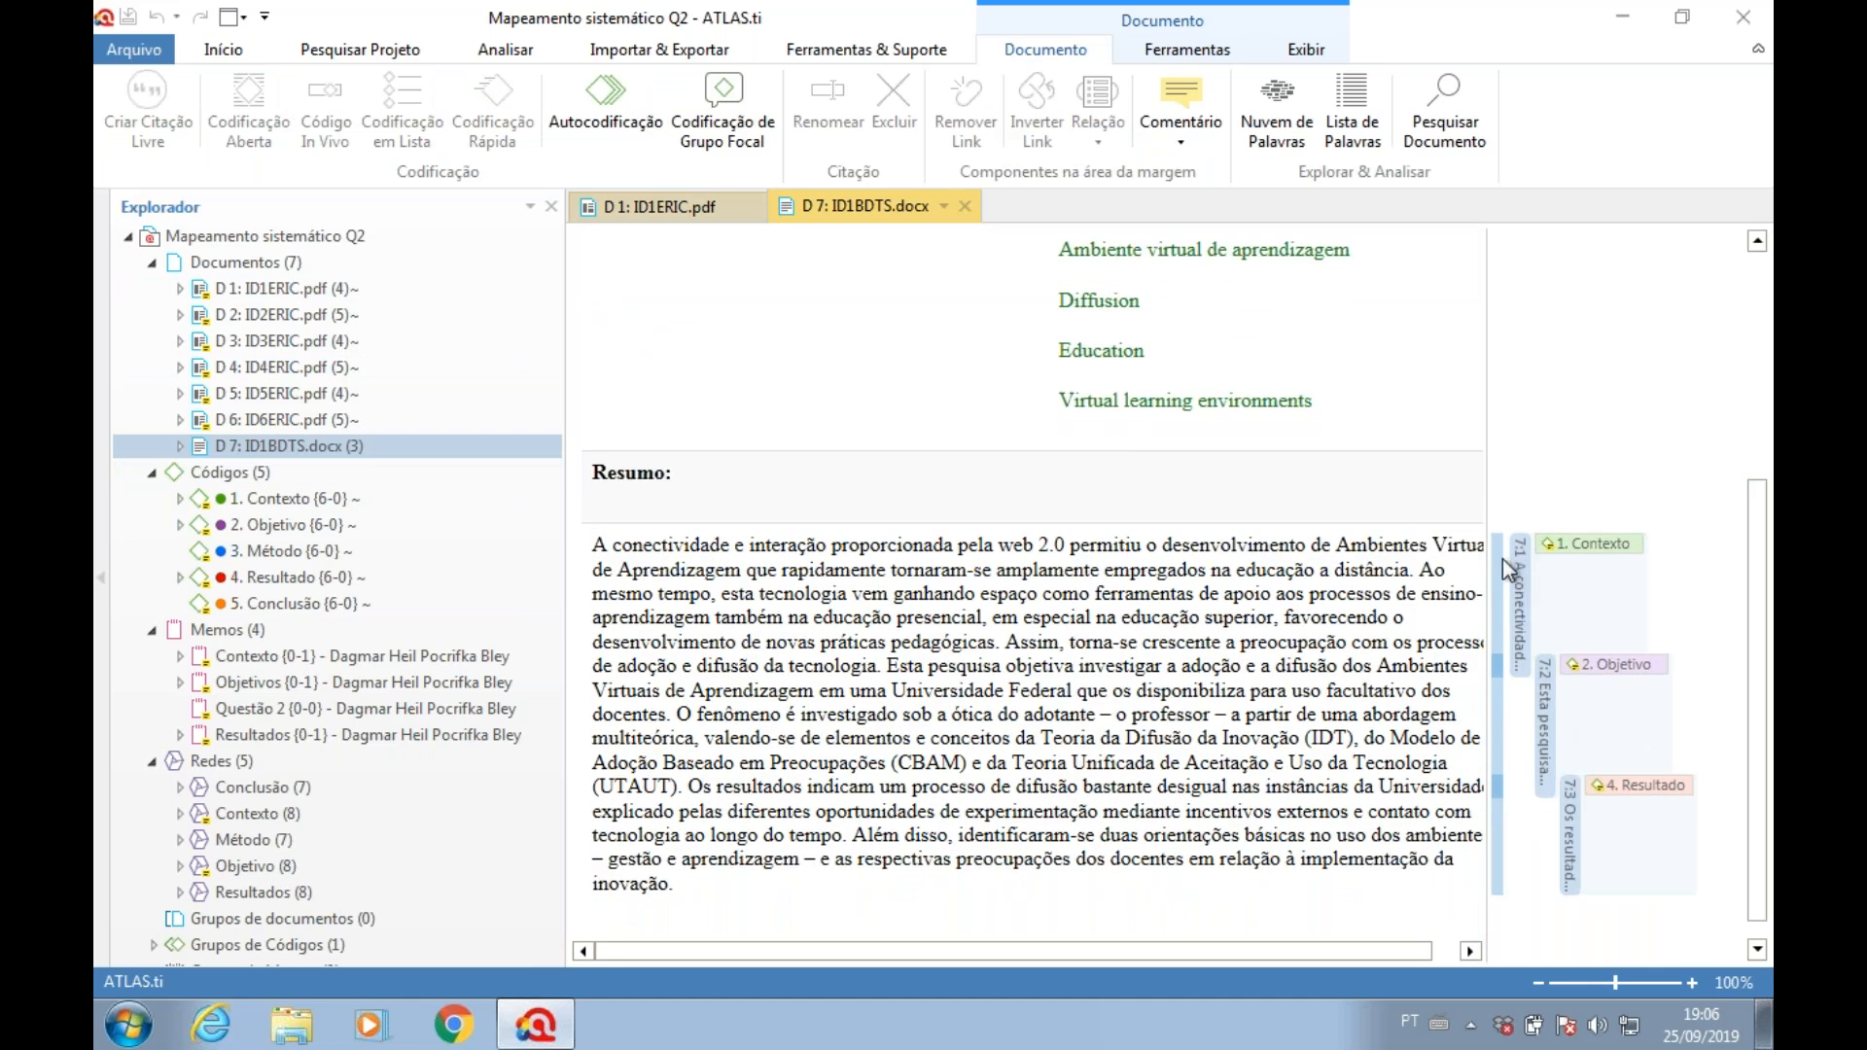
pyautogui.click(1520, 577)
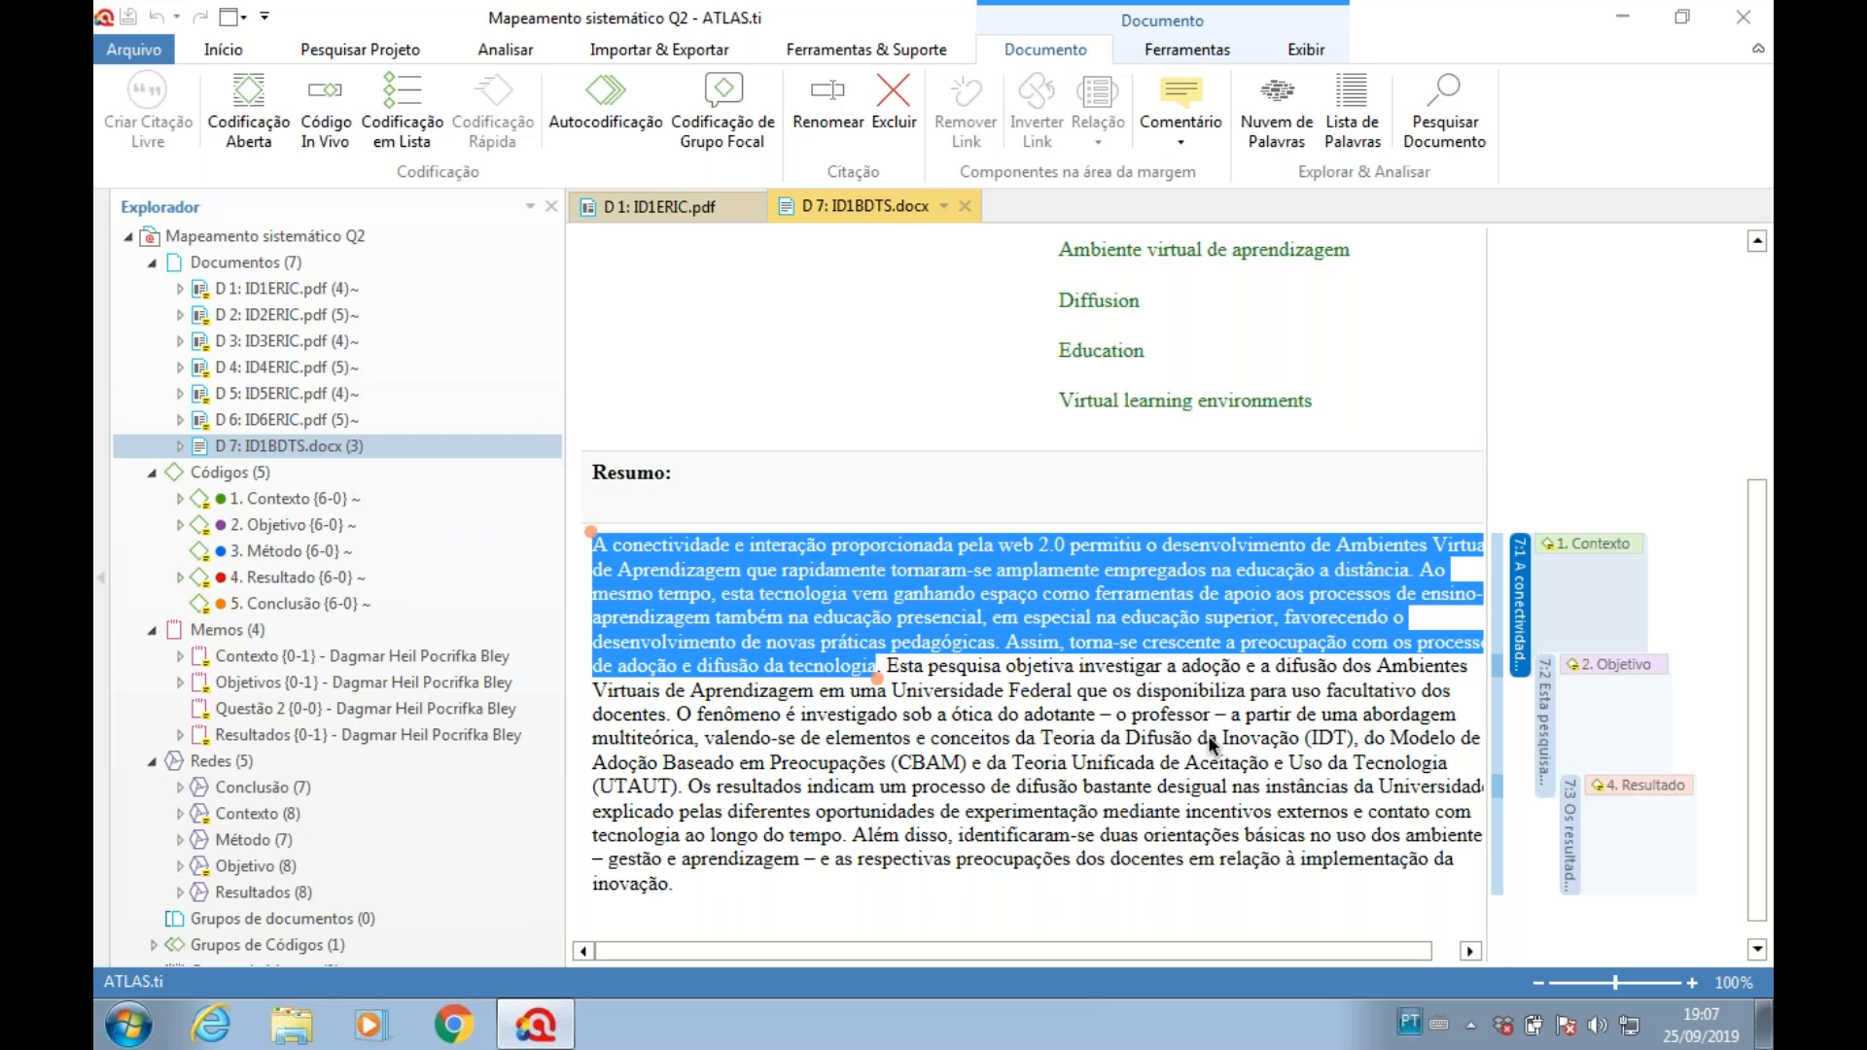
pyautogui.click(1546, 739)
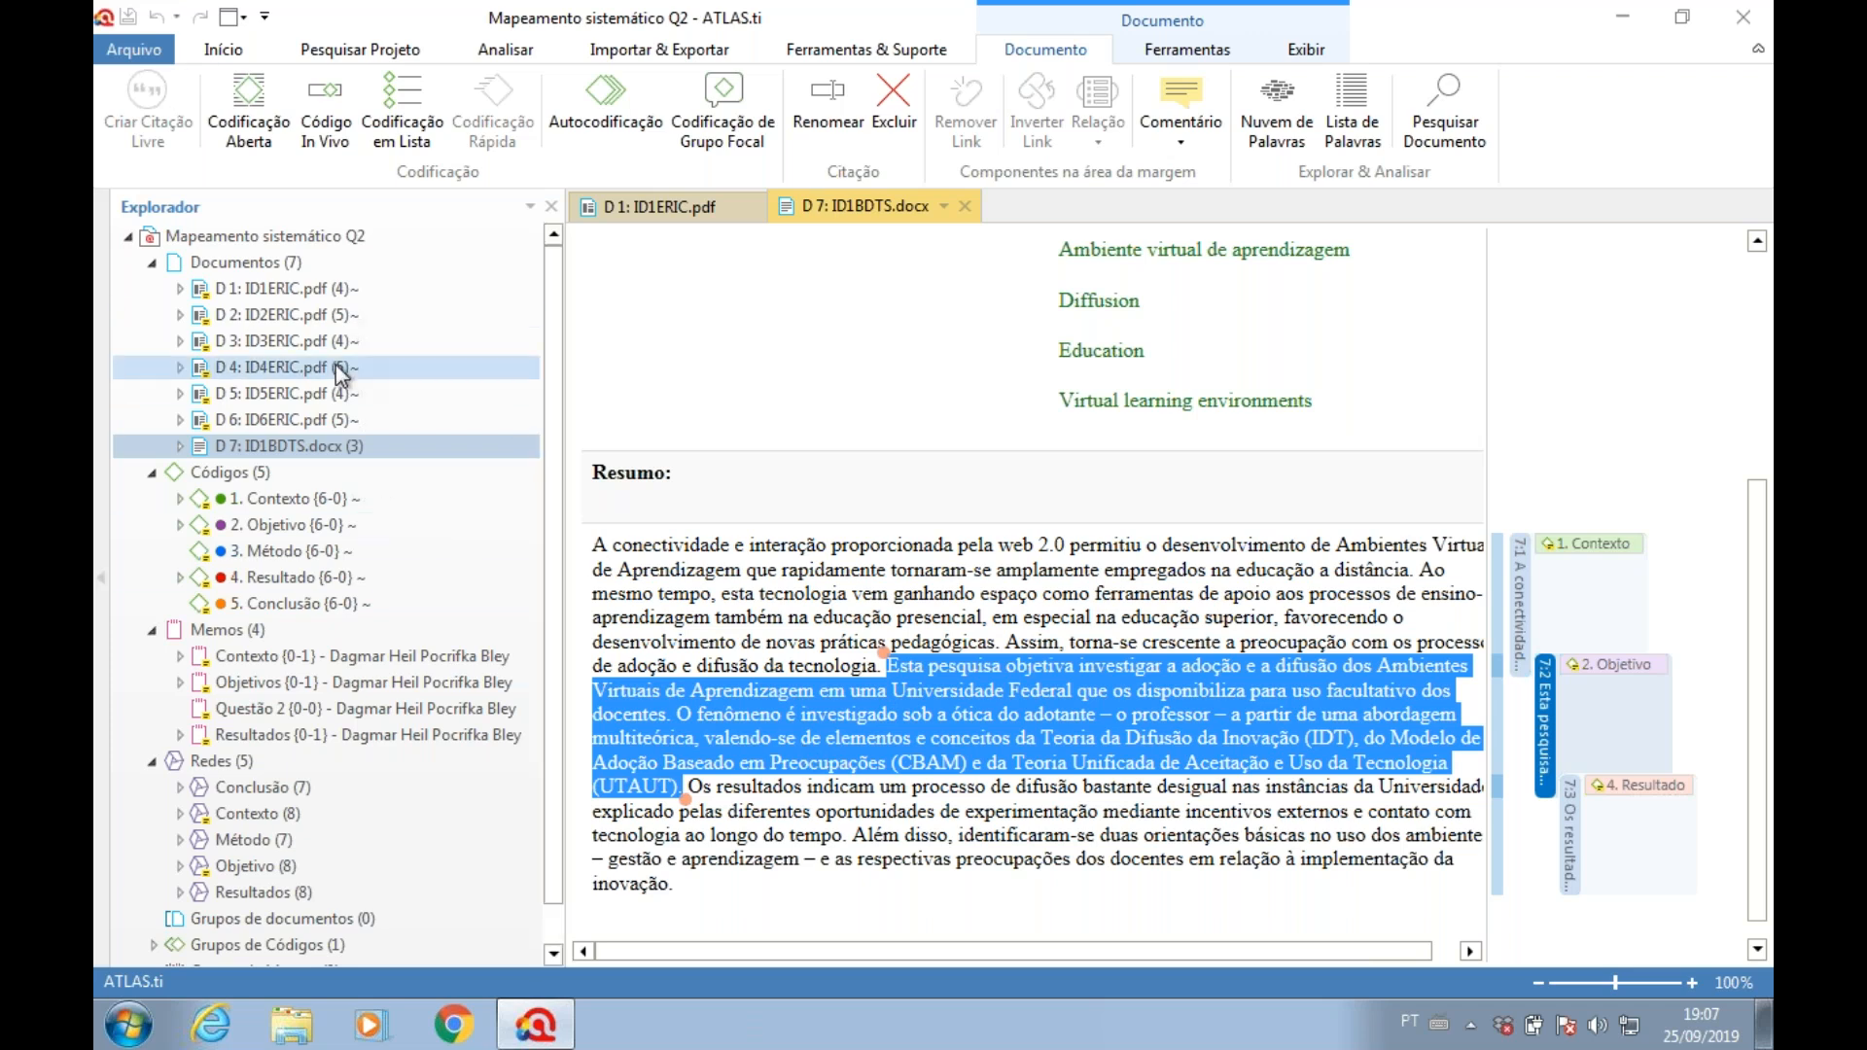
# - Expand documents D 1, D 2 and D 3 in the project tree to examine their quotations
pyautogui.click(179, 289)
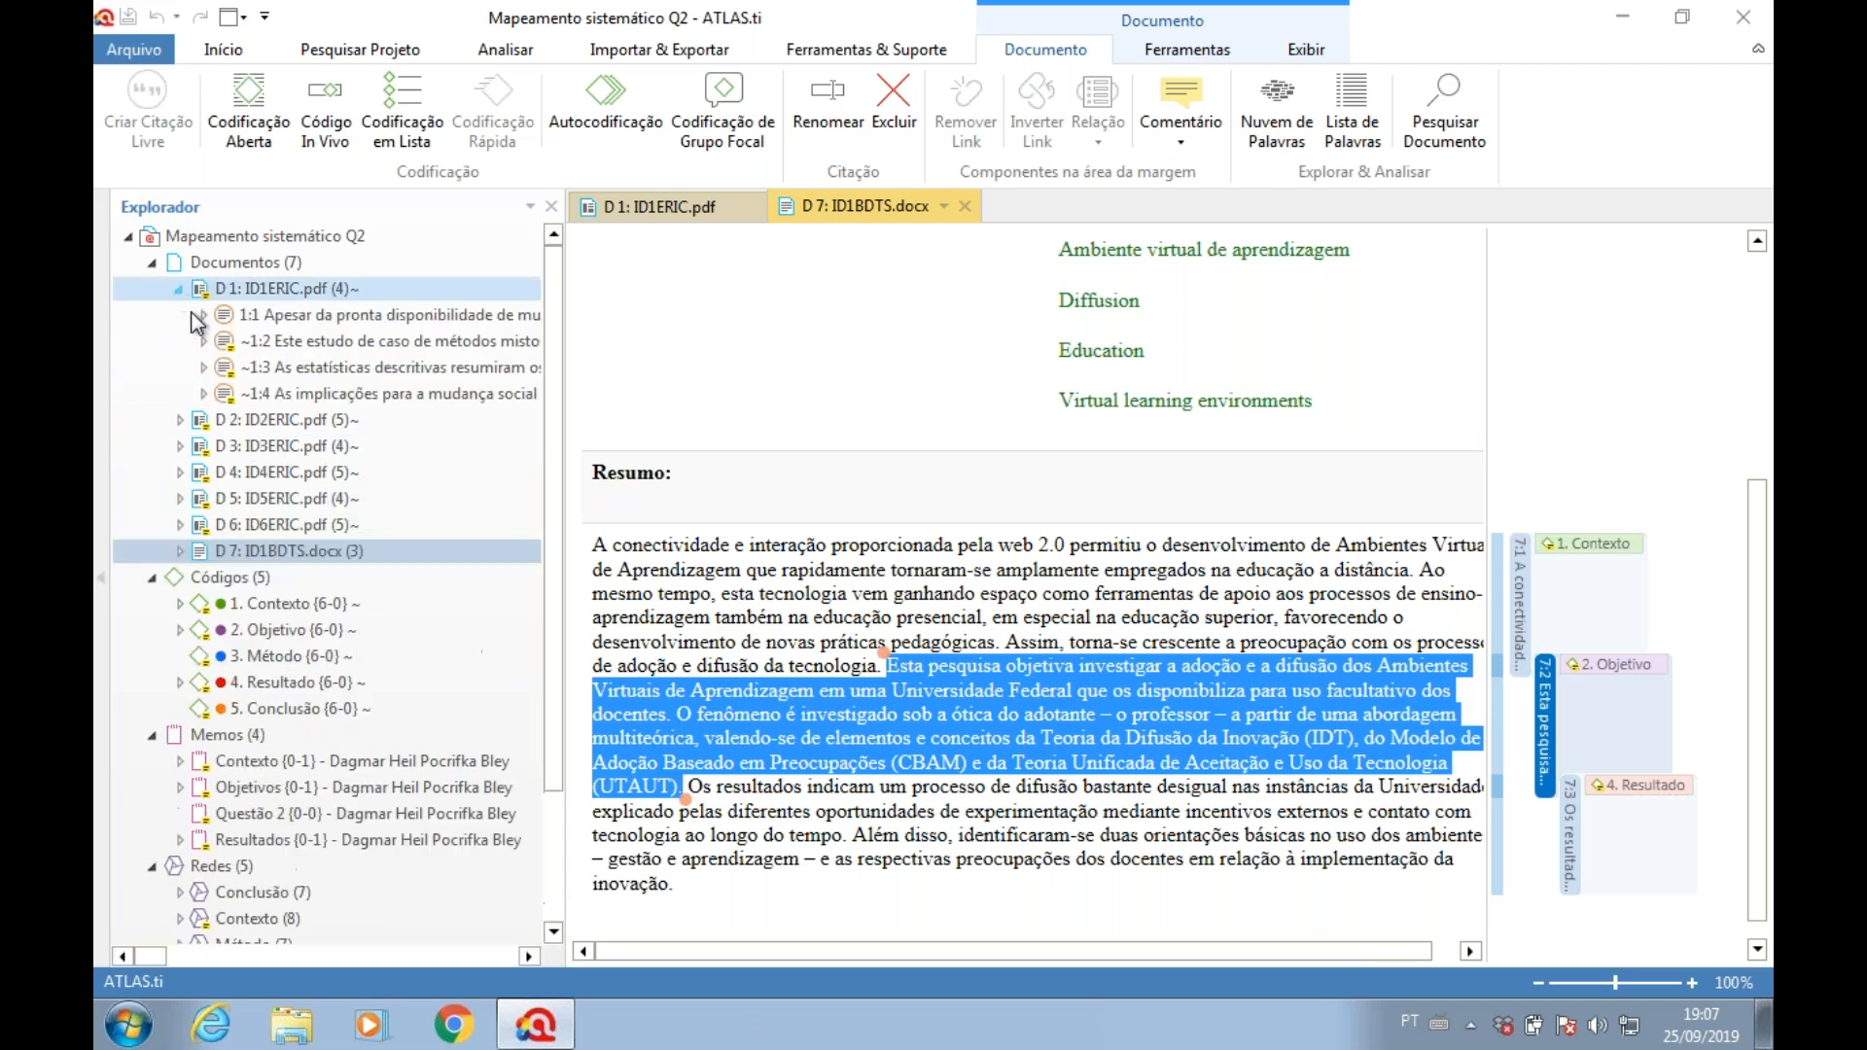
pyautogui.click(179, 420)
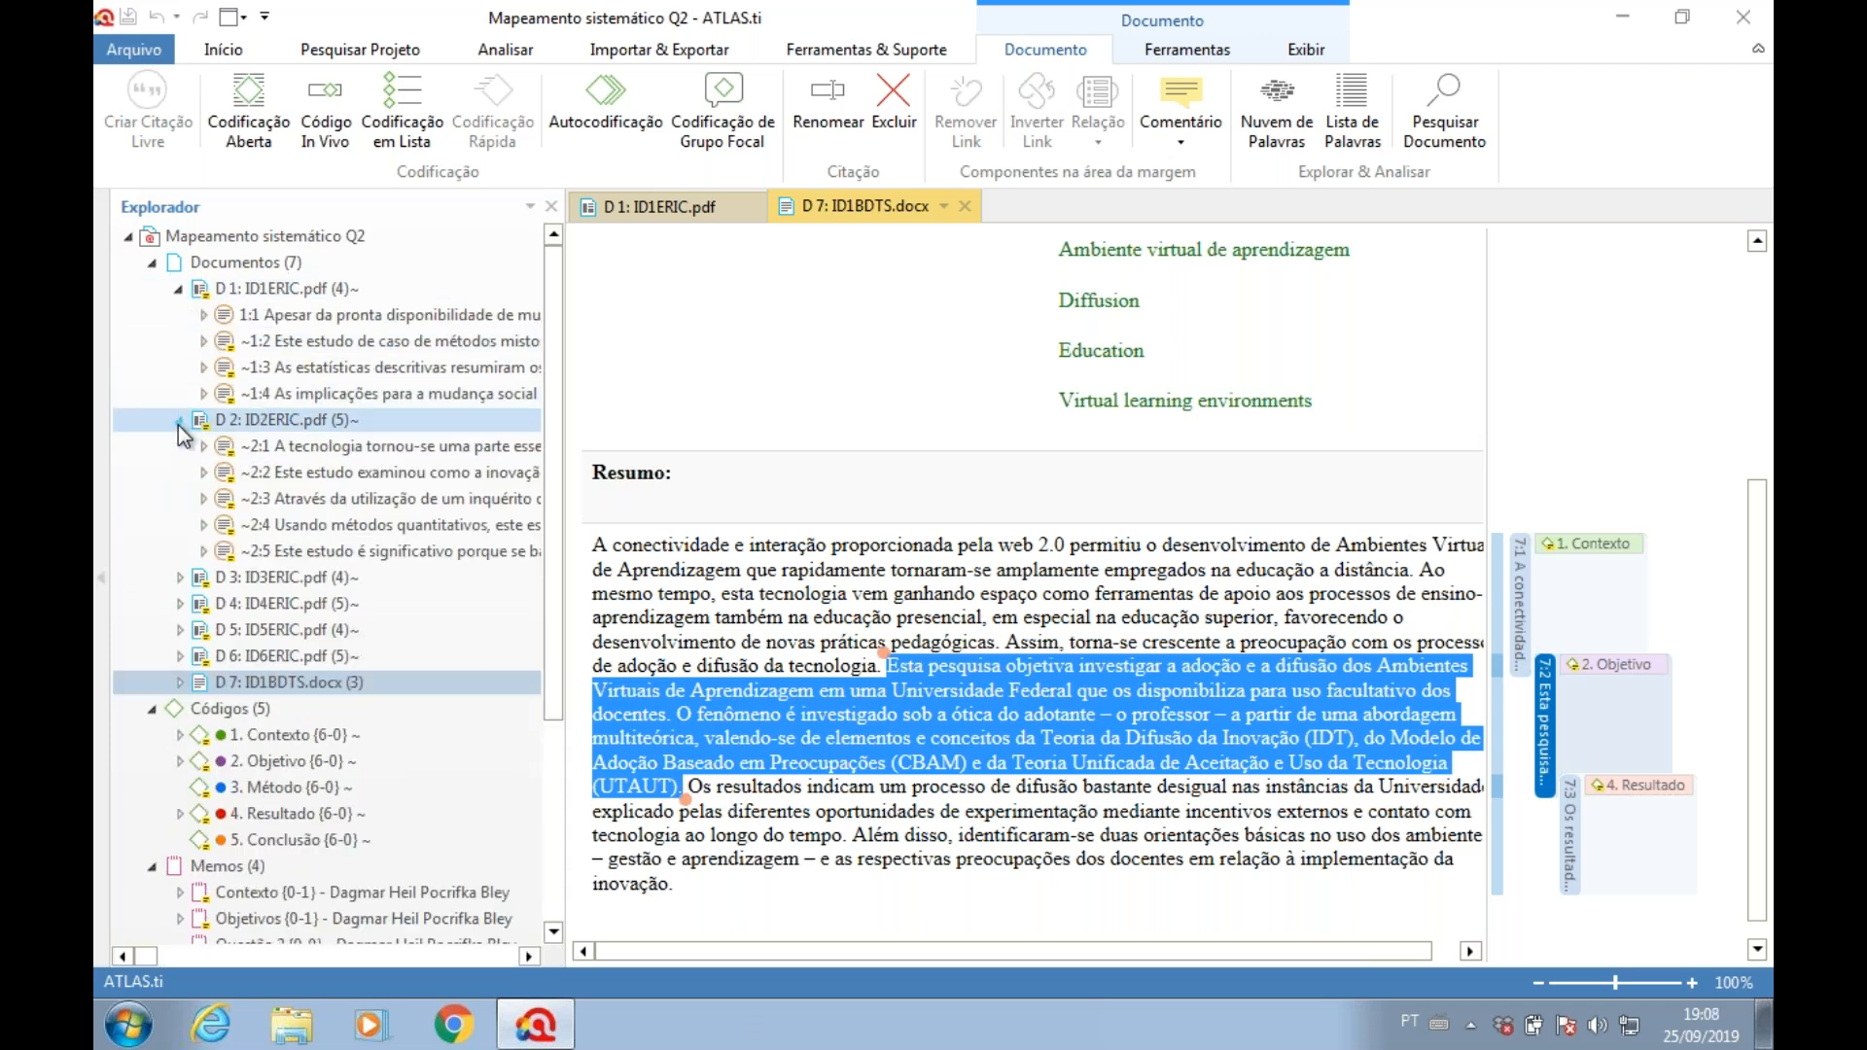
pyautogui.click(181, 577)
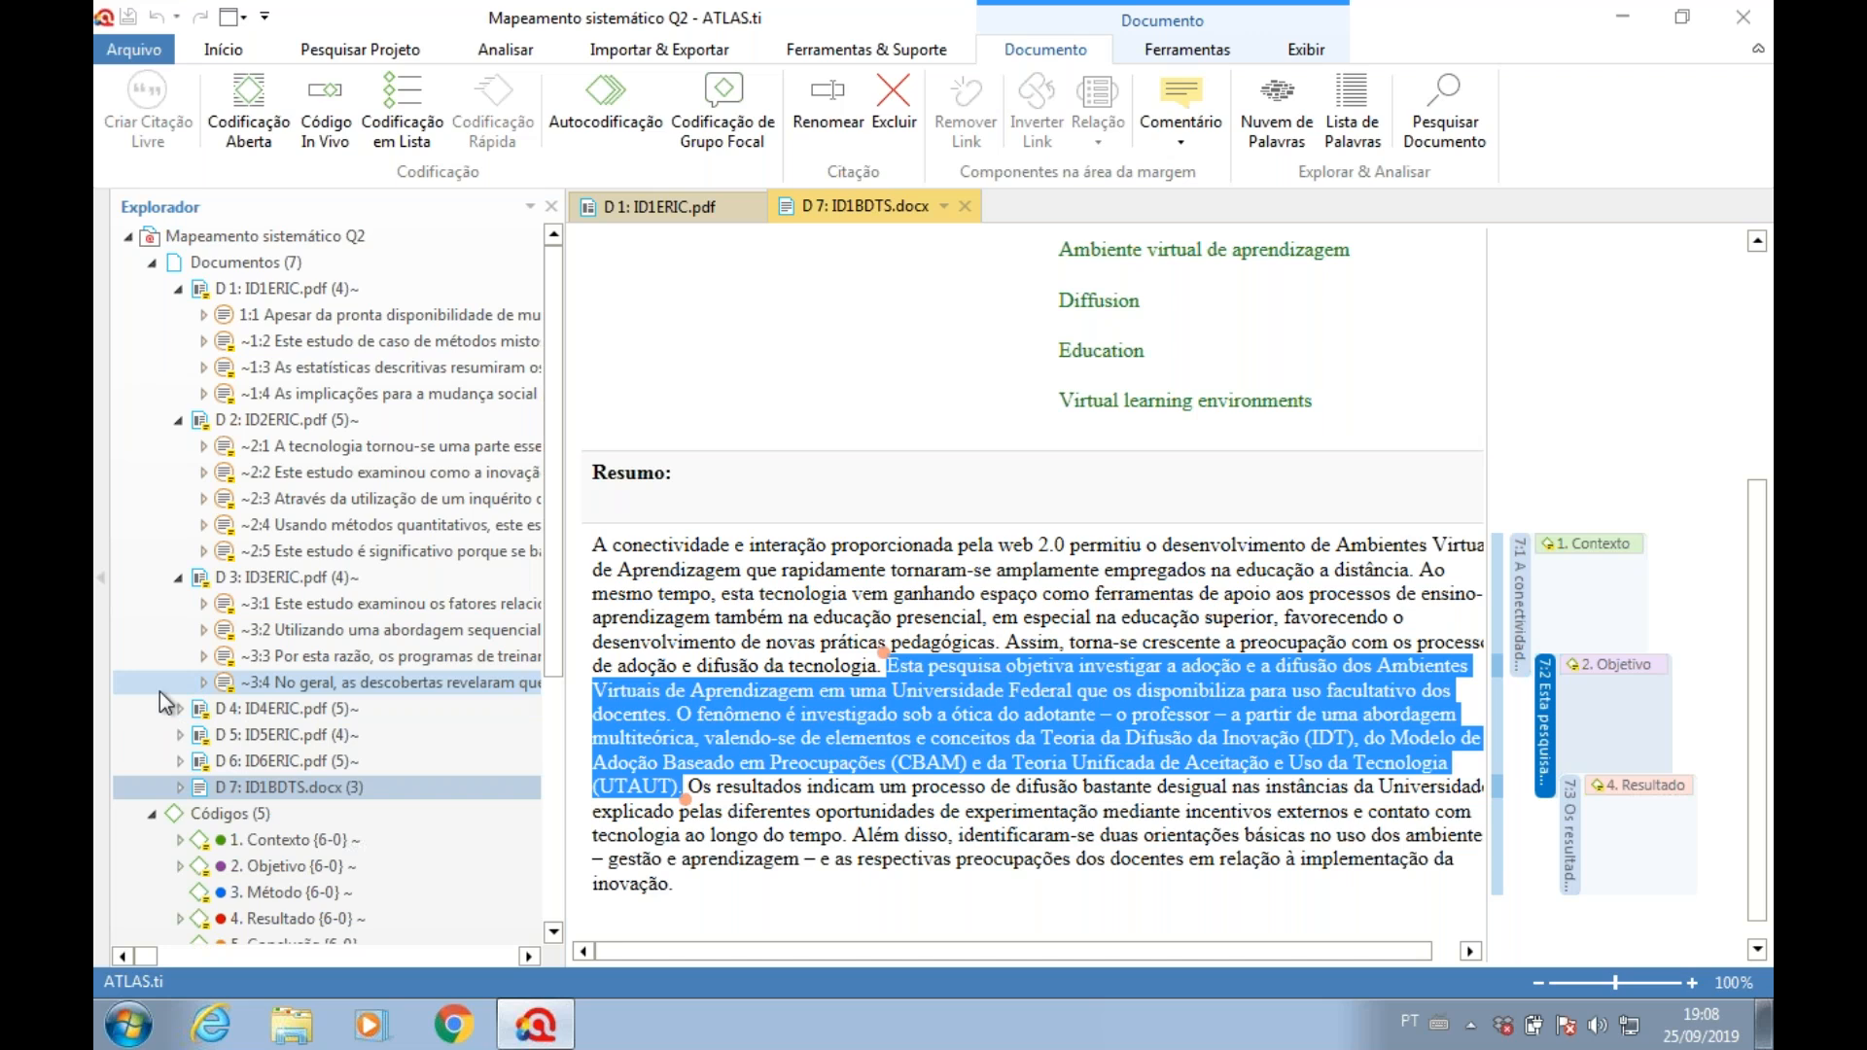
# - Collapse the quotation lists of documents D 1, D 2 and D 3 in the project tree
pyautogui.click(226, 47)
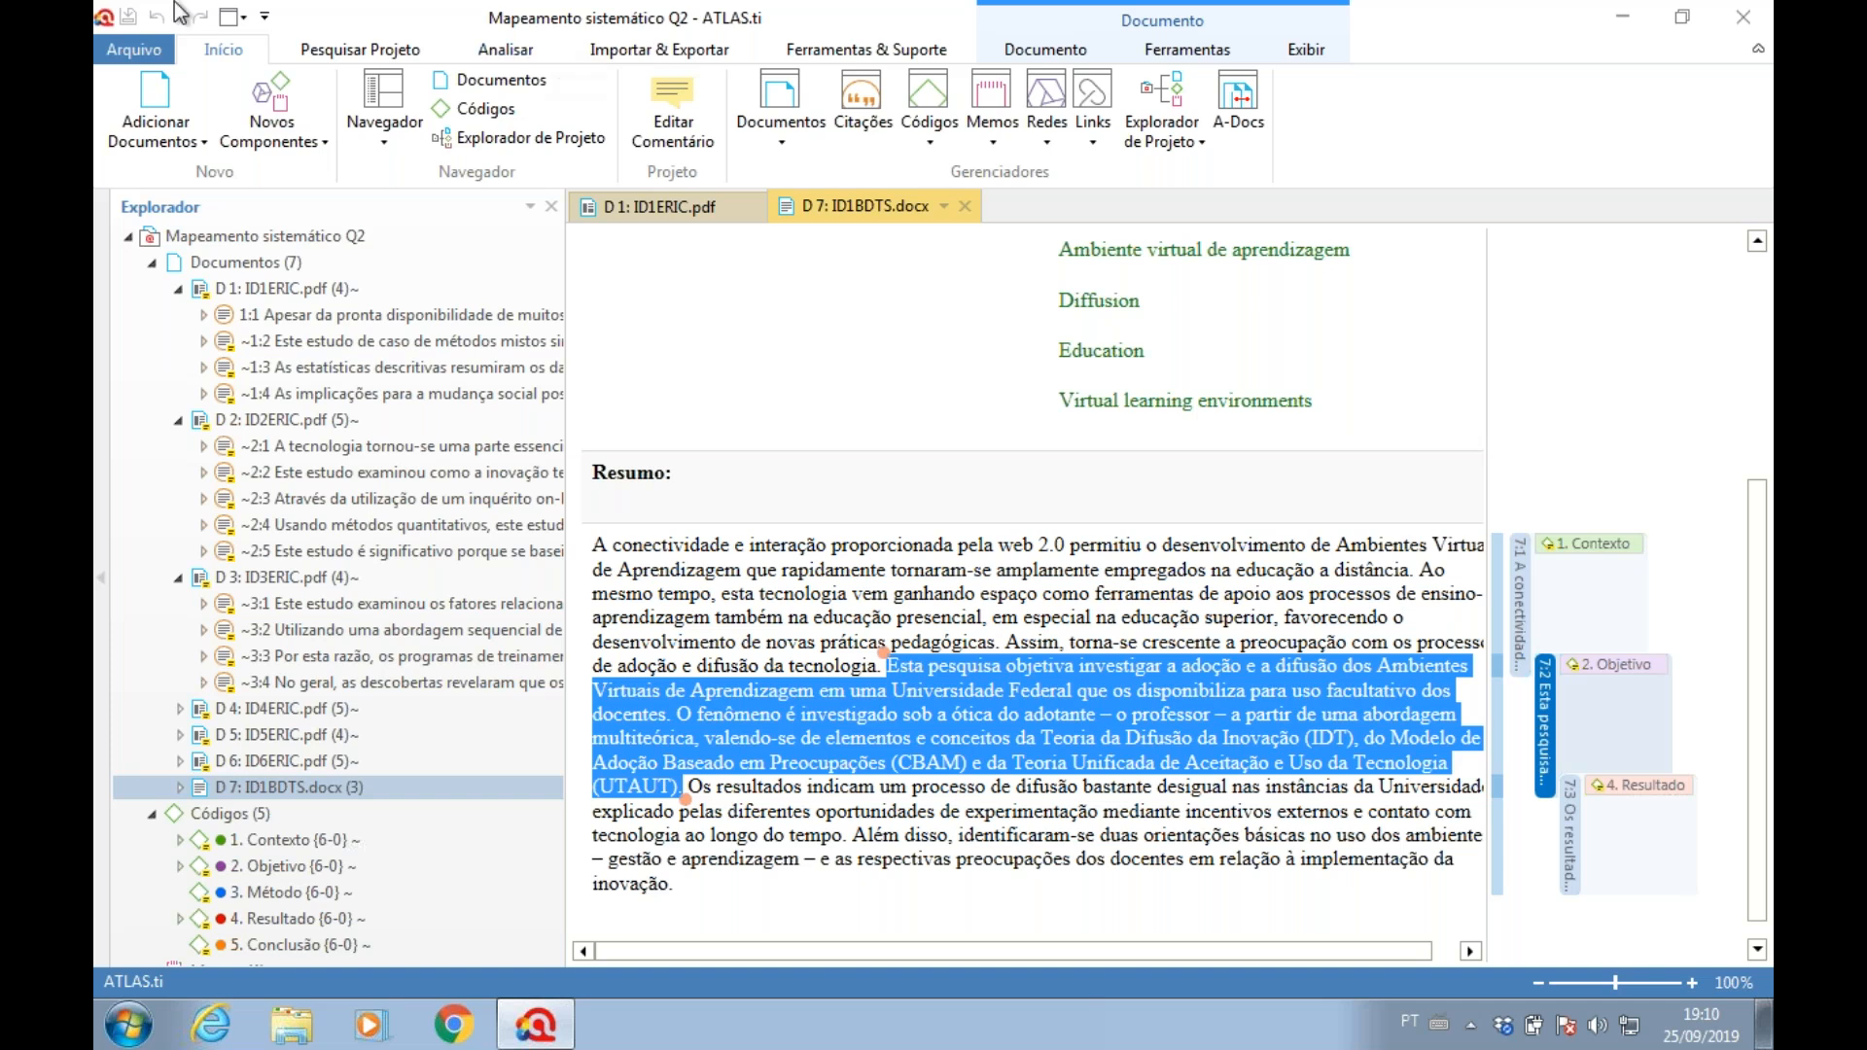
pyautogui.click(179, 289)
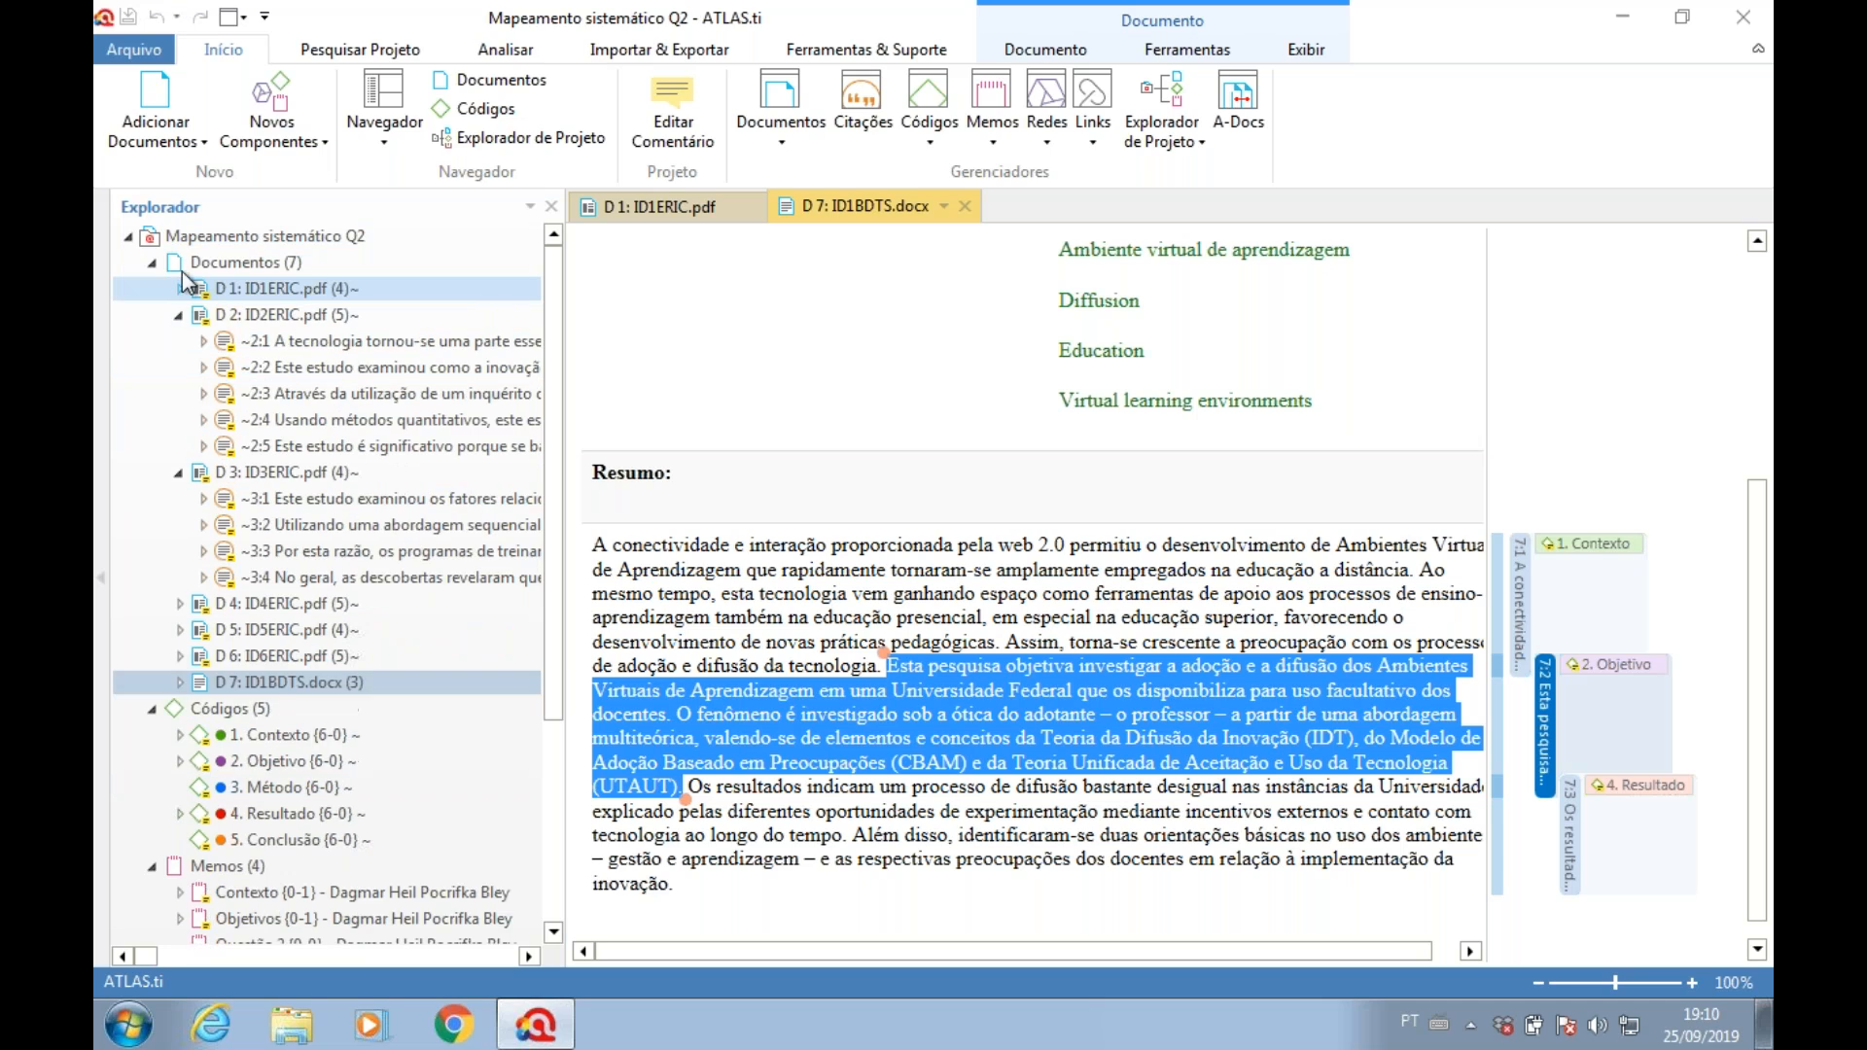
pyautogui.click(178, 315)
pyautogui.click(178, 342)
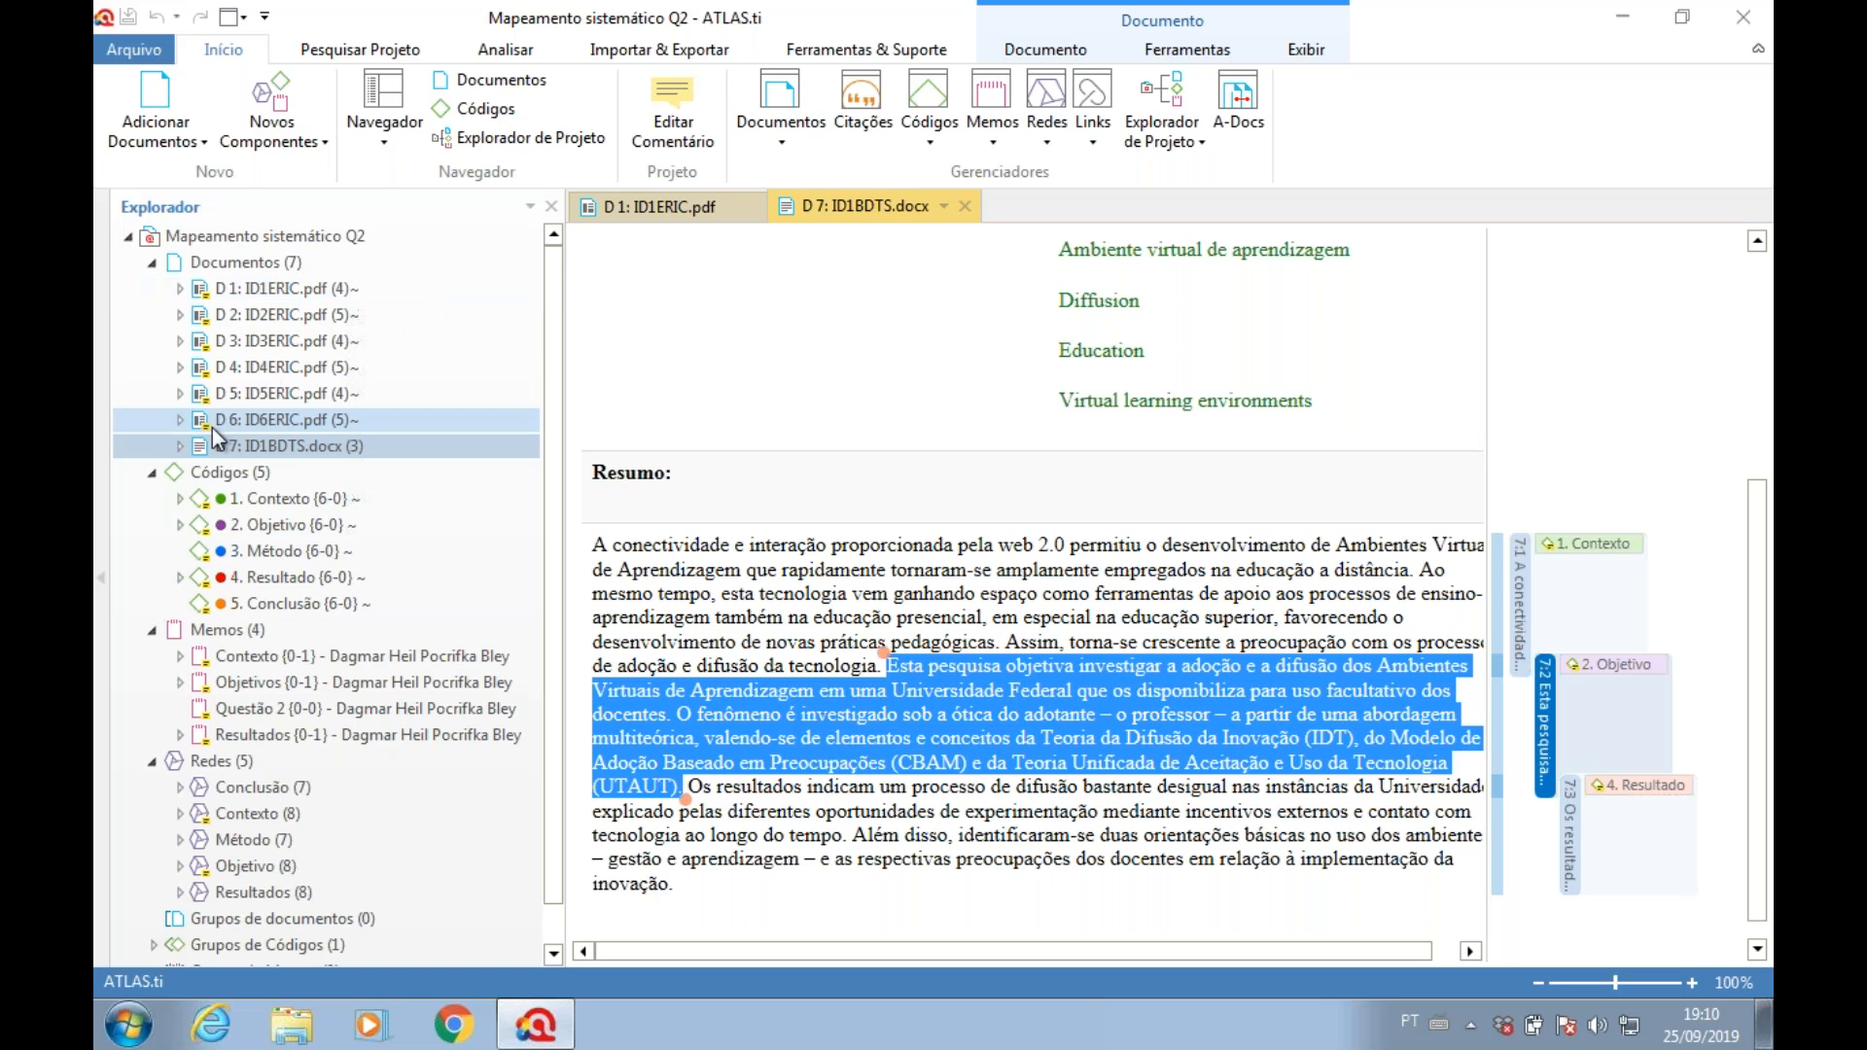
# - Expand the code 1. Contexto to see its linked memo, and briefly check the quotations of document D 1
pyautogui.click(179, 498)
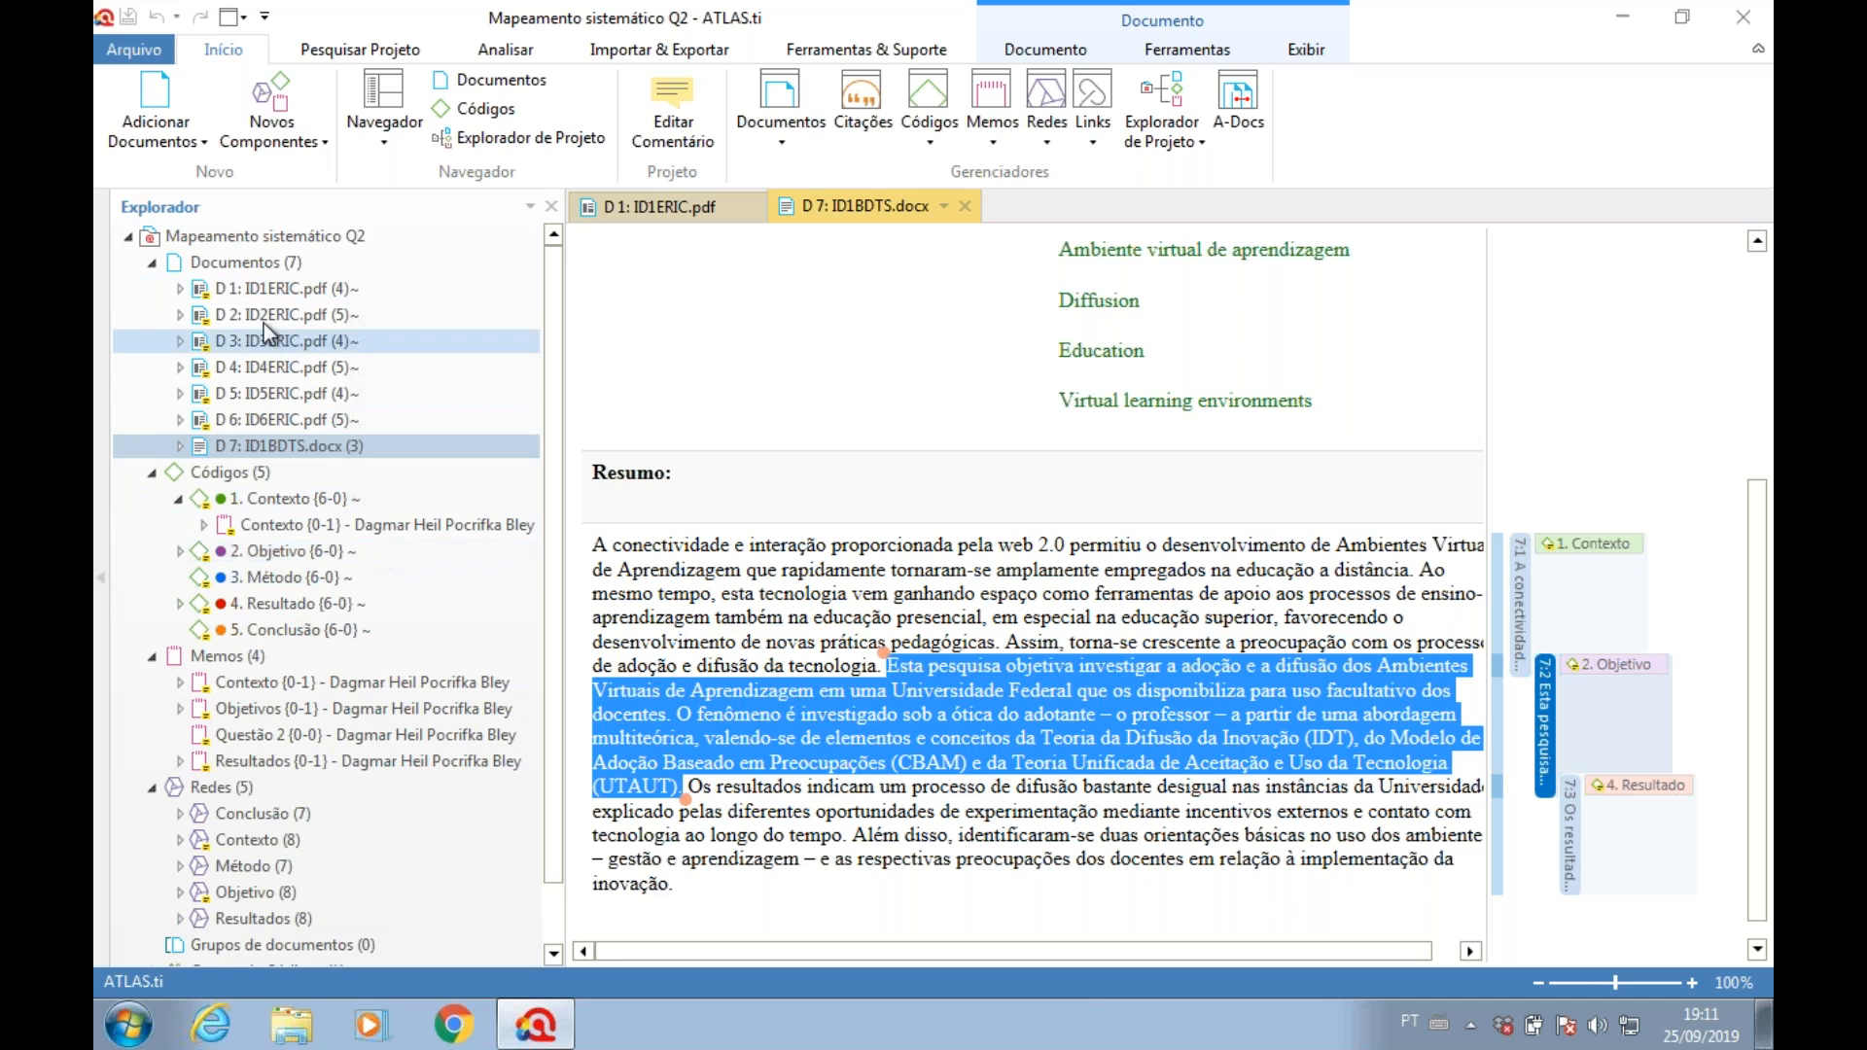
pyautogui.click(179, 288)
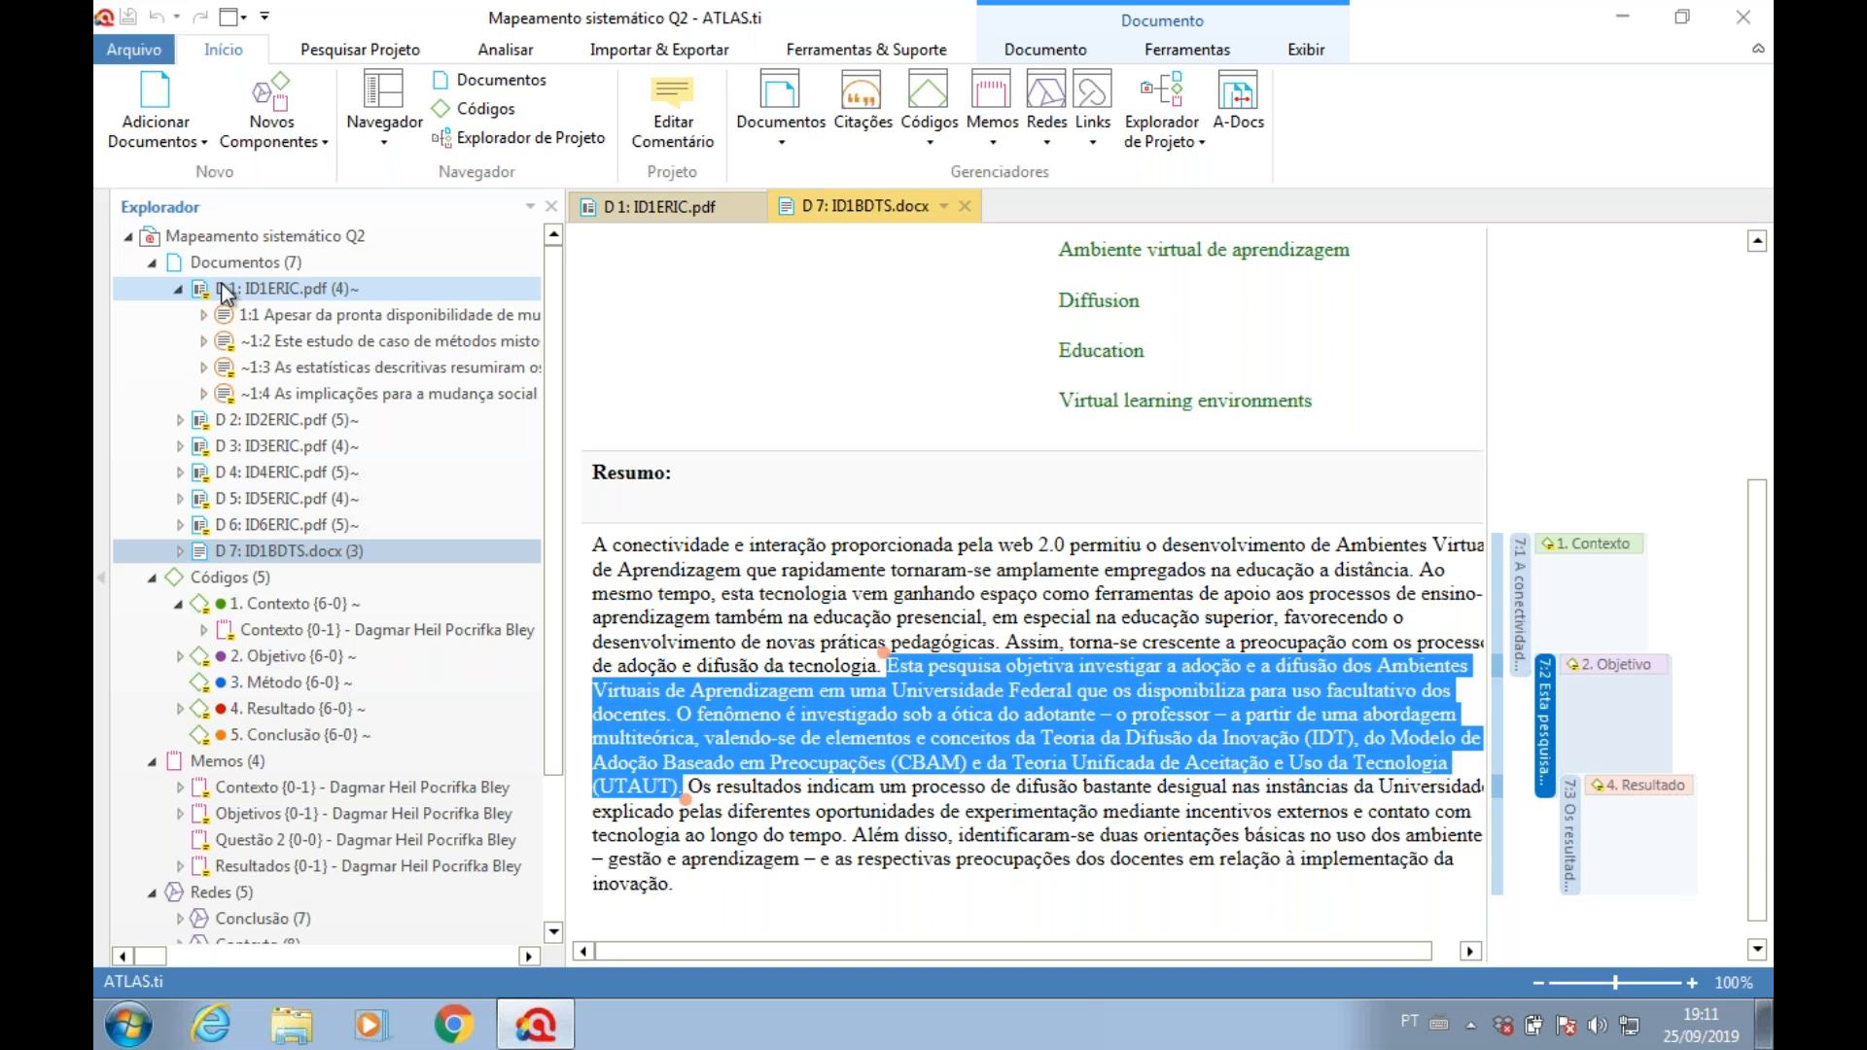
pyautogui.click(179, 290)
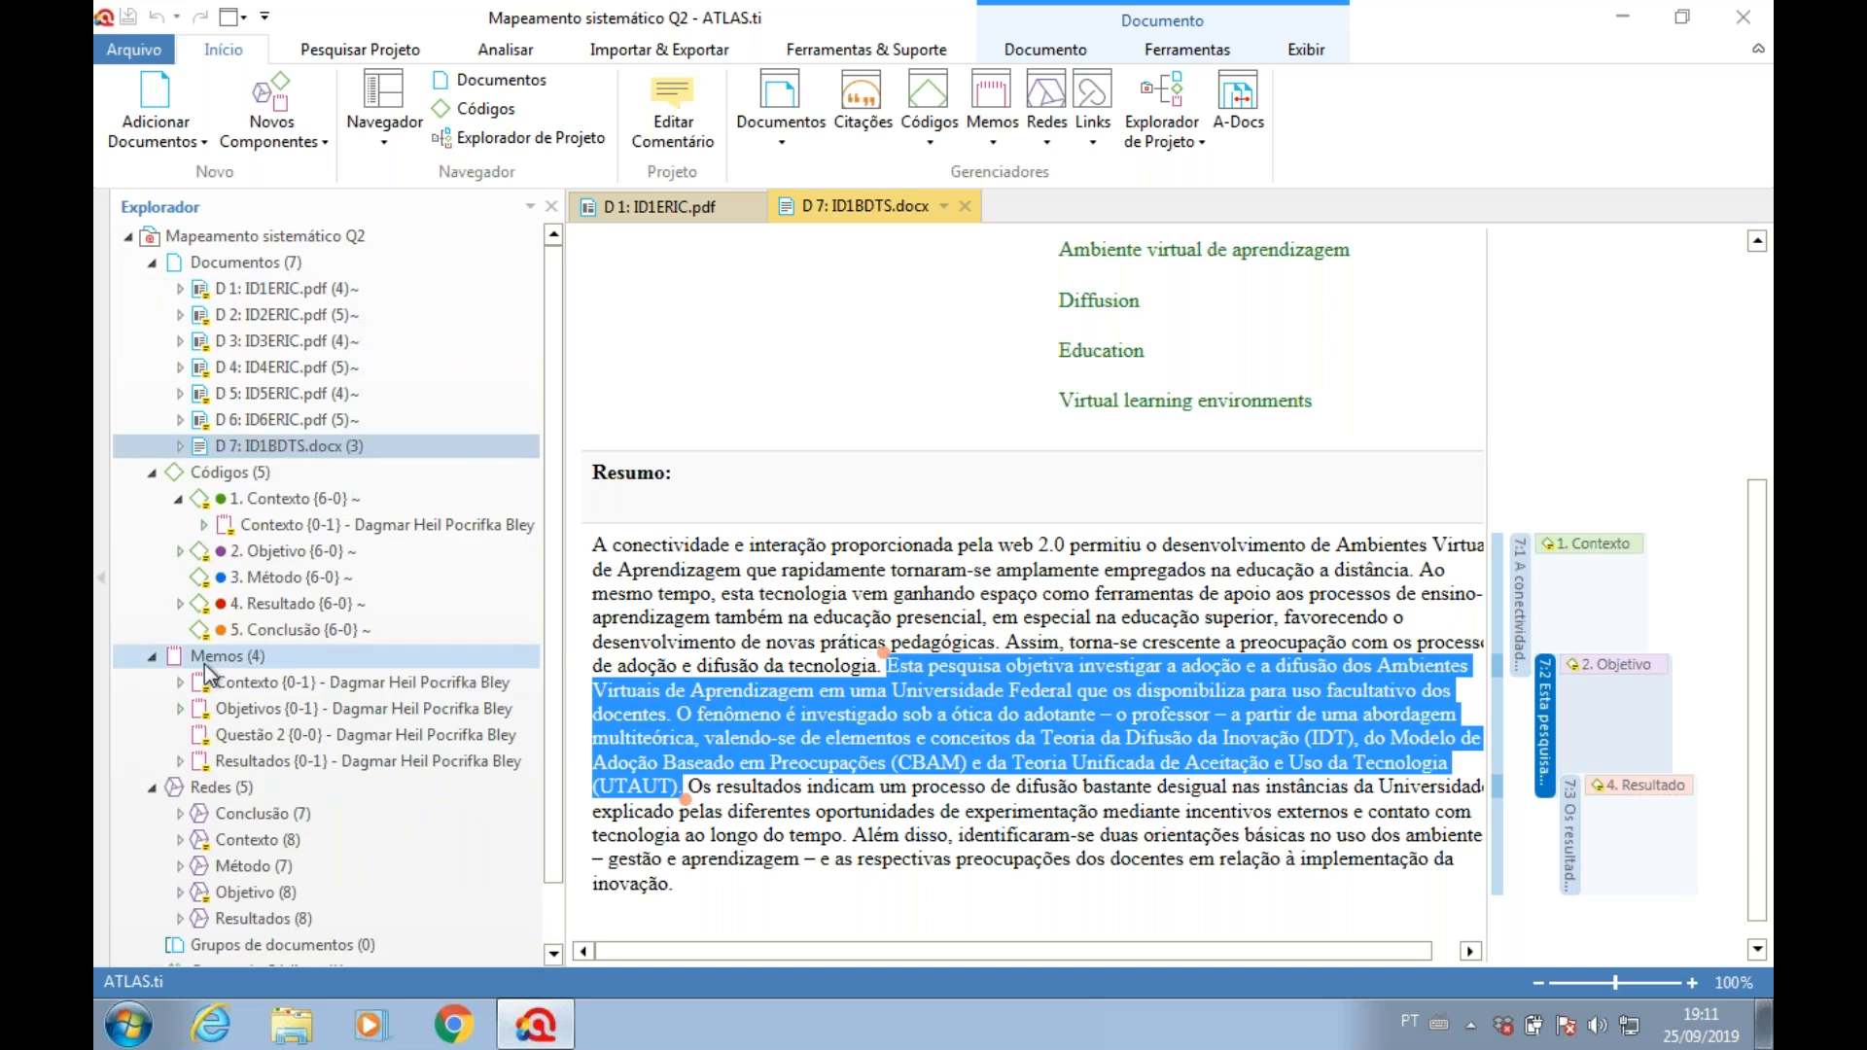
# - Open the list of quotations for the Contexto memo and close it after viewing
pyautogui.click(298, 680)
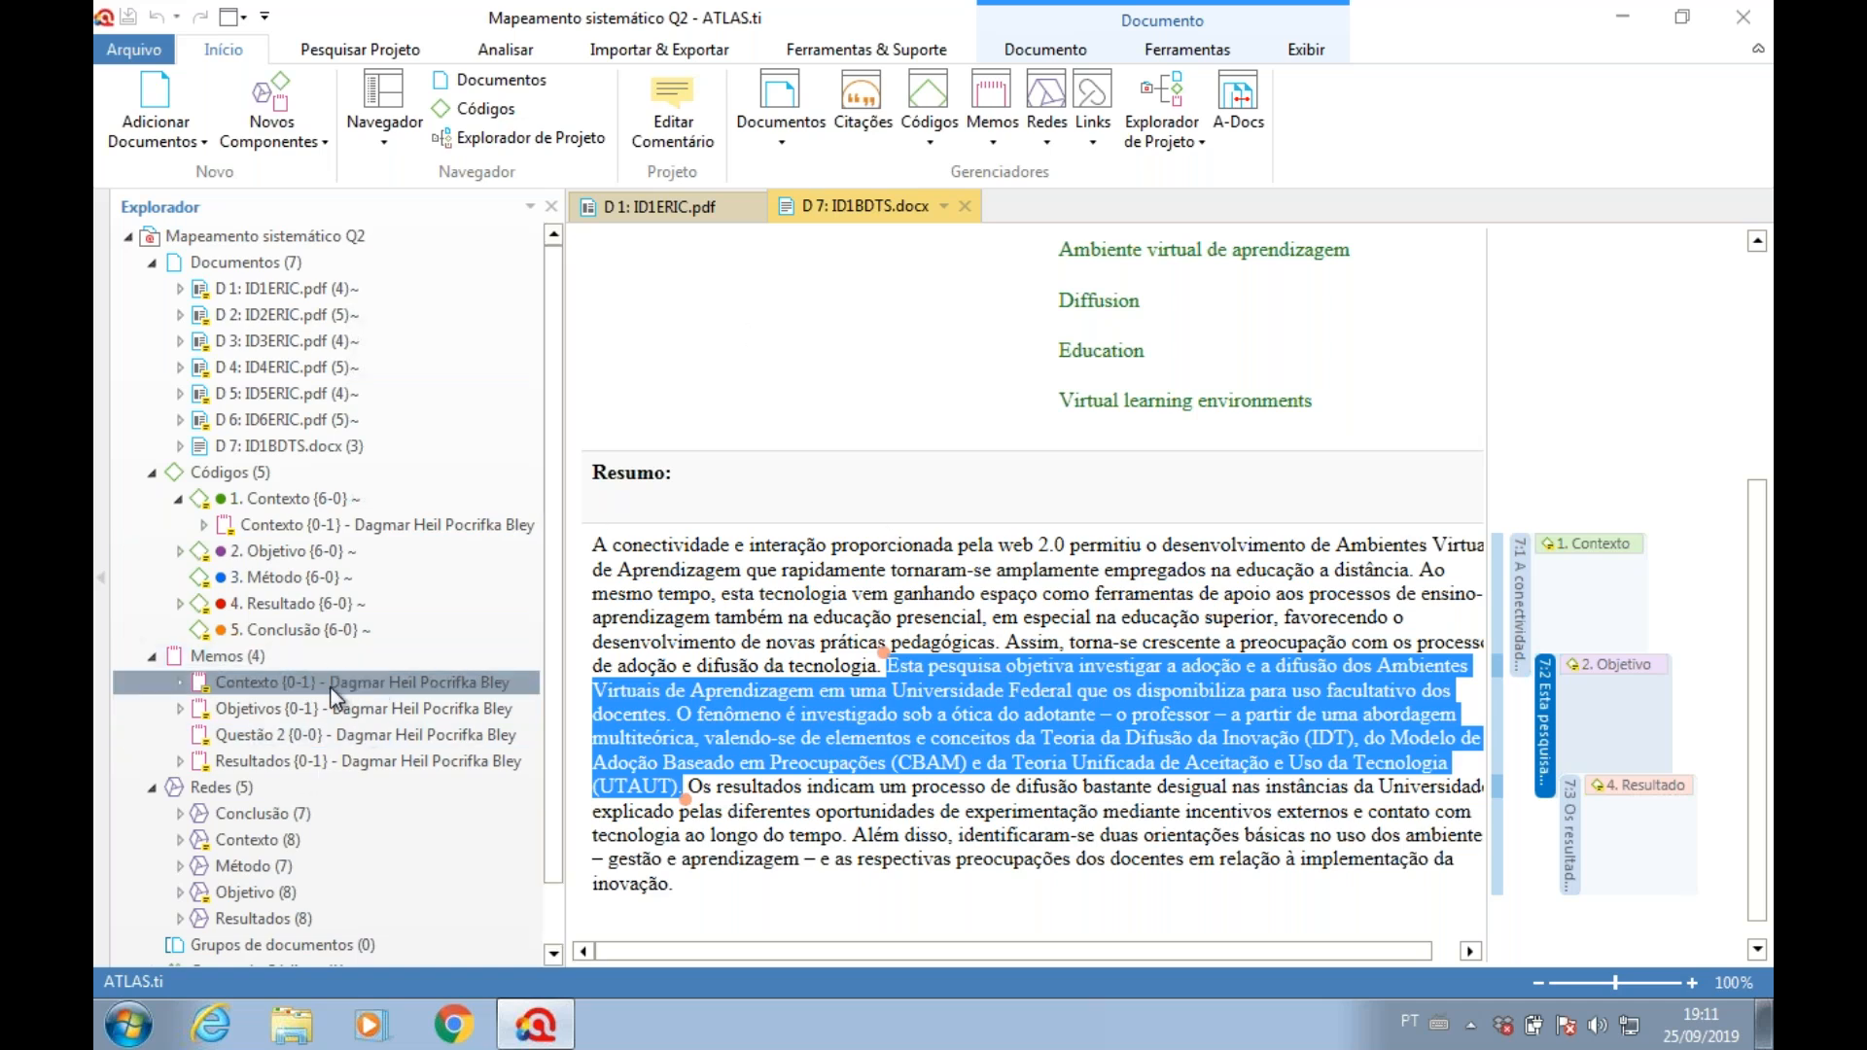
pyautogui.doubleClick(261, 681)
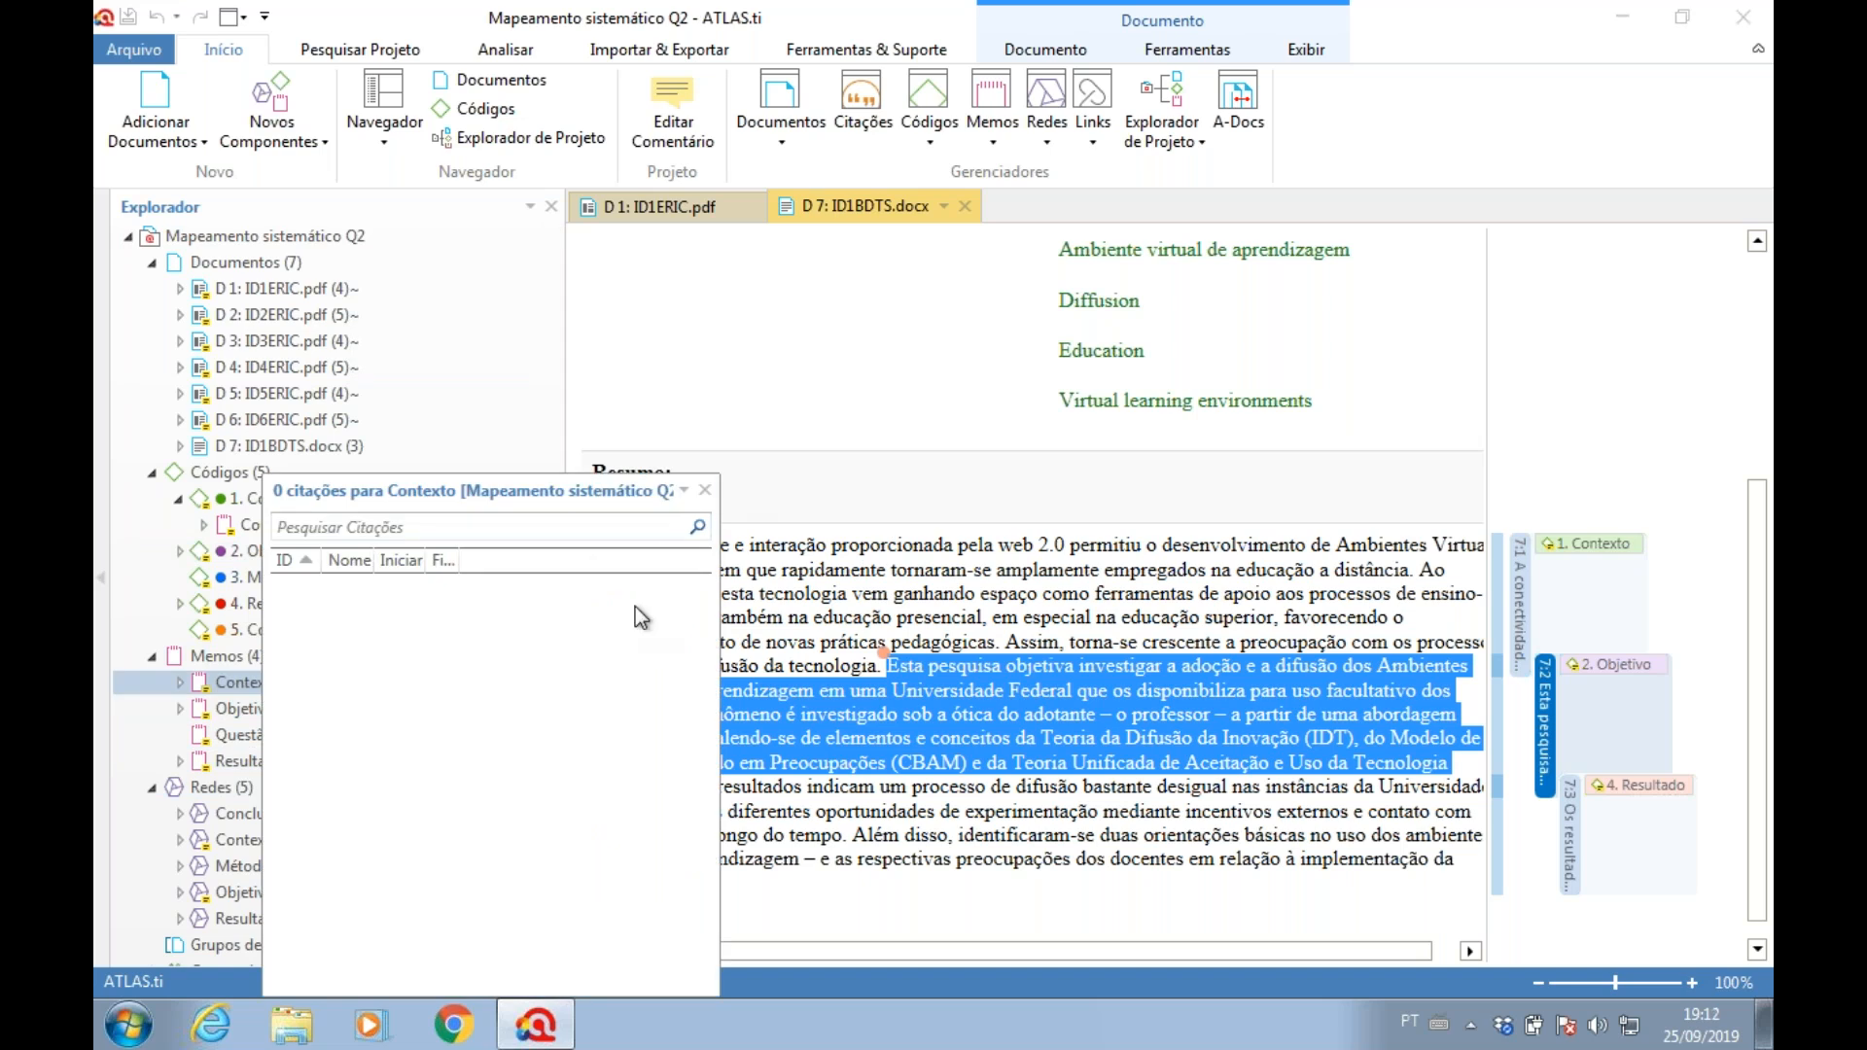
pyautogui.click(706, 499)
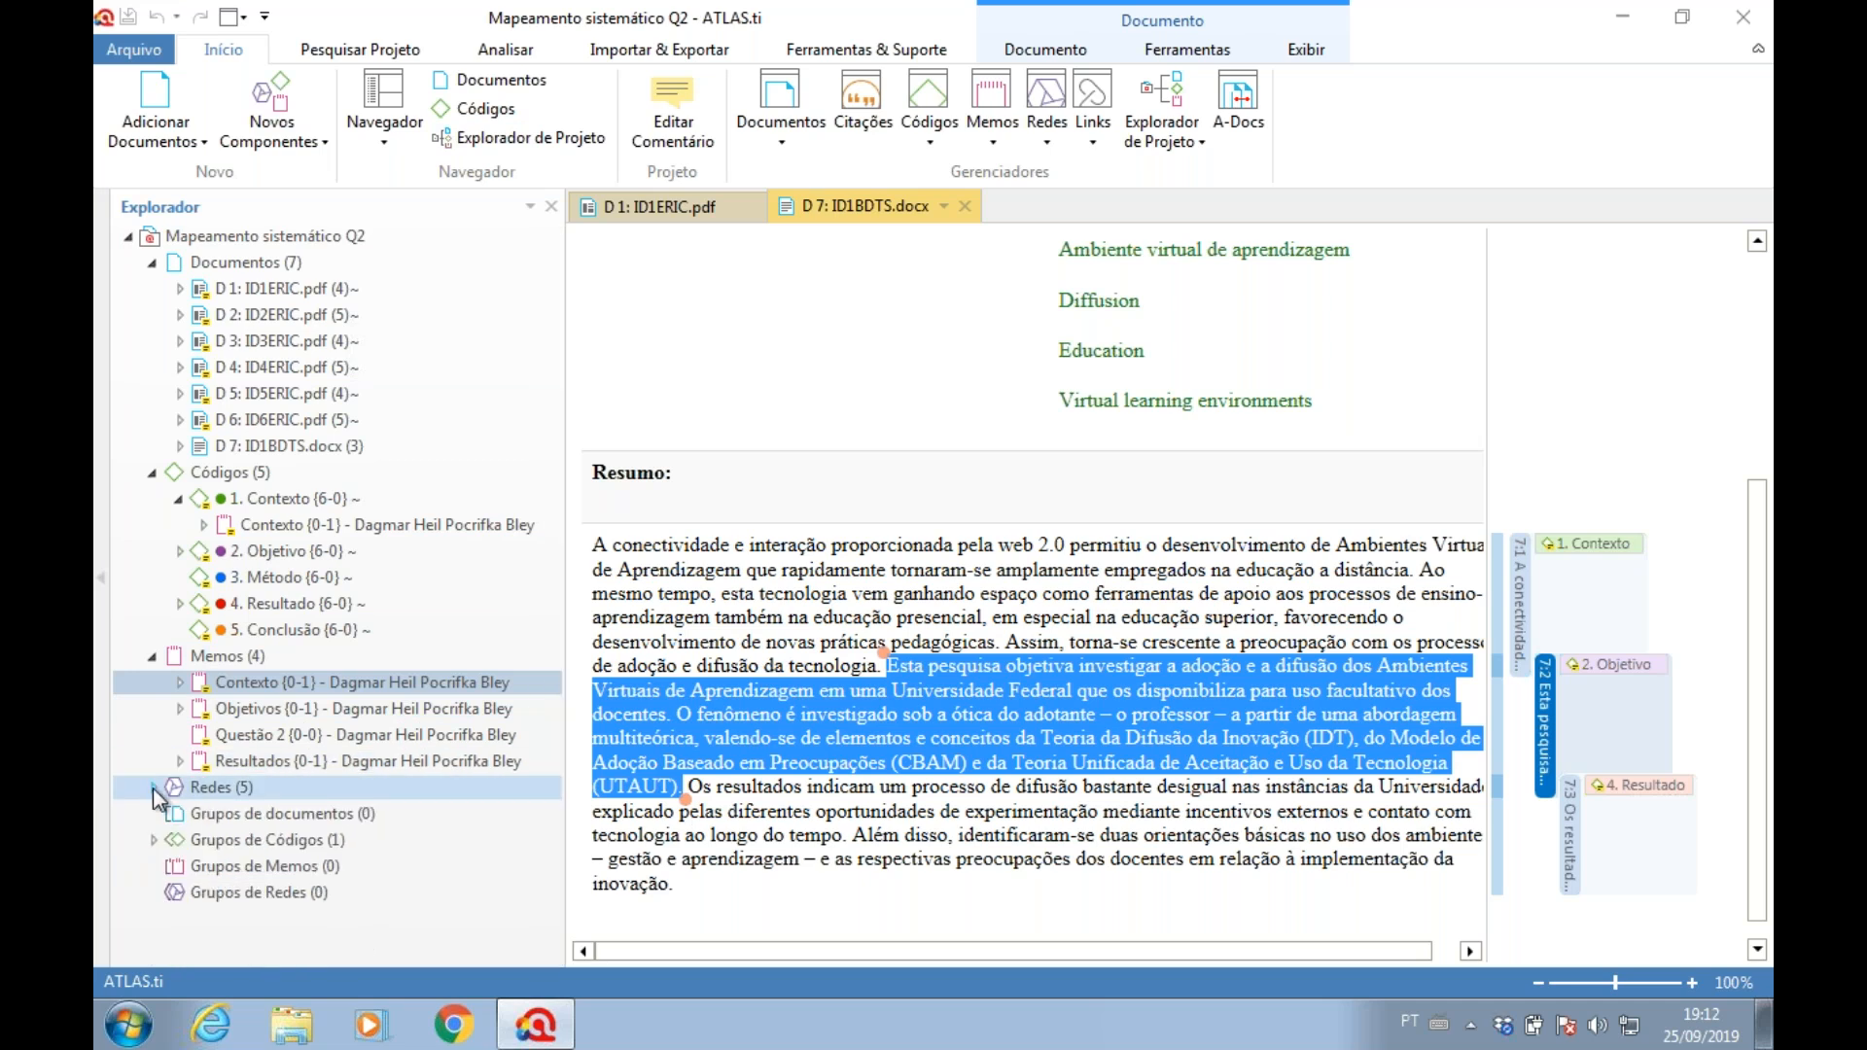
# - Open the Conclusão network and view its code and linked quotations at 100% zoom
pyautogui.click(243, 818)
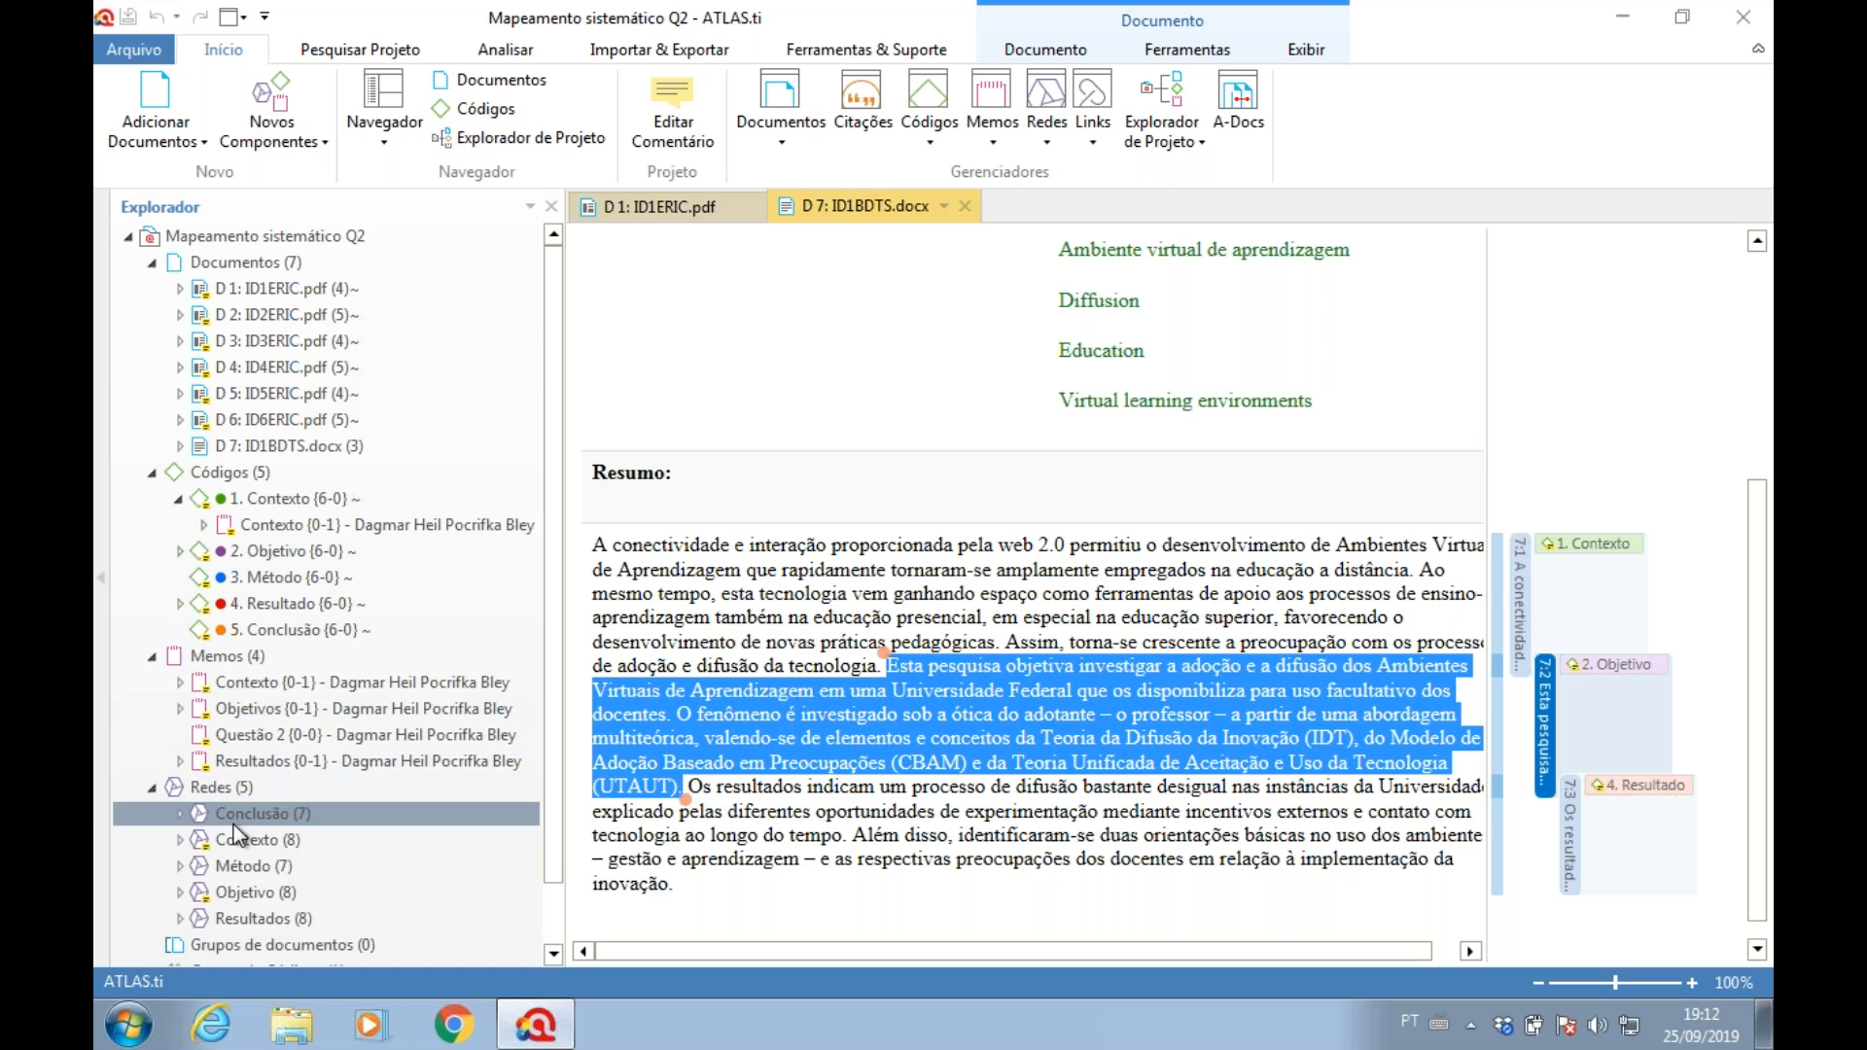
pyautogui.doubleClick(233, 822)
pyautogui.click(1103, 281)
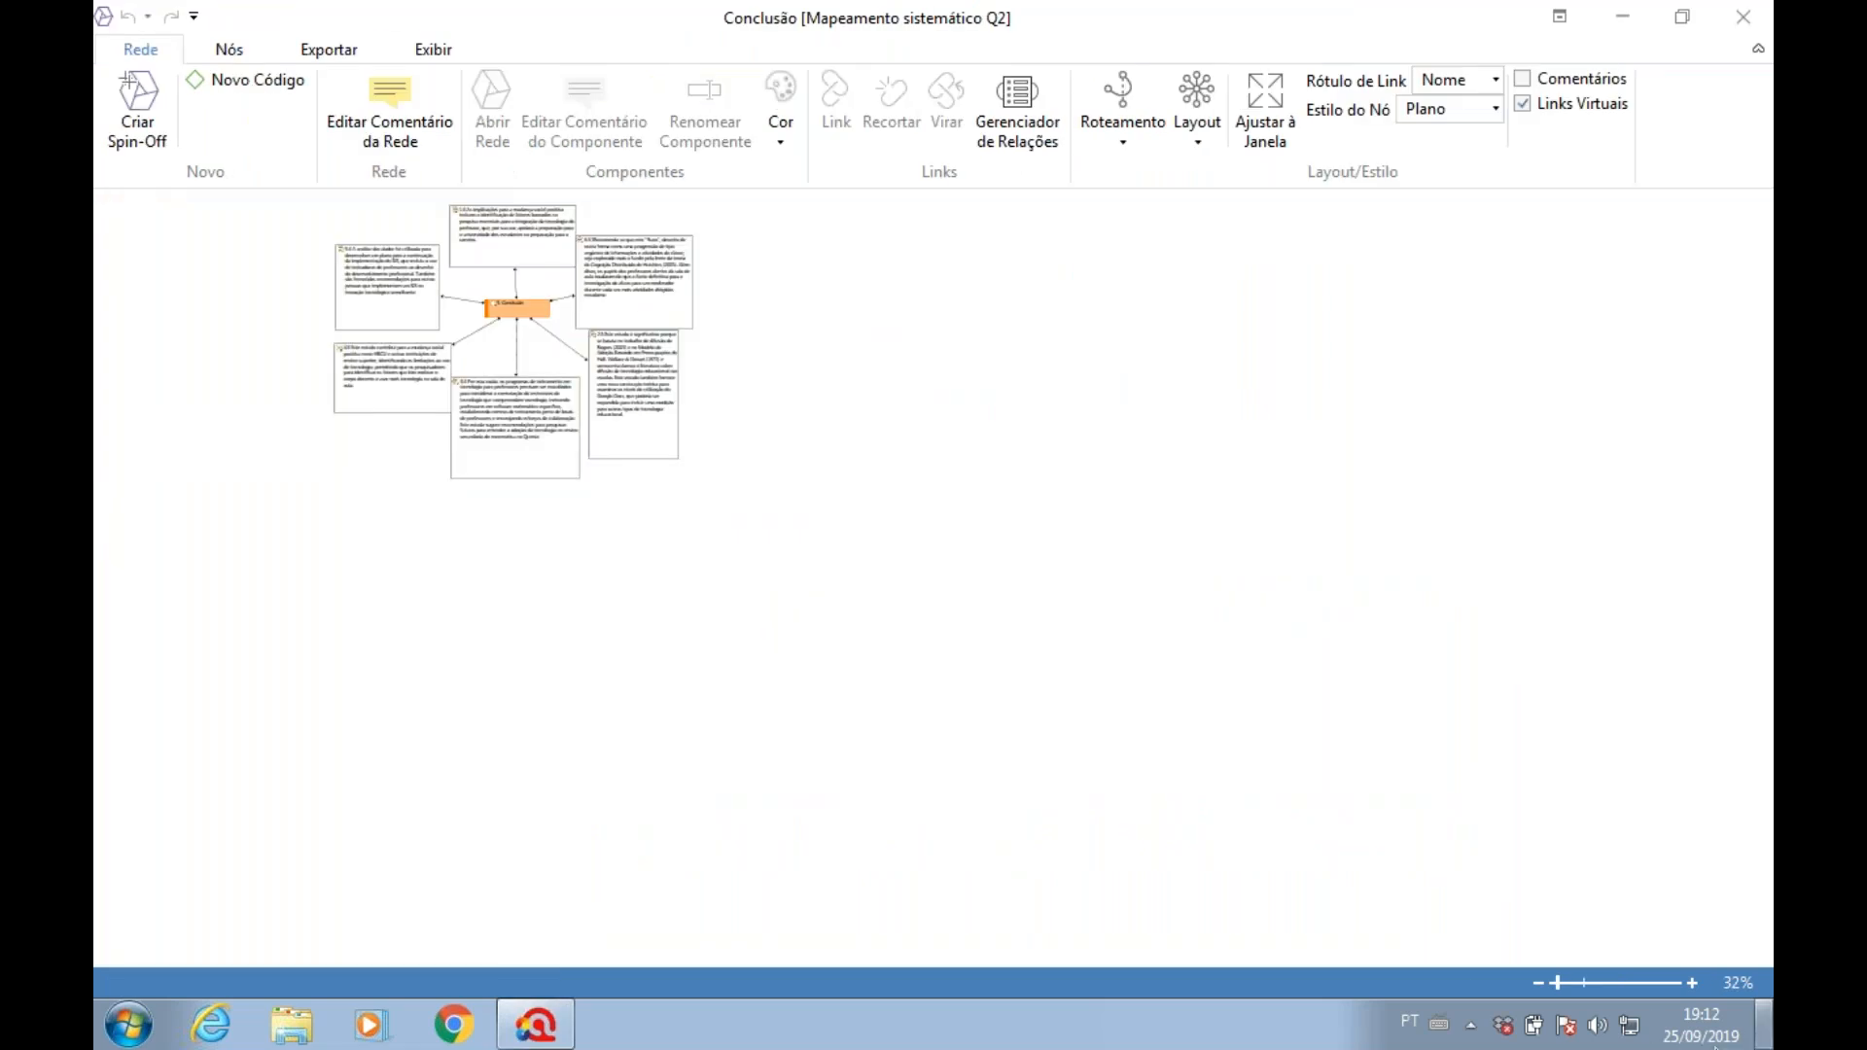
pyautogui.click(1690, 984)
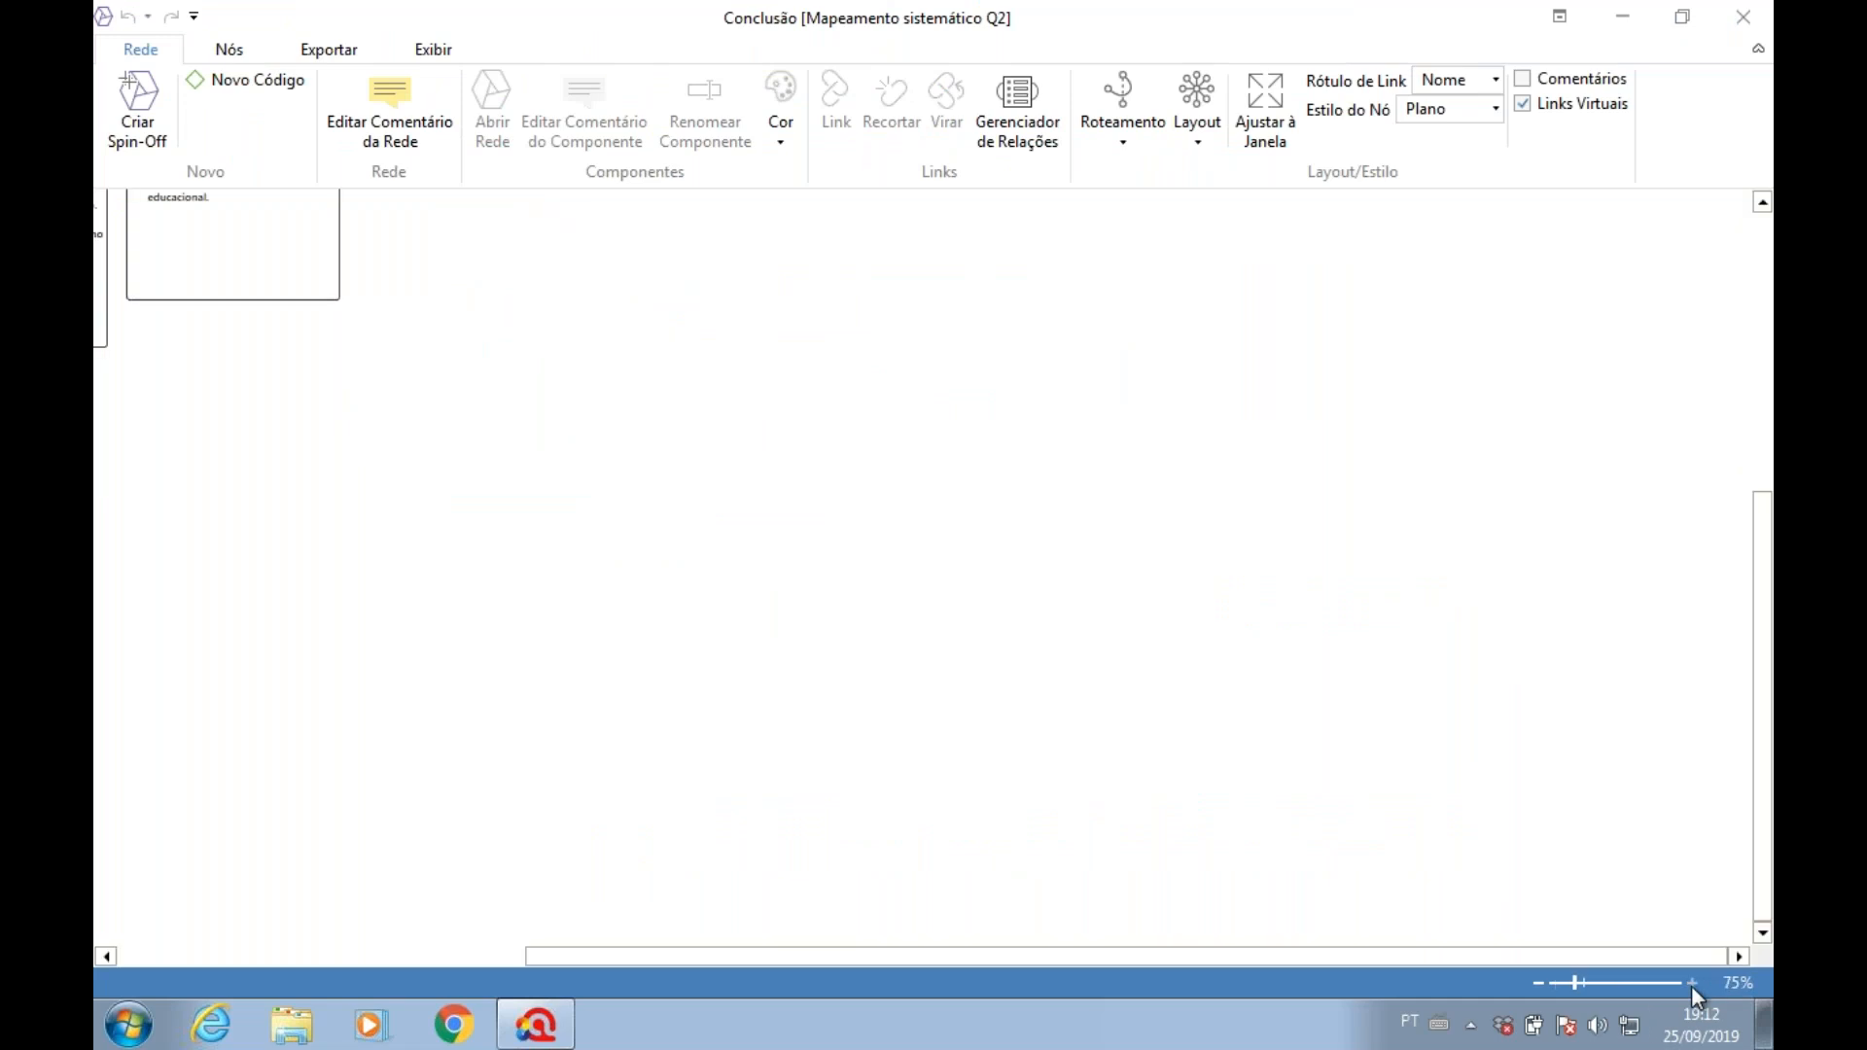
pyautogui.moveTo(1766, 634); pyautogui.dragTo(1767, 262)
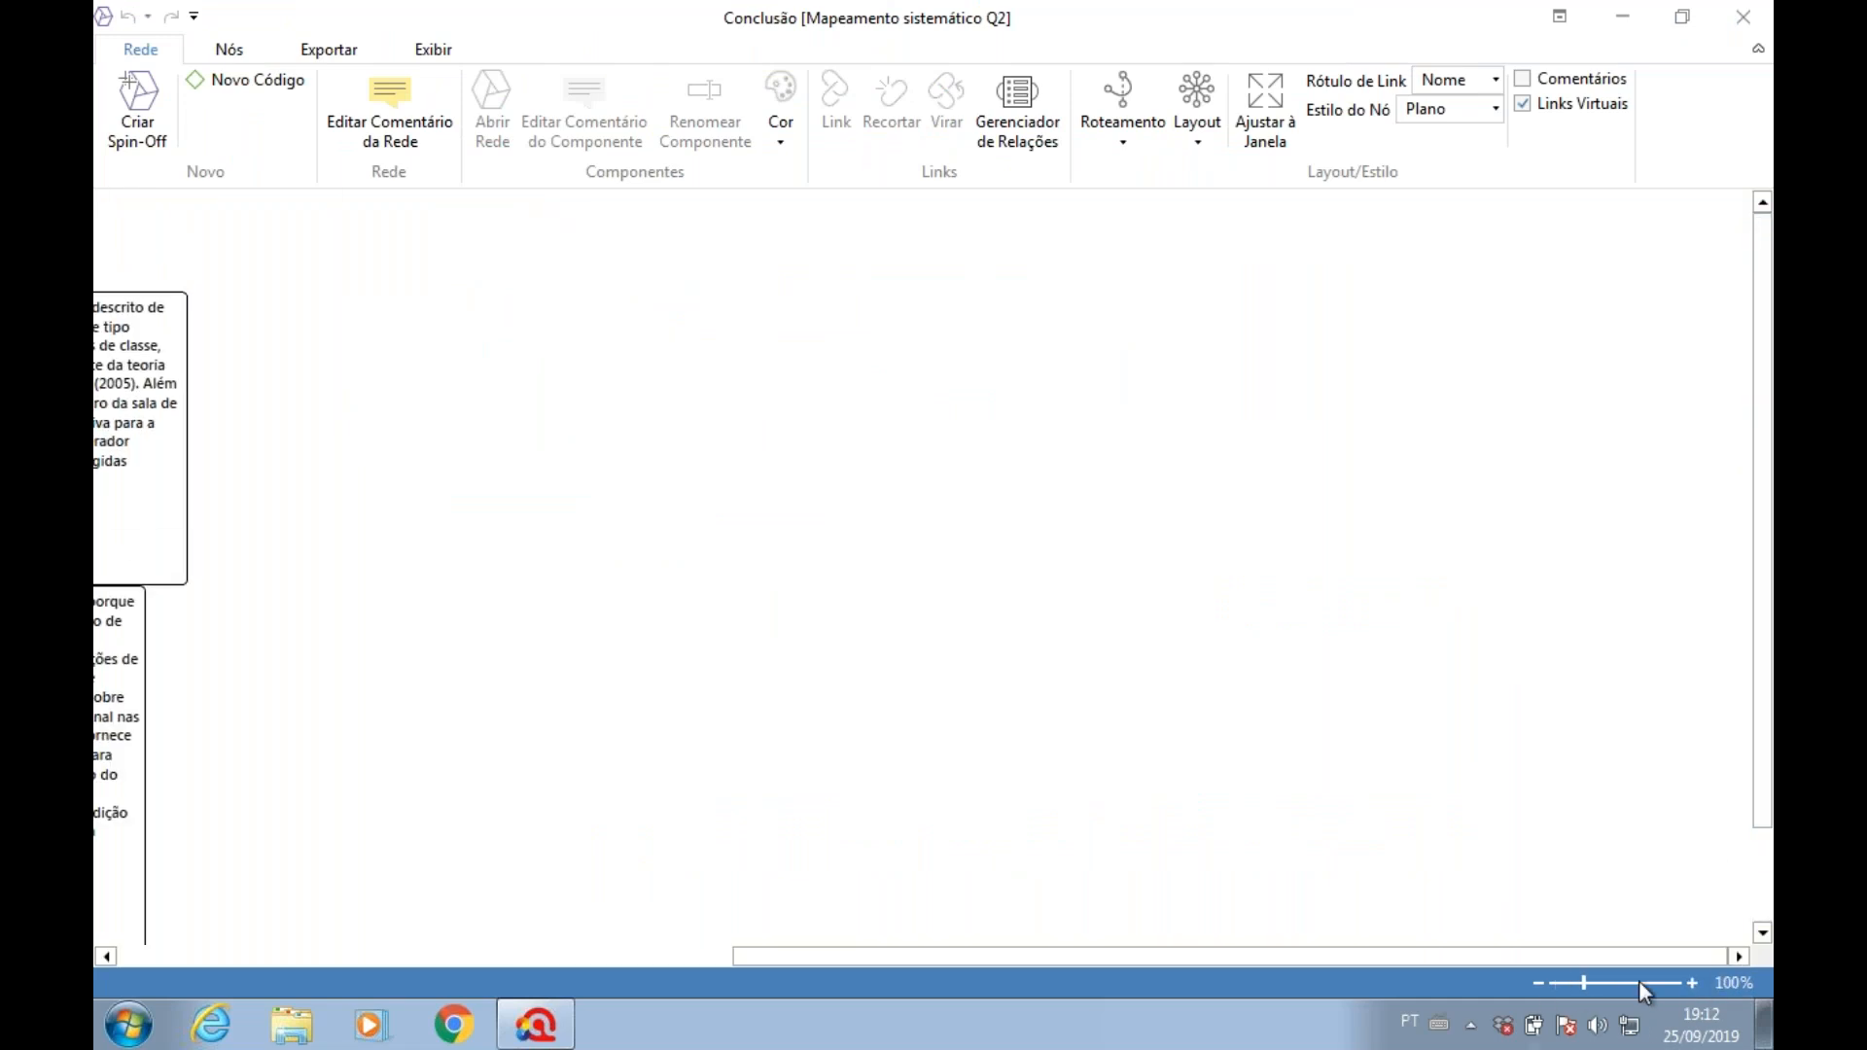
pyautogui.moveTo(1289, 953); pyautogui.dragTo(895, 967)
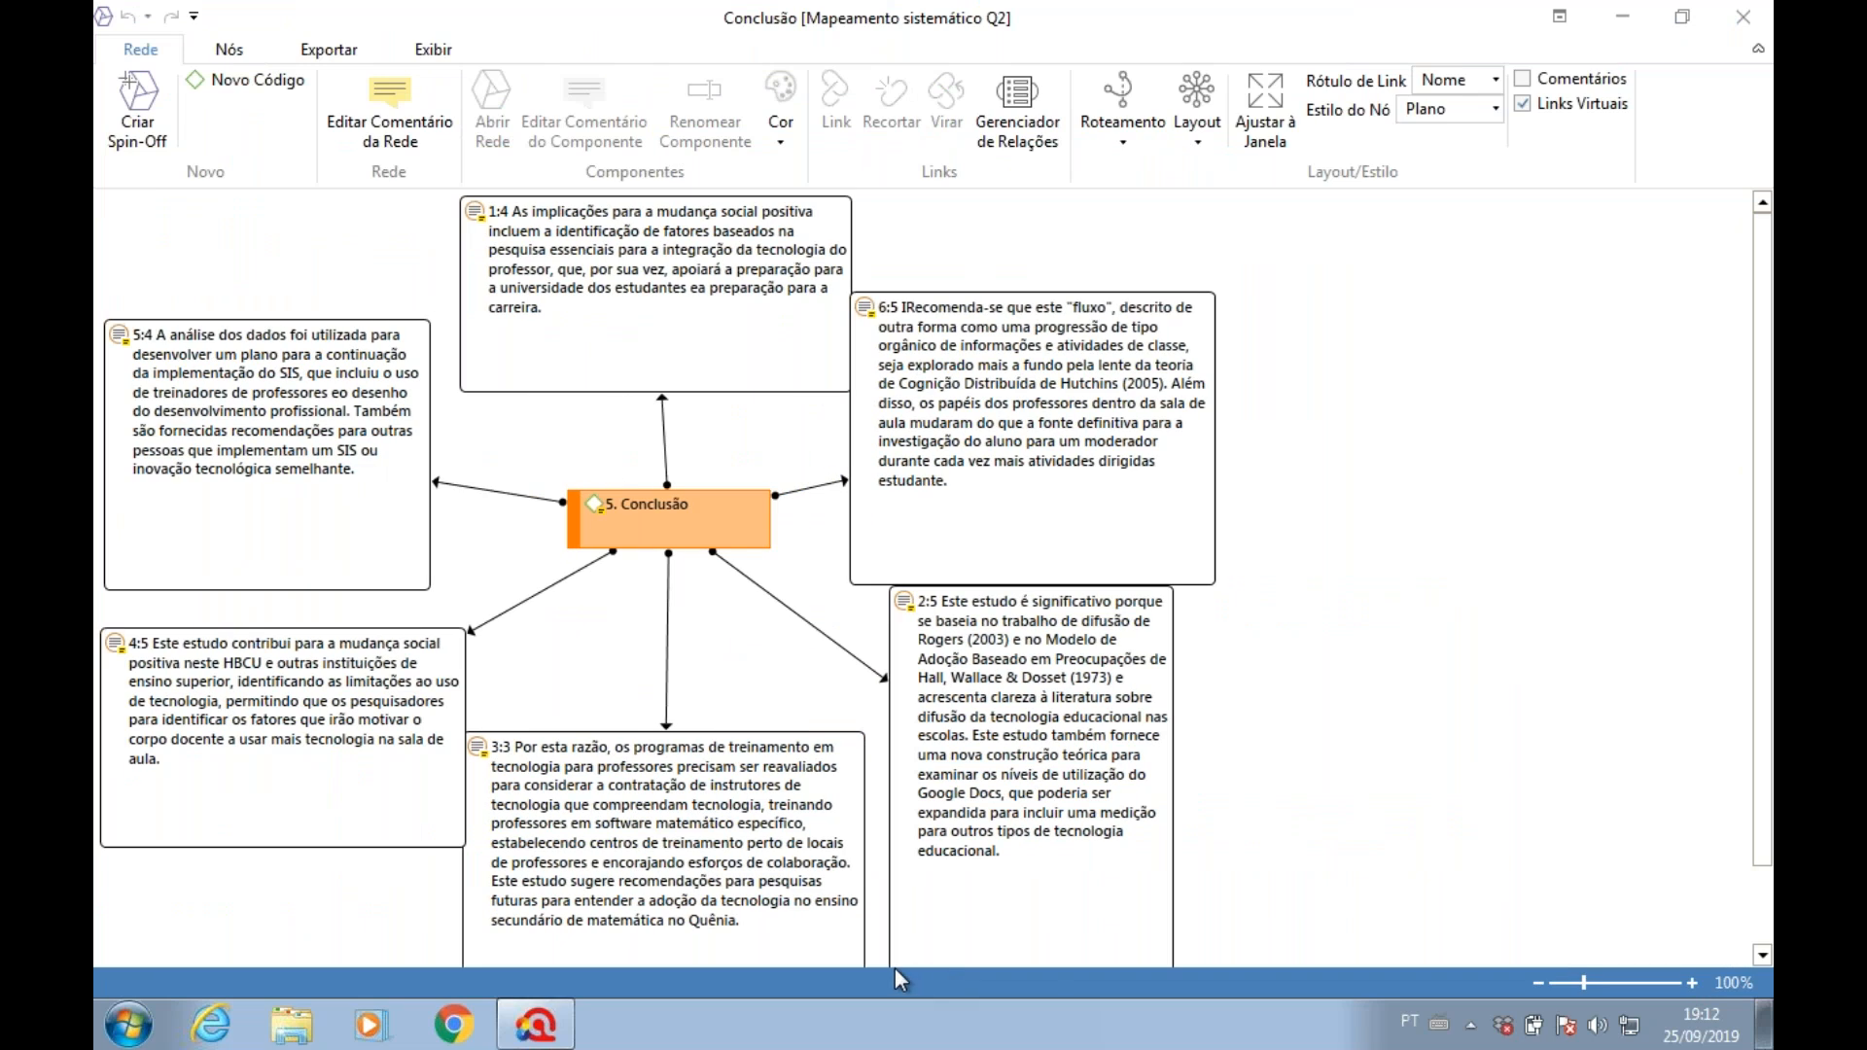
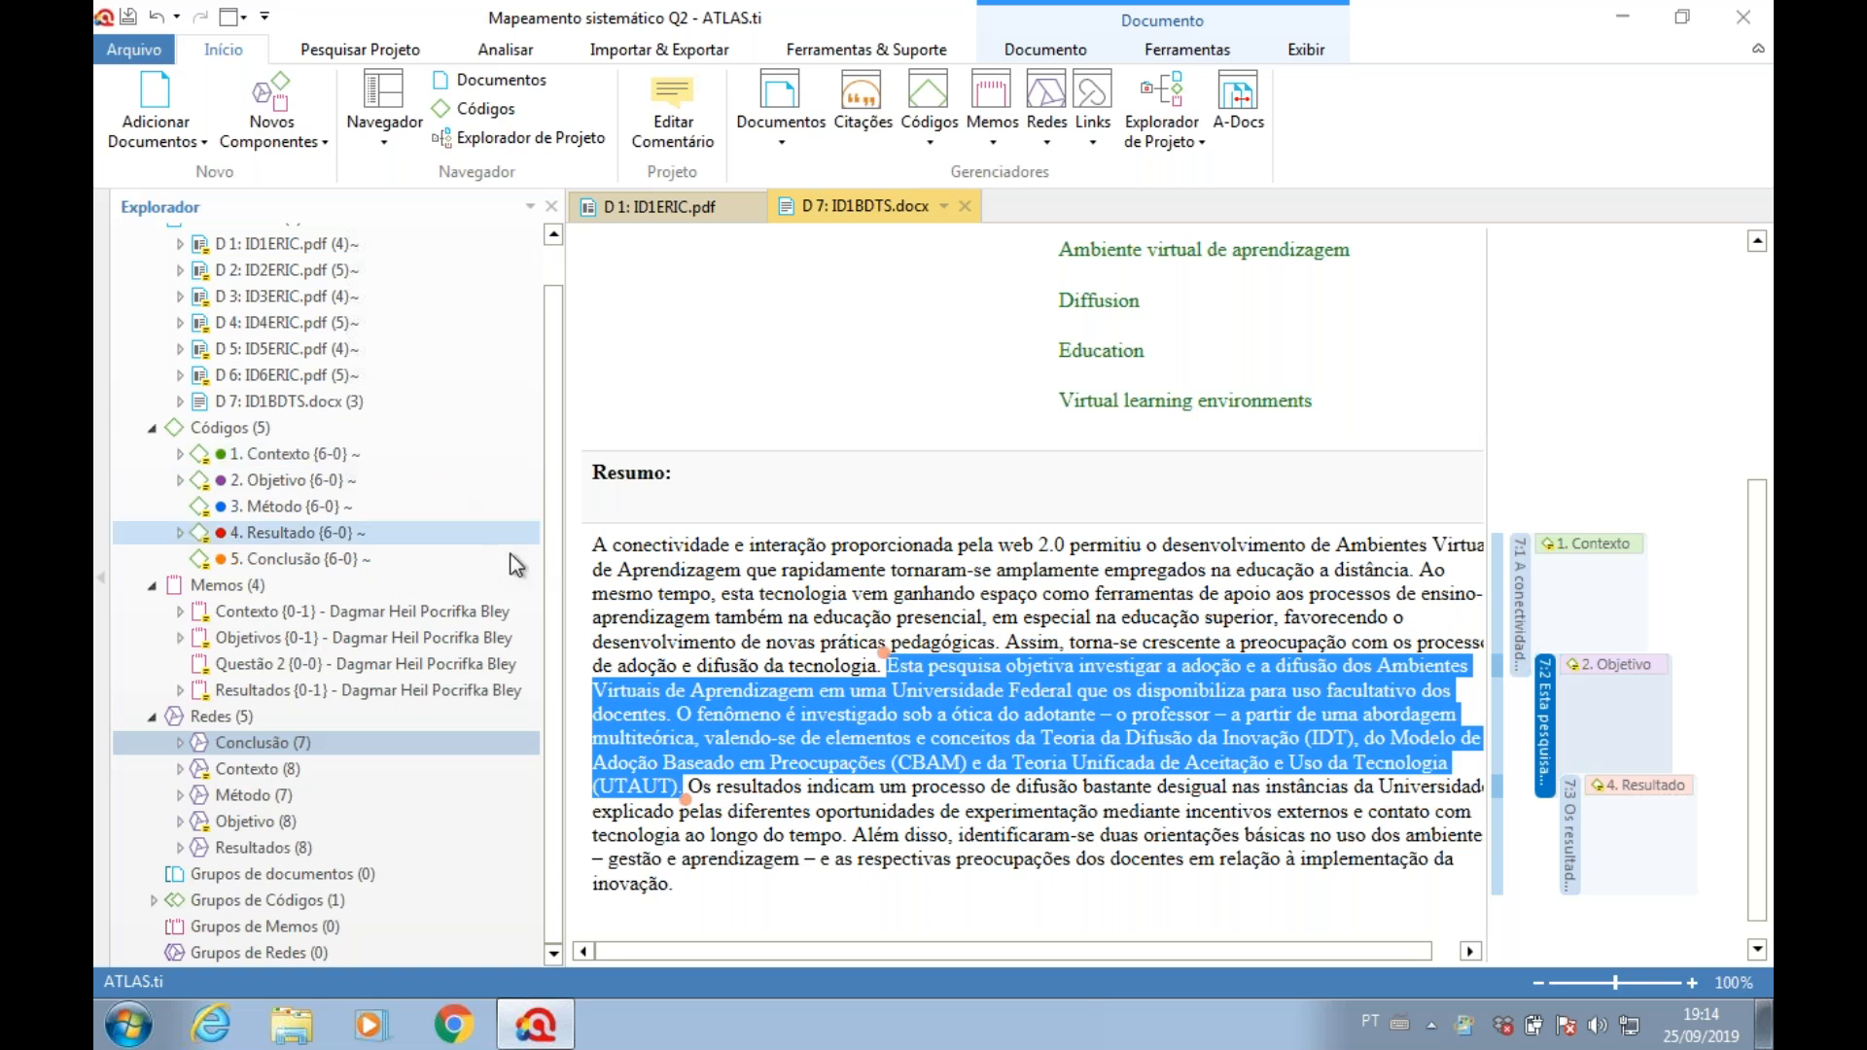
pyautogui.scroll(1, 556, 585)
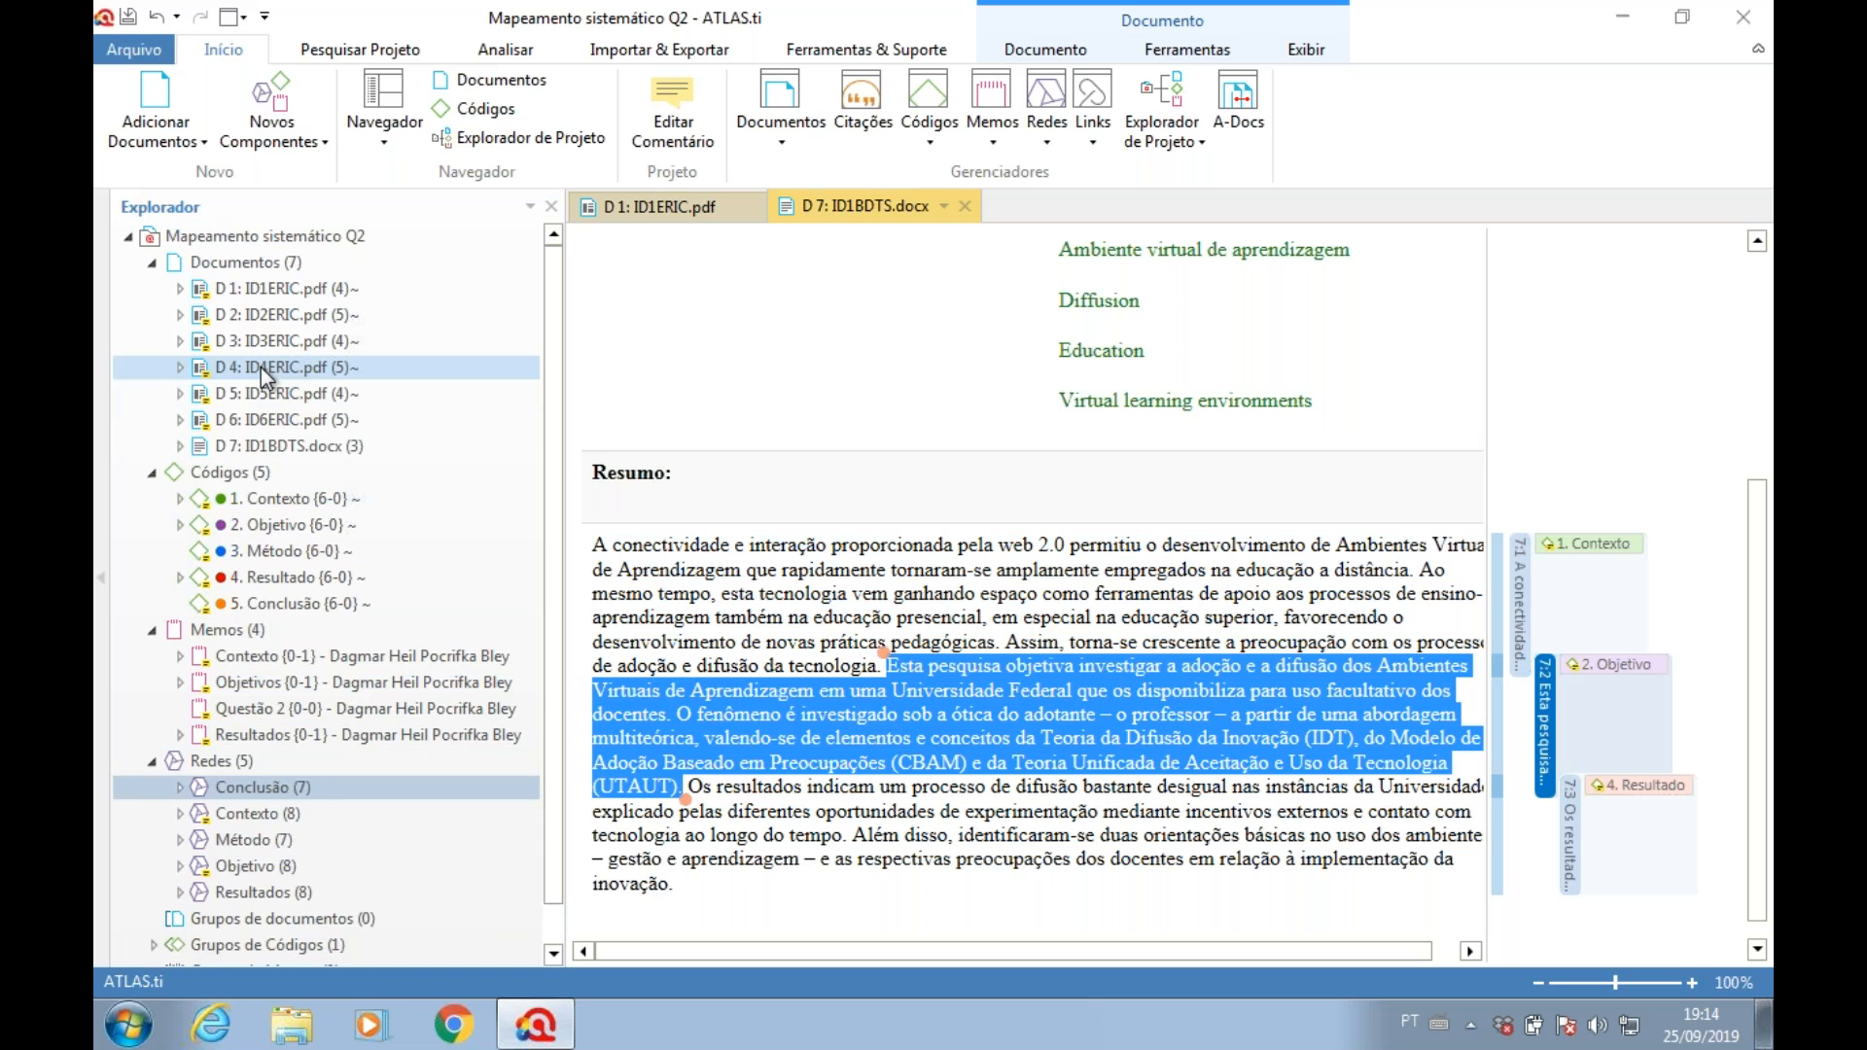
# - Close the Mapeamento sistemático Q2 project without saving its changes
pyautogui.moveTo(1750, 19)
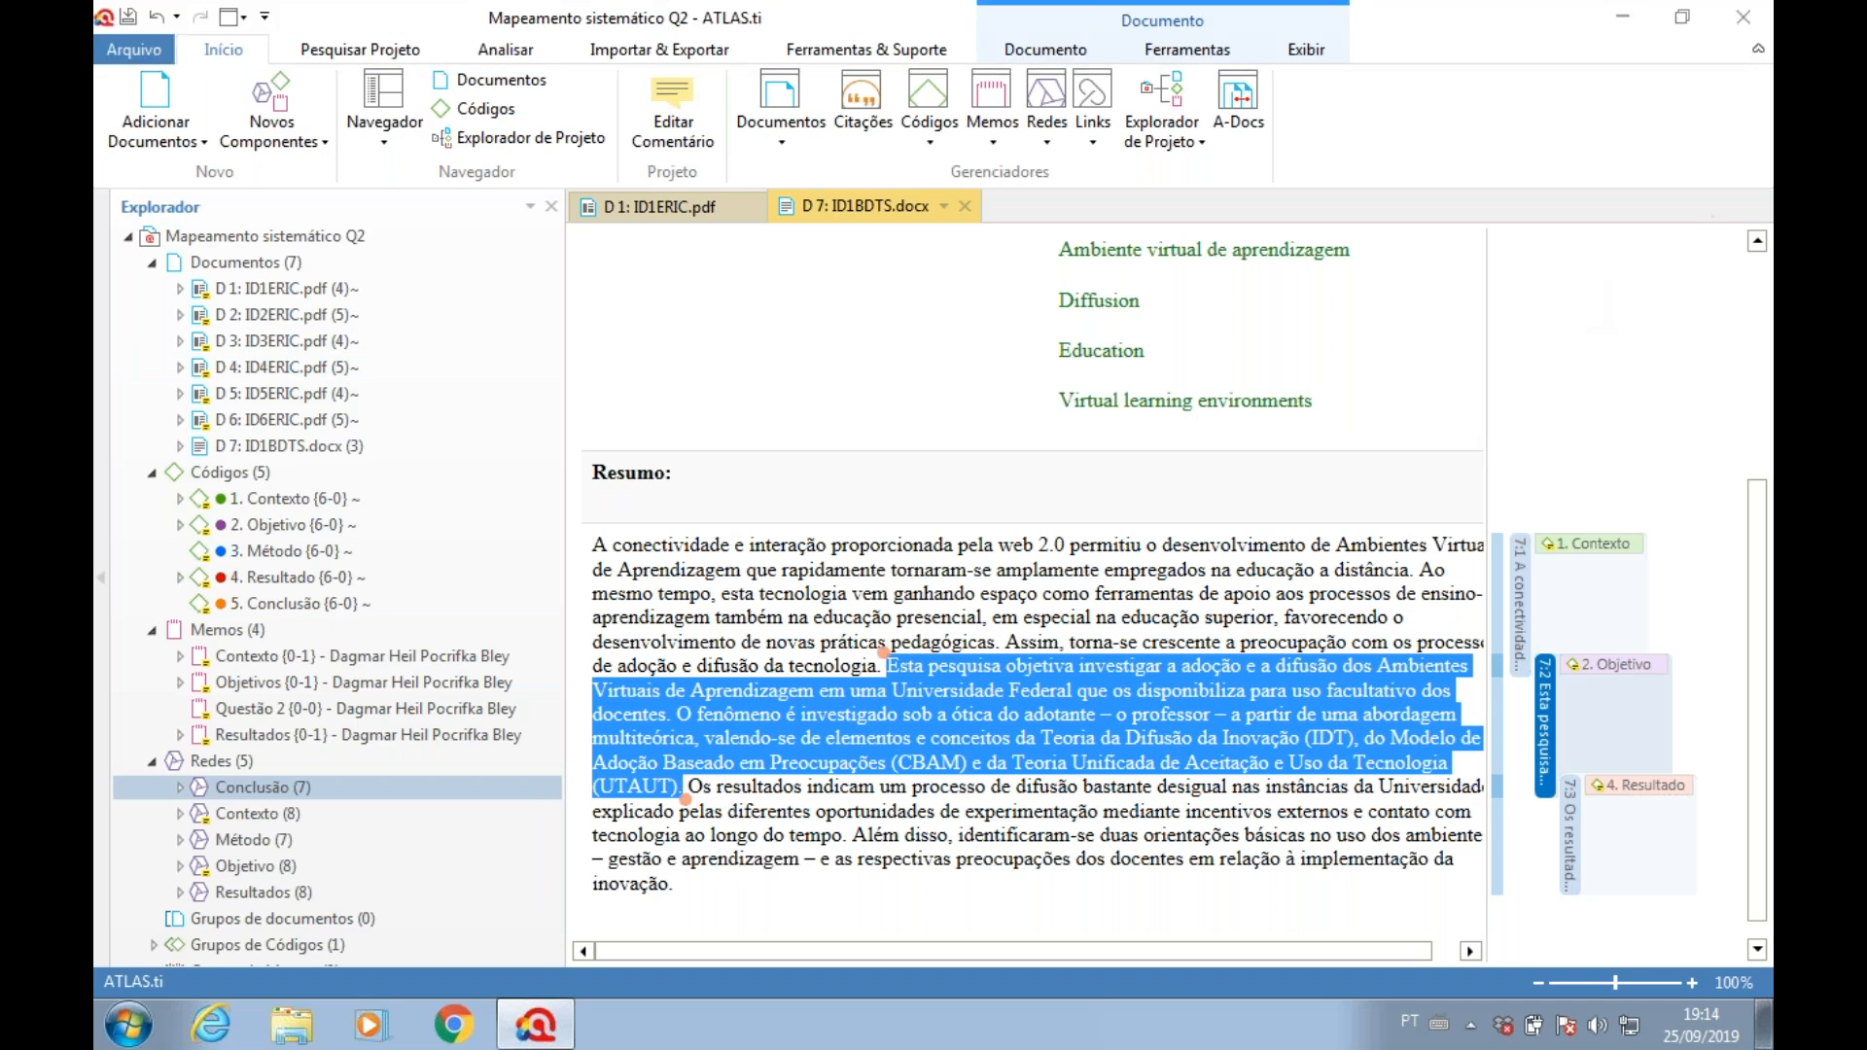
pyautogui.click(1743, 16)
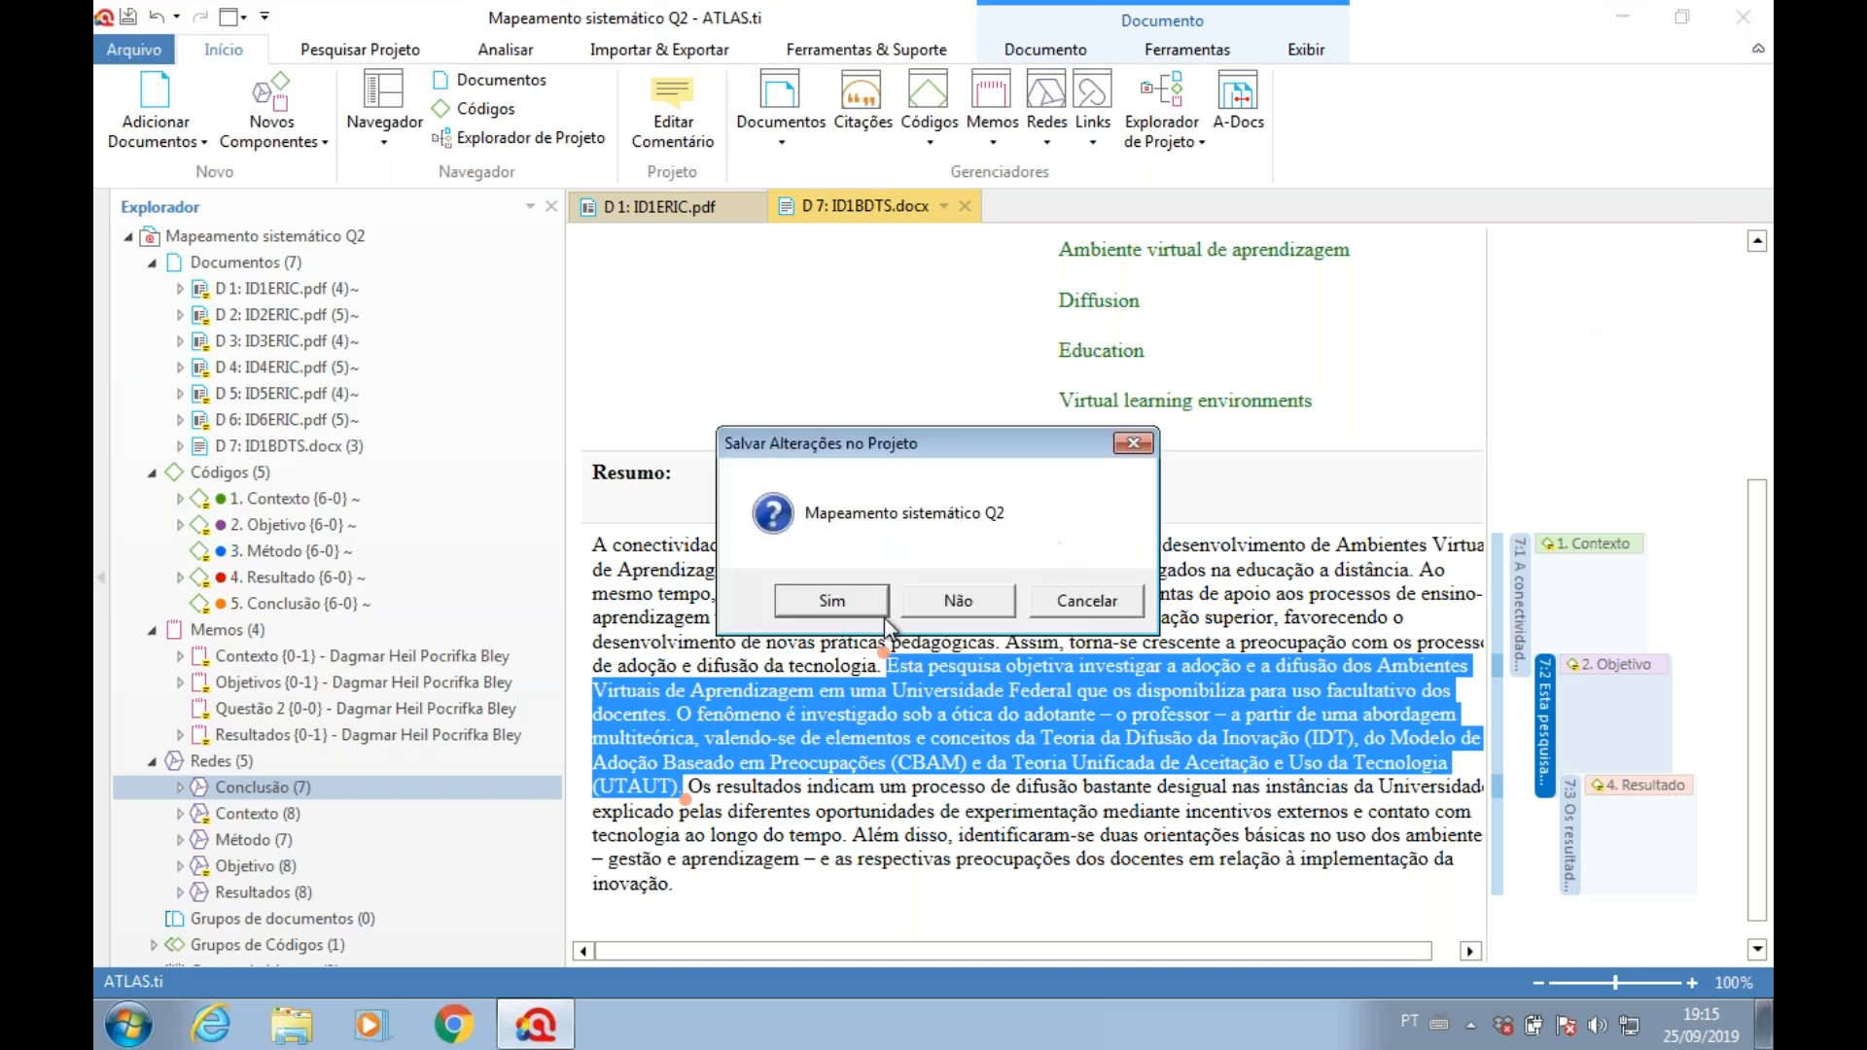
pyautogui.click(948, 592)
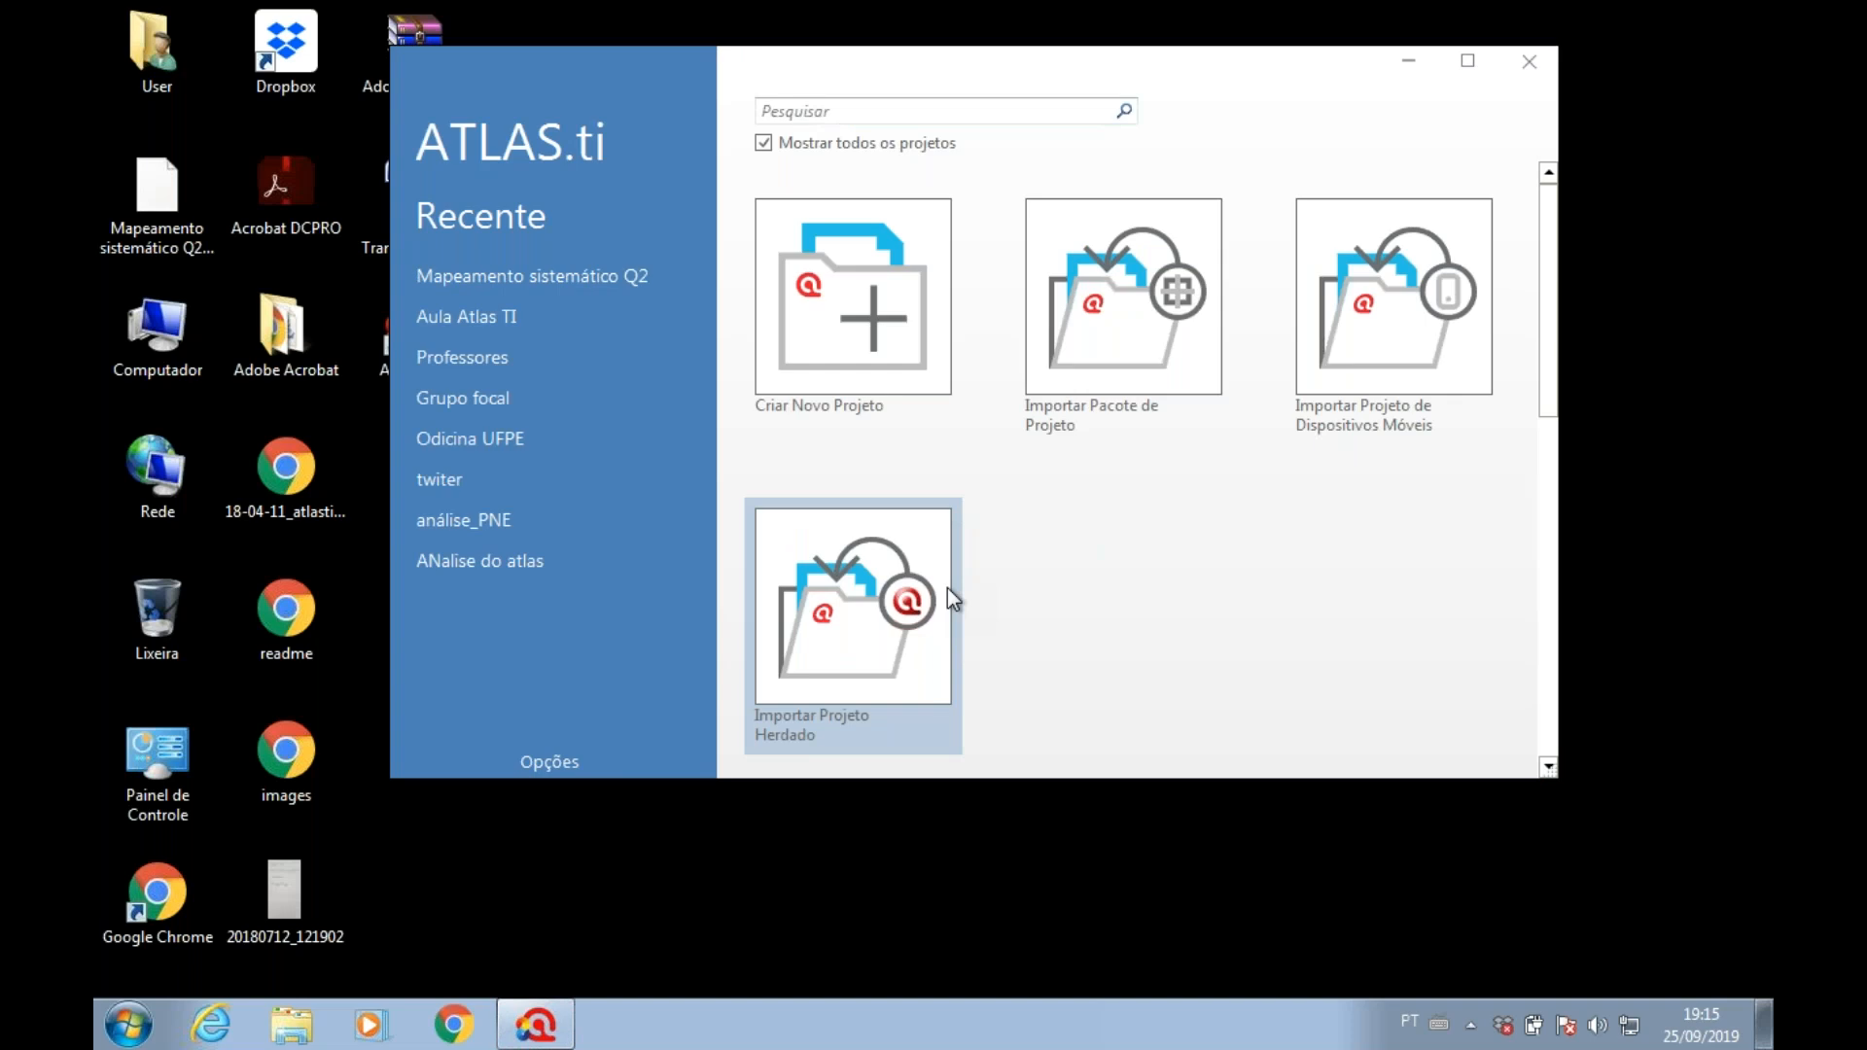
# - Create a new project named "Aula atlas", maximizing the window and widening the project tree
pyautogui.click(872, 343)
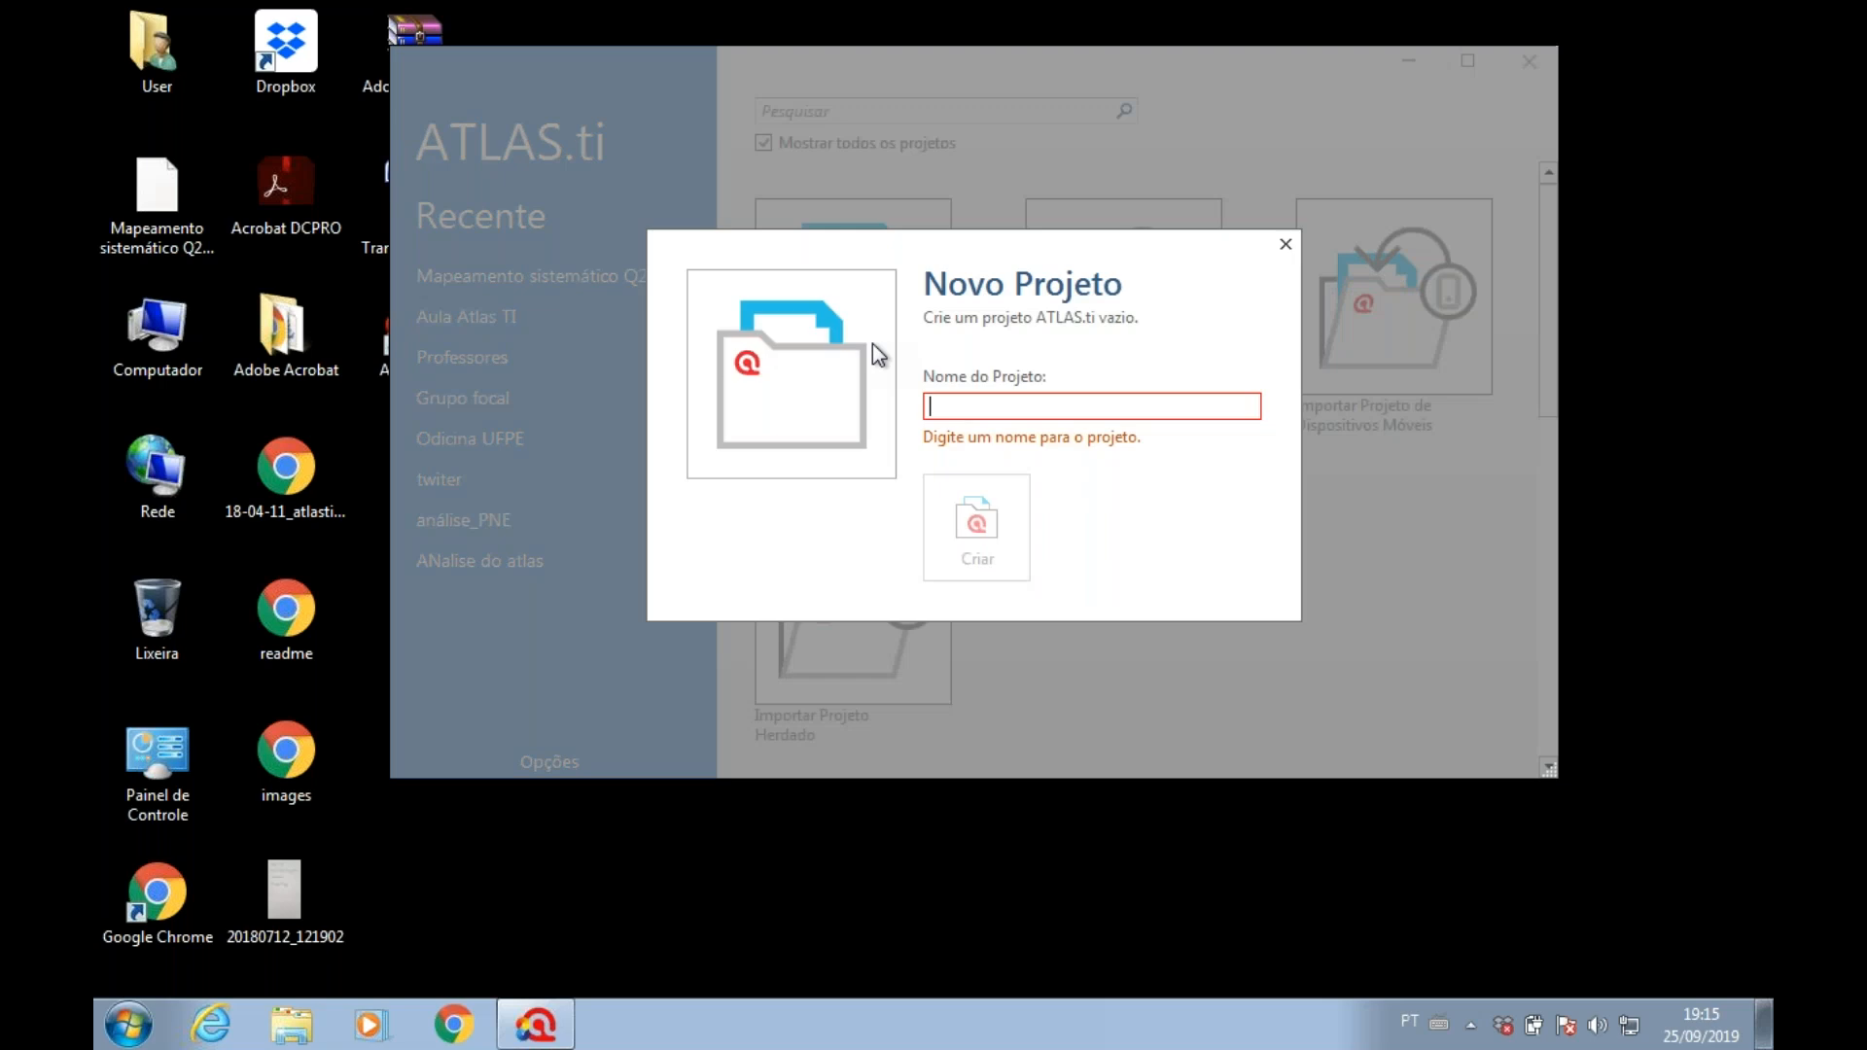
pyautogui.write('Aula ')
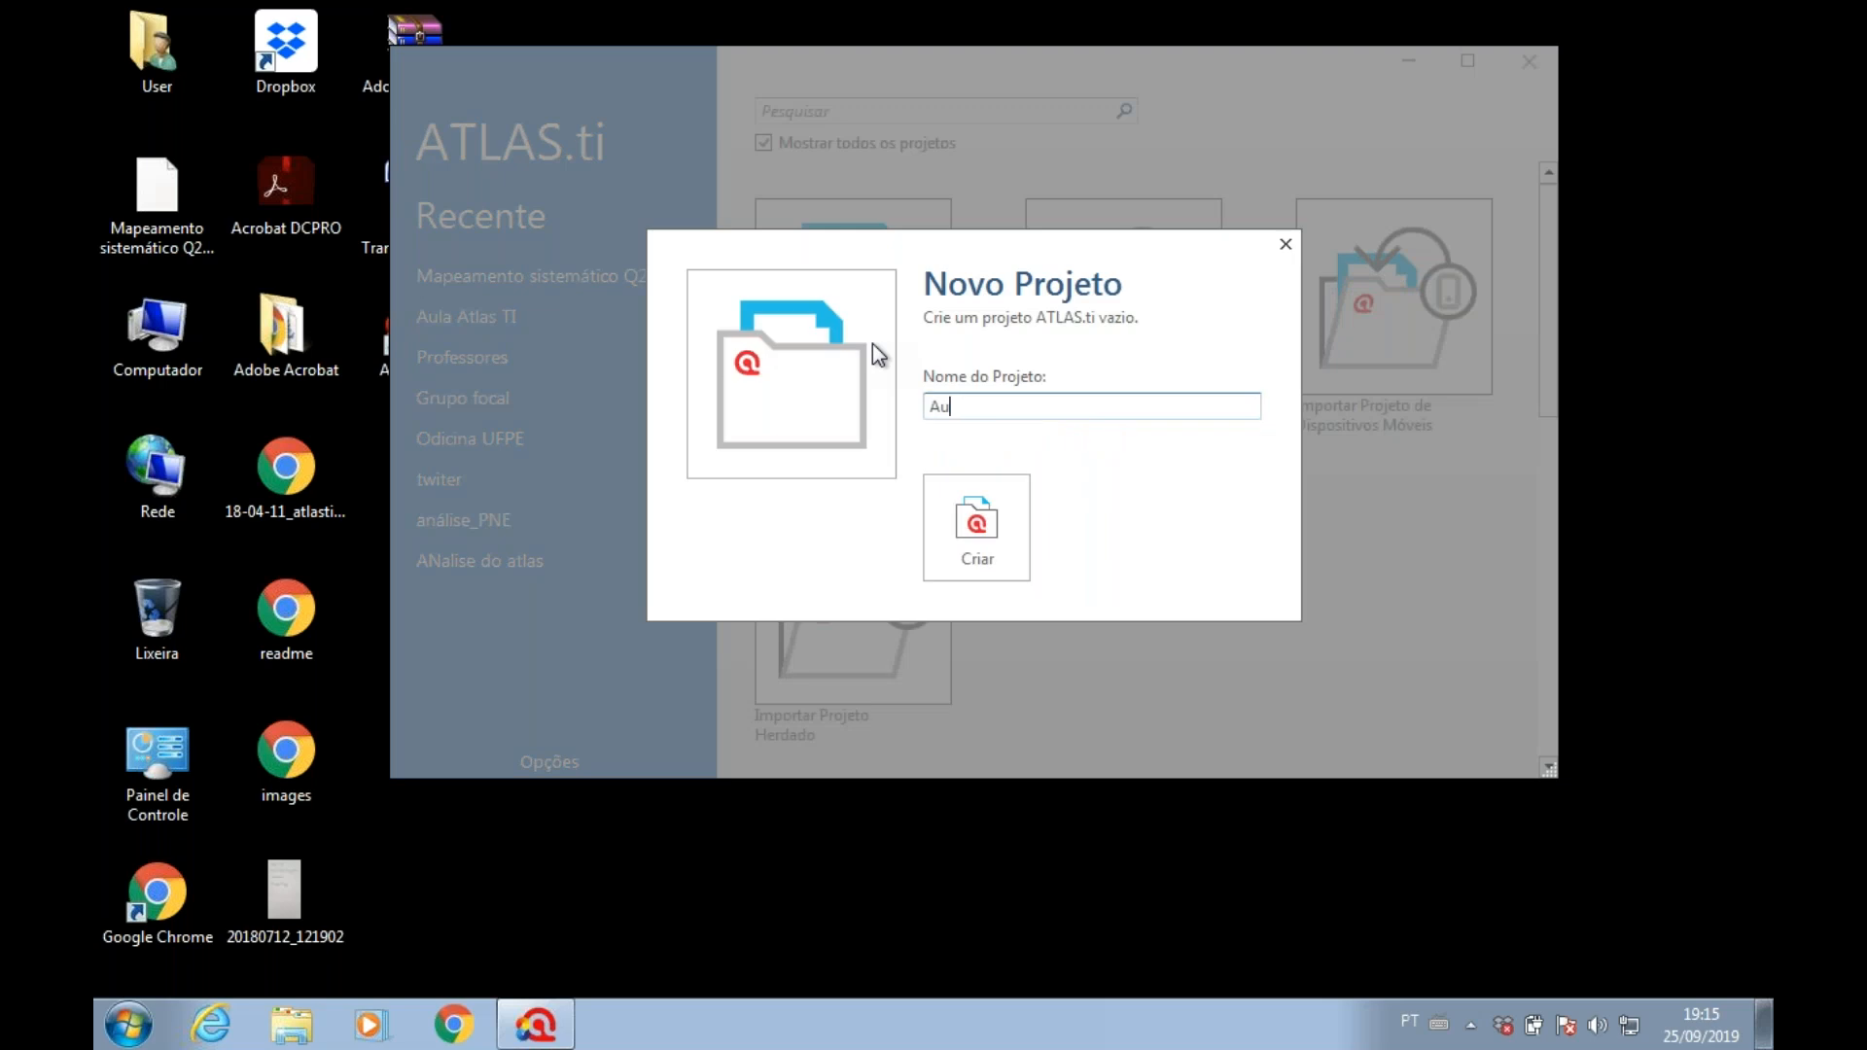
pyautogui.write('atlas')
pyautogui.click(992, 526)
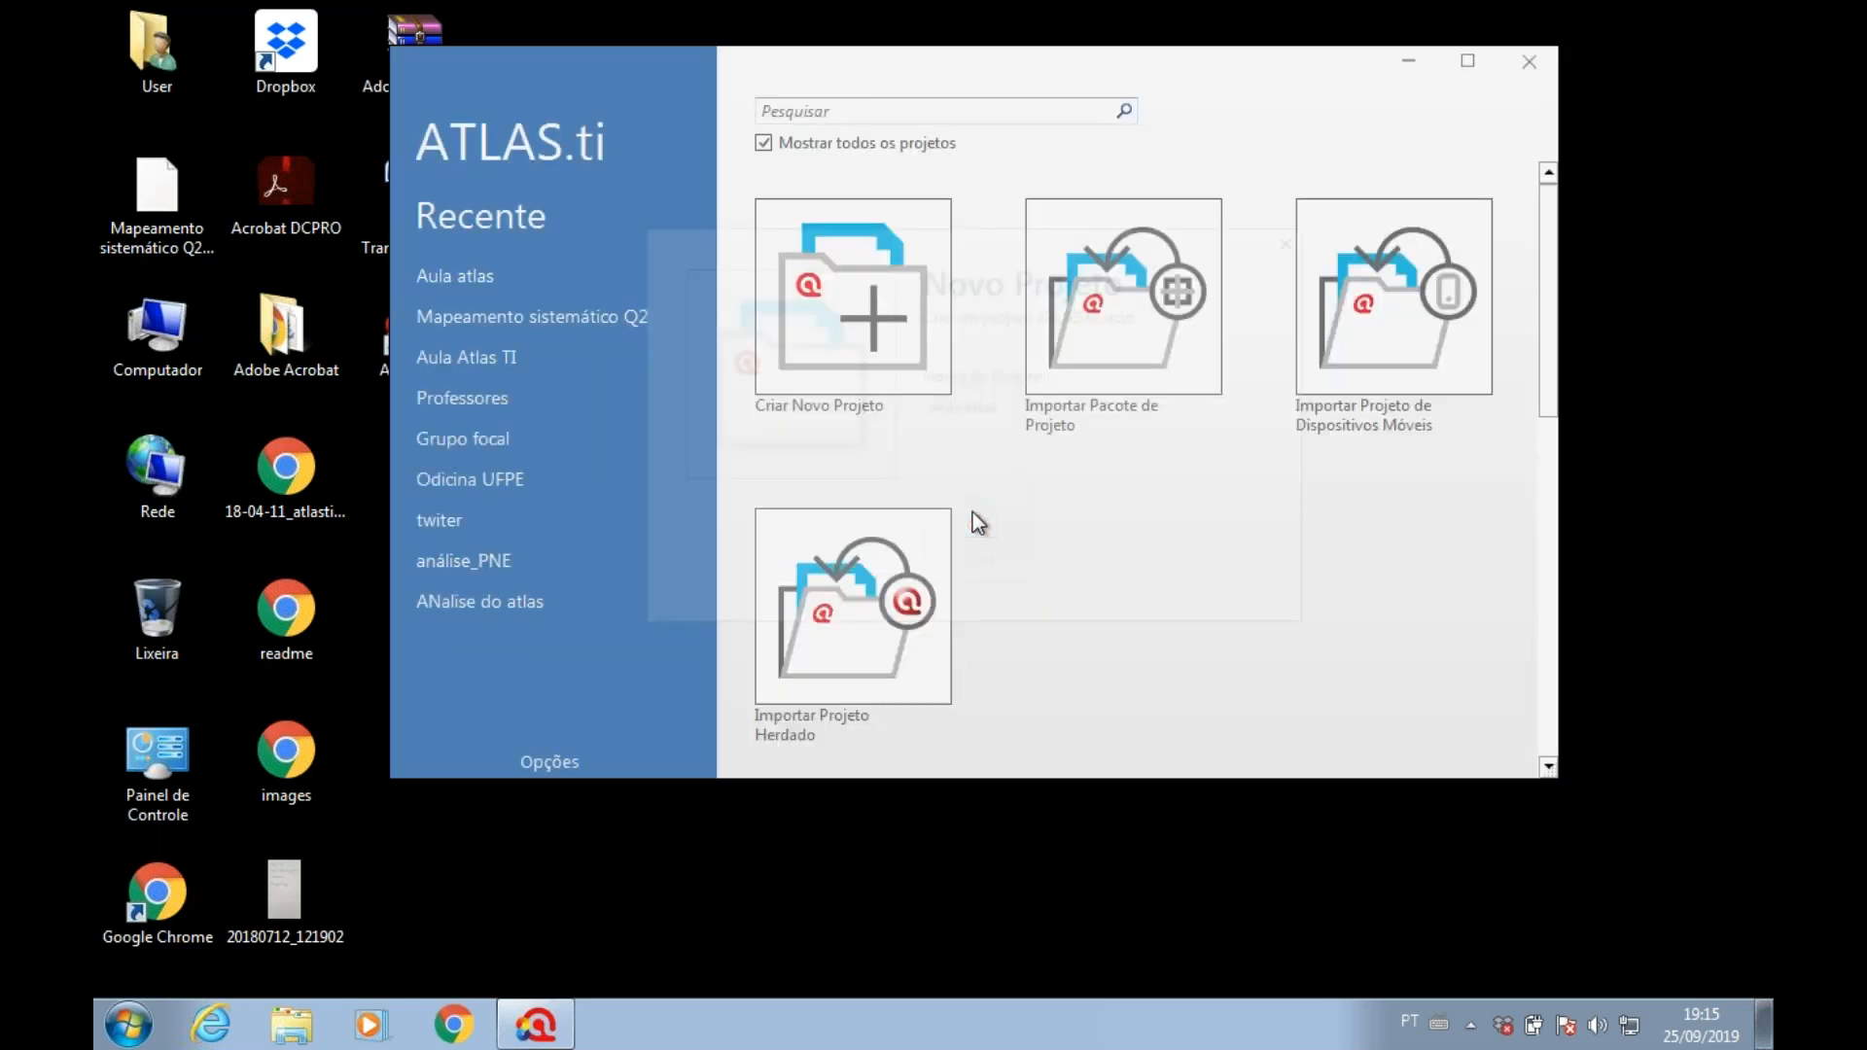
pyautogui.click(1467, 60)
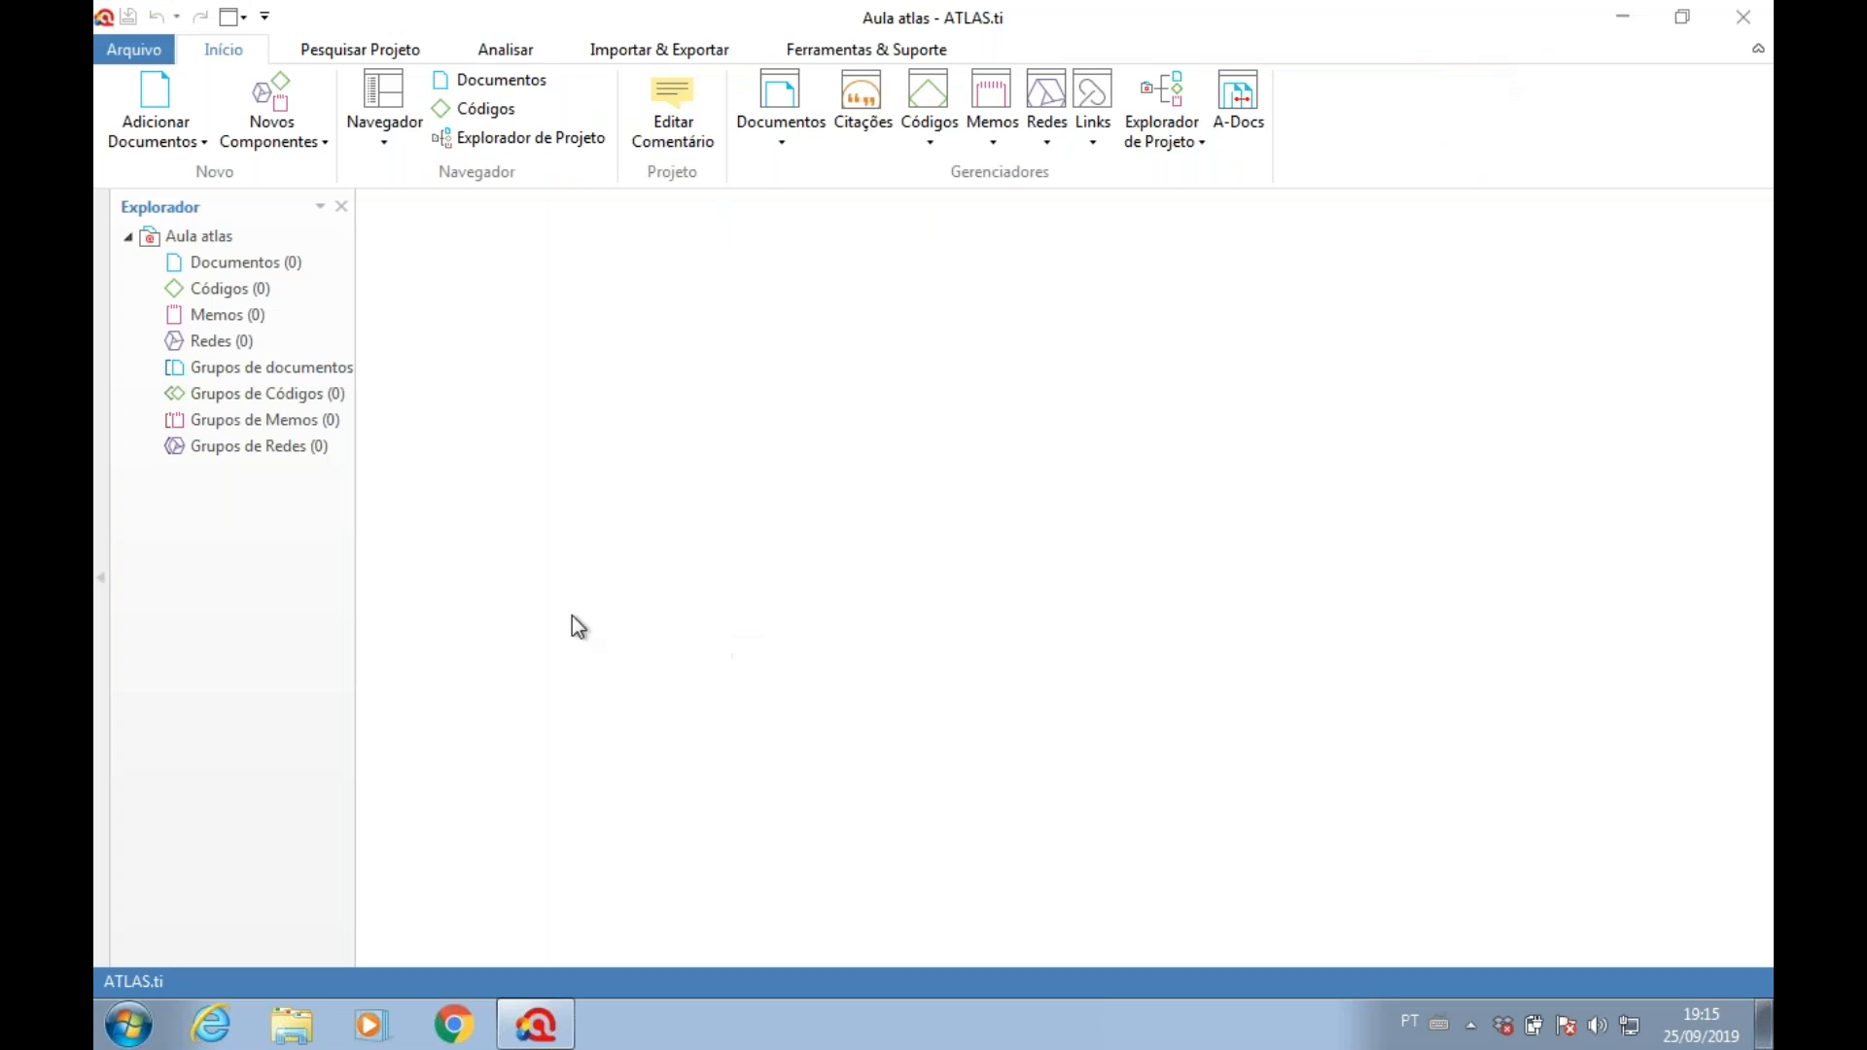
pyautogui.moveTo(357, 618); pyautogui.dragTo(496, 606)
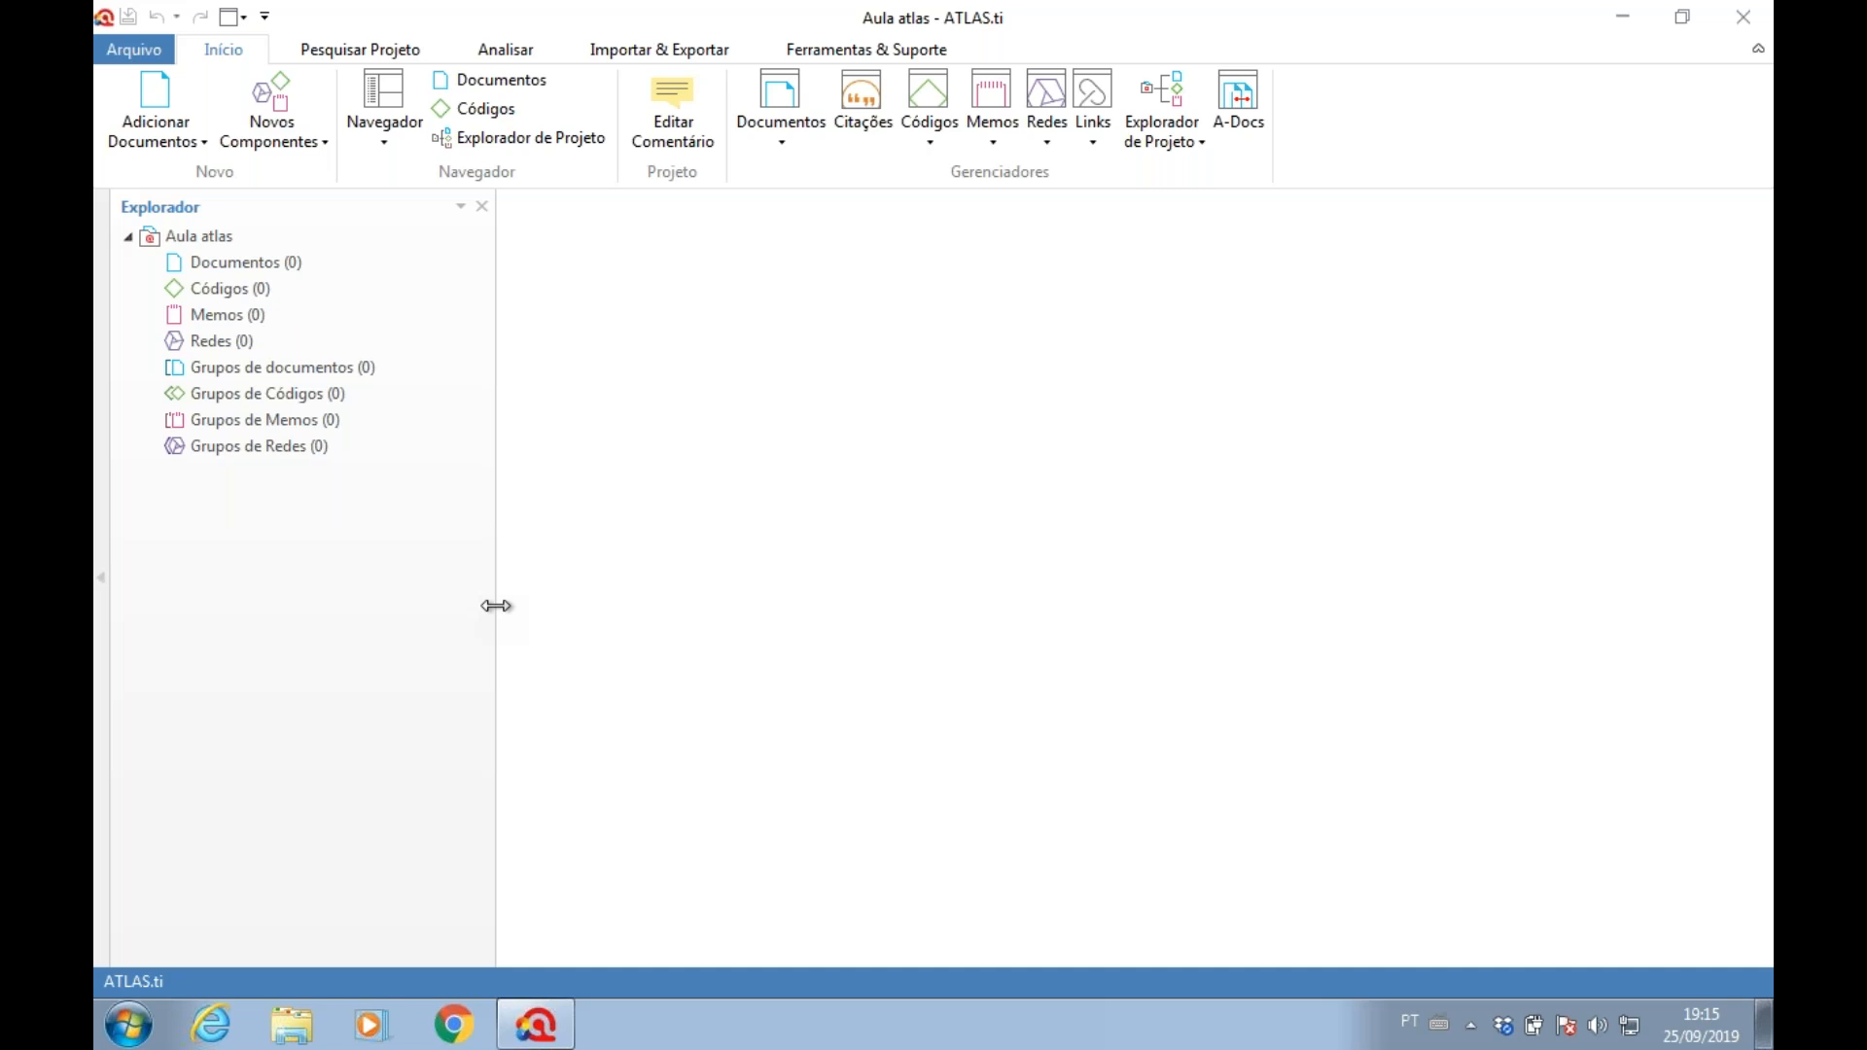
# - Start adding documents and browse to the Arquivos para a aula folder inside Aulas de Atlas TI in Dropbox
pyautogui.click(165, 139)
pyautogui.click(259, 173)
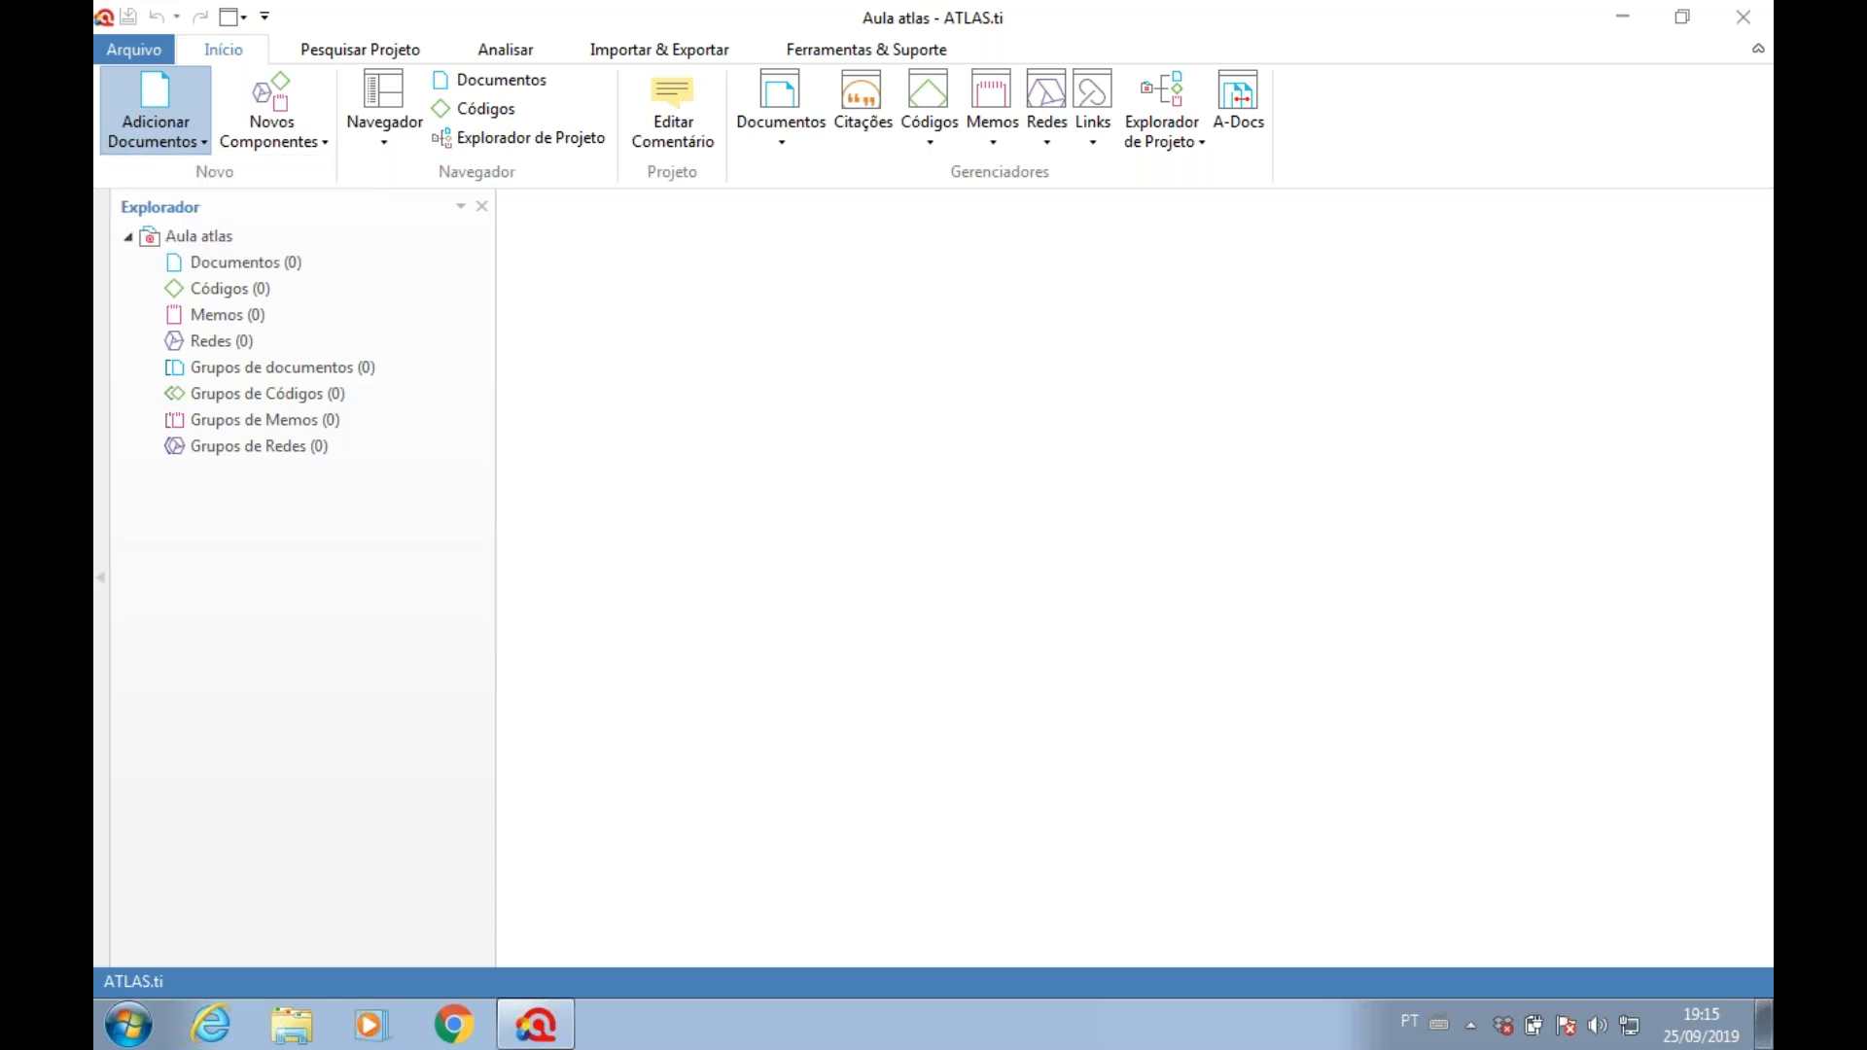
pyautogui.click(200, 237)
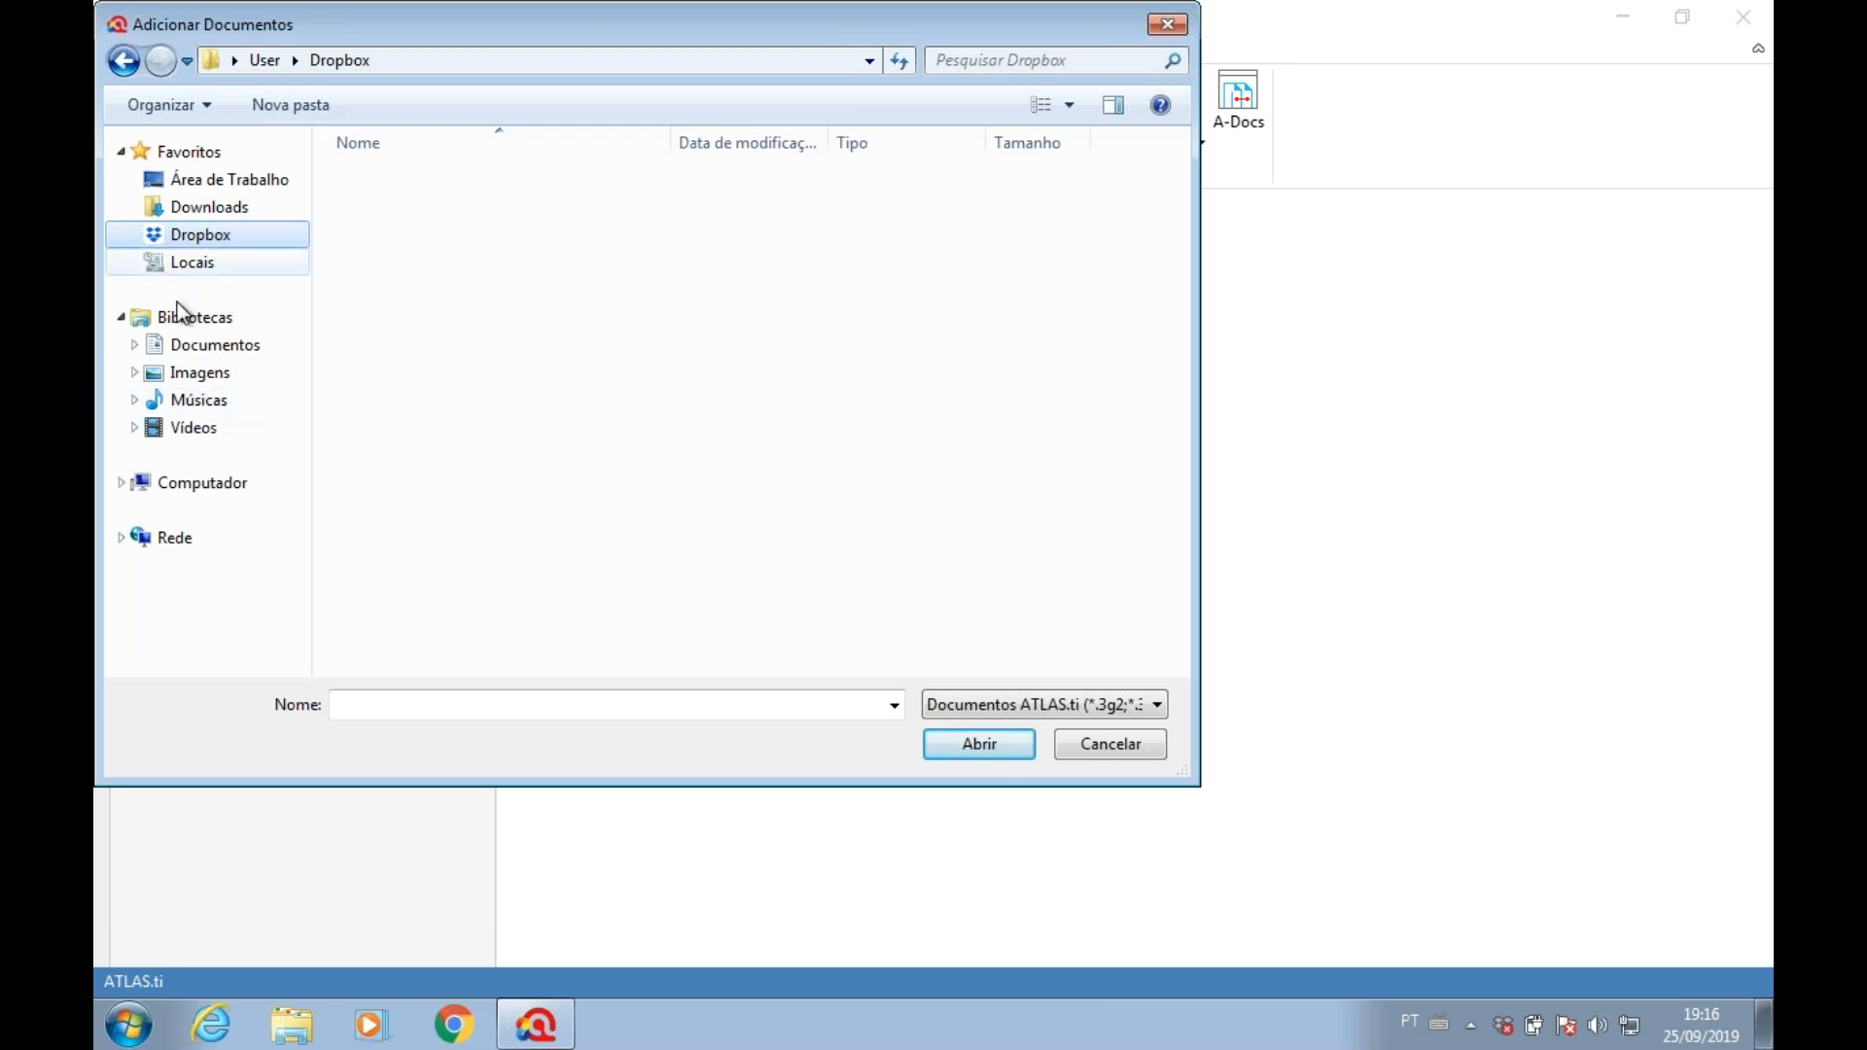
pyautogui.click(233, 238)
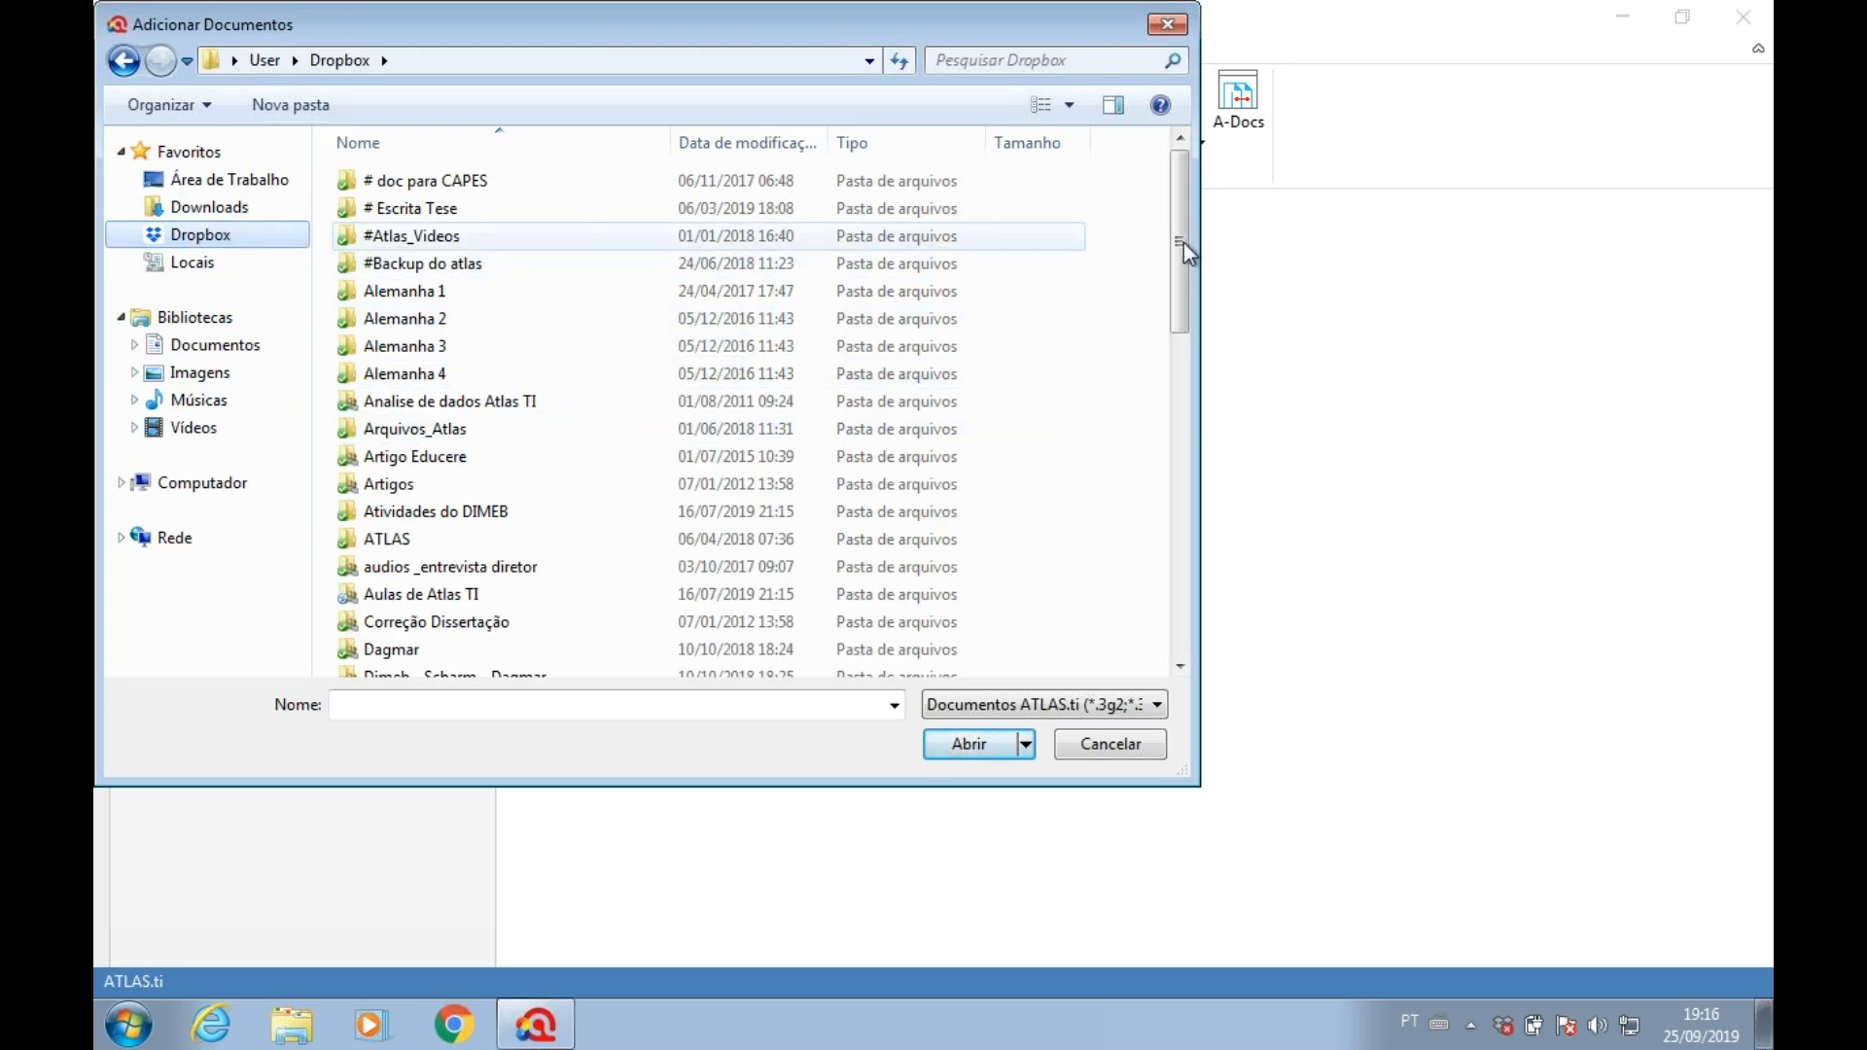
pyautogui.moveTo(1178, 243); pyautogui.dragTo(1169, 273)
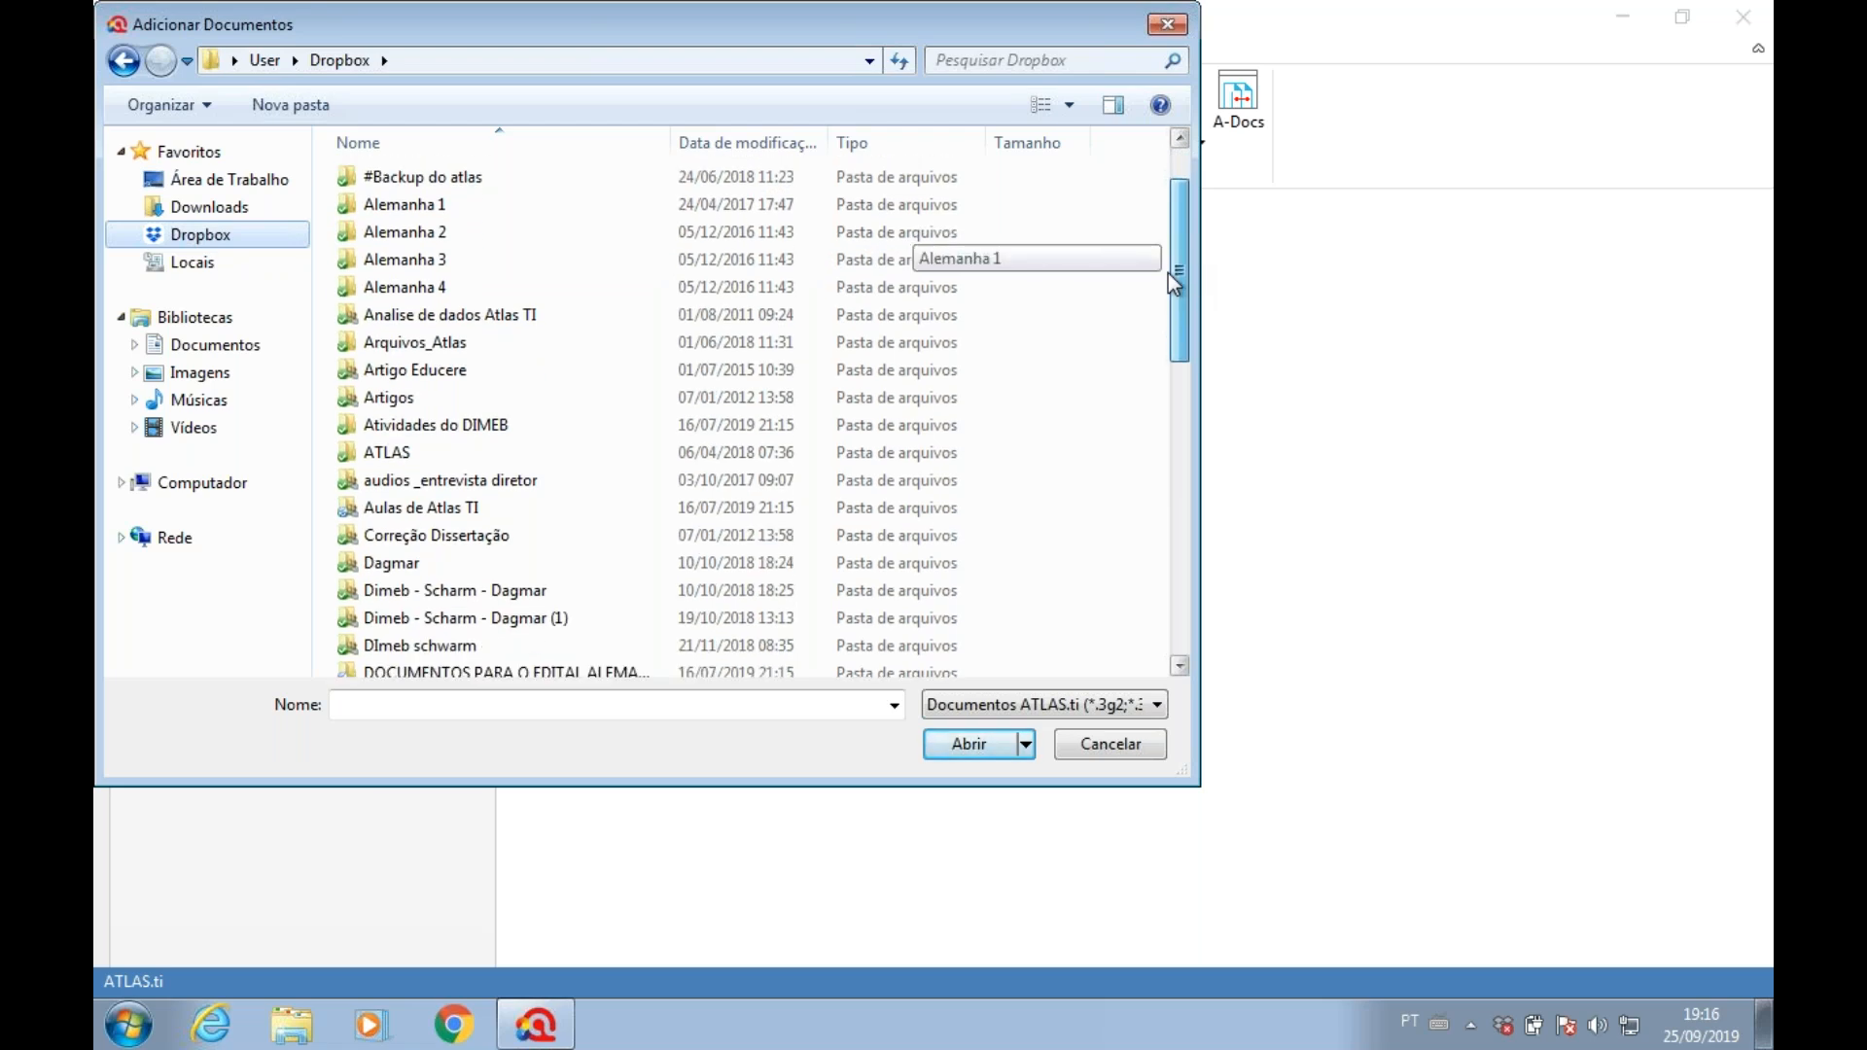
pyautogui.doubleClick(428, 510)
pyautogui.doubleClick(434, 184)
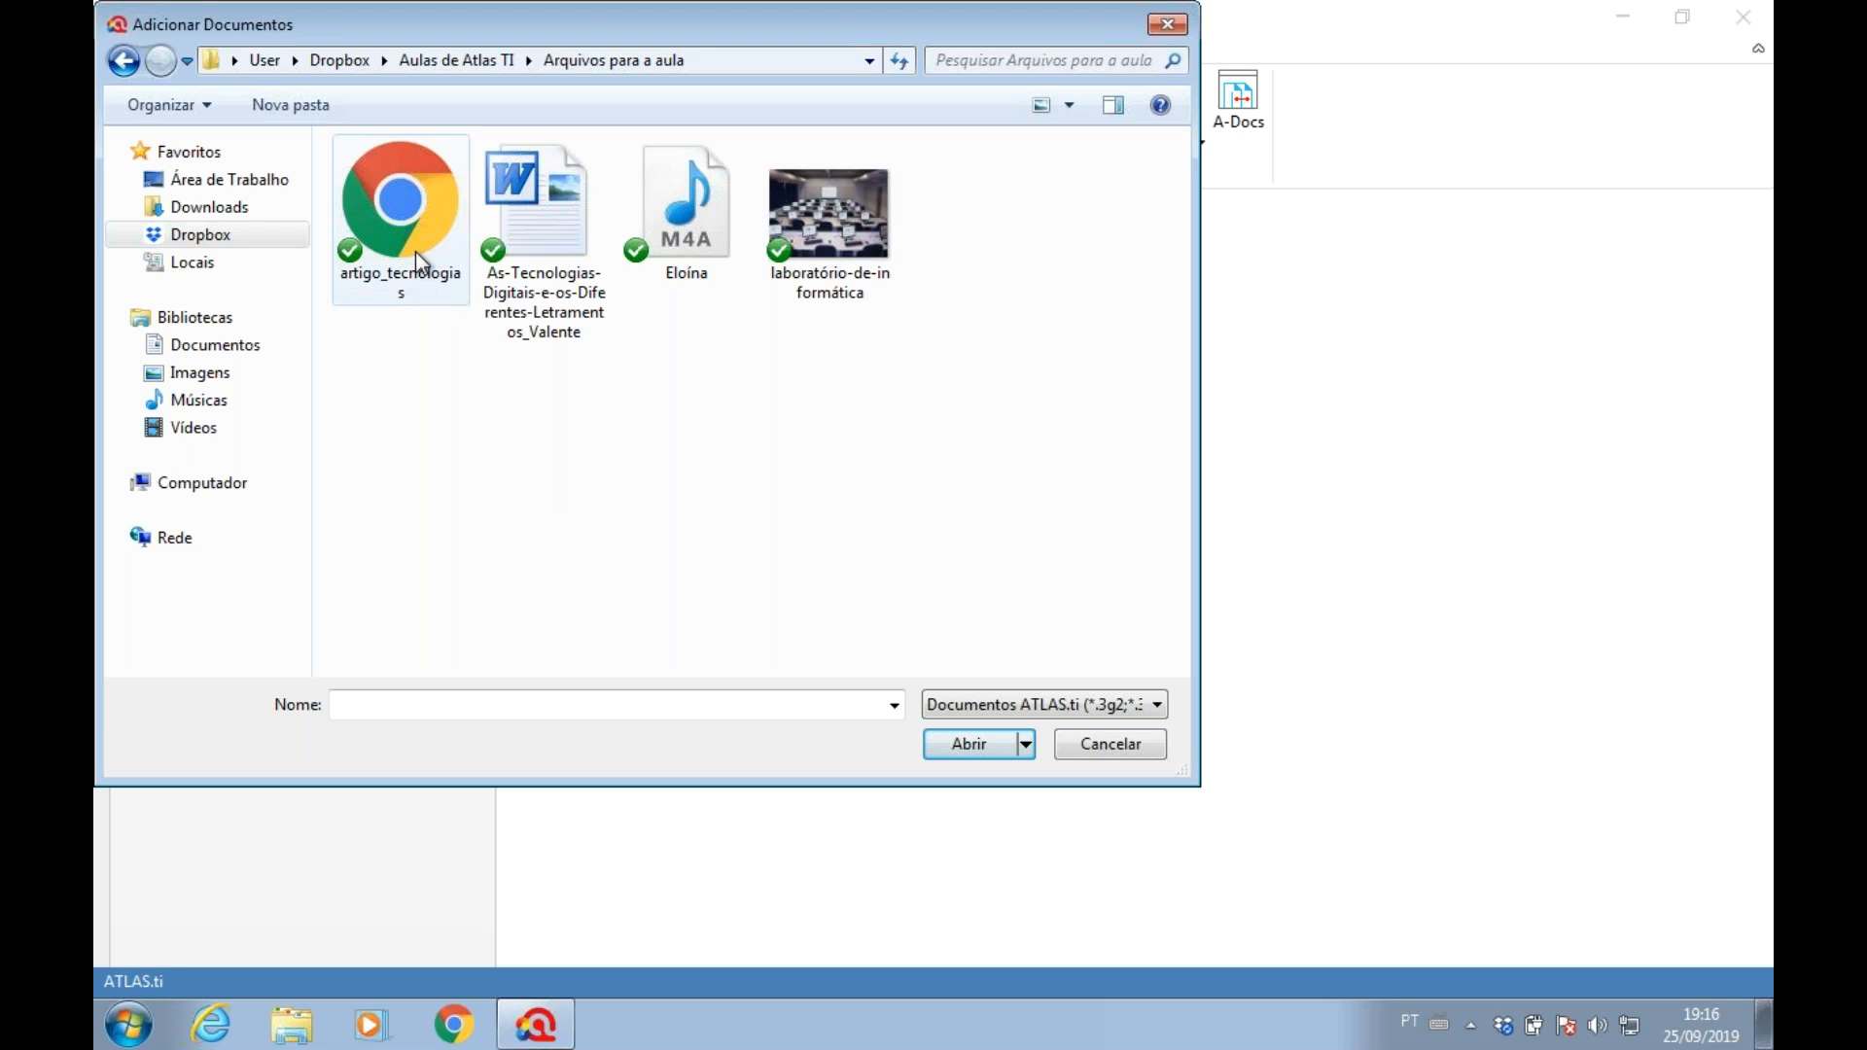
# - Add the As-Tecnologias-Digitais Word document, the M4A audio recording and the laboratório-de-informática image to the project
pyautogui.click(540, 208)
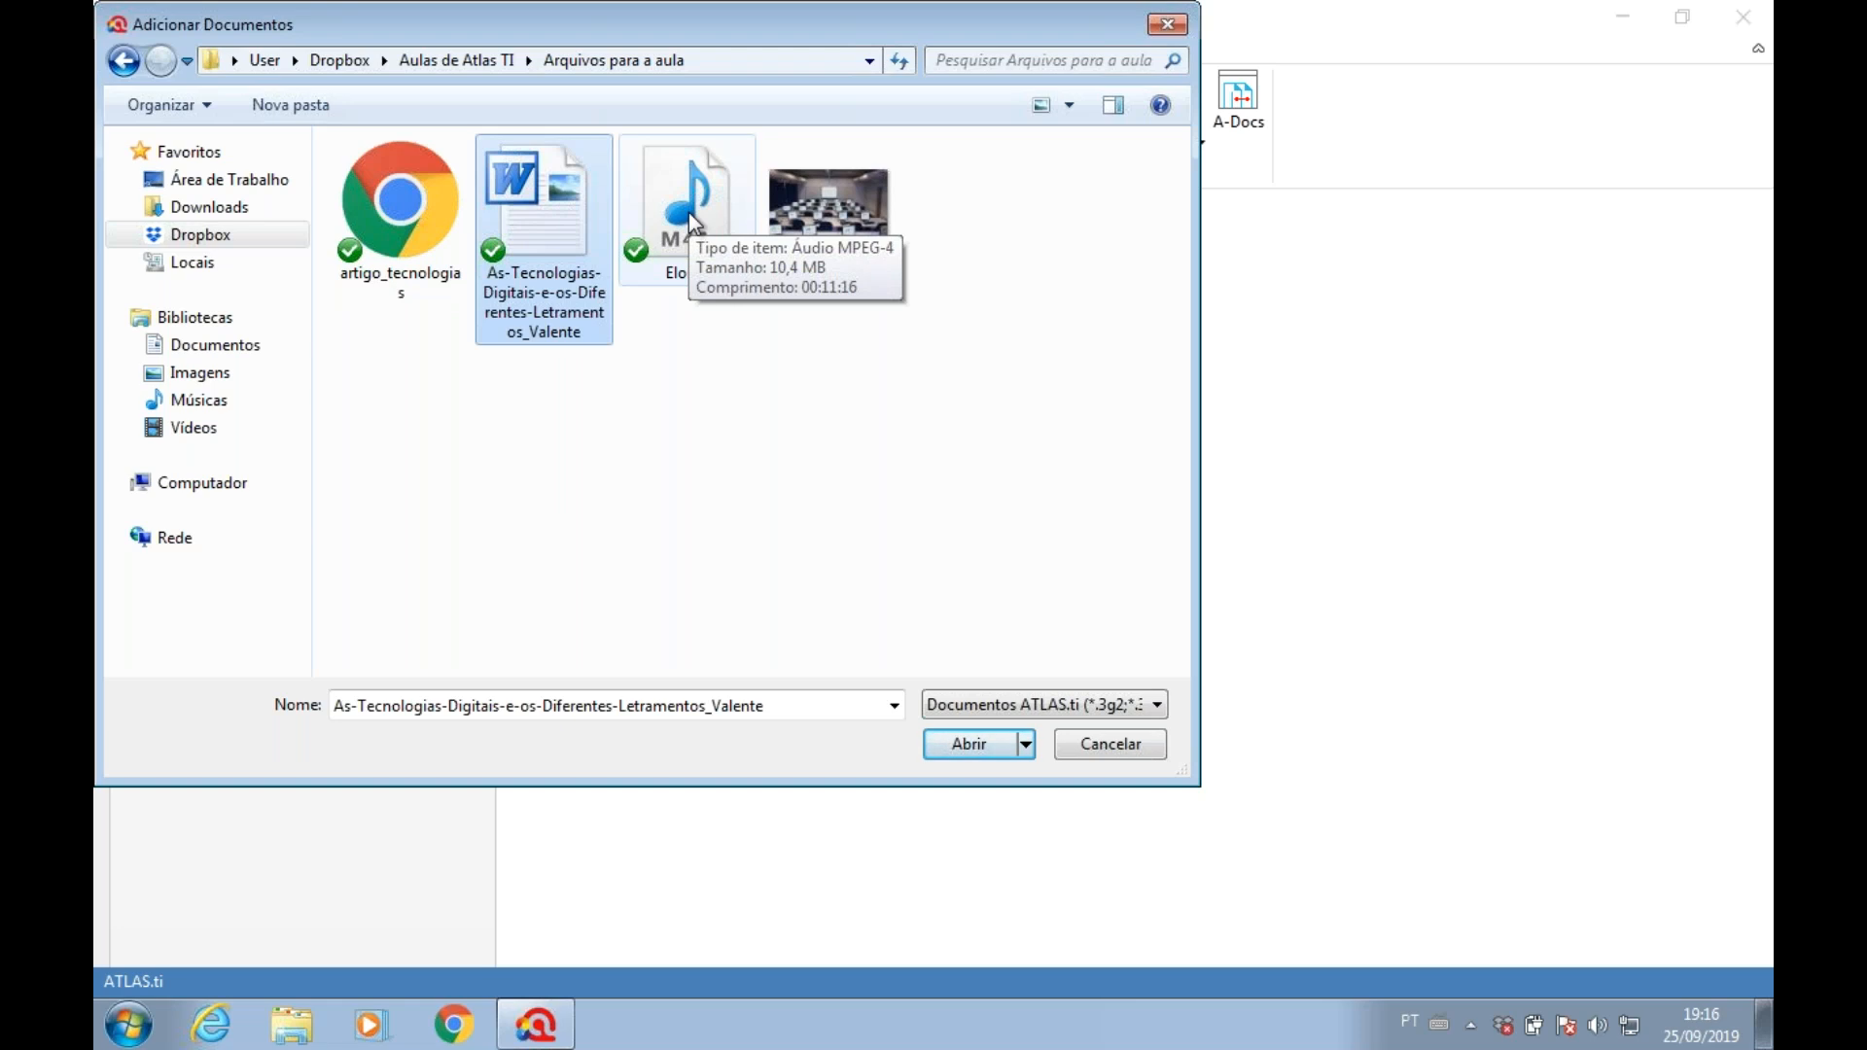
pyautogui.click(671, 203)
pyautogui.click(549, 218)
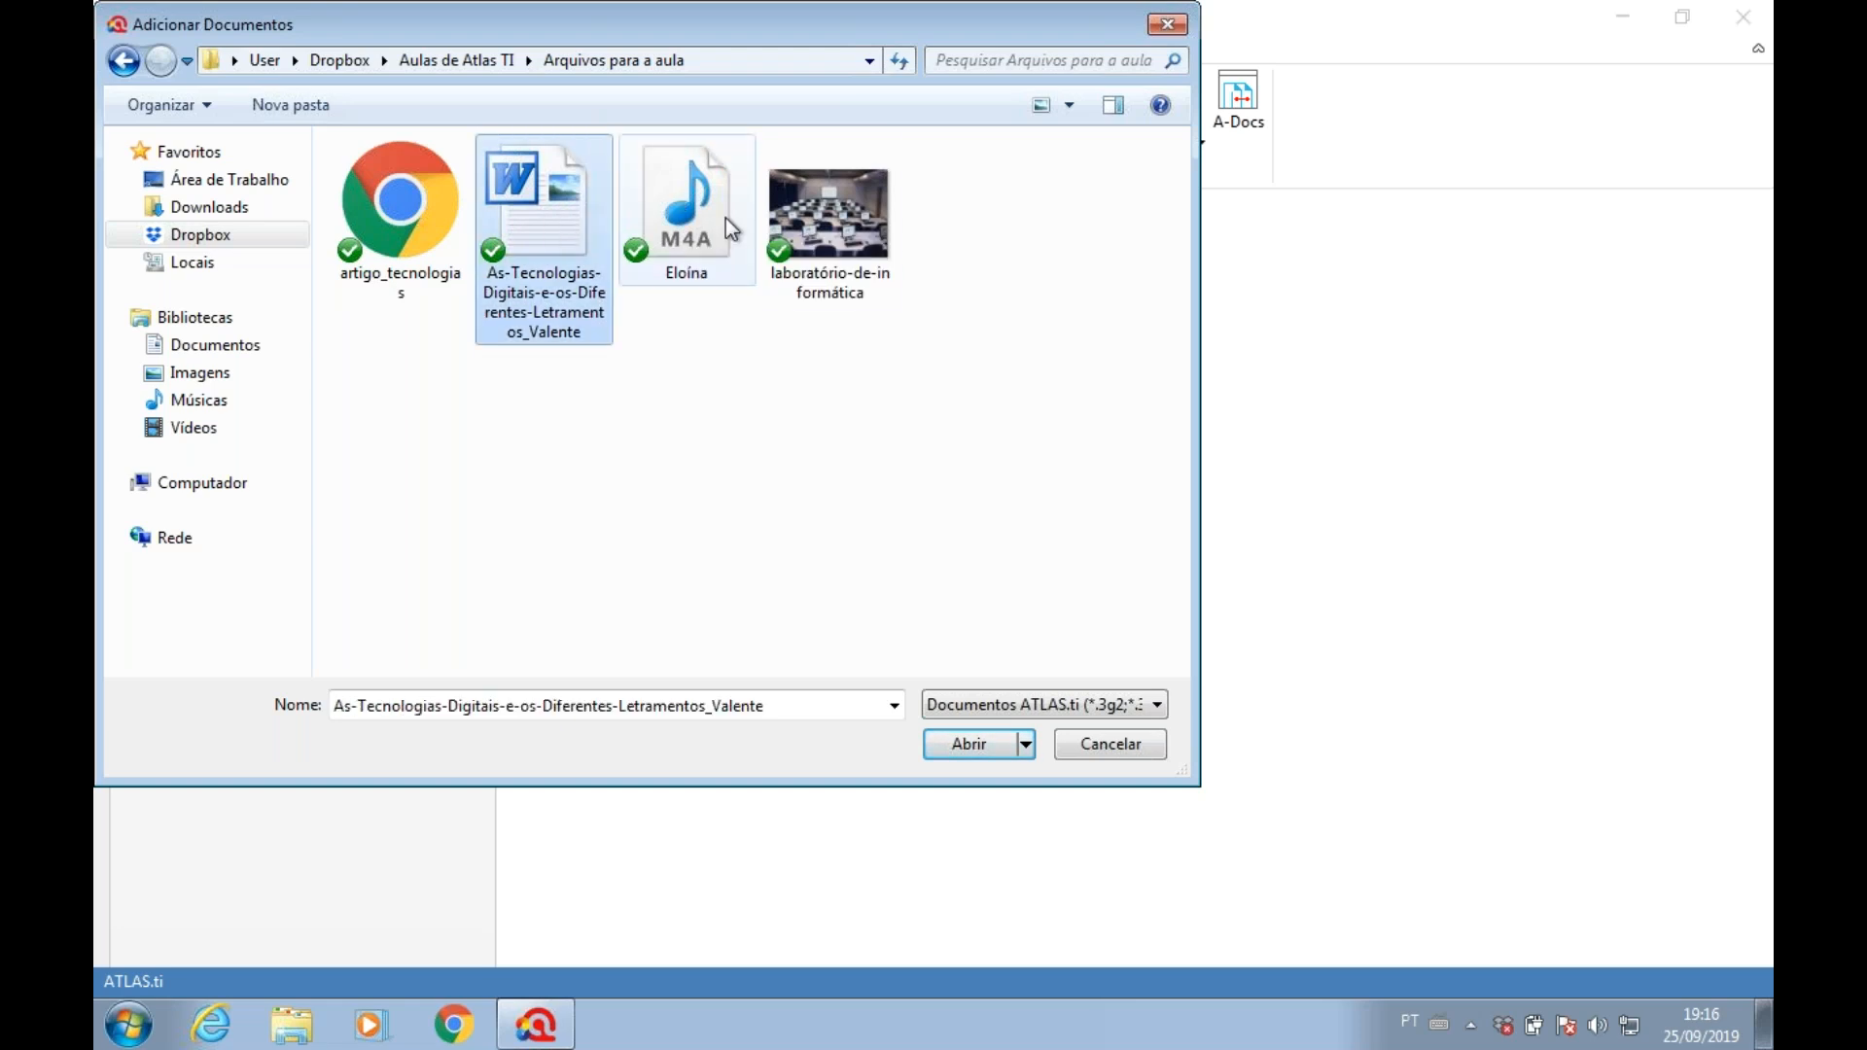
pyautogui.keyDown('ctrl'); pyautogui.click(686, 199); pyautogui.keyUp('ctrl')
pyautogui.keyDown('ctrl'); pyautogui.click(800, 258); pyautogui.keyUp('ctrl')
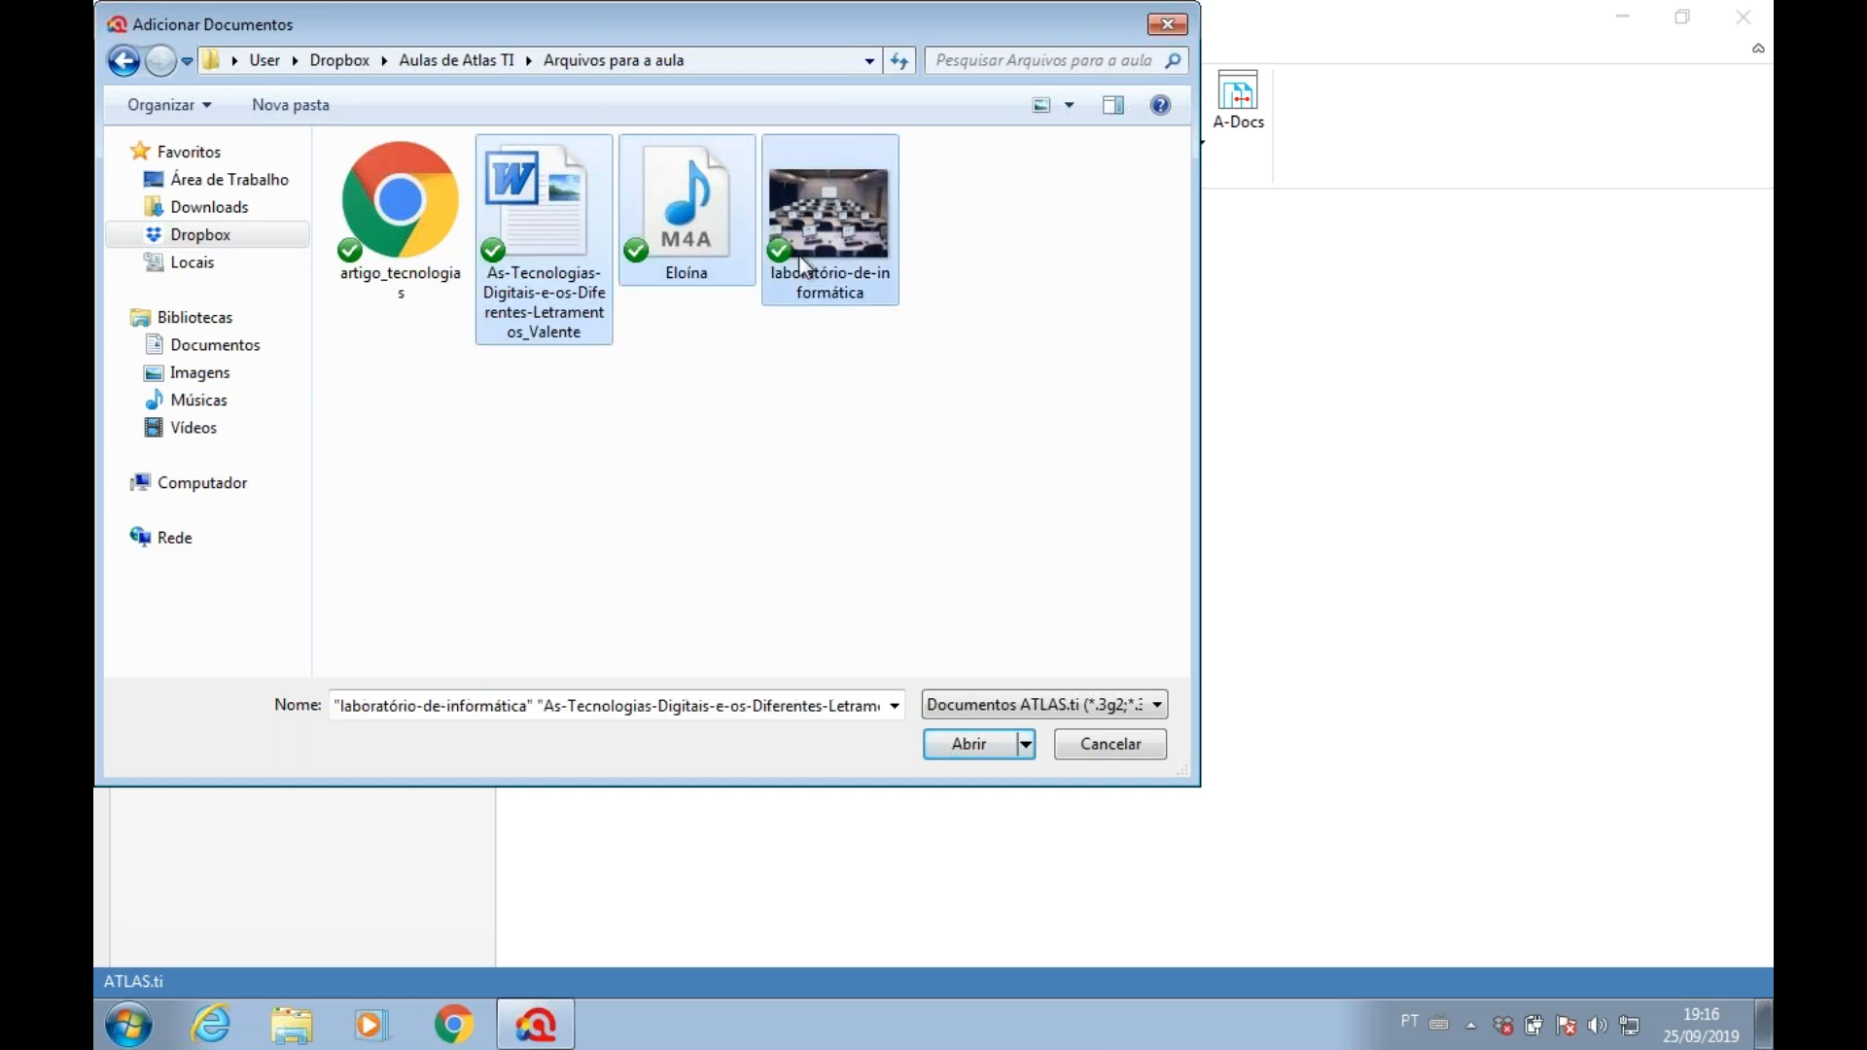
pyautogui.click(988, 754)
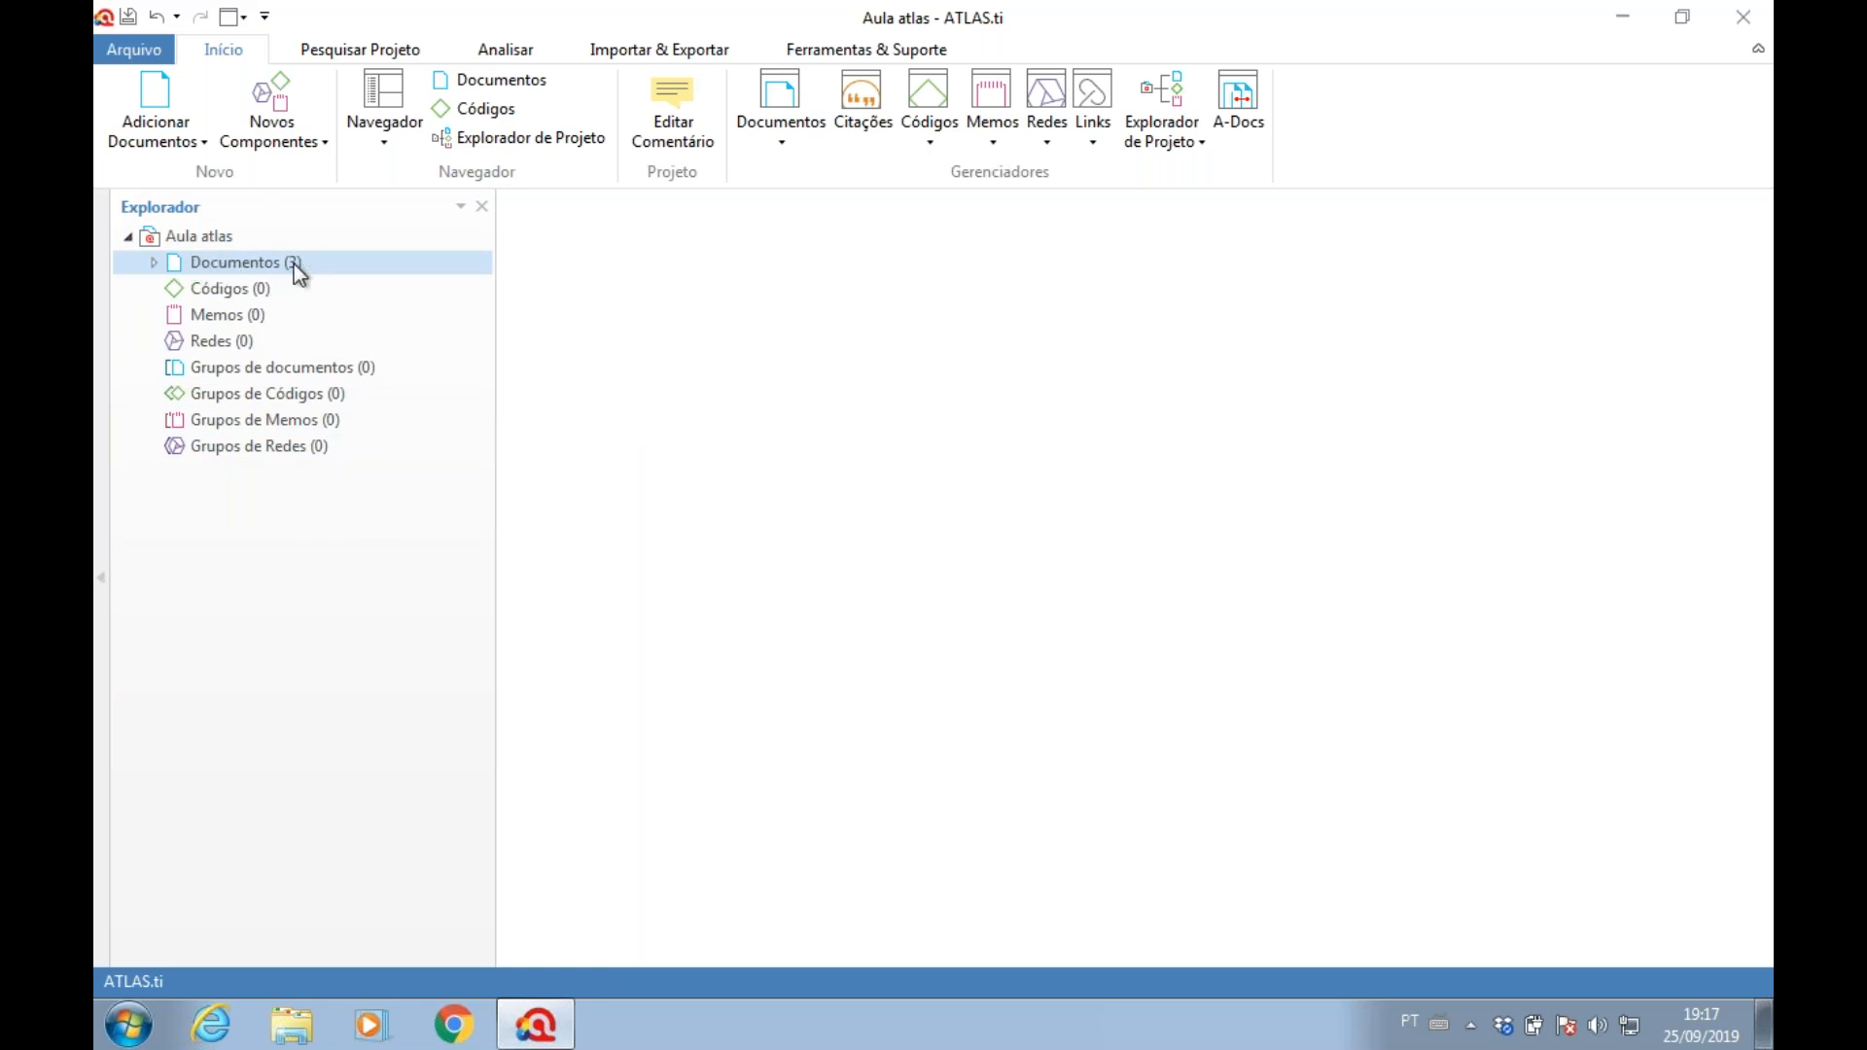
# - Expand the project's document list and open the As-Tecnologias-Digitais text, D 1
pyautogui.click(154, 262)
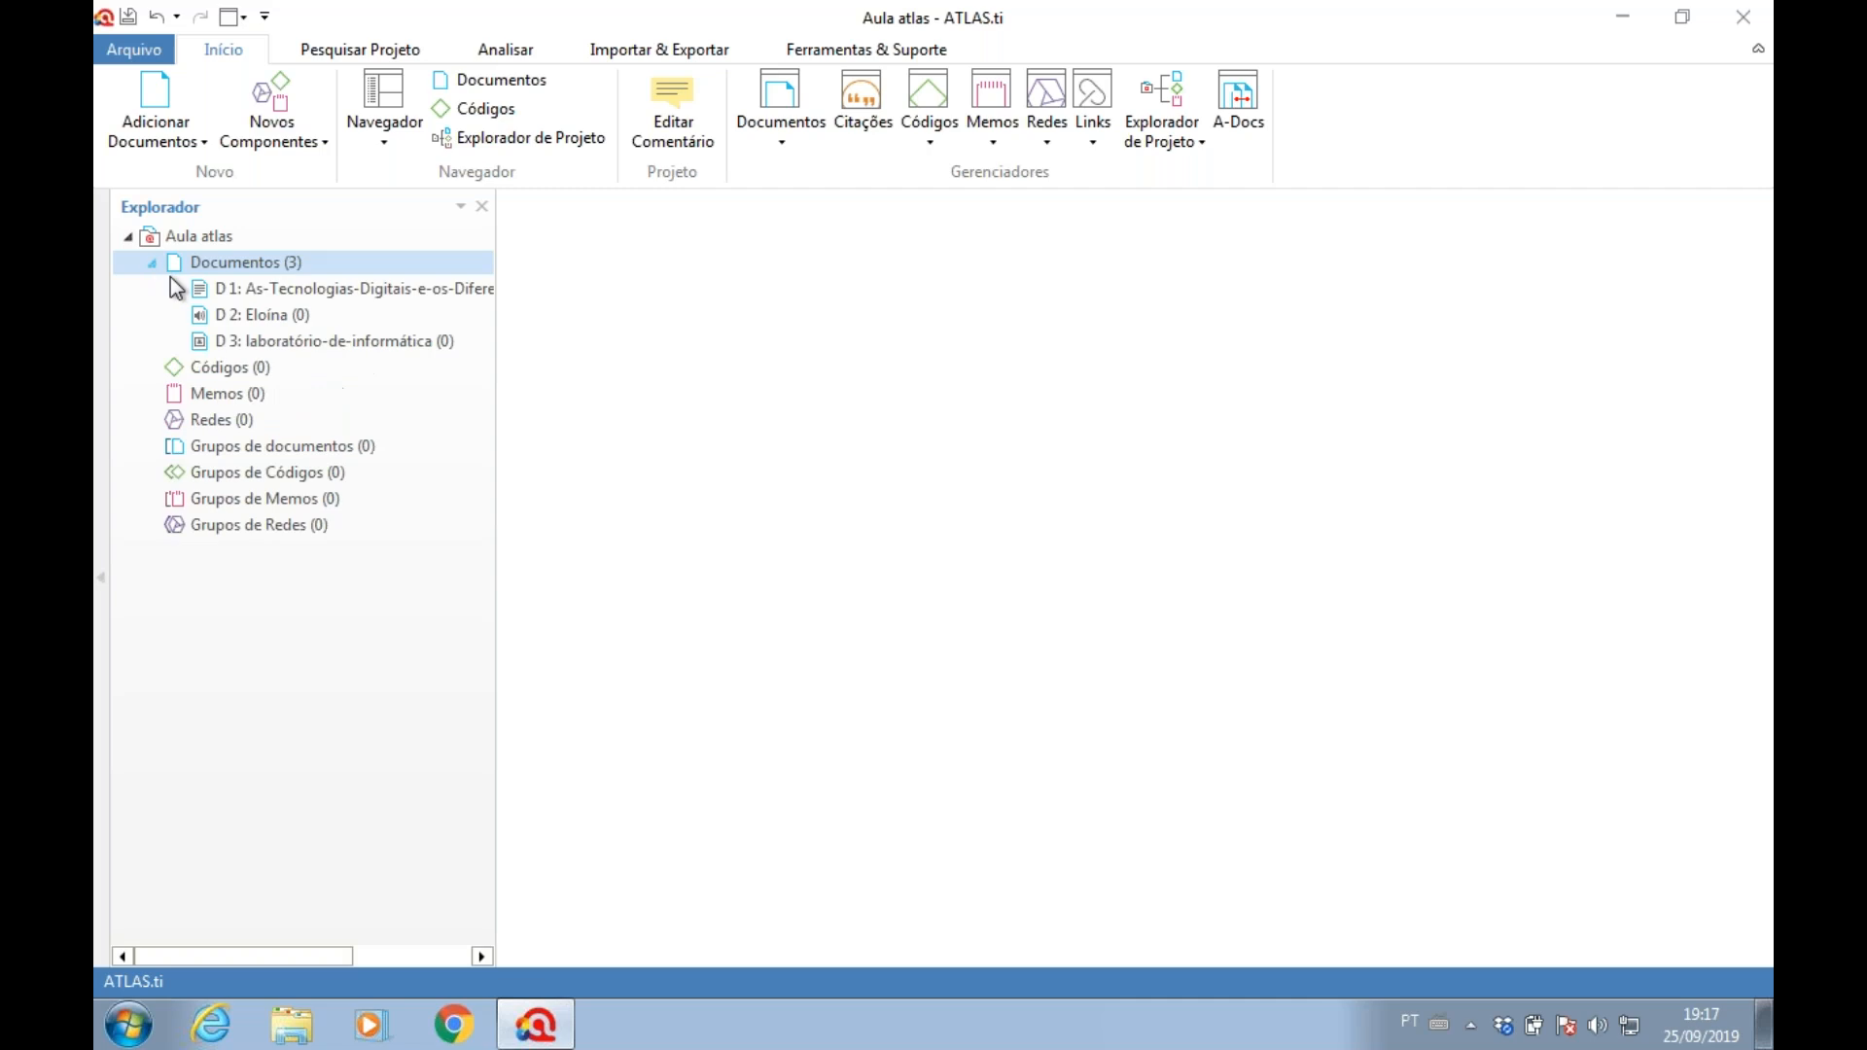
pyautogui.click(305, 292)
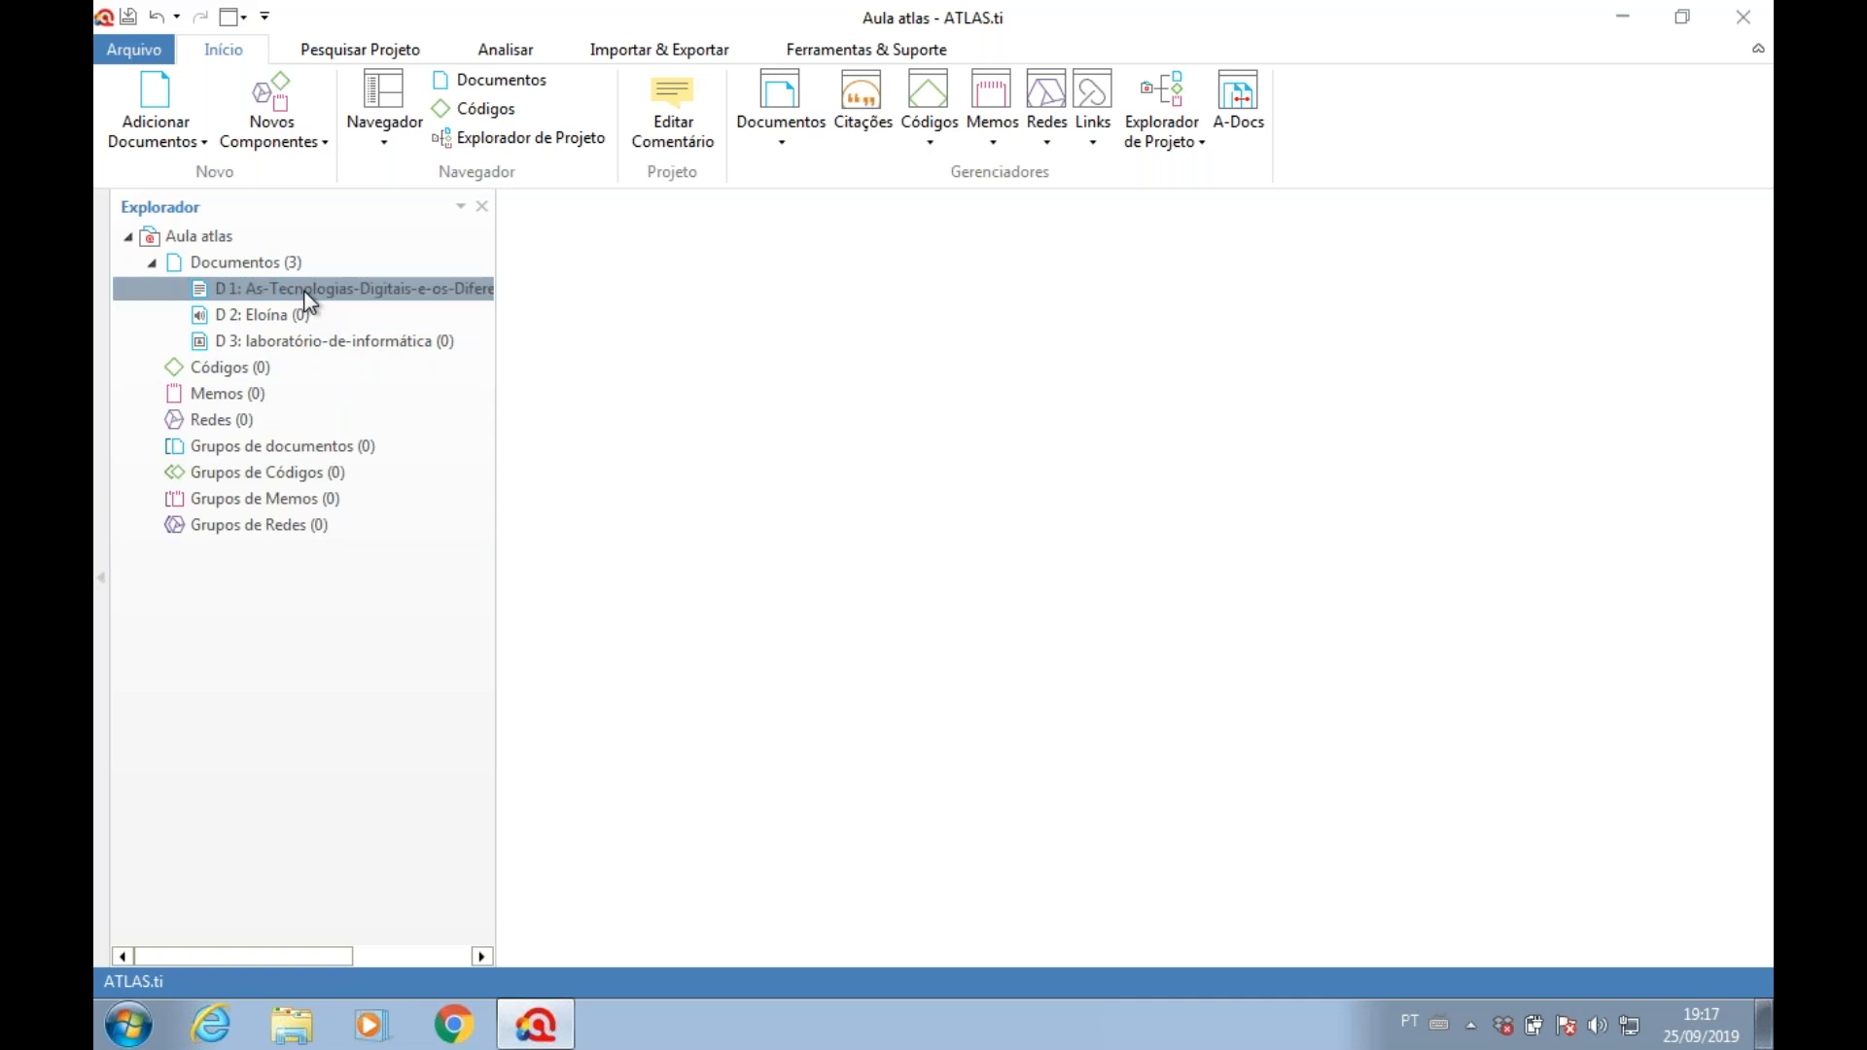
pyautogui.doubleClick(306, 295)
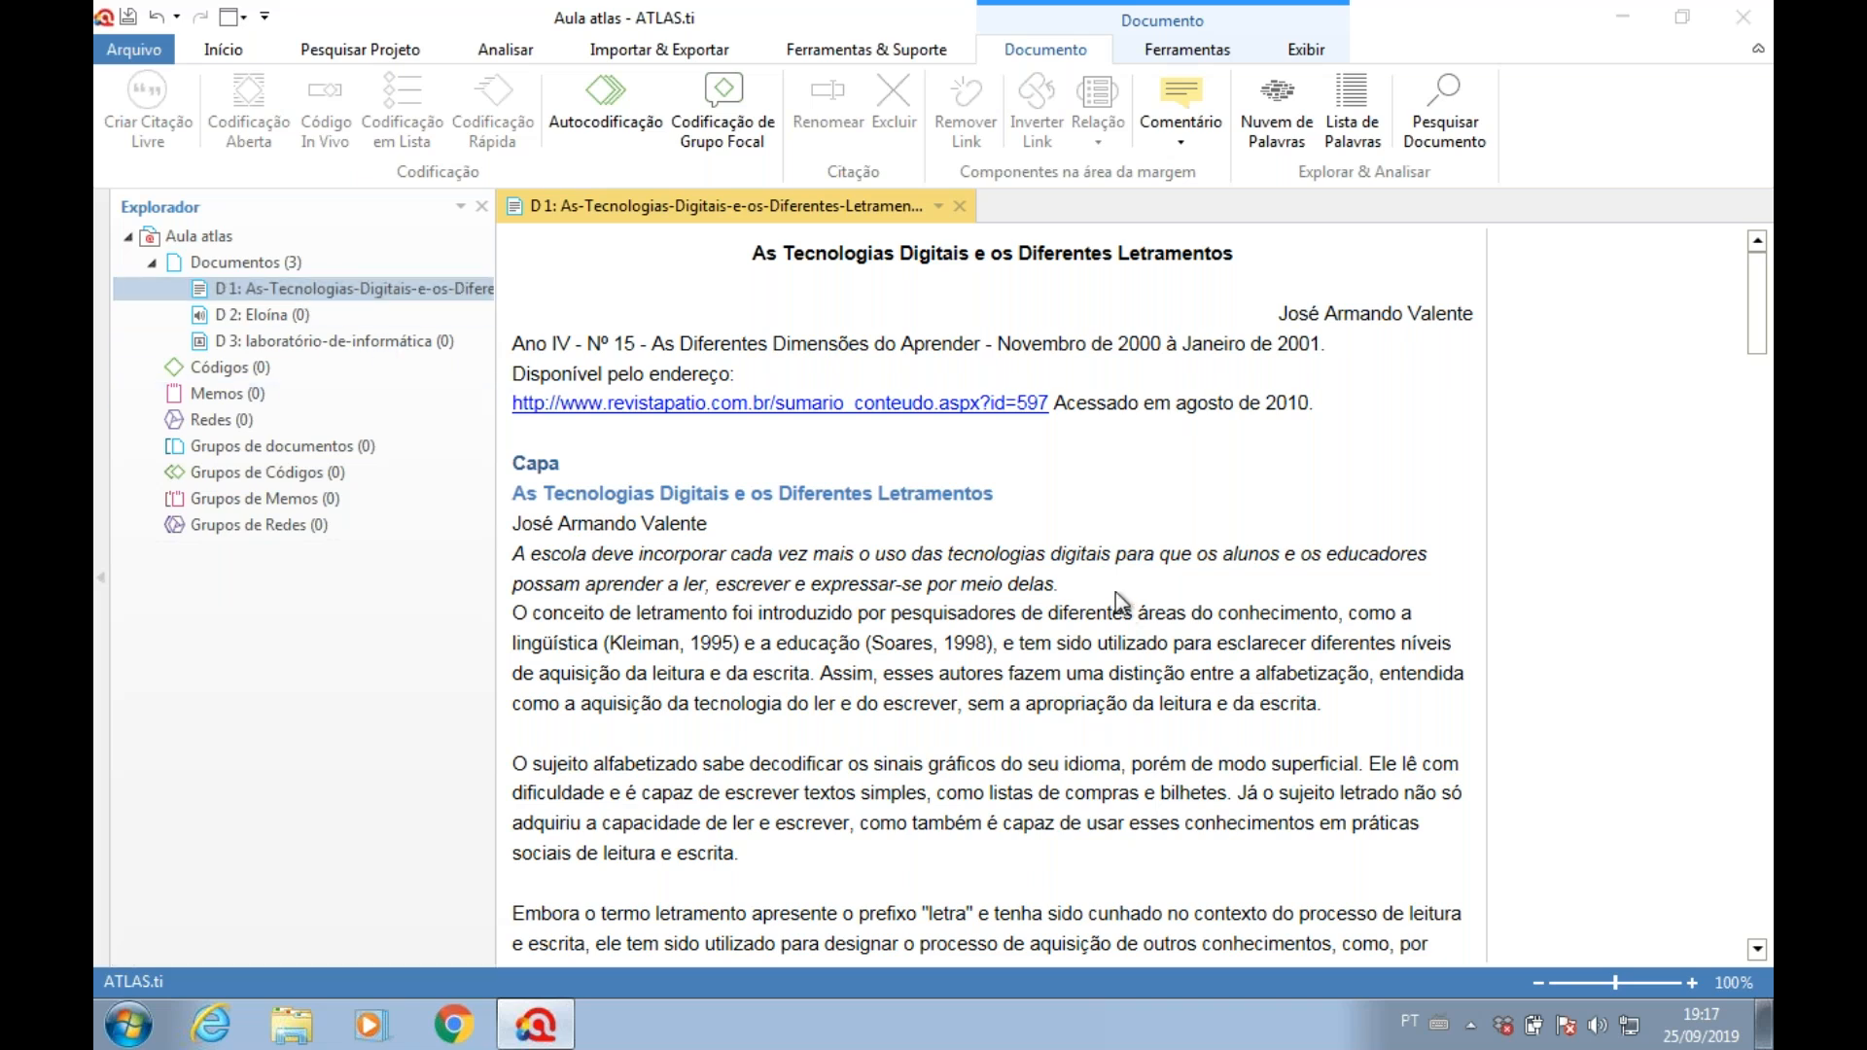
# - View the audio recording D 2 with its playback controls and the image D 3 laboratório-de-informática
pyautogui.click(259, 317)
pyautogui.doubleClick(259, 319)
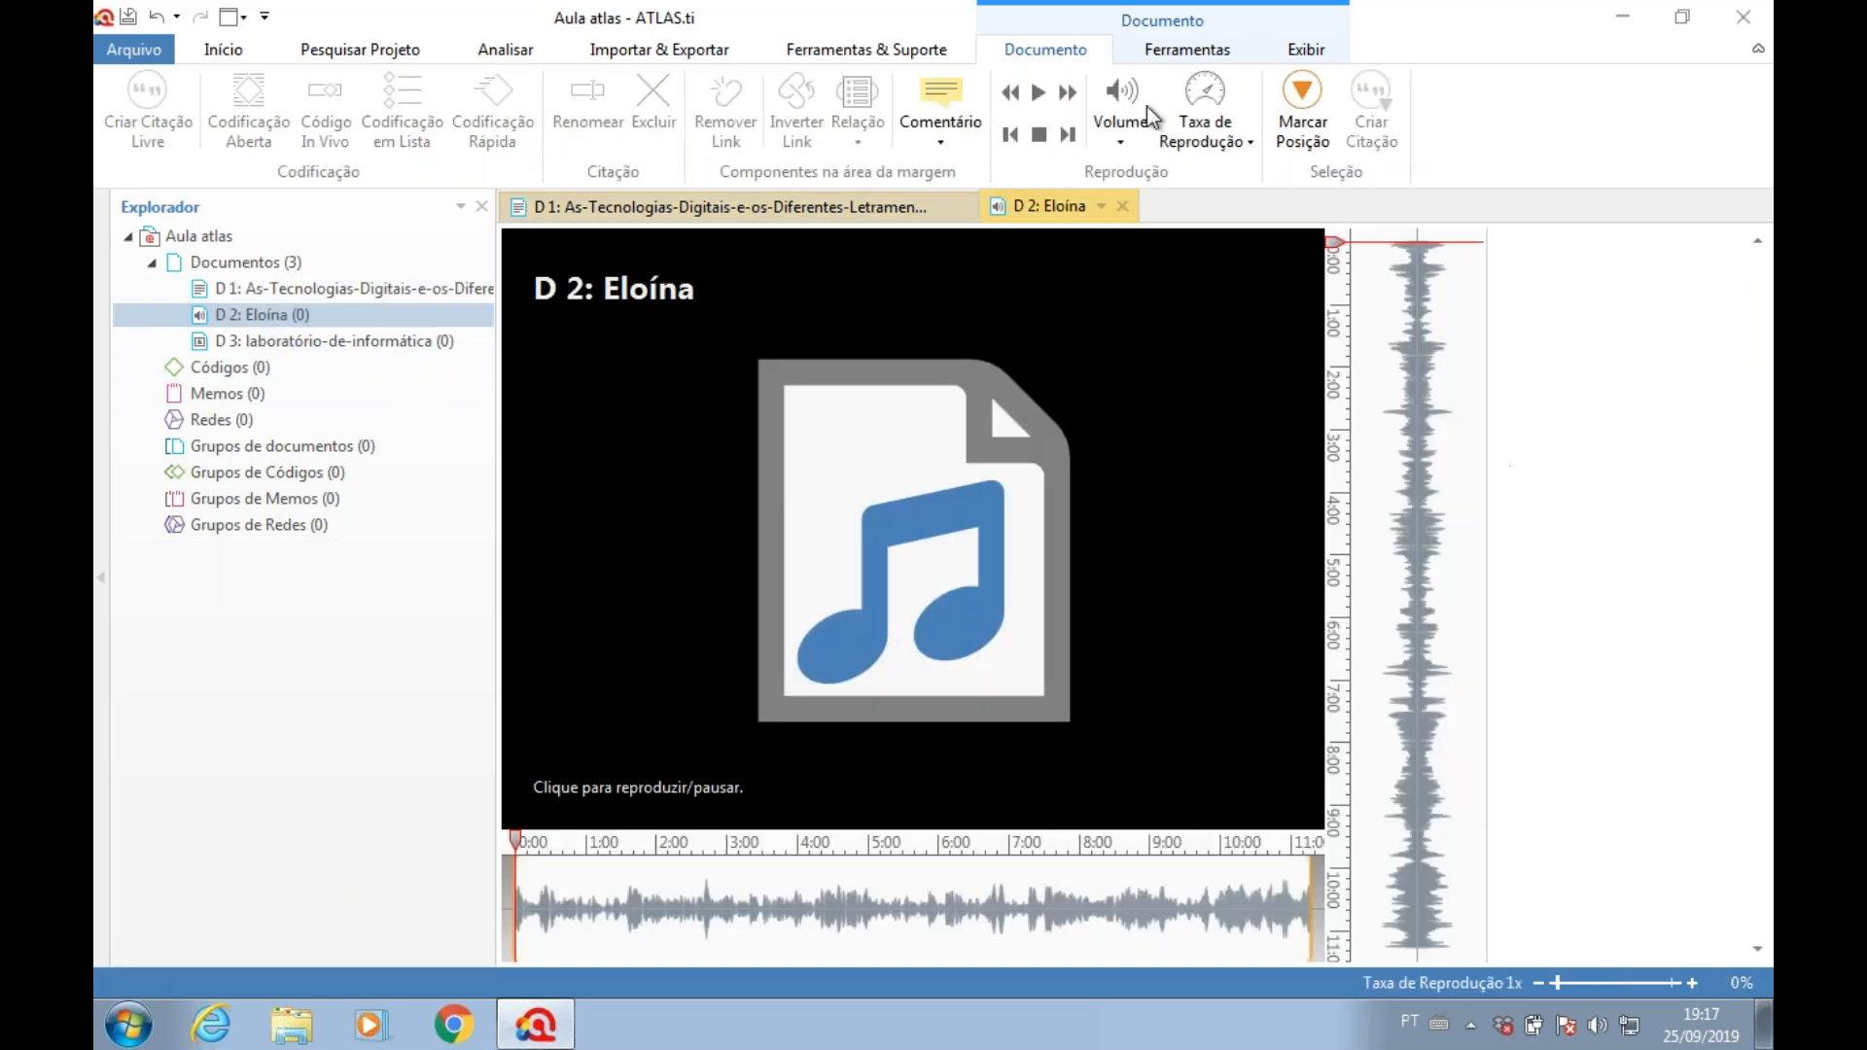
pyautogui.moveTo(1154, 524)
pyautogui.moveTo(979, 625)
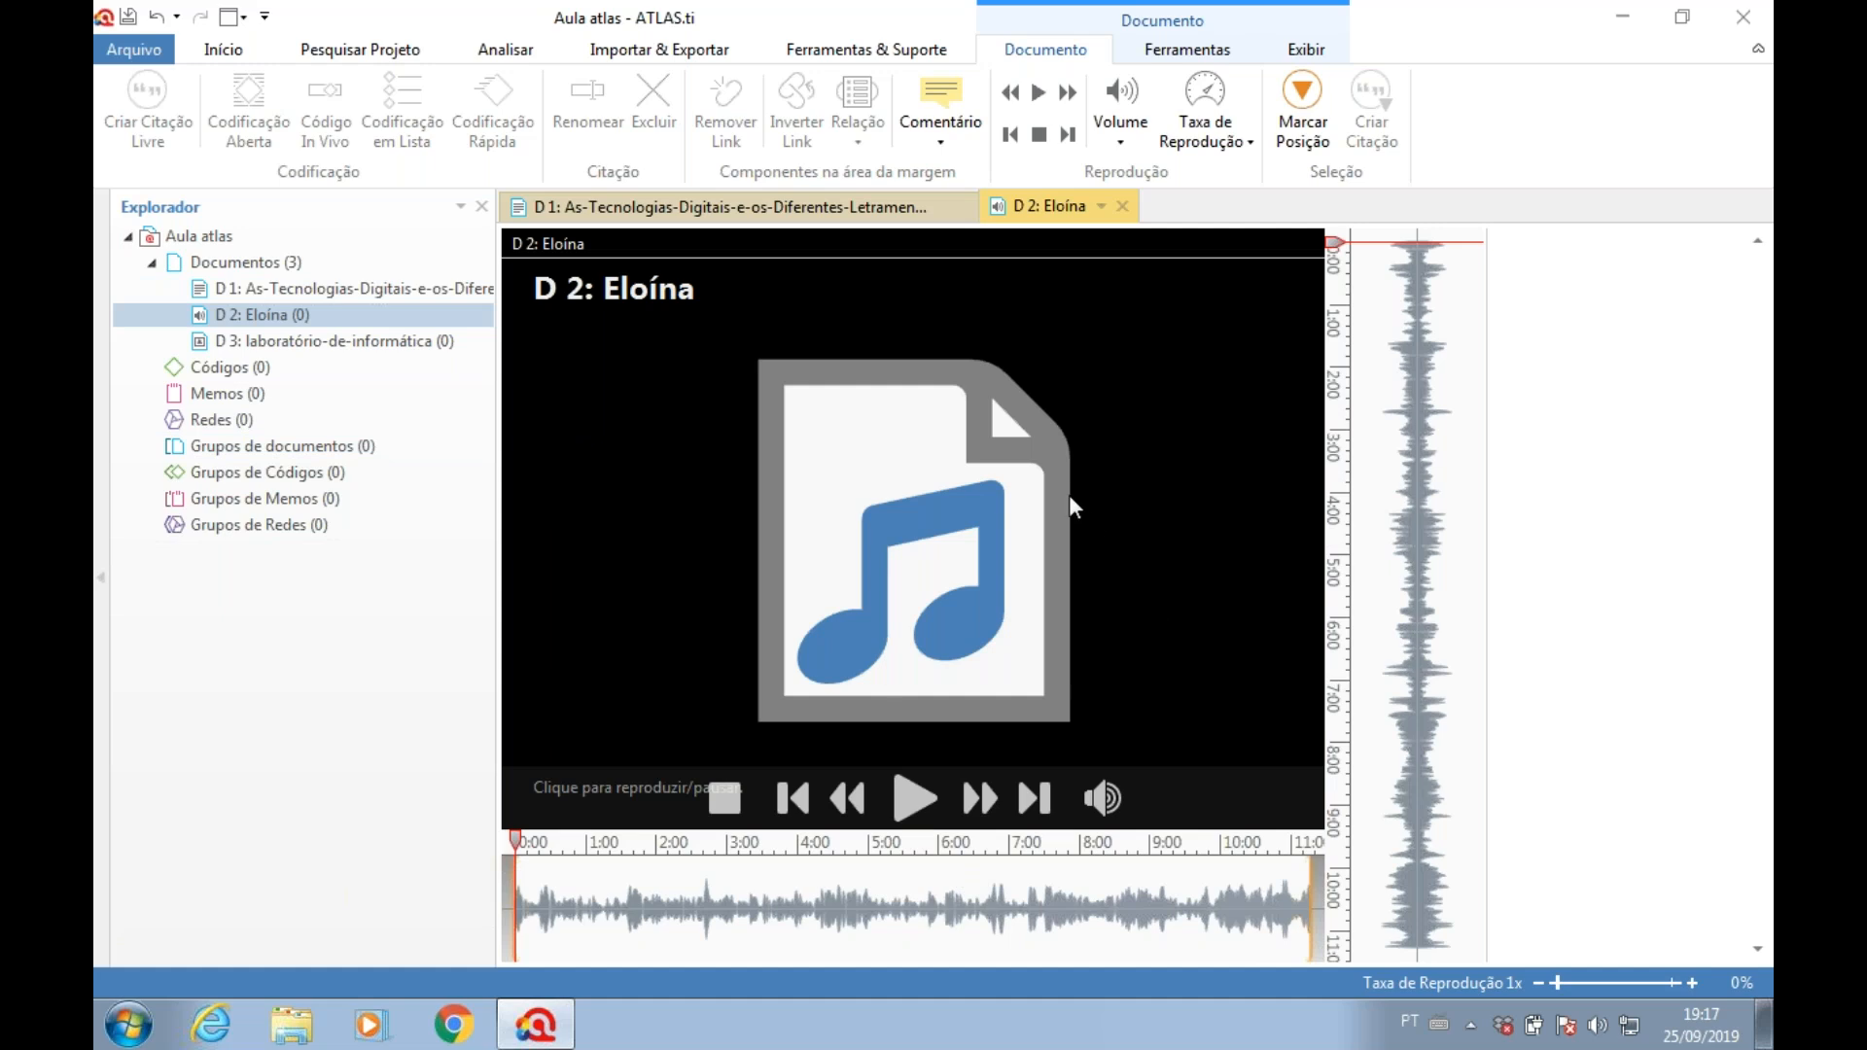
pyautogui.doubleClick(287, 340)
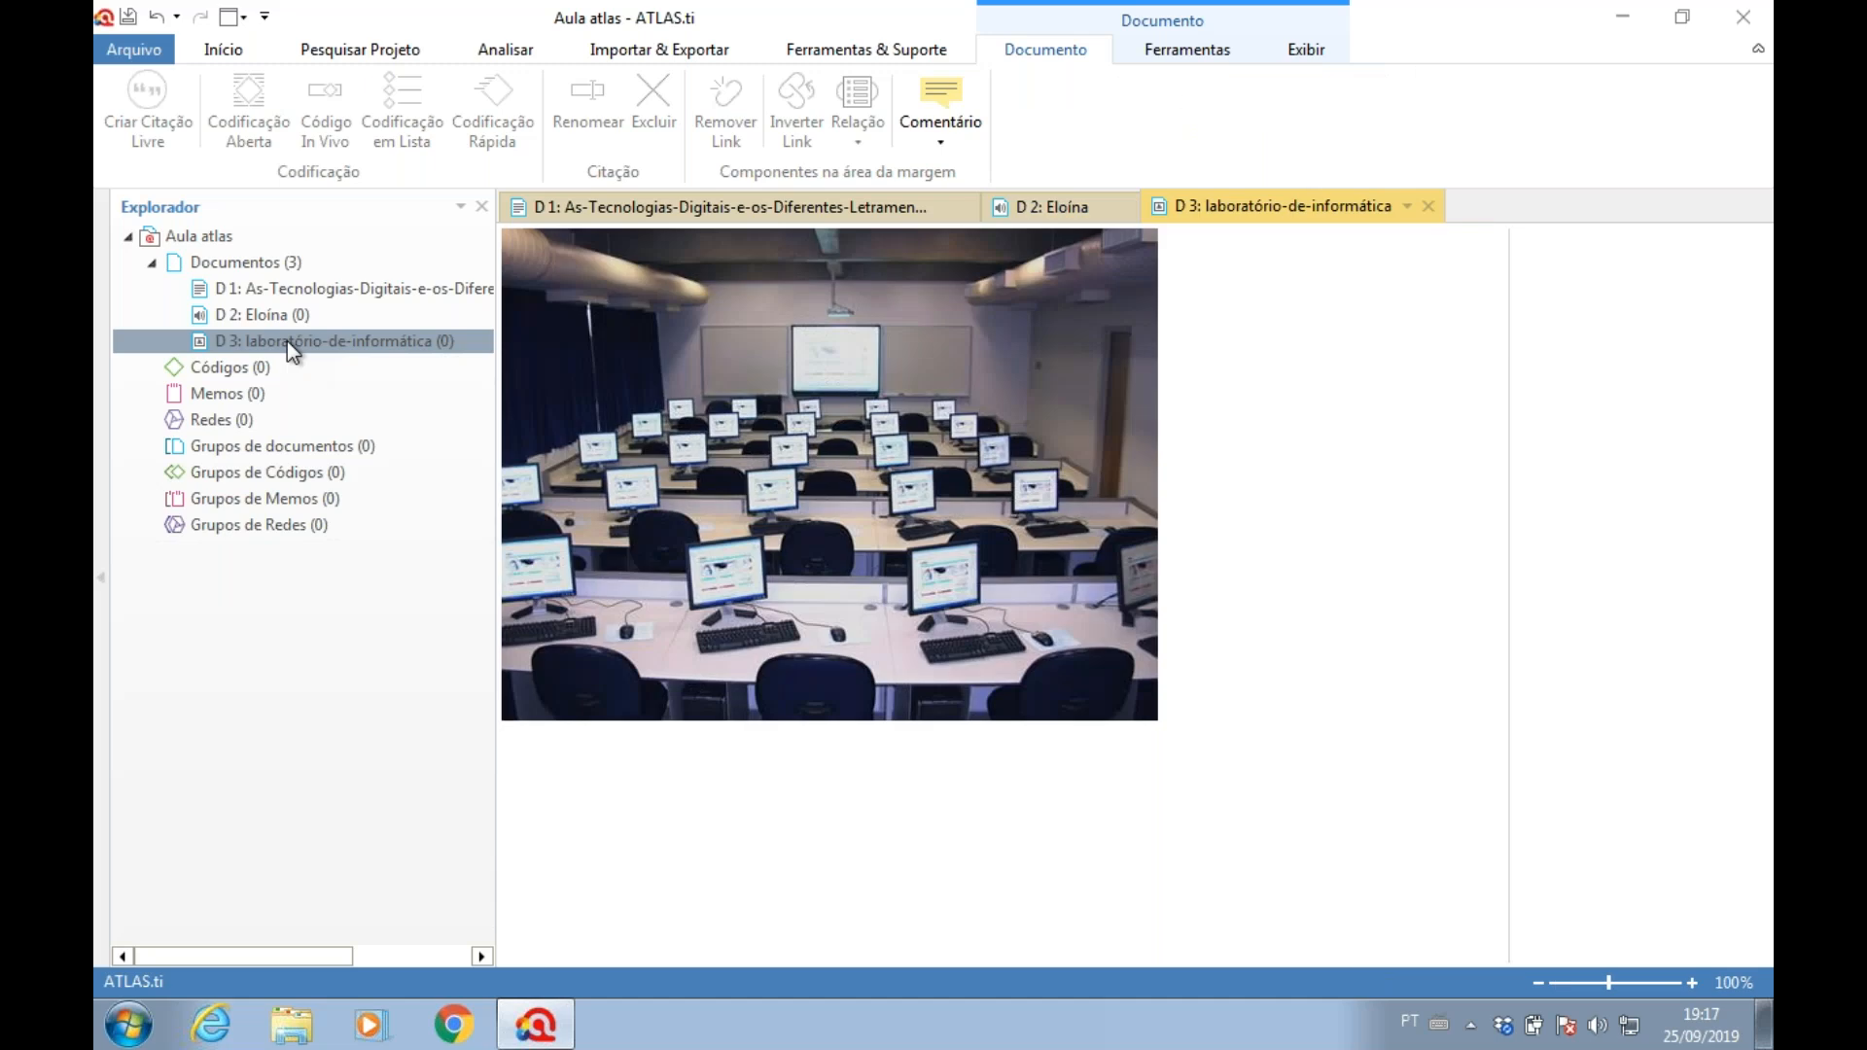
# - Return to text document D 1 with the general project commands shown, and dismiss the Dropbox disk space notification
pyautogui.click(294, 290)
pyautogui.doubleClick(294, 290)
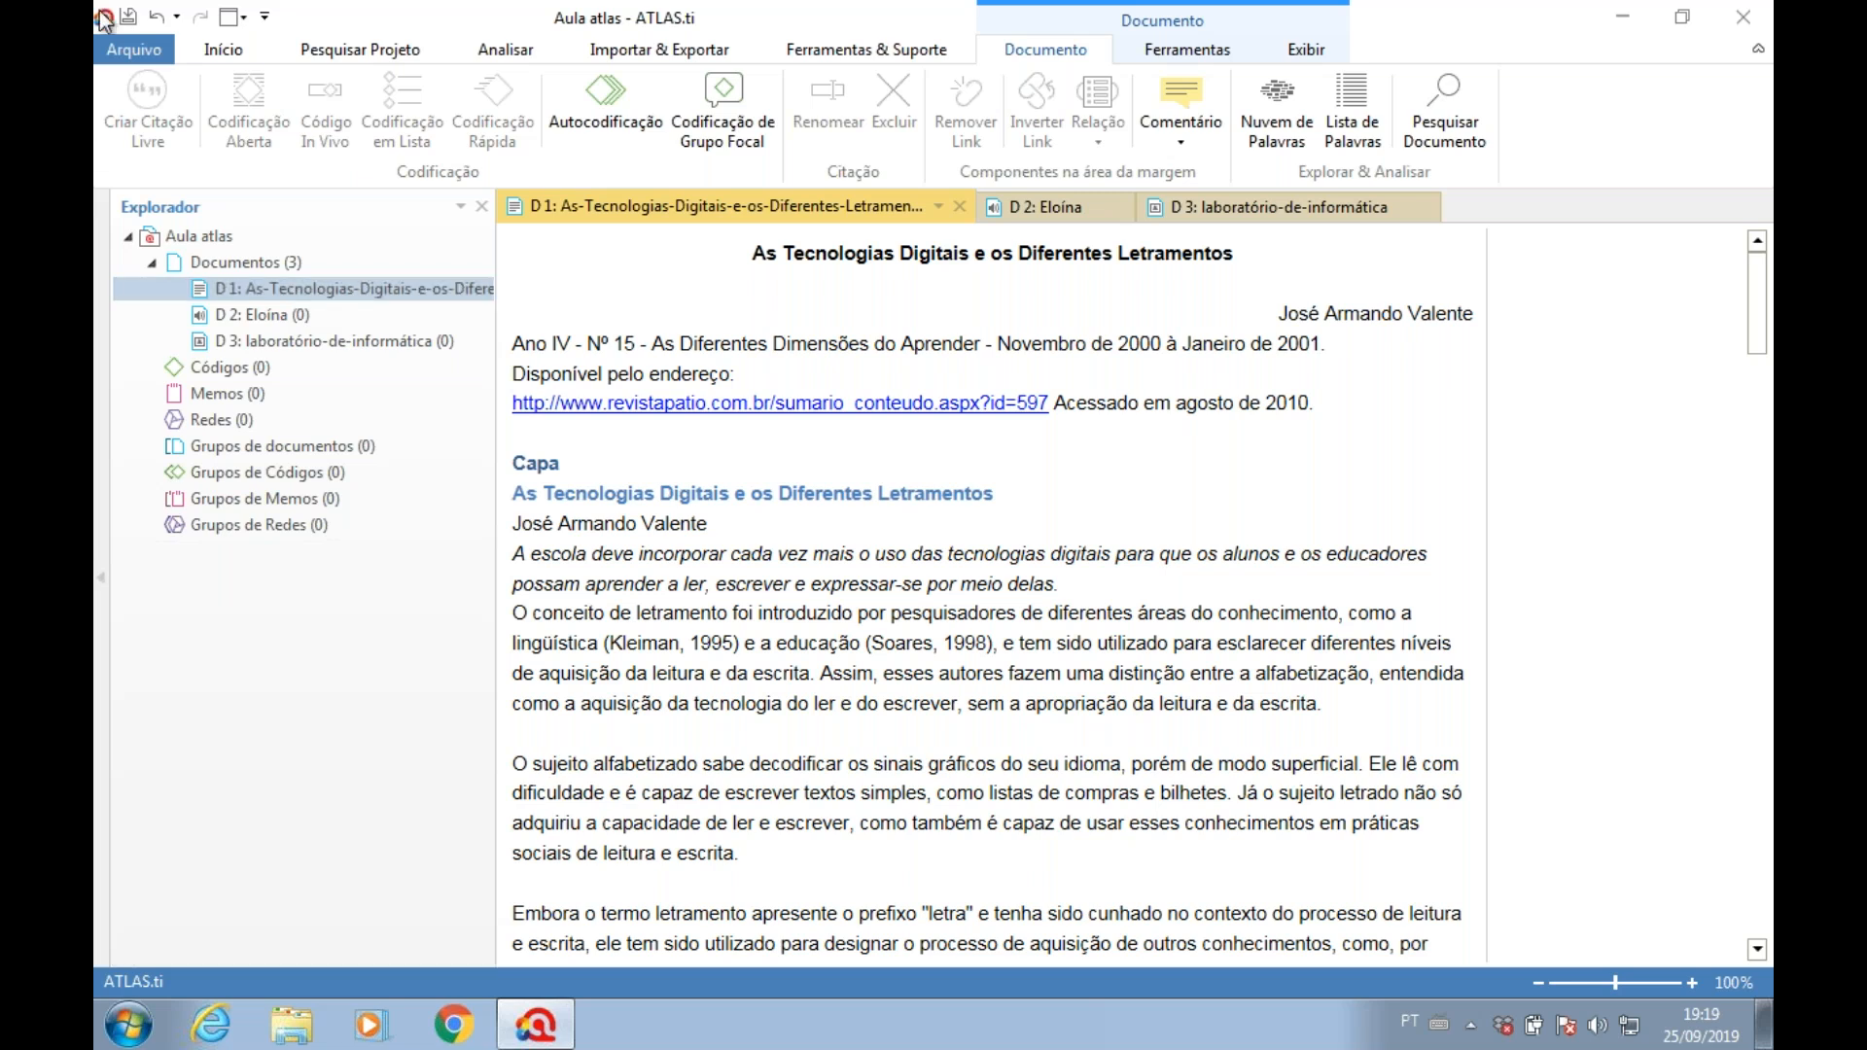
pyautogui.click(224, 51)
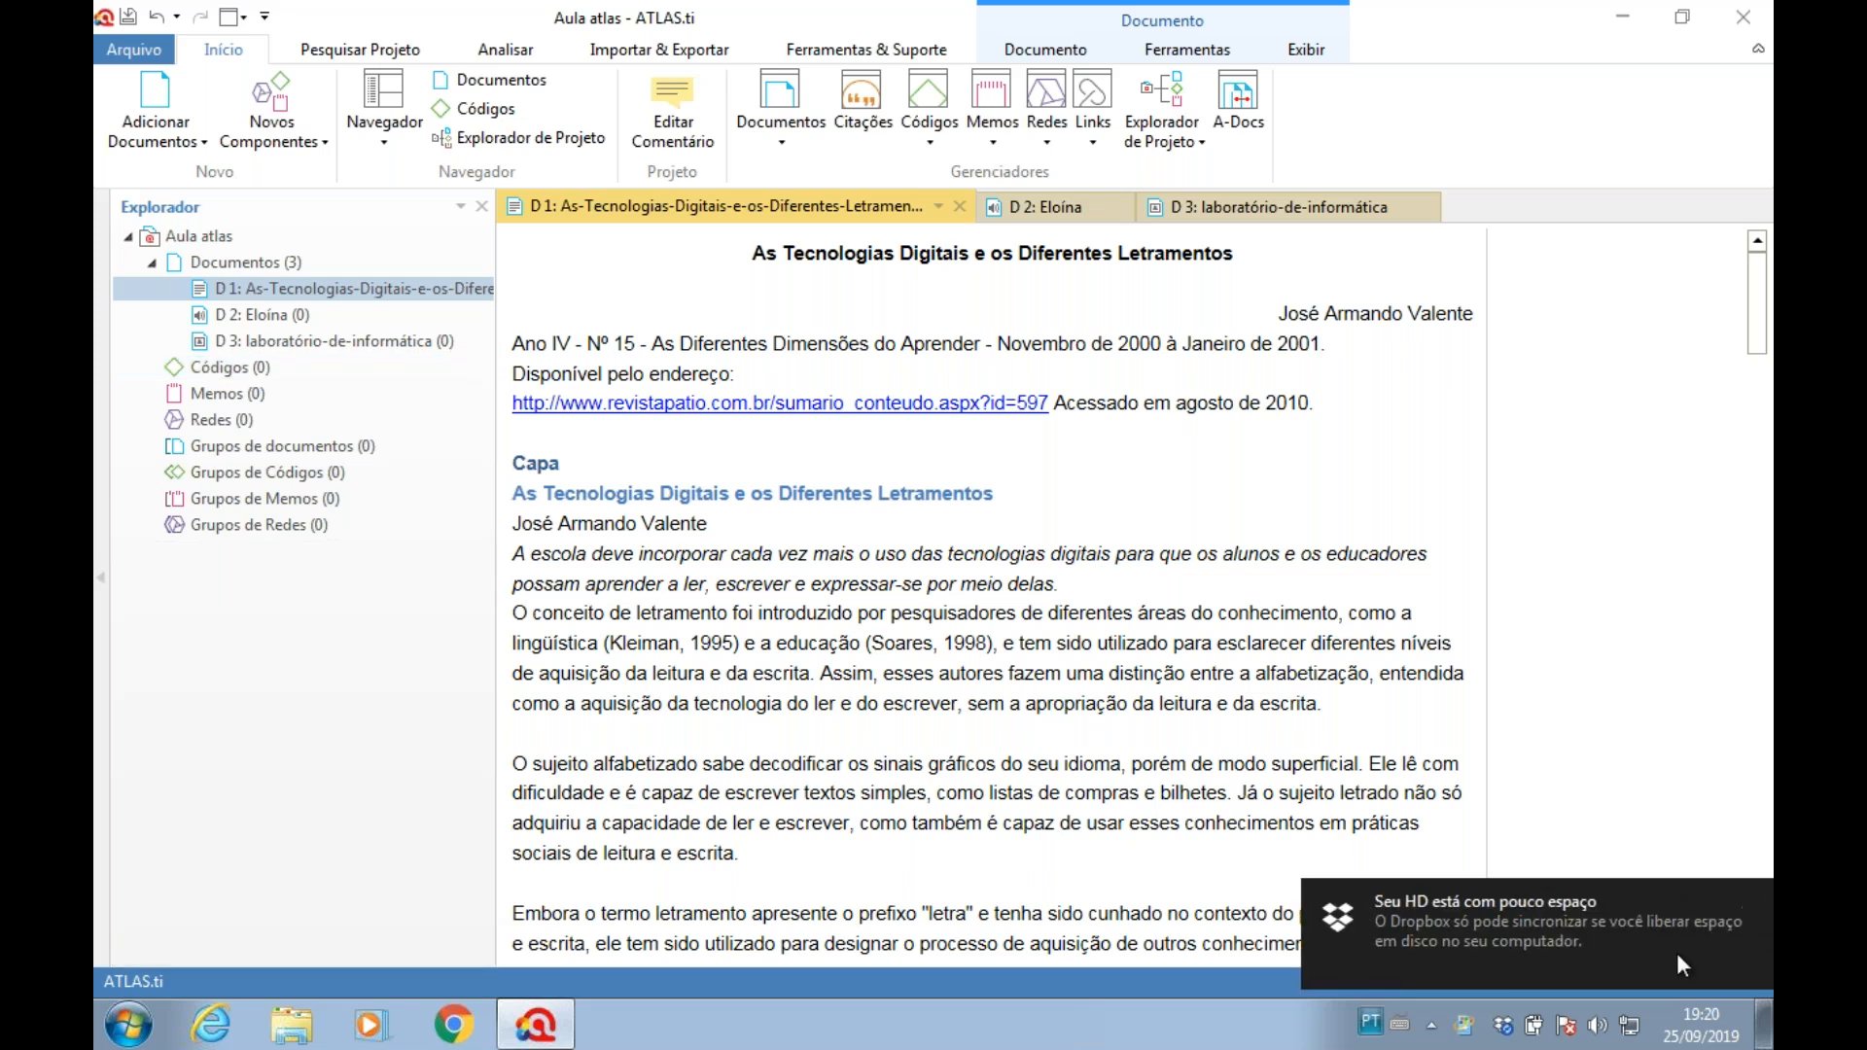
pyautogui.click(1749, 900)
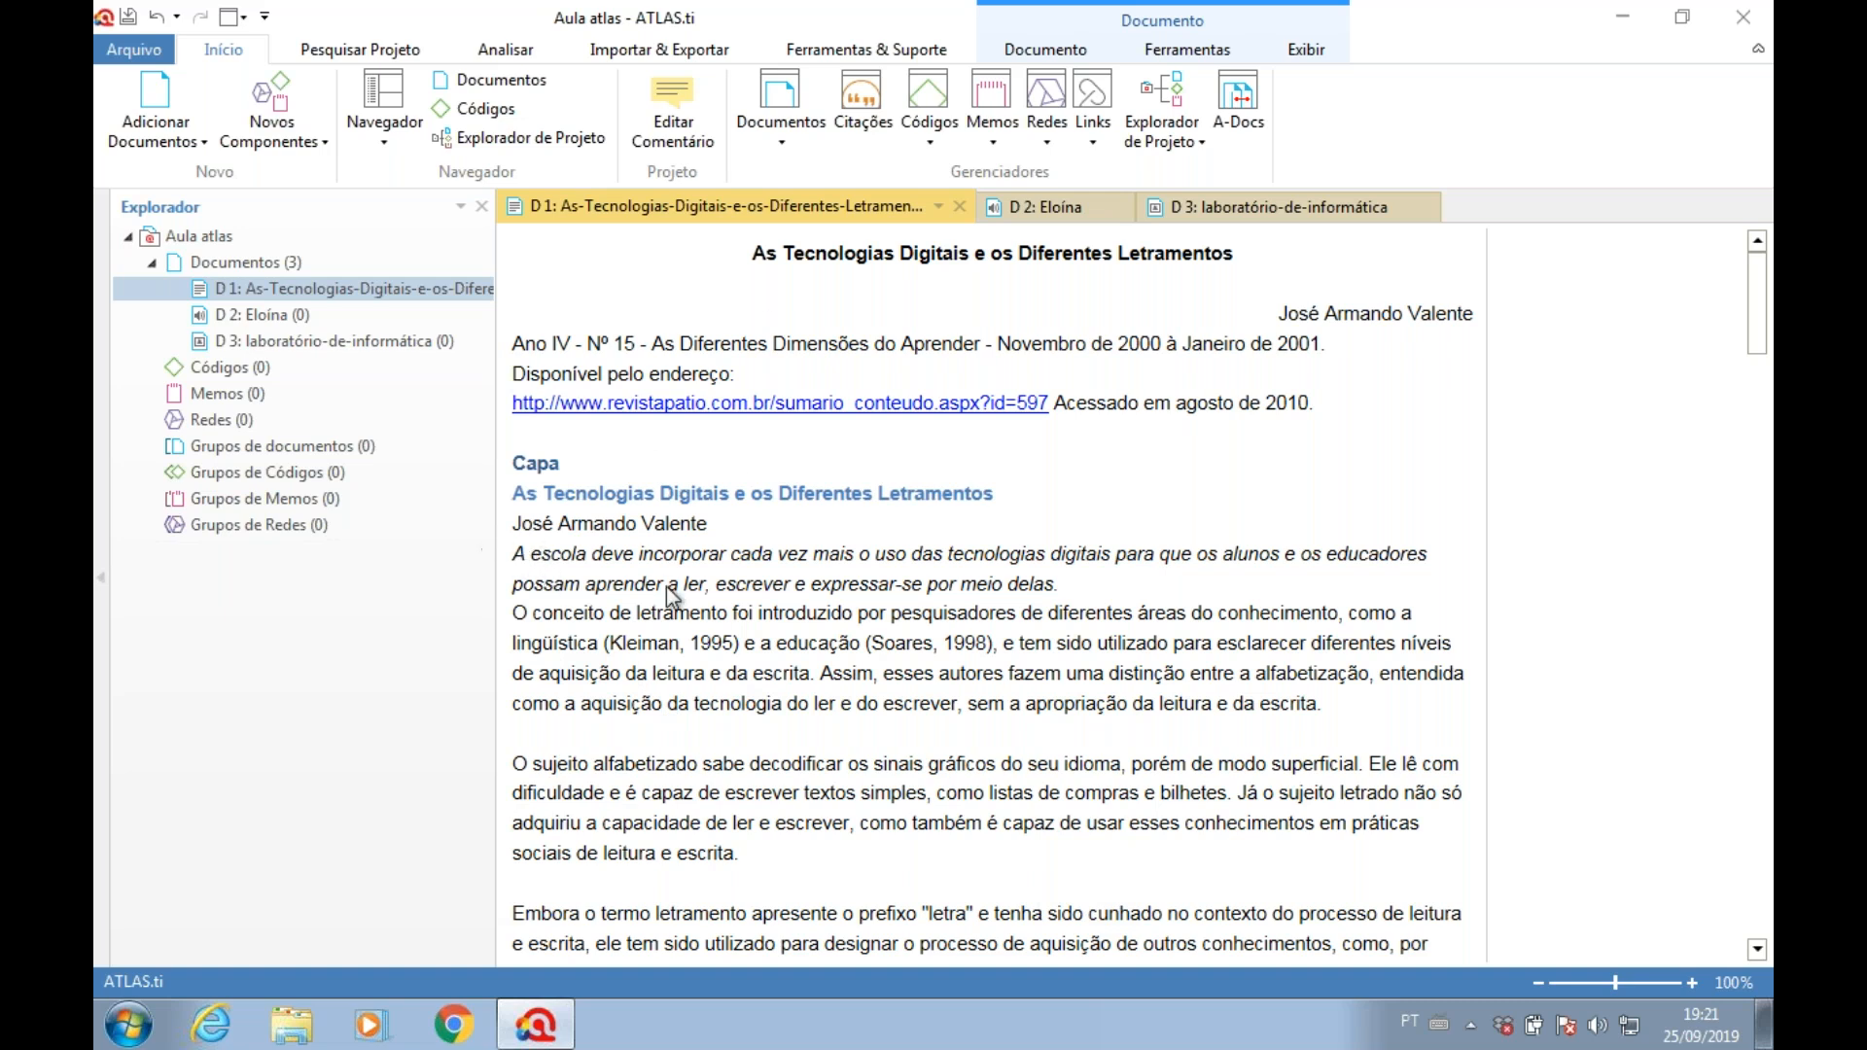
# - Create a free quotation in D 1 from the sentence "O conceito de letramento foi introduzido" through "aquisição da leitura e da escrita."
pyautogui.moveTo(515, 614); pyautogui.dragTo(820, 673)
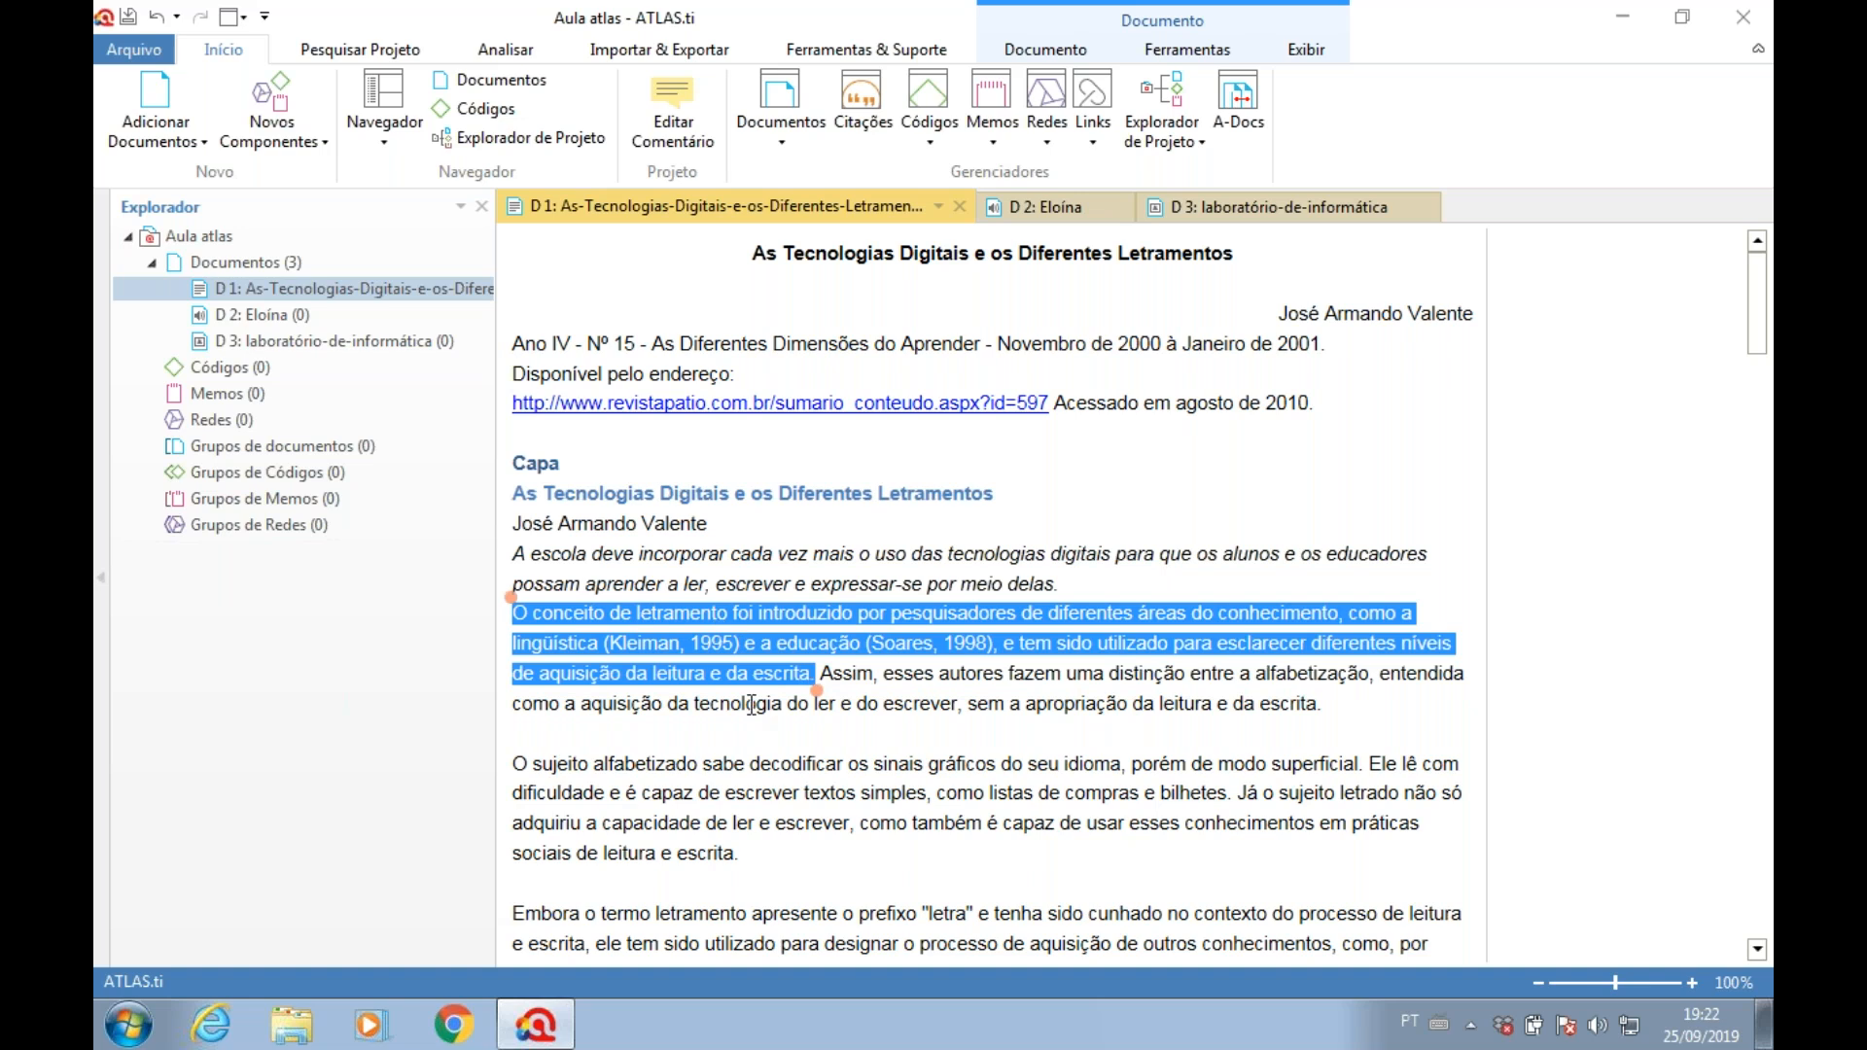
pyautogui.rightClick(640, 665)
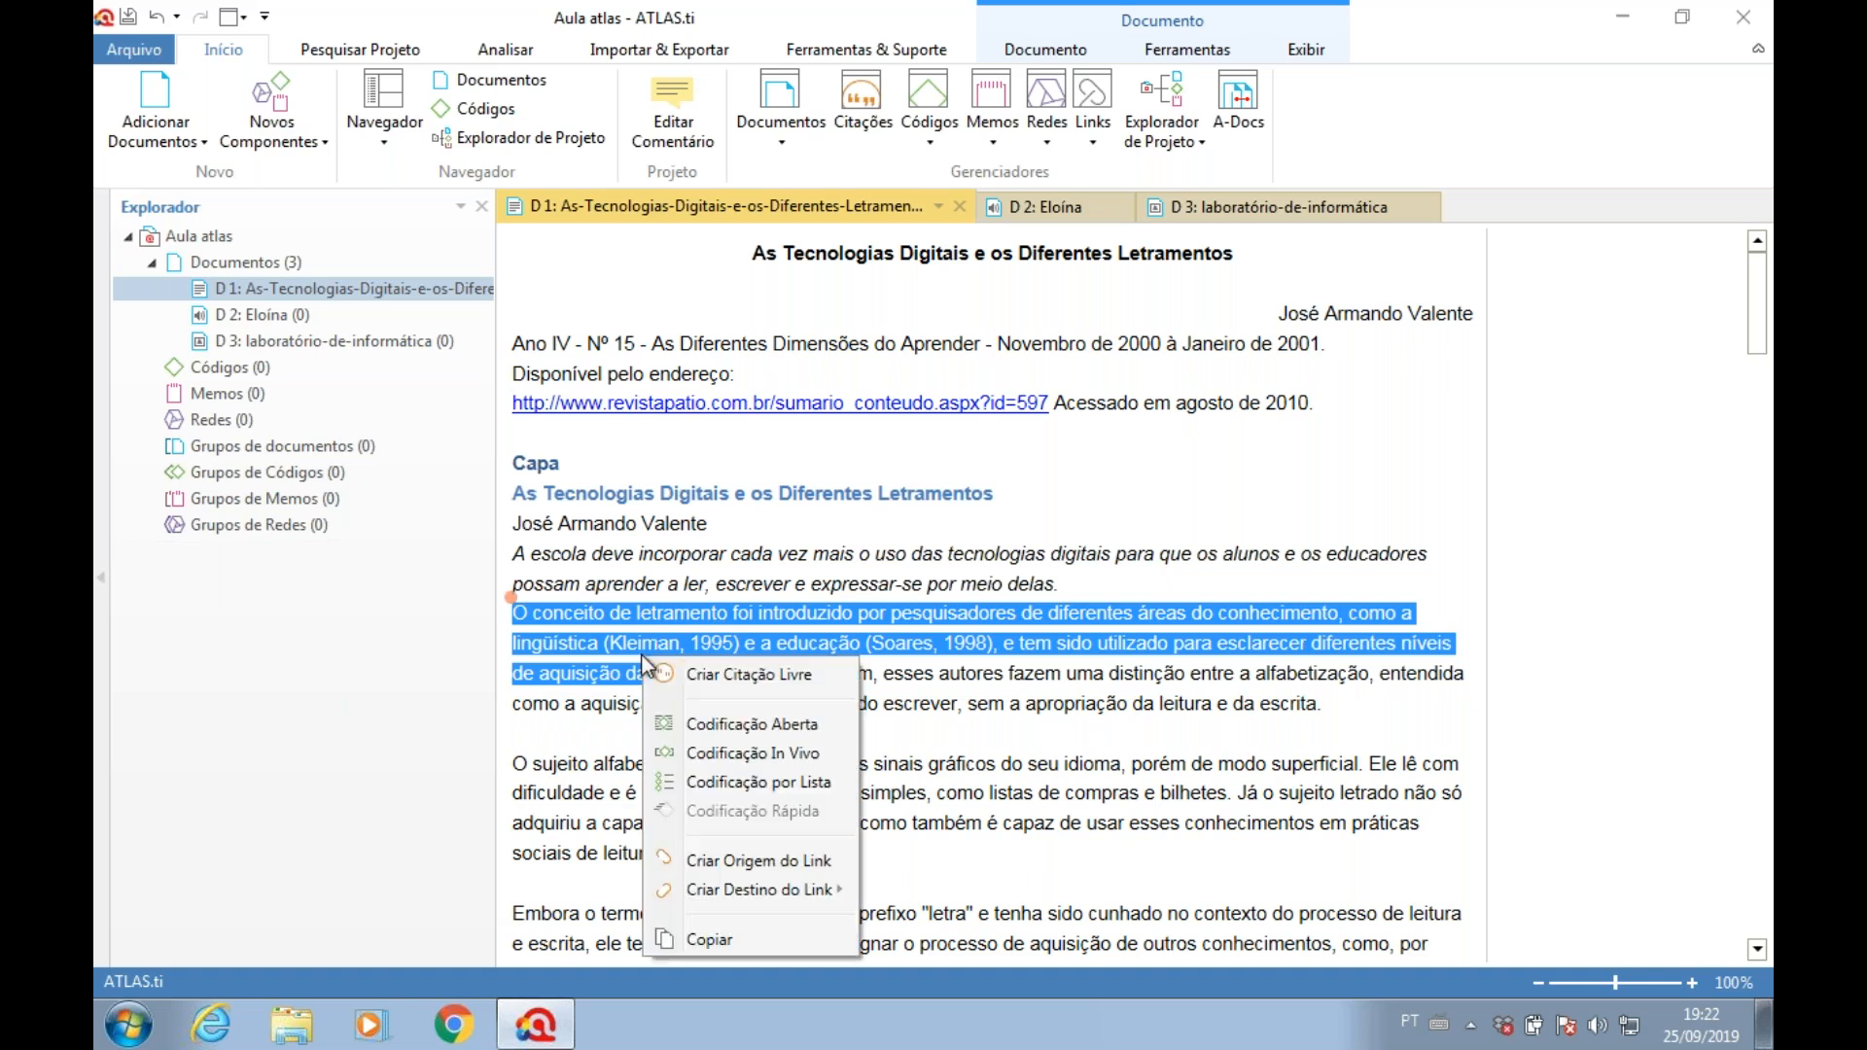
pyautogui.click(749, 677)
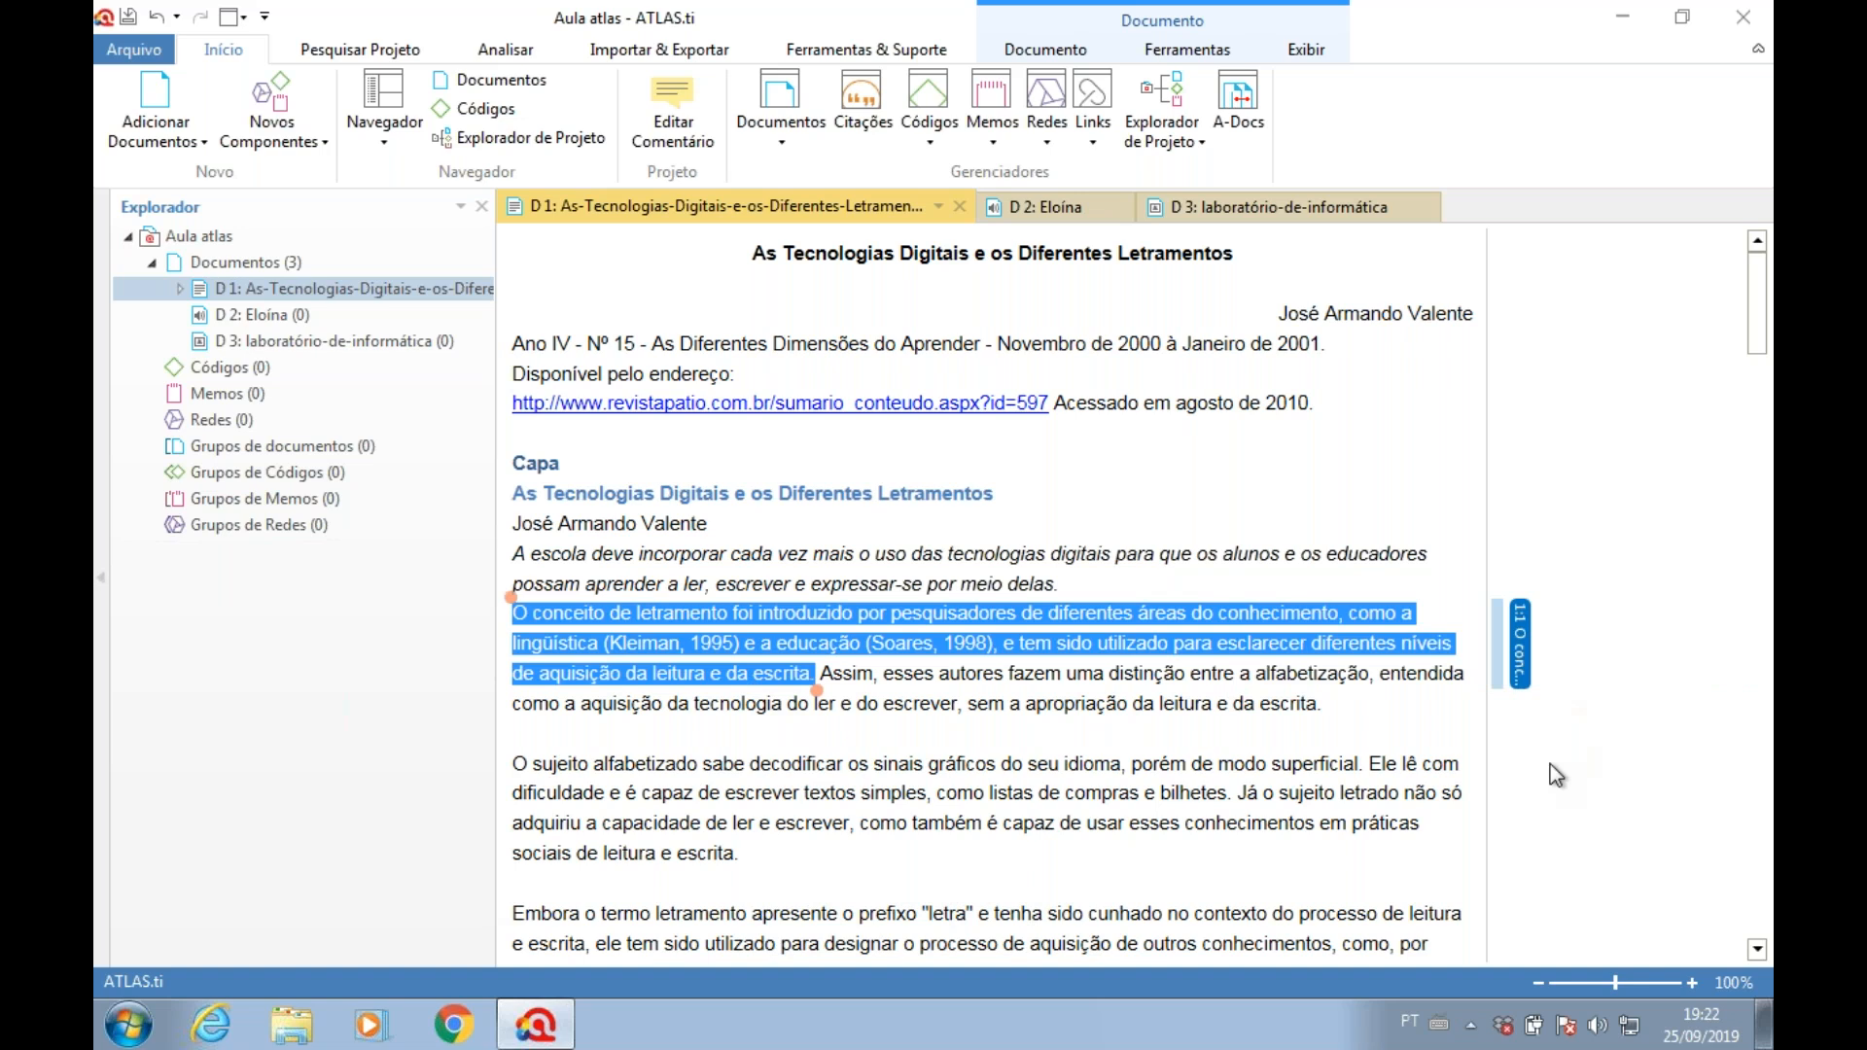
pyautogui.click(877, 836)
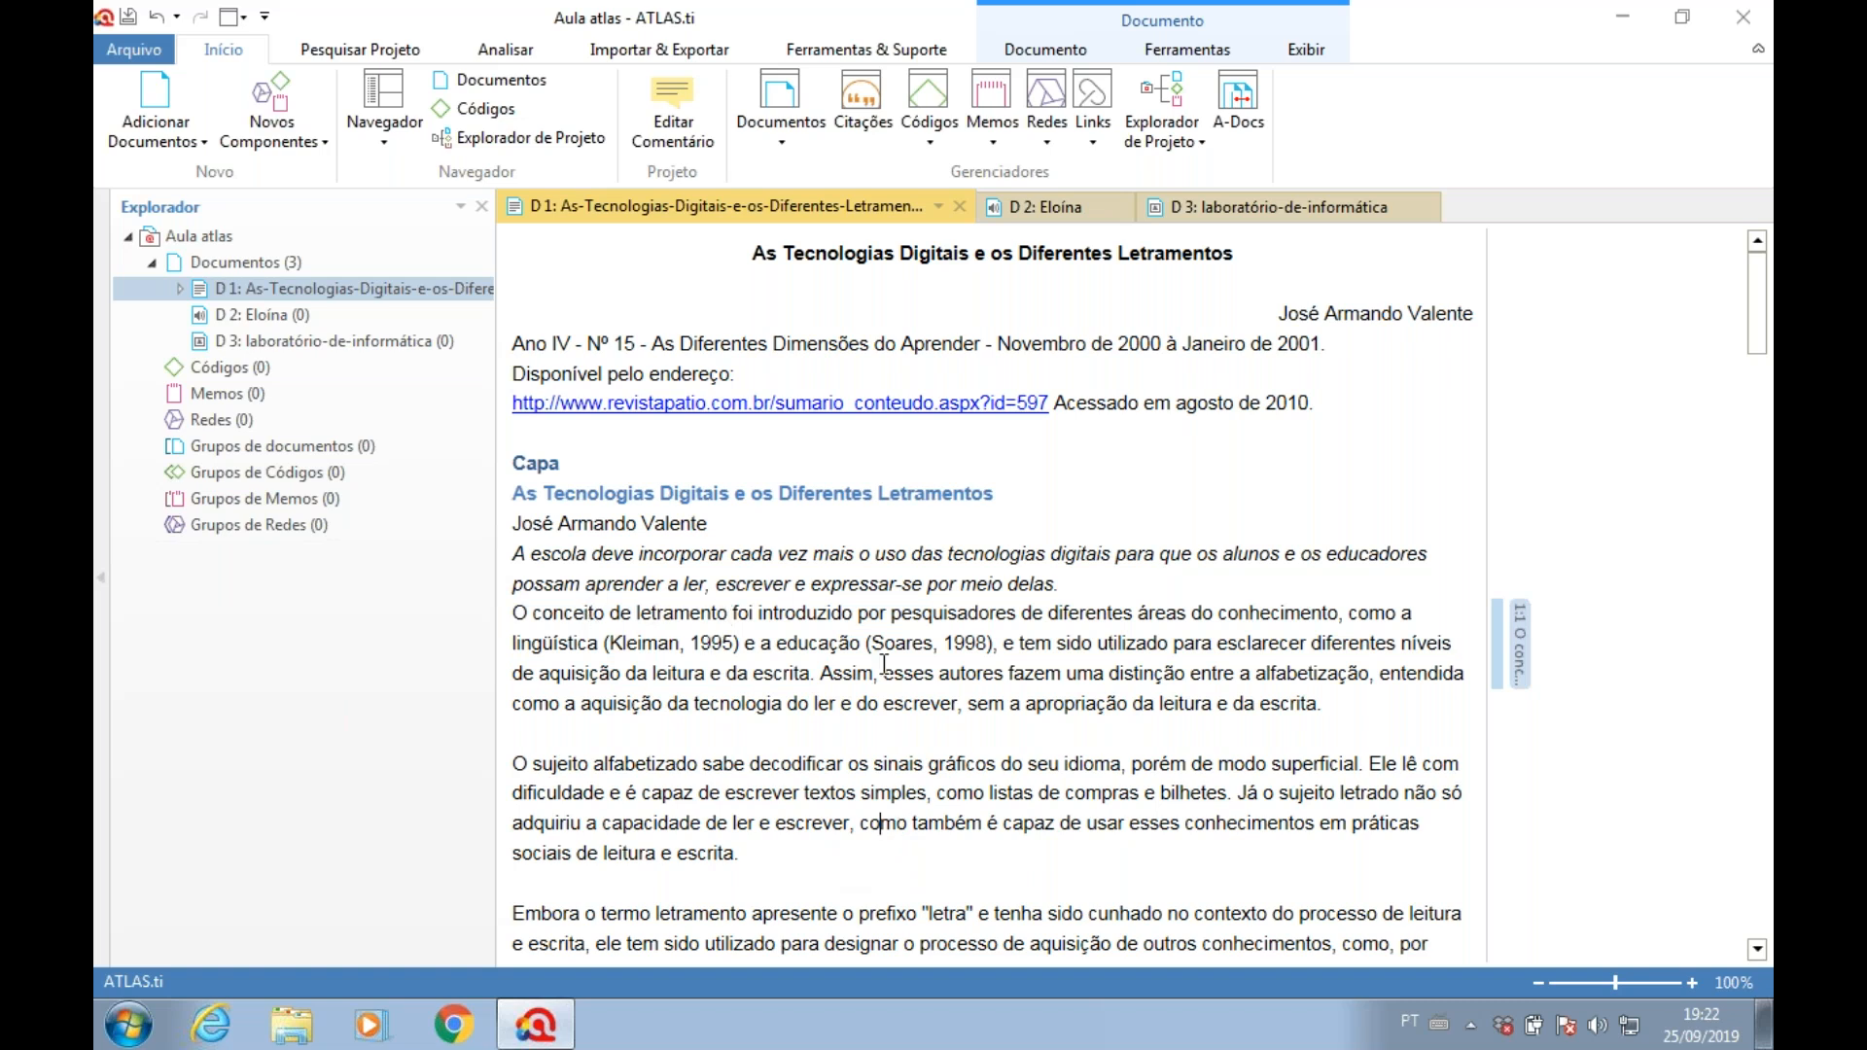
# - Create a free quotation from "entre a alfabetização, entendida" through "sem a apropriação da leitura e da escrita." and widen the project tree
pyautogui.scroll(-1, 1108, 612)
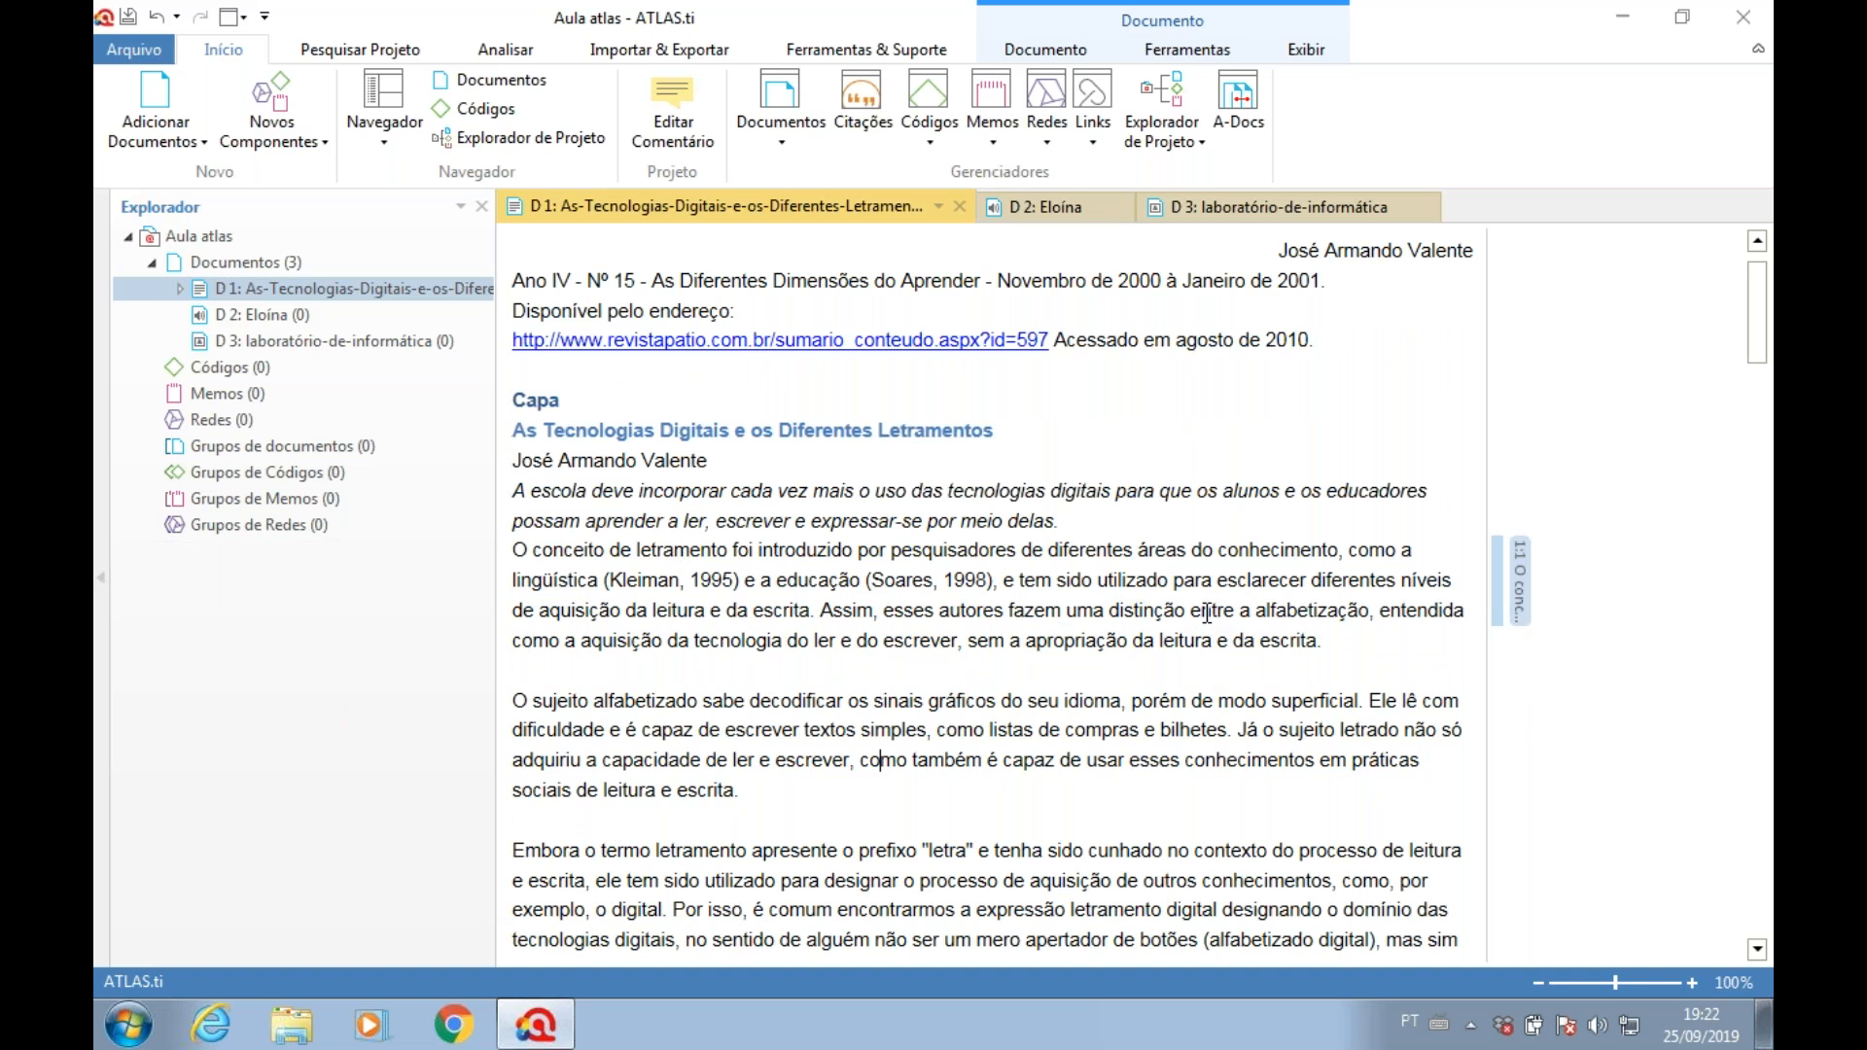
pyautogui.moveTo(1191, 610); pyautogui.dragTo(1345, 643)
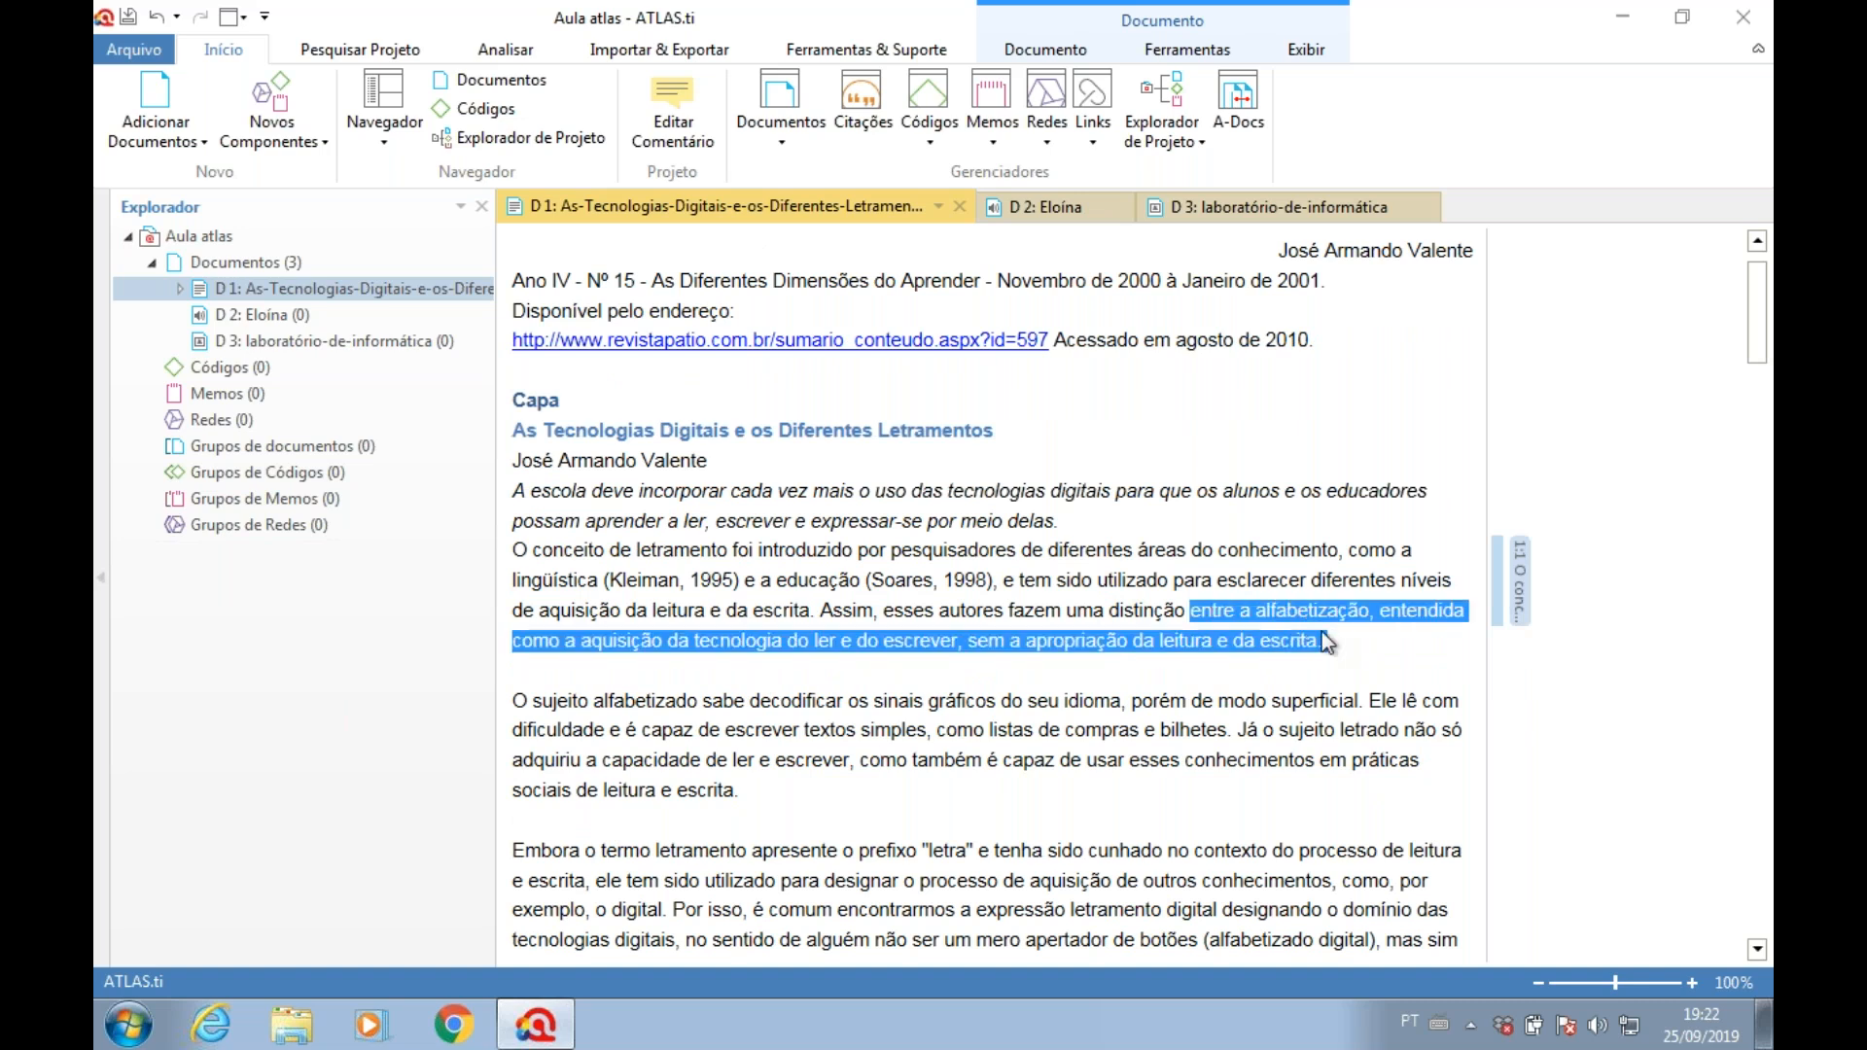
pyautogui.rightClick(1253, 626)
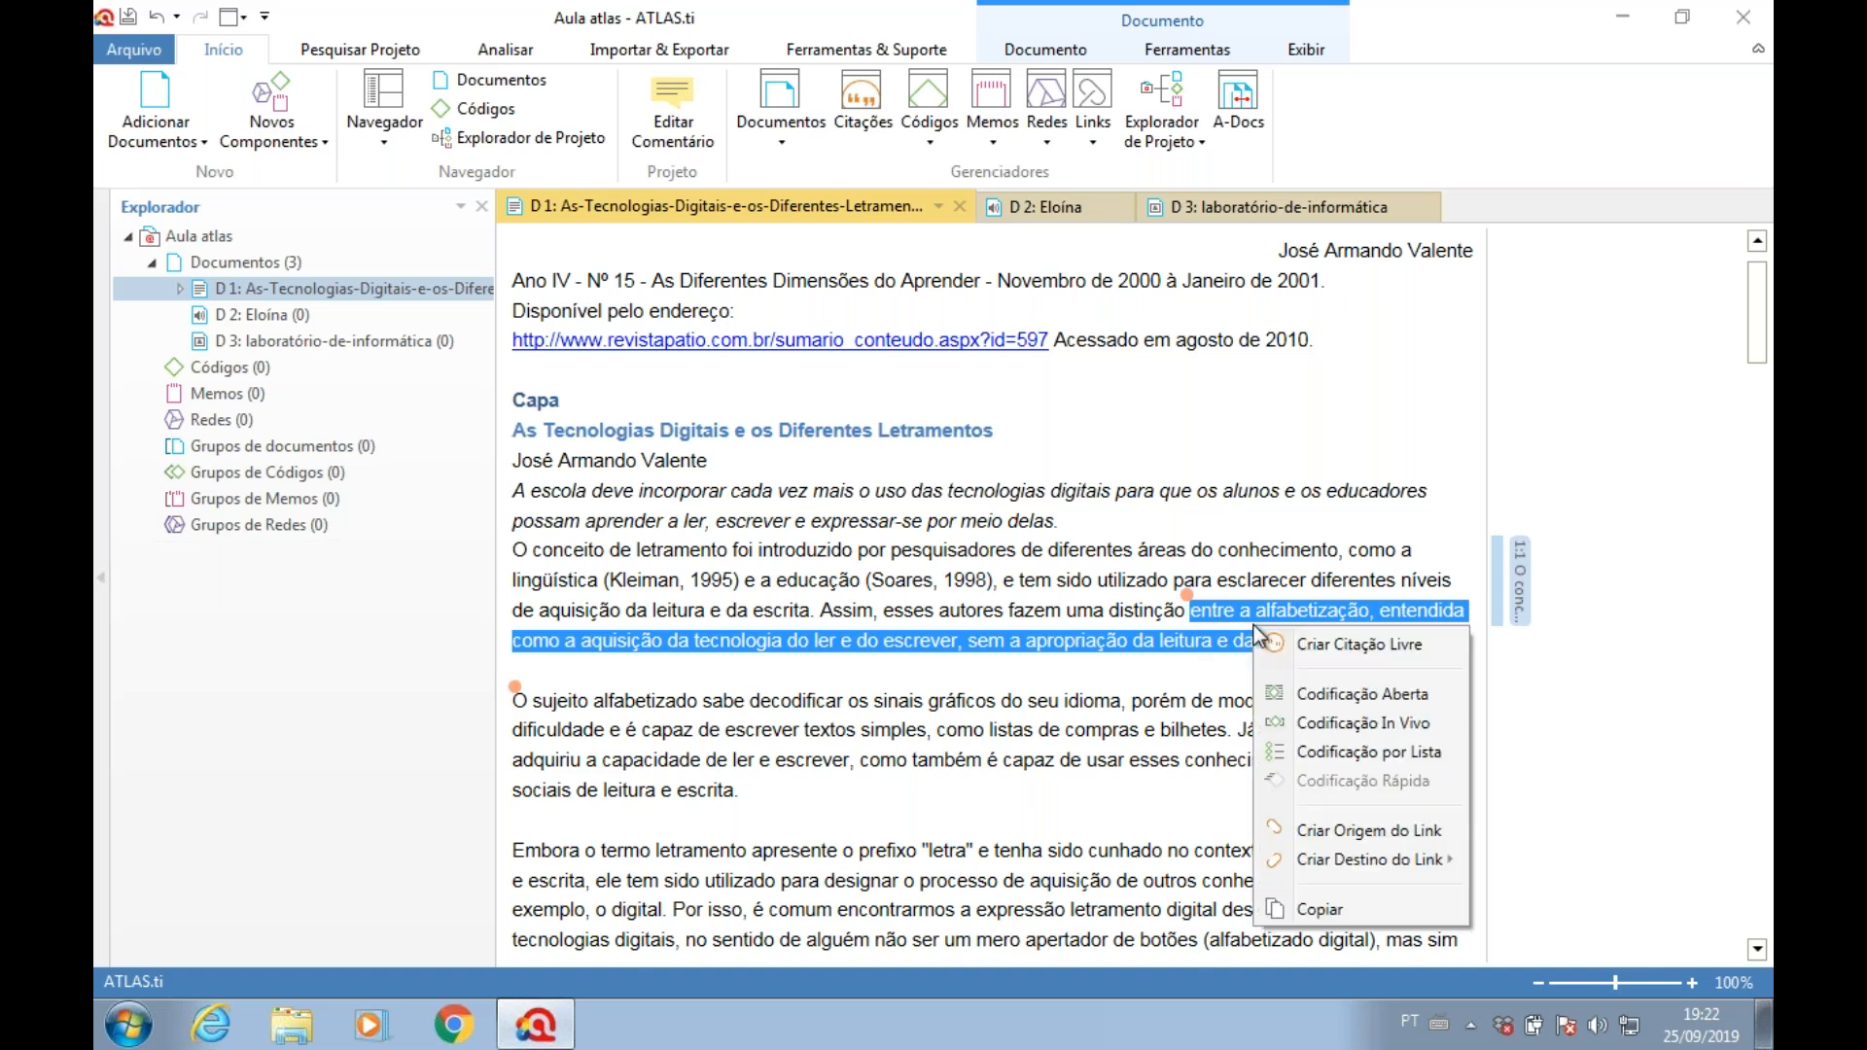
pyautogui.click(1335, 647)
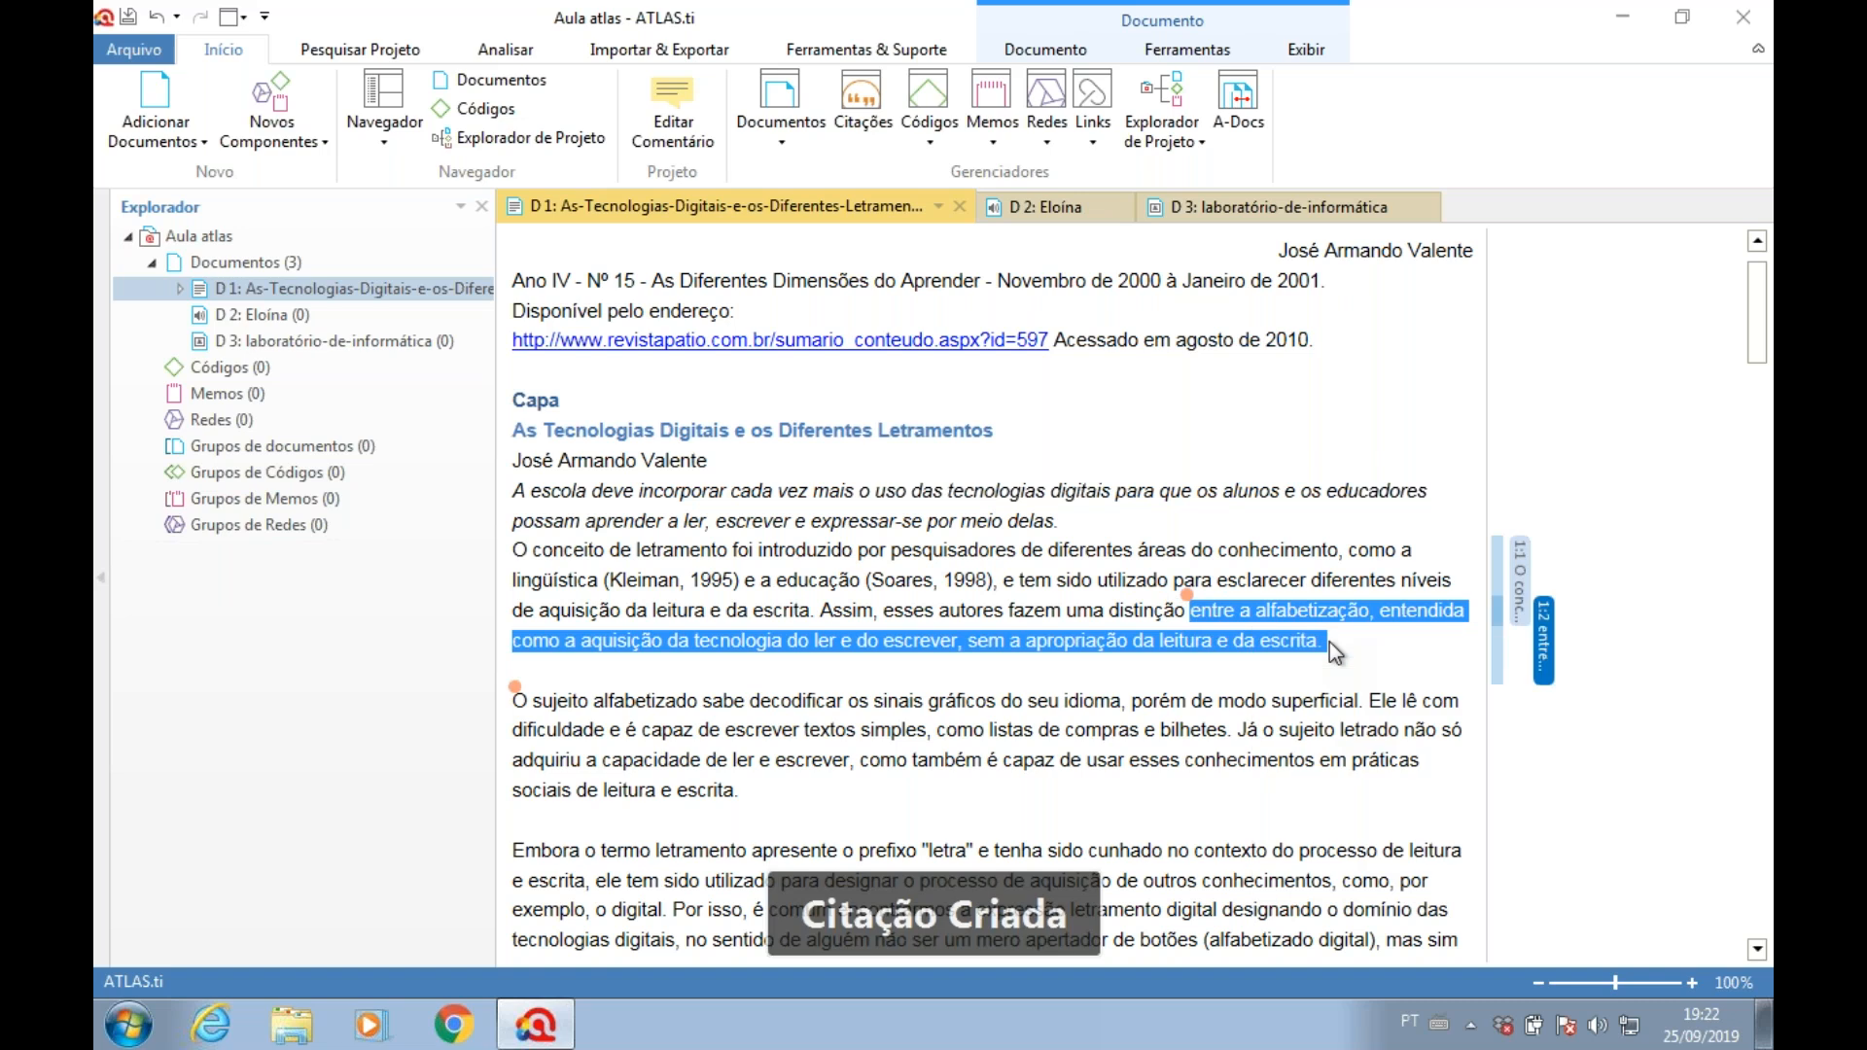
pyautogui.moveTo(496, 444); pyautogui.dragTo(779, 415)
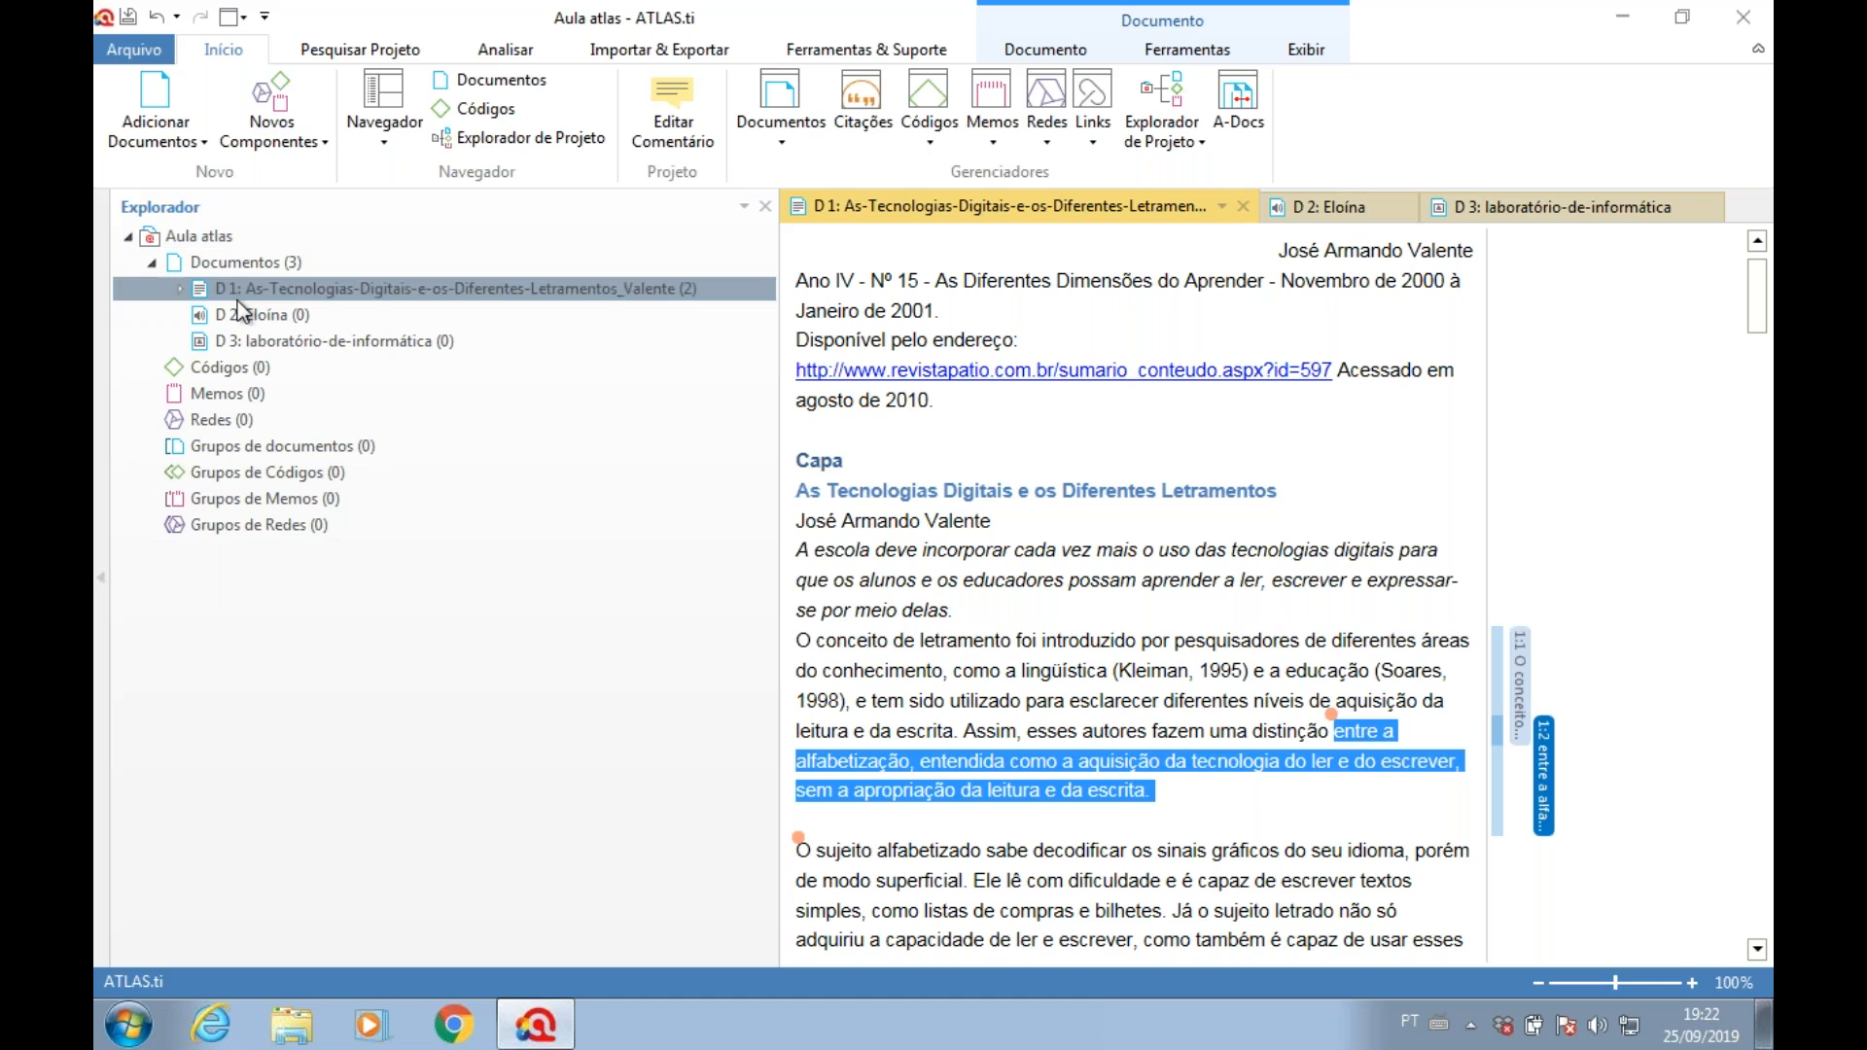
# - List the quotations under document D 1 in the project tree and narrow the tree to widen the document text
pyautogui.click(180, 289)
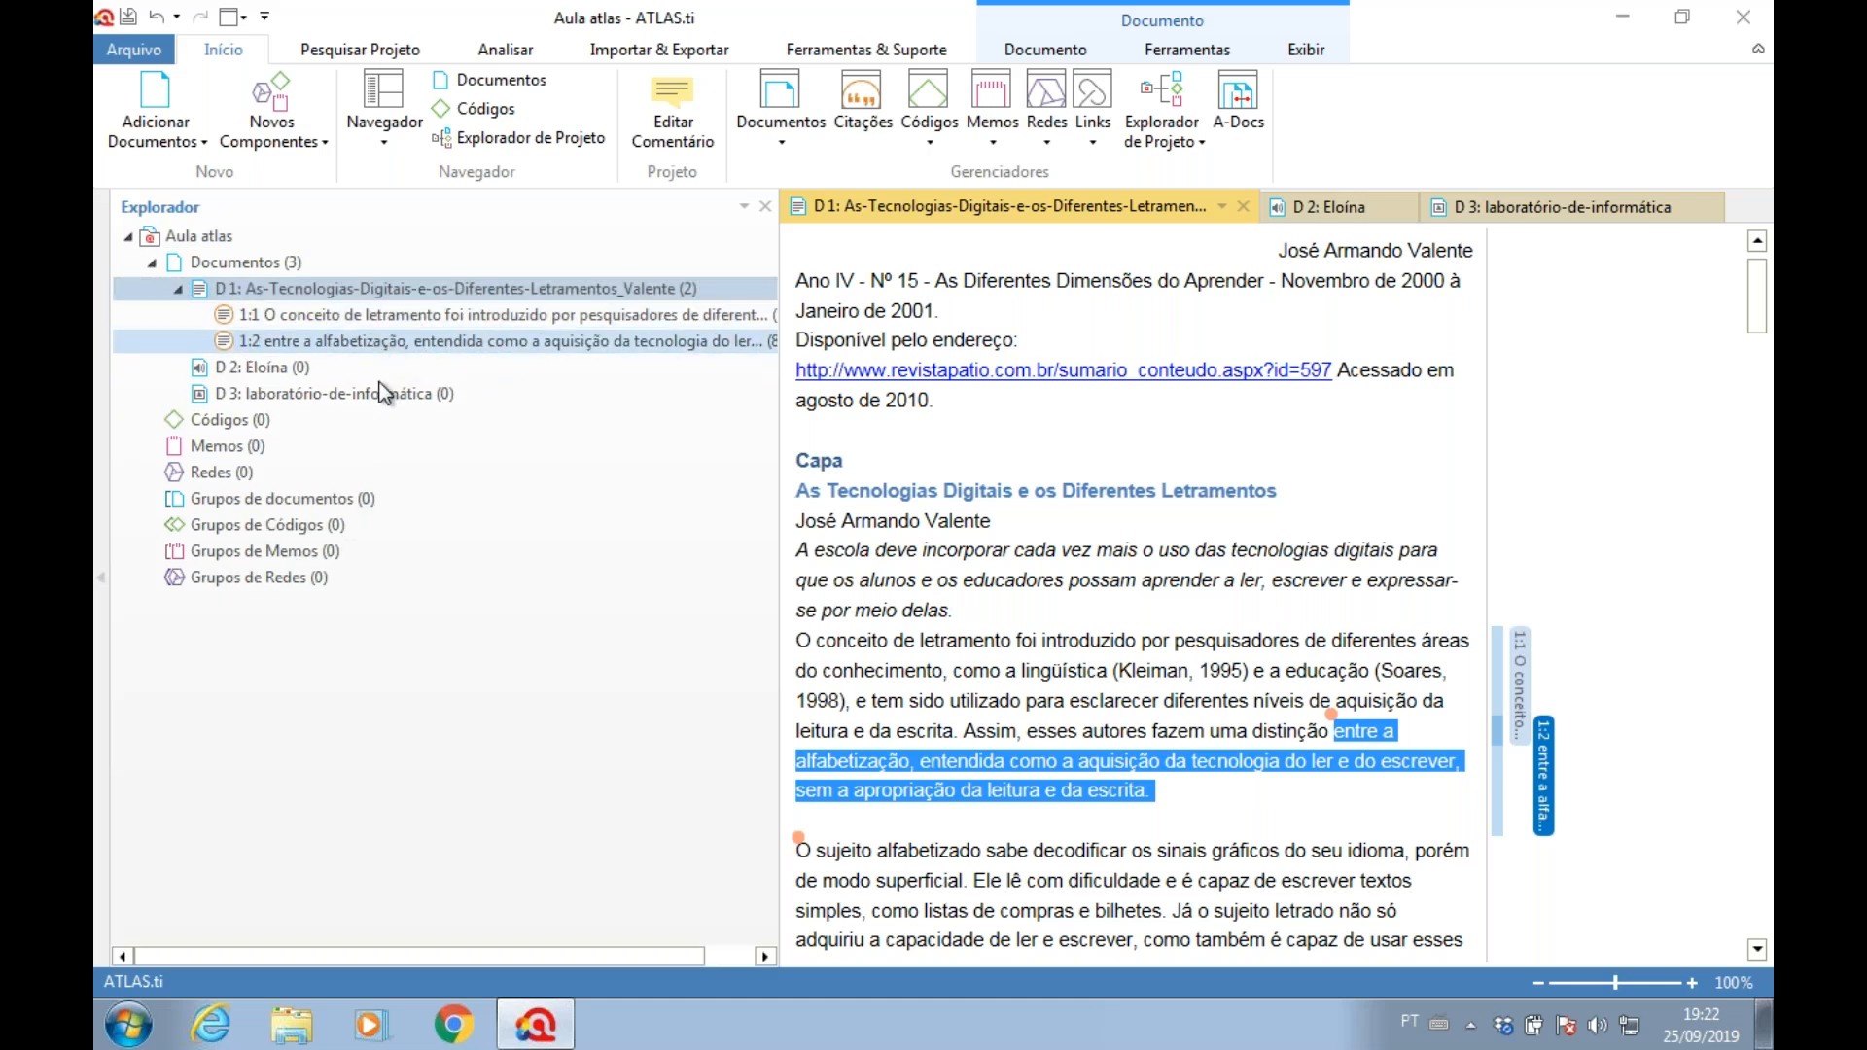
pyautogui.moveTo(778, 446); pyautogui.dragTo(416, 453)
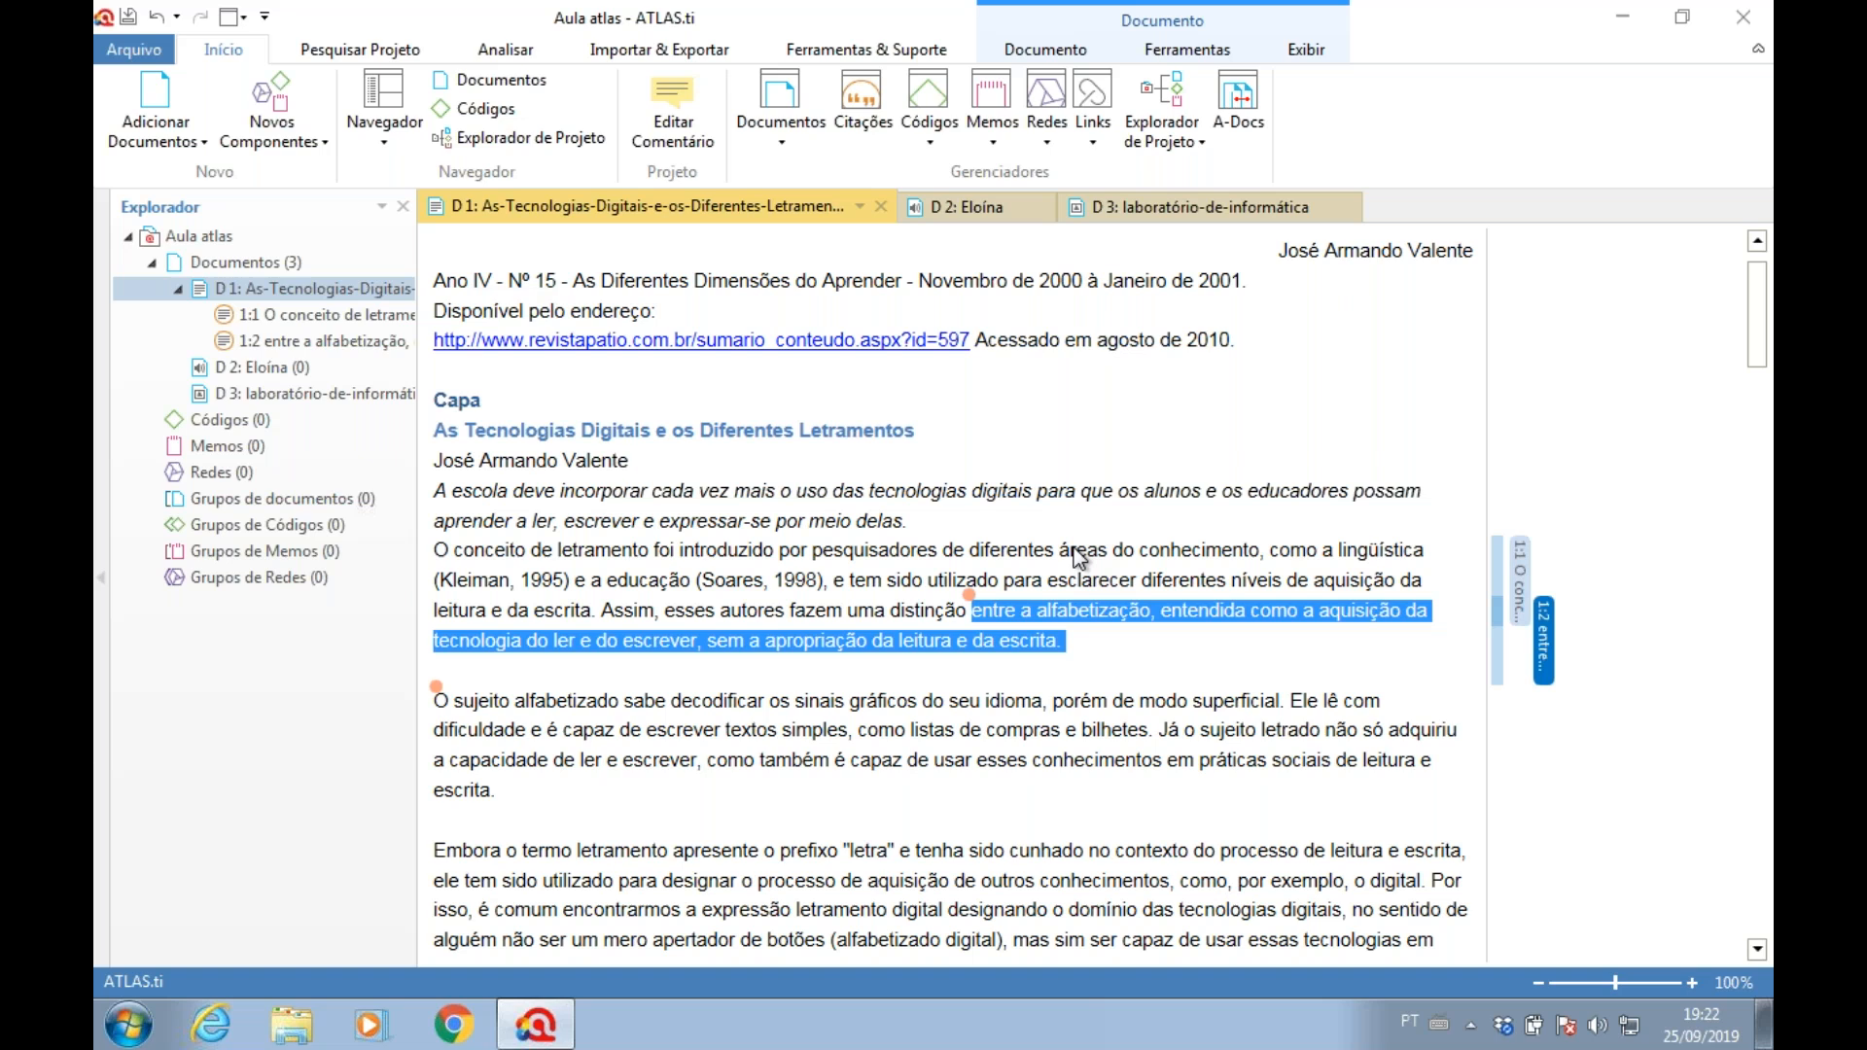
# - Create a free quotation in D 1 from "Primeiro, a expansão da comunicação" through "a leitura e a escrita tradicionais"
pyautogui.scroll(-3, 1176, 661)
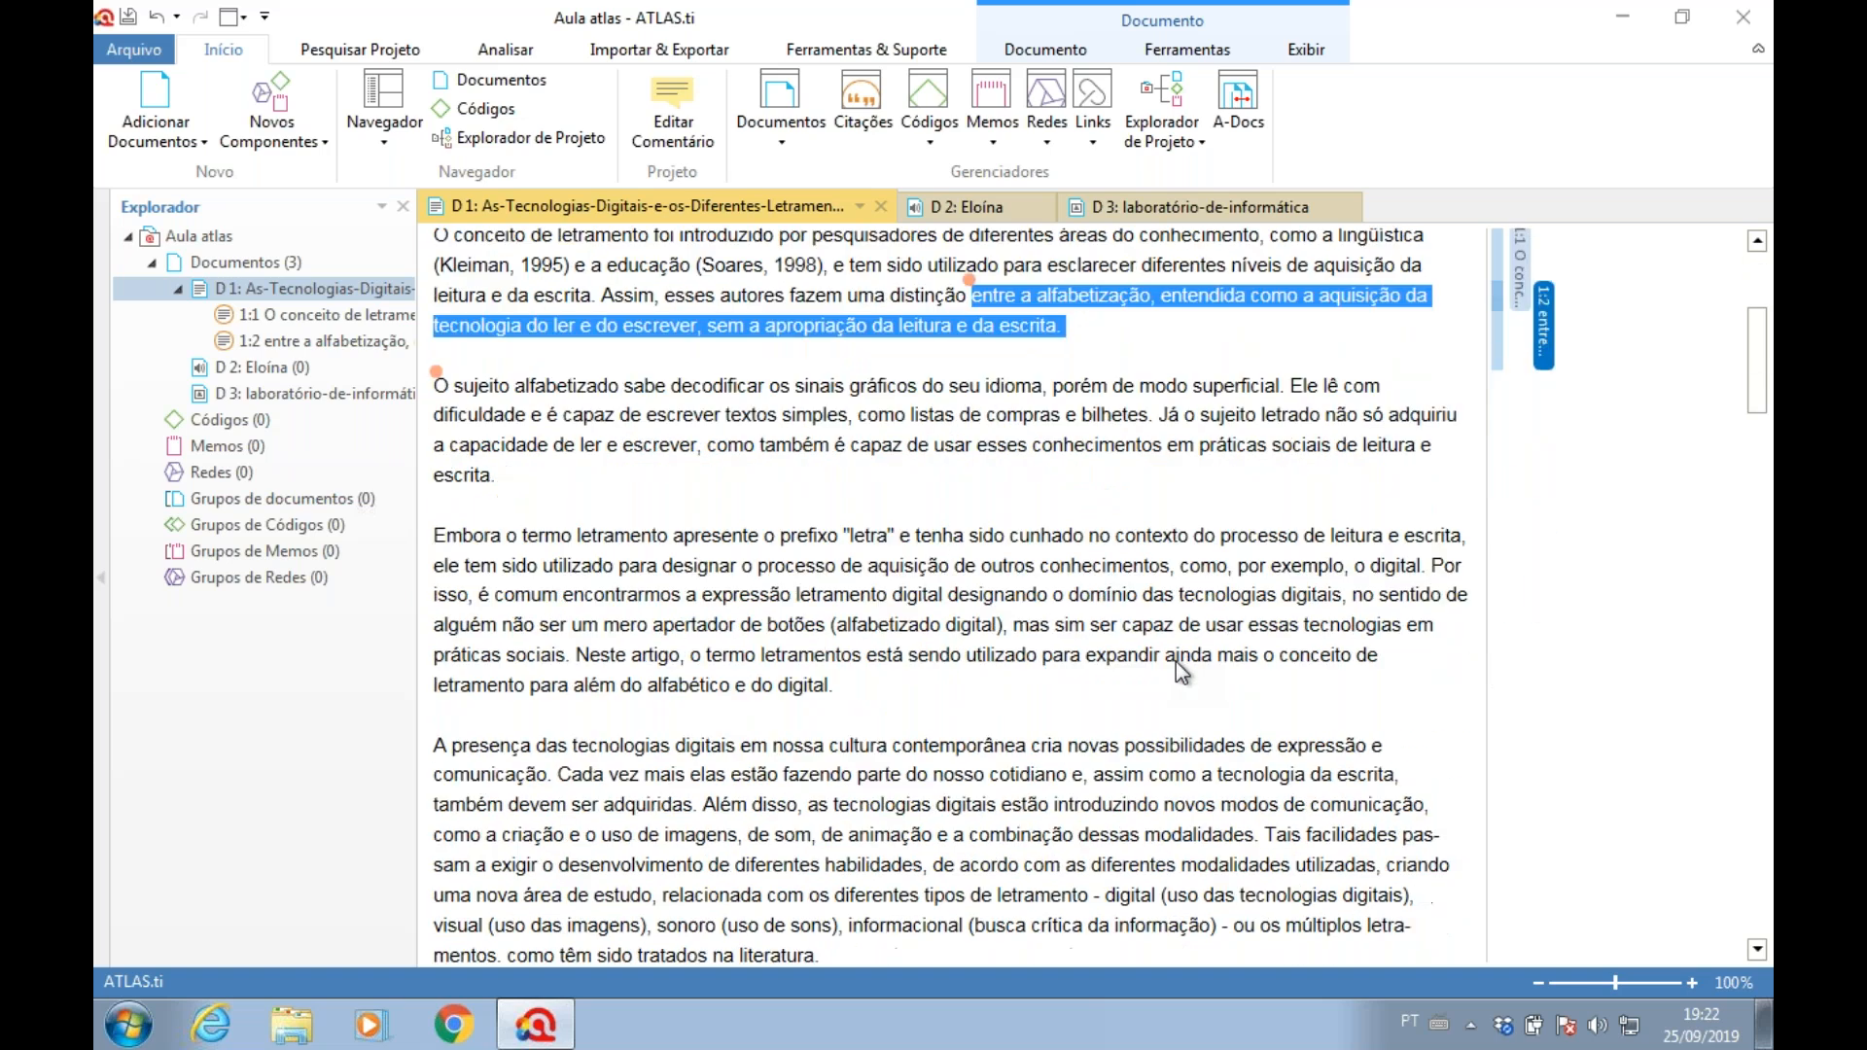
pyautogui.scroll(-2, 1176, 661)
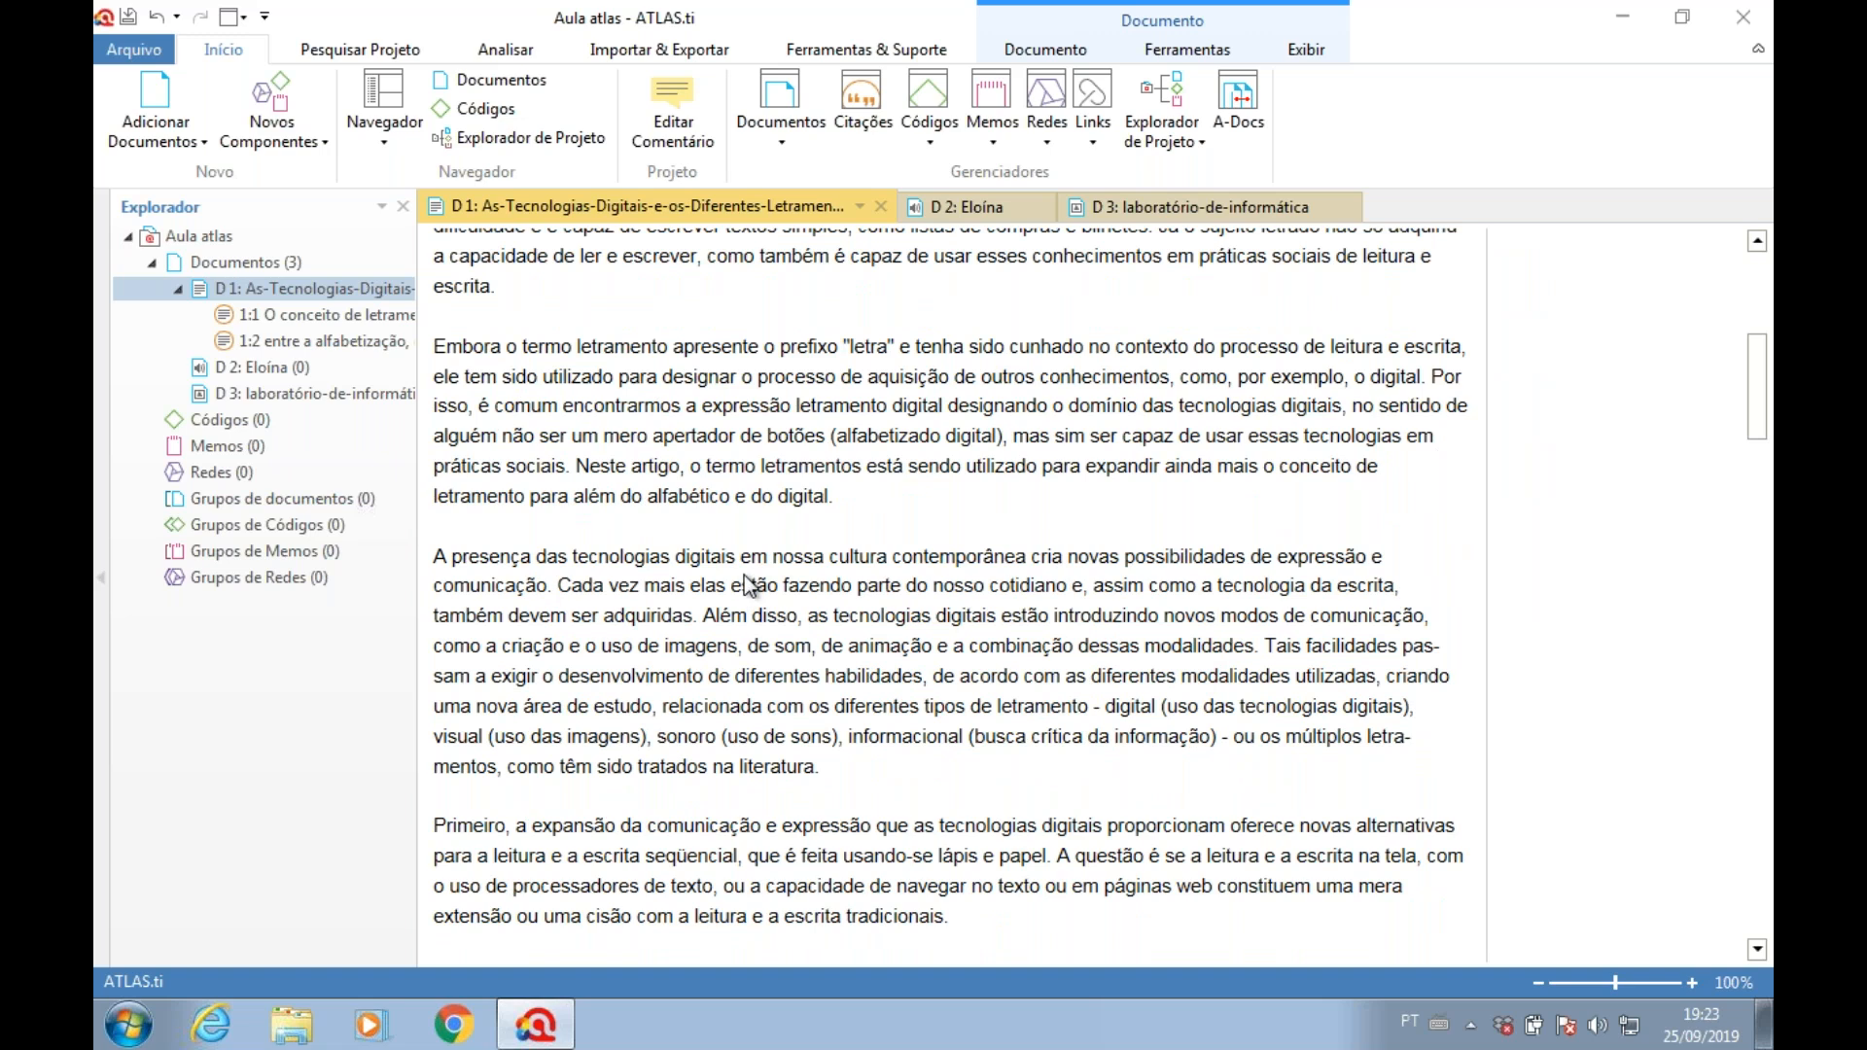
pyautogui.scroll(-3, 749, 583)
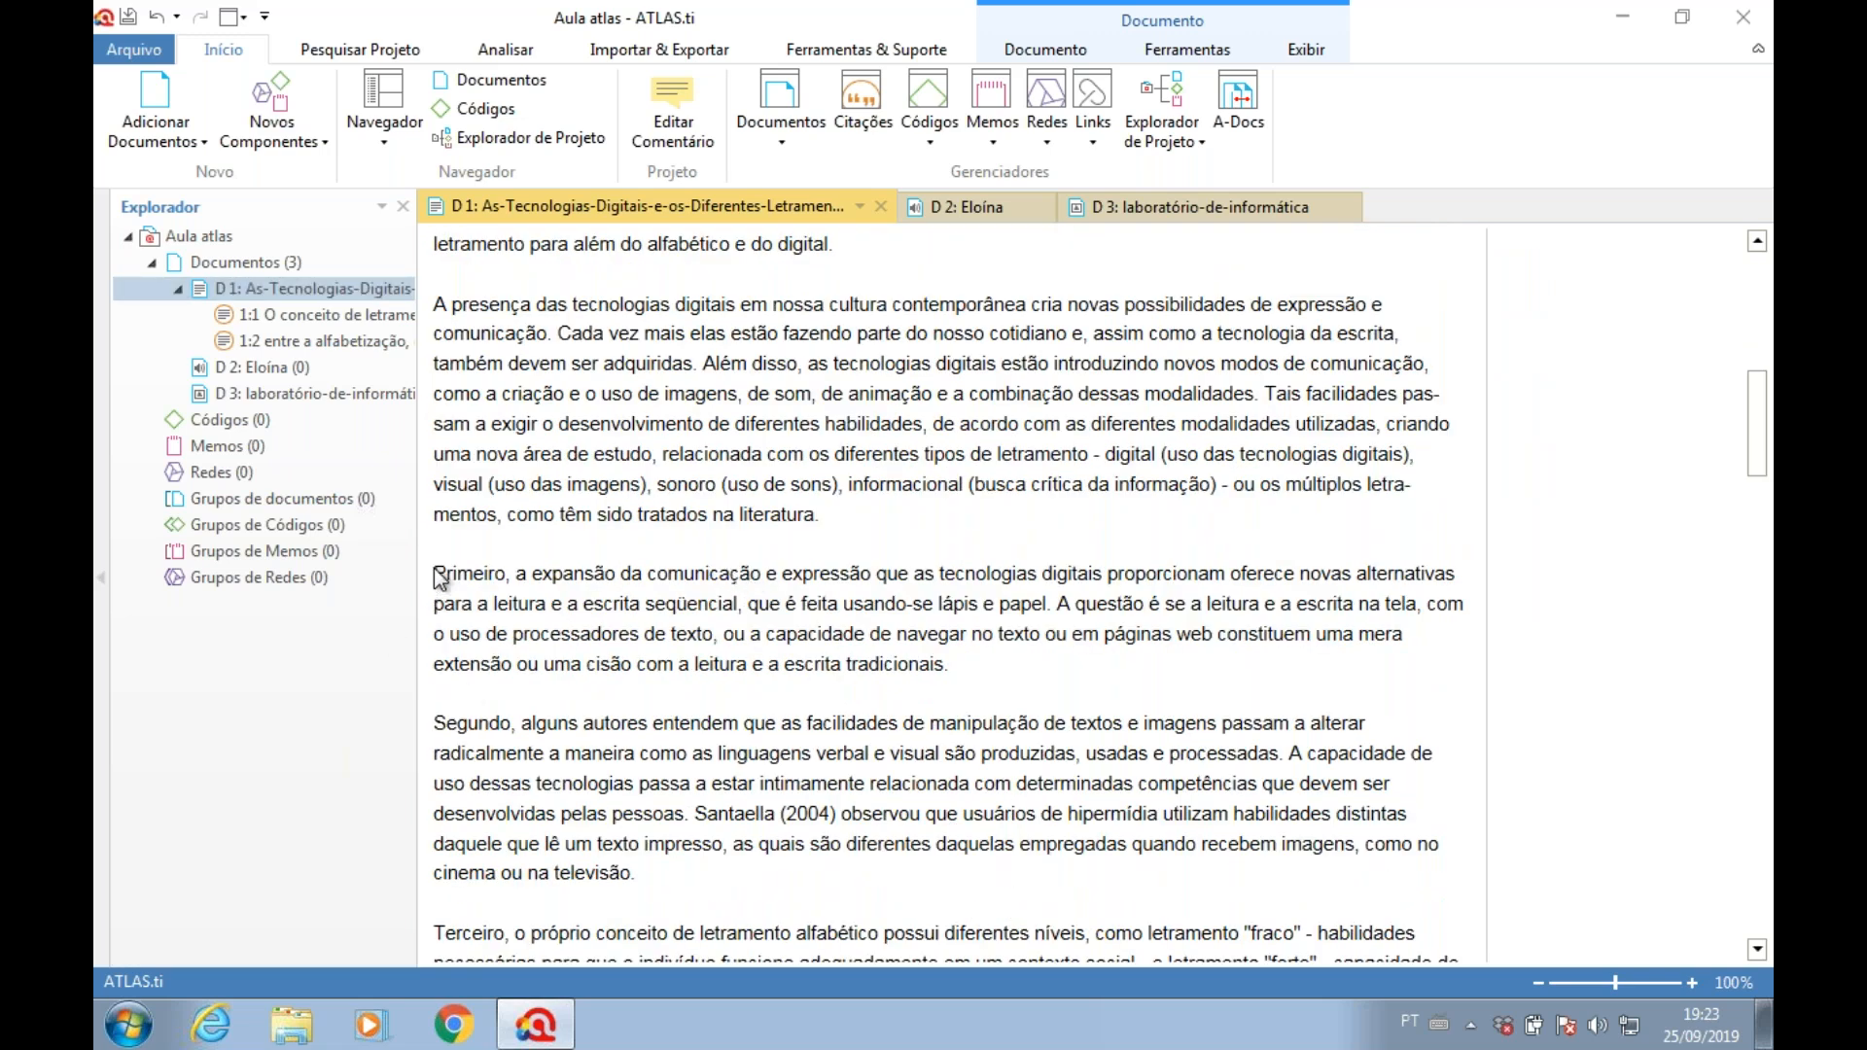
pyautogui.moveTo(455, 577); pyautogui.dragTo(915, 653)
pyautogui.rightClick(865, 617)
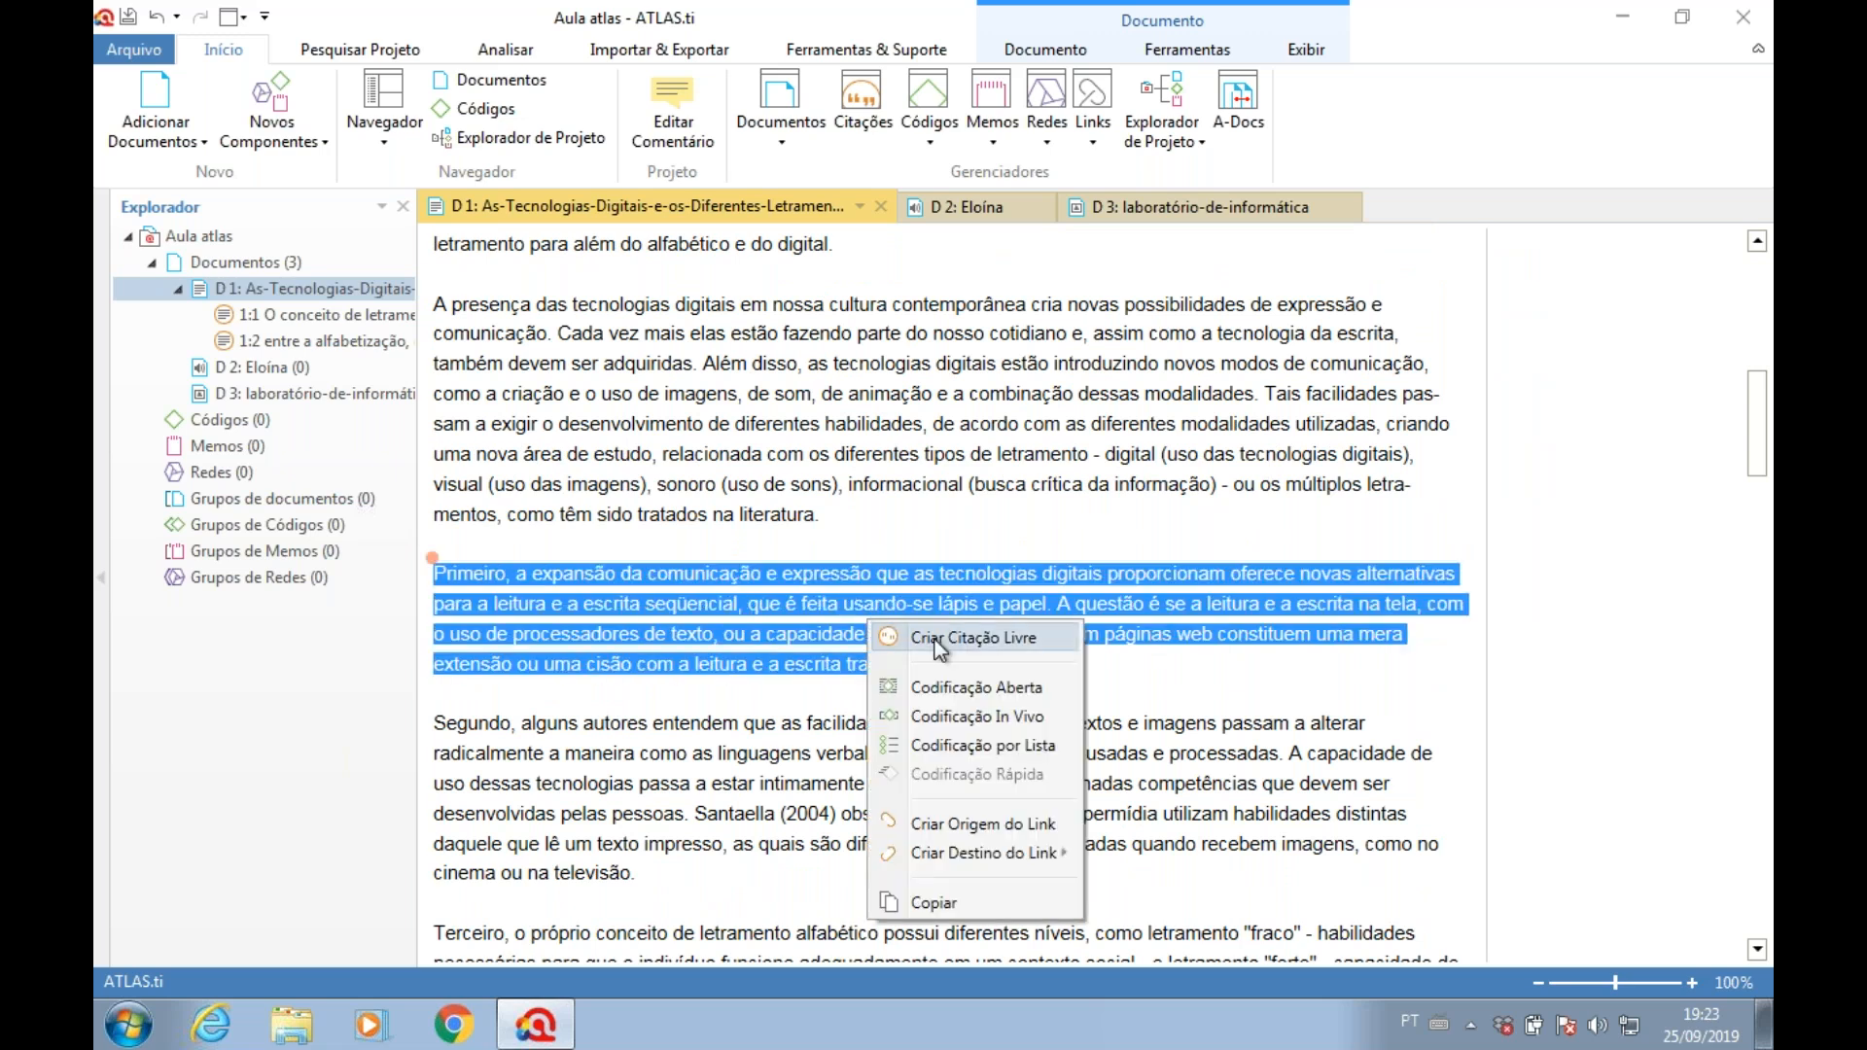
pyautogui.click(932, 640)
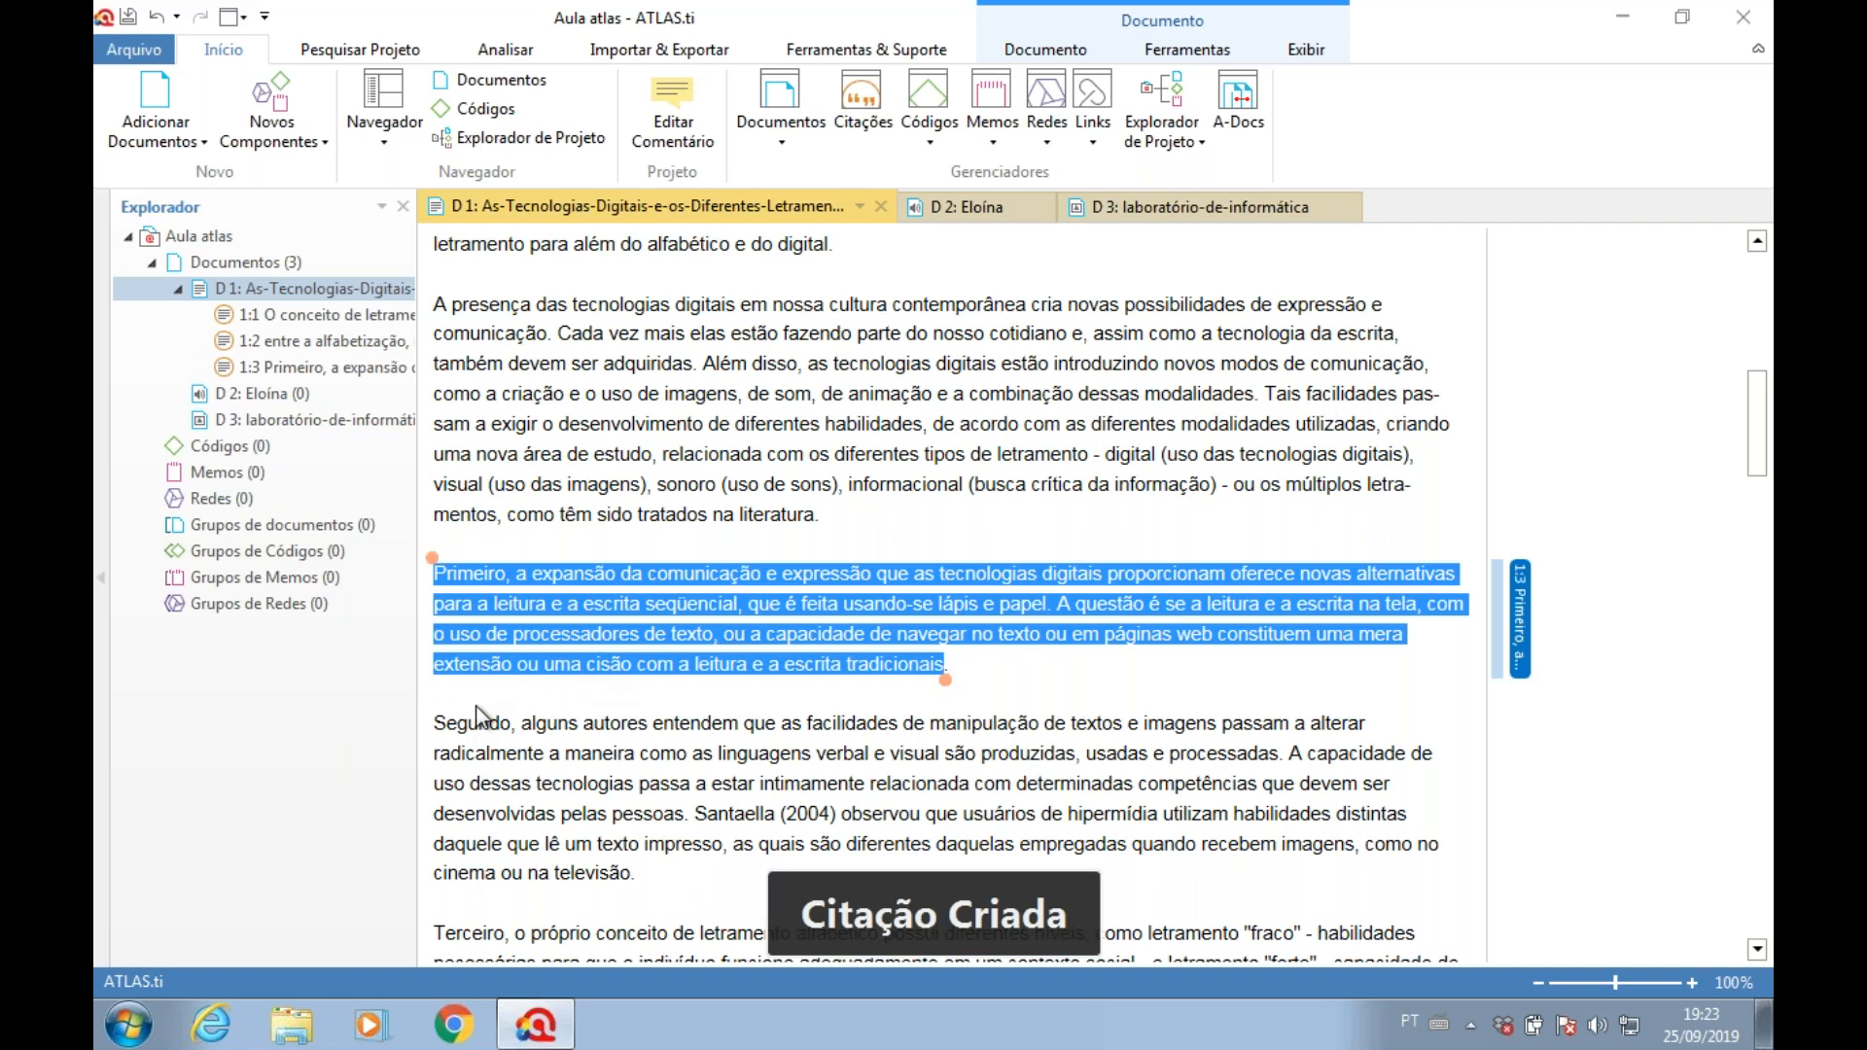
# - Create a free quotation from "Segundo, alguns autores entendem" through "desenvolvidas pelas pessoas"
pyautogui.click(436, 726)
pyautogui.moveTo(482, 745); pyautogui.dragTo(669, 811)
pyautogui.rightClick(673, 784)
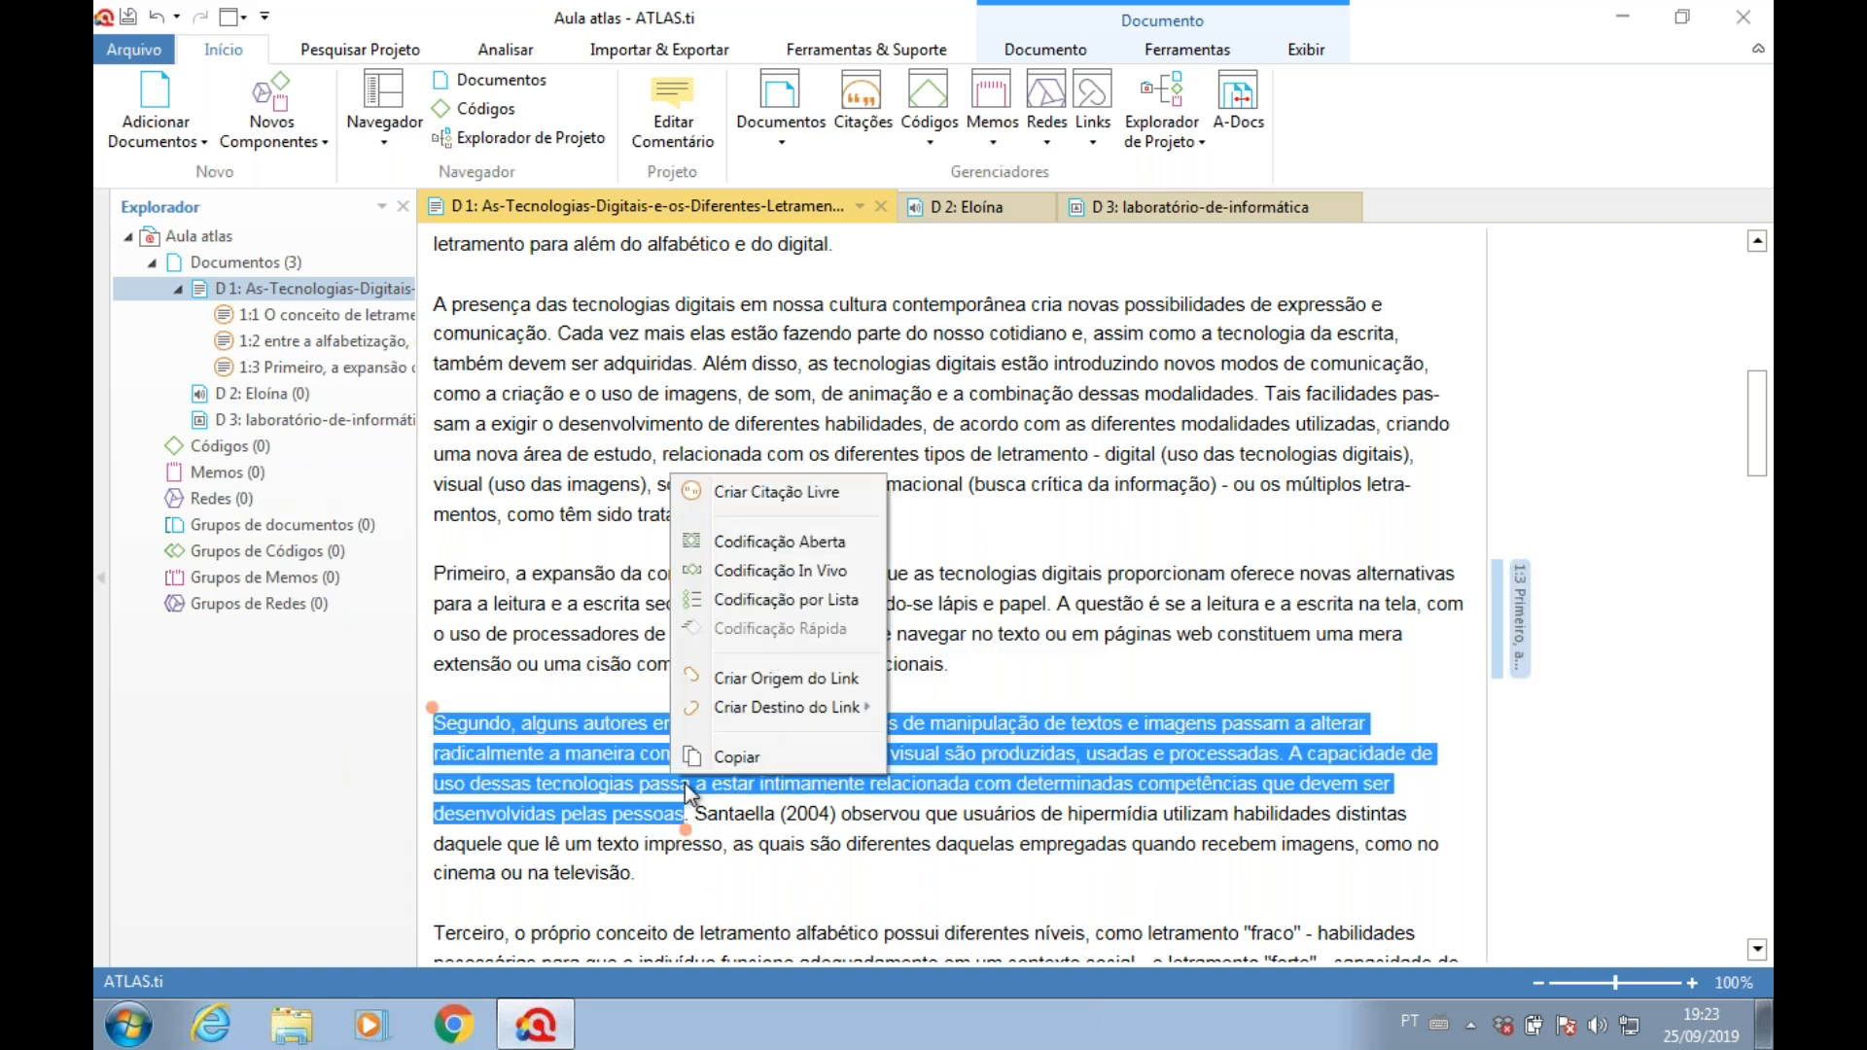
pyautogui.click(706, 494)
# - Create a free quotation from "Terceiro, o próprio conceito de letramento" through "como propôs Paulo Freire."
pyautogui.scroll(-3, 605, 588)
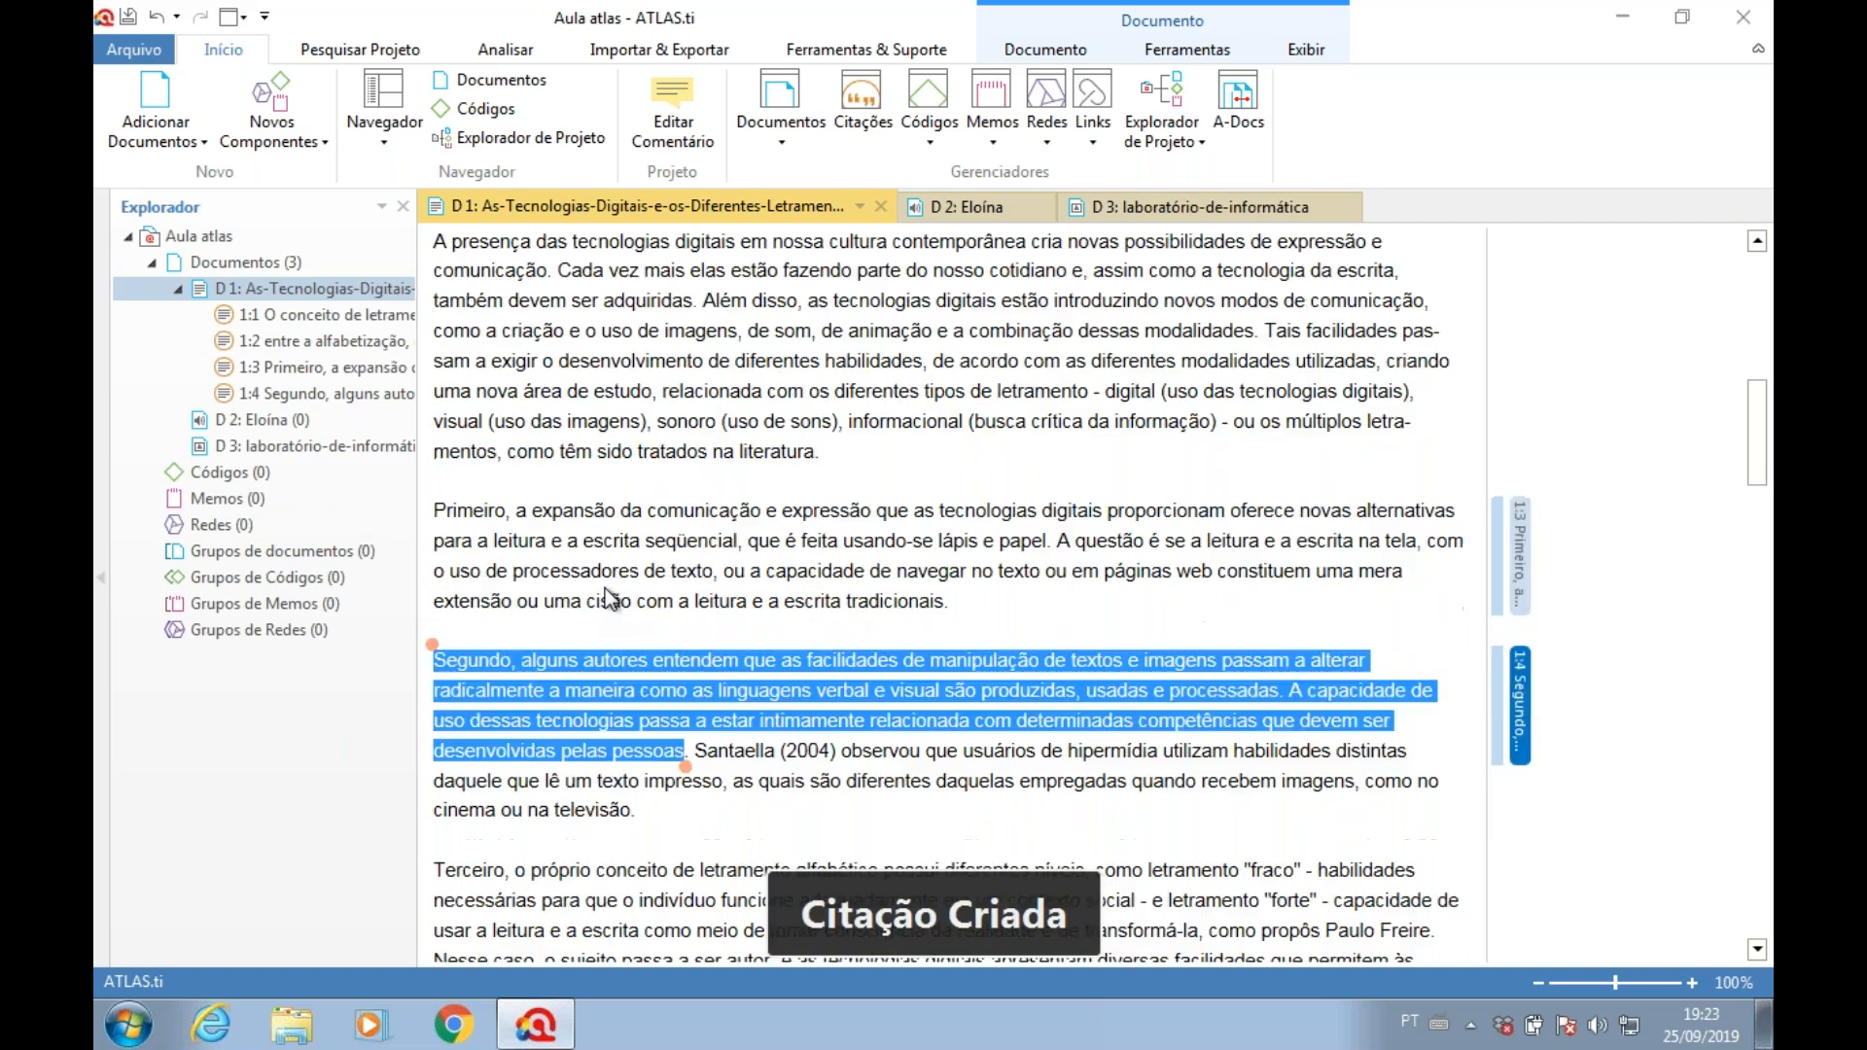
pyautogui.moveTo(434, 618); pyautogui.dragTo(1484, 686)
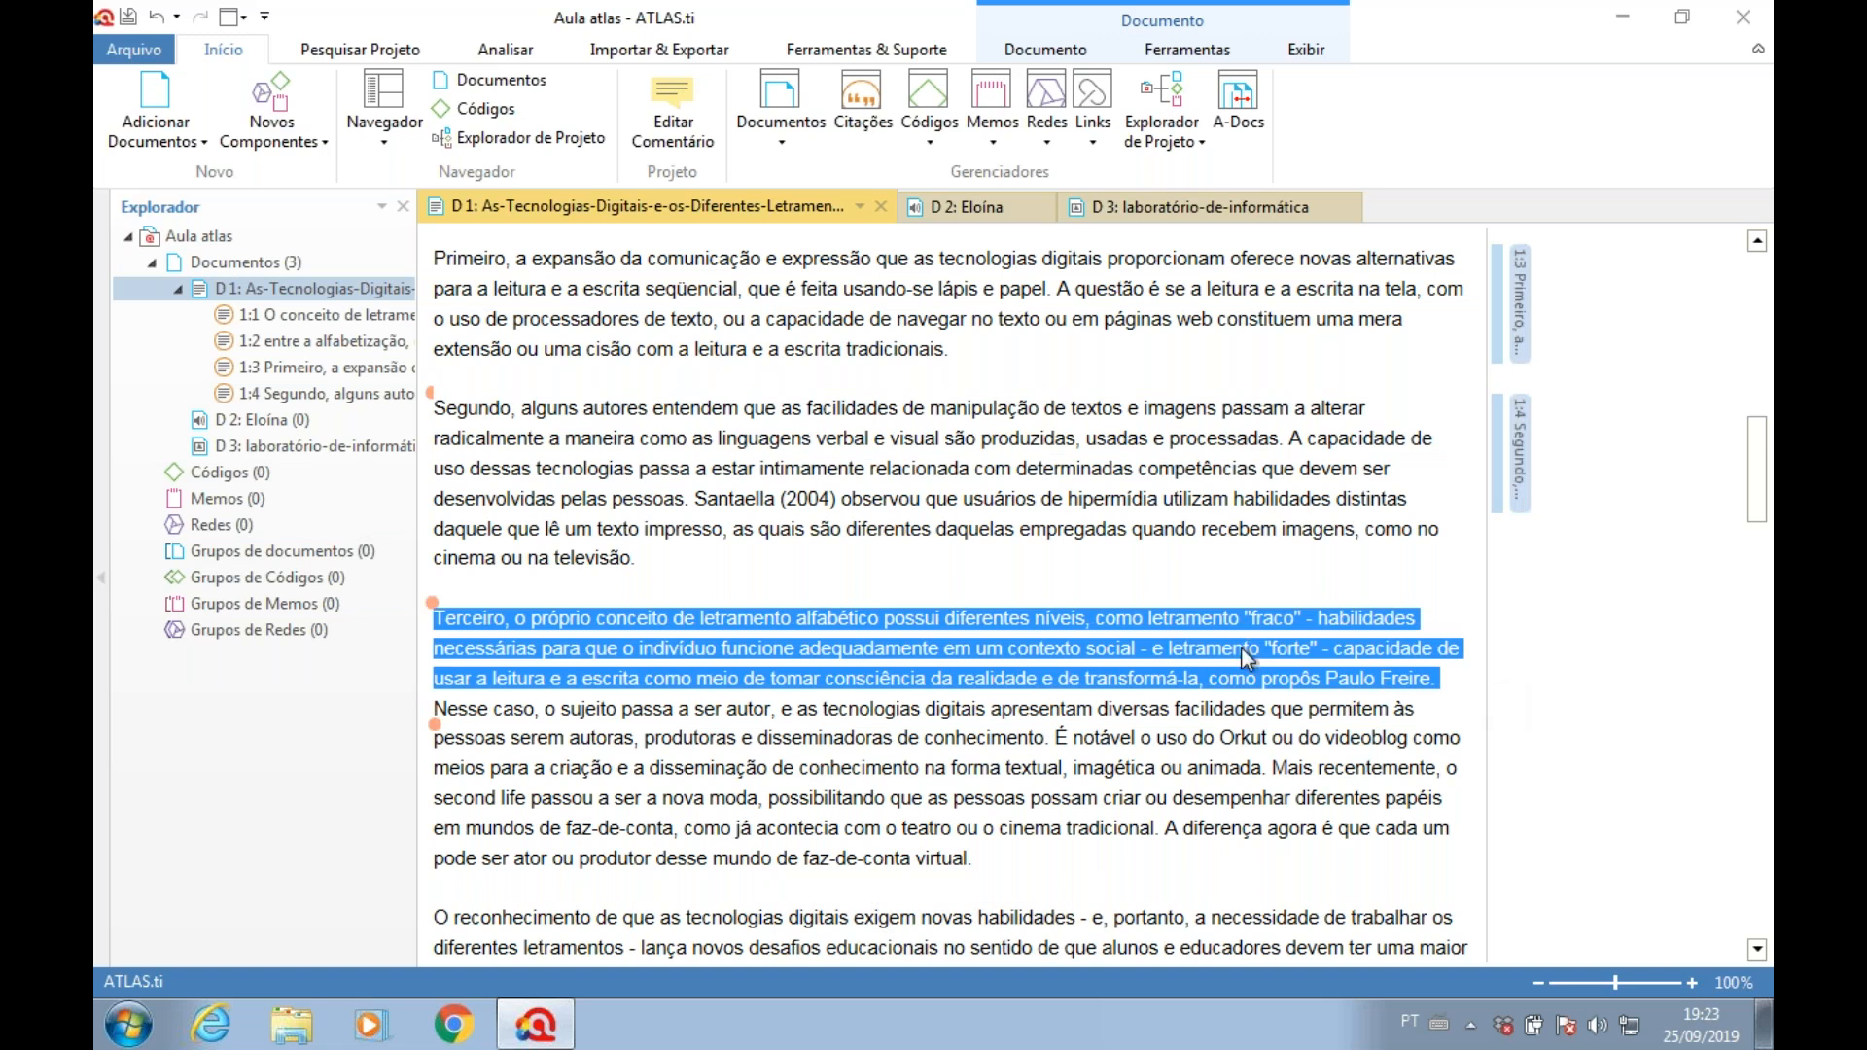
pyautogui.rightClick(1245, 650)
pyautogui.click(1374, 669)
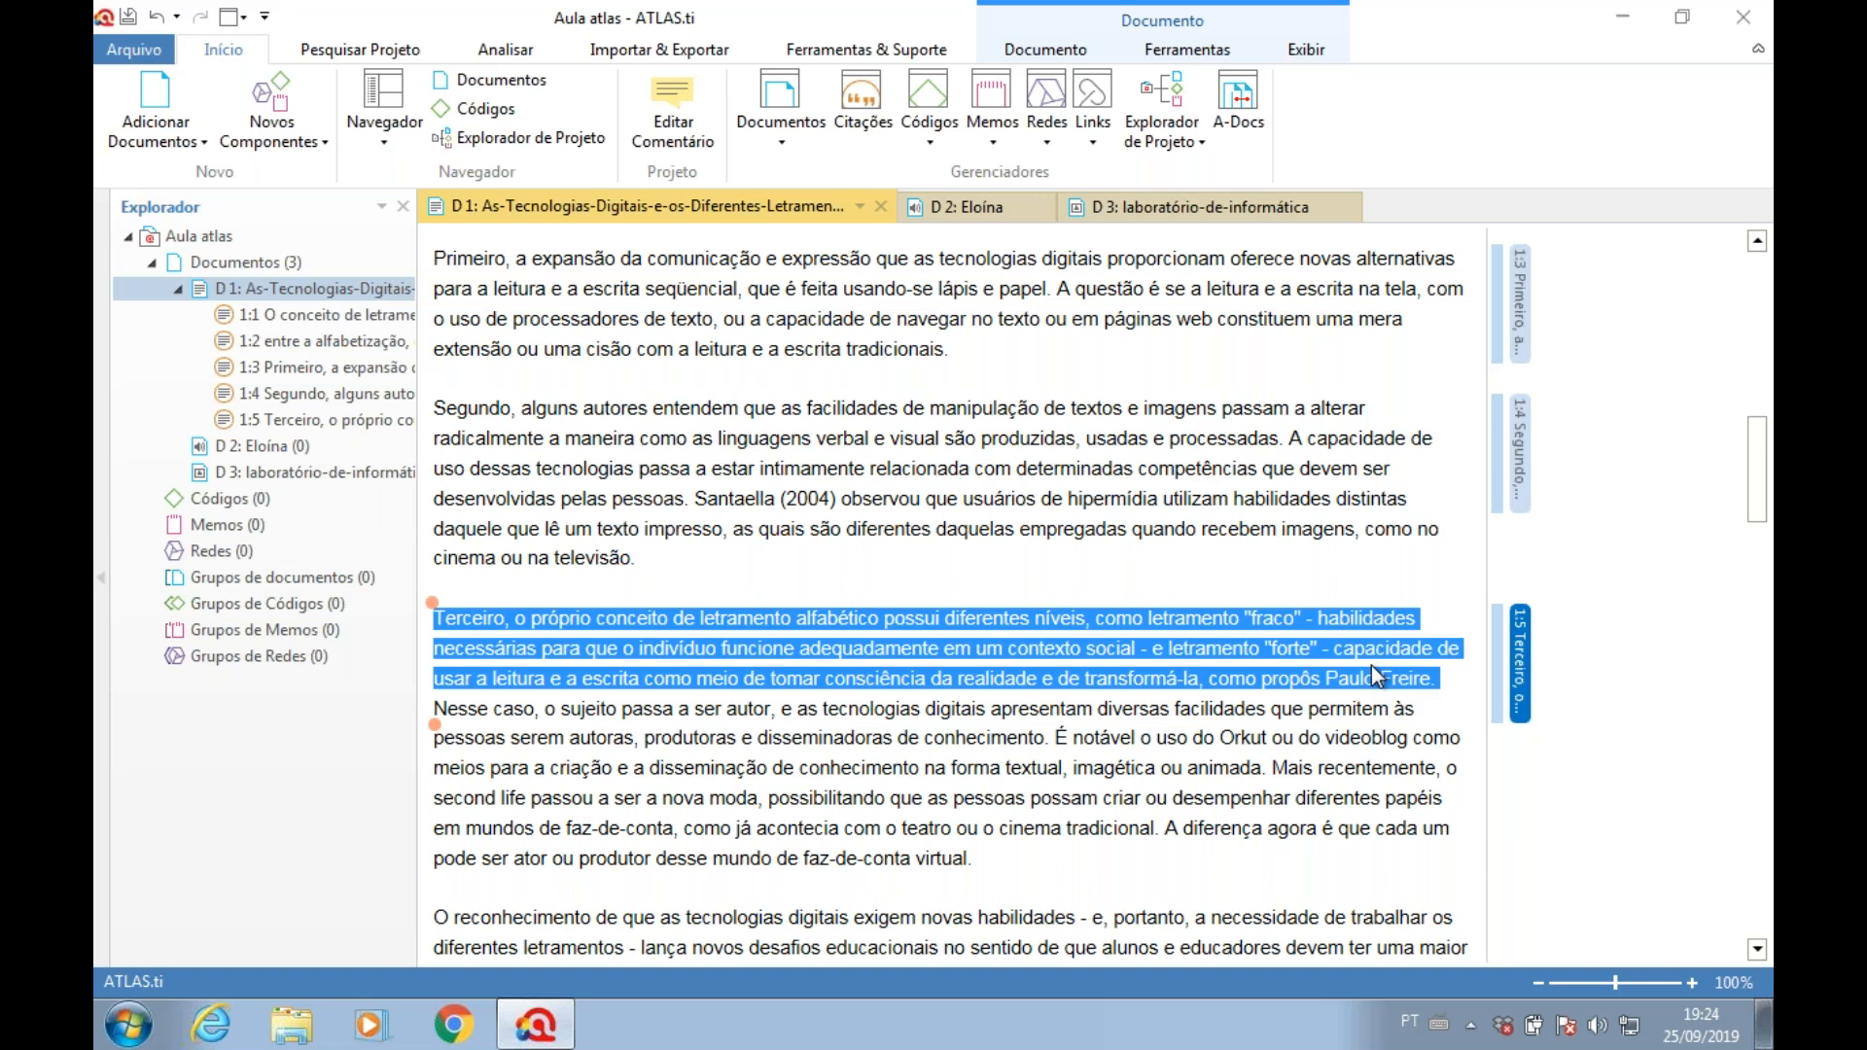
# - Collapse D 1's quotations, open audio document D 2 and play its opening, pausing at about 0:25
pyautogui.click(178, 288)
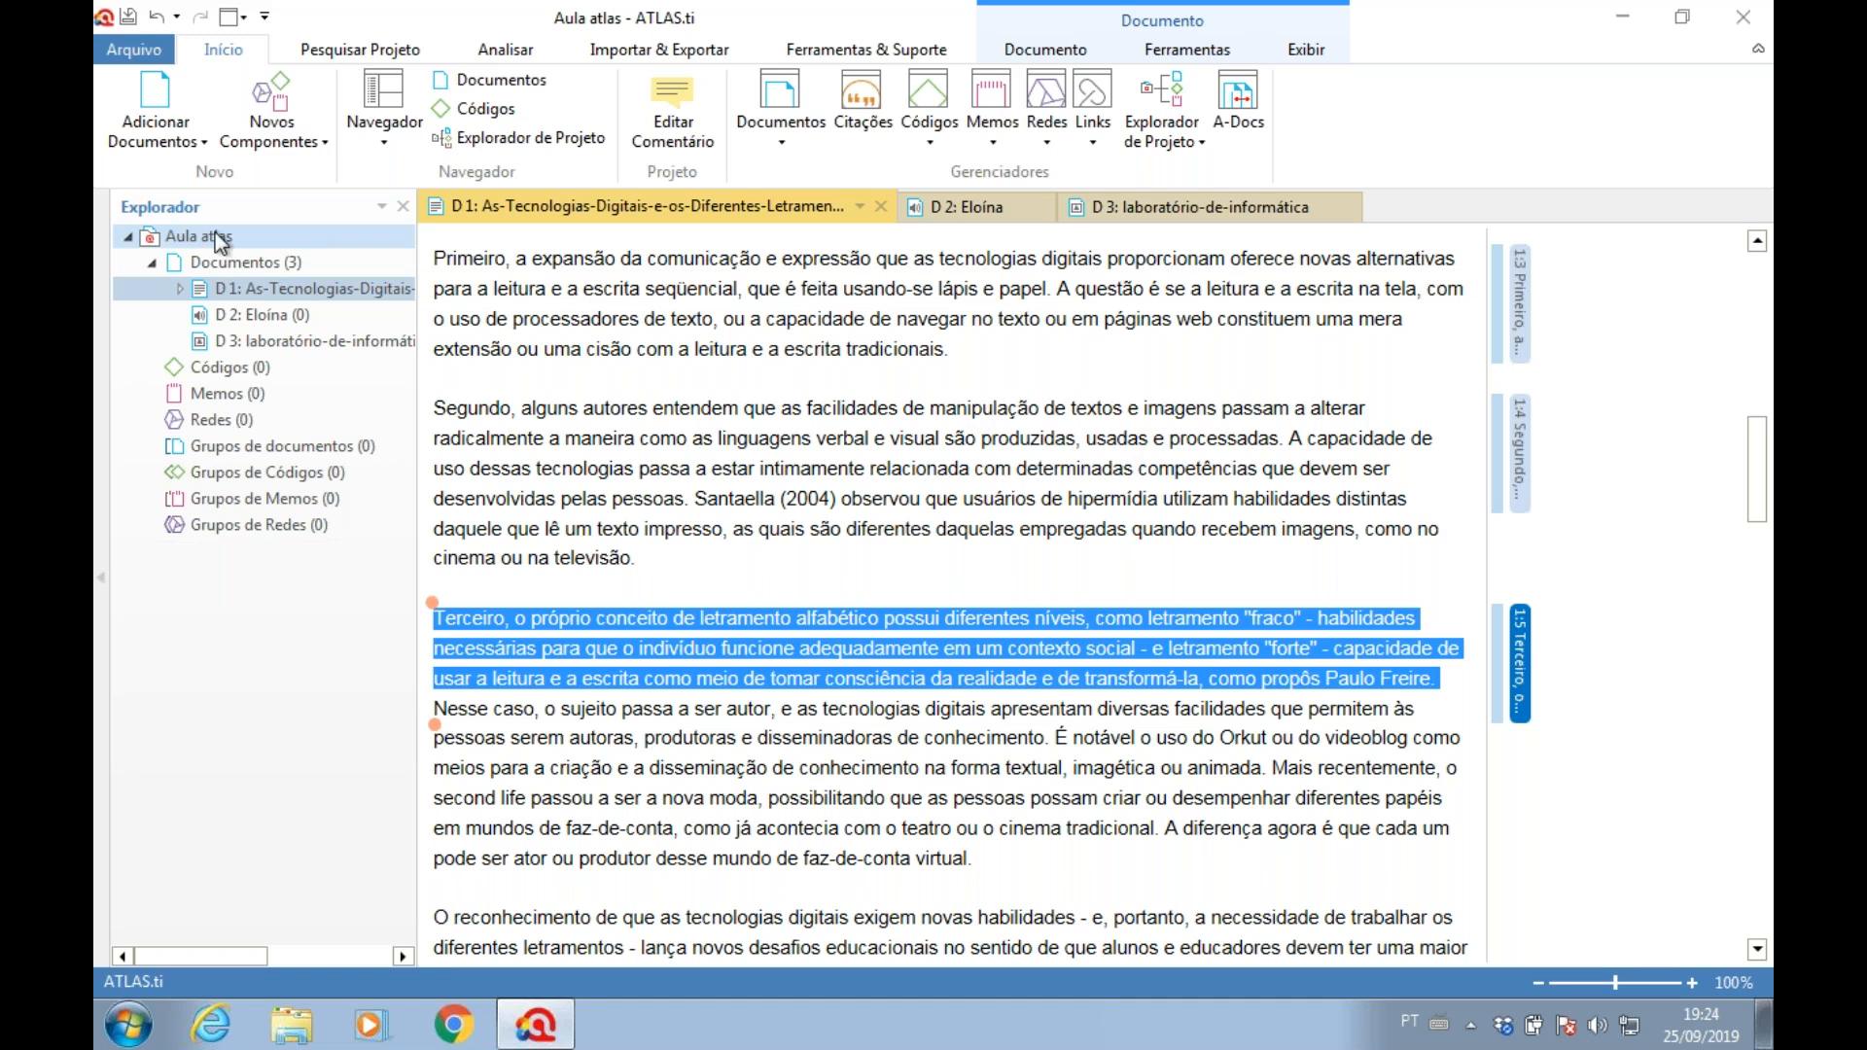
pyautogui.click(260, 317)
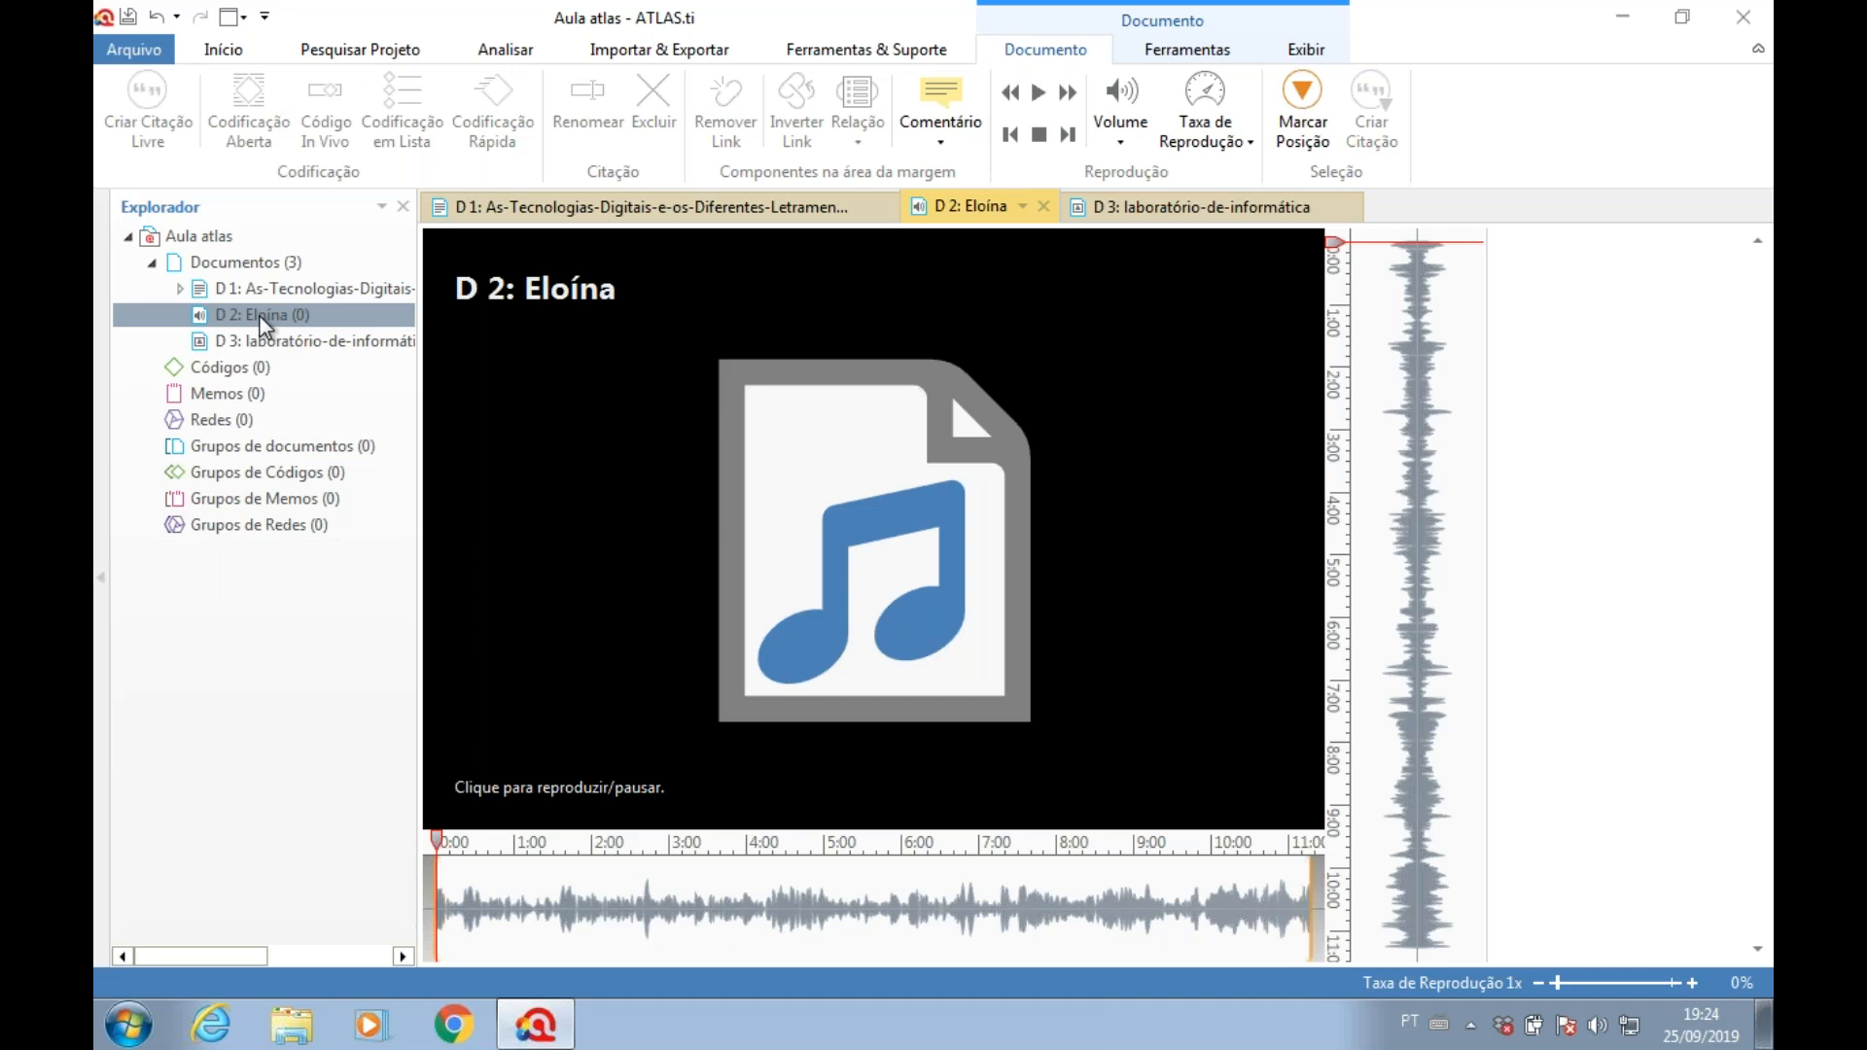
pyautogui.moveTo(914, 324)
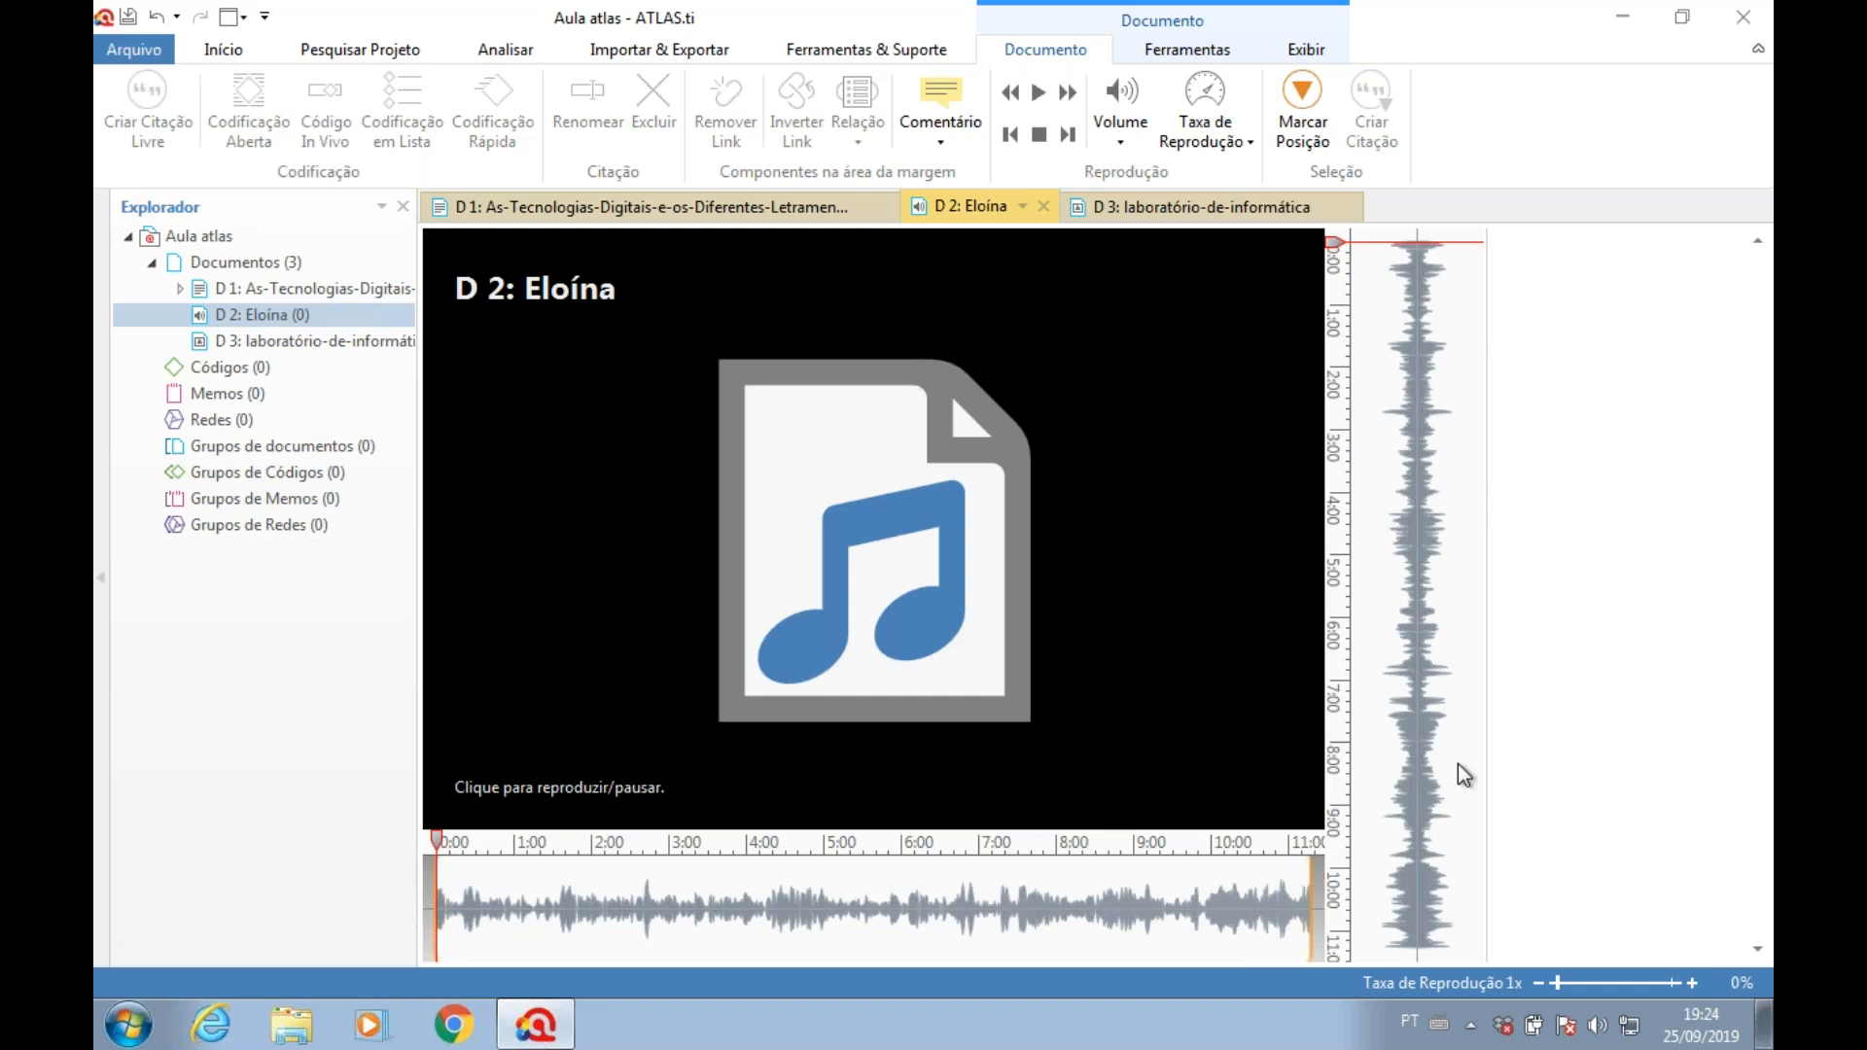
pyautogui.moveTo(989, 720)
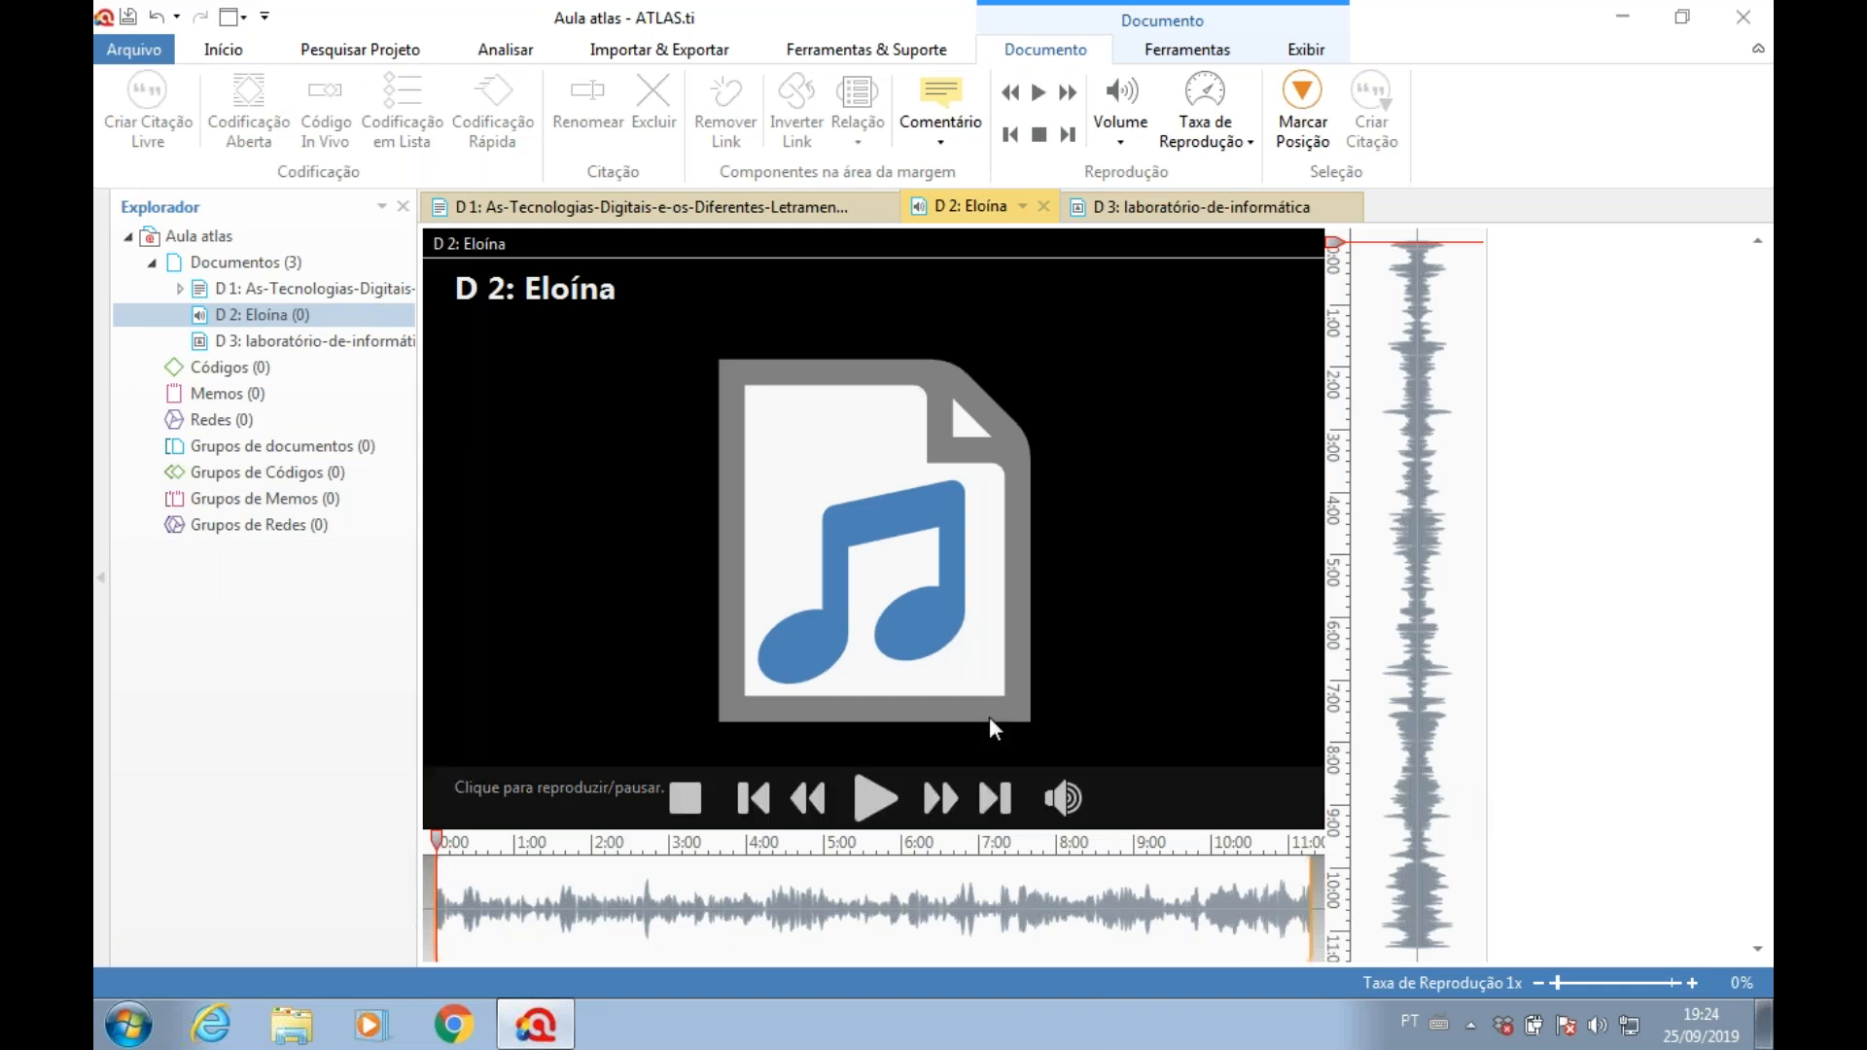
pyautogui.click(874, 803)
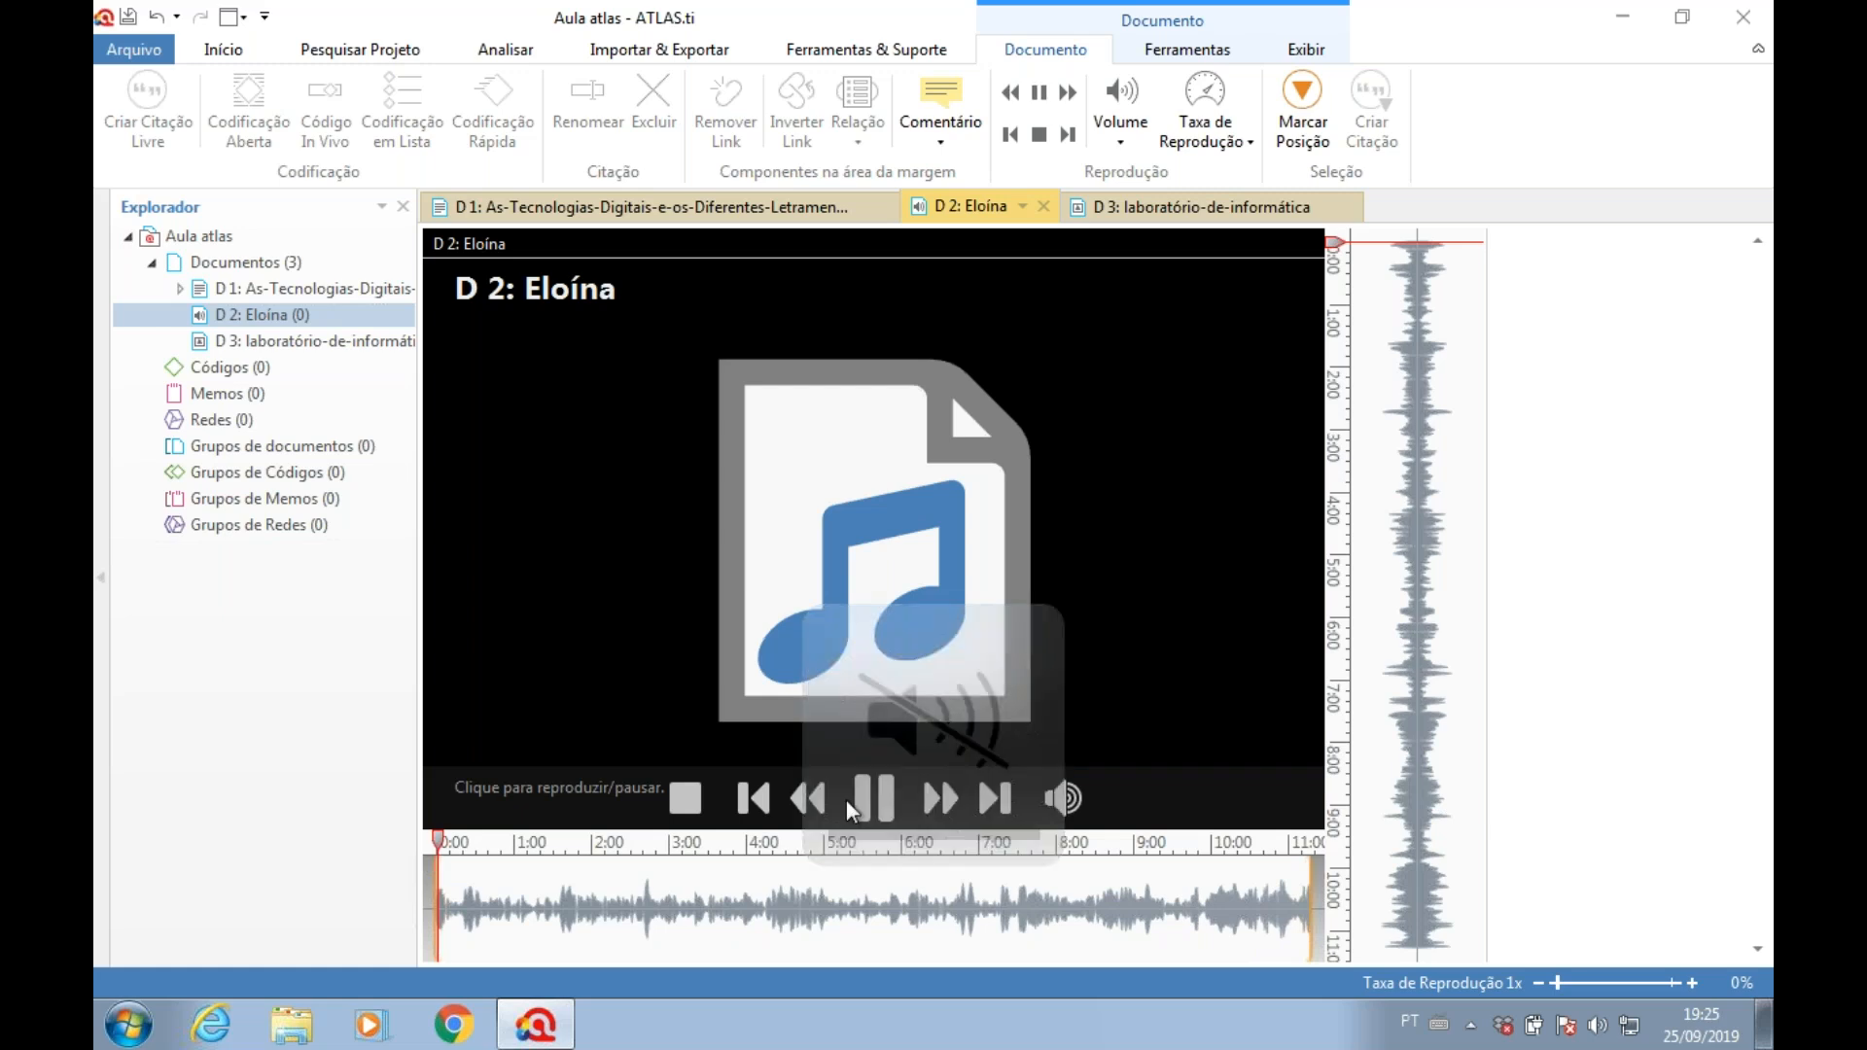
pyautogui.click(887, 811)
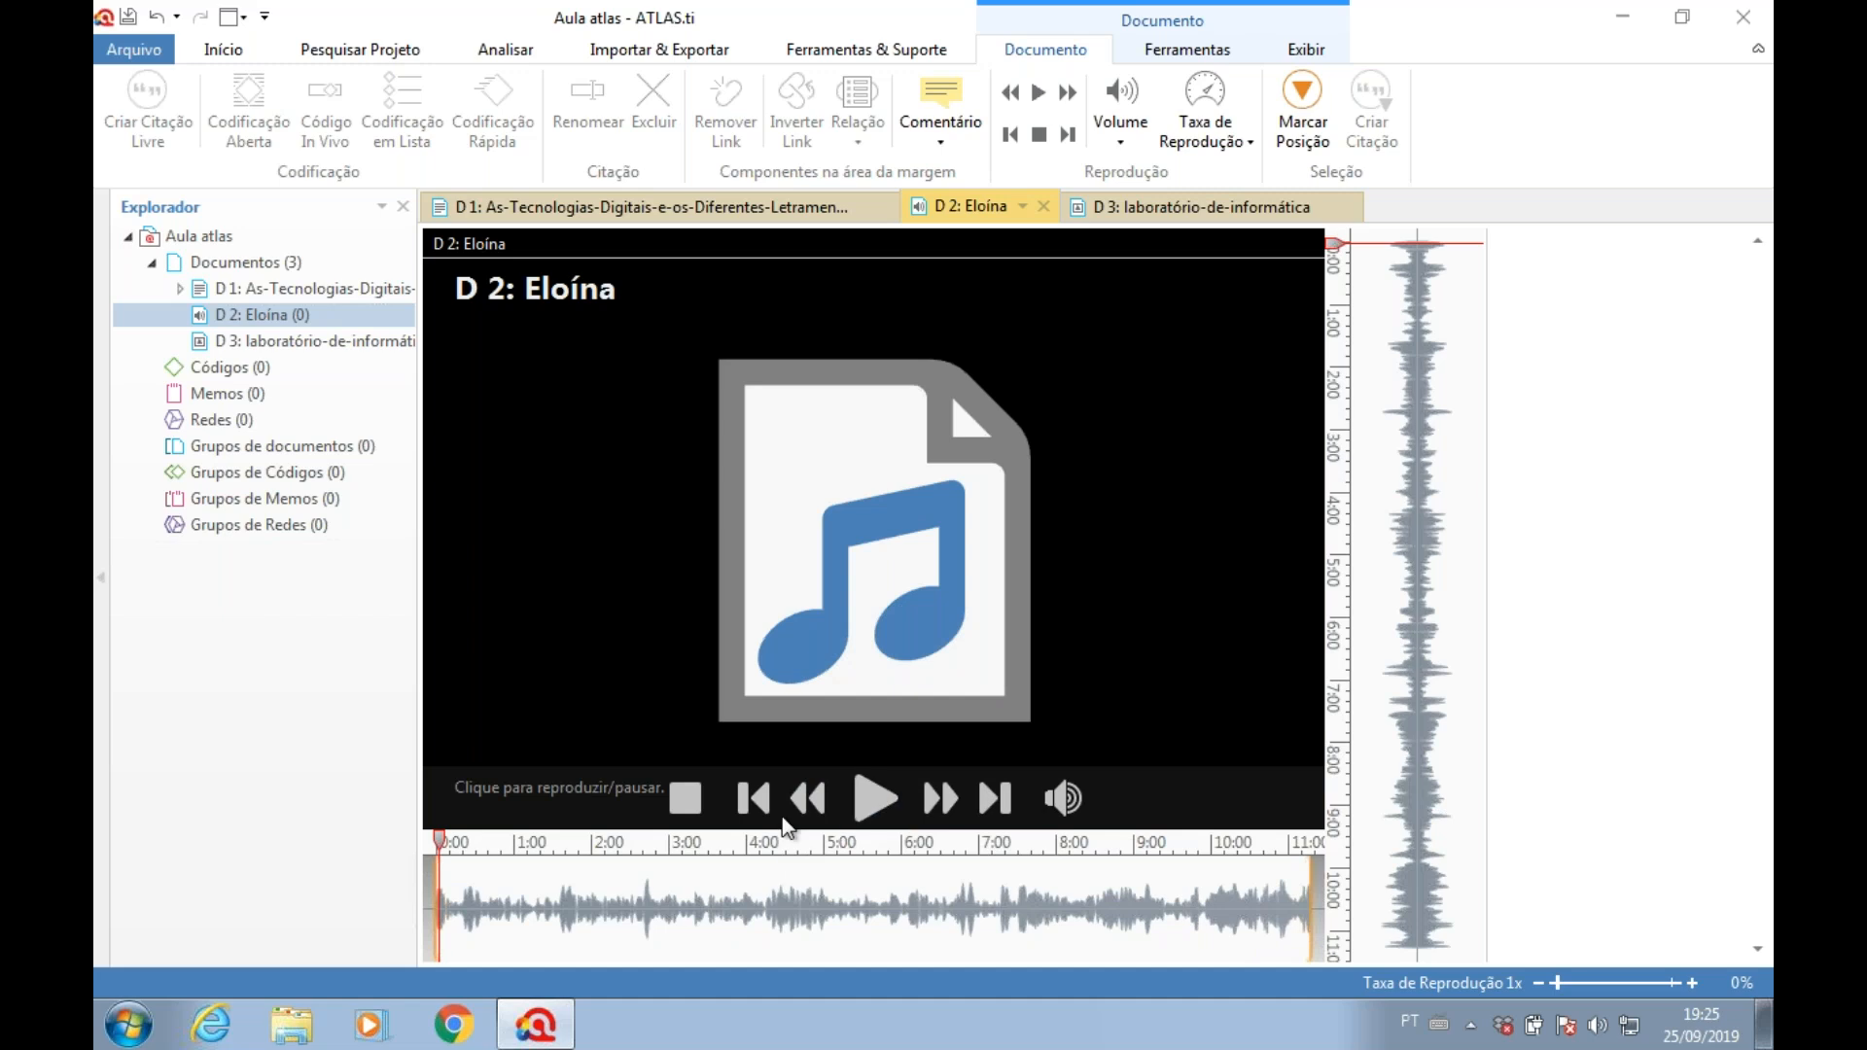
pyautogui.click(880, 806)
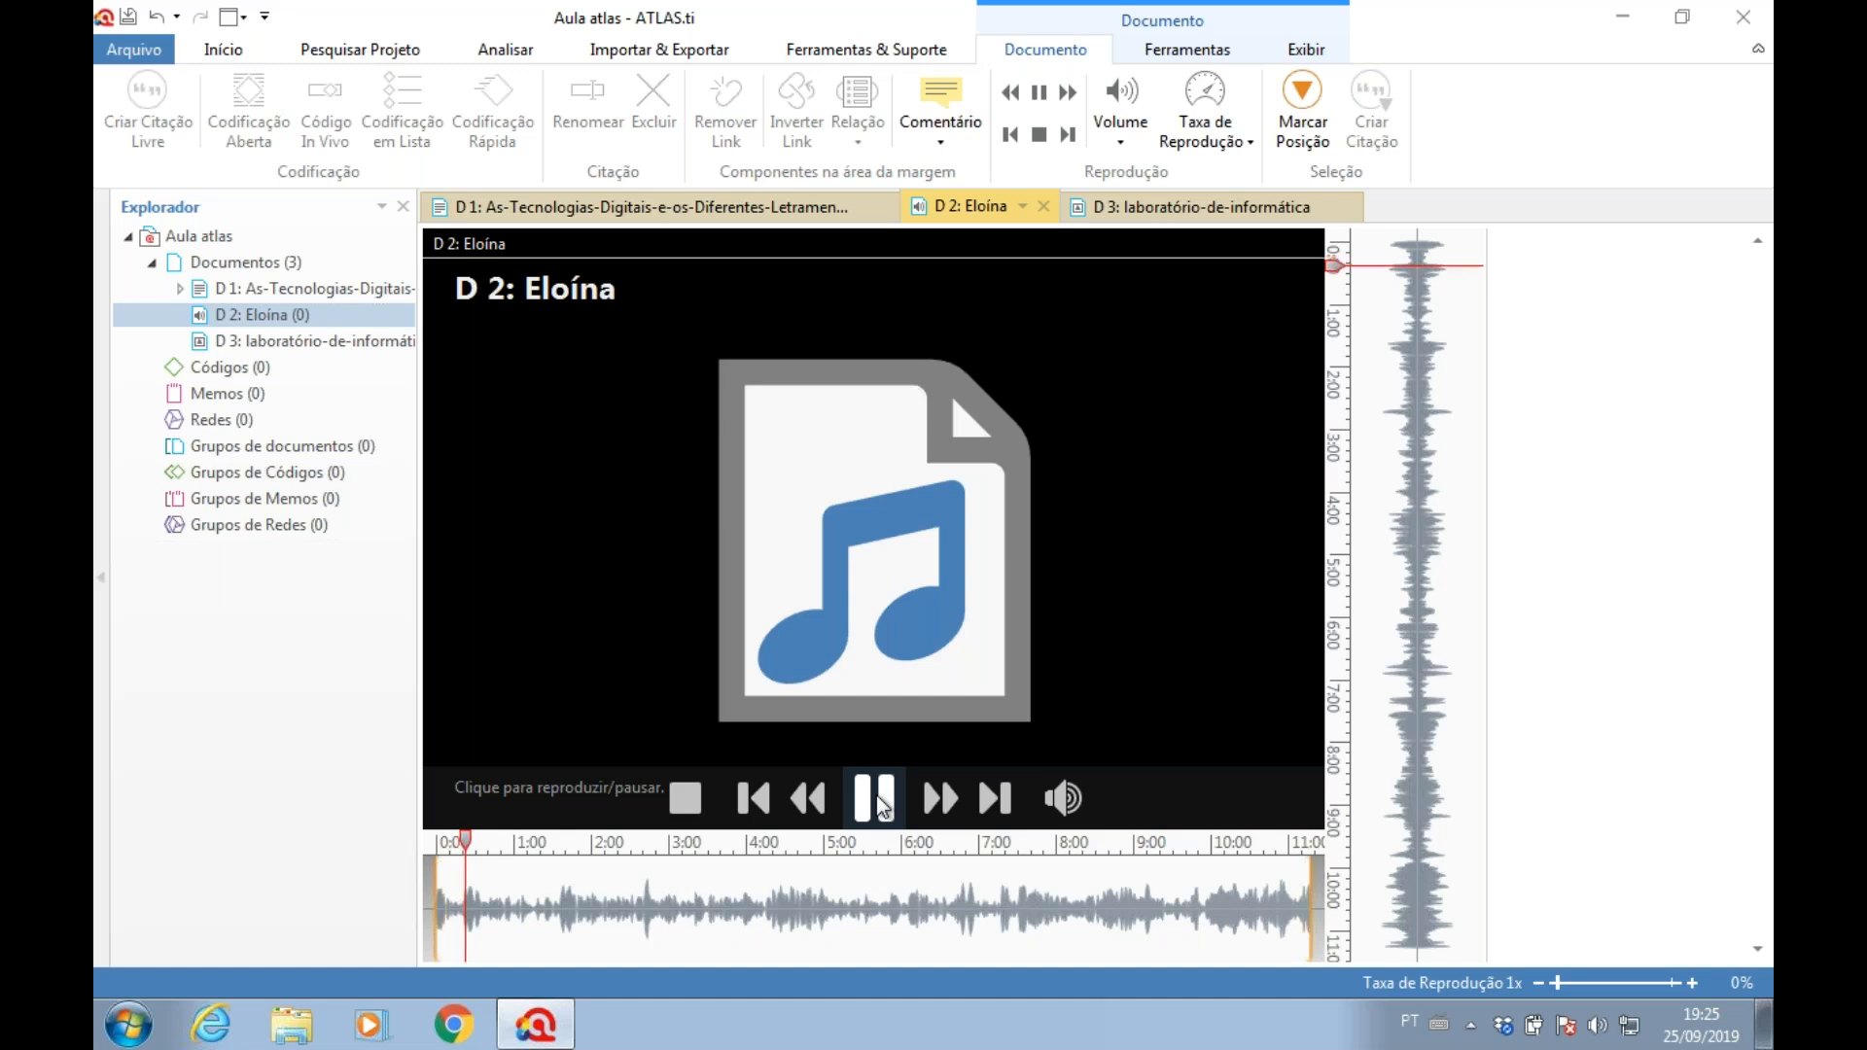
pyautogui.click(875, 799)
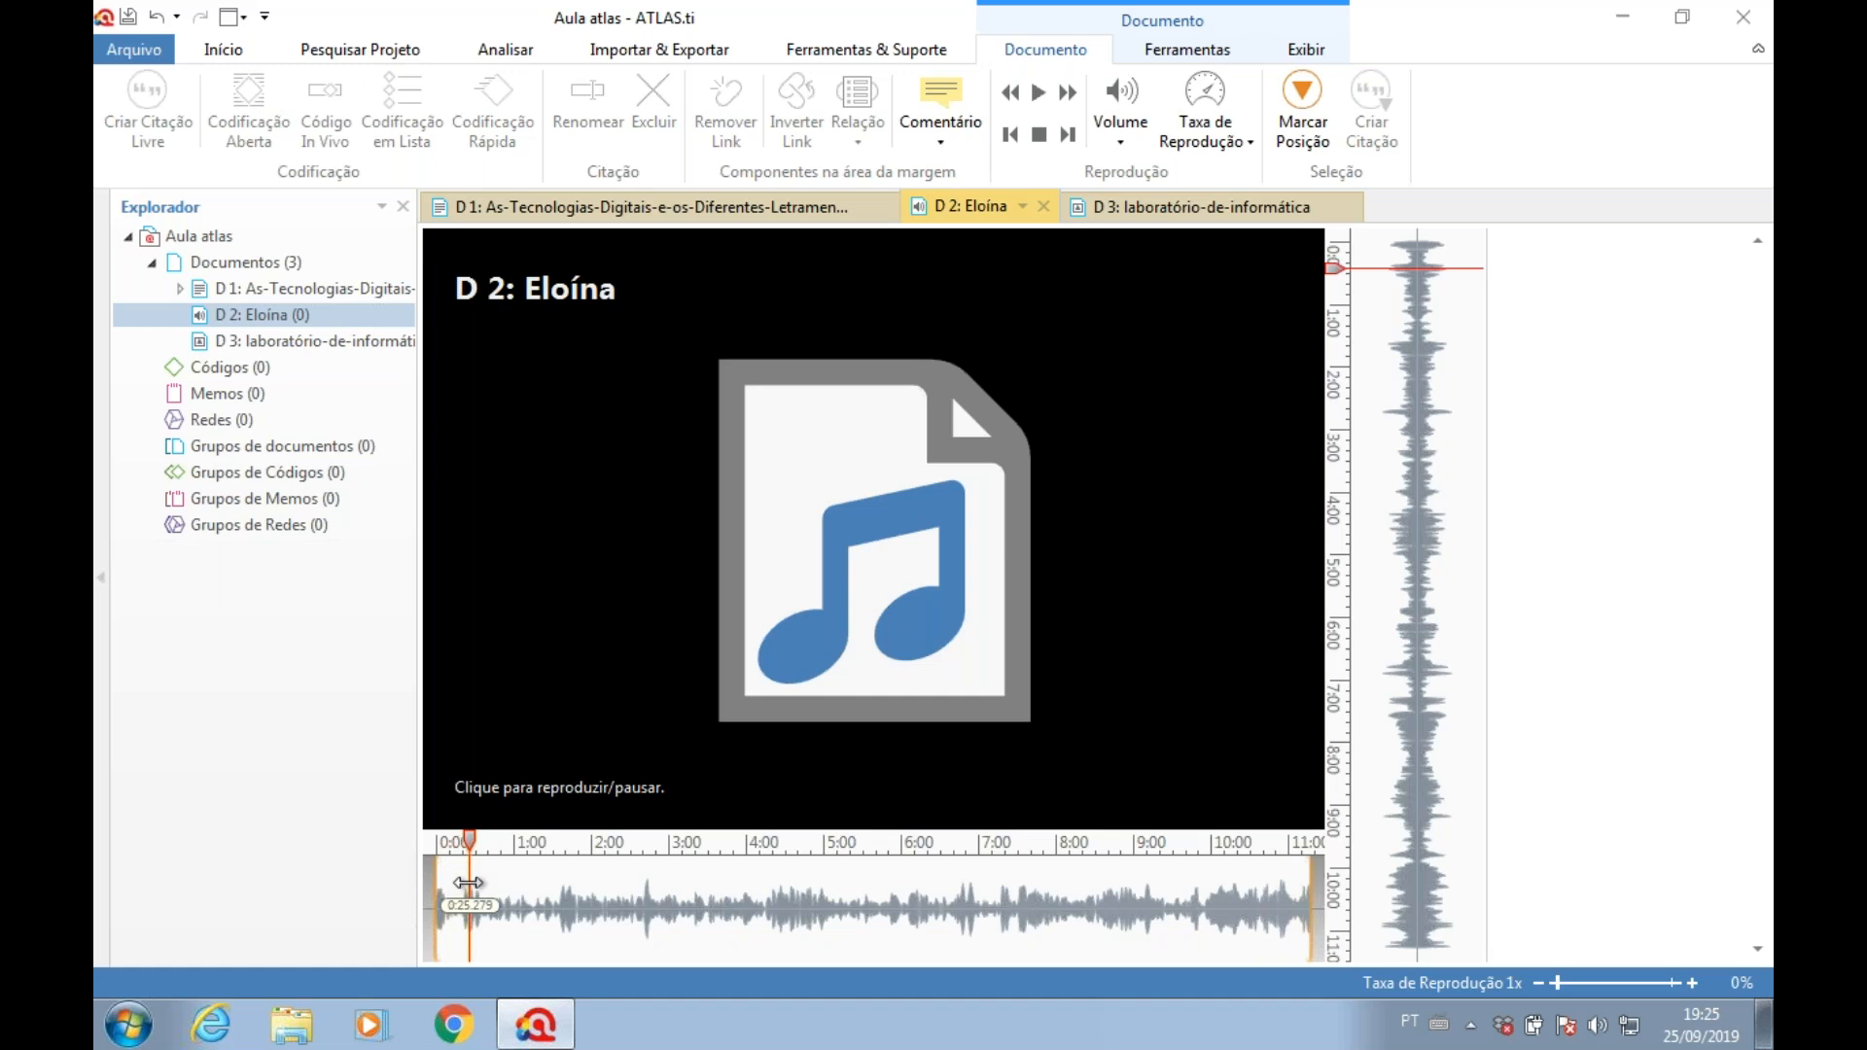
# - Mark a start position at about 0:41 in audio D 2 and create a quotation from there to about 1:04
pyautogui.moveTo(468, 840)
pyautogui.mouseDown()
pyautogui.moveTo(609, 862)
pyautogui.moveTo(488, 873)
pyautogui.mouseUp()
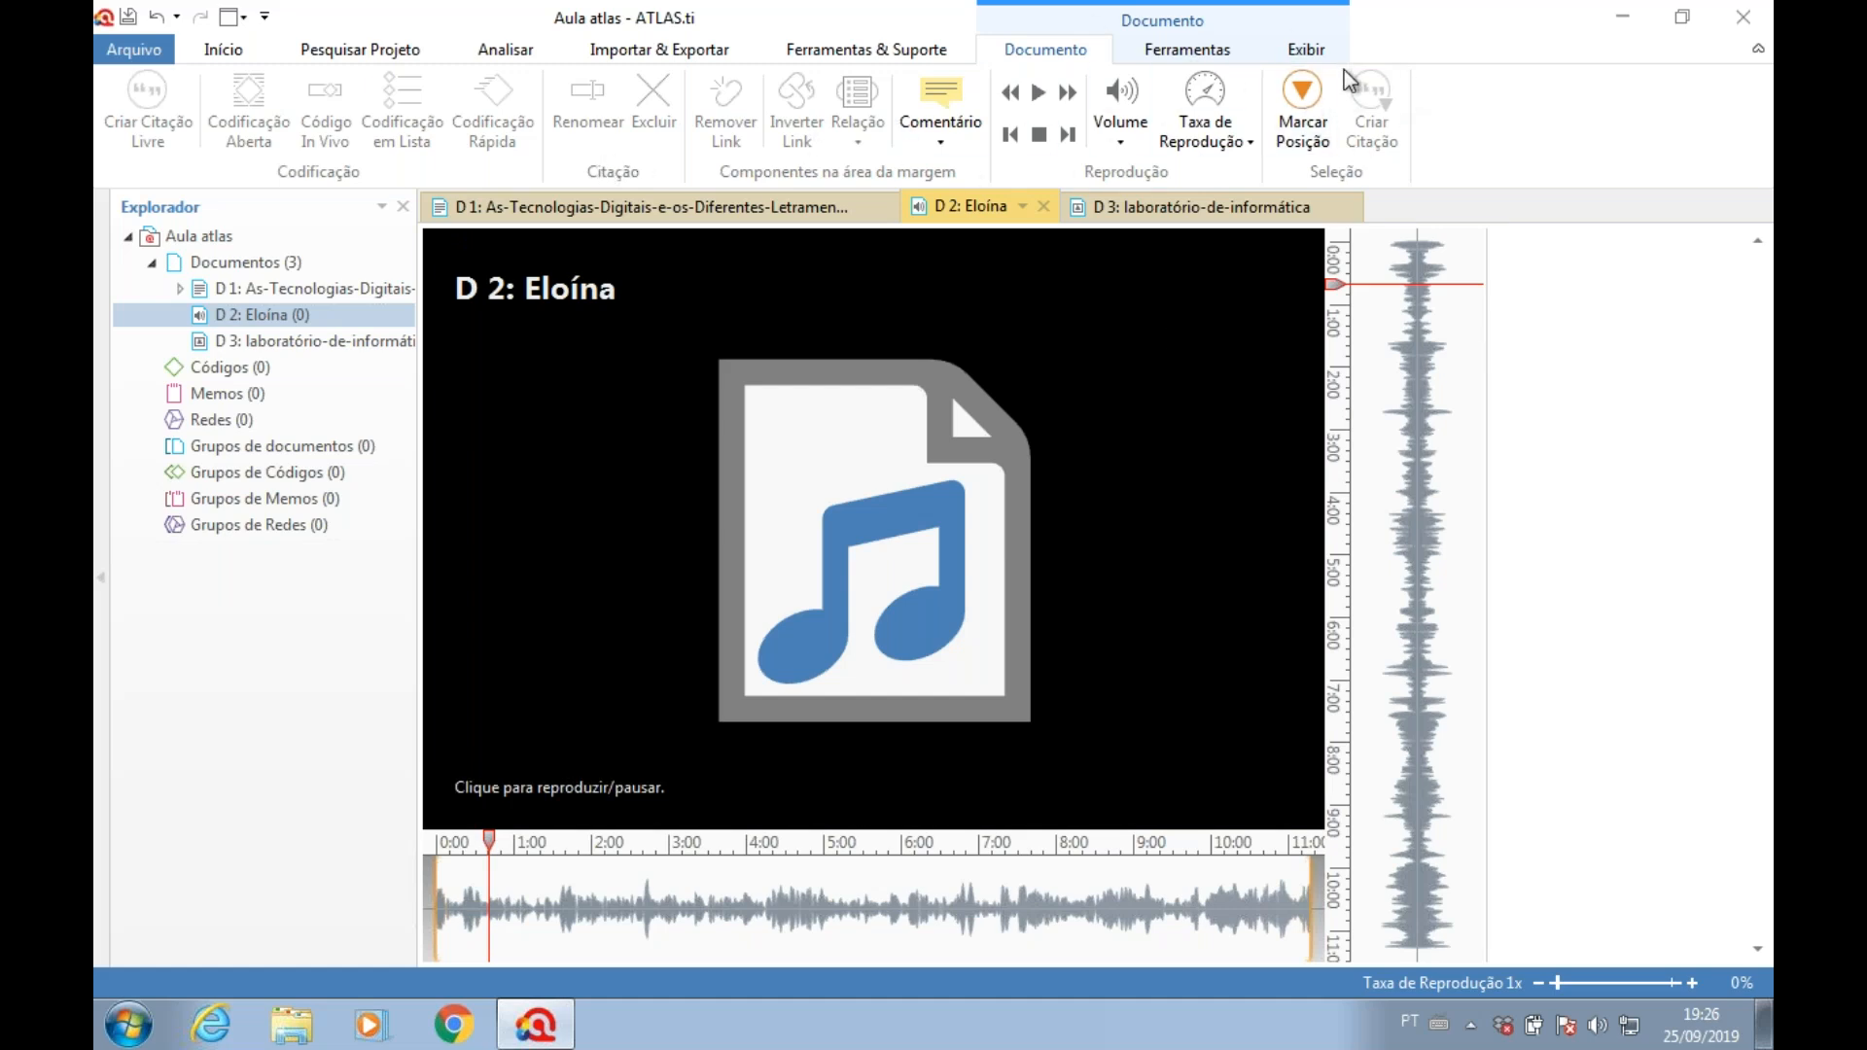
pyautogui.click(1301, 99)
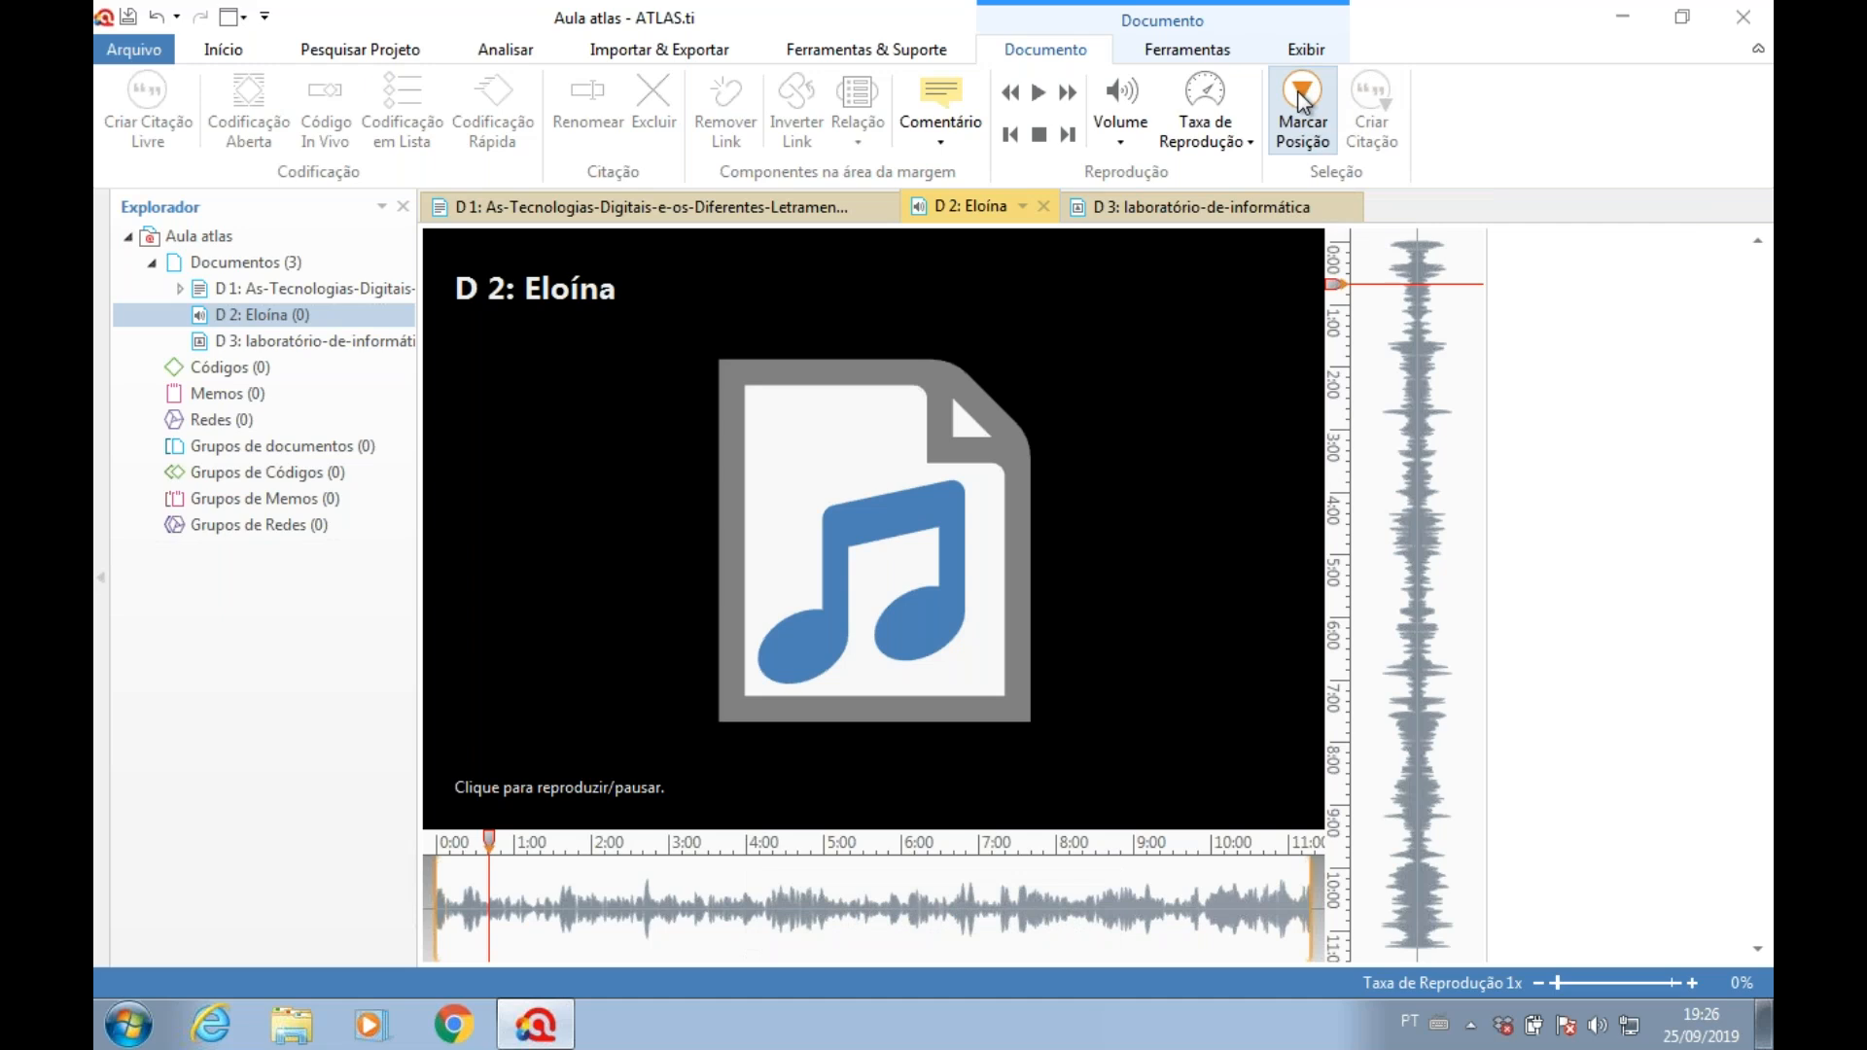
pyautogui.click(880, 807)
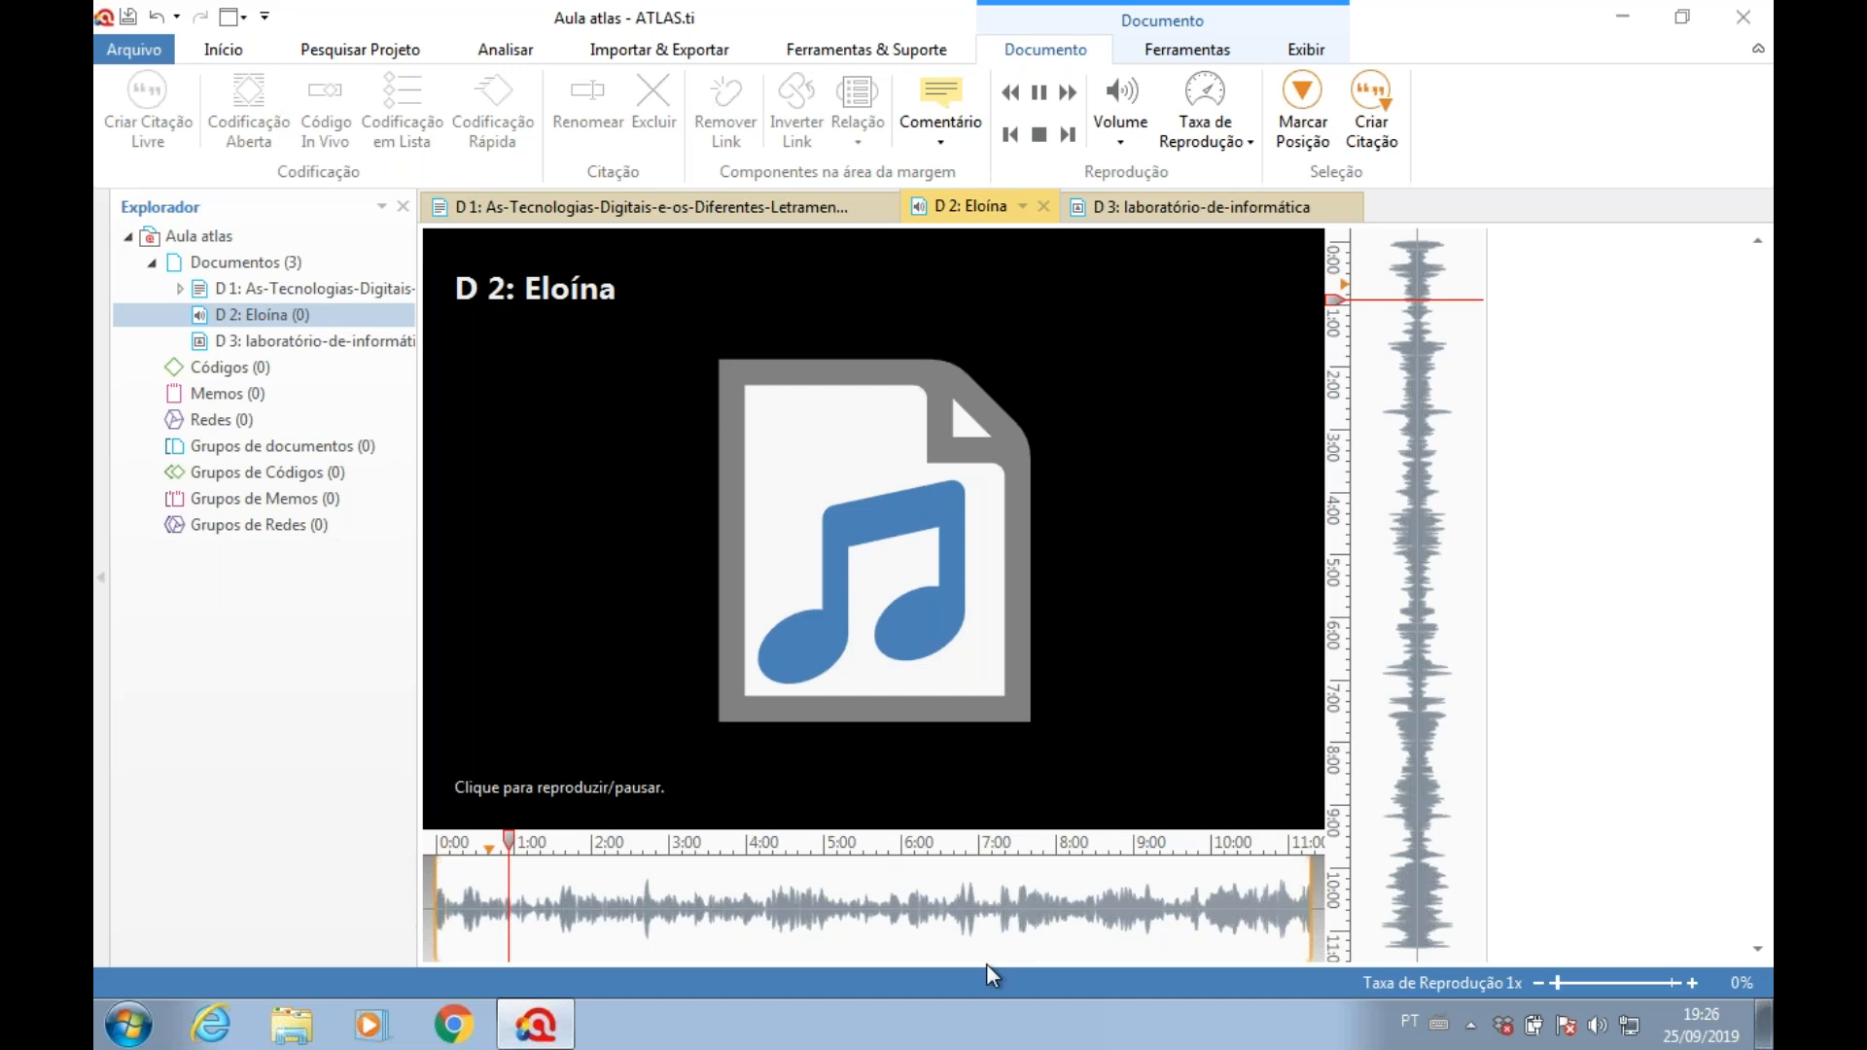
pyautogui.moveTo(919, 820)
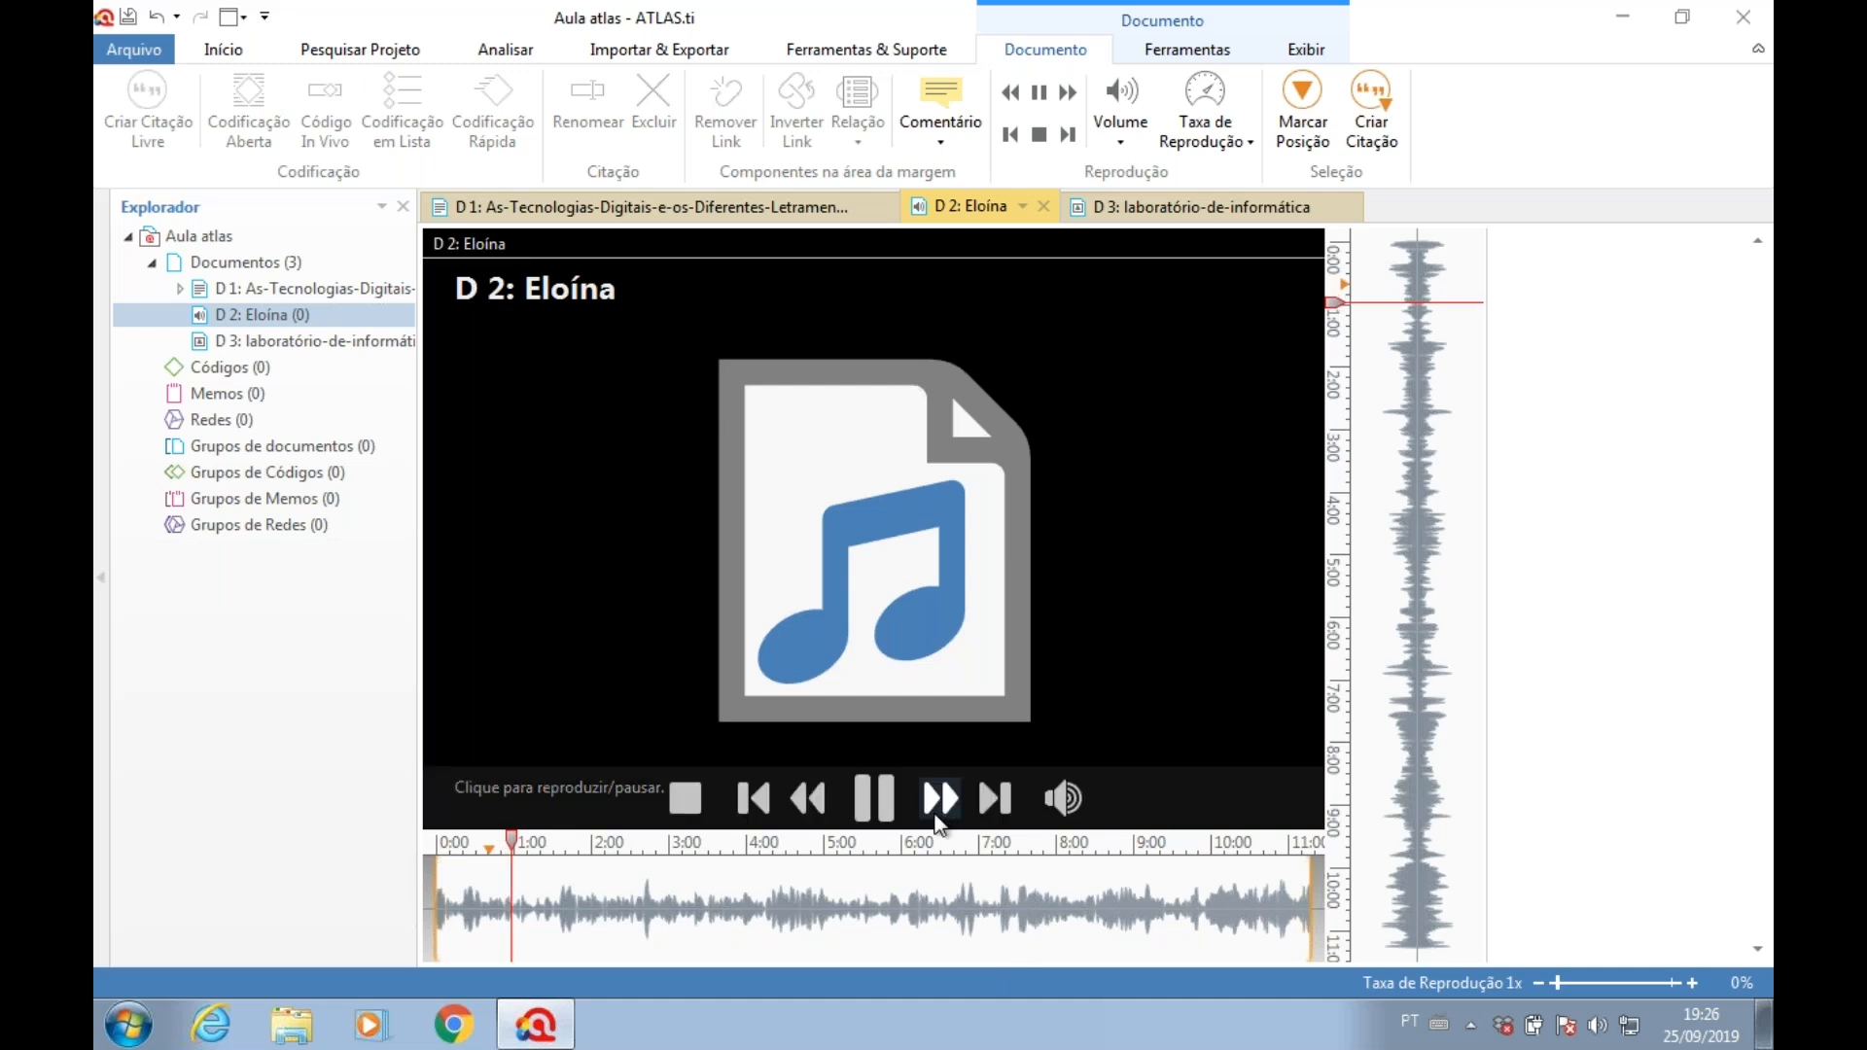
pyautogui.click(876, 809)
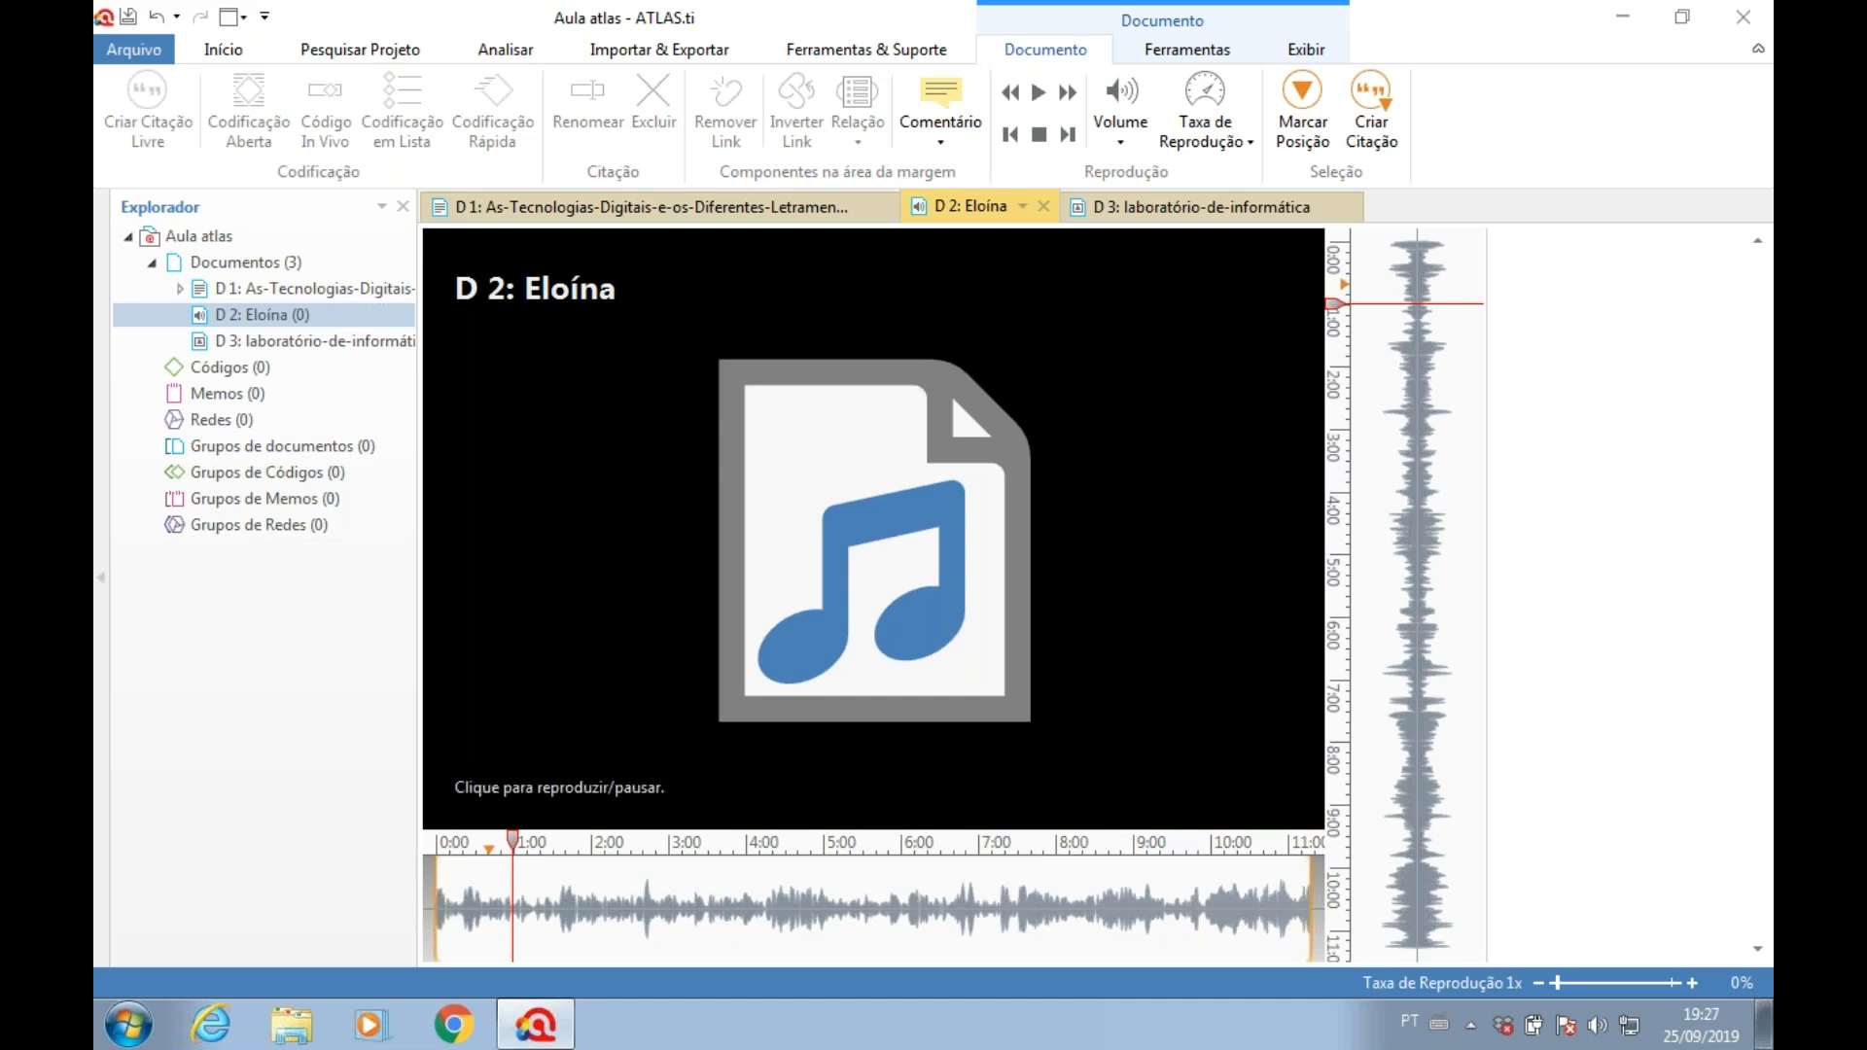
pyautogui.moveTo(514, 840); pyautogui.dragTo(519, 840)
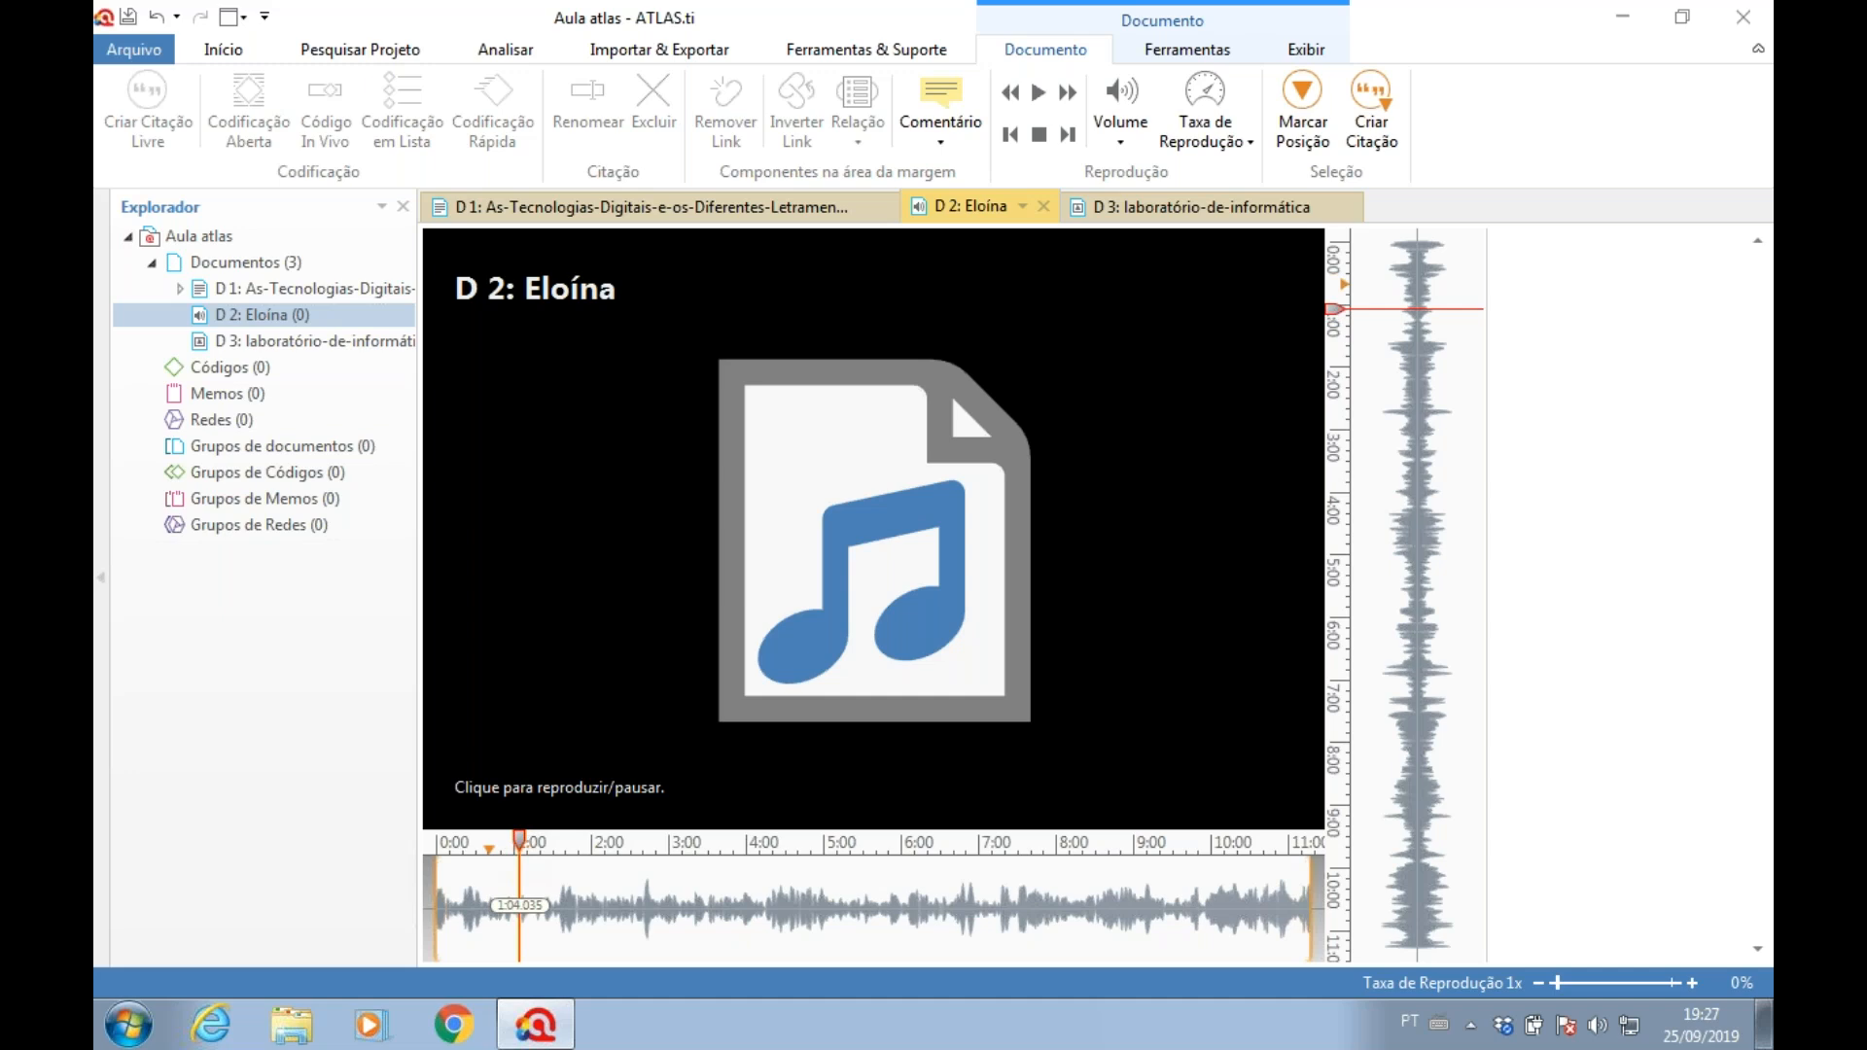
pyautogui.moveTo(453, 825)
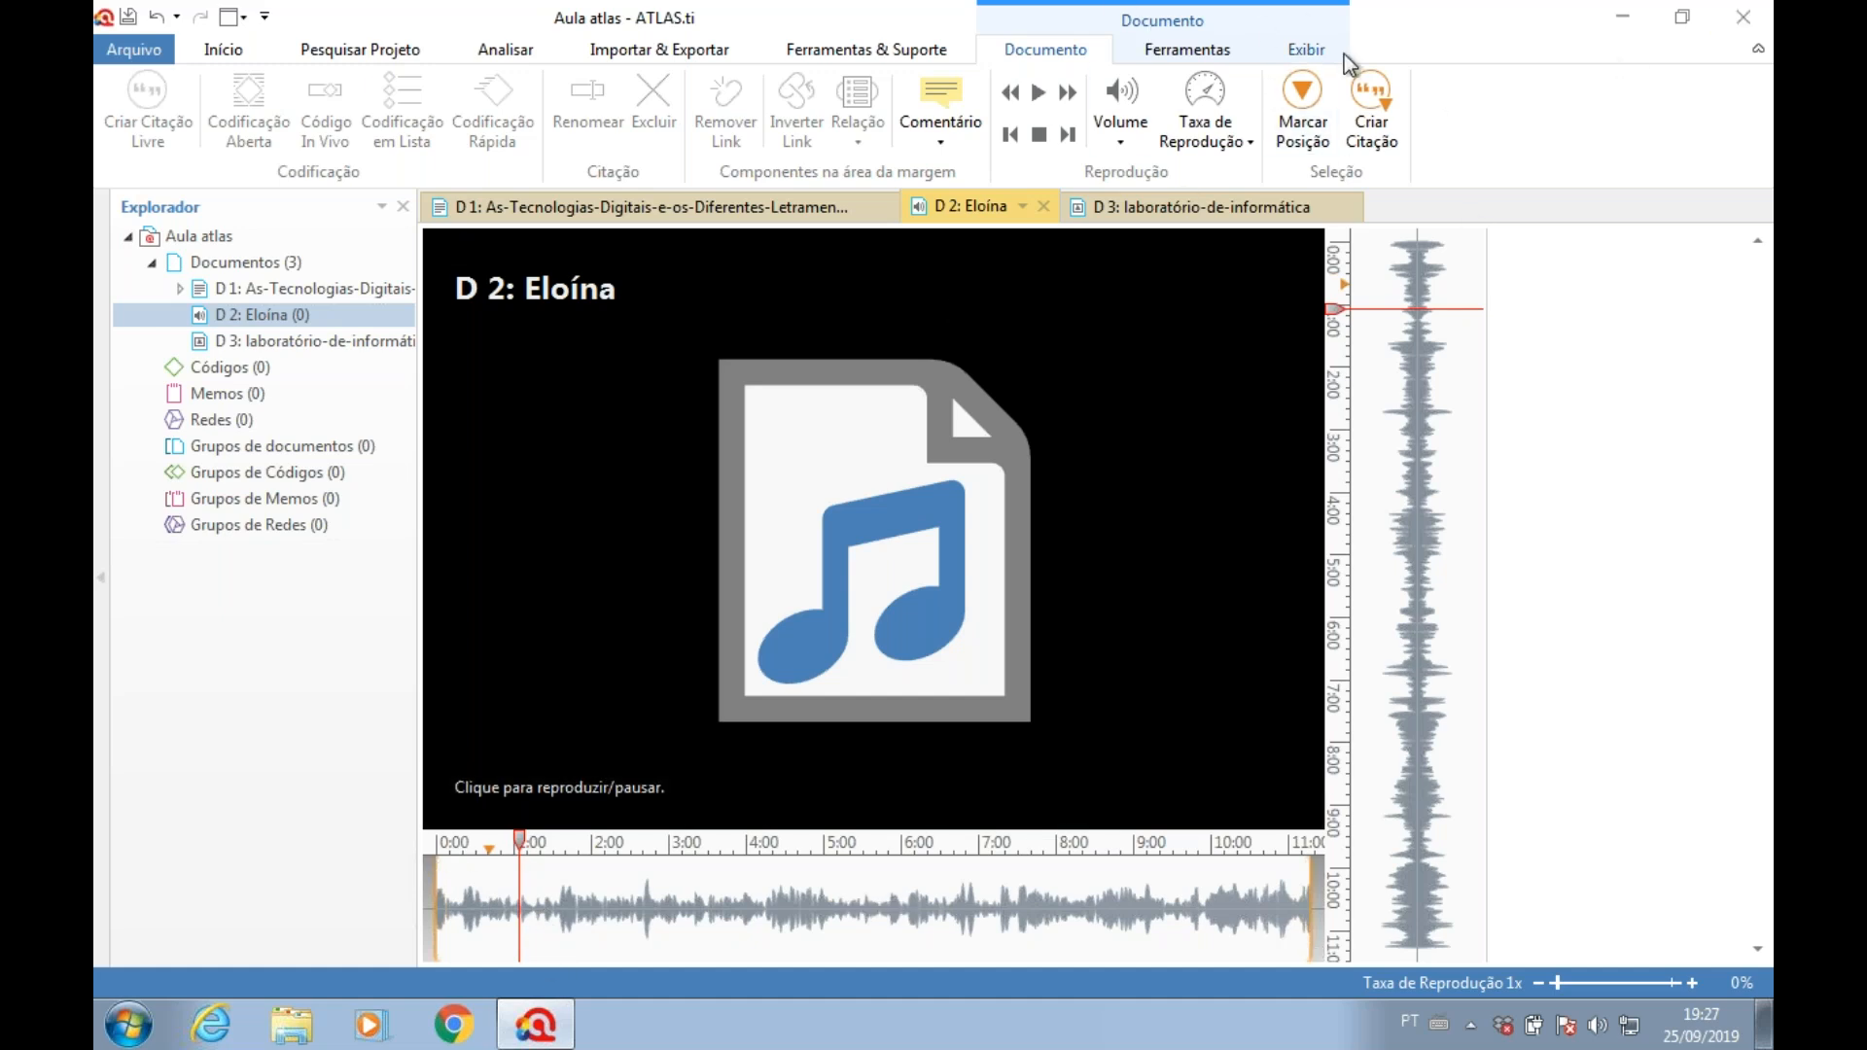
pyautogui.click(1385, 130)
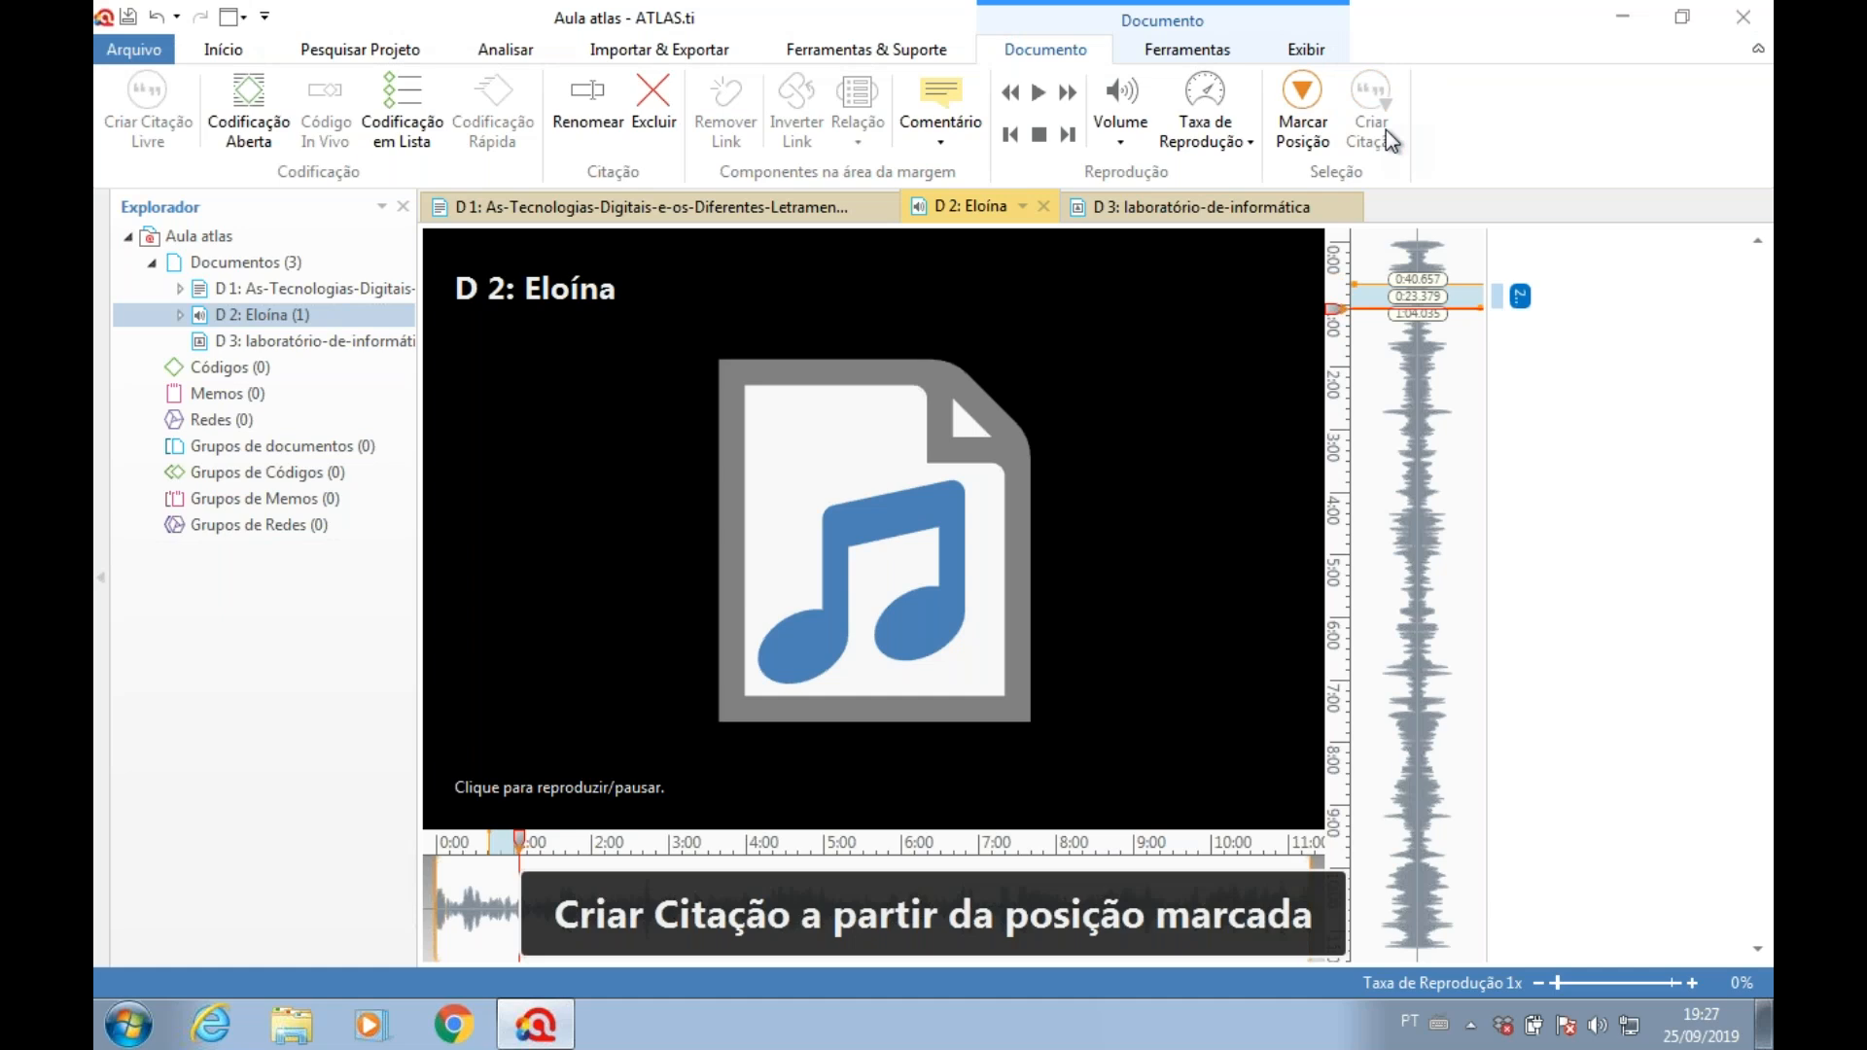
pyautogui.click(1638, 538)
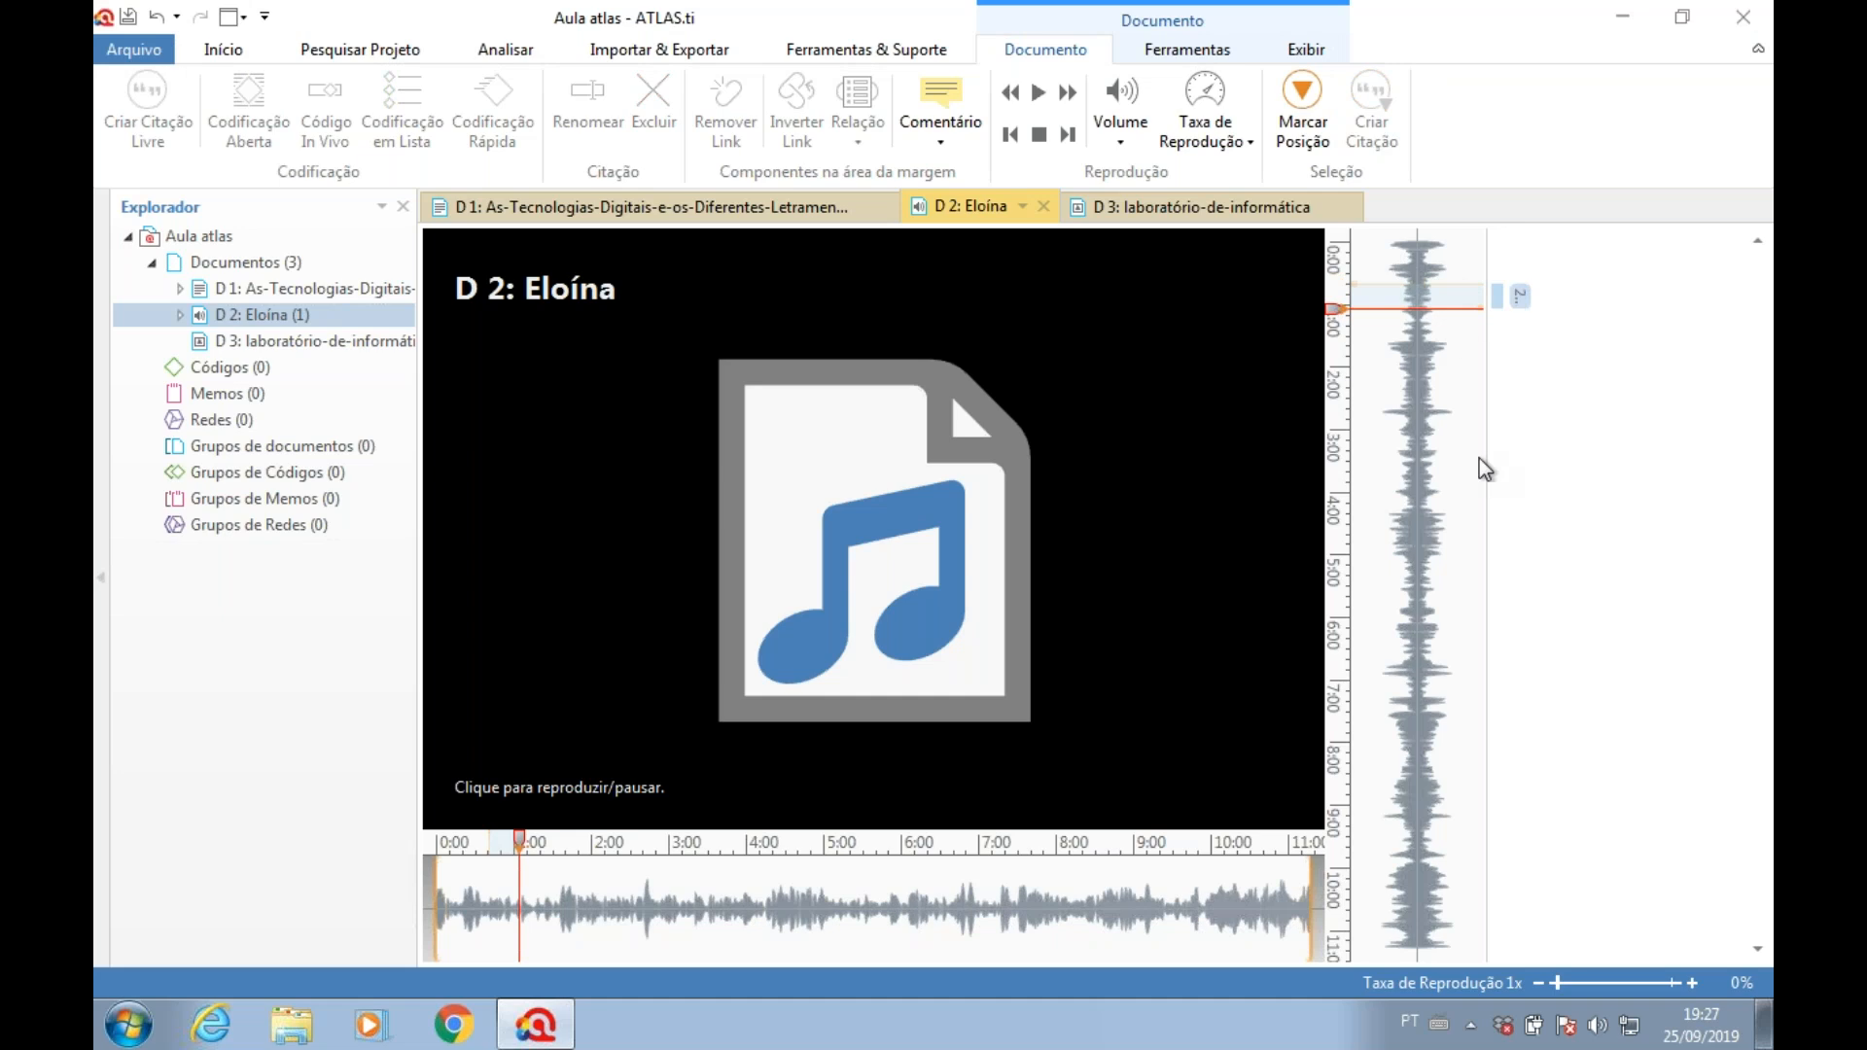
# - Open the comment of D 2's first quotation and enter "1. Qual a sua posição em relação ao acesso à internet das crianças abaixo de 5 anos."
pyautogui.click(1517, 296)
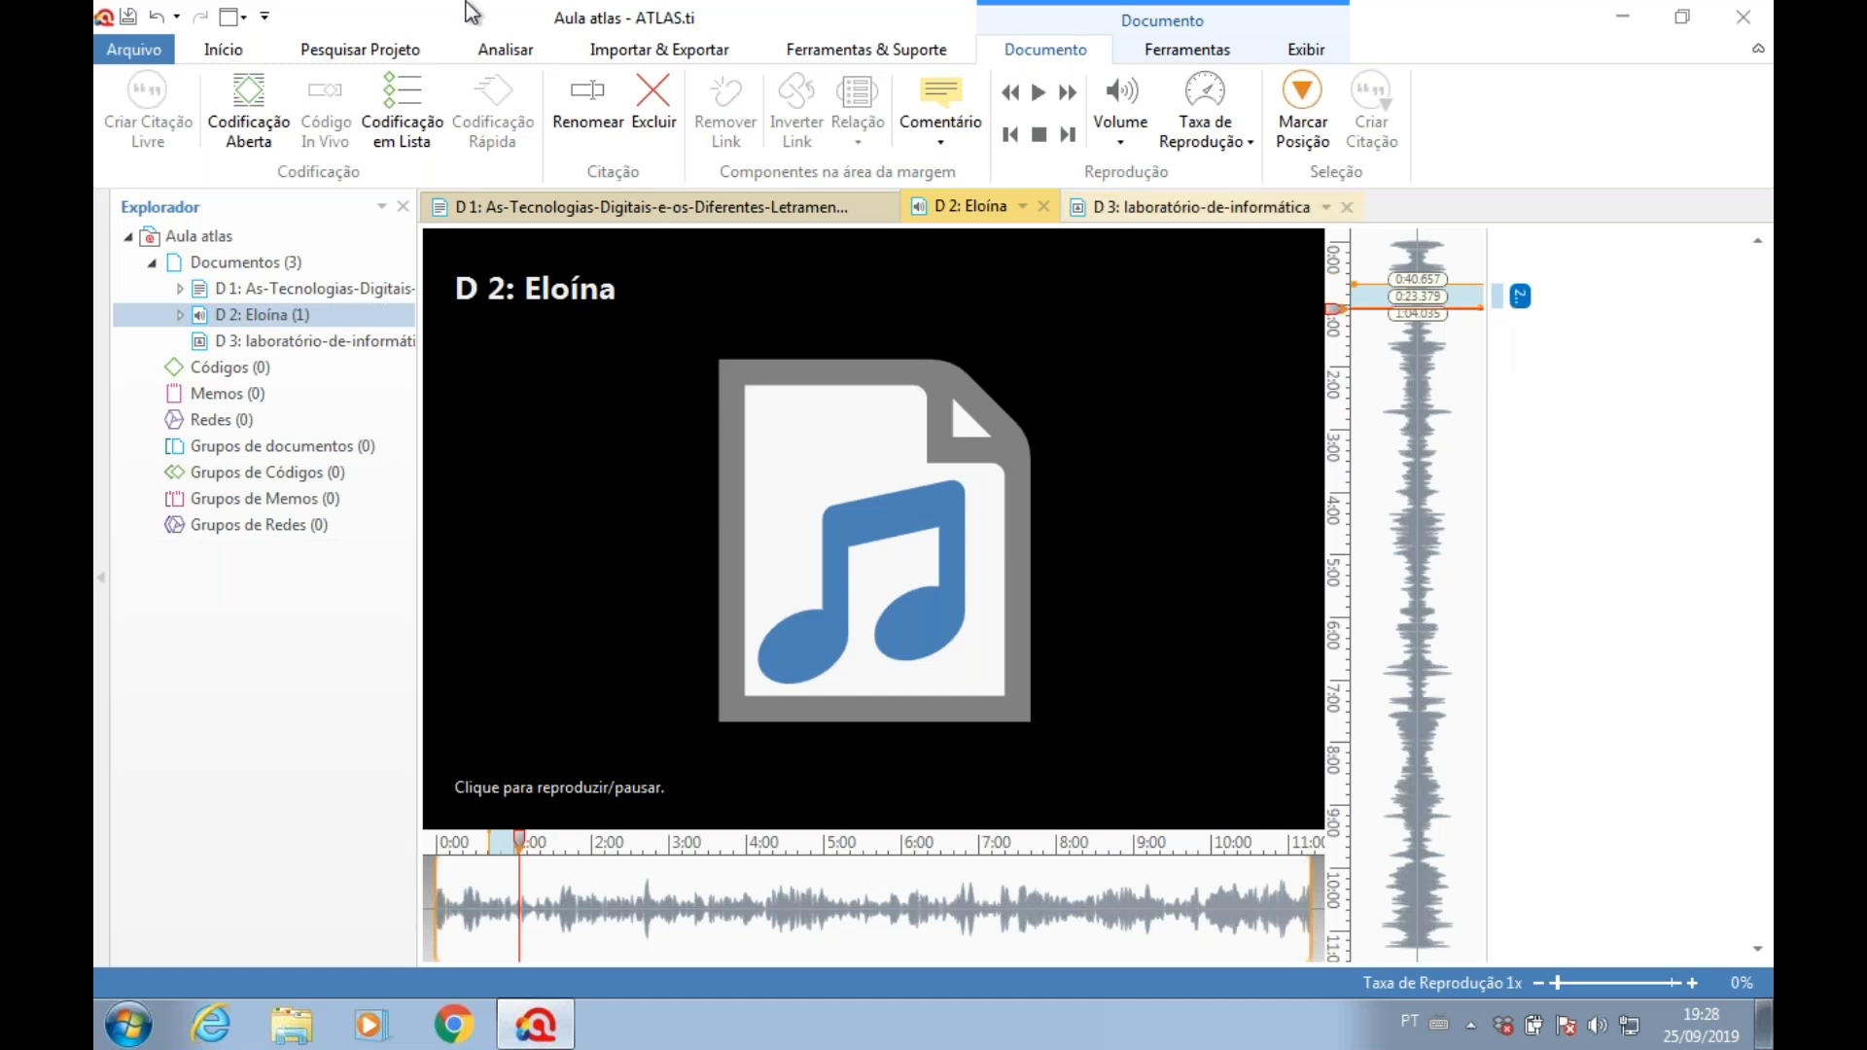
pyautogui.click(947, 91)
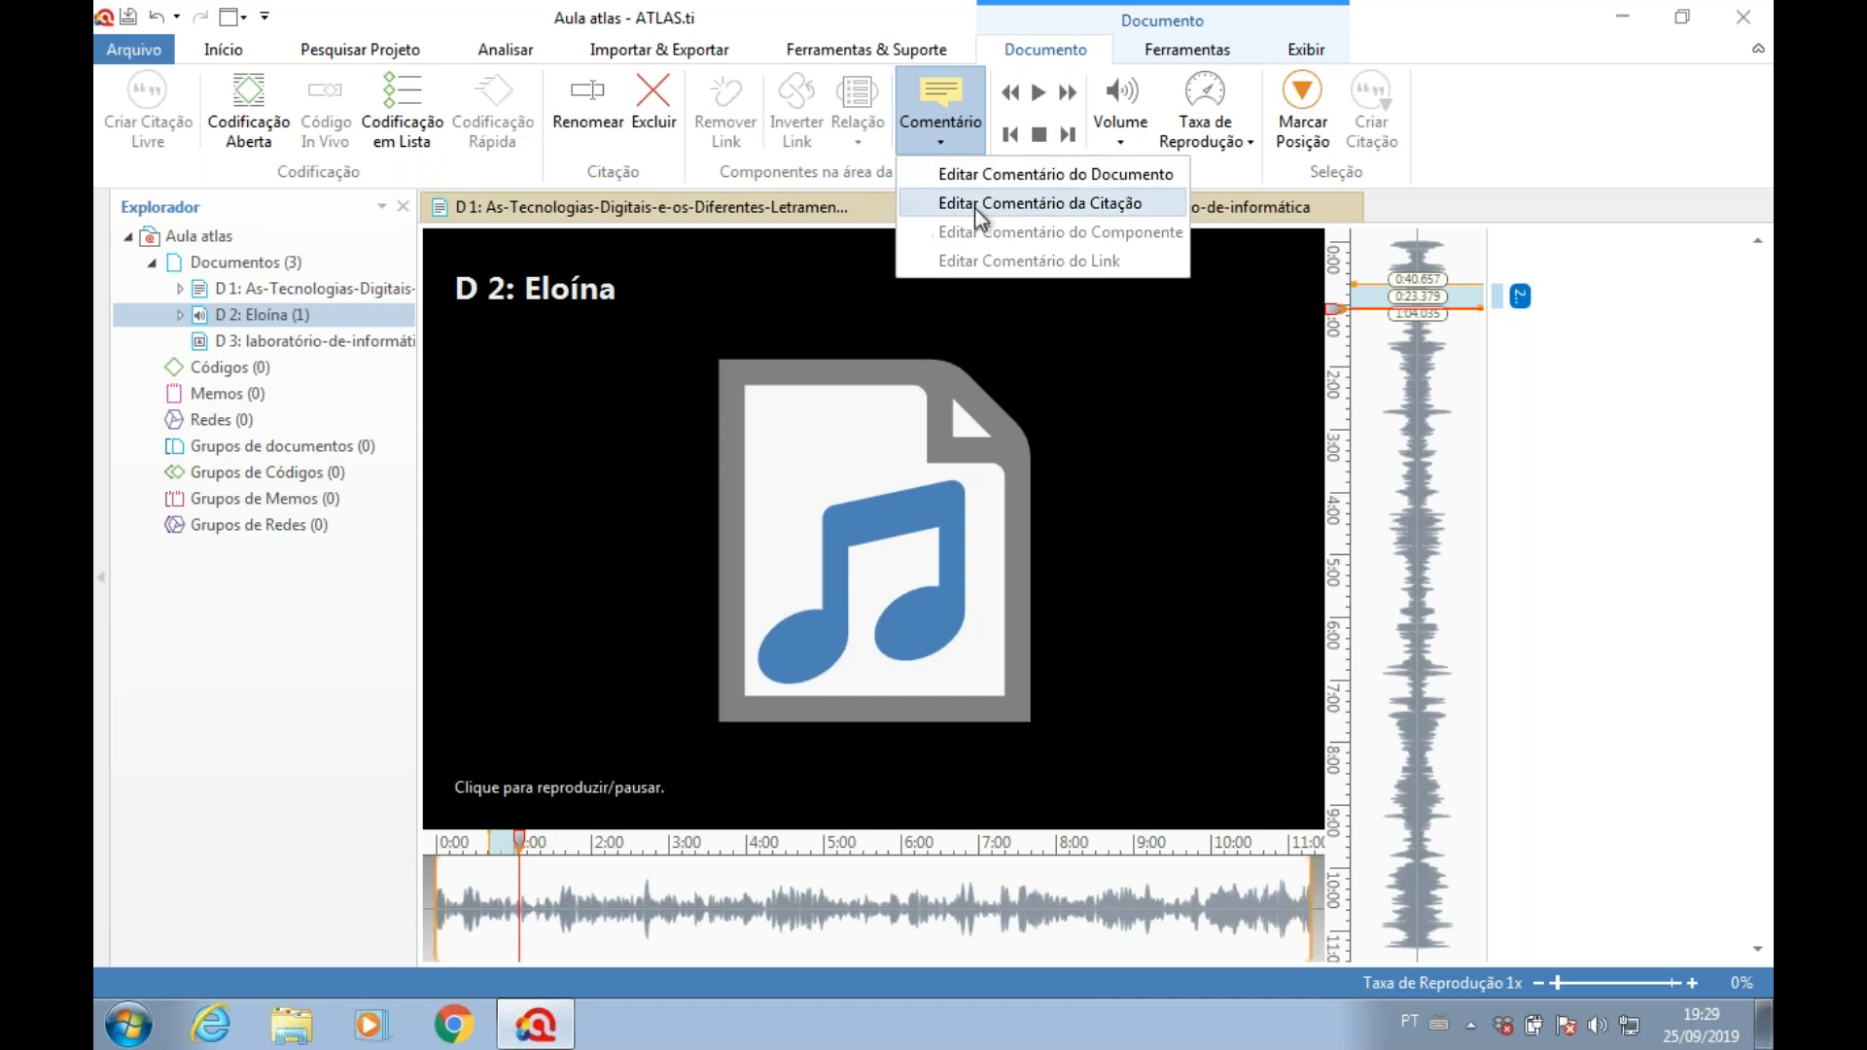
pyautogui.click(1071, 204)
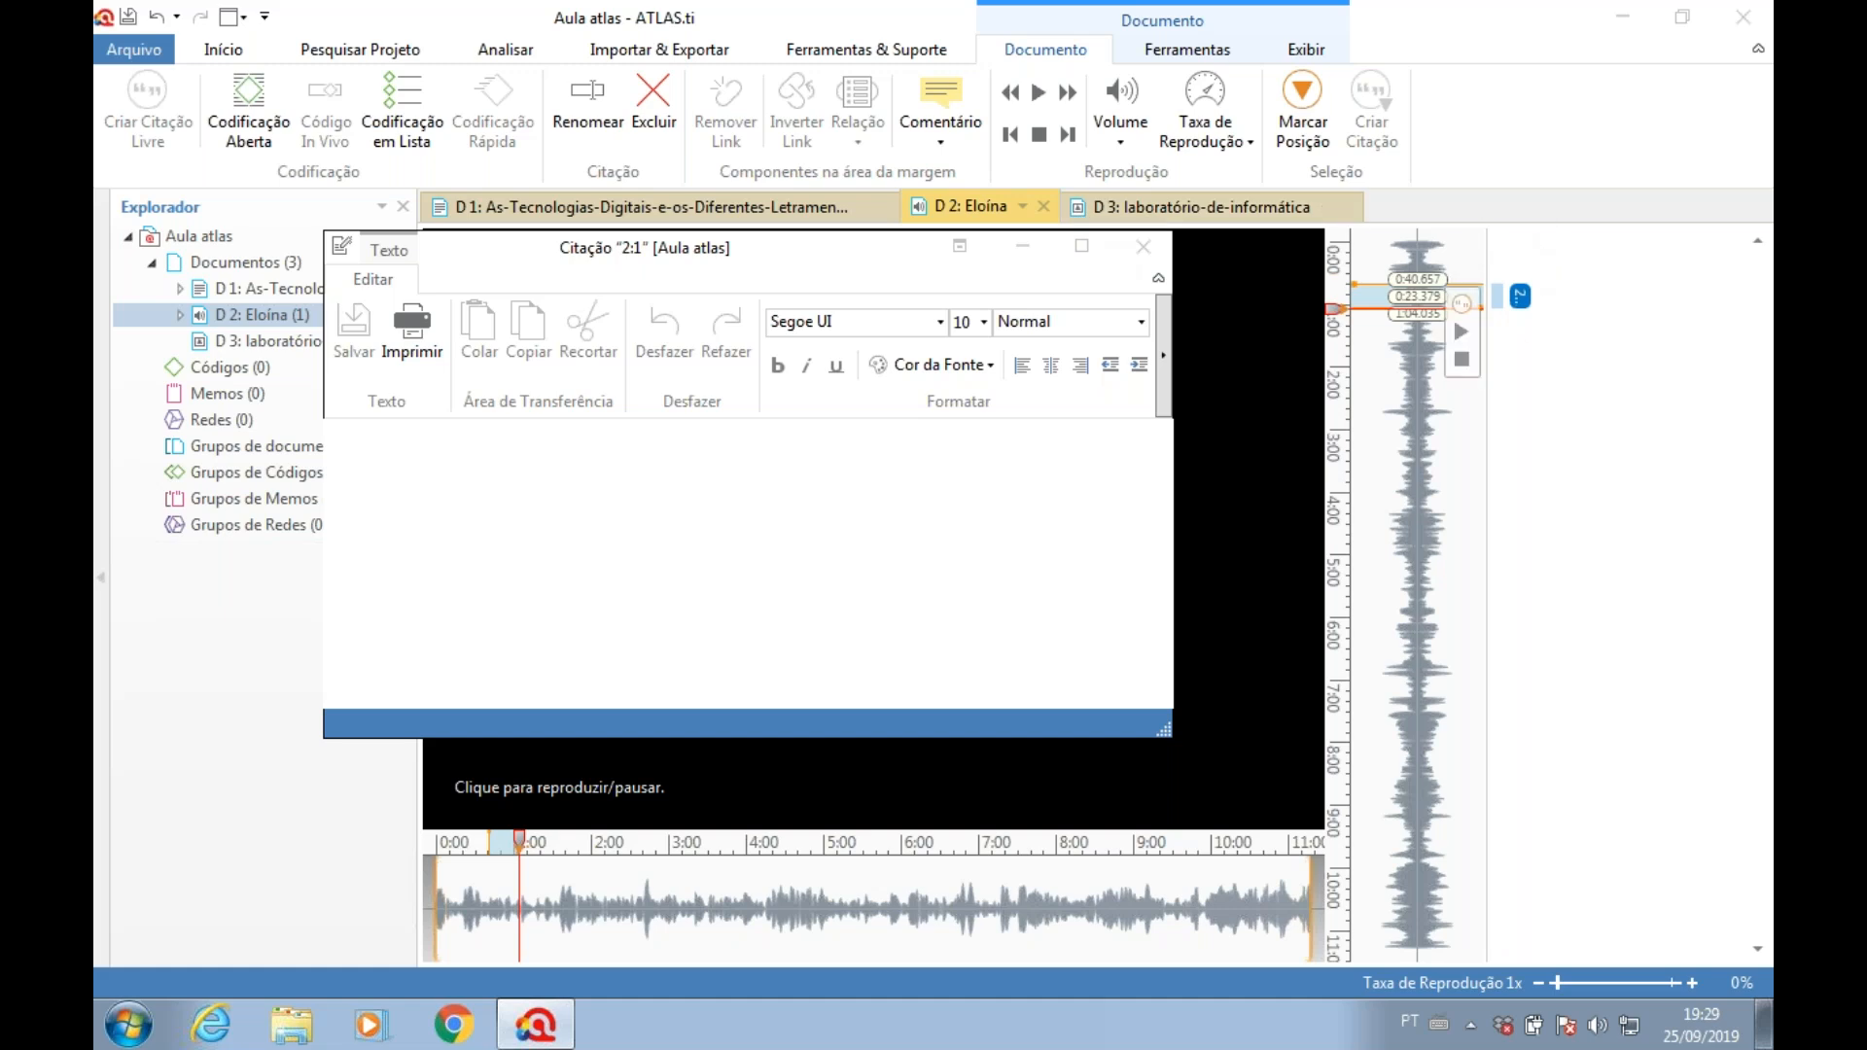
pyautogui.click(656, 491)
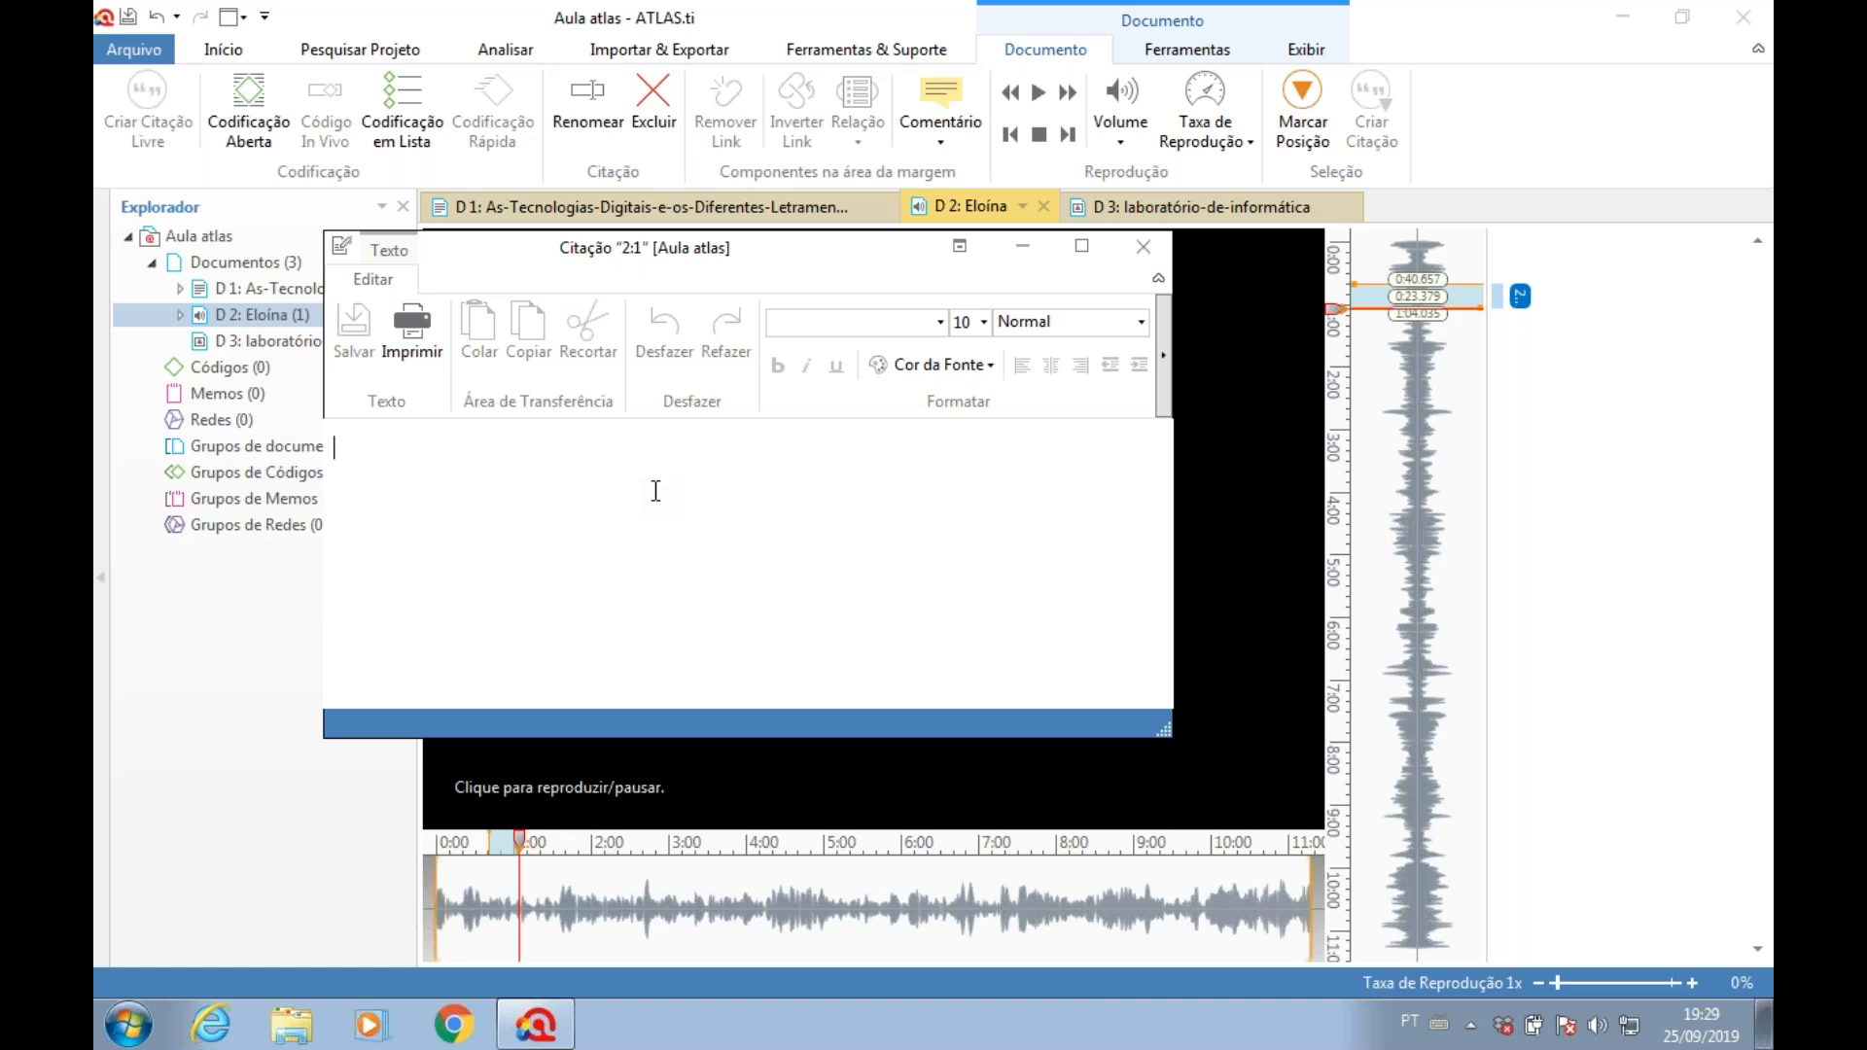
pyautogui.write('1')
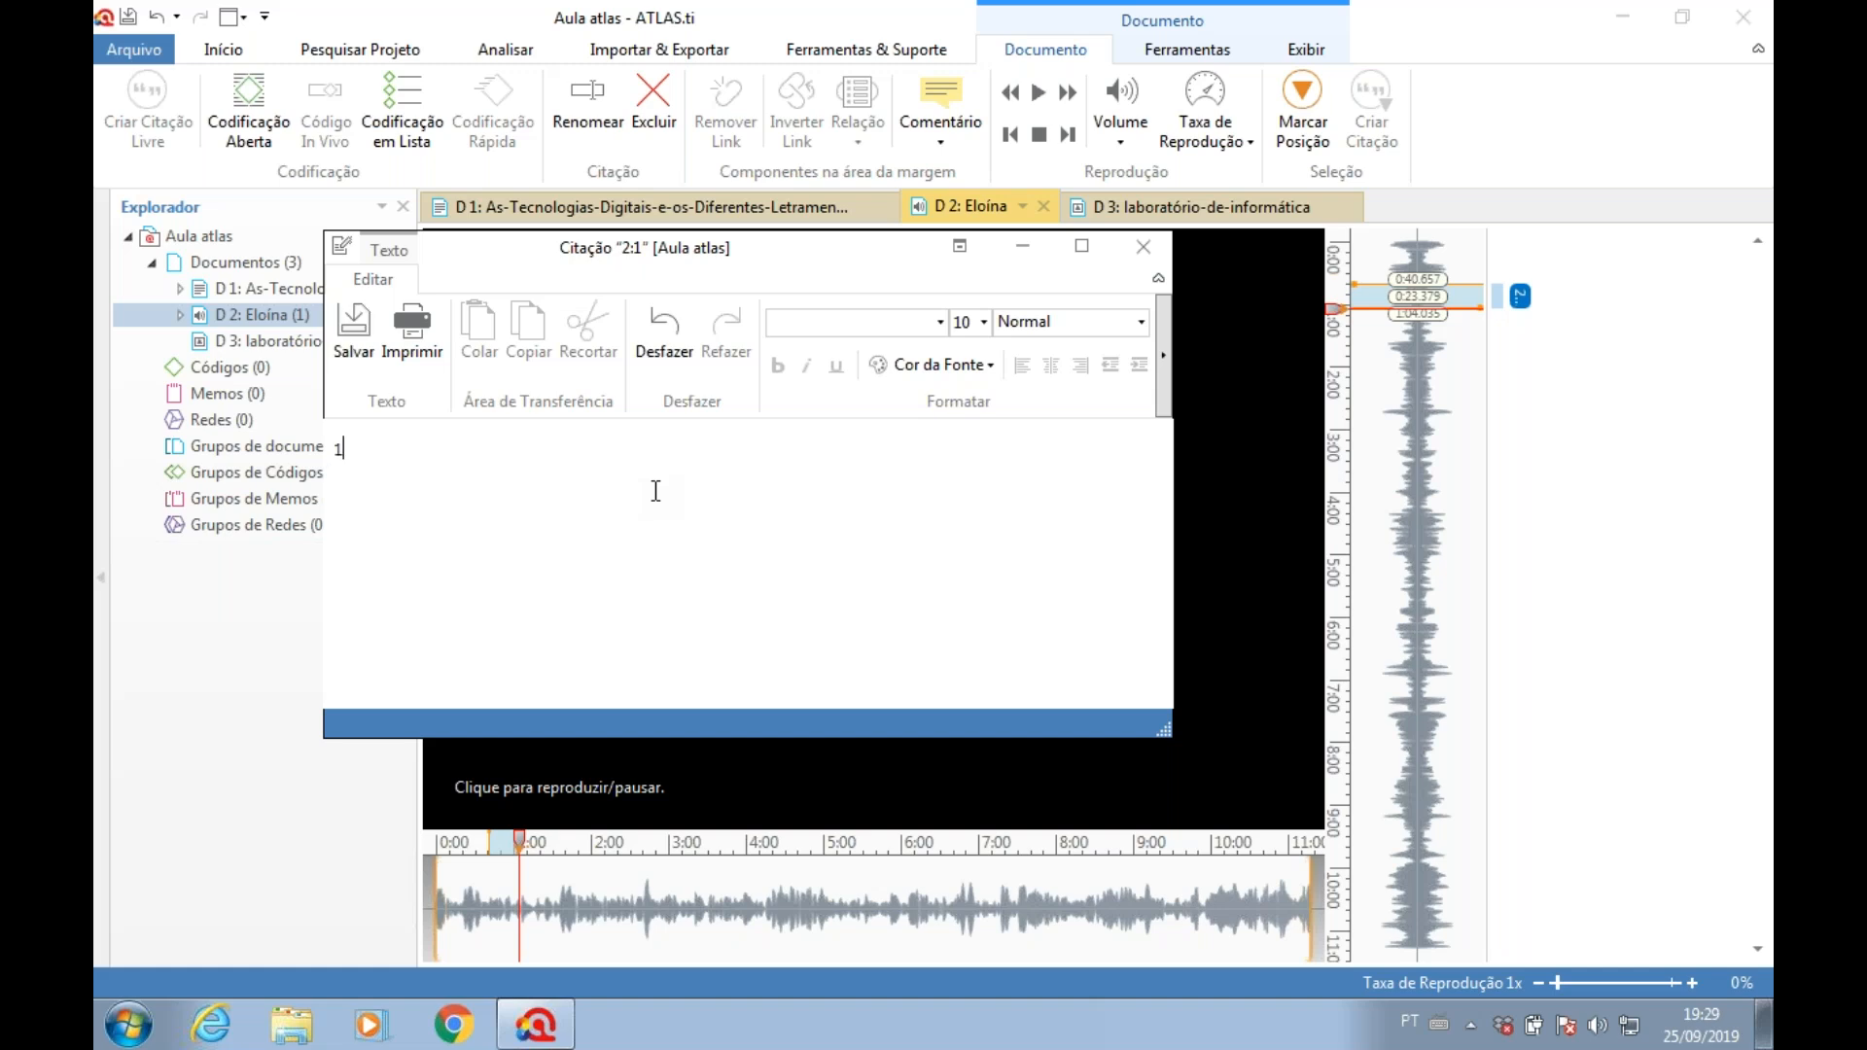
pyautogui.write('. Qual a sua posição em relação ')
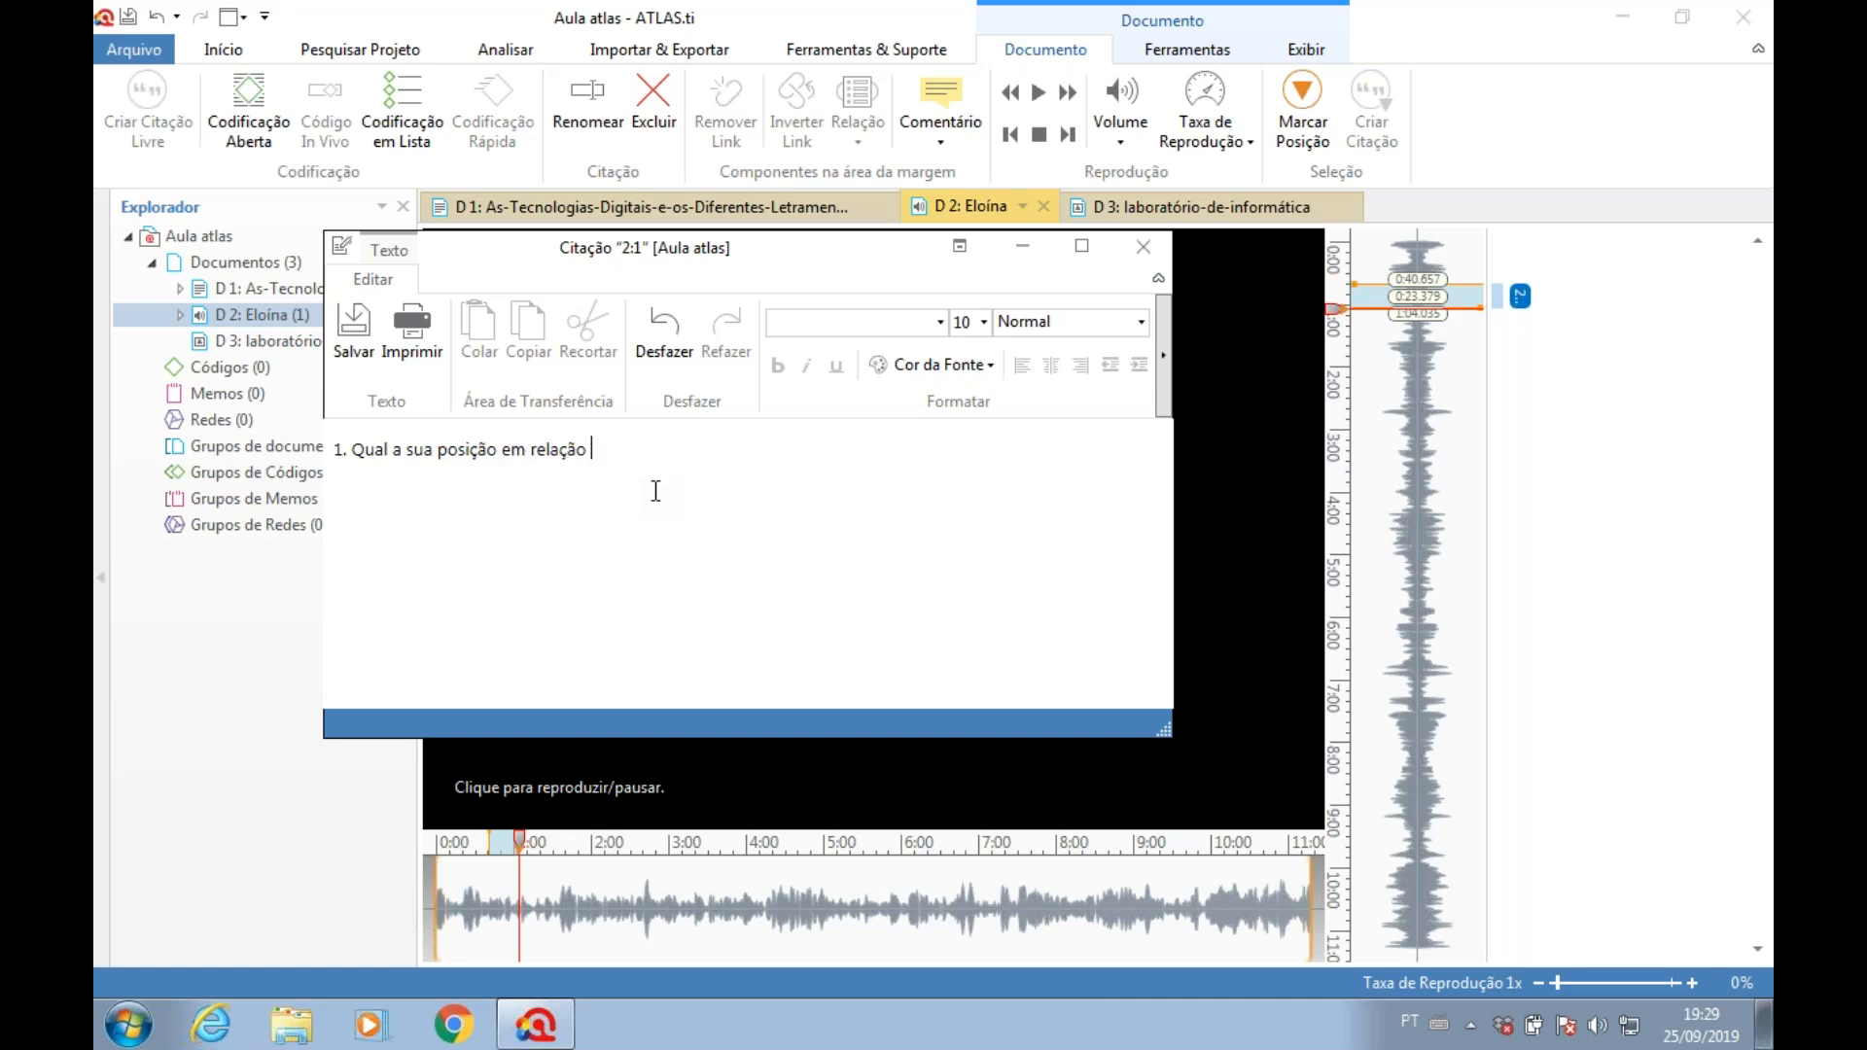
pyautogui.write('ao acesso à internet das c')
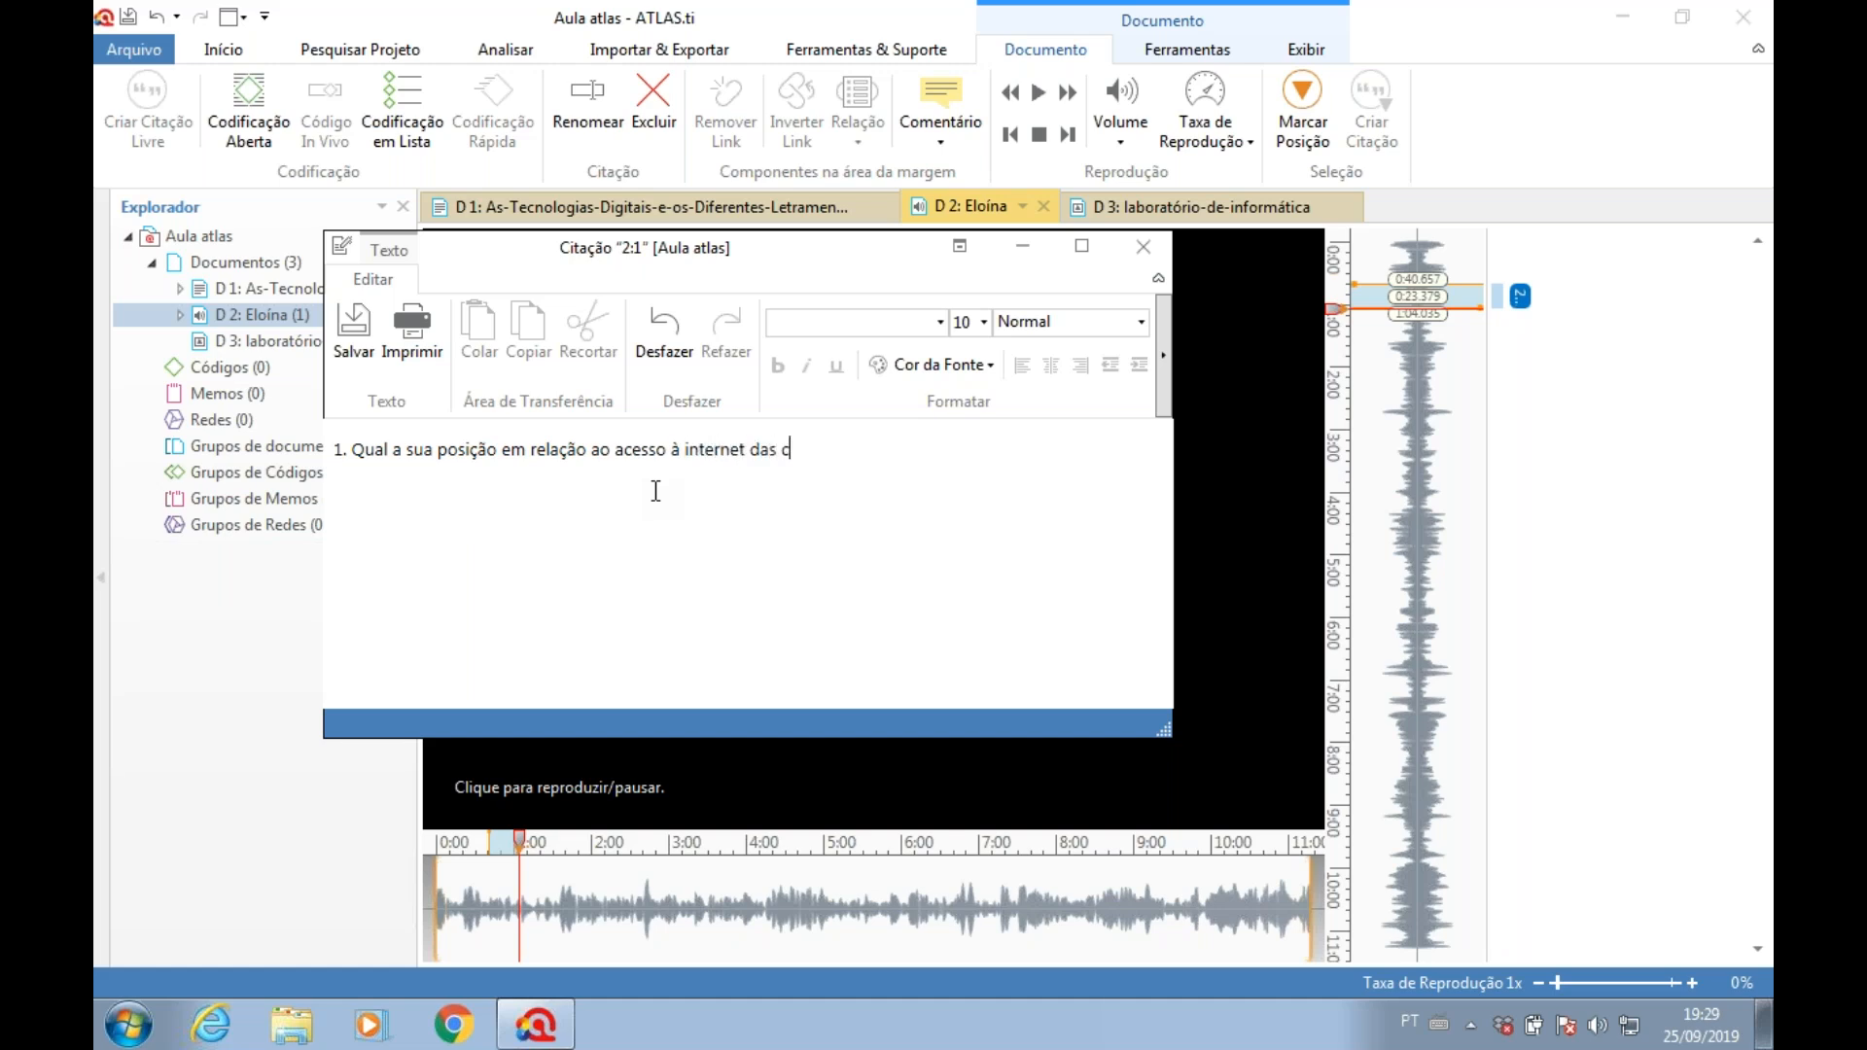
pyautogui.write('rianças abaixo de 5 ano')
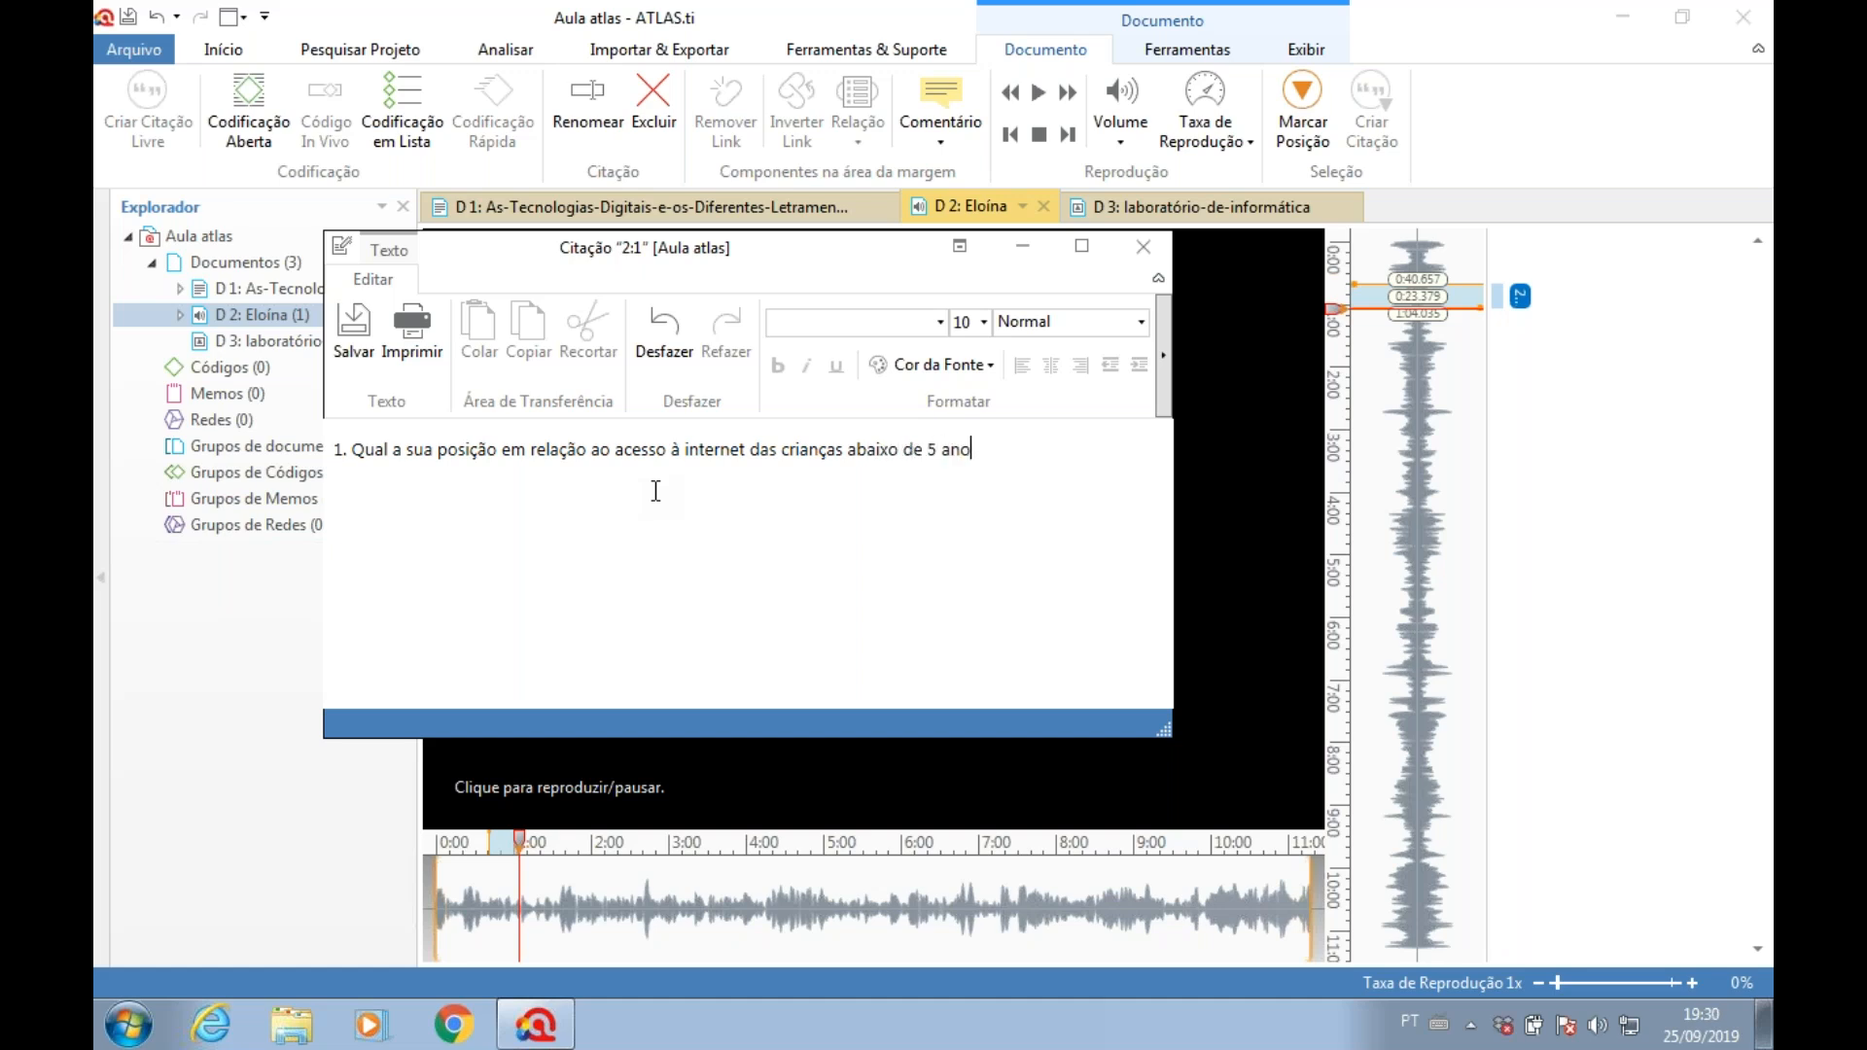
pyautogui.write('s. ')
# - Answer with "Eu sou totalmente contra o acesso à internet de crianças. Caso elas queiram, os pais necessitam estar presente e orientar a busca." and save the comment
pyautogui.write('Eu sou total')
pyautogui.write('me')
pyautogui.write('nte cont')
pyautogui.write('ra')
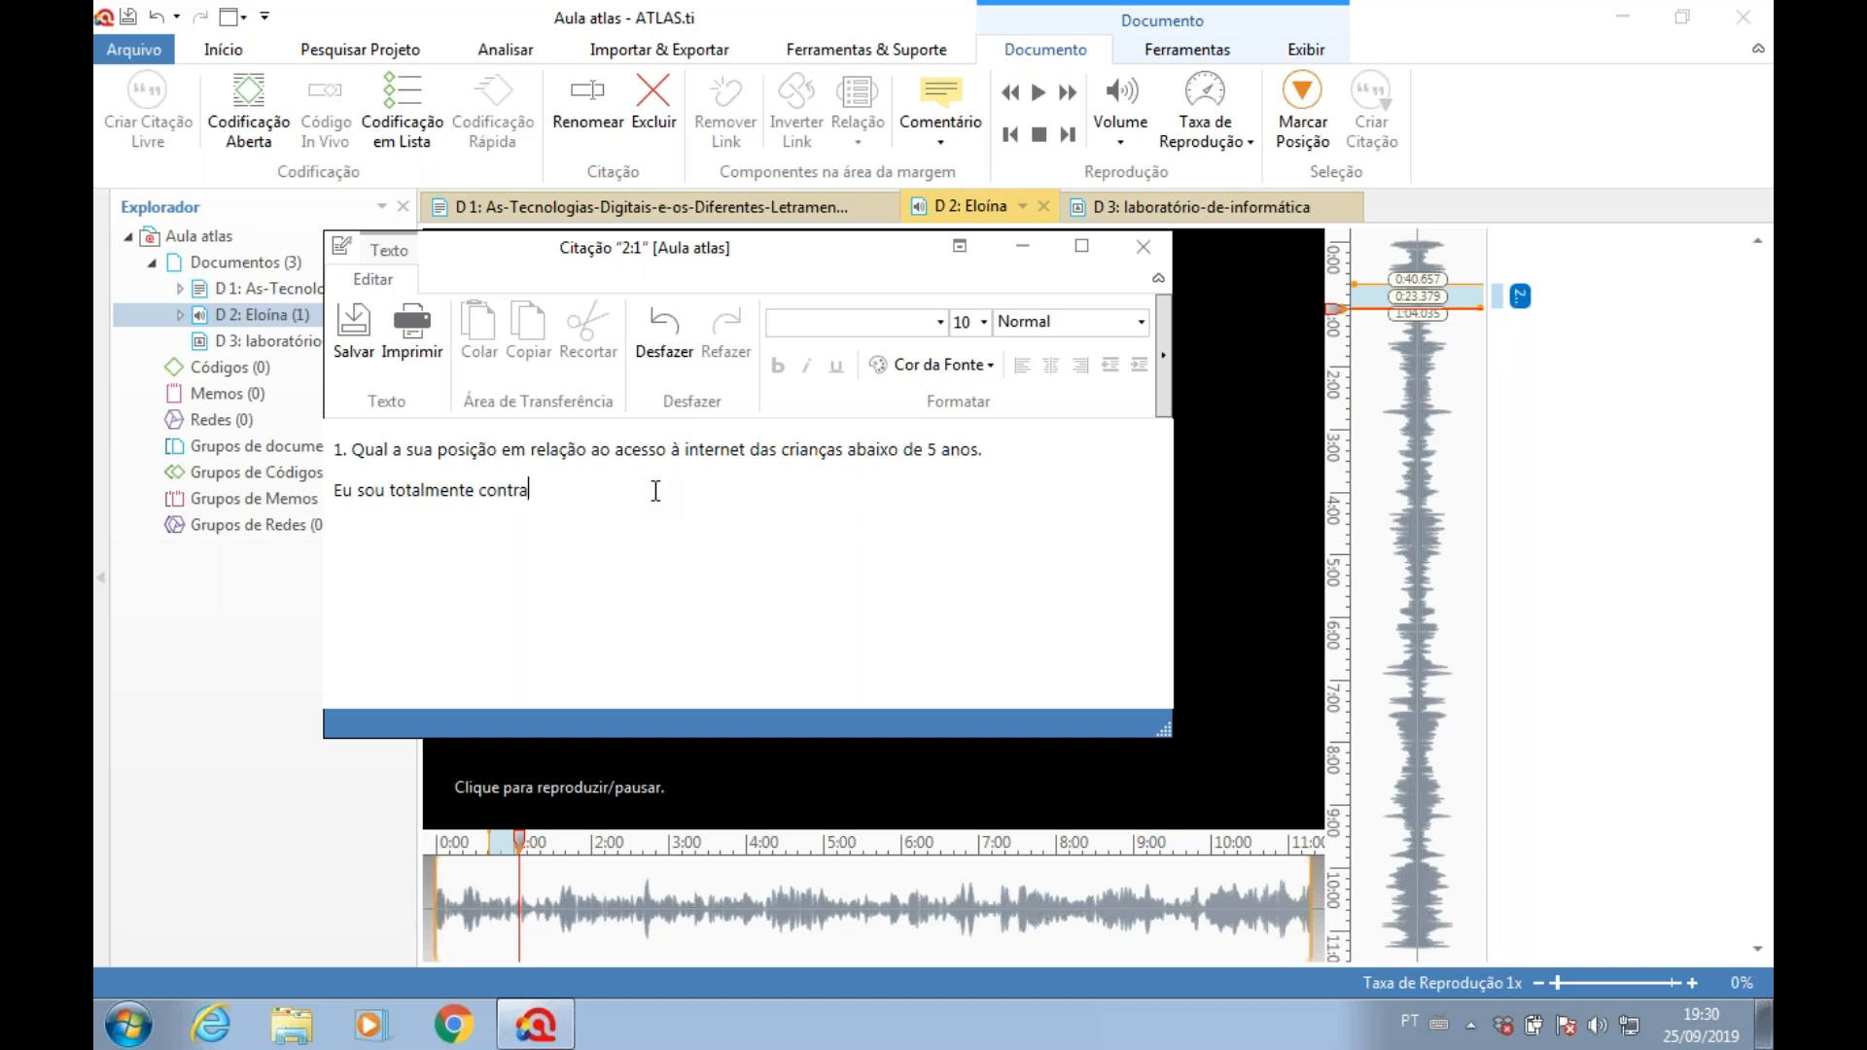
pyautogui.write(' o acesso à internet de crianaçs')
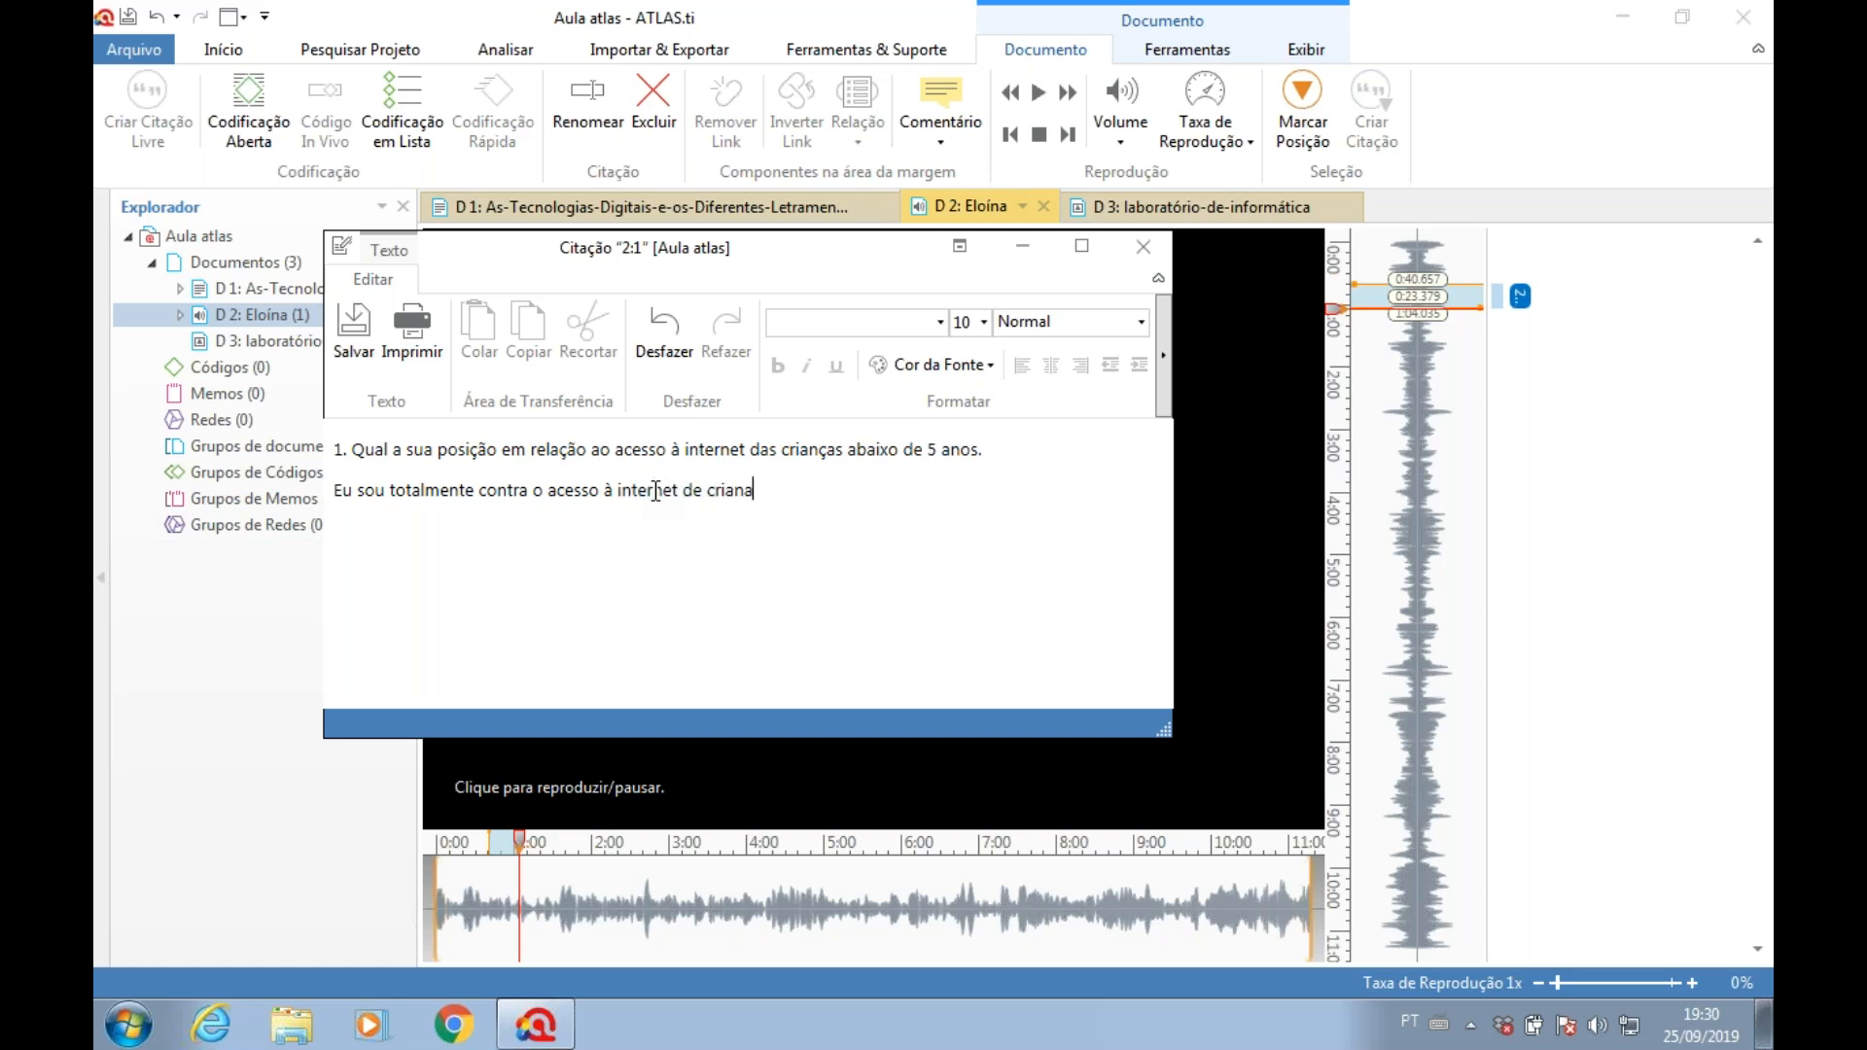
pyautogui.press('BackSpace')
pyautogui.press('BackSpace')
pyautogui.press('BackSpace')
pyautogui.write('ças. Caso elas queiram ')
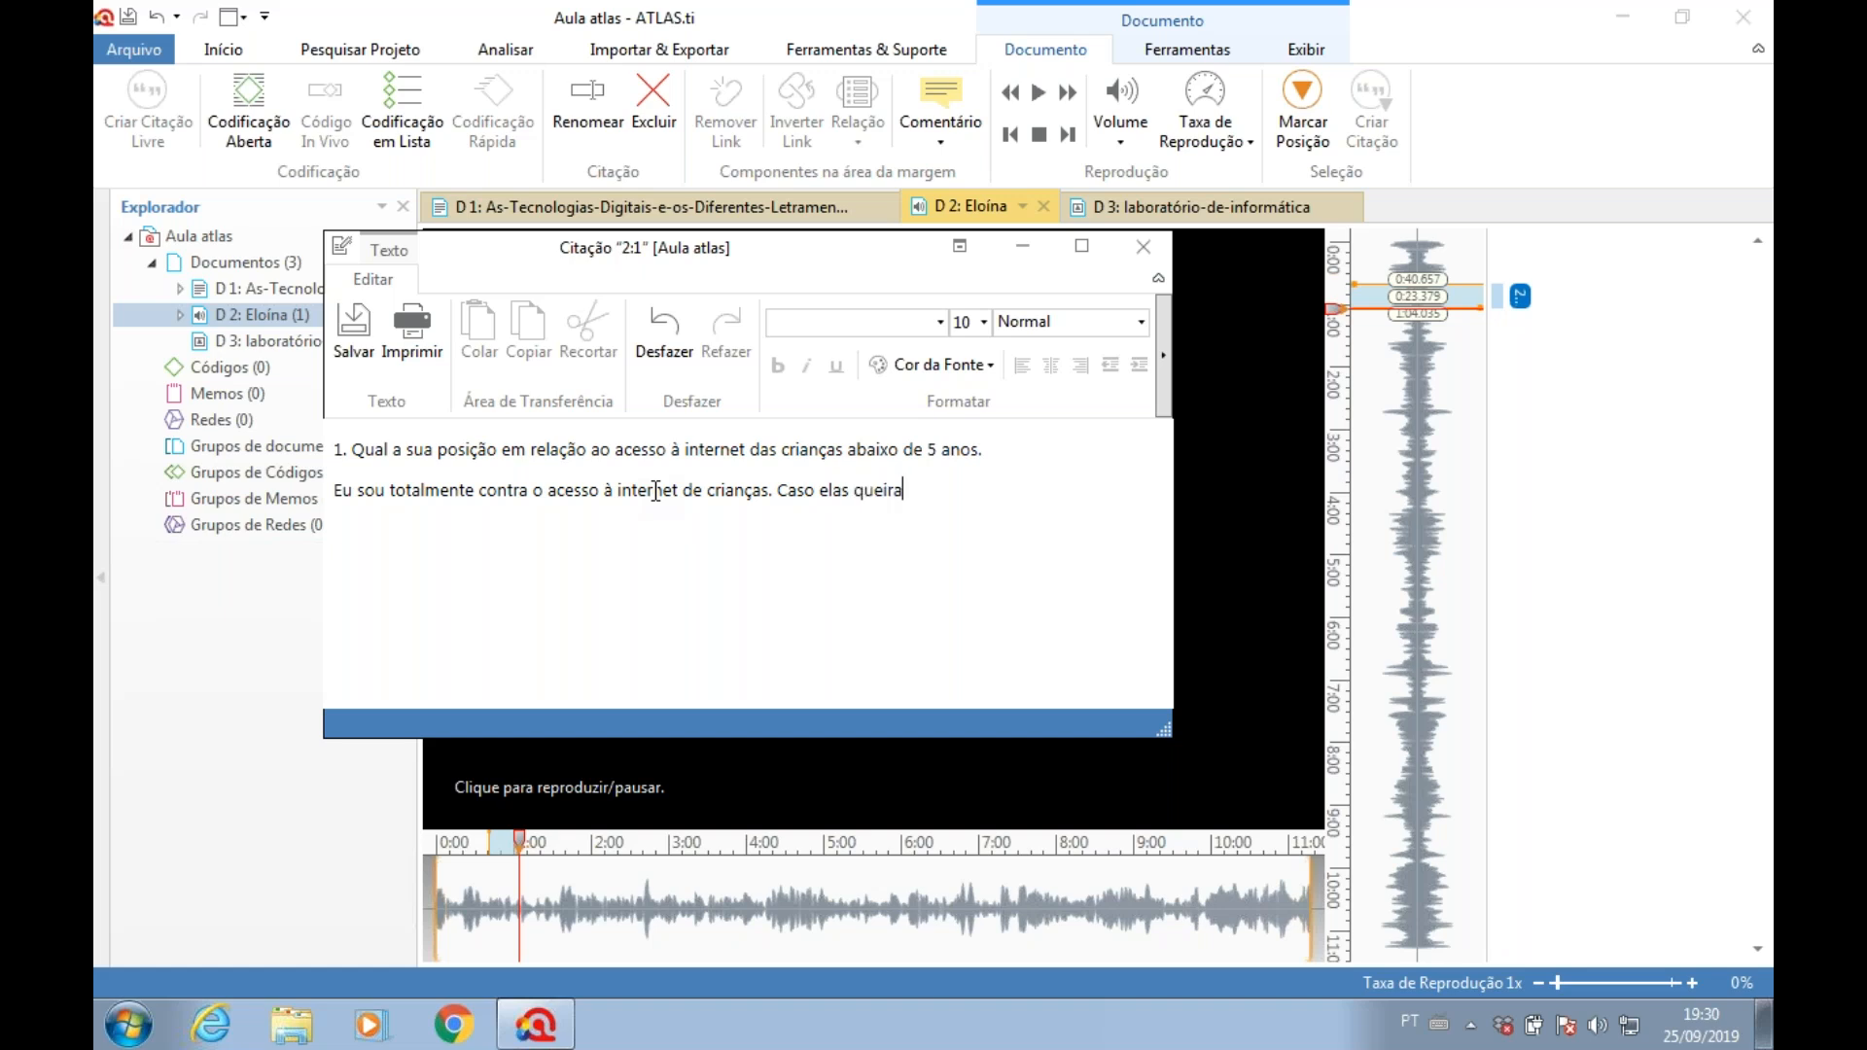
pyautogui.write(', os pais necessita')
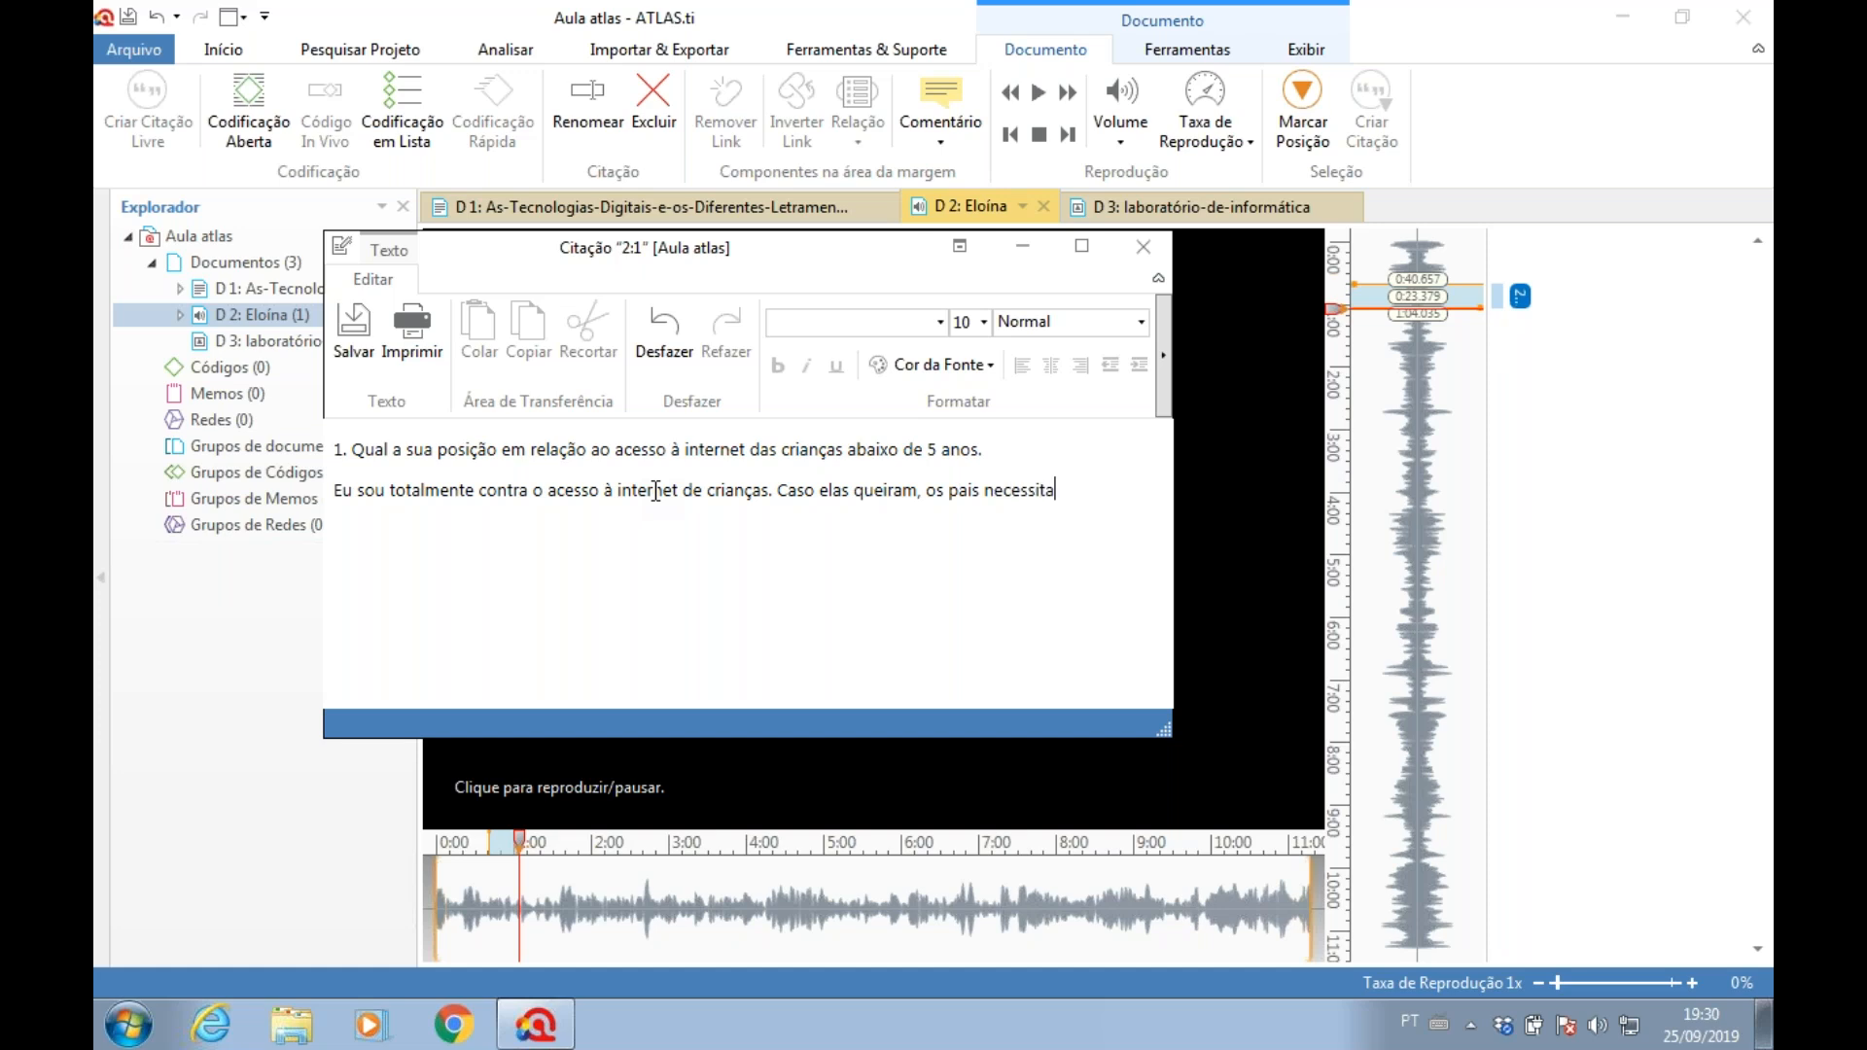
pyautogui.write('m estar presente e orientar')
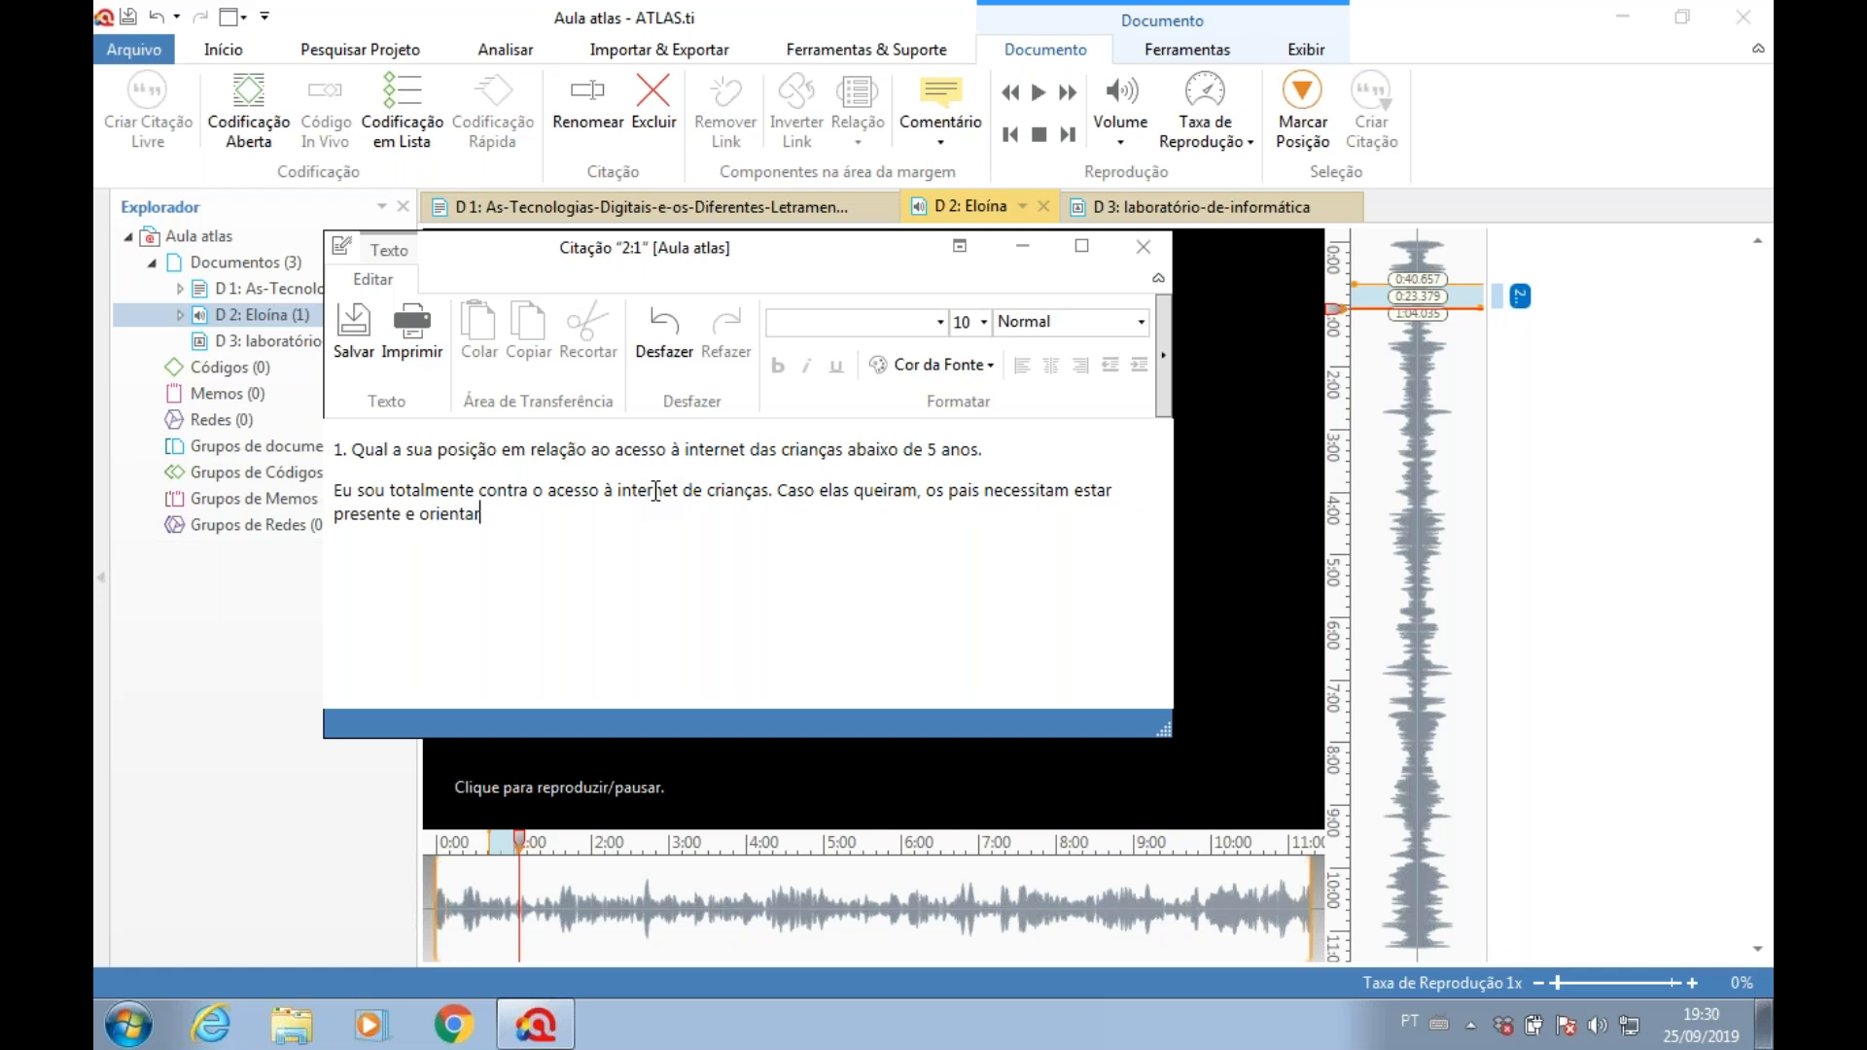
pyautogui.write(' a busca.')
pyautogui.click(354, 330)
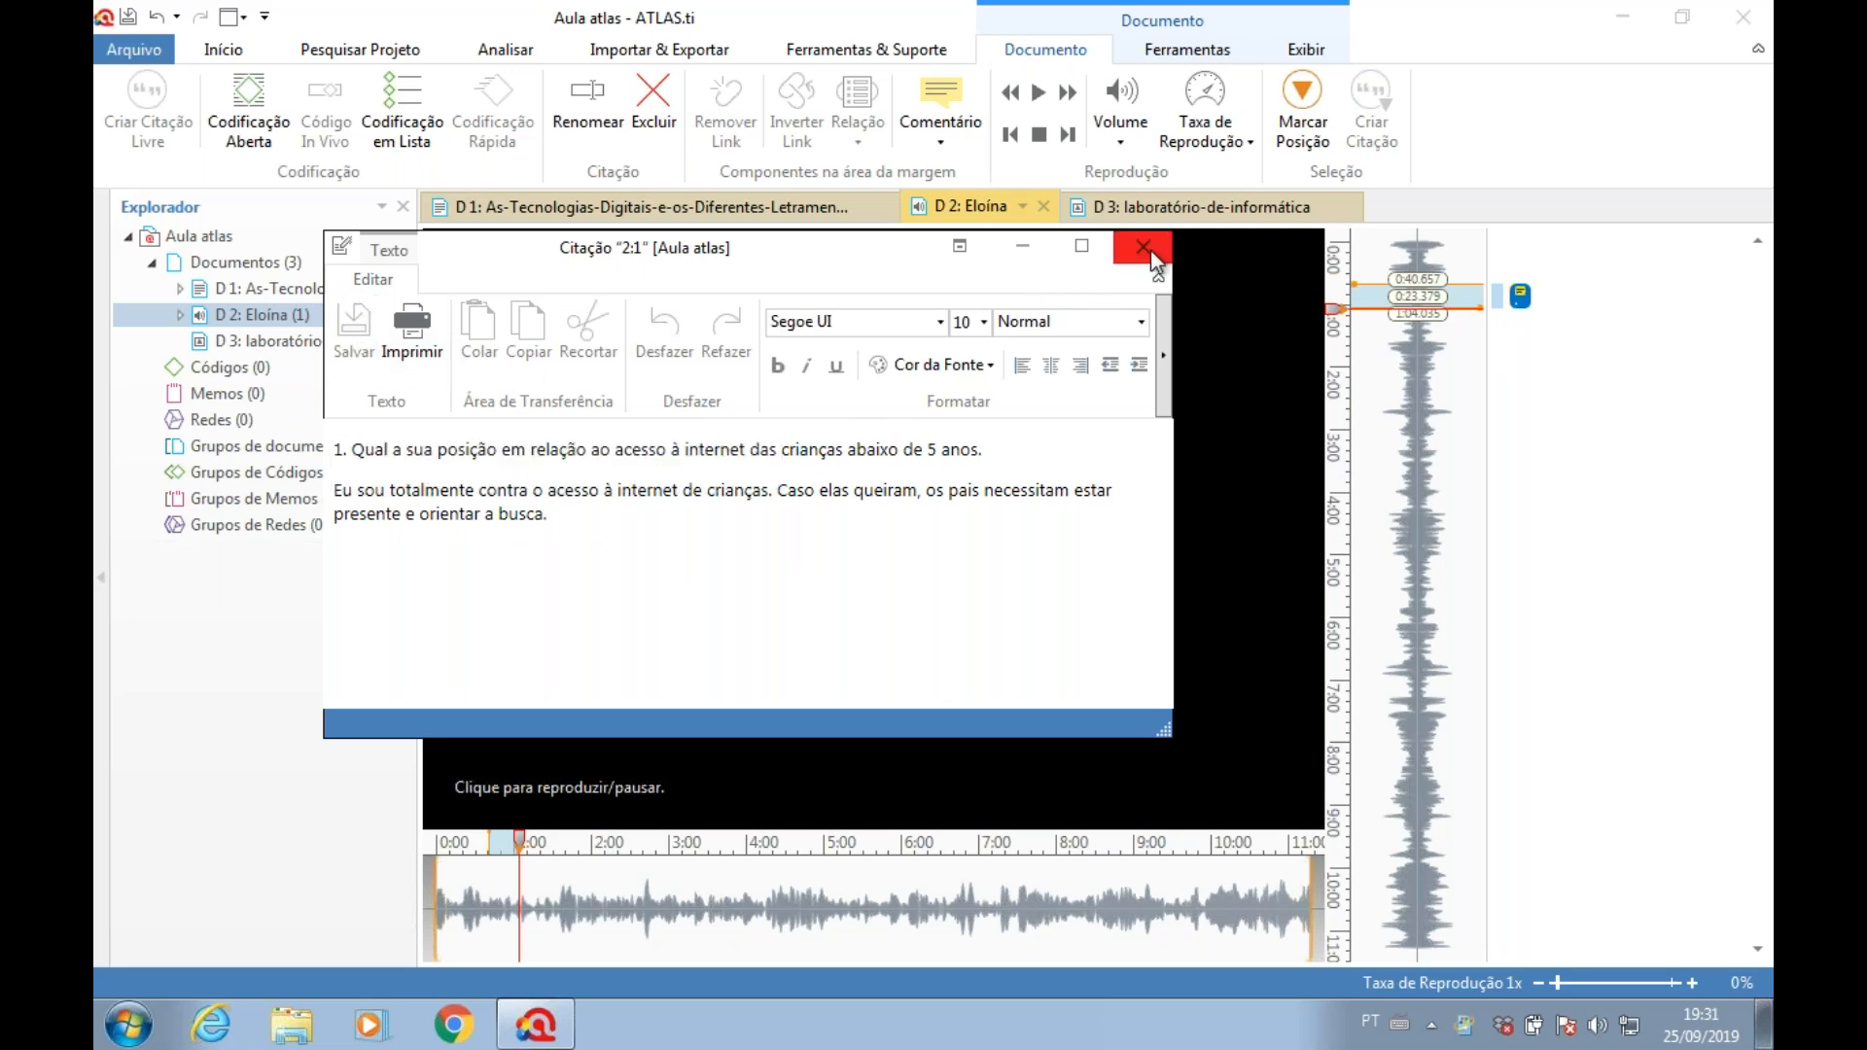
pyautogui.click(1144, 247)
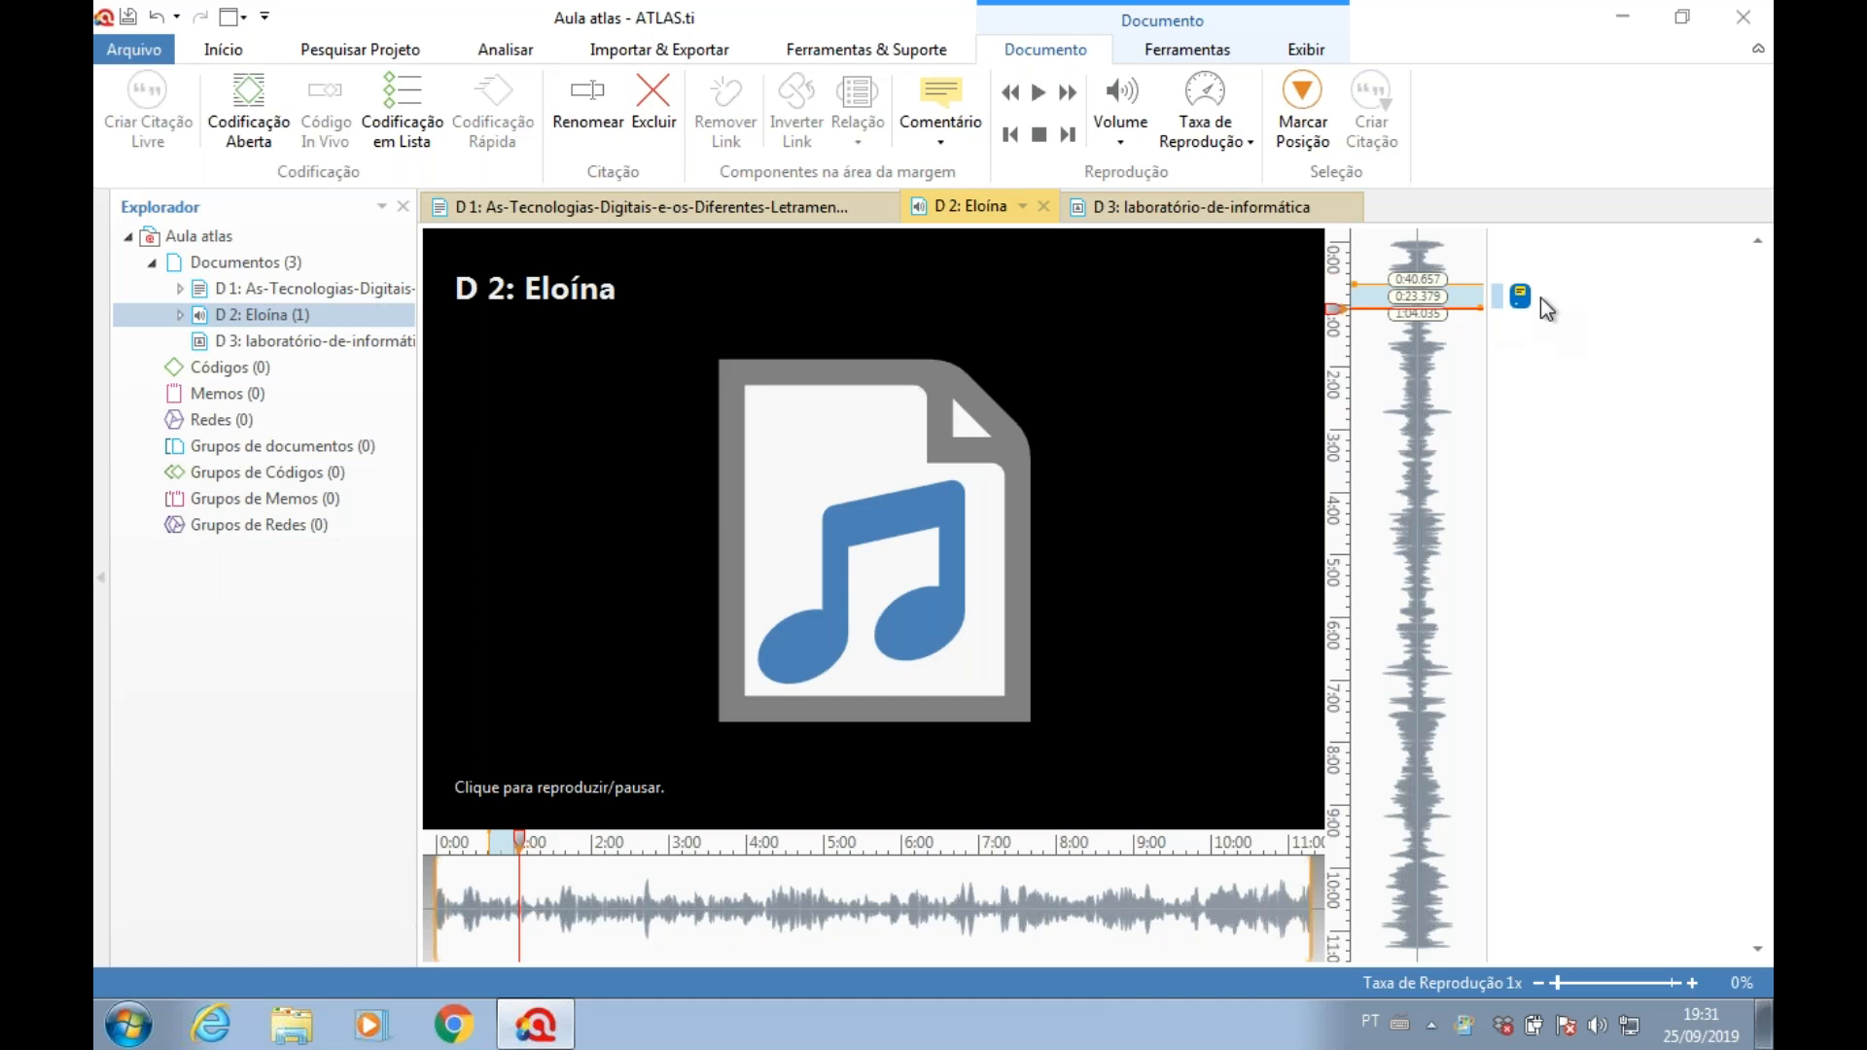
# - Mark a start position at about 2:08 in audio D 2 and create a quotation from there to about 2:43
pyautogui.moveTo(1520, 296)
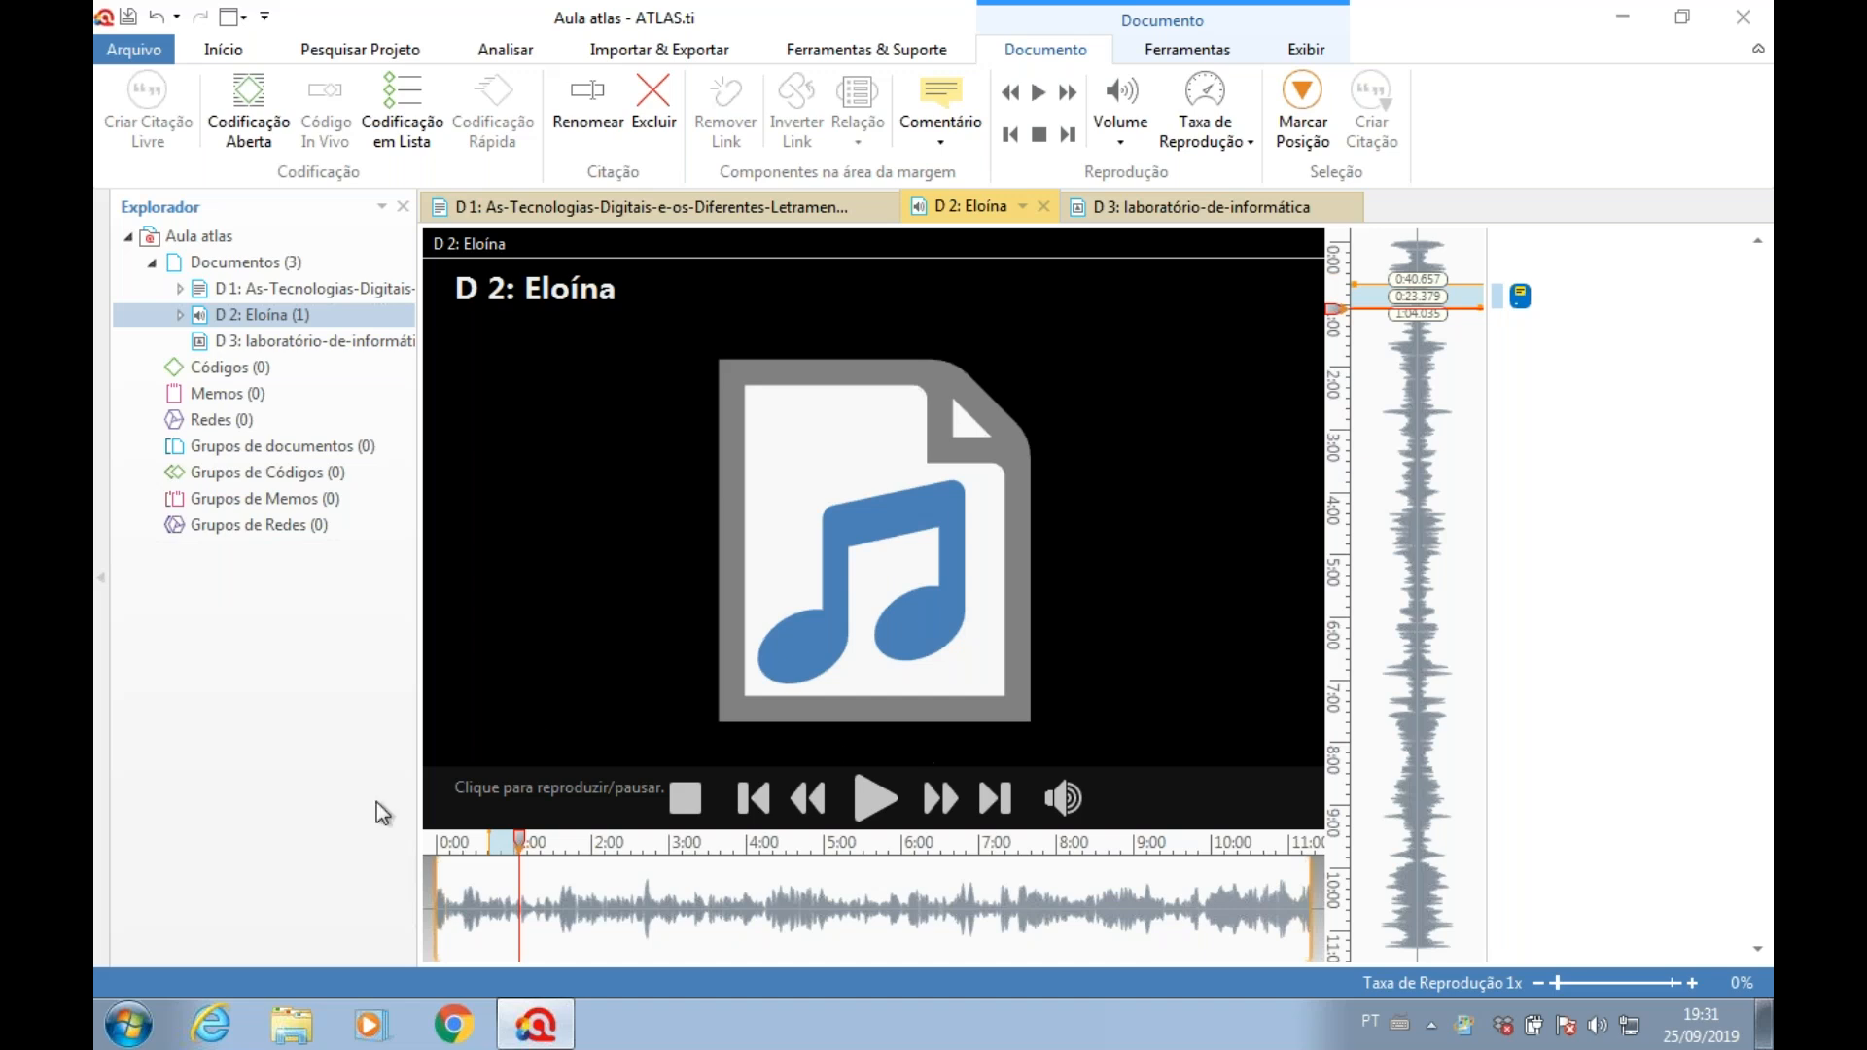
pyautogui.moveTo(535, 846); pyautogui.dragTo(624, 862)
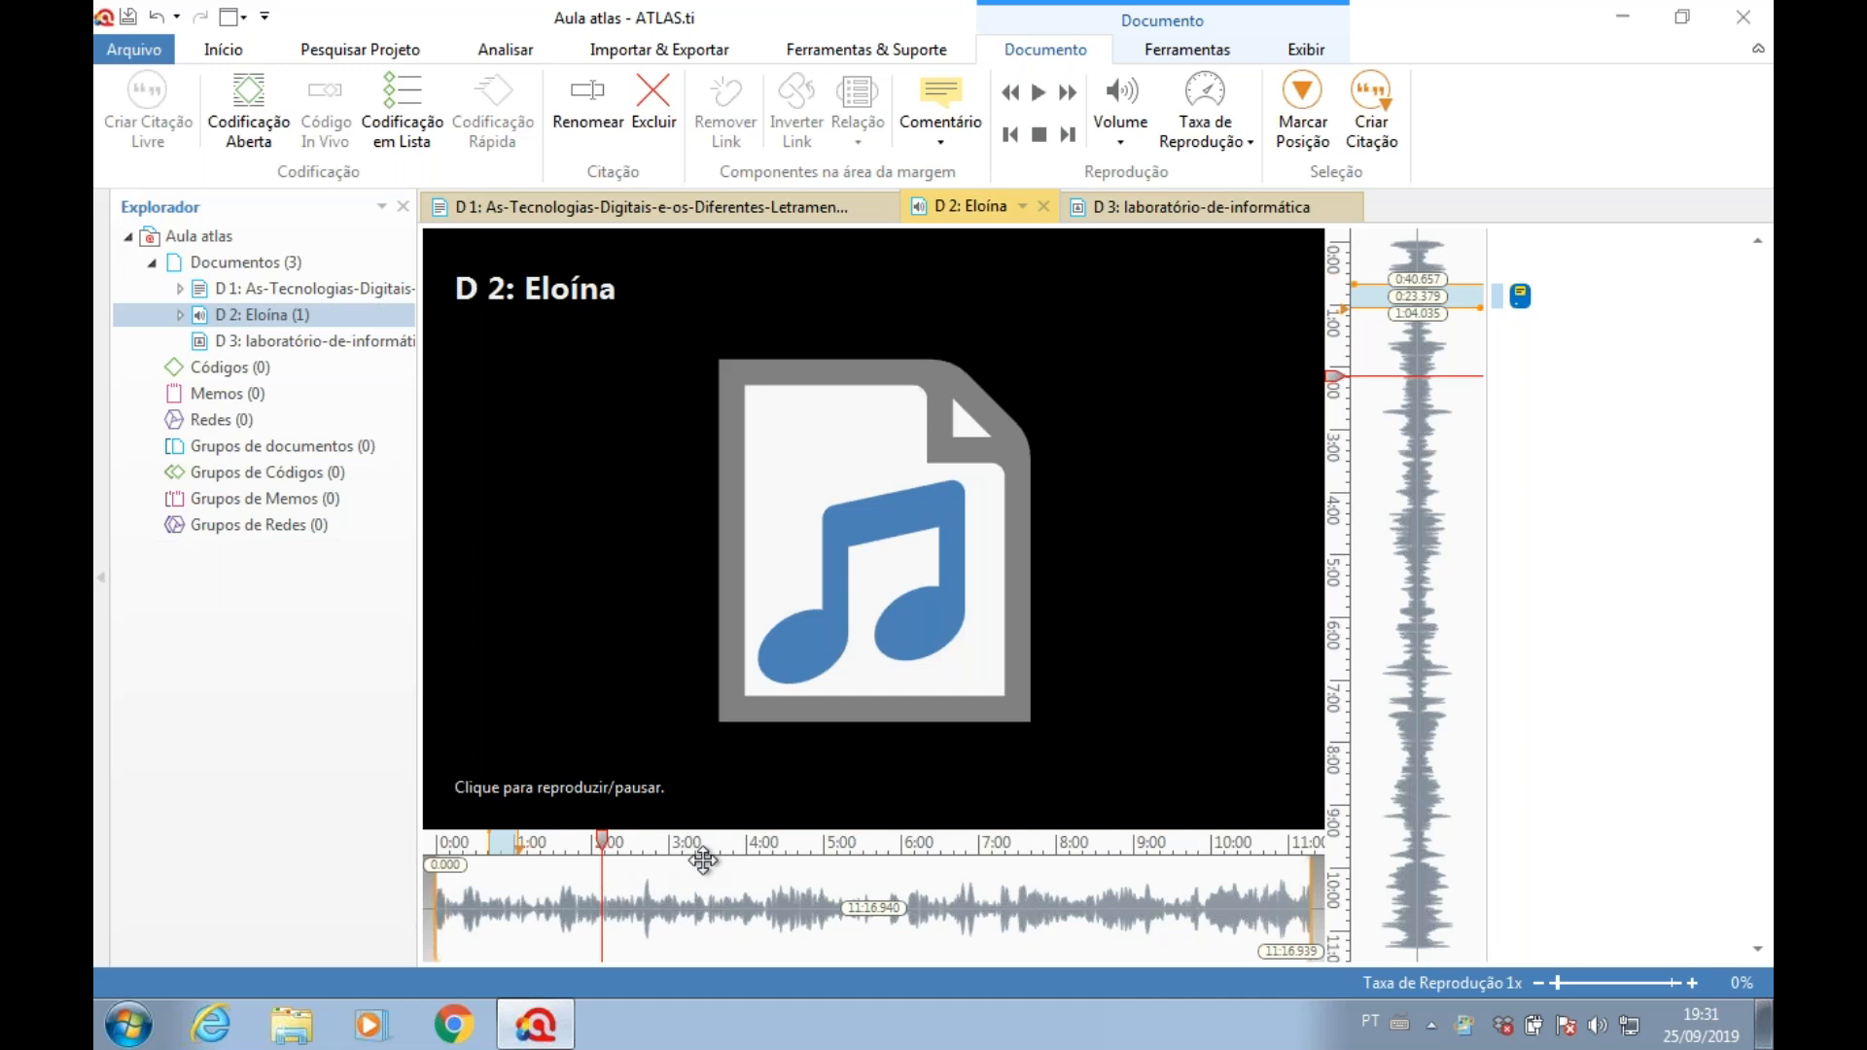
pyautogui.click(1303, 135)
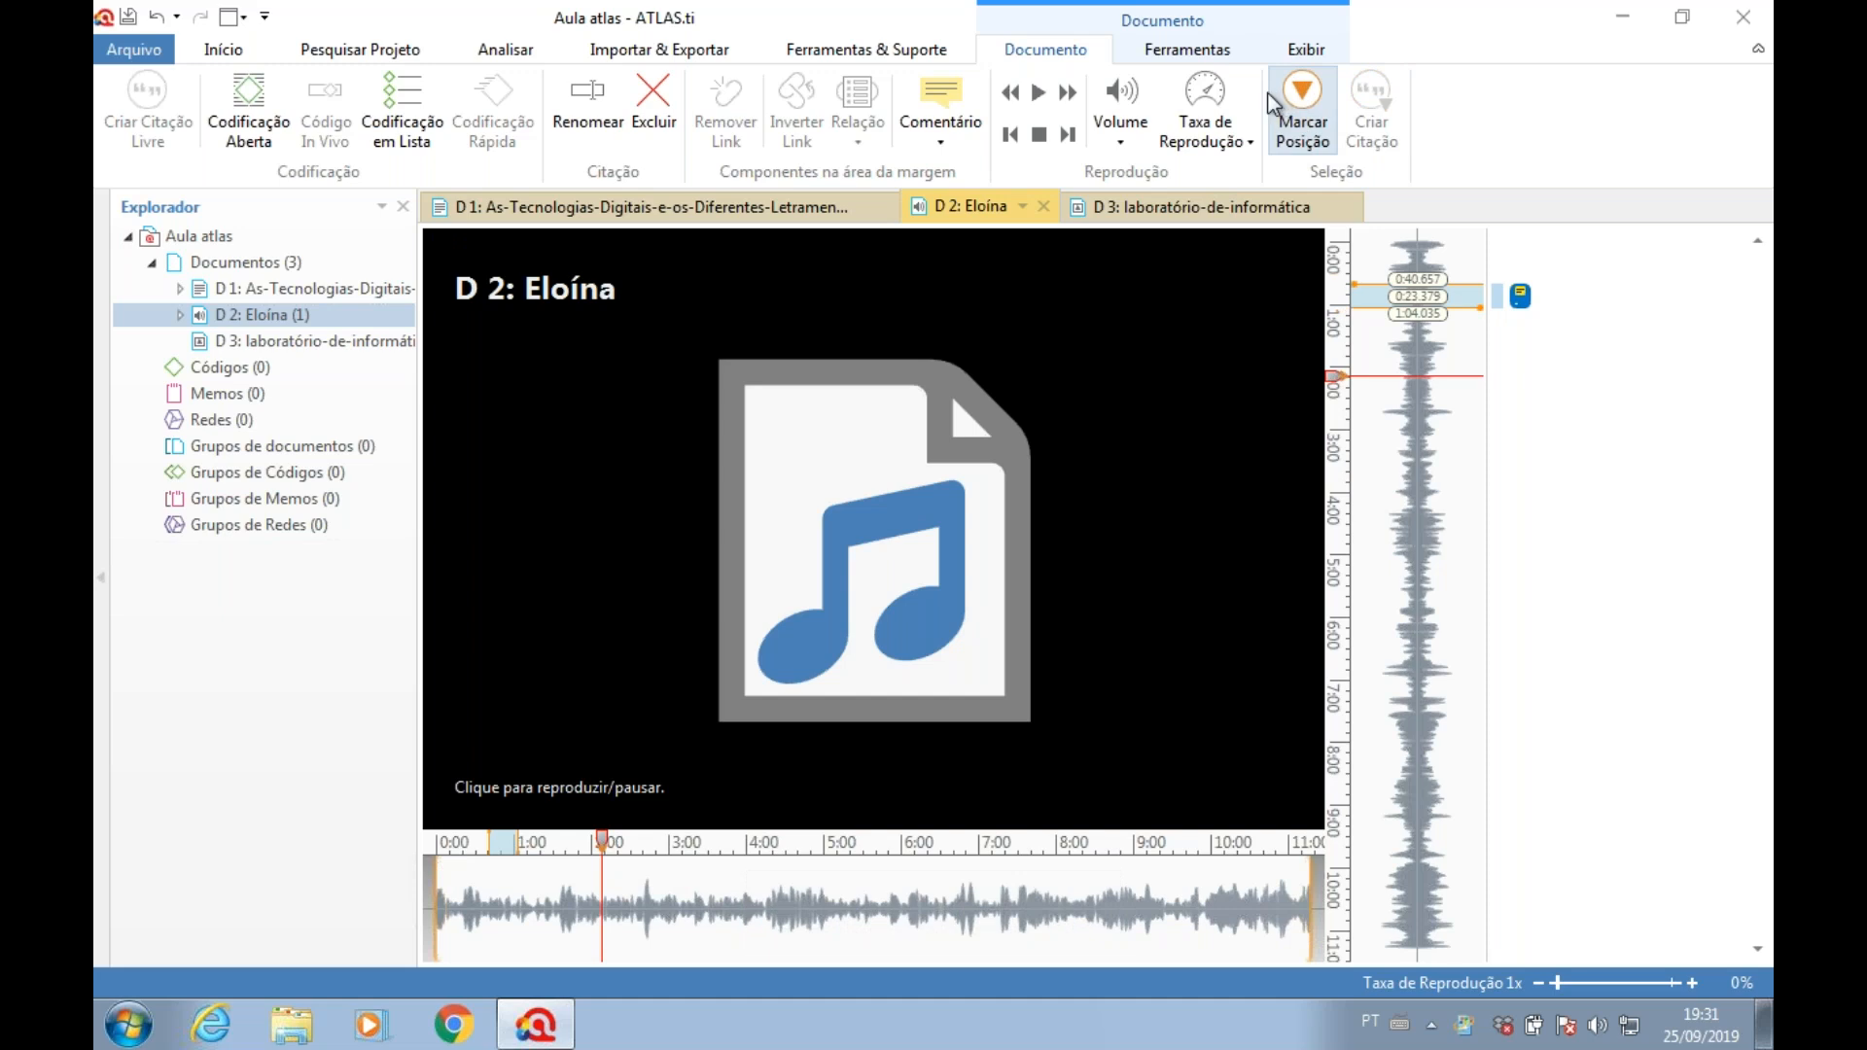
pyautogui.moveTo(601, 838); pyautogui.dragTo(647, 842)
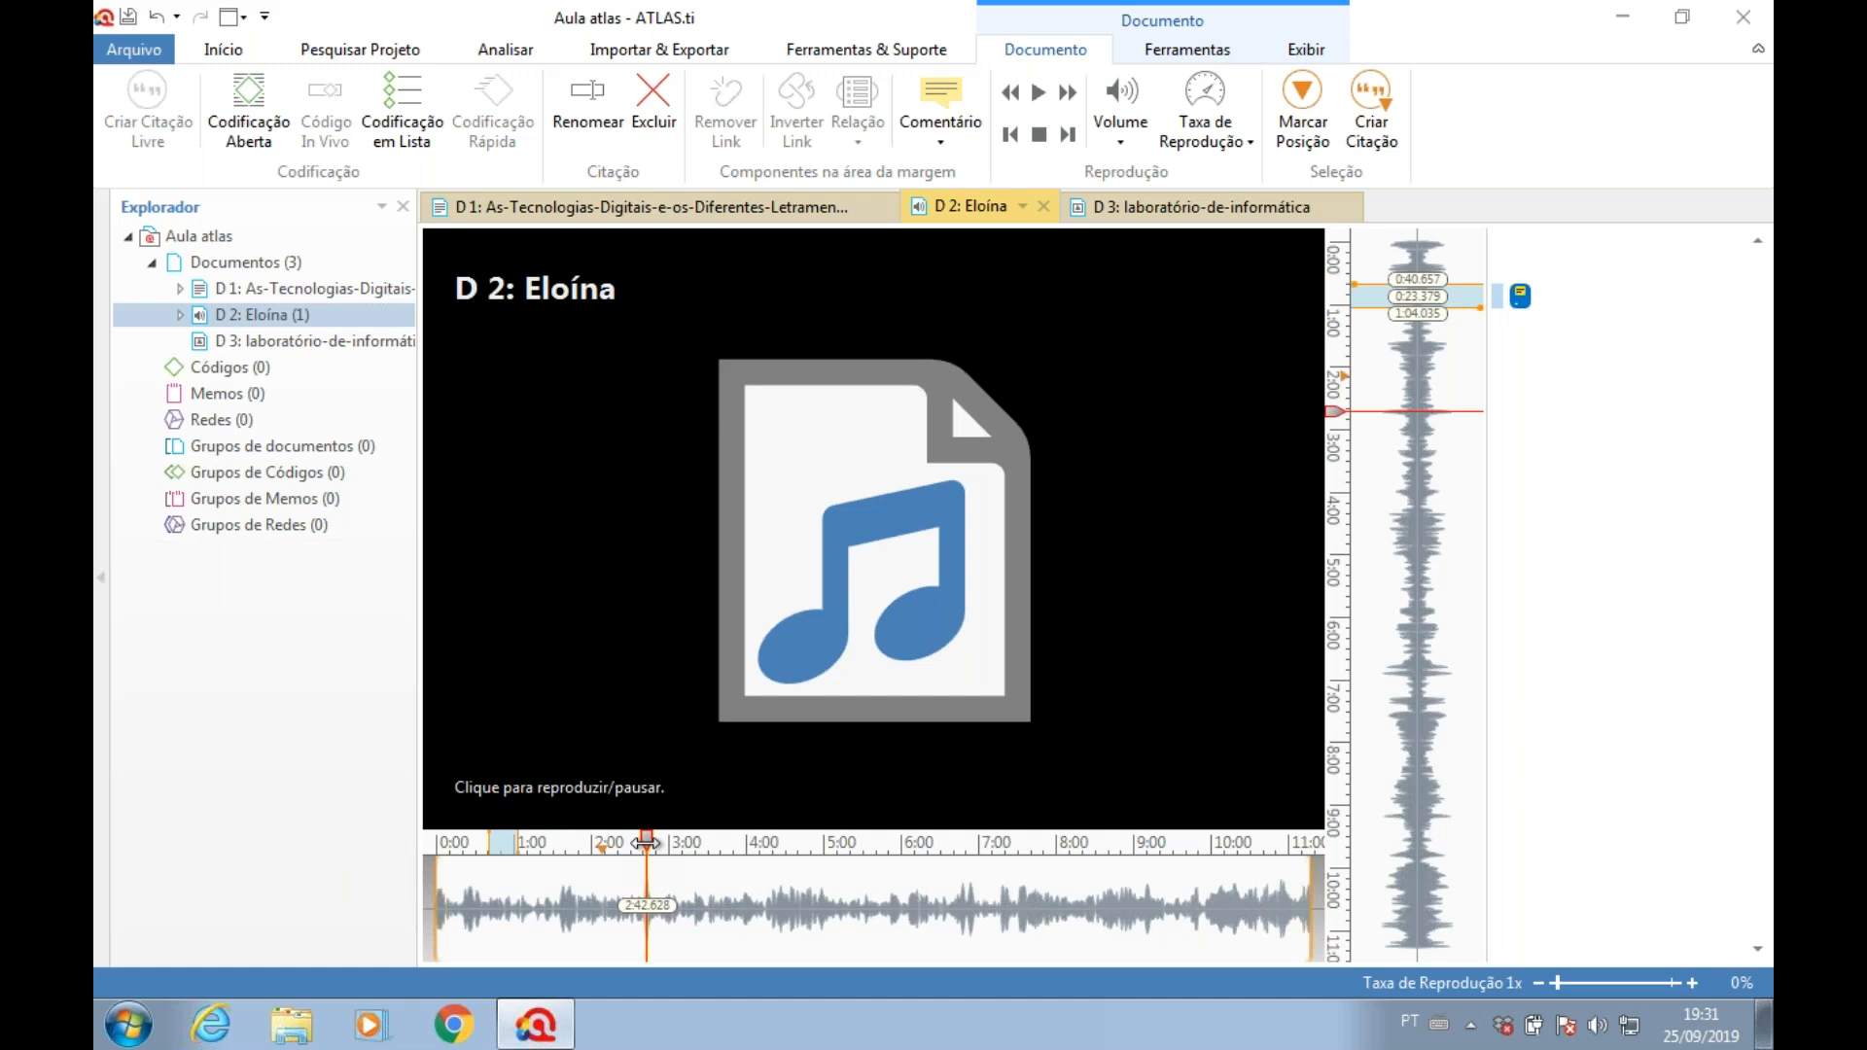
pyautogui.click(1371, 144)
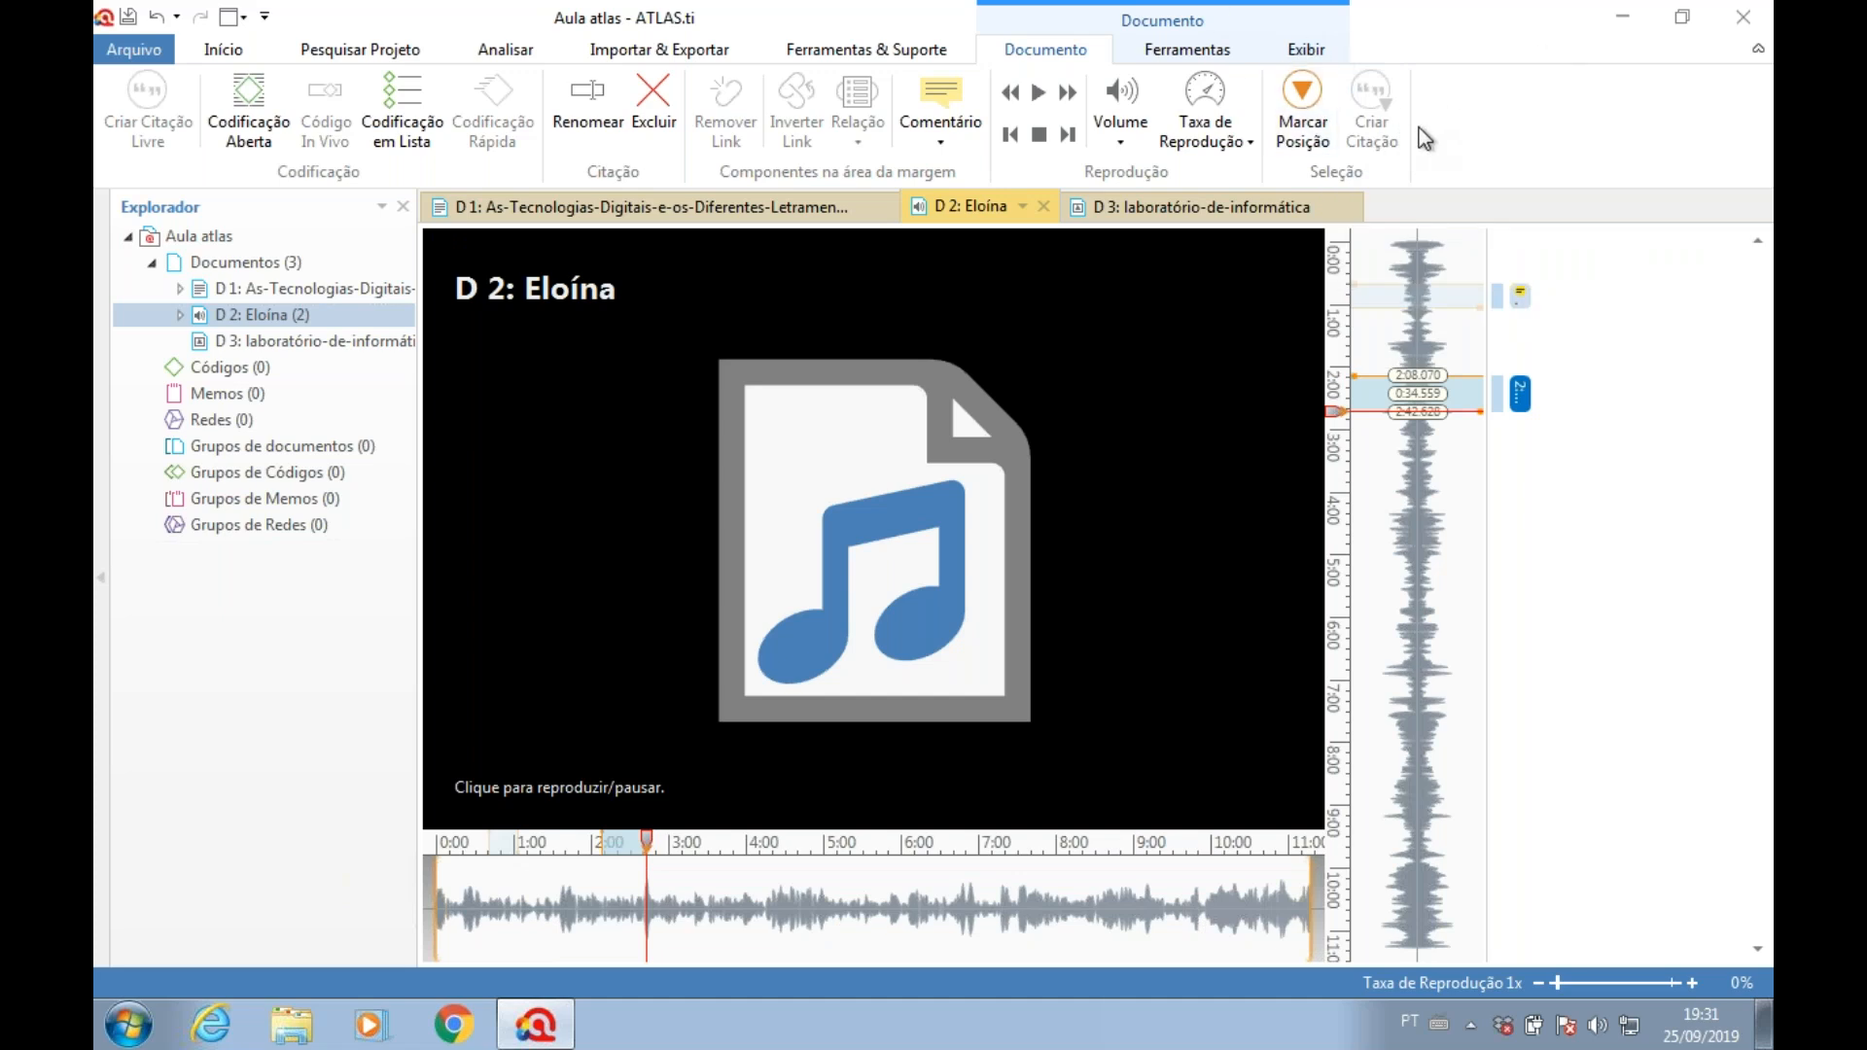
# - Comment D 2's second quotation with the filler text "hshhjshjdhjhsjdhjhjhjdhjhsjhjhdjhshjhjdjhshdsjh", then save and close the comment
pyautogui.moveTo(1517, 399)
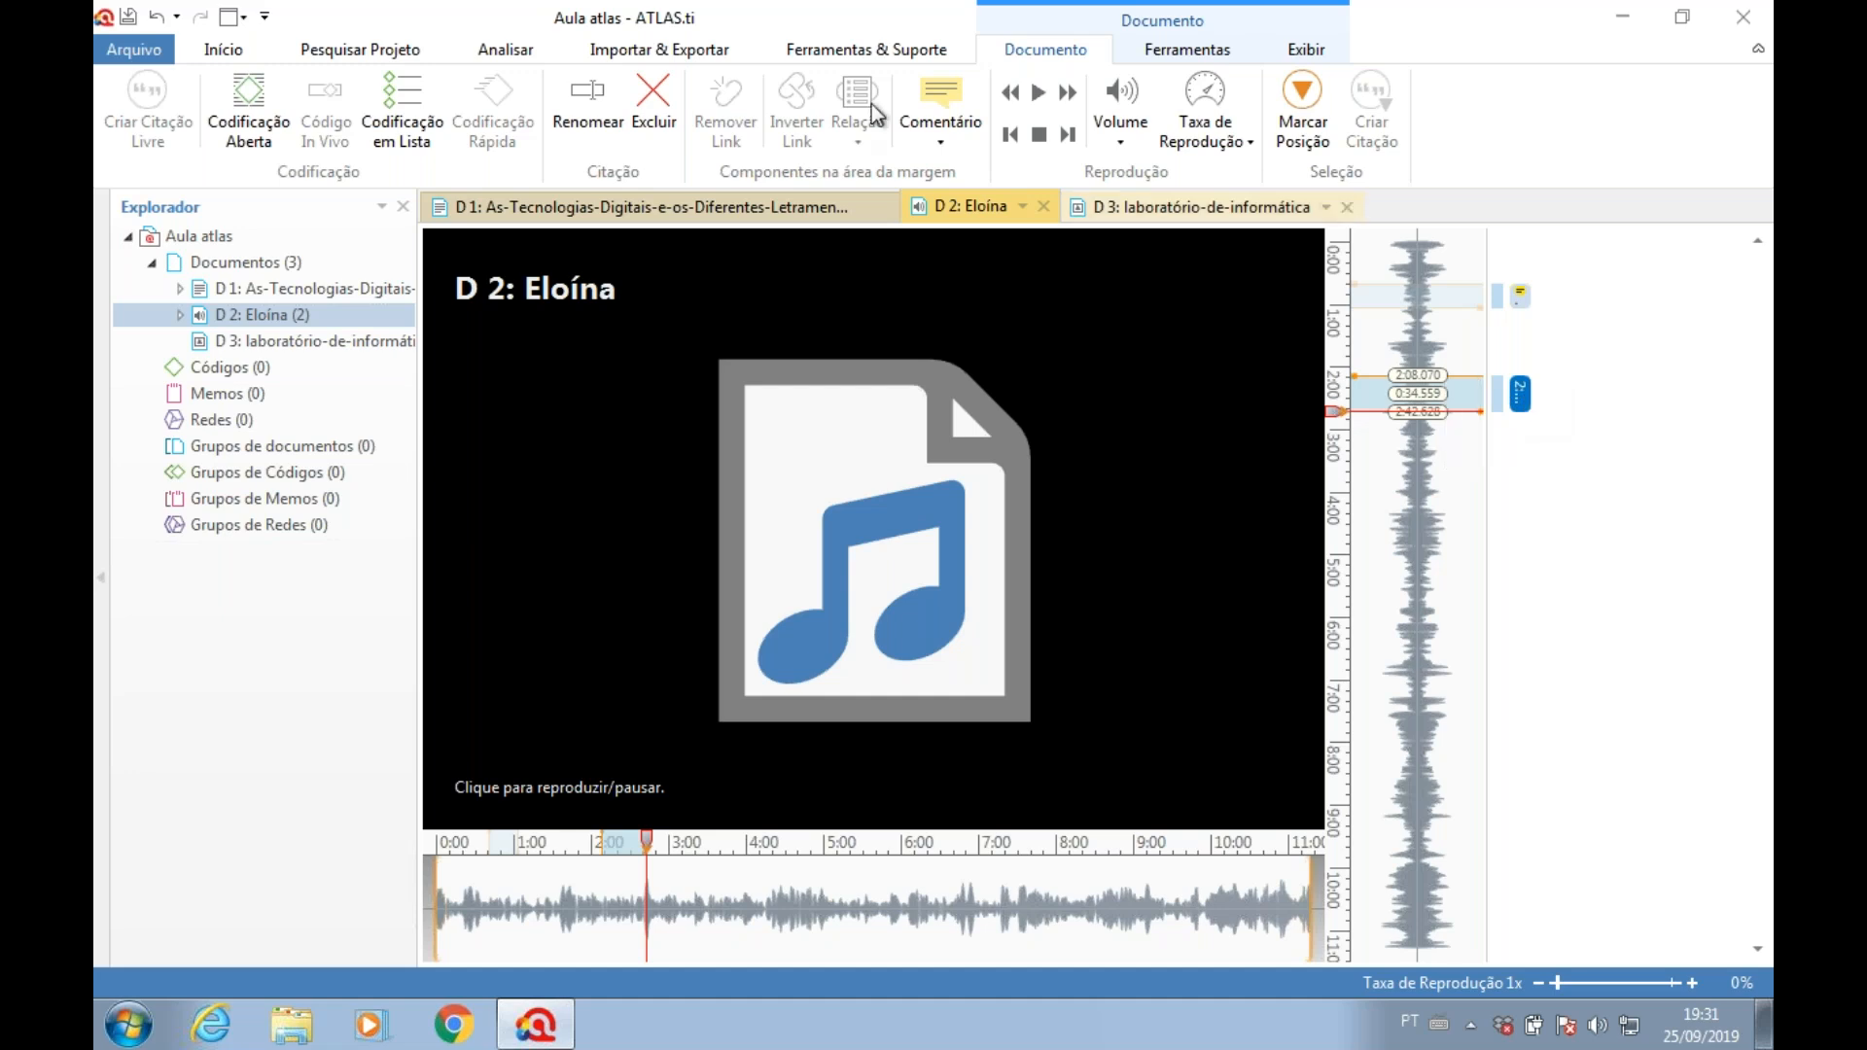
pyautogui.click(938, 111)
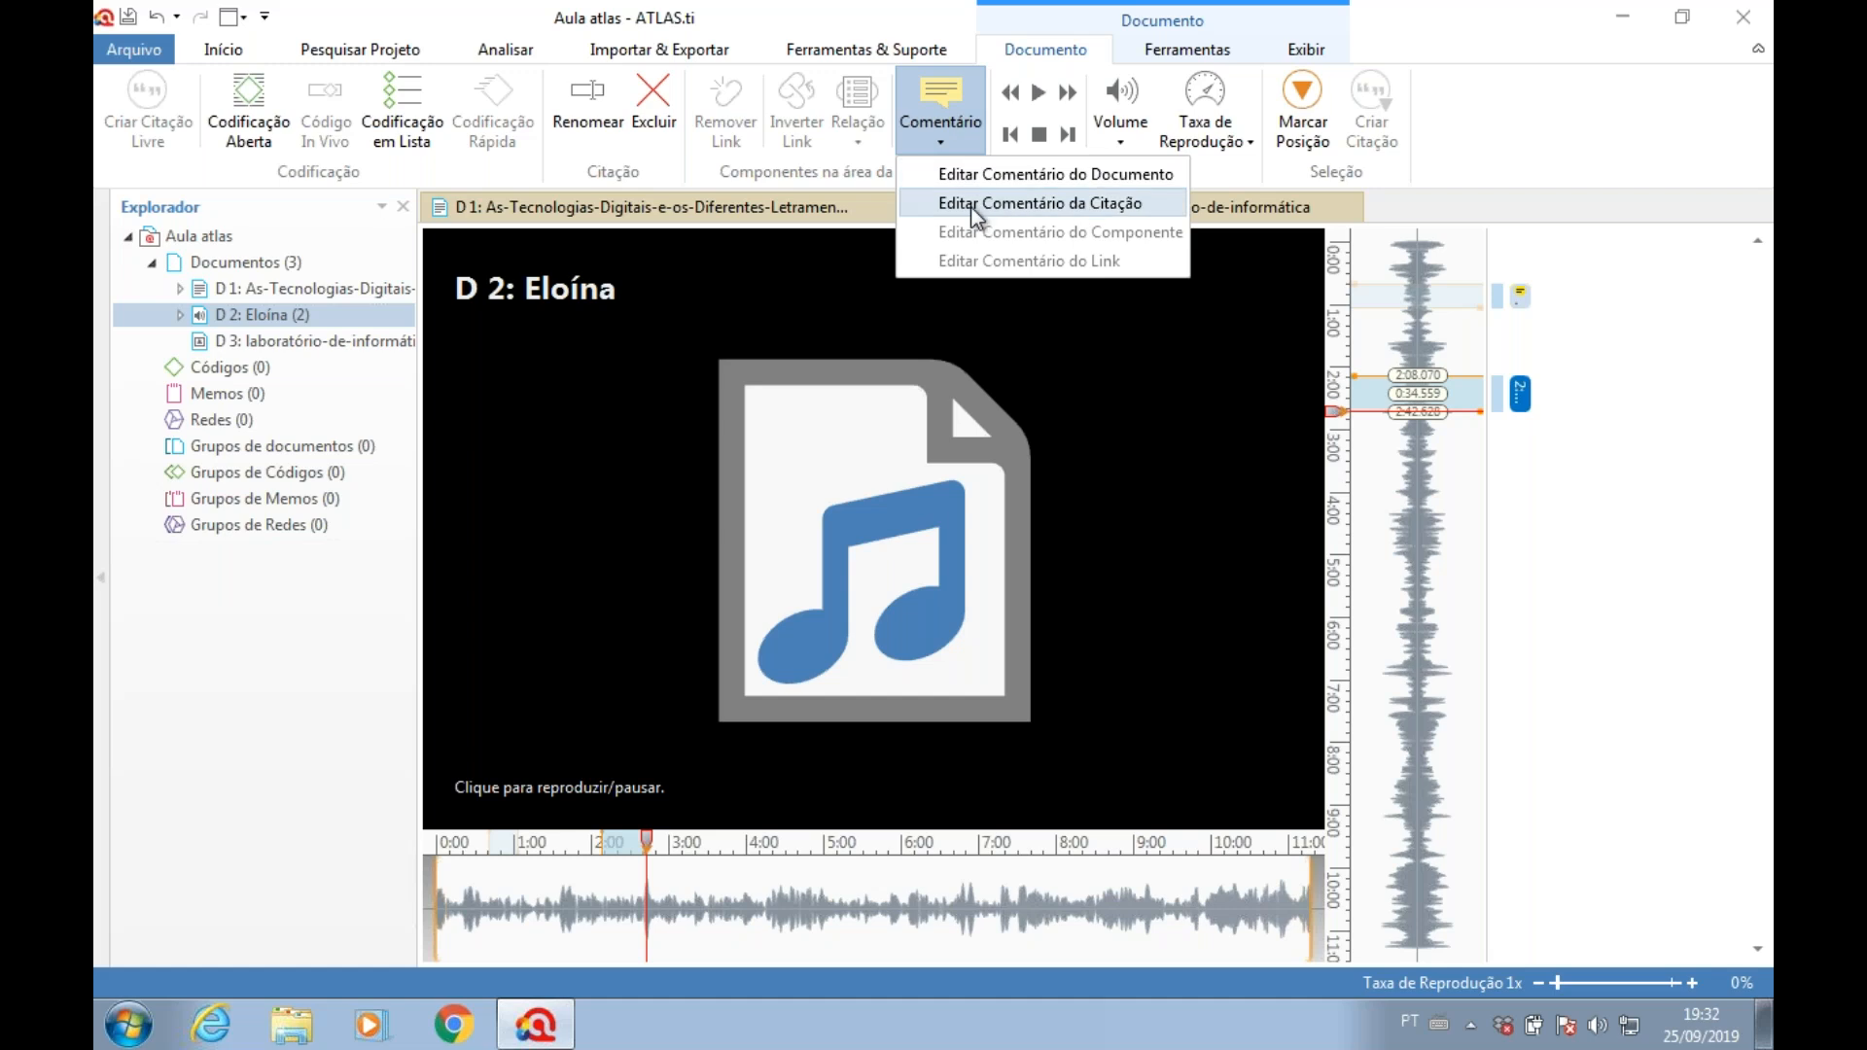
pyautogui.click(1116, 213)
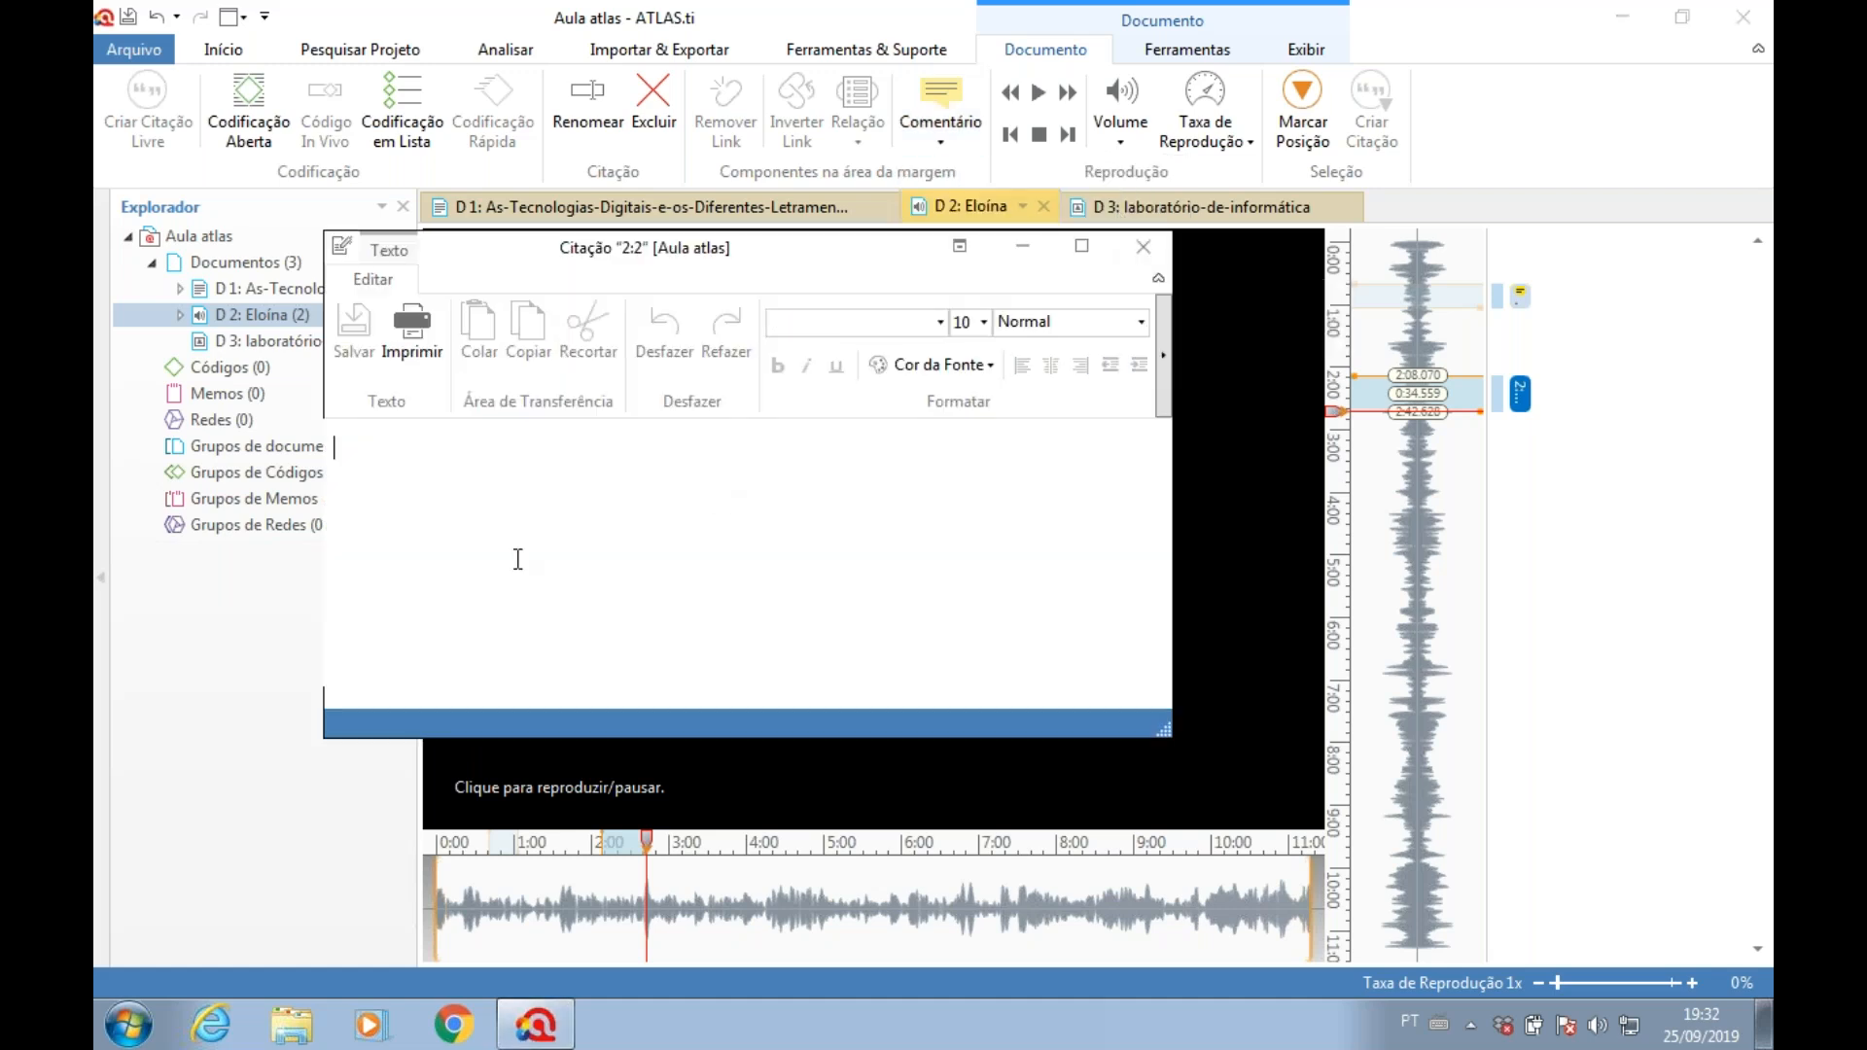
pyautogui.write('hsh')
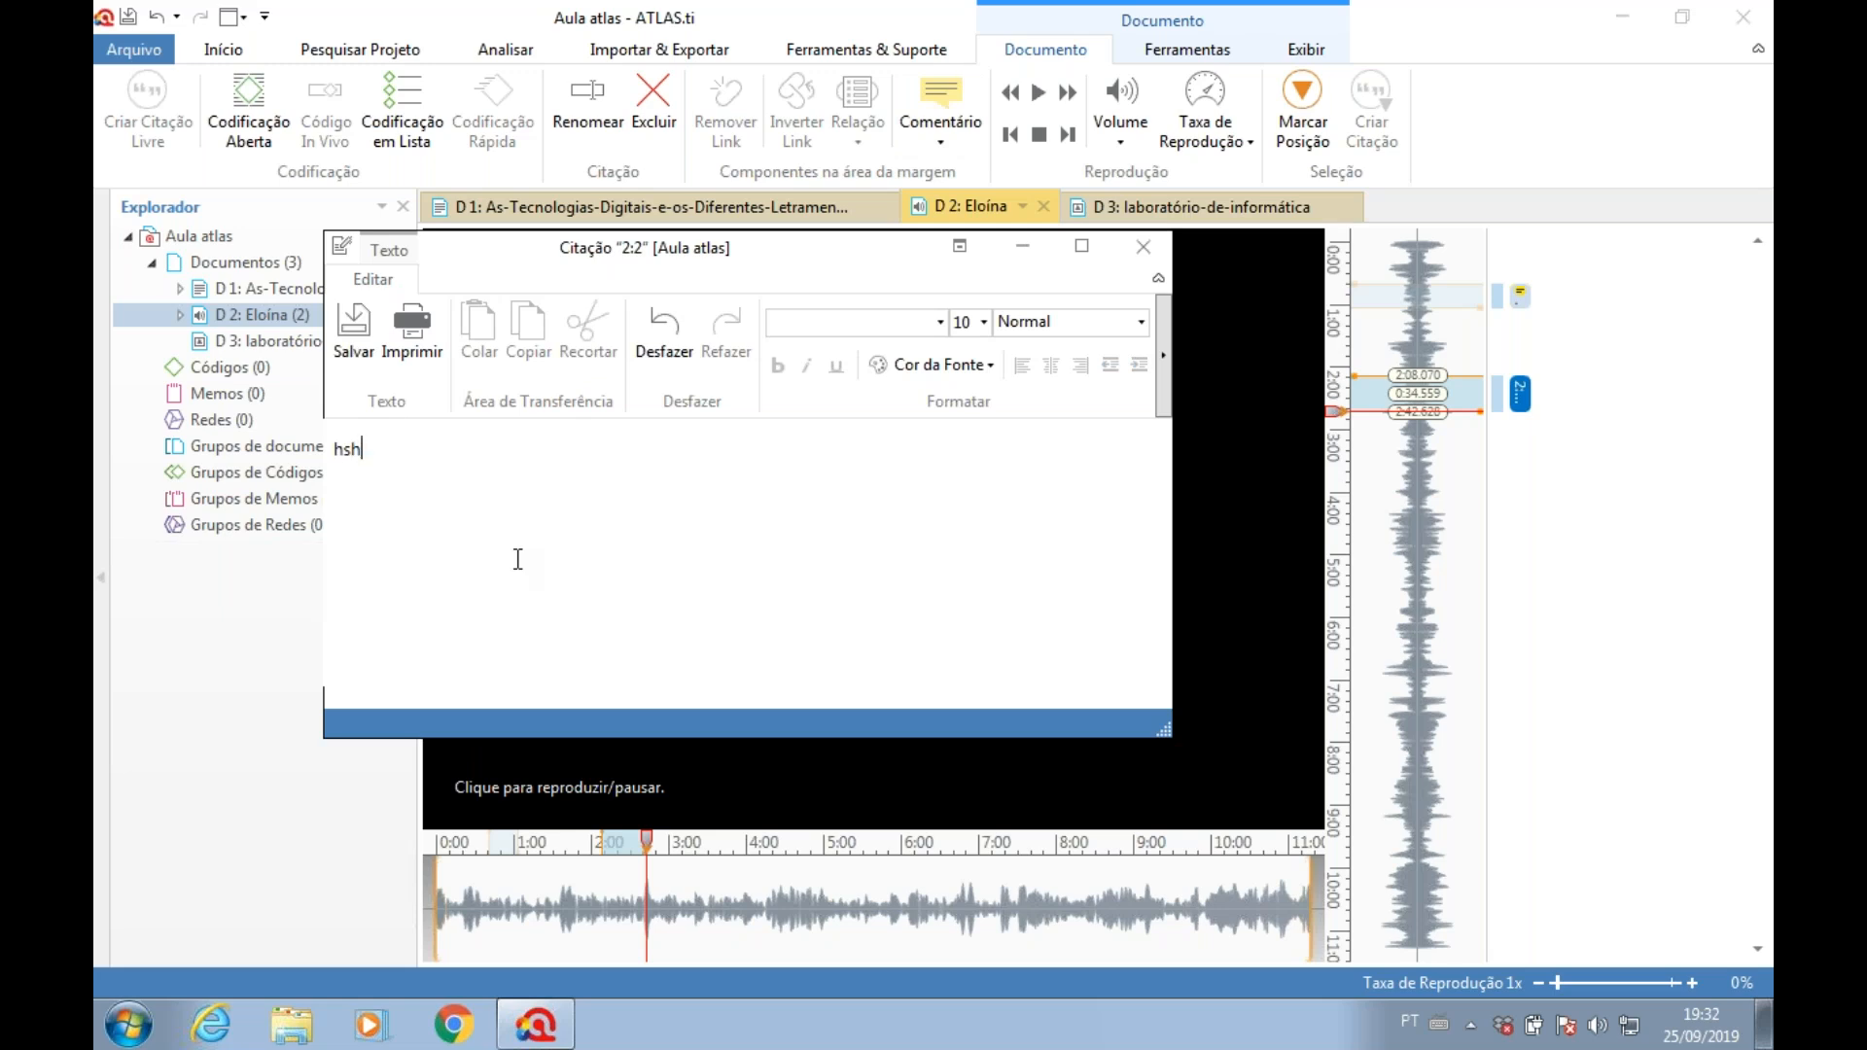
pyautogui.write('hjshjdhjhsjdhjhjhjdhjhsjhjhdjhshjhjdjhshd')
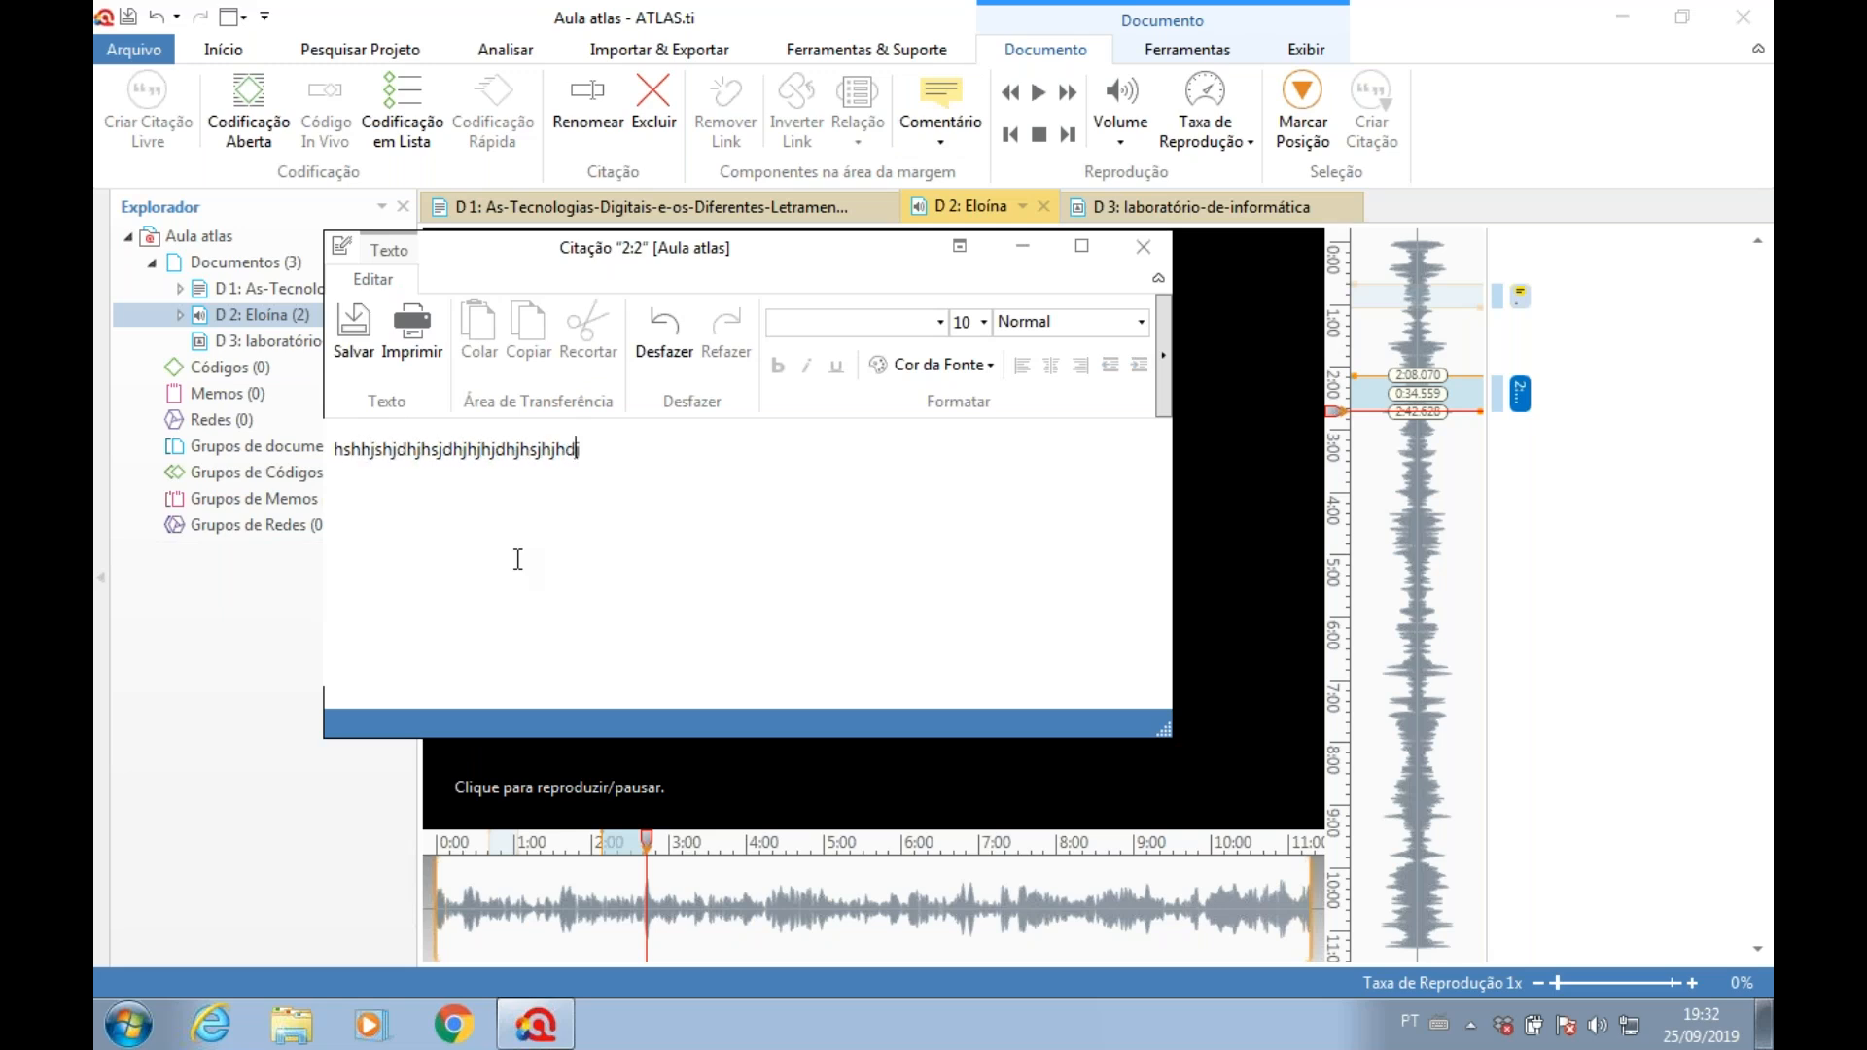
pyautogui.write('sjh')
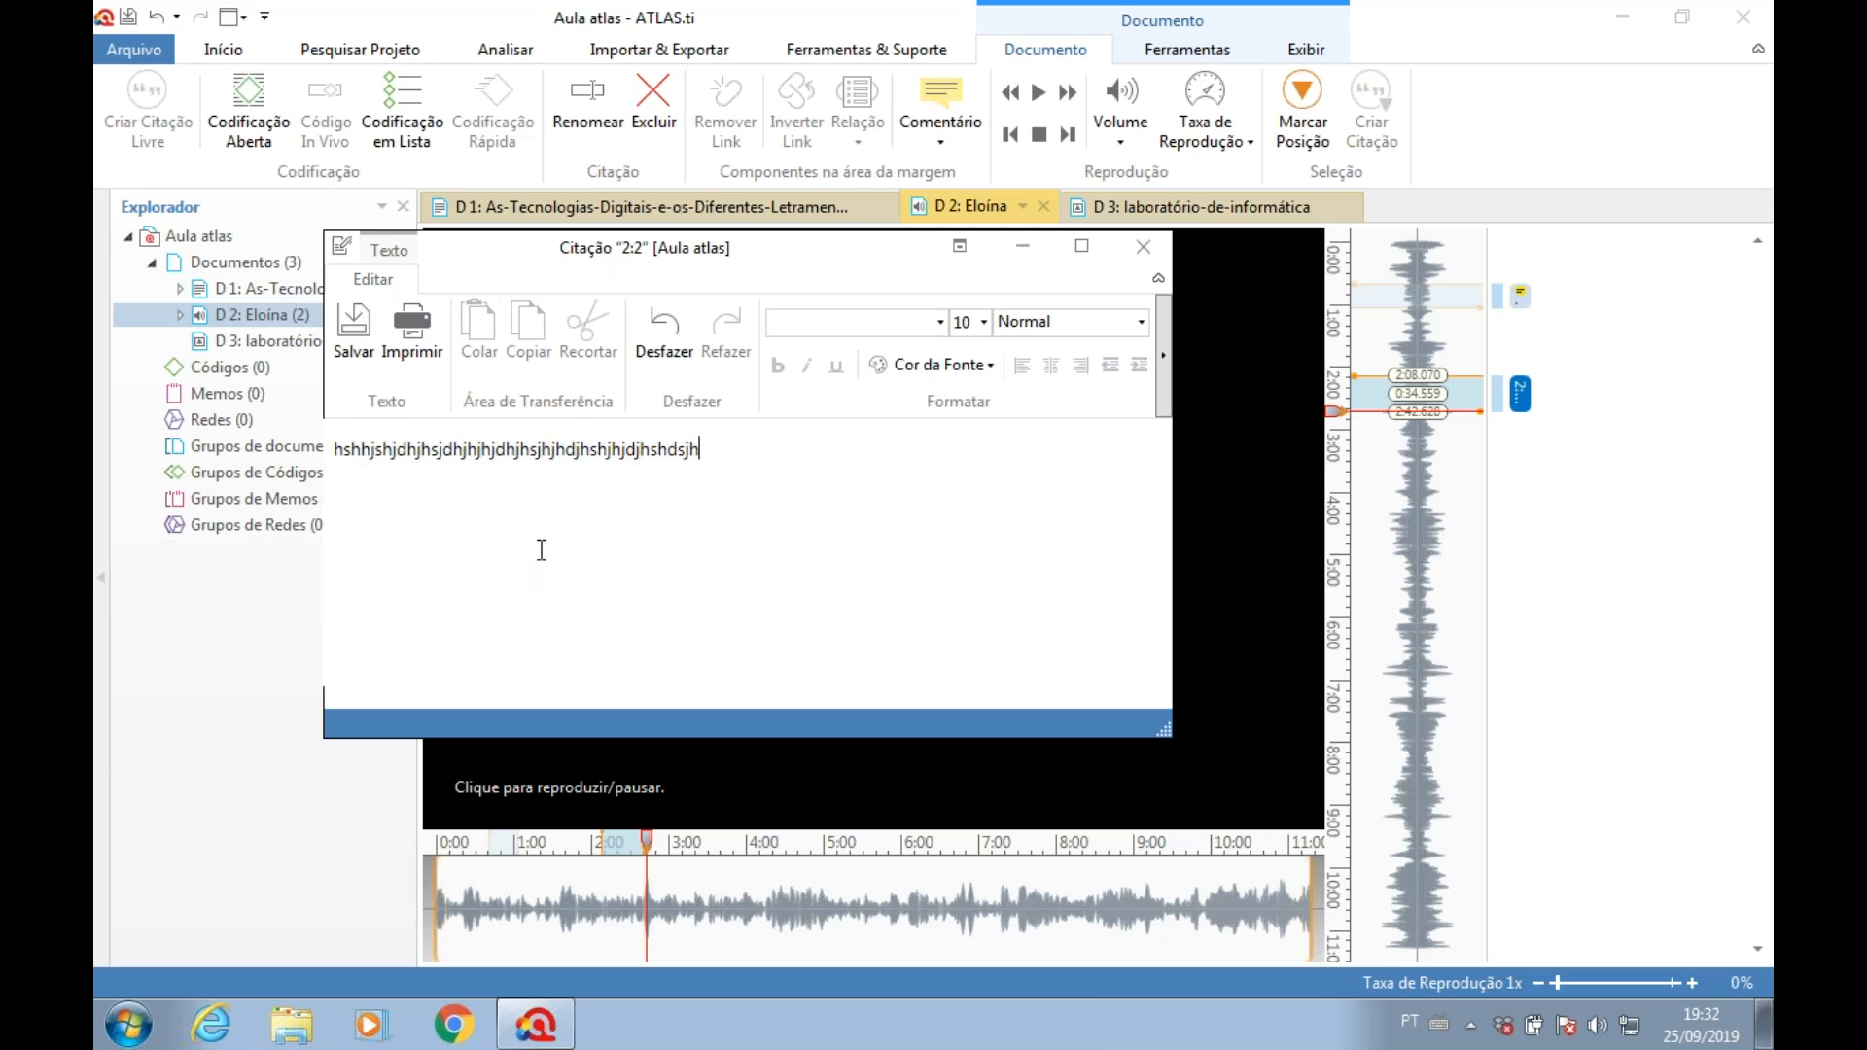
pyautogui.click(355, 329)
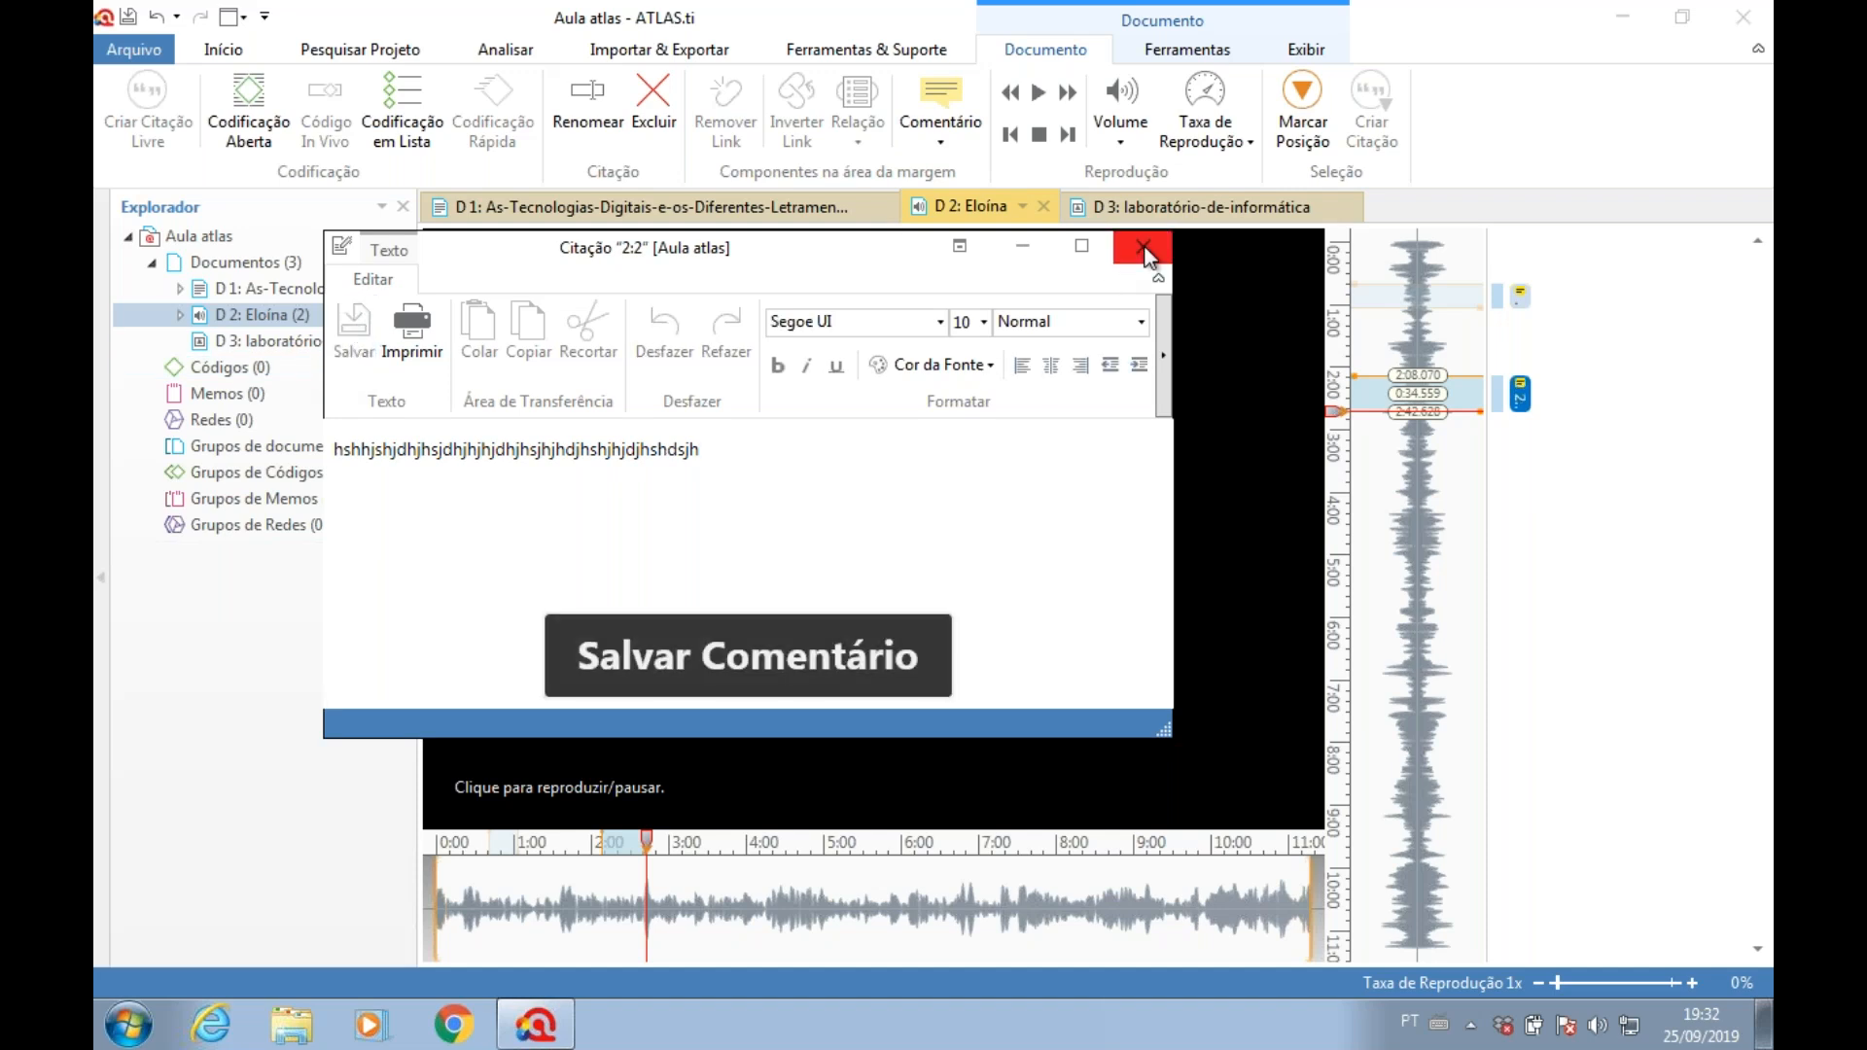
pyautogui.click(1145, 248)
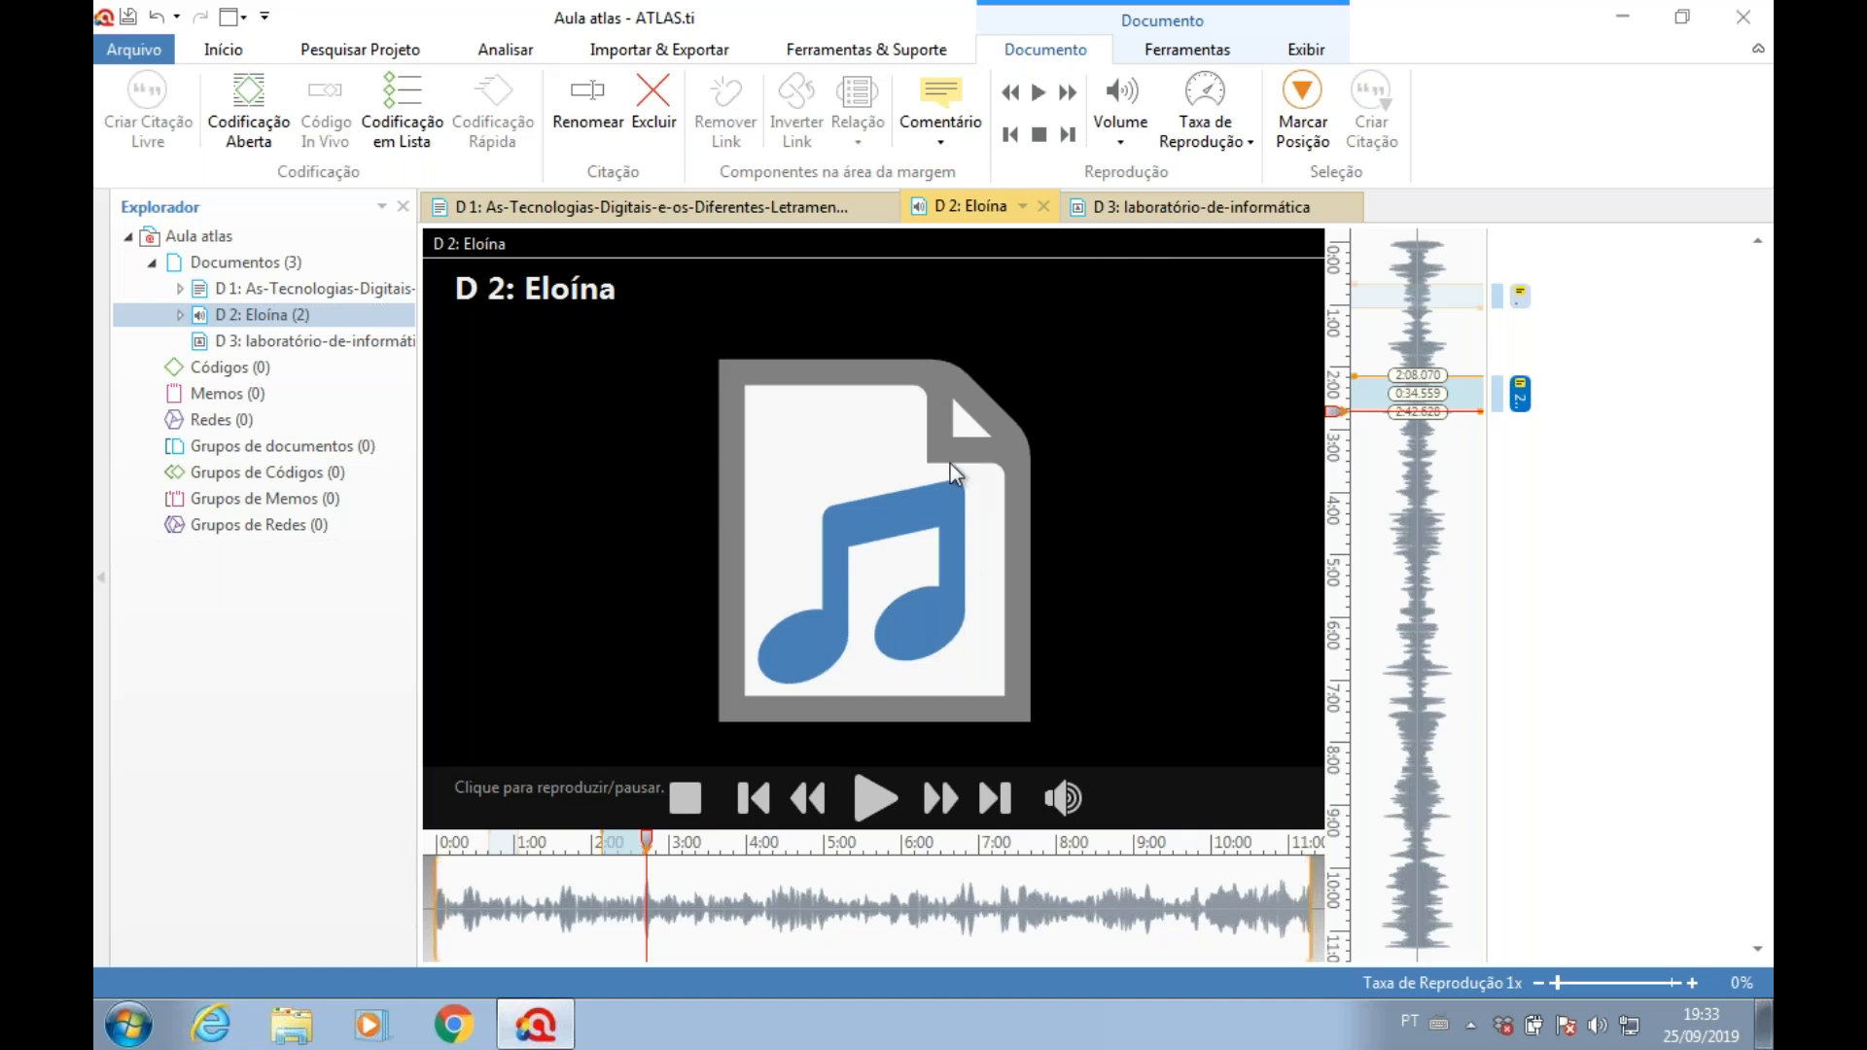
# - Review the quotations of text document D 1, then return to audio document D 2
pyautogui.moveTo(1369, 391)
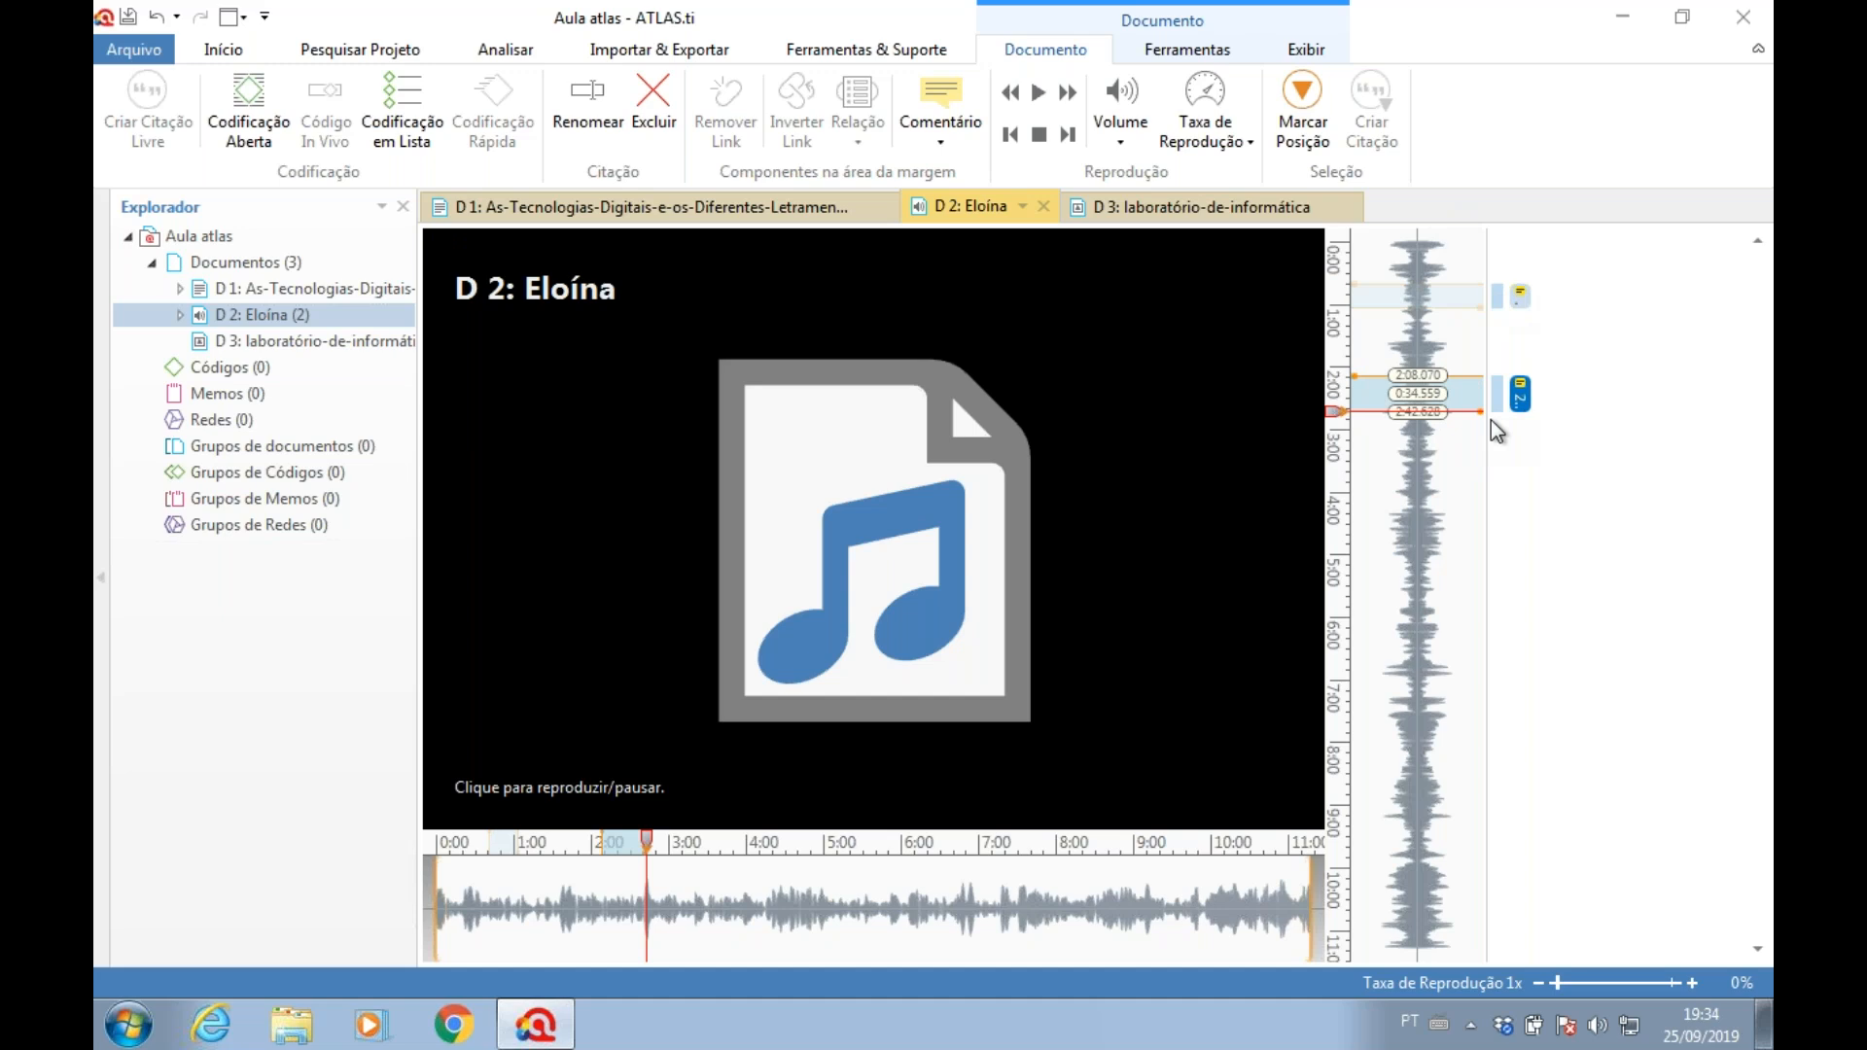
pyautogui.moveTo(1440, 412)
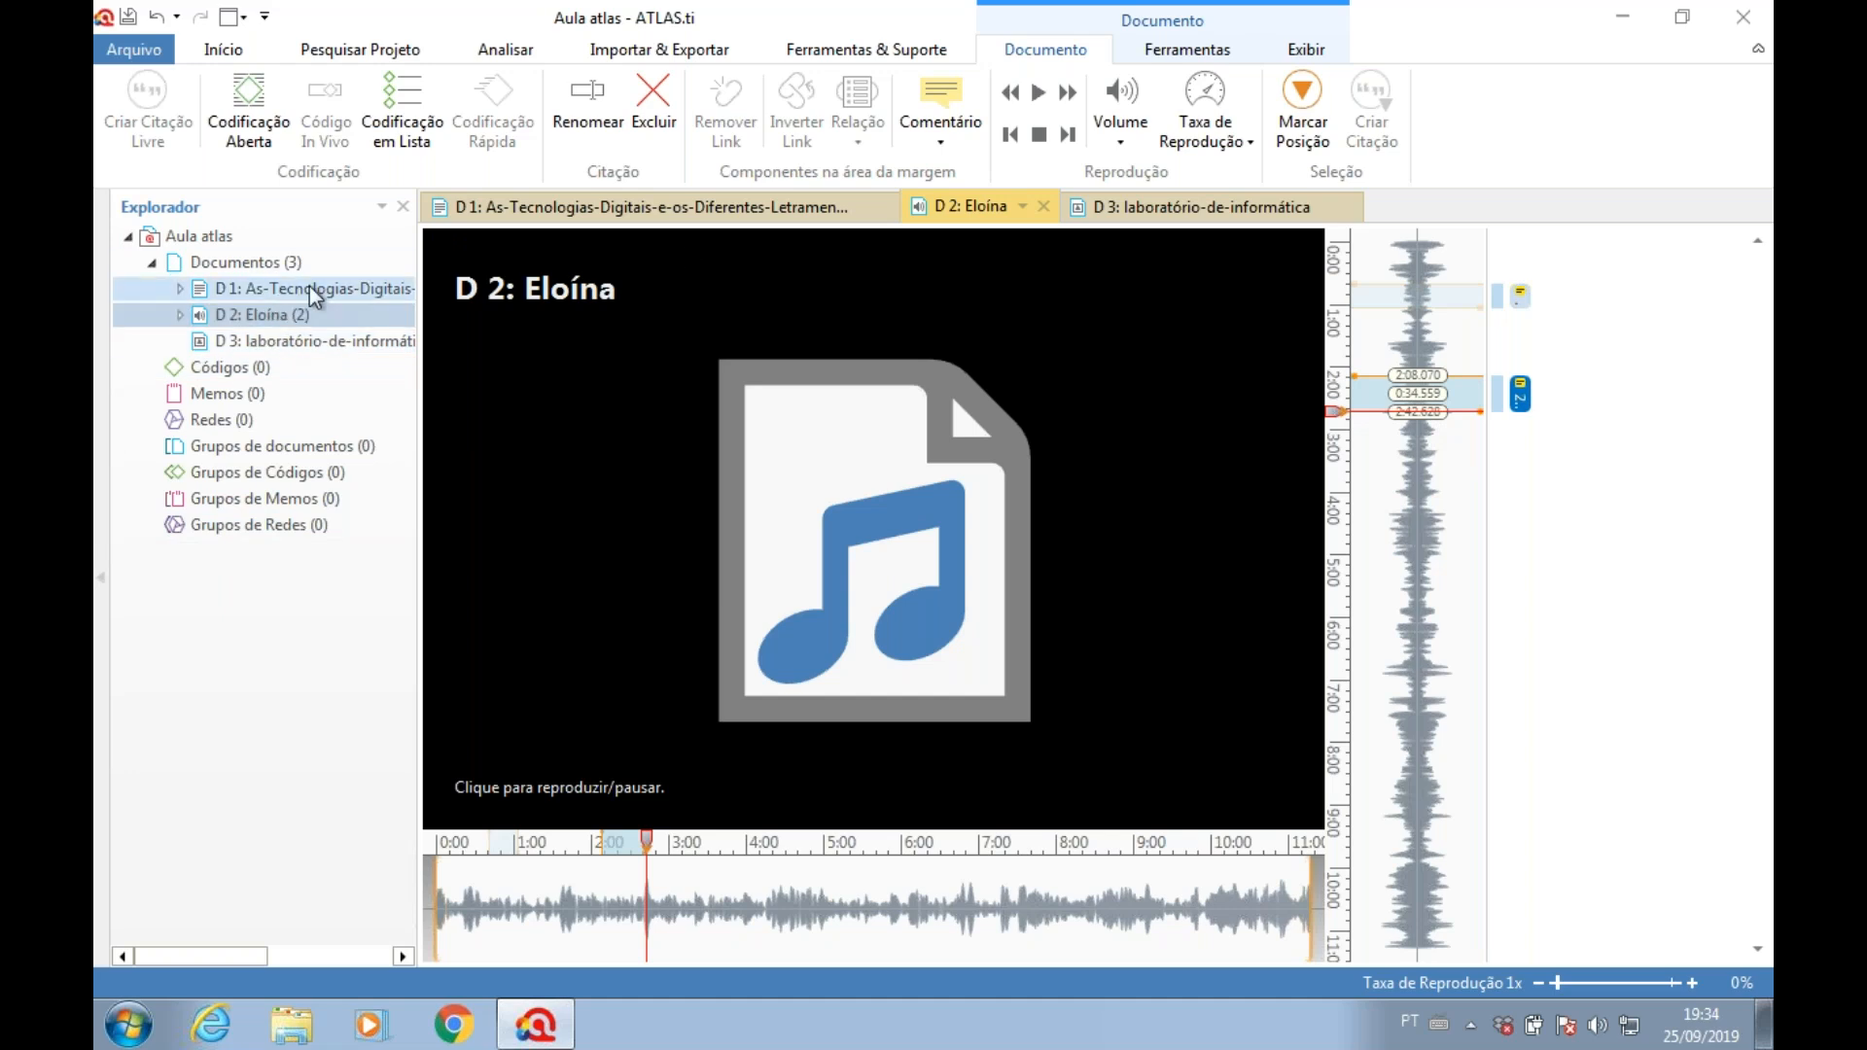
pyautogui.click(696, 205)
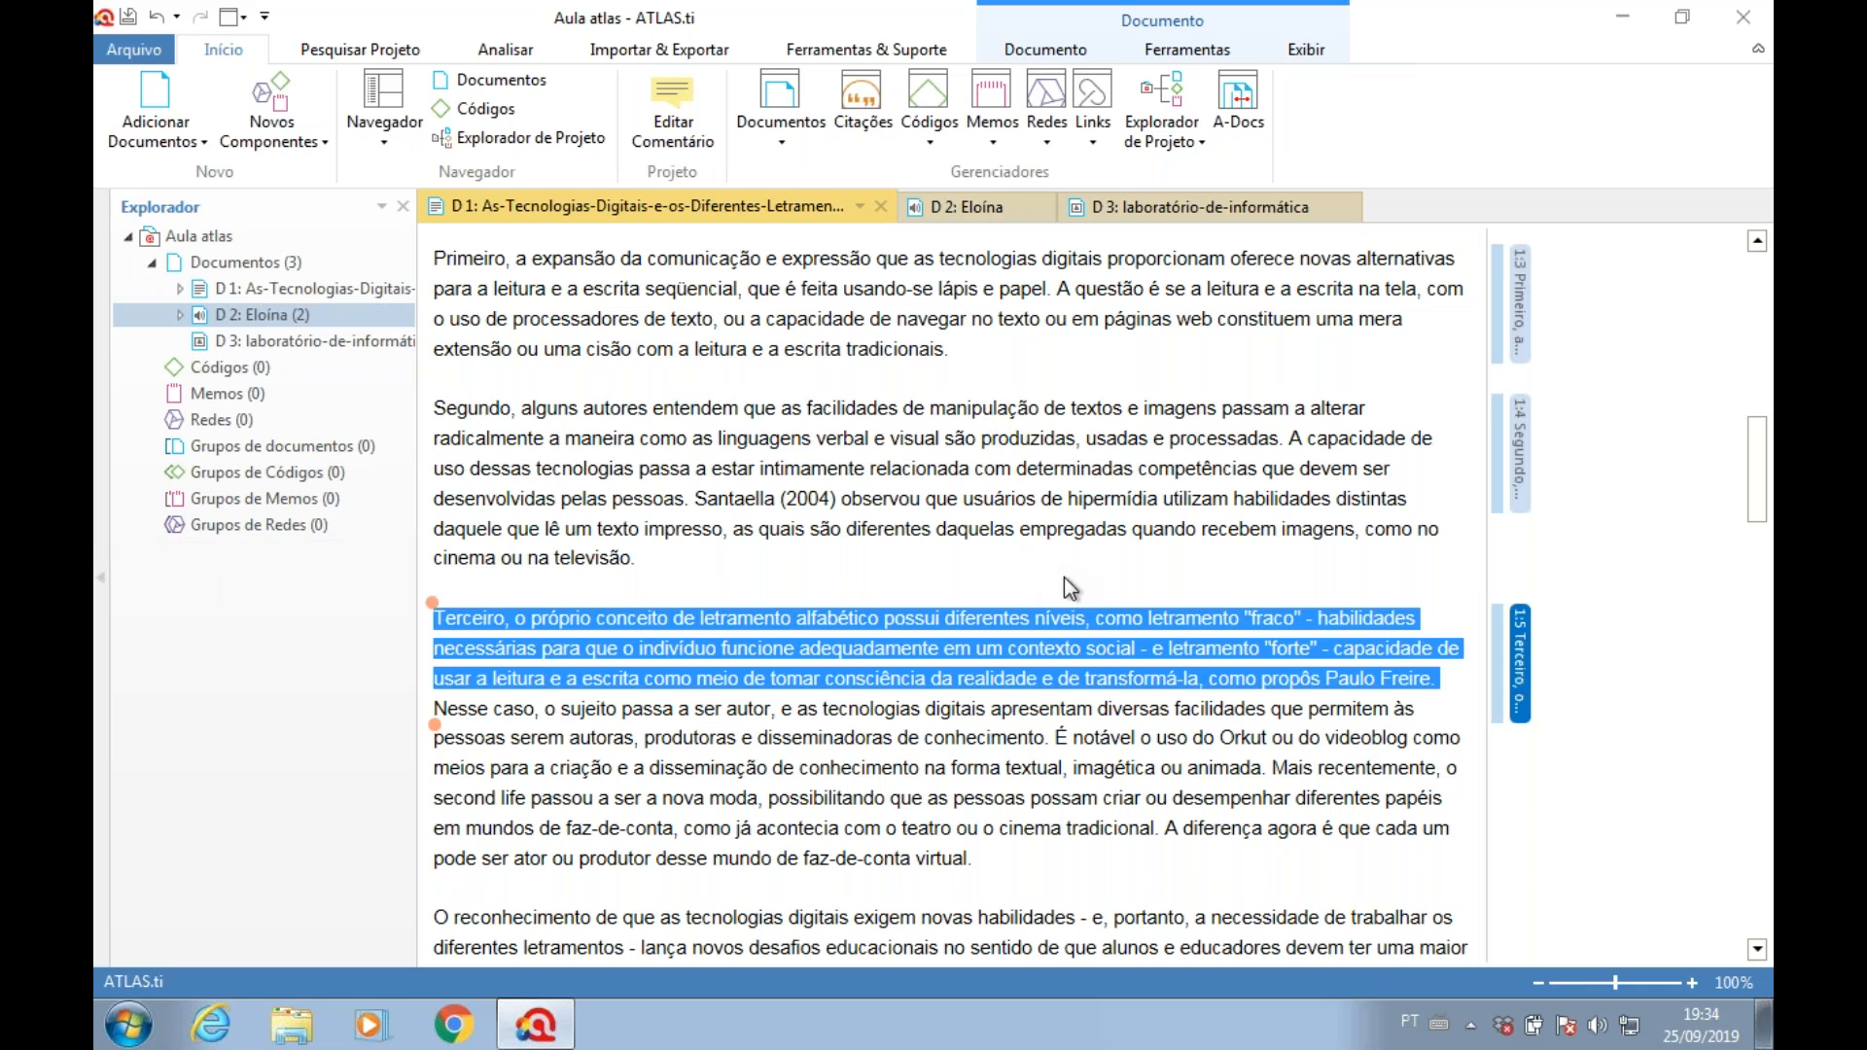
pyautogui.click(999, 207)
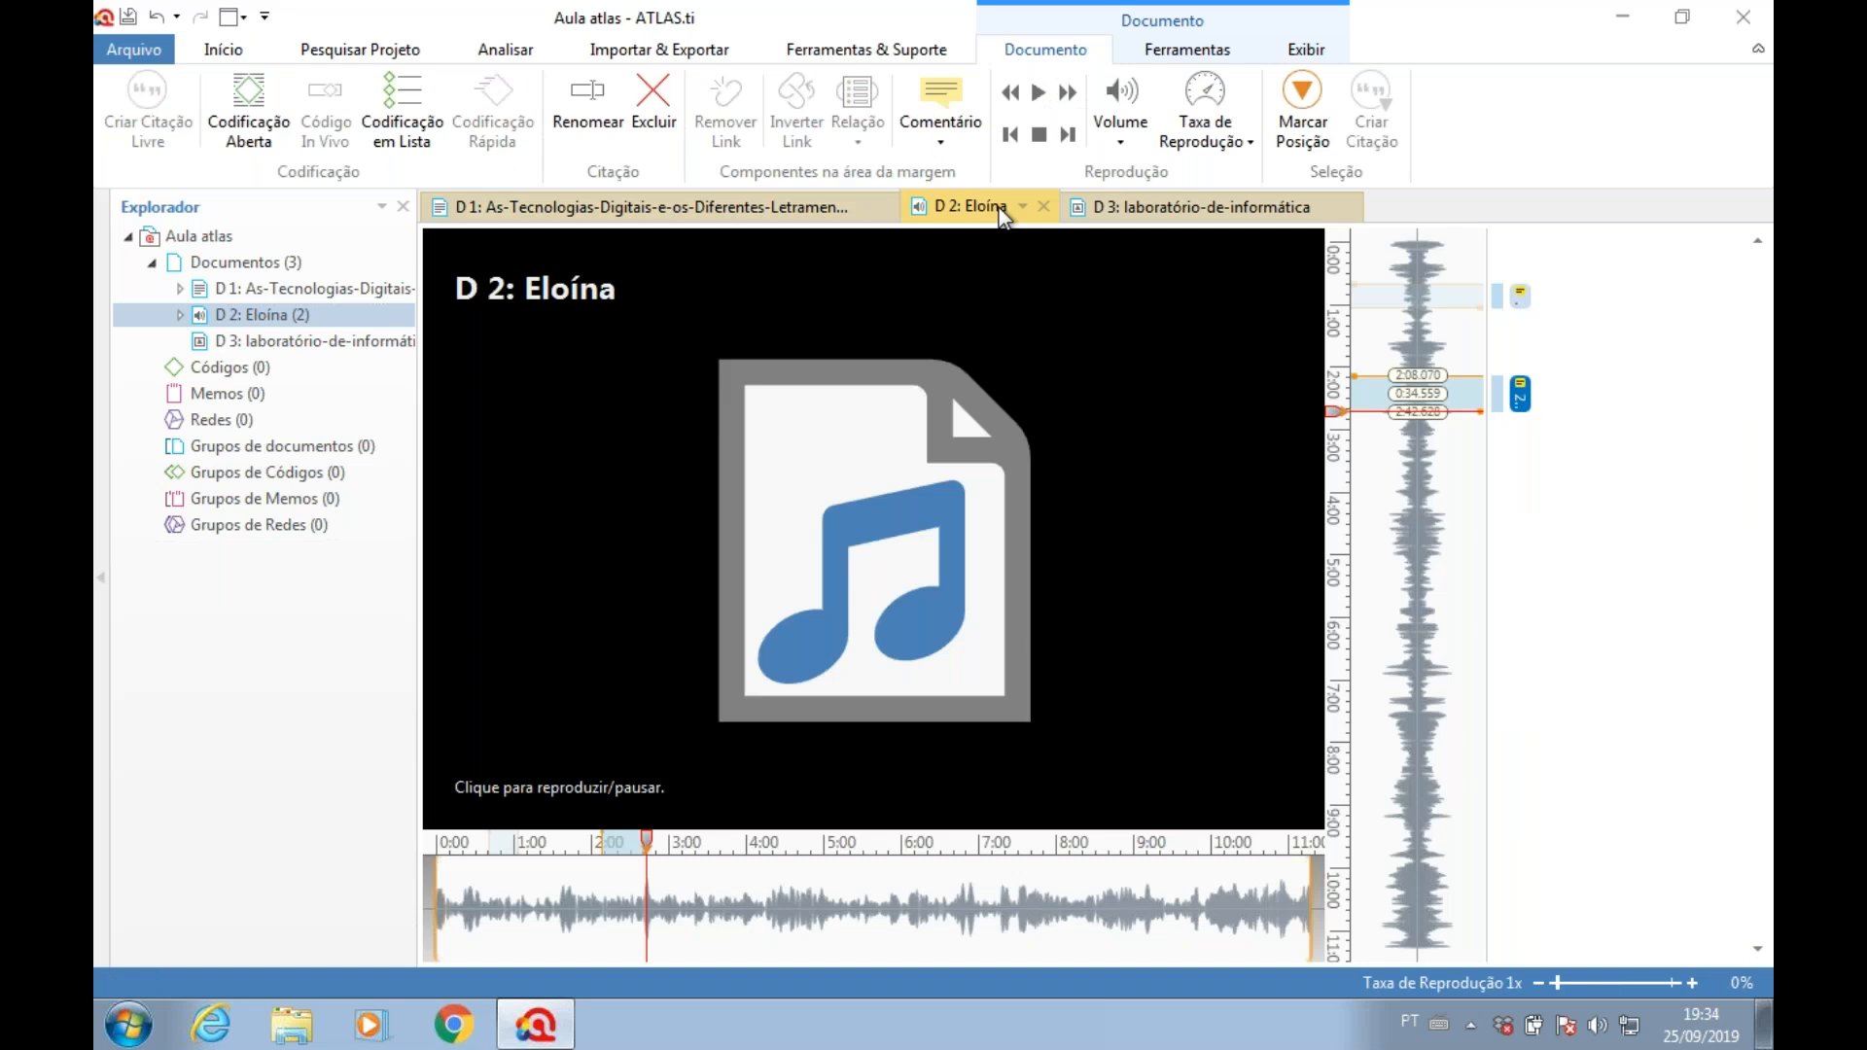
pyautogui.moveTo(923, 576)
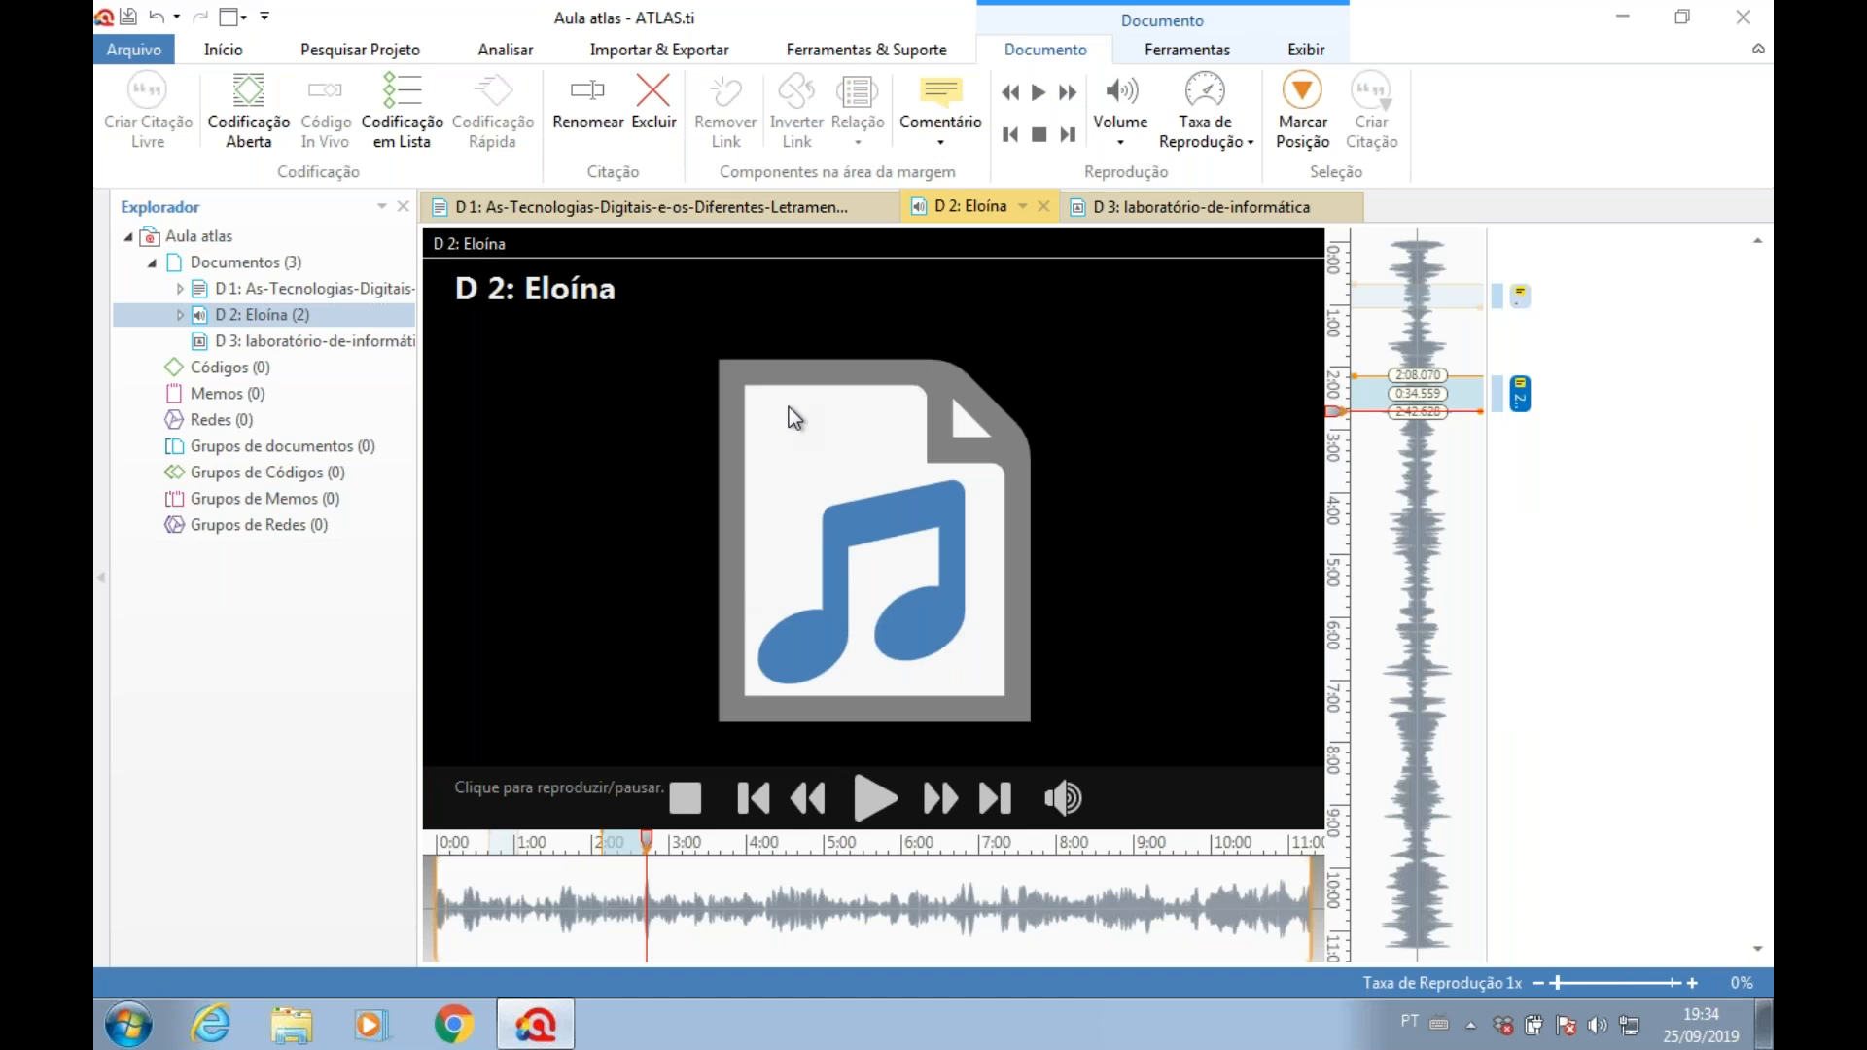
pyautogui.press('XF86AudioRaiseVolume')
# - Open image document D 3 and save the document comment "Sala de informática de uma escola particular que tem no seu curriculo aulas no laboratorio"
pyautogui.click(328, 346)
pyautogui.doubleClick(331, 341)
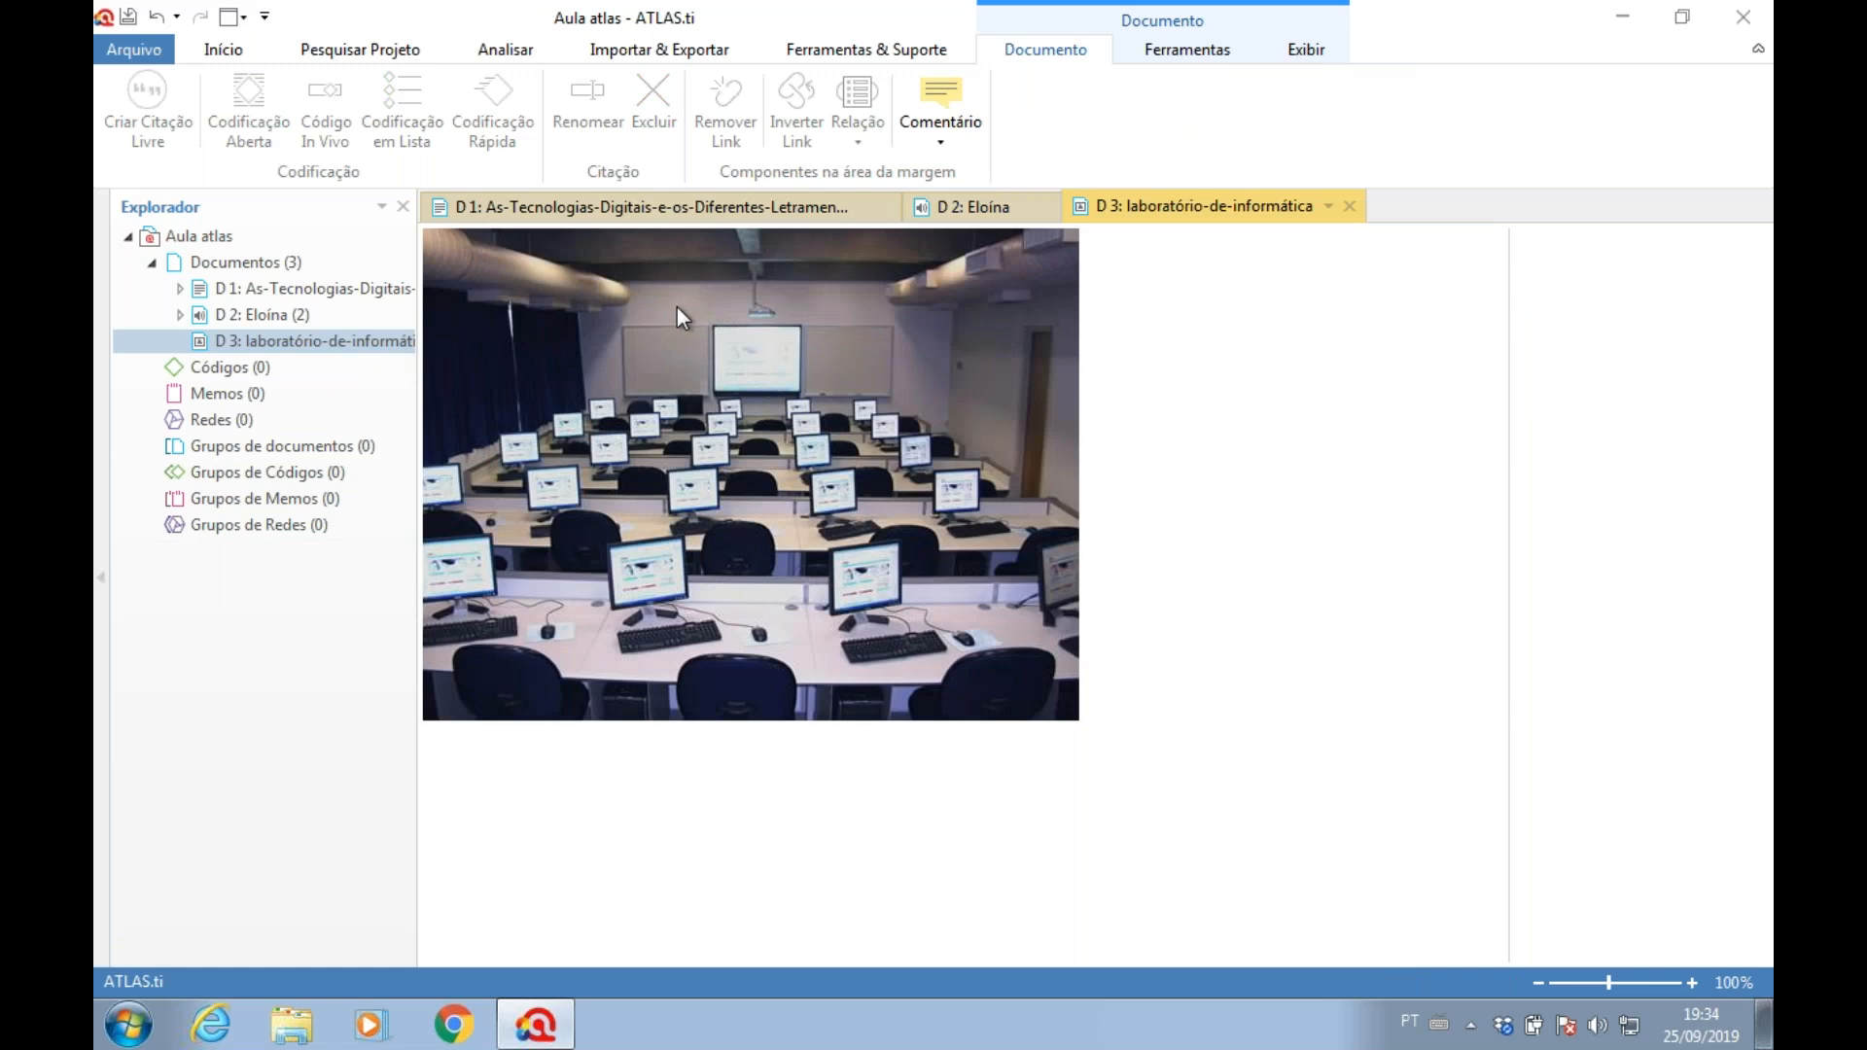
pyautogui.click(949, 96)
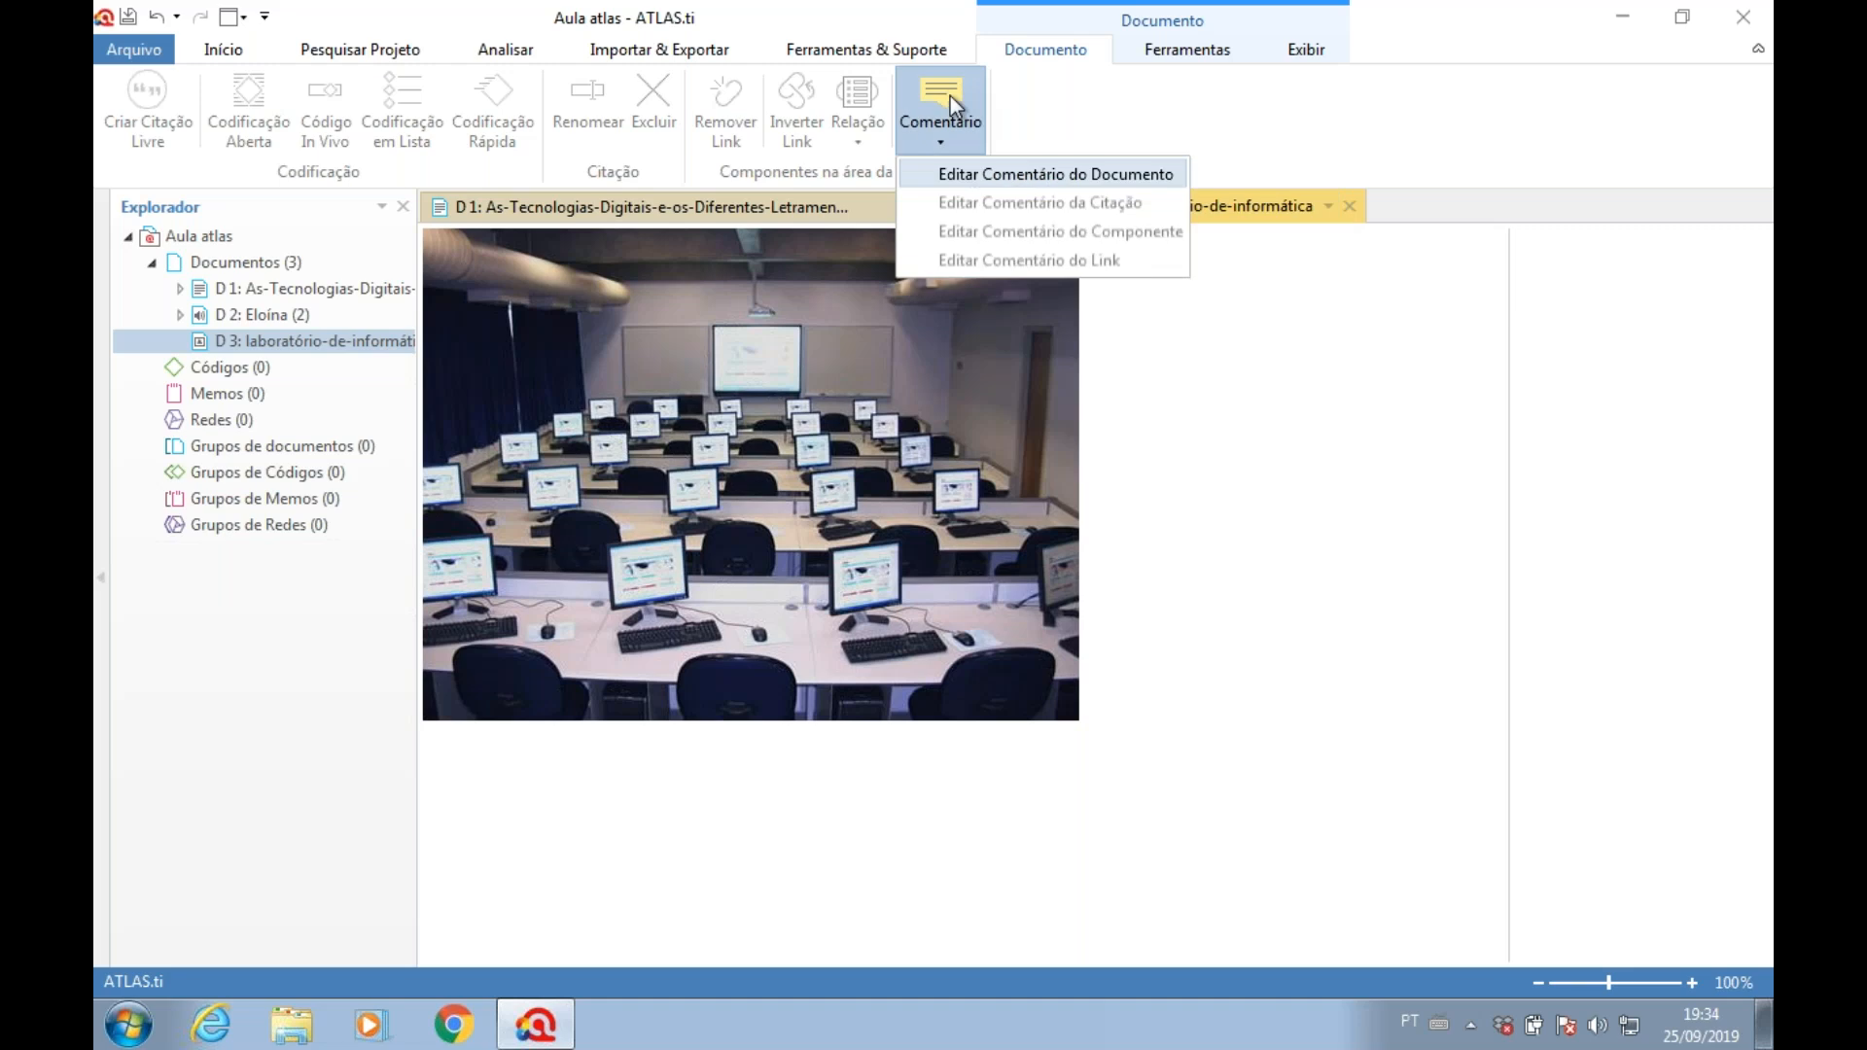
pyautogui.click(1048, 172)
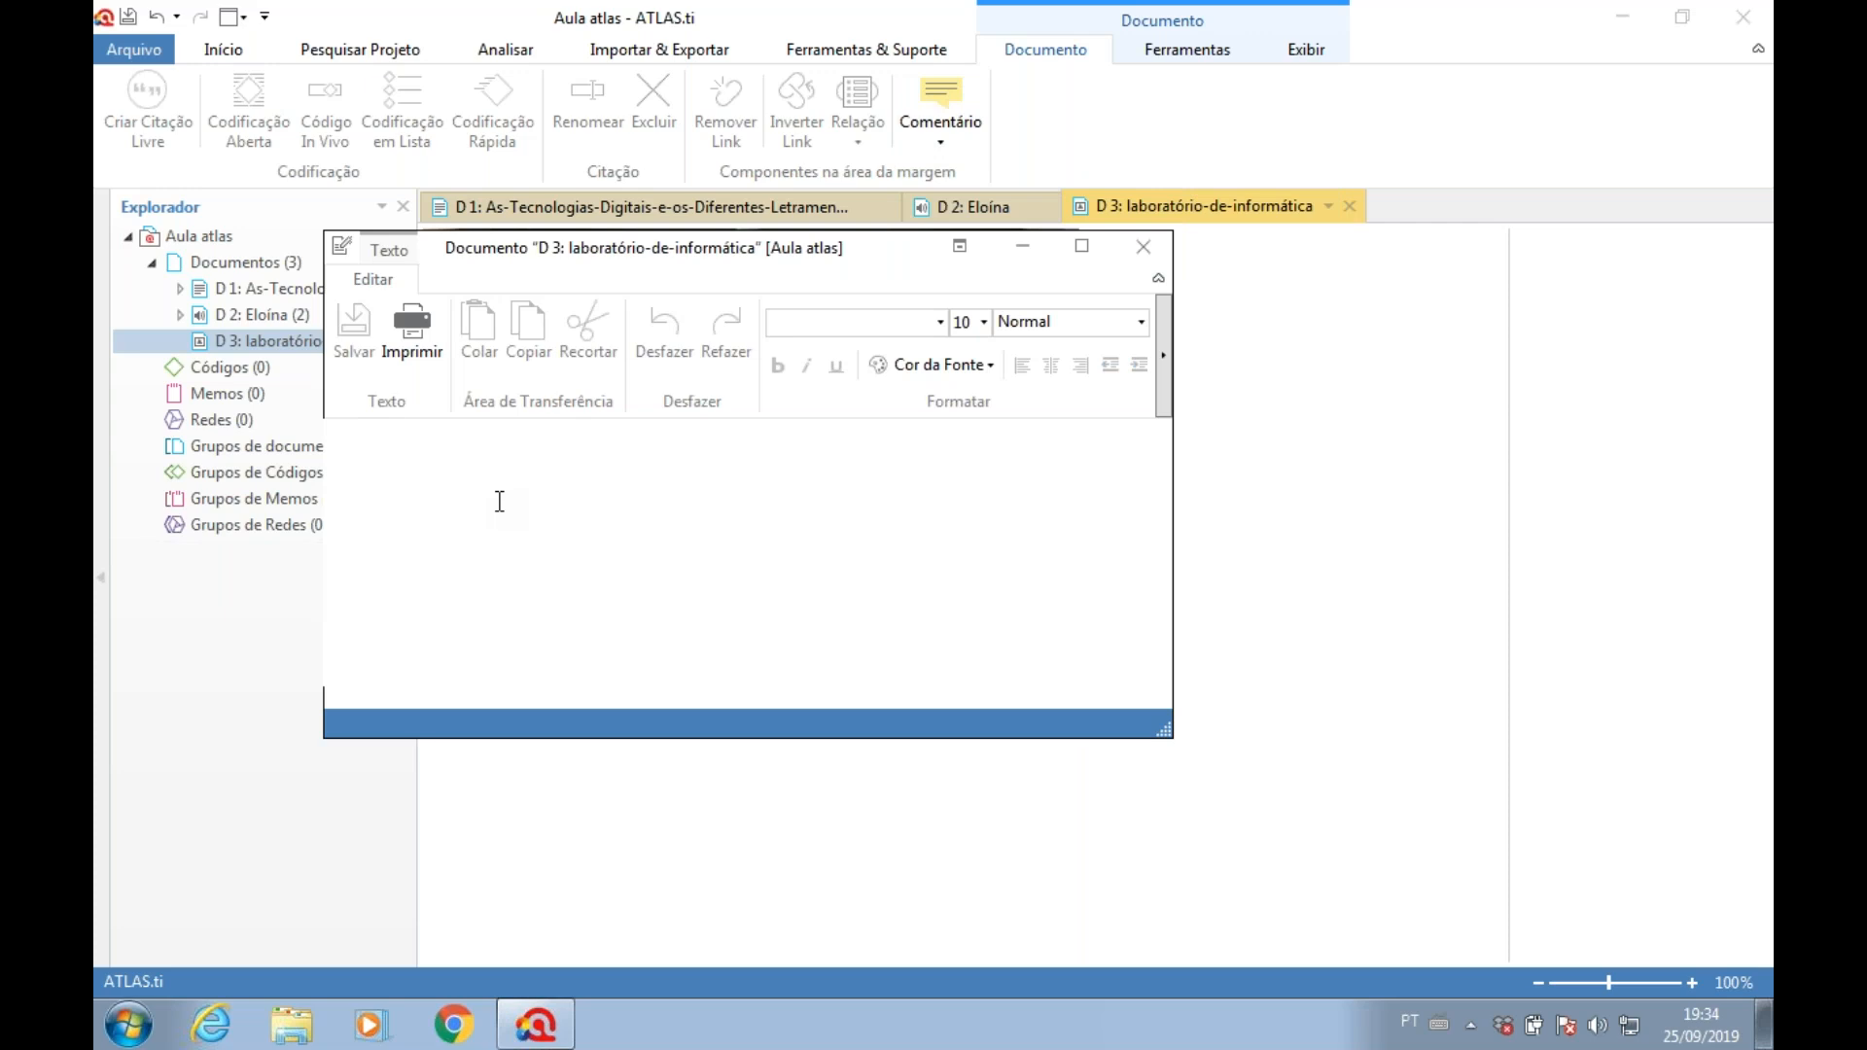
pyautogui.write('Sala de ')
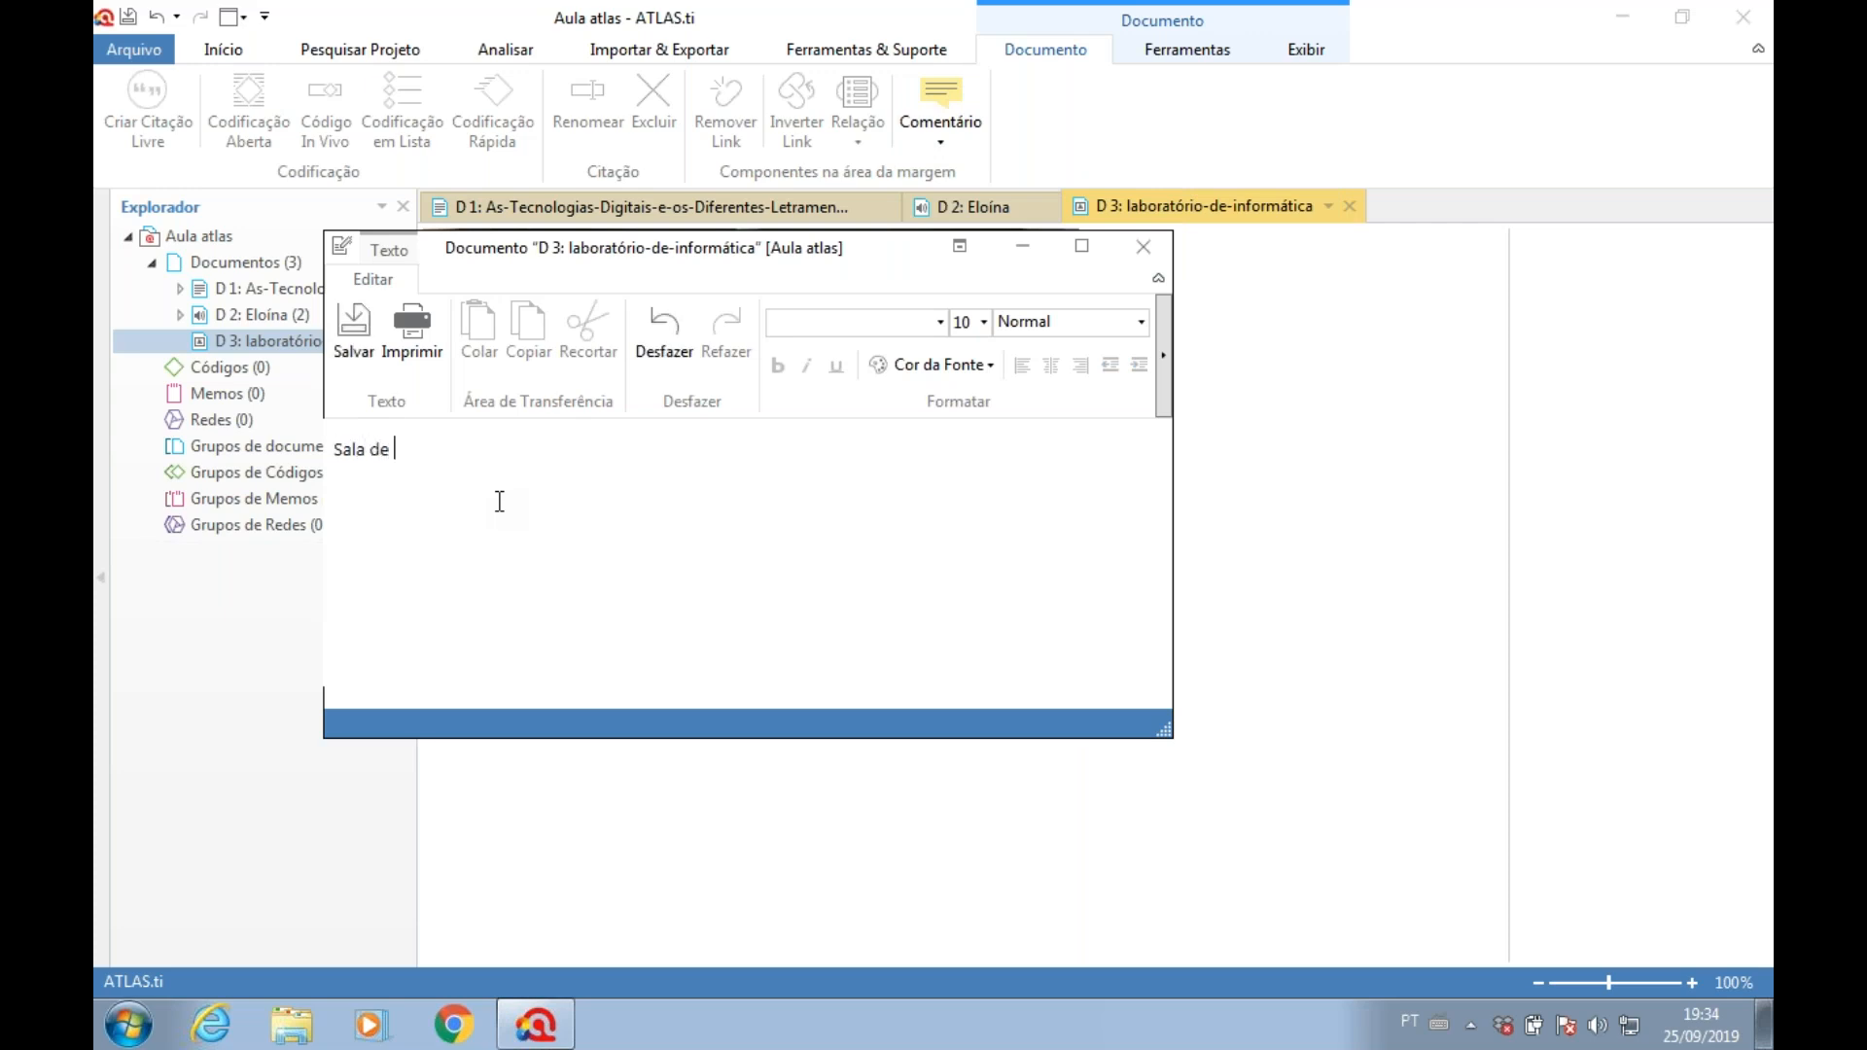
pyautogui.write('informática de uma escola ')
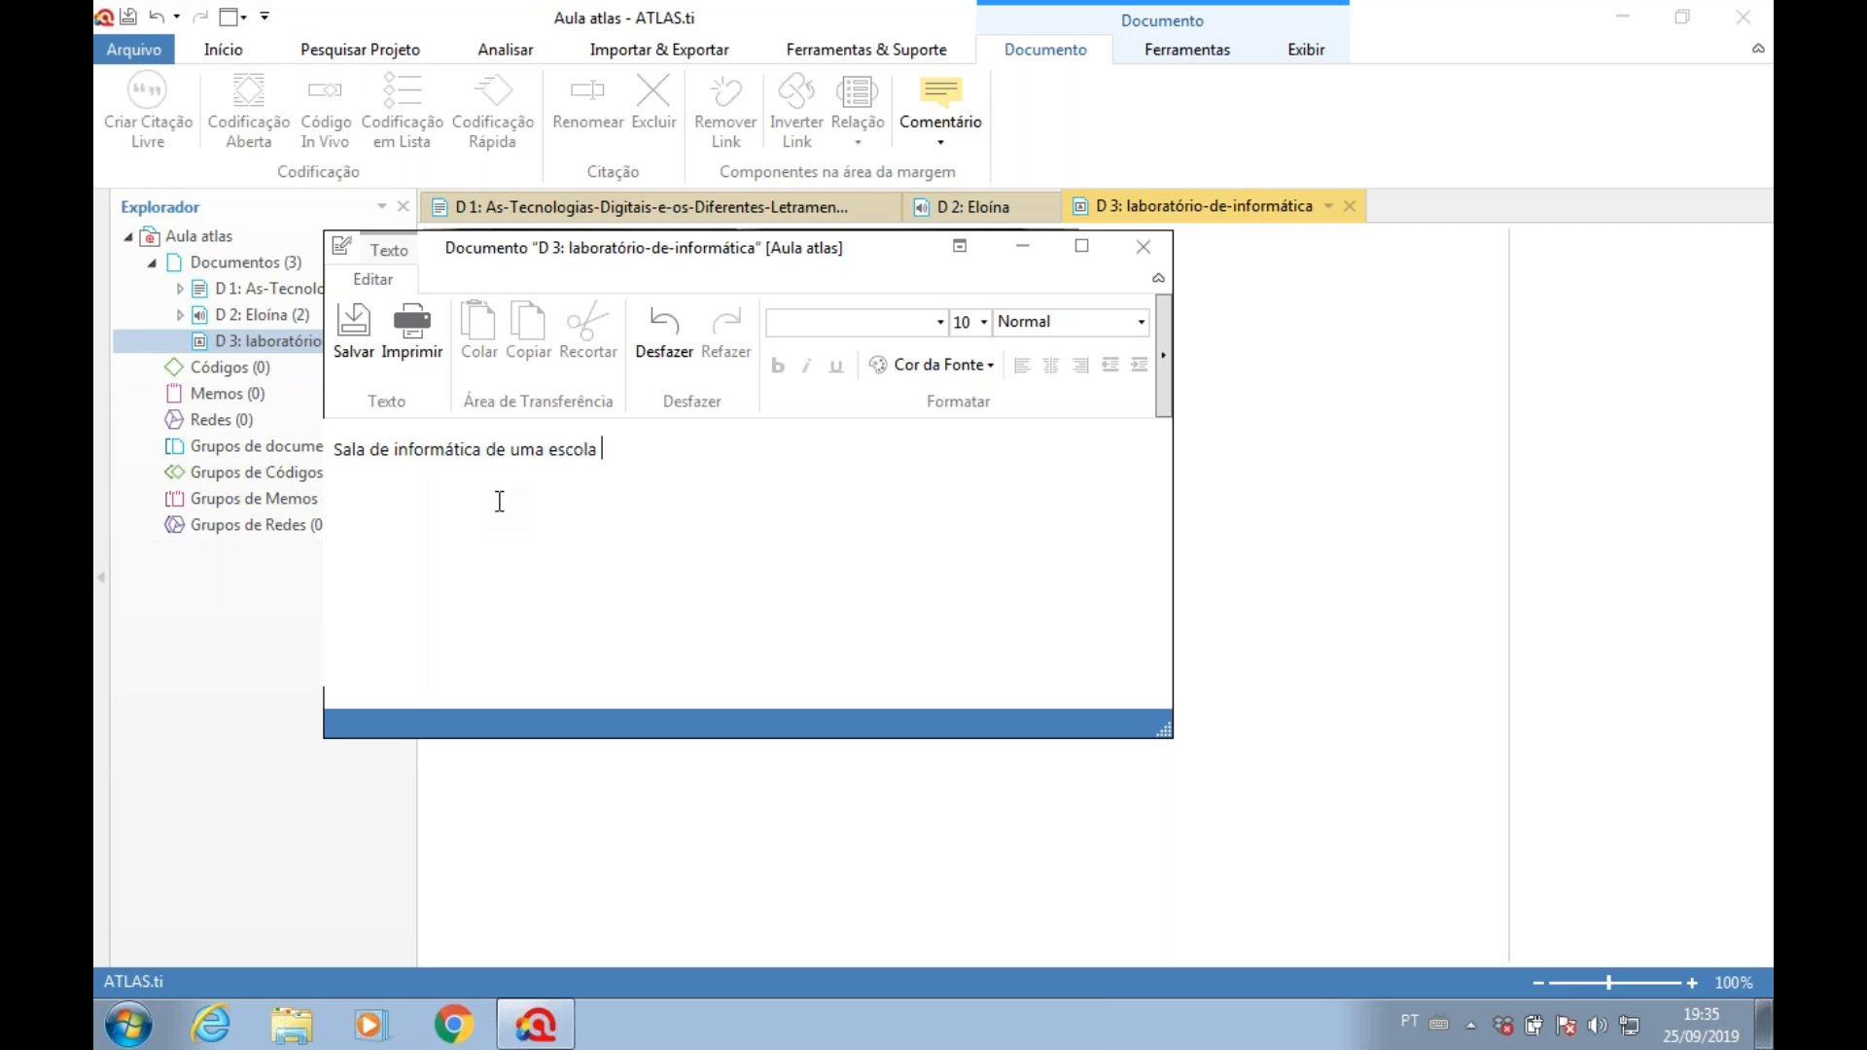
pyautogui.write('particular que tem no seu cu')
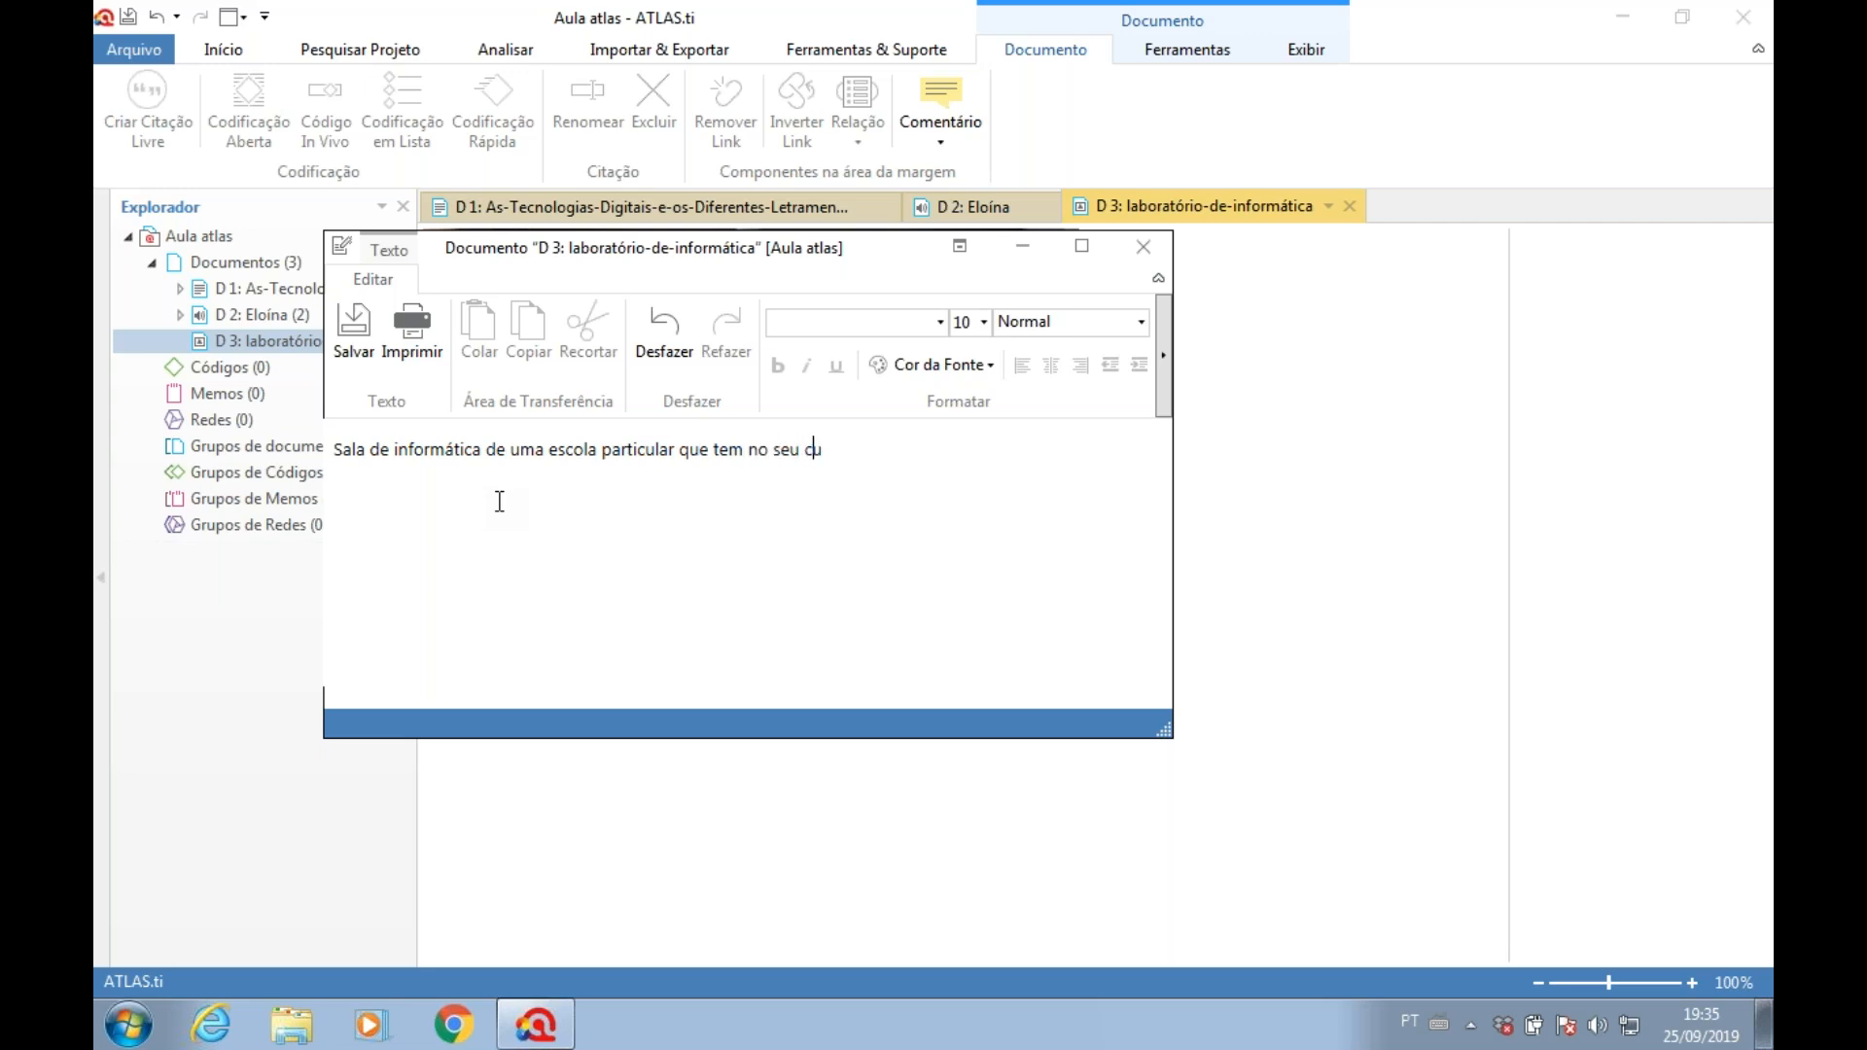
pyautogui.write('rriculo aulas no labori')
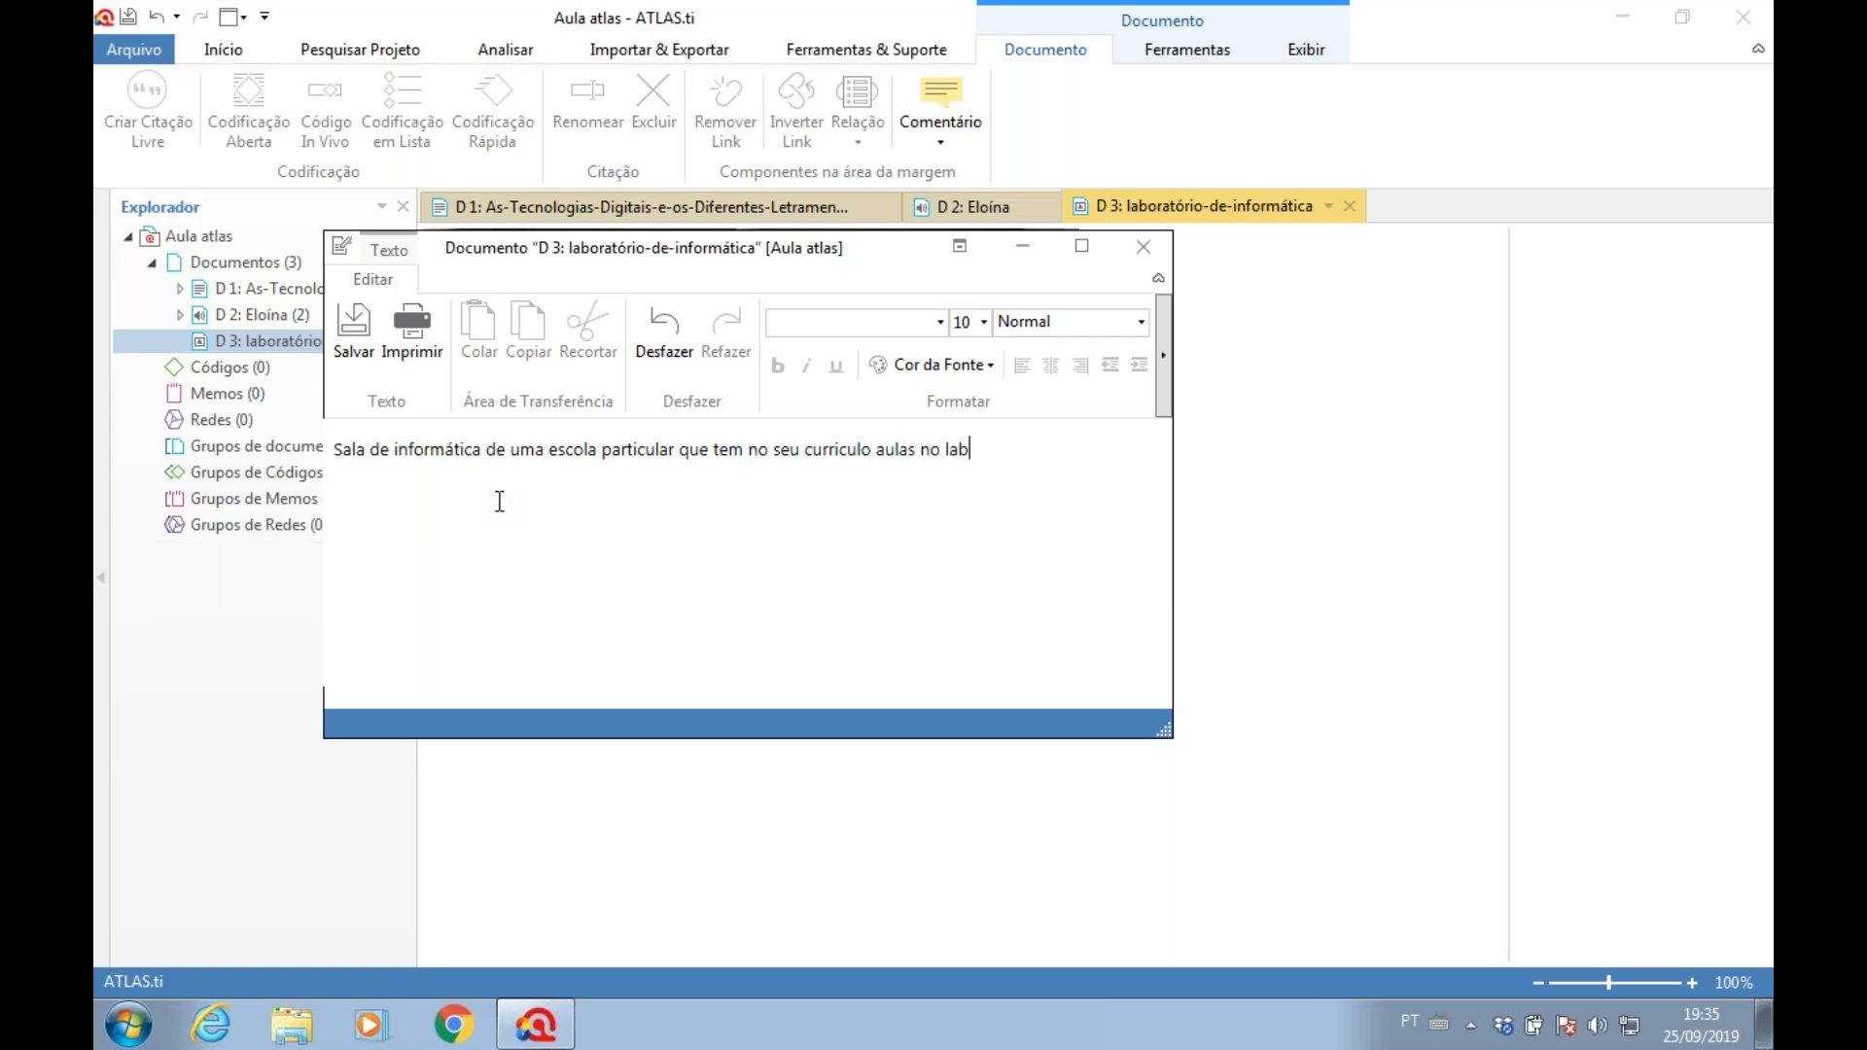
pyautogui.press('BackSpace')
pyautogui.write('atorio')
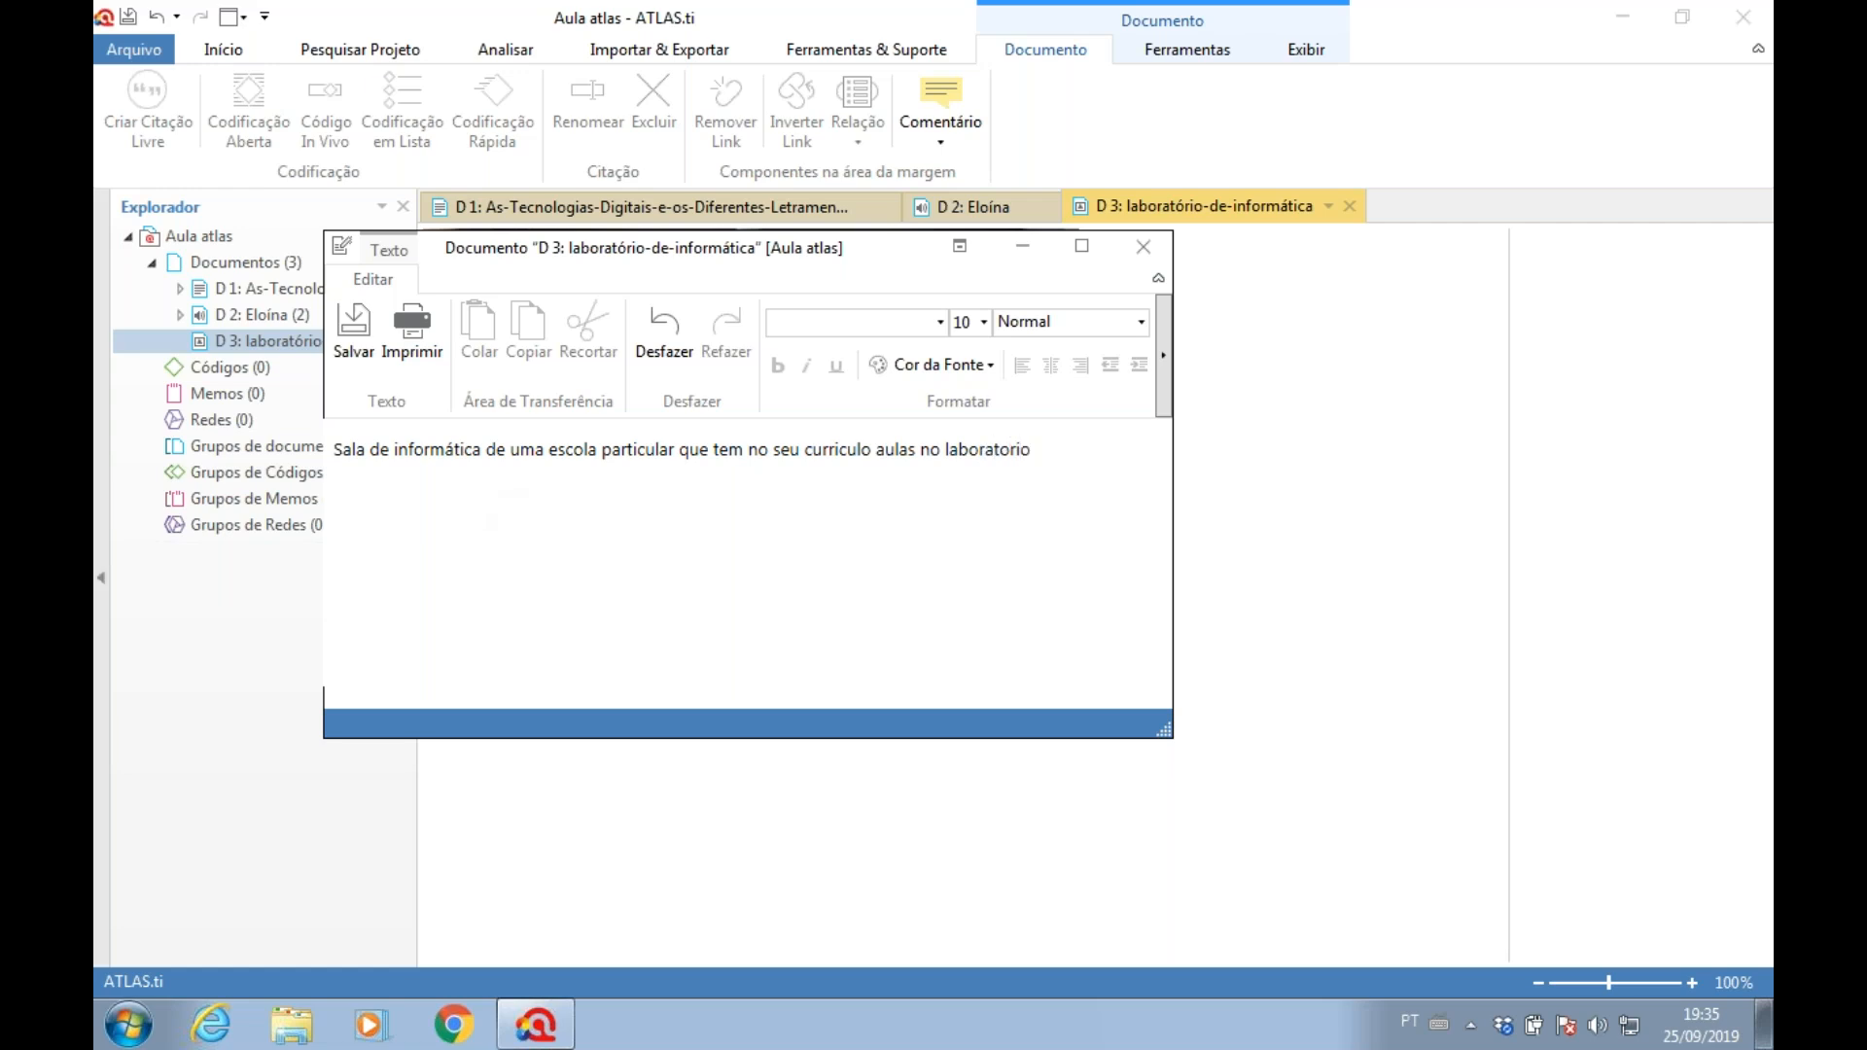
pyautogui.click(346, 336)
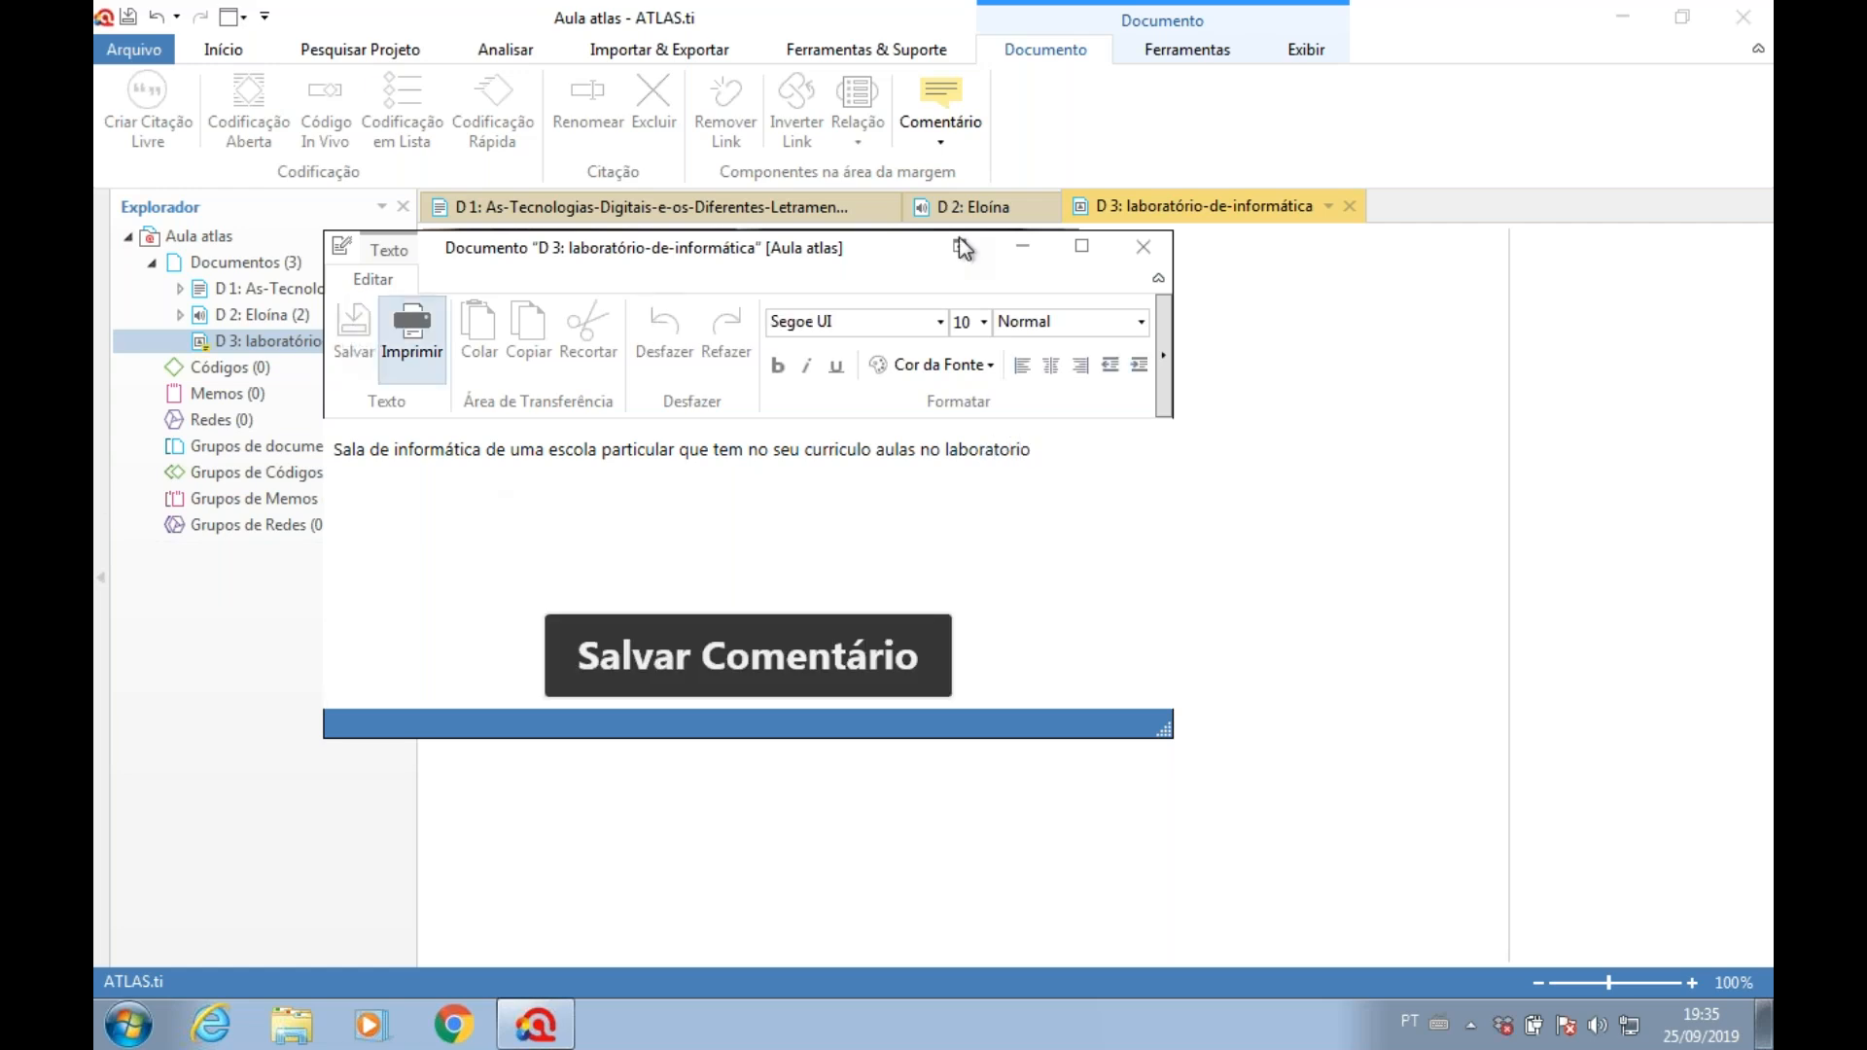
pyautogui.click(1143, 251)
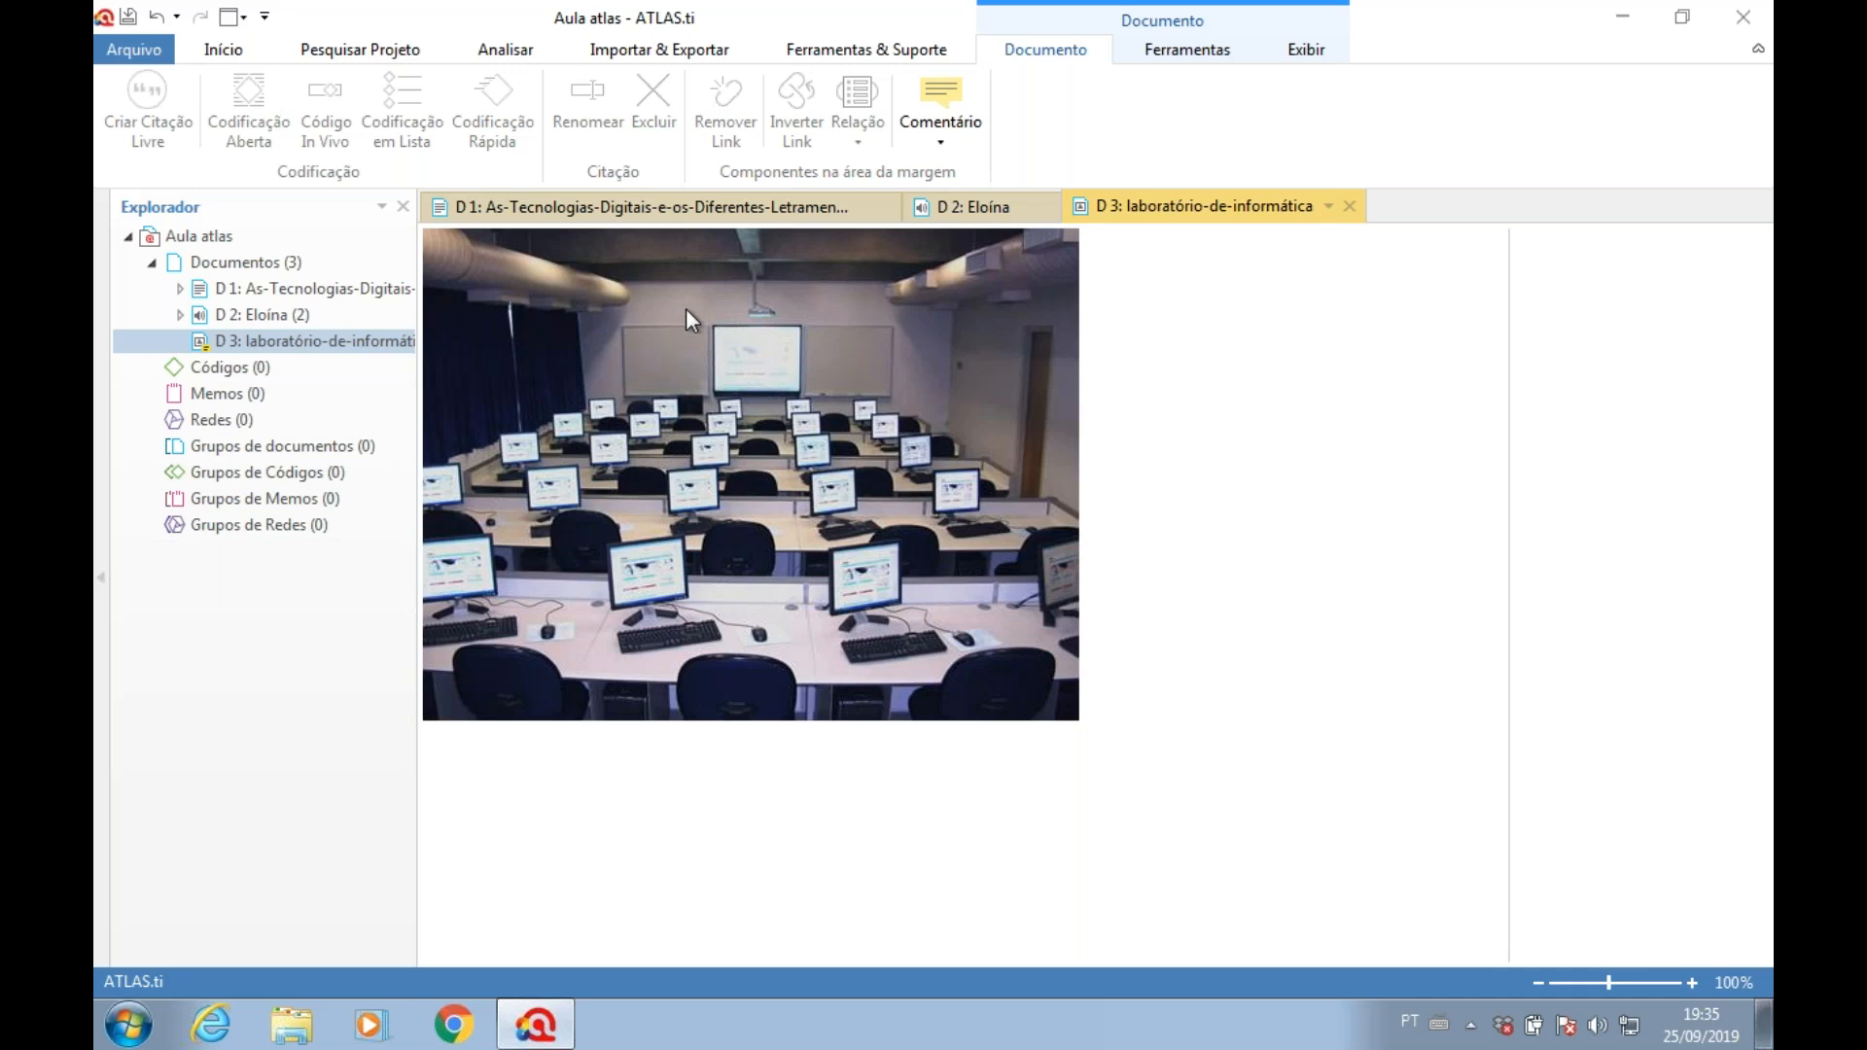
# - Create two free quotations in the D 3 image, one around the projection screen and one around the second computer row from the front
pyautogui.moveTo(686, 312); pyautogui.dragTo(826, 418)
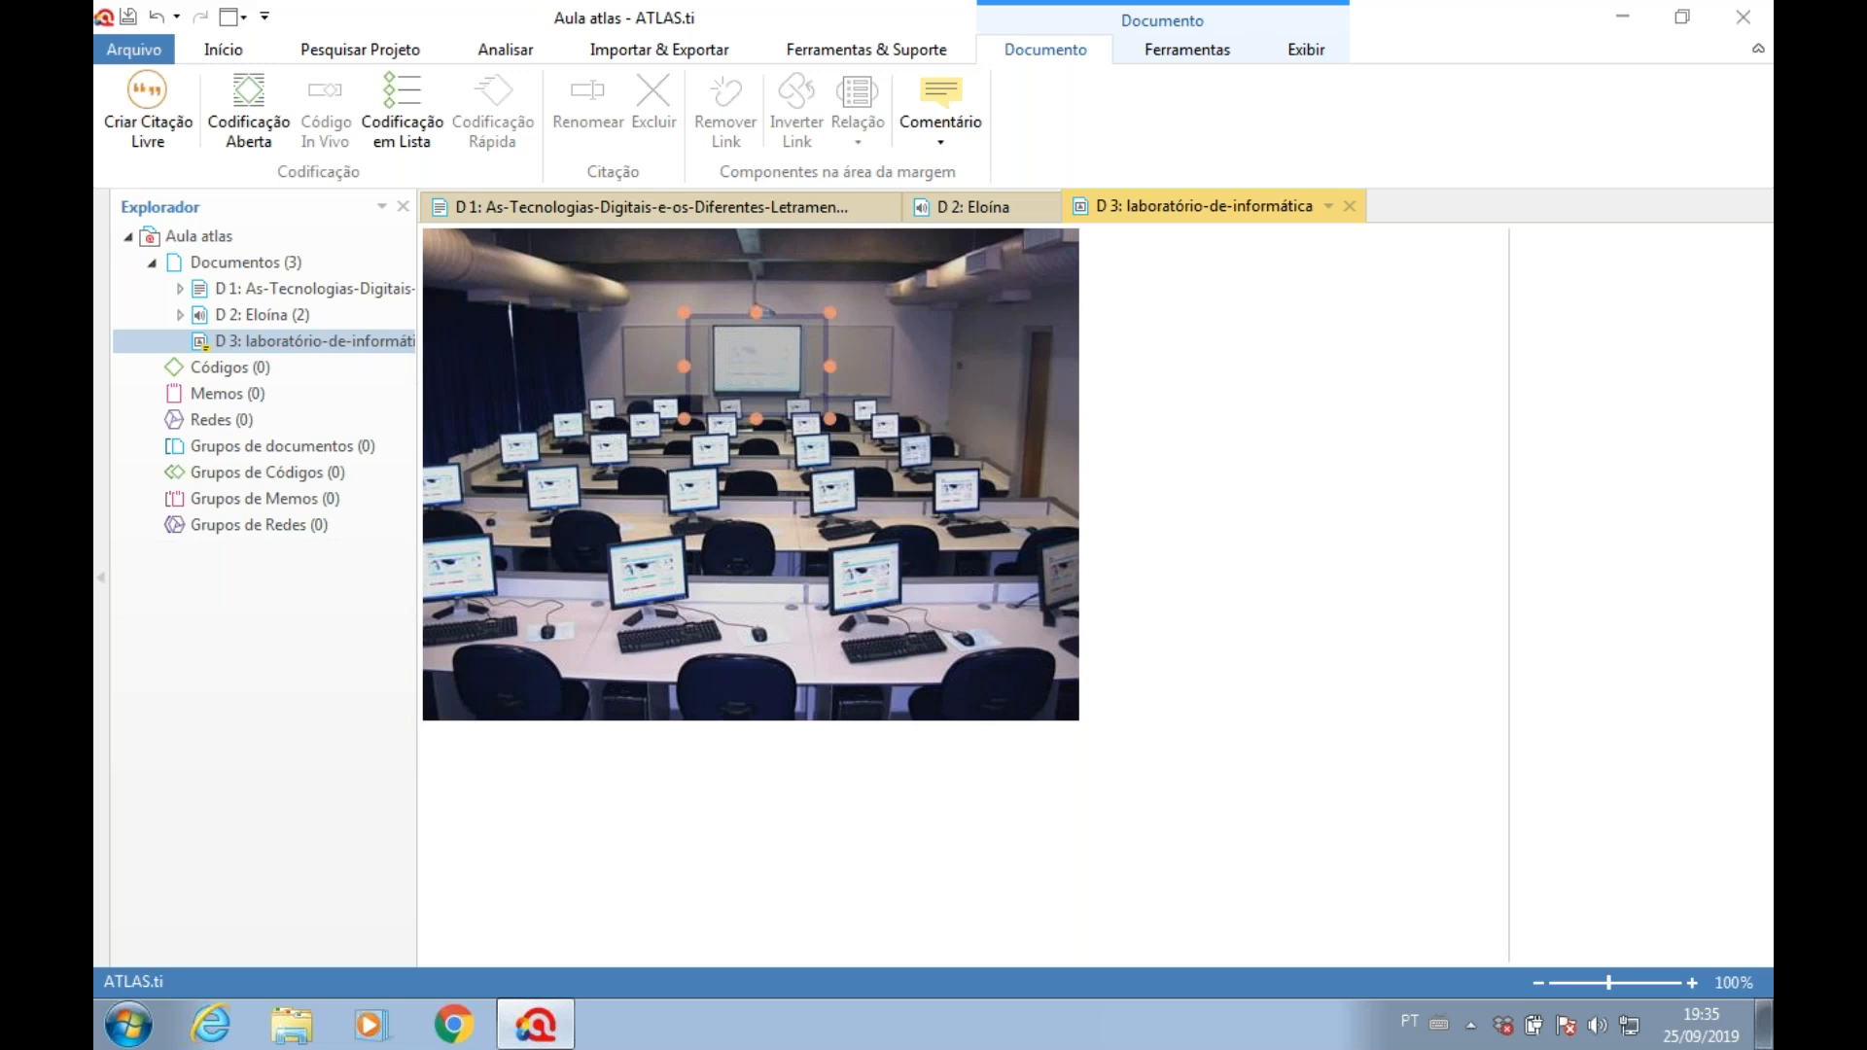
pyautogui.rightClick(755, 356)
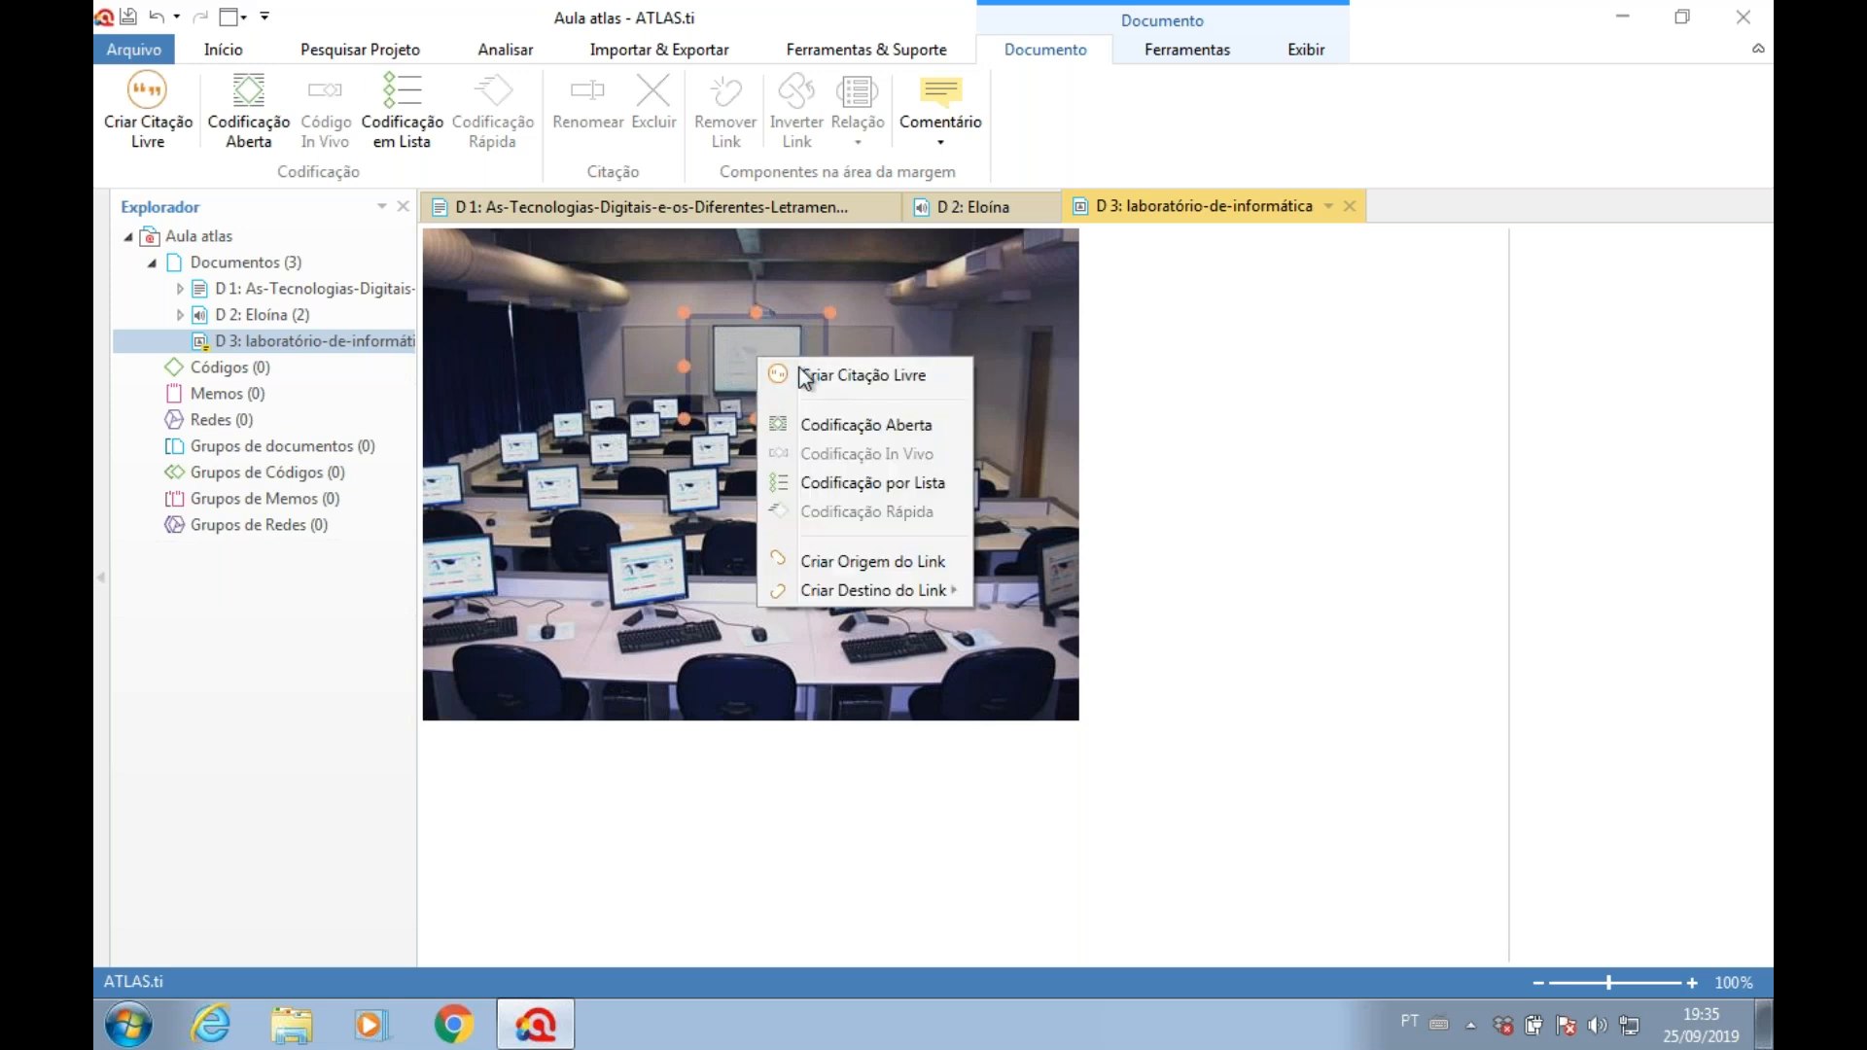
pyautogui.click(830, 372)
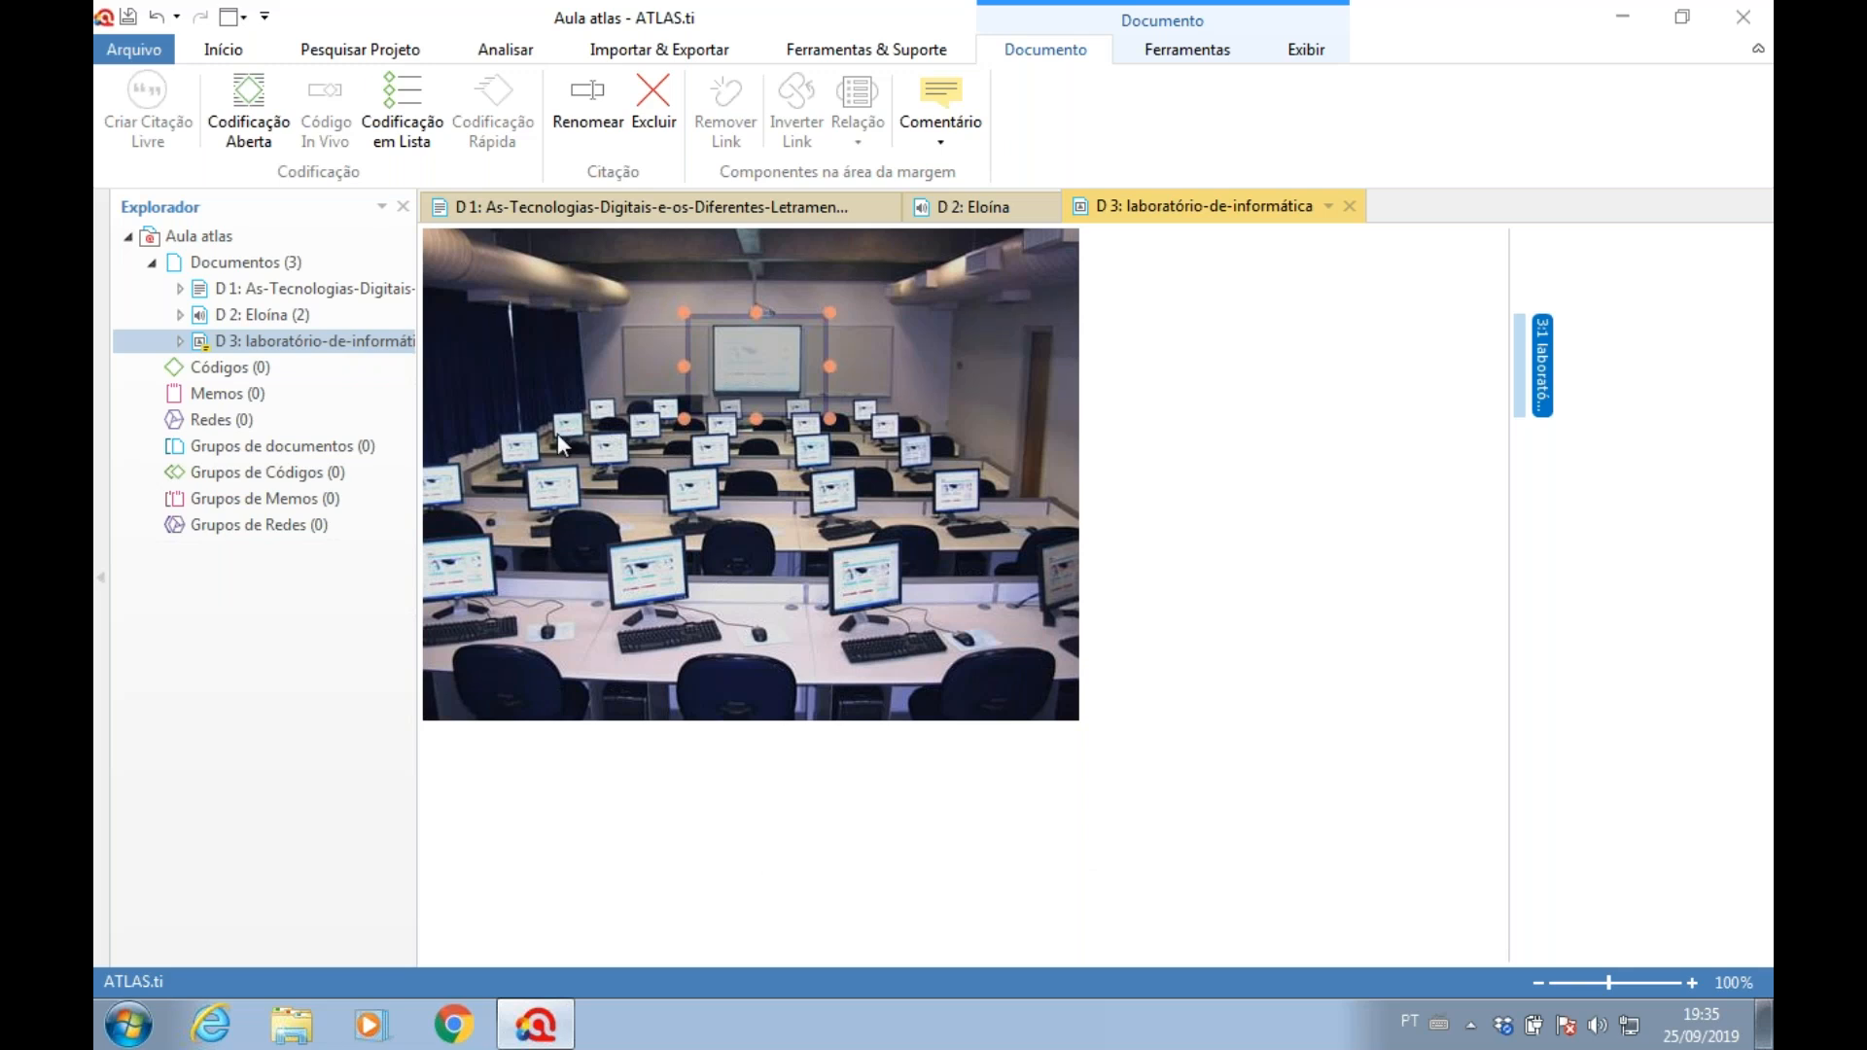
pyautogui.moveTo(504, 458)
pyautogui.mouseDown()
pyautogui.moveTo(647, 520)
pyautogui.moveTo(1016, 530)
pyautogui.mouseUp()
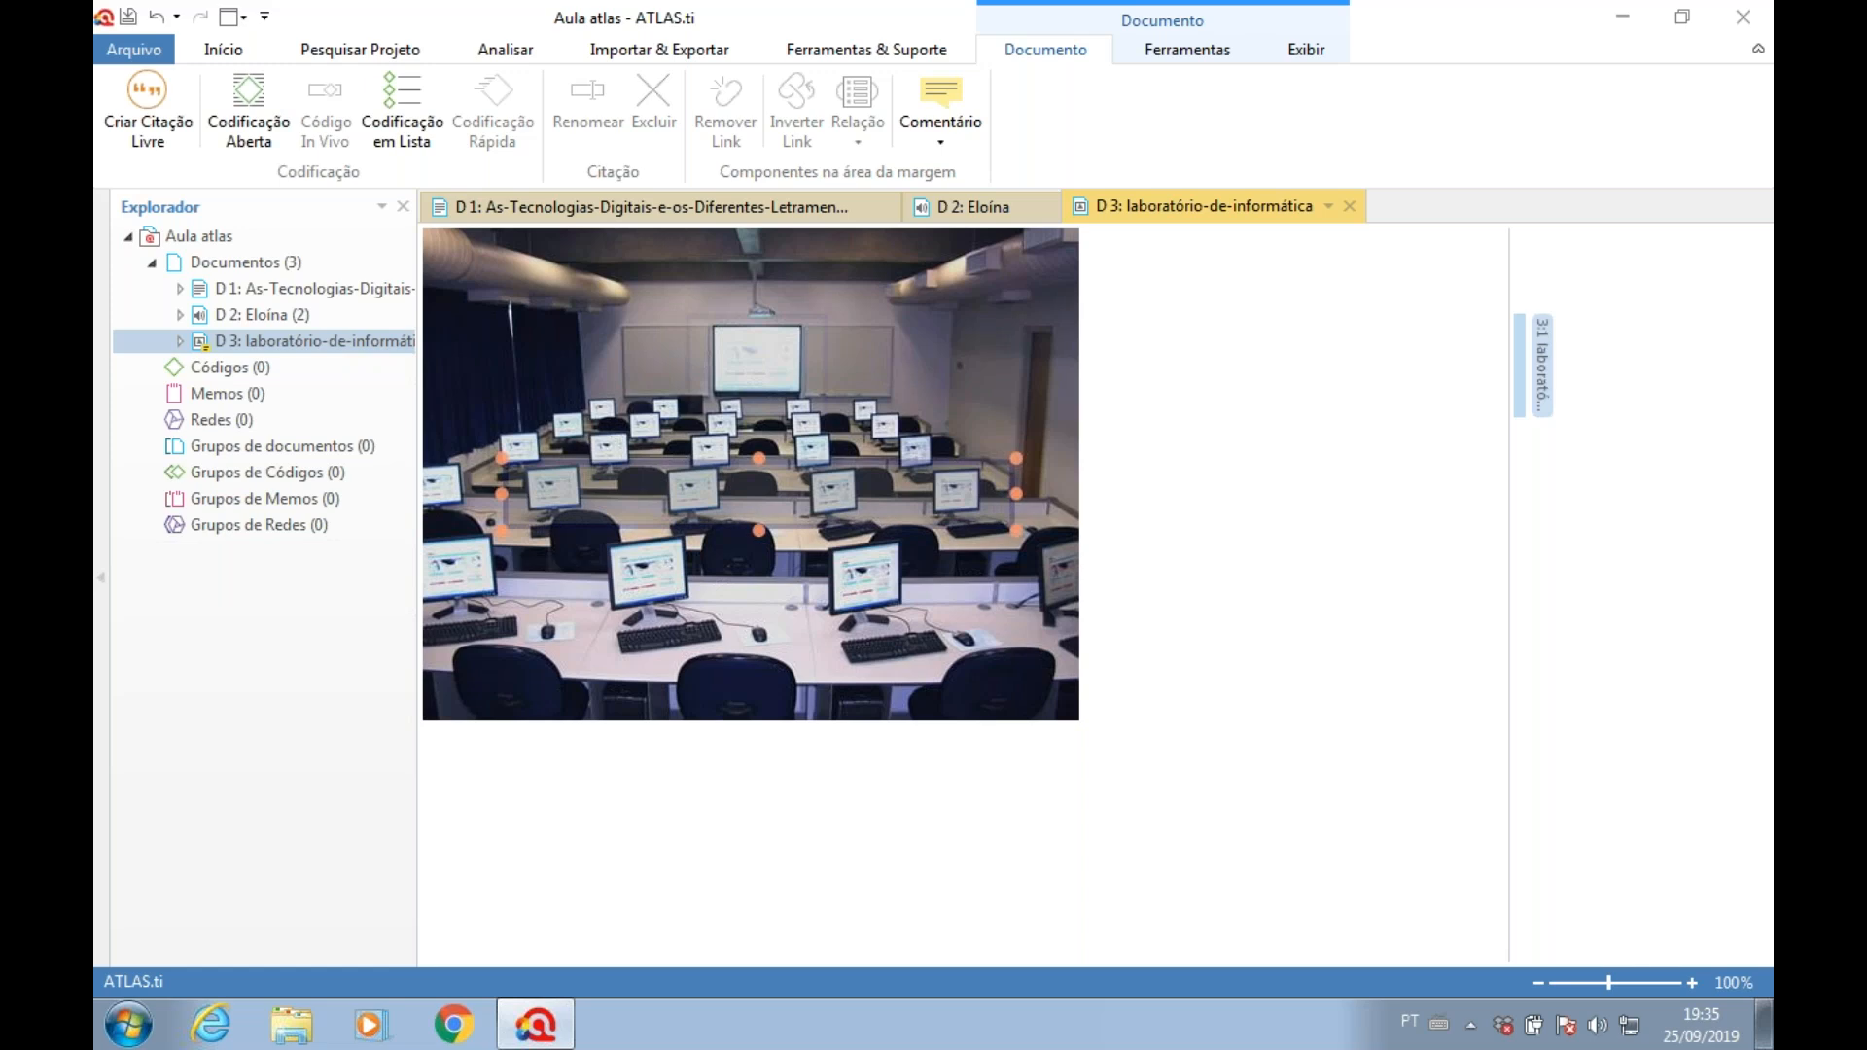
pyautogui.rightClick(901, 498)
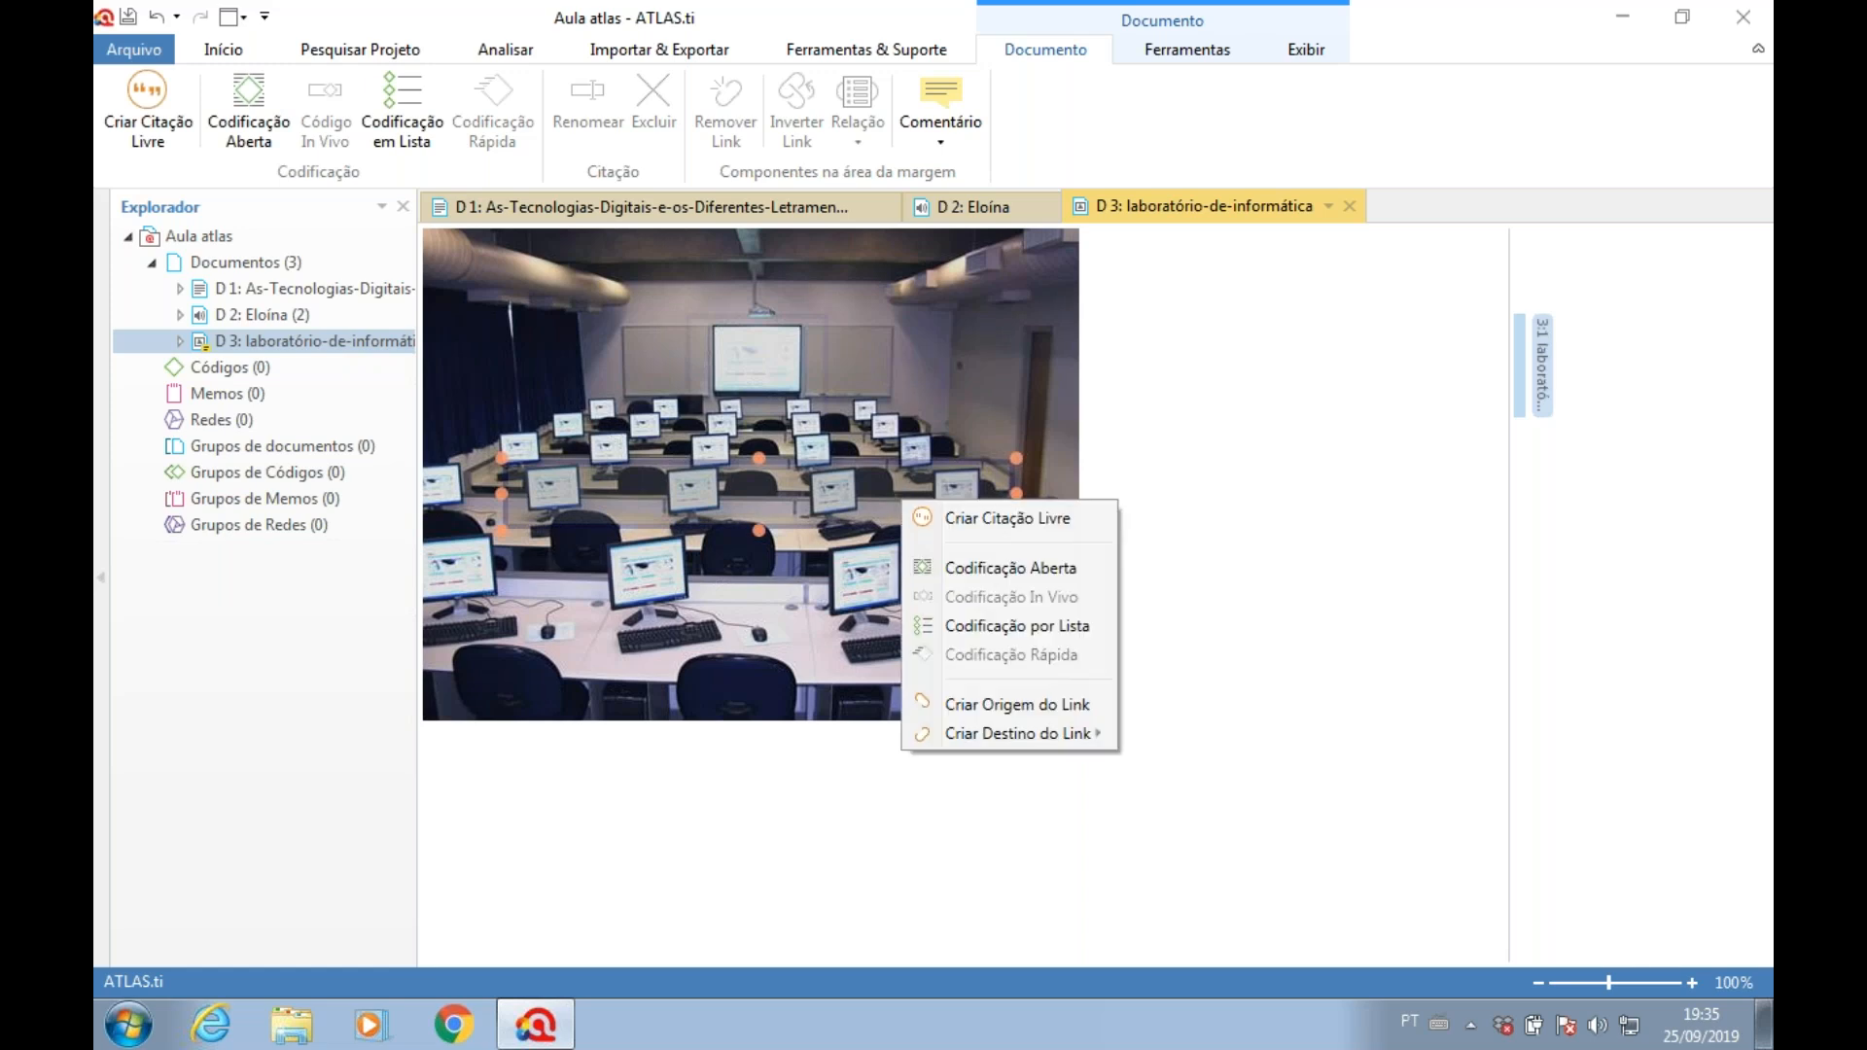
pyautogui.click(1011, 518)
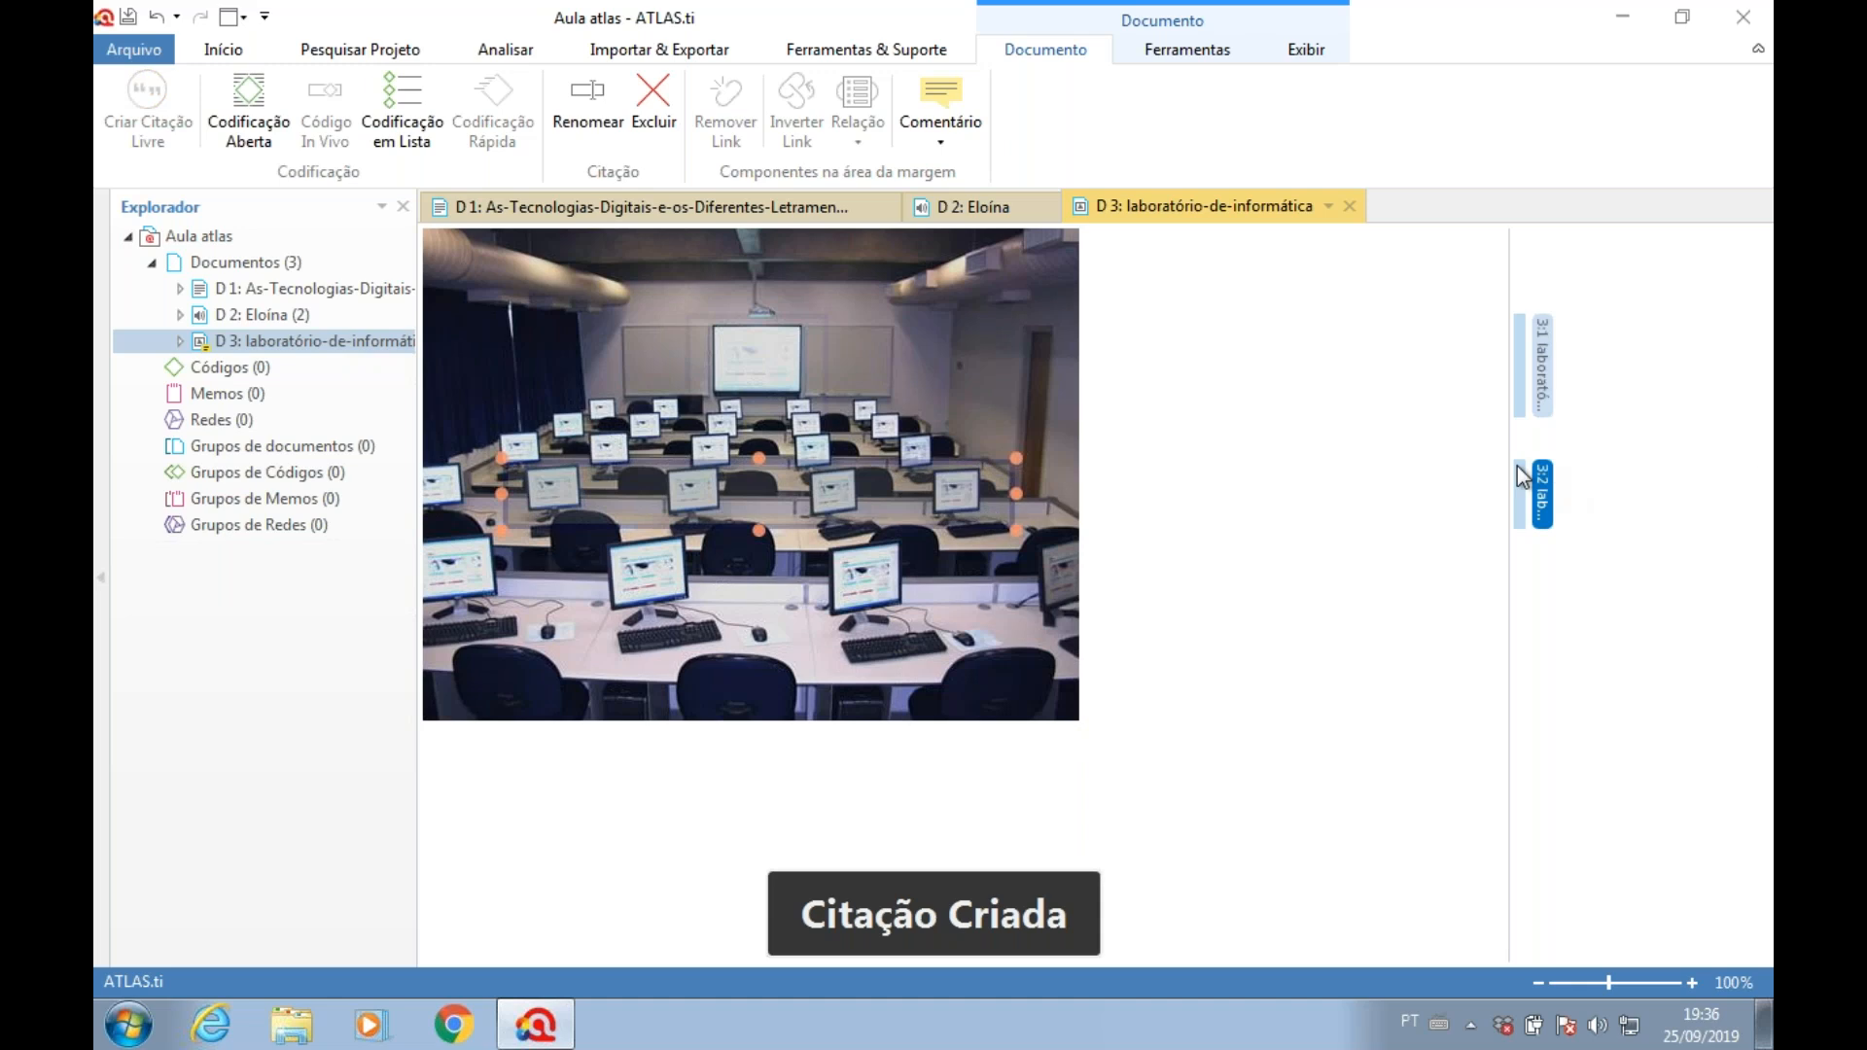
# - Comment the projection screen quotation 3:1 with "Lousa digital afixado a frente do laboratorio", then save and close the comment
pyautogui.click(1548, 375)
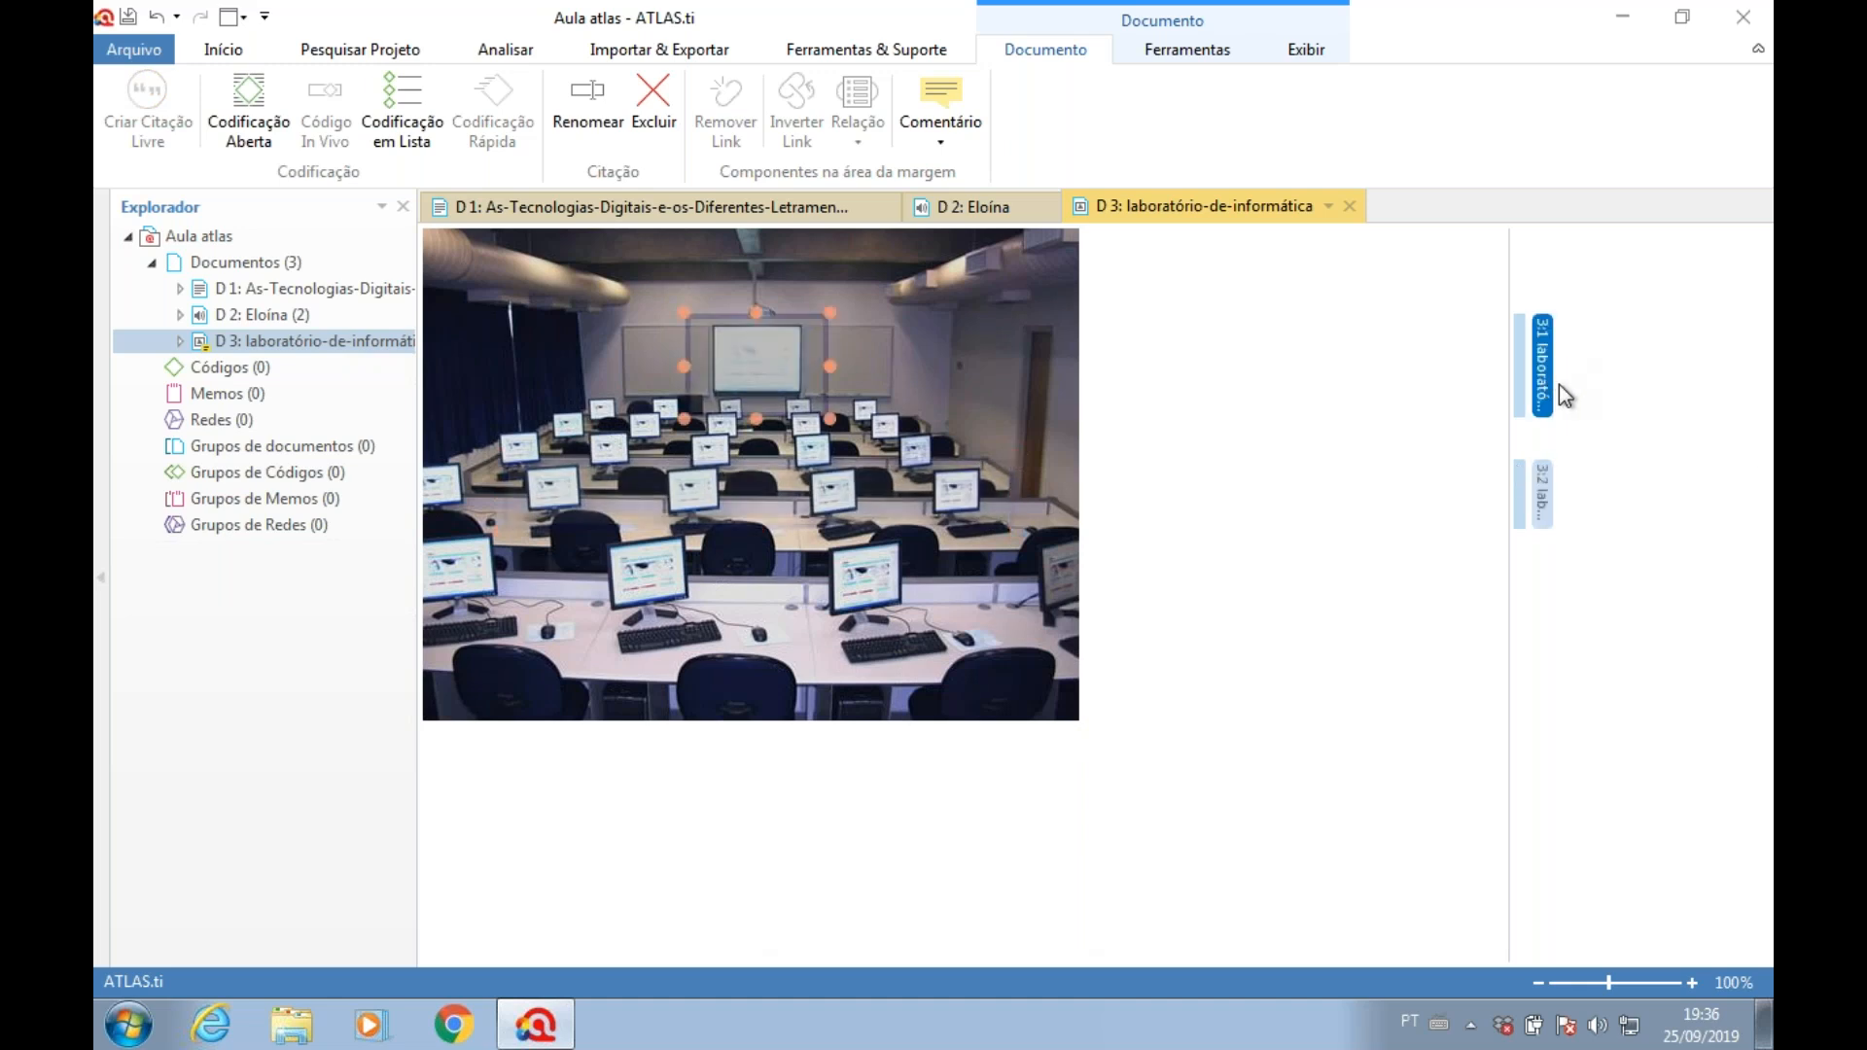
pyautogui.click(947, 98)
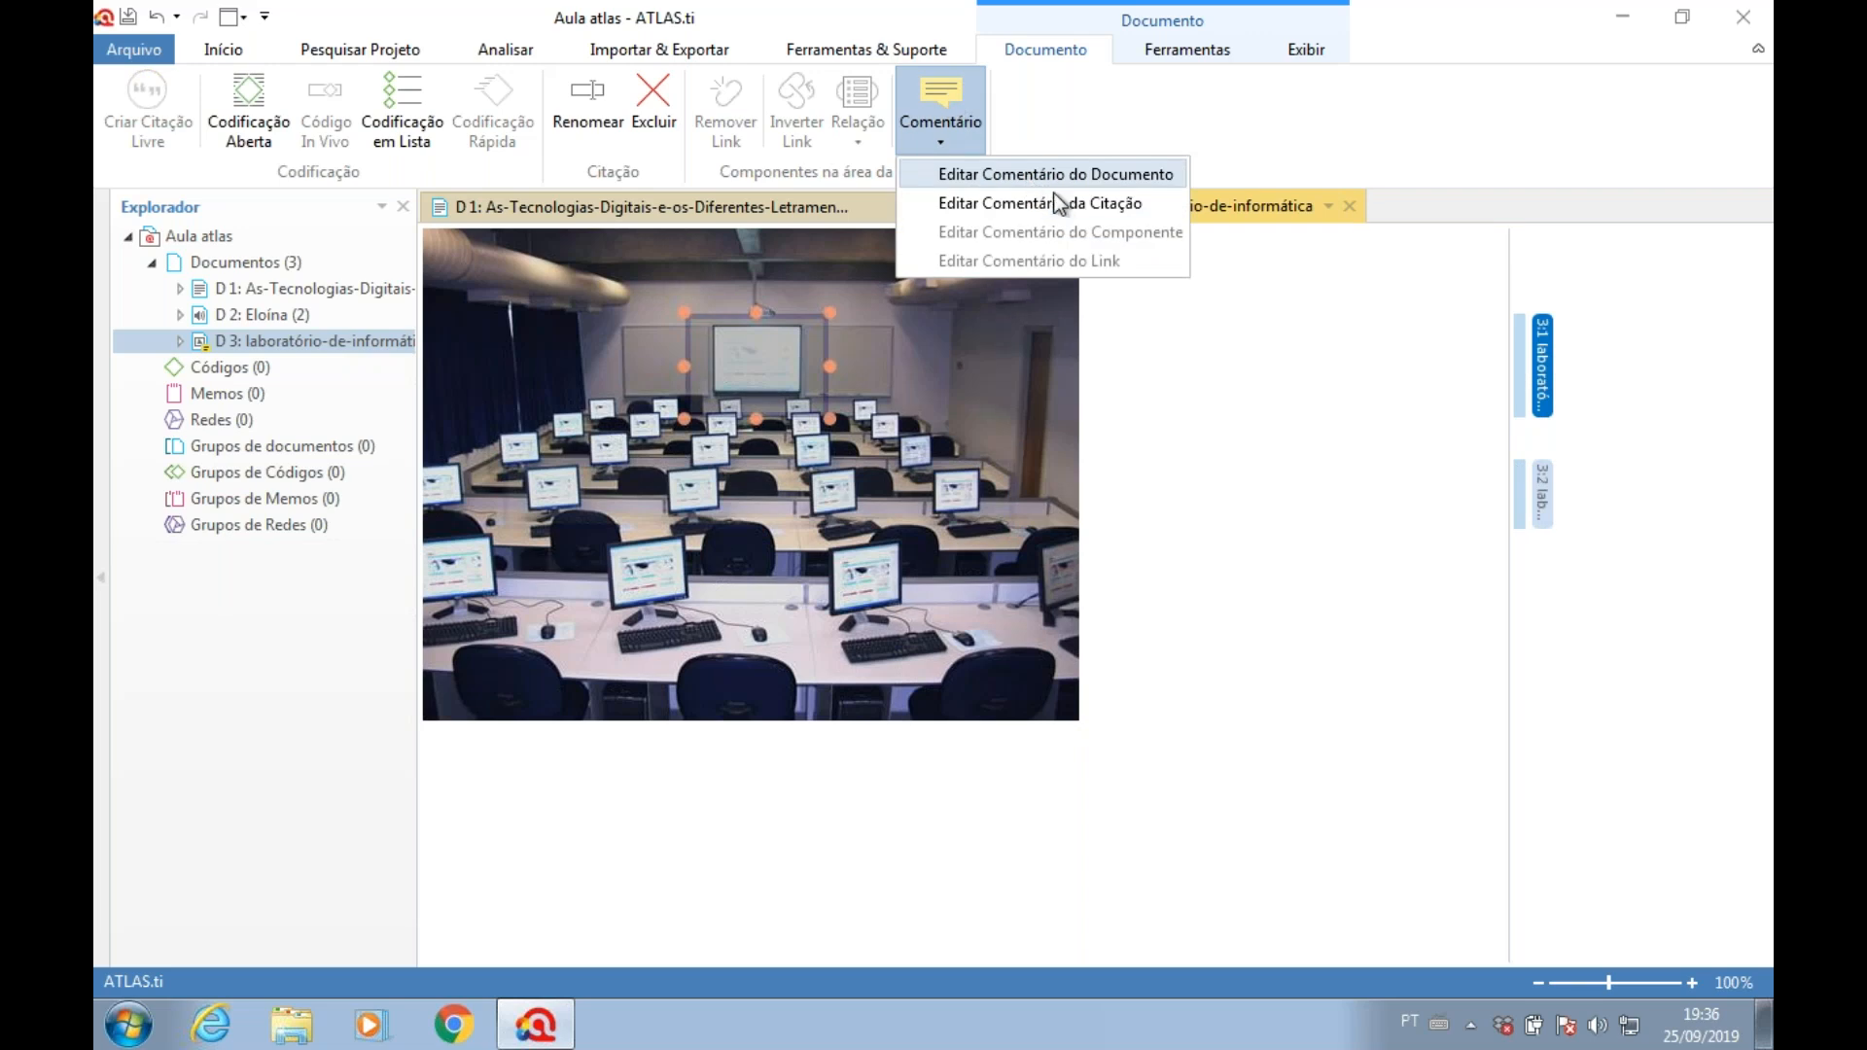
pyautogui.click(1058, 202)
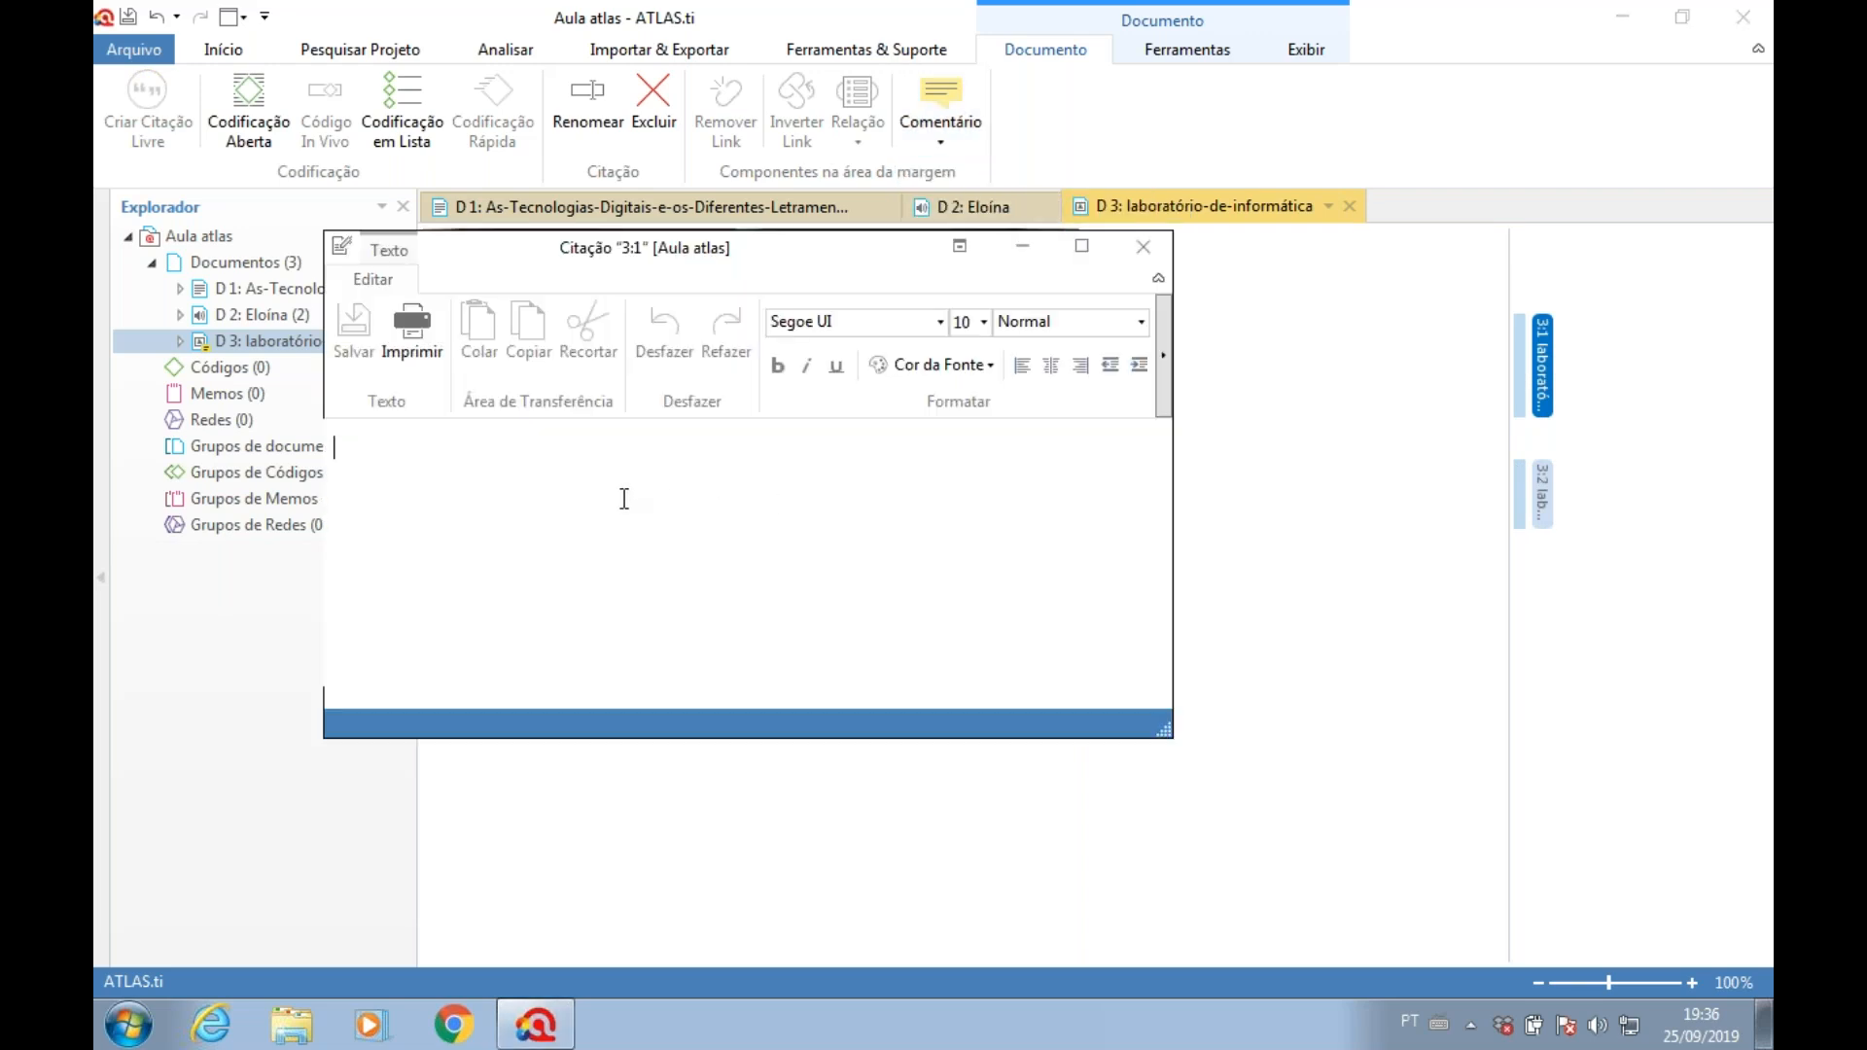
pyautogui.write('Lousa digital afixado a fre')
pyautogui.press('BackSpace')
pyautogui.press('BackSpace')
pyautogui.press('BackSpace')
pyautogui.press('BackSpace')
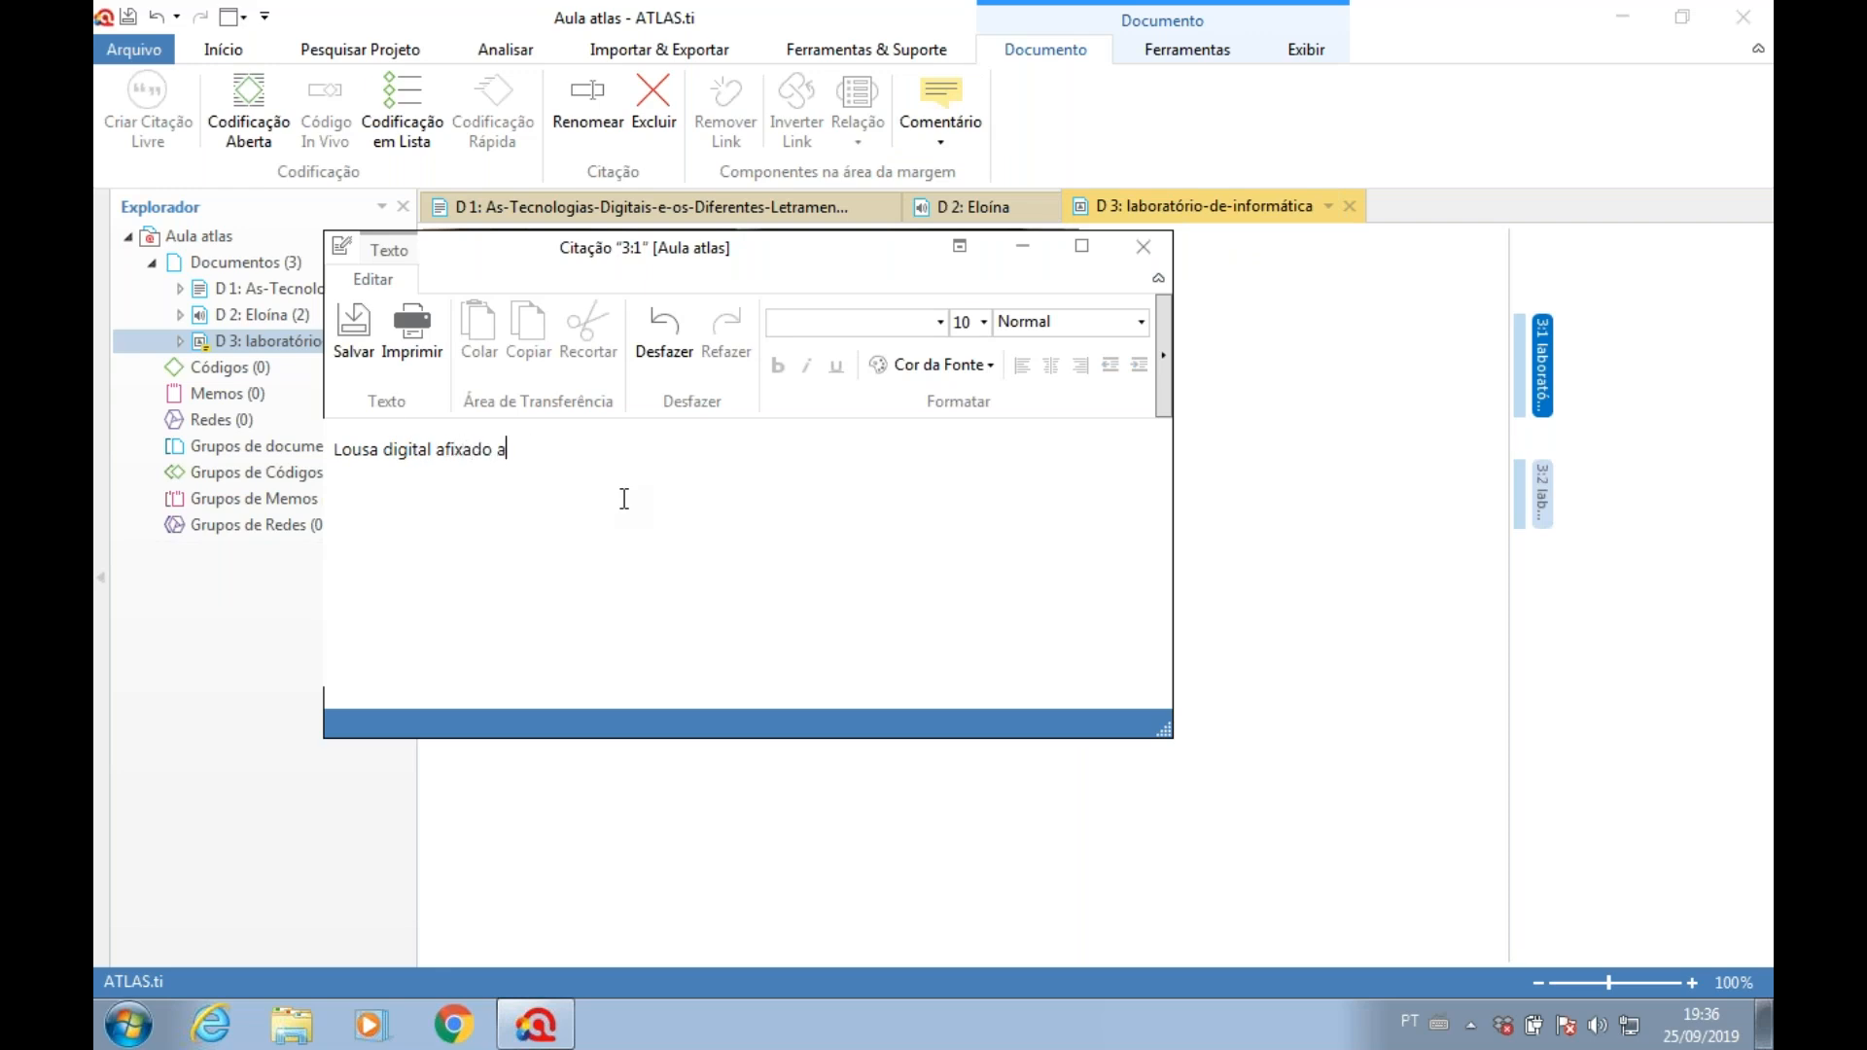
pyautogui.write('frente do laborato')
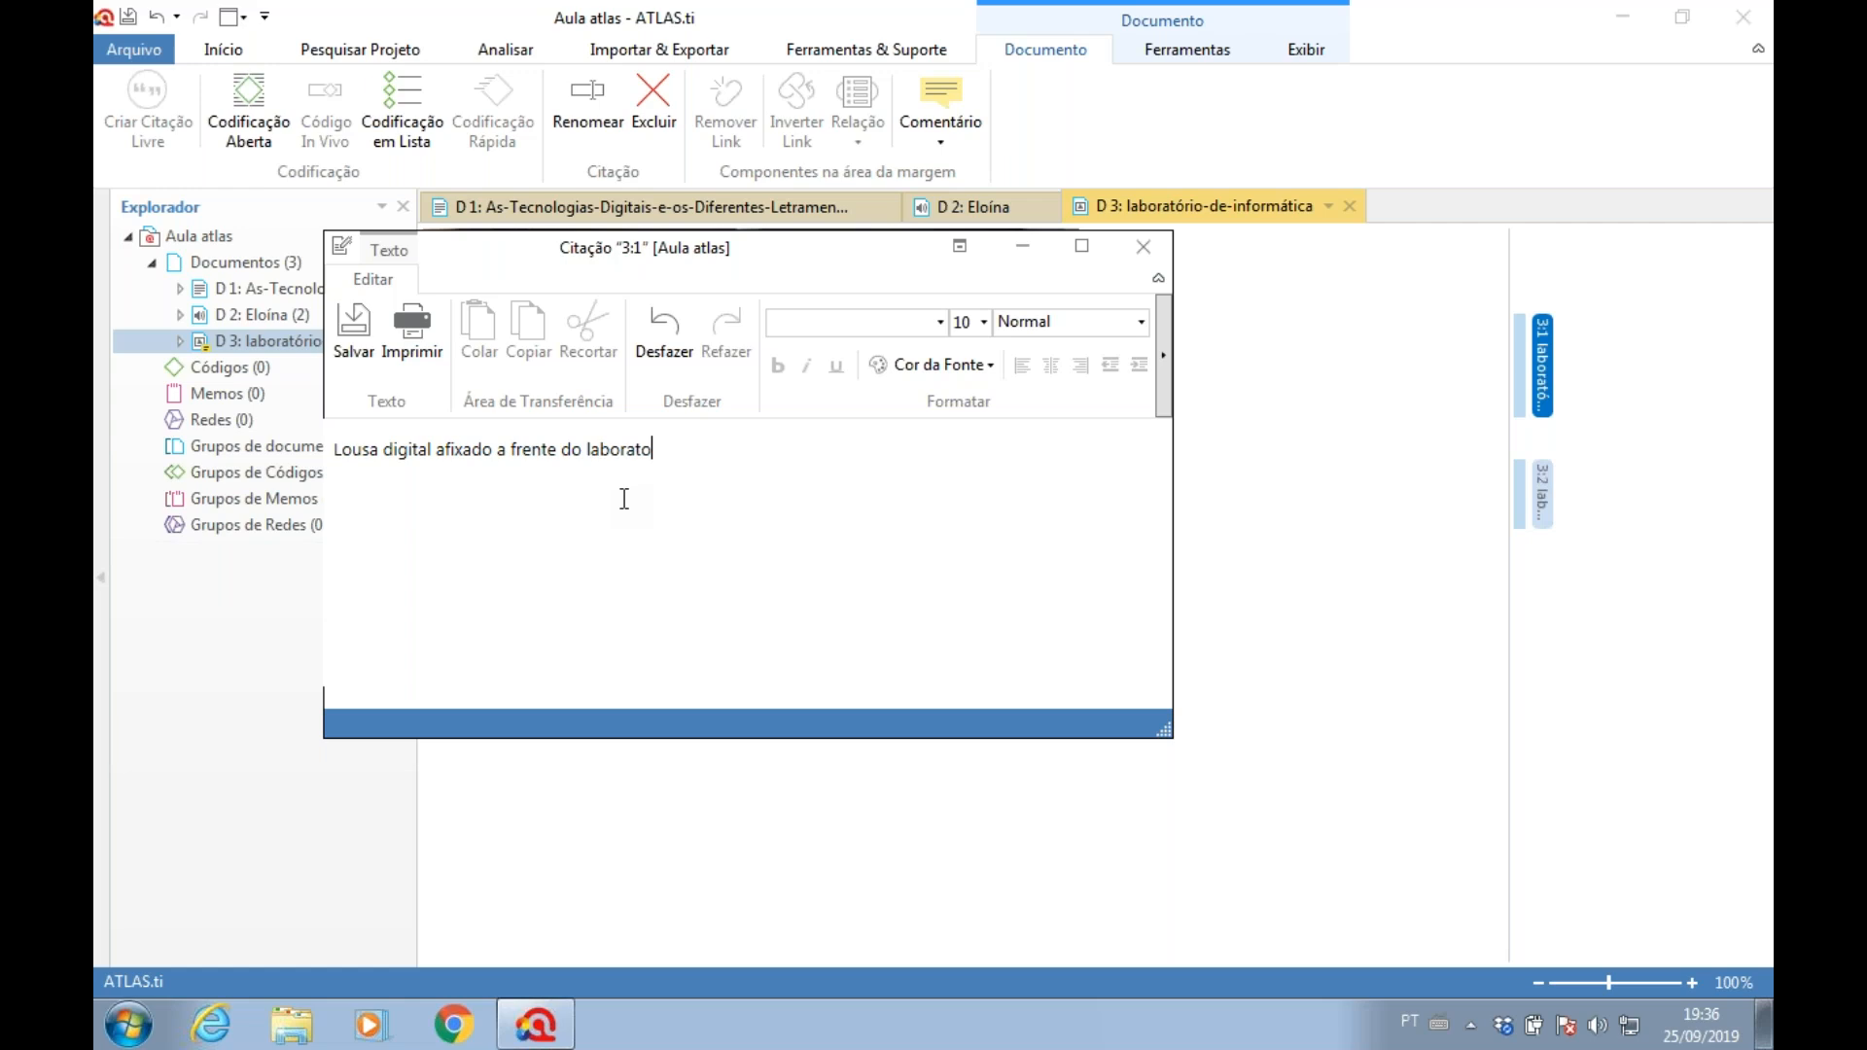
pyautogui.write('rio')
pyautogui.click(348, 332)
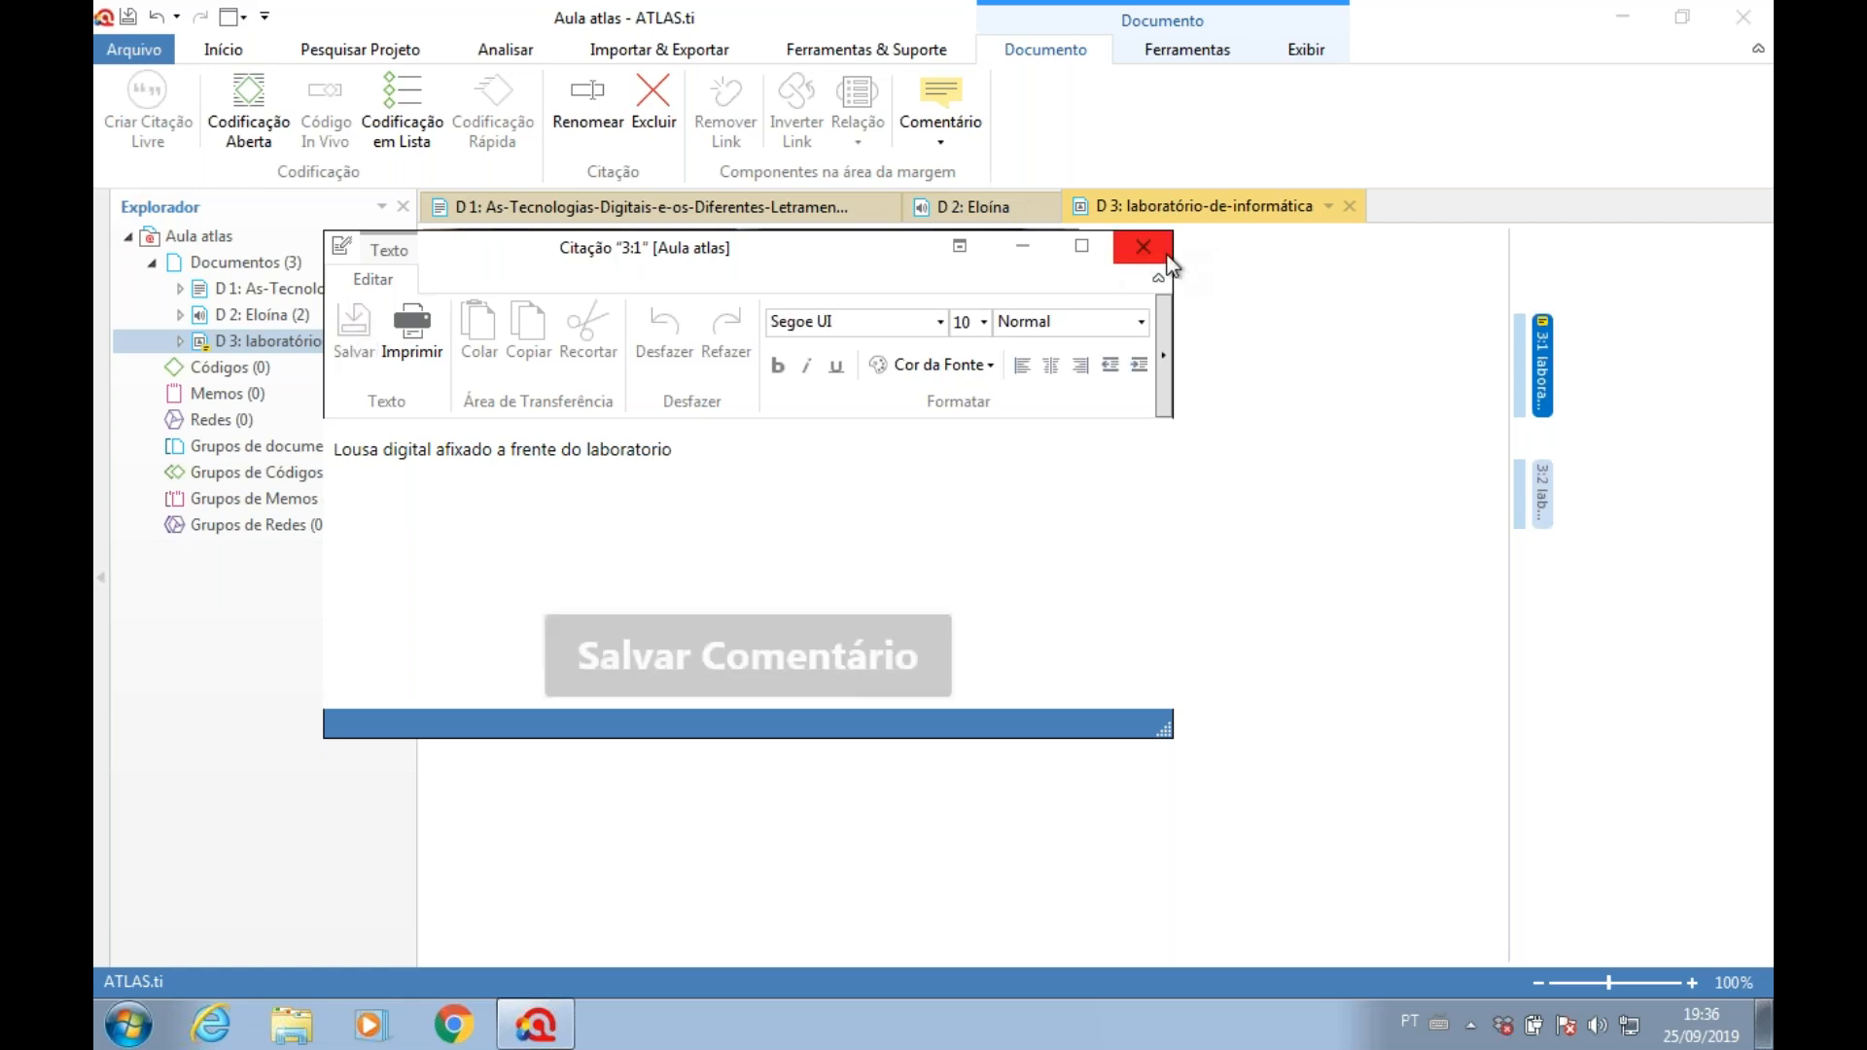
pyautogui.click(1139, 251)
# - Comment quotation 3:2 with "Computdores desktop alinhados um atras do outro e um ao lado do outro", then save and close the comment
pyautogui.click(1546, 508)
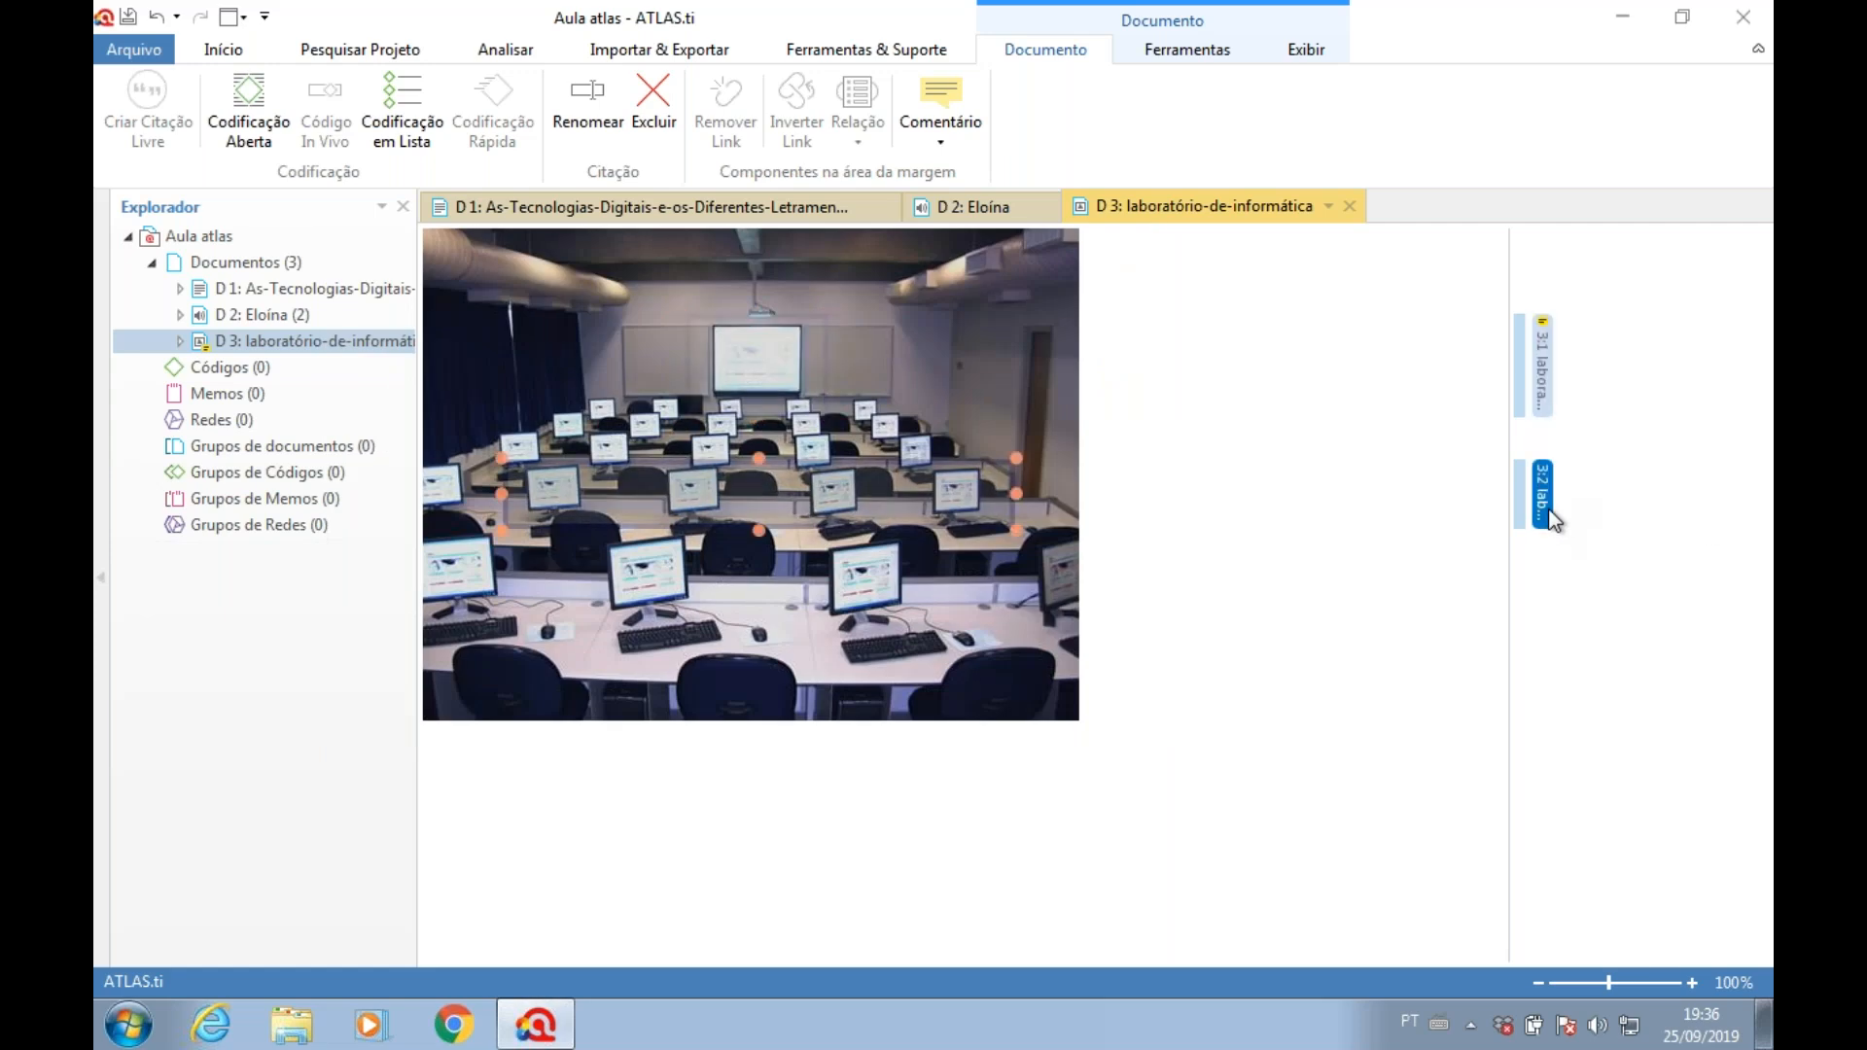
pyautogui.rightClick(1549, 512)
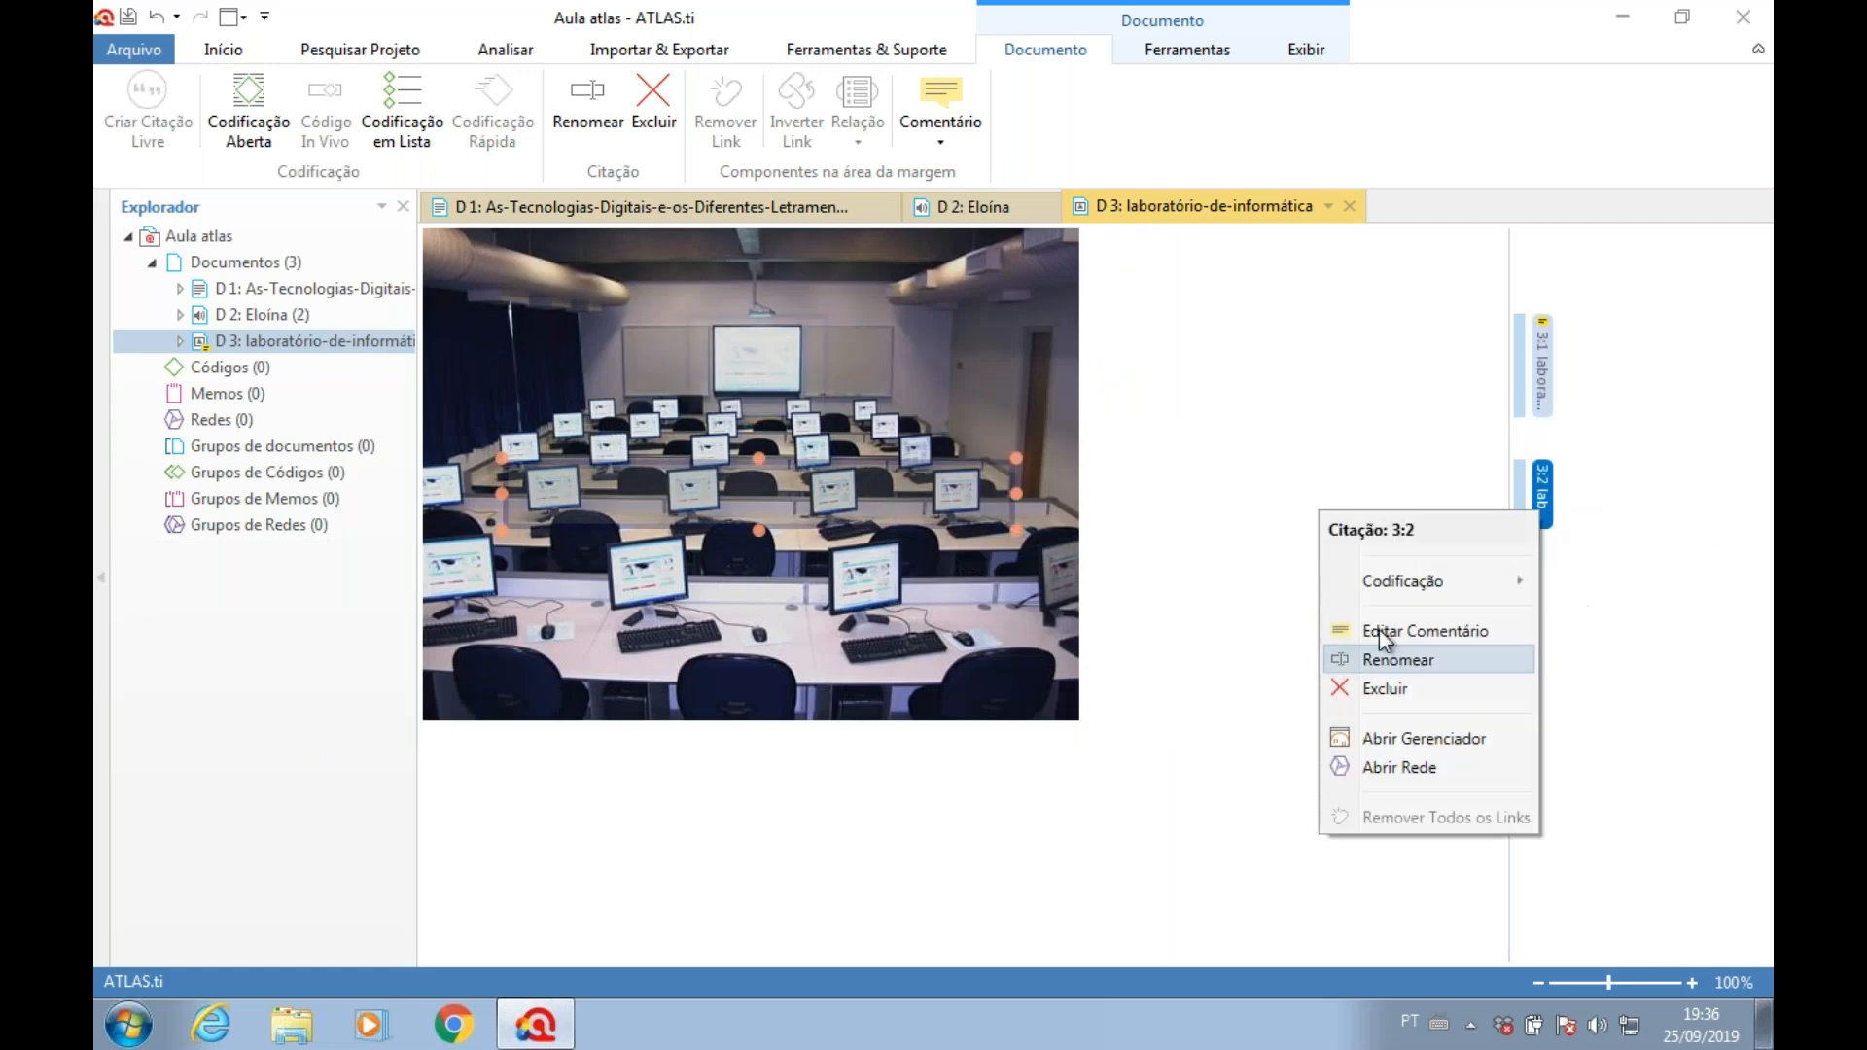
pyautogui.click(932, 122)
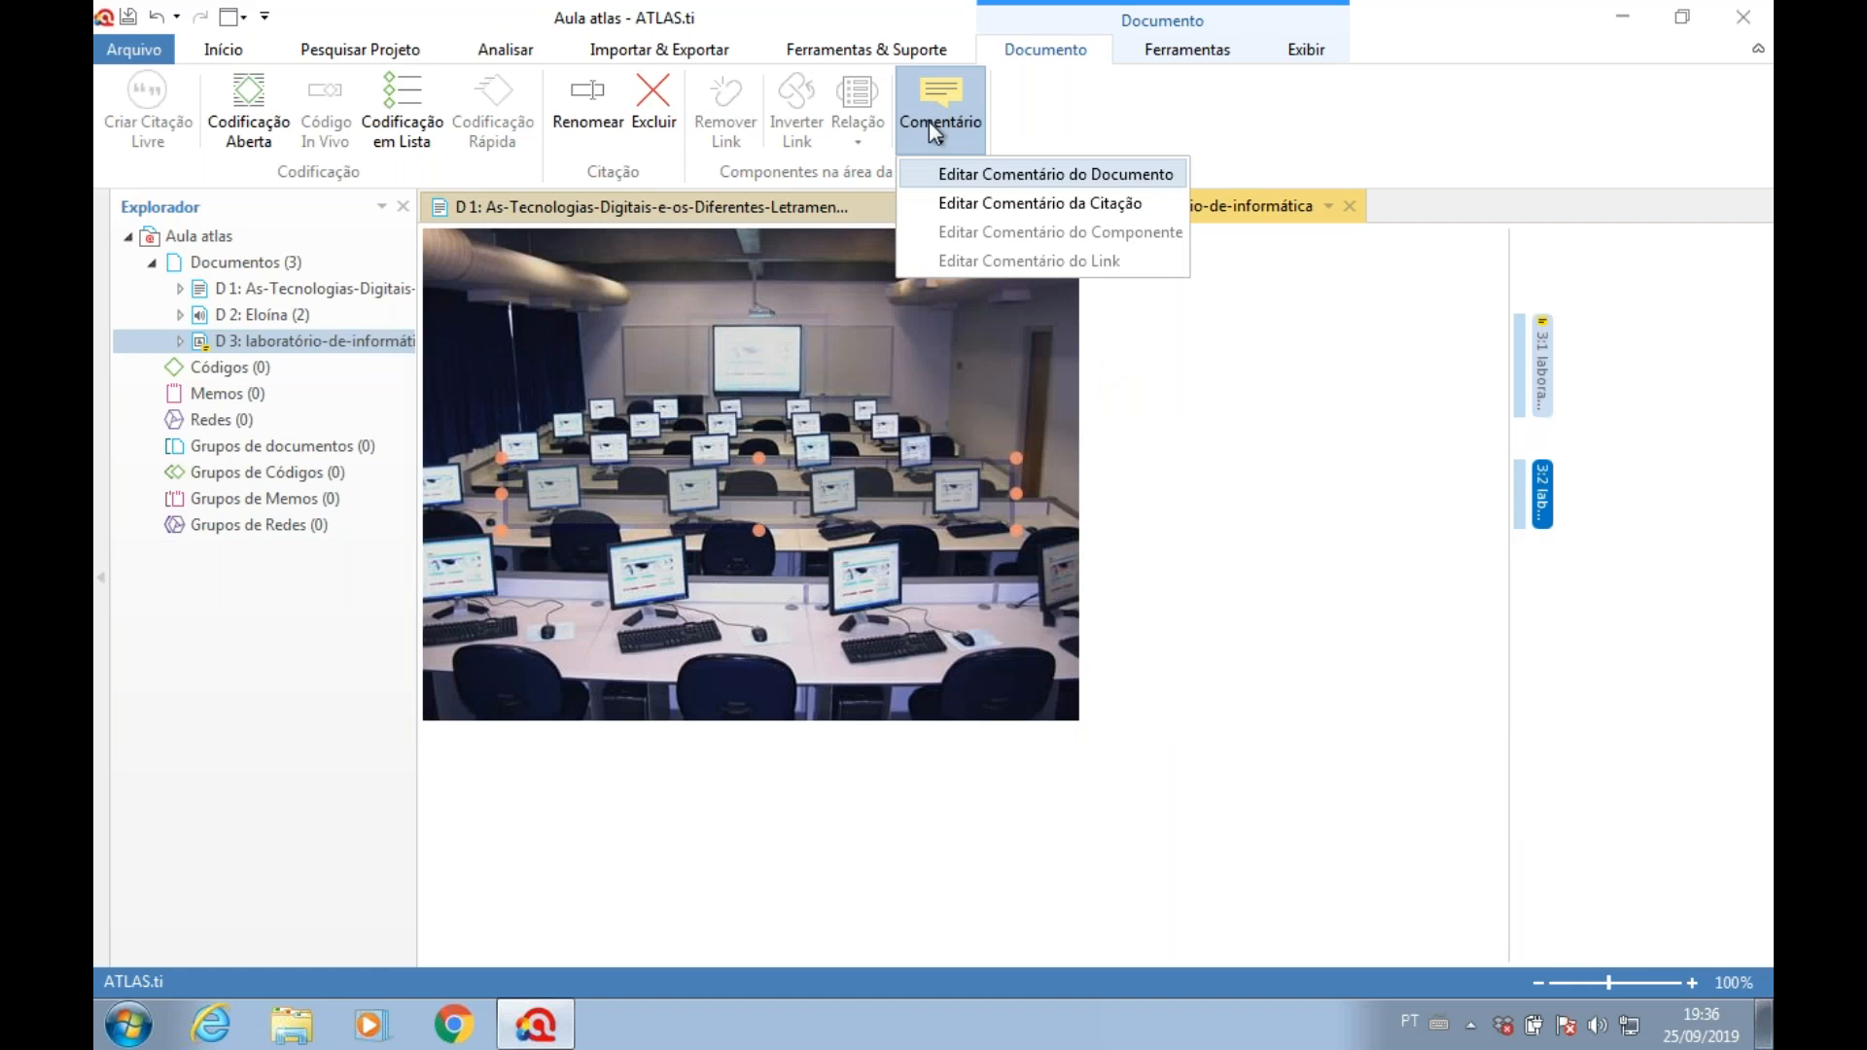
pyautogui.click(1021, 202)
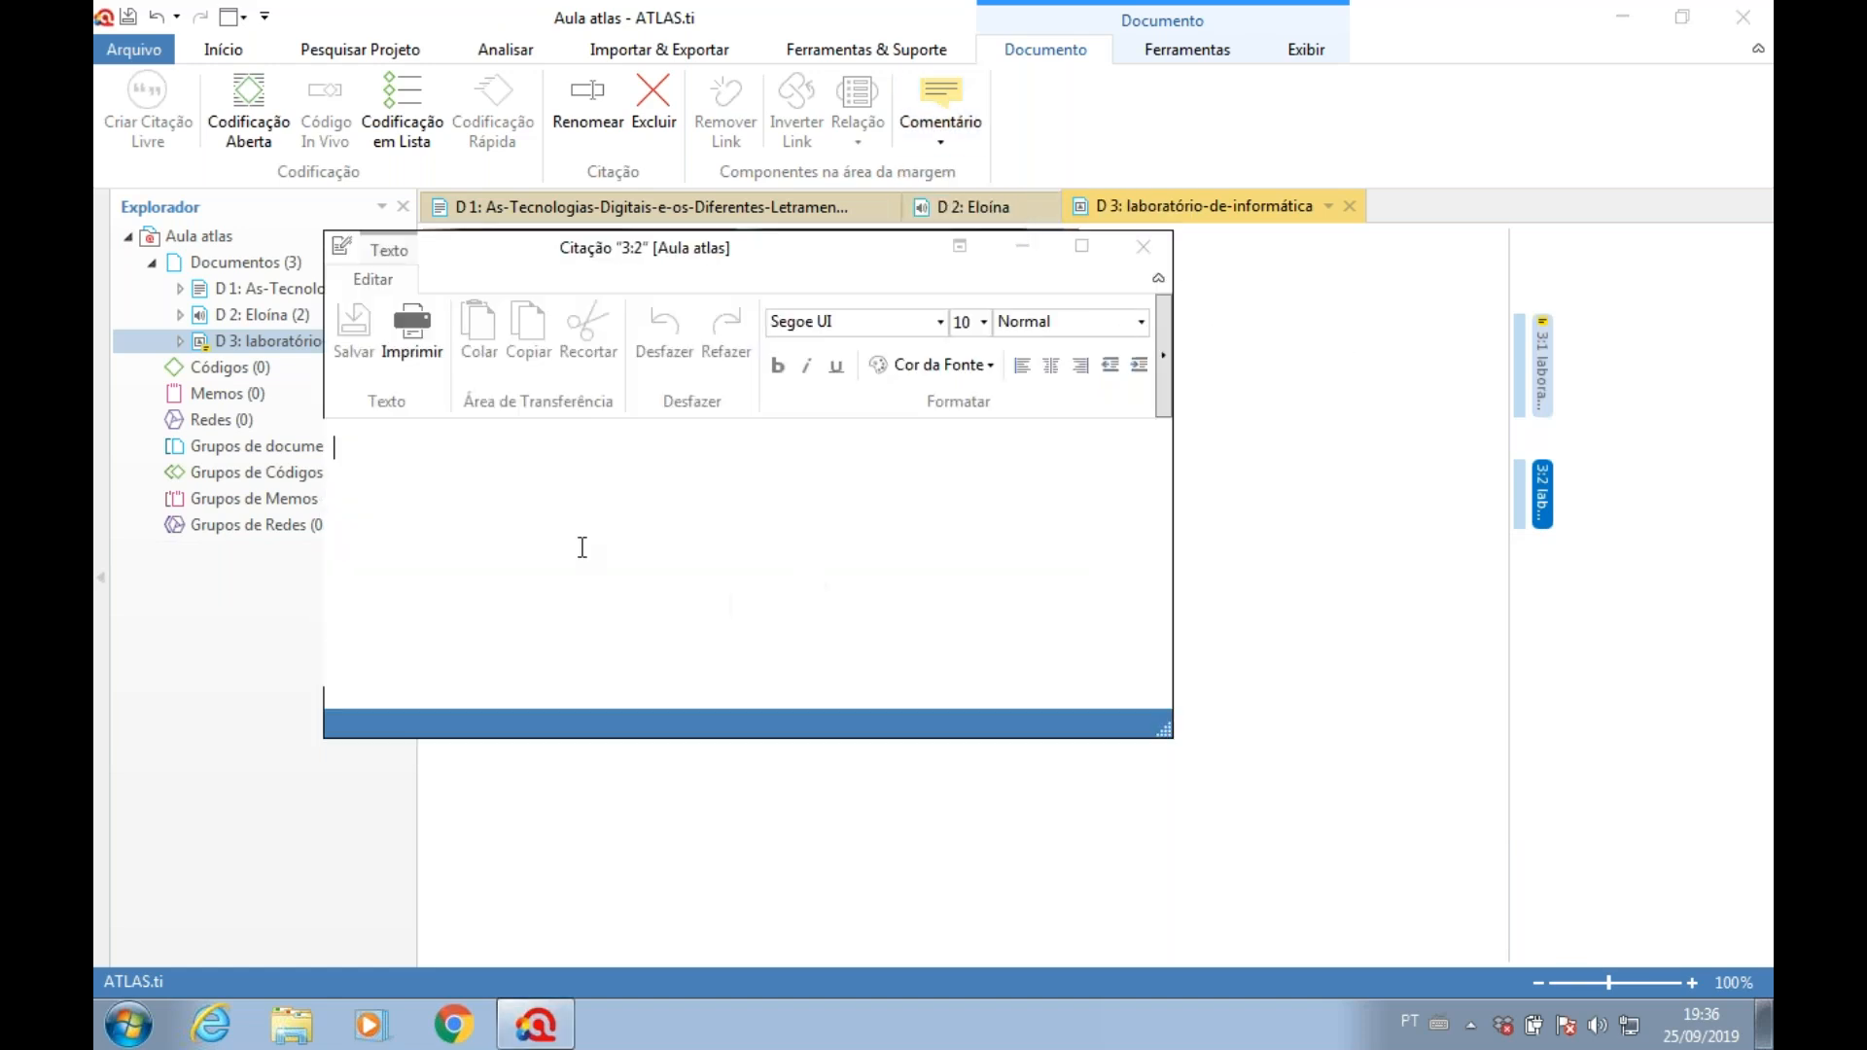
pyautogui.write('Comput')
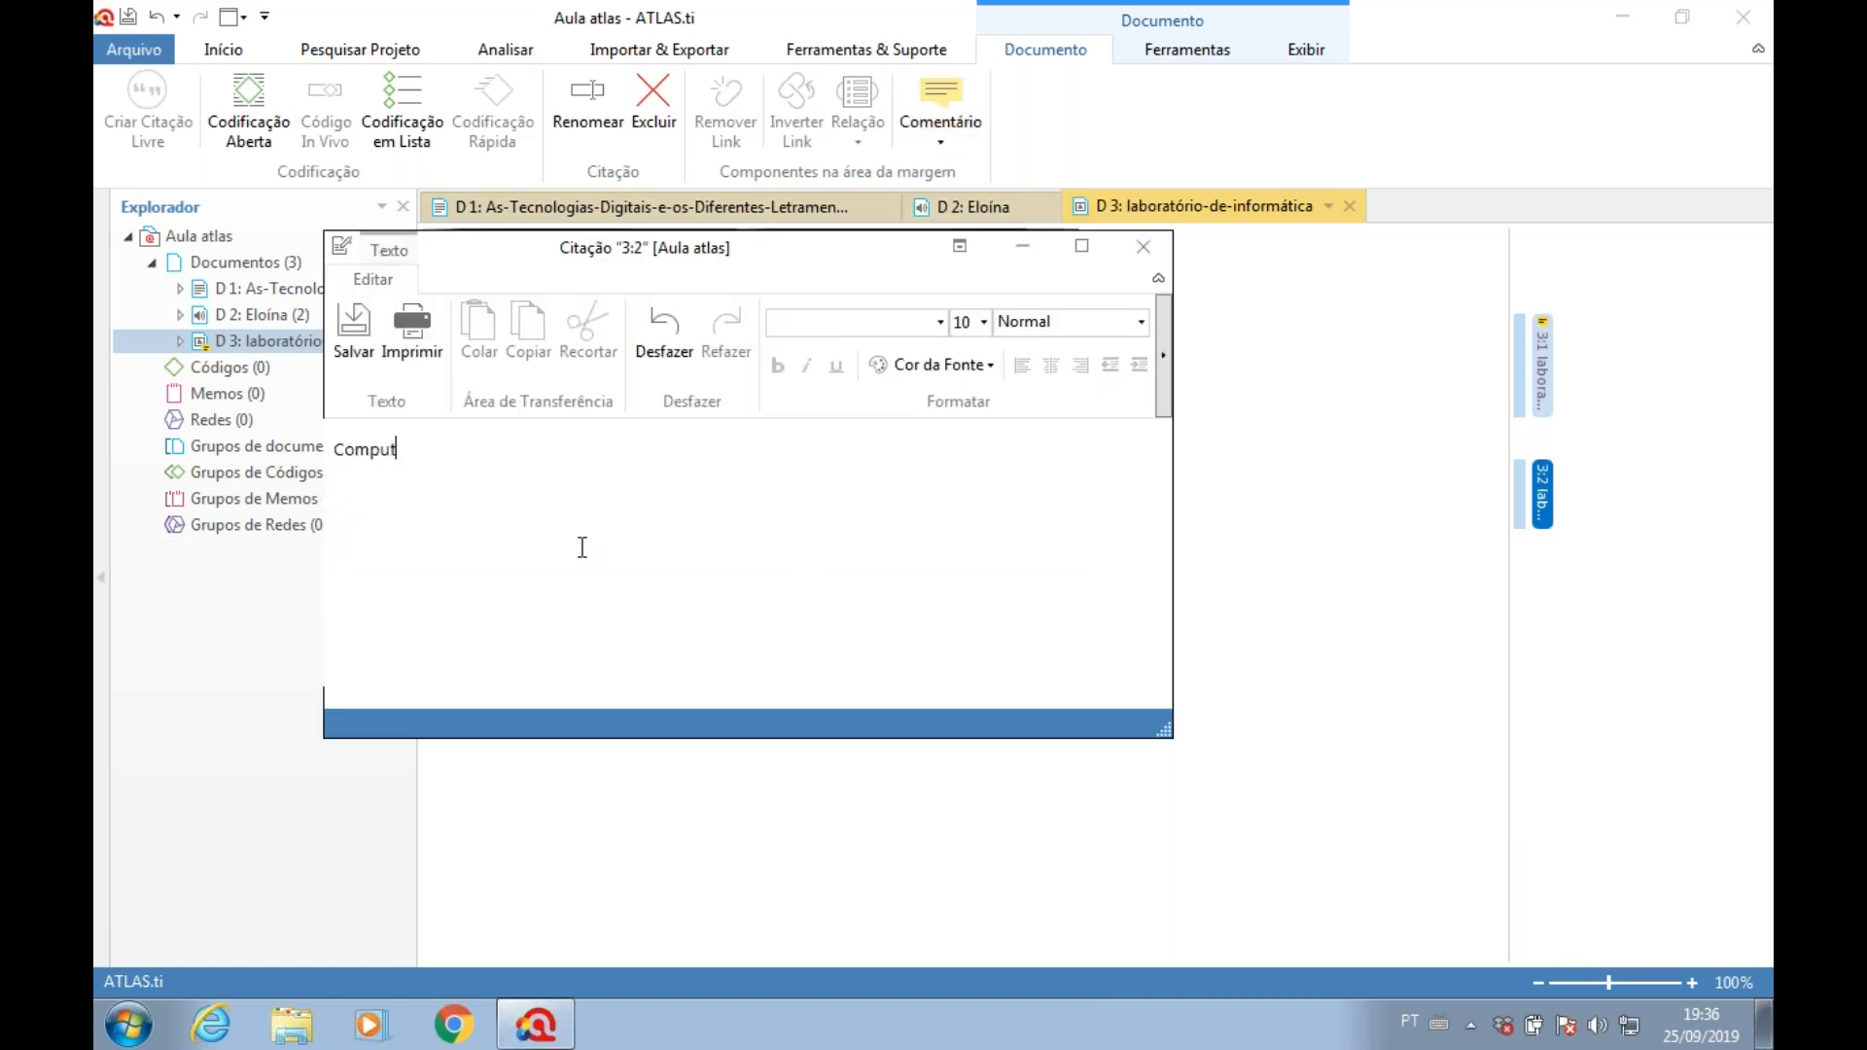
pyautogui.write('dores desktop alinhados')
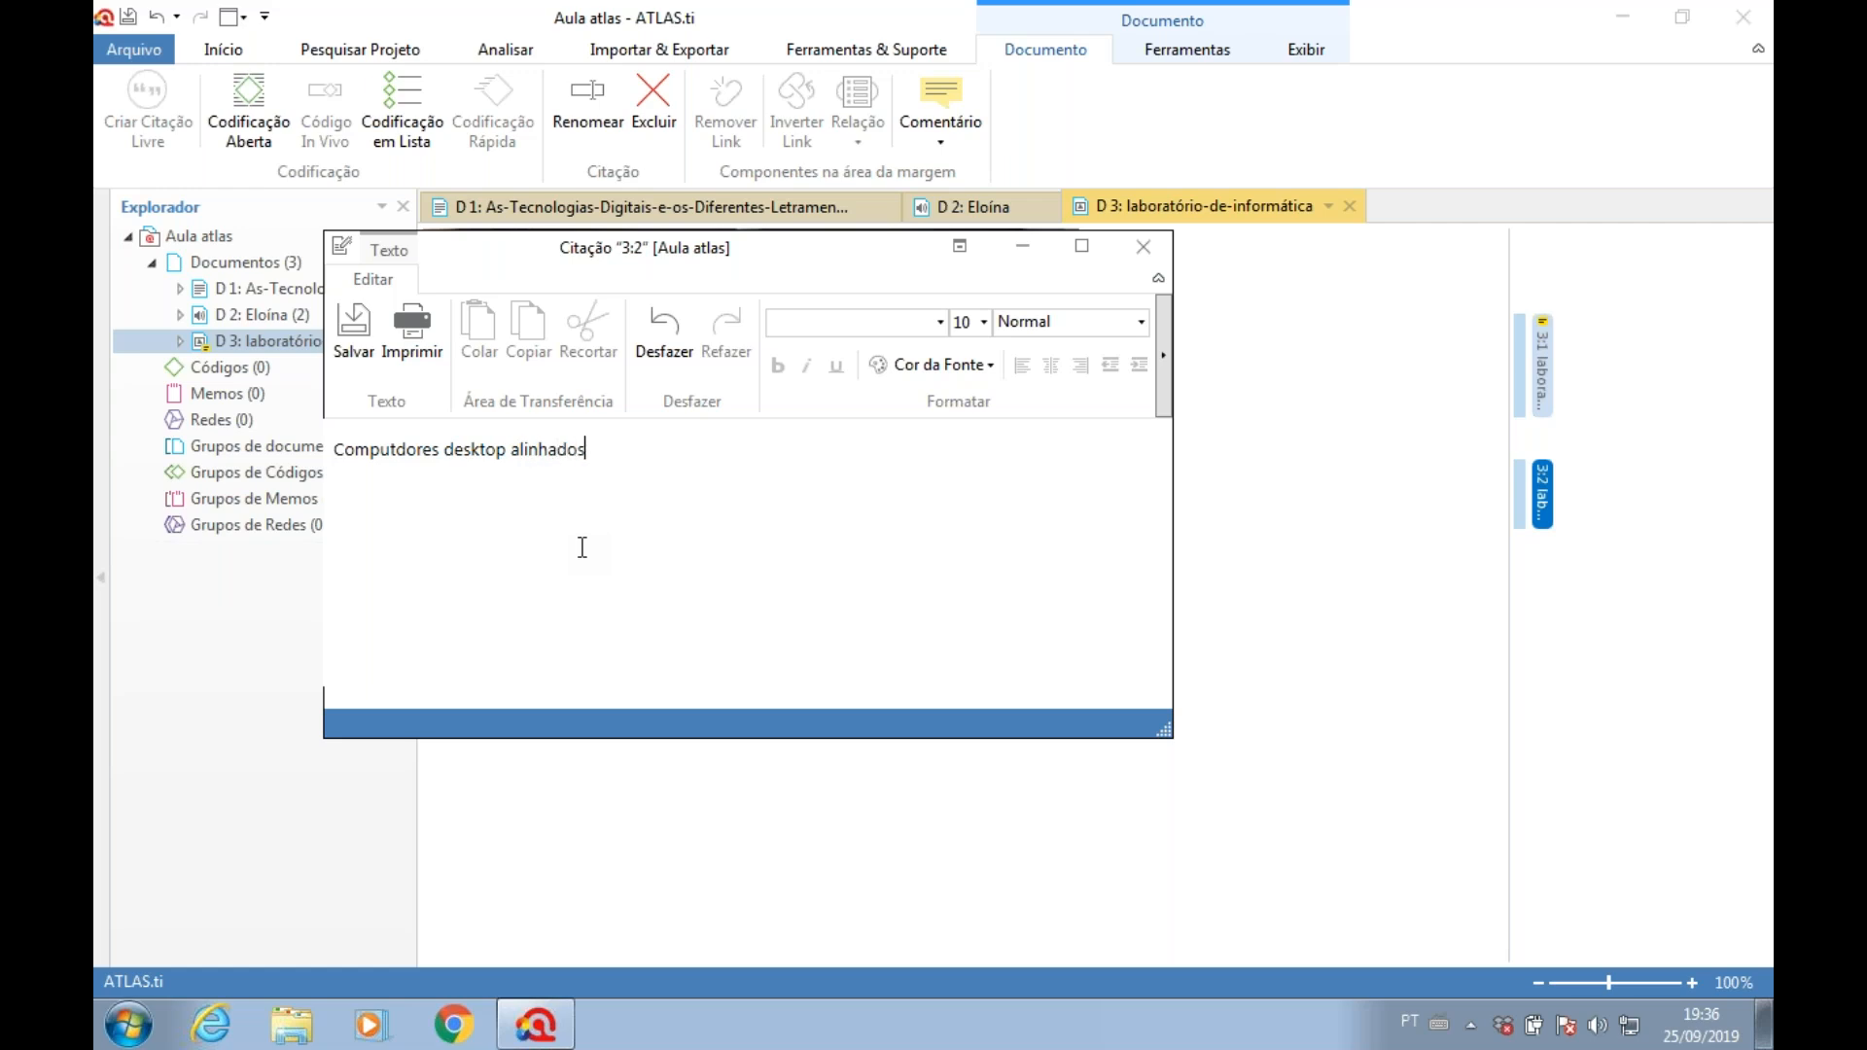
pyautogui.write(' um atras do outro e um ao lado do')
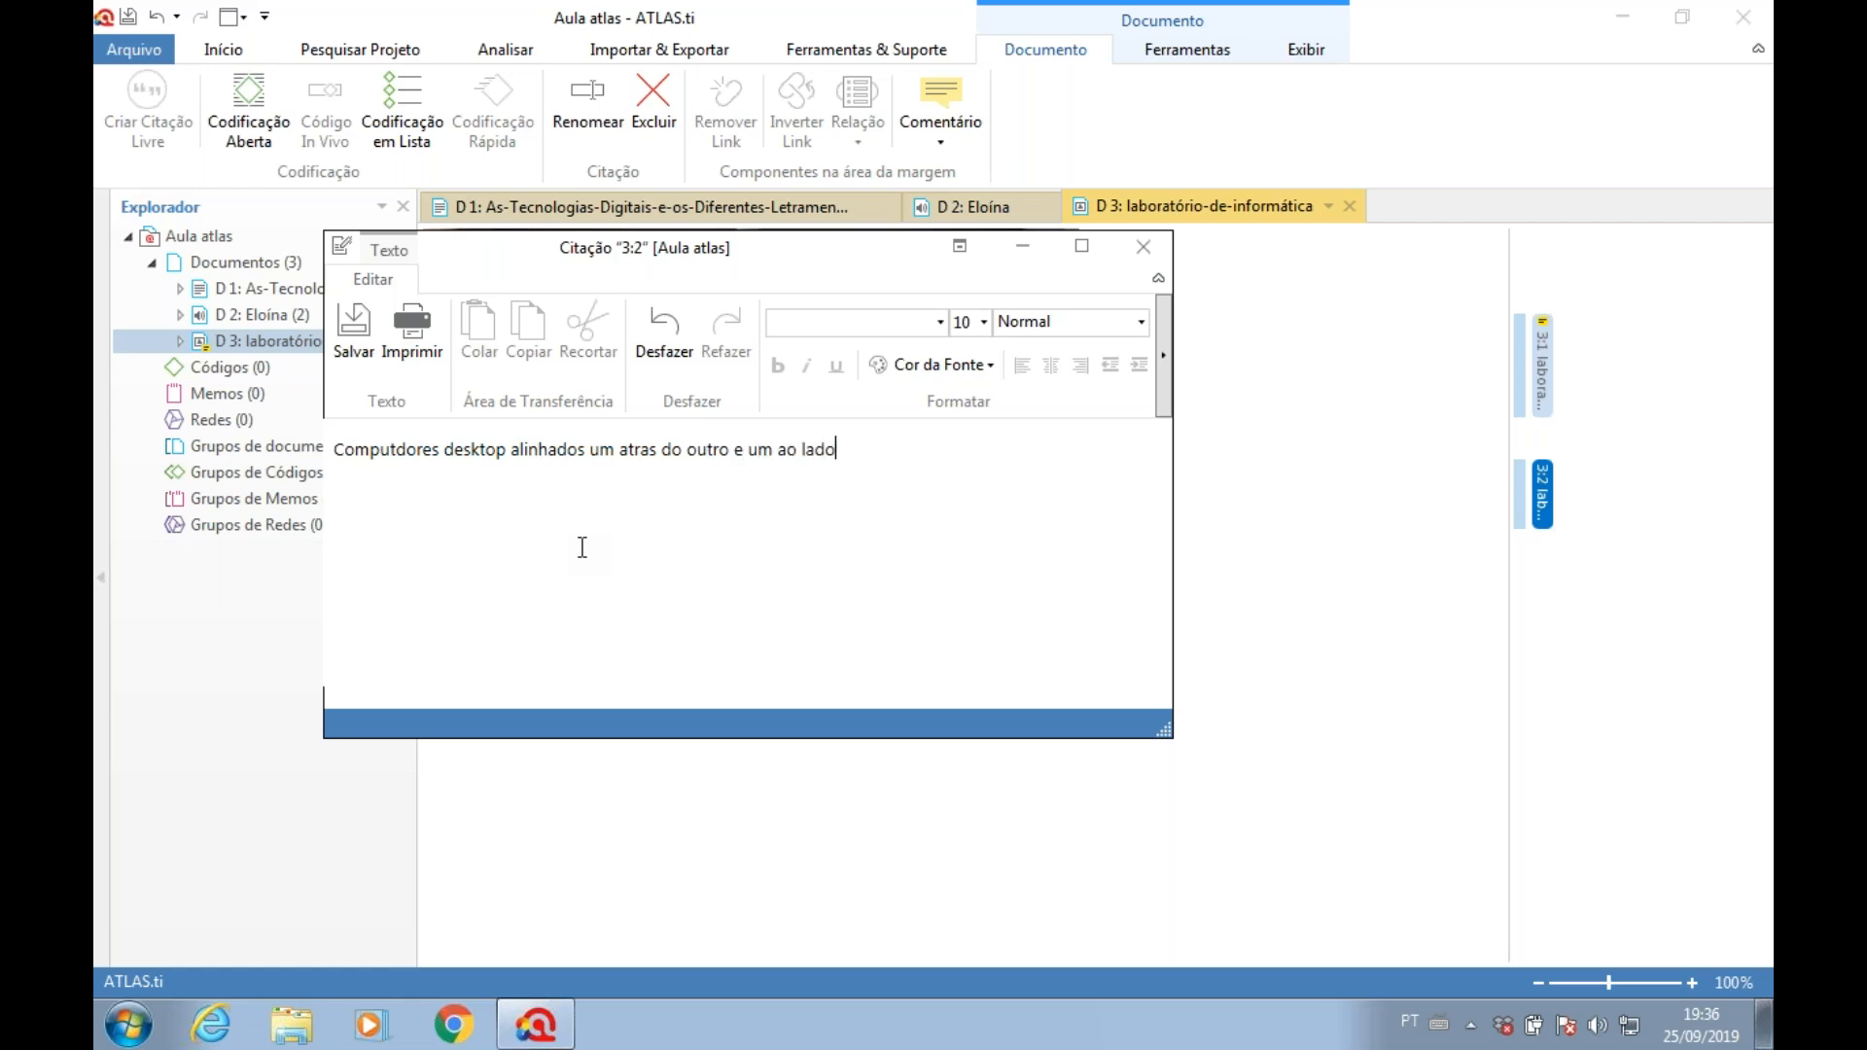
pyautogui.write(' outr')
pyautogui.press('BackSpace')
pyautogui.press('BackSpace')
pyautogui.write('tro')
pyautogui.click(346, 328)
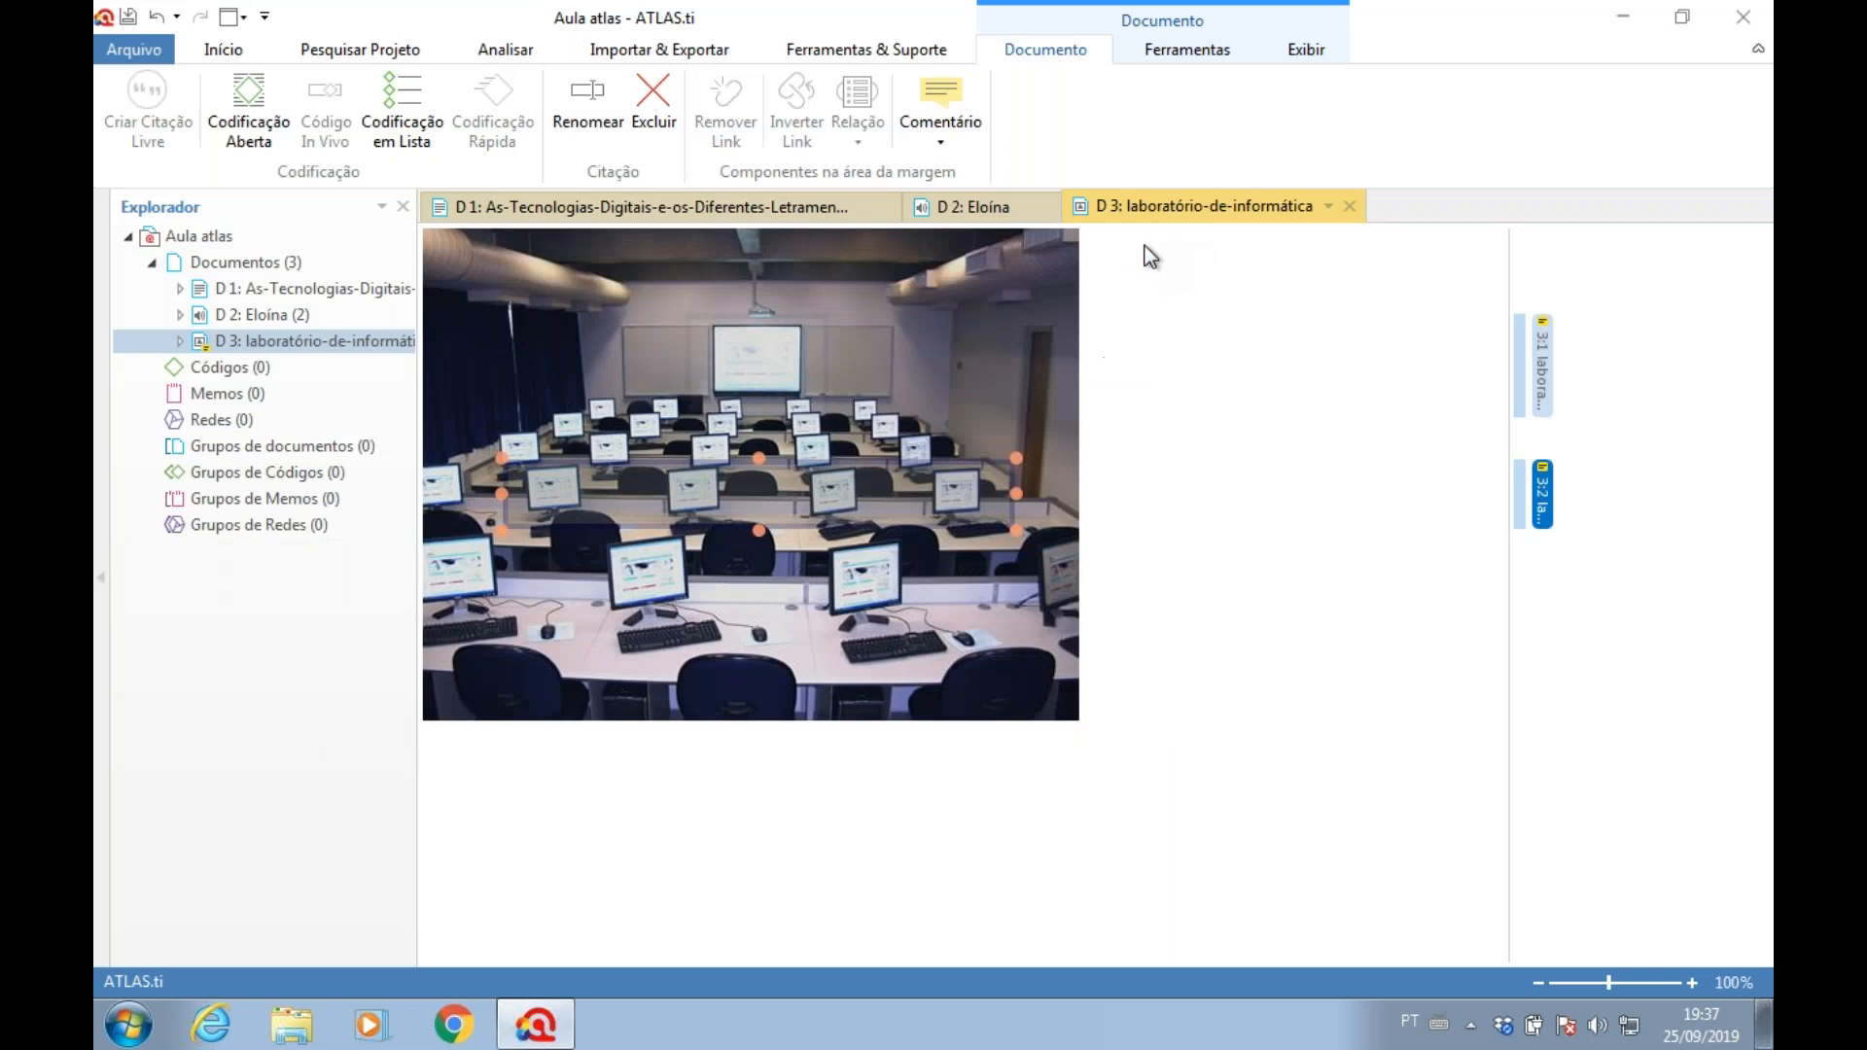
pyautogui.click(1144, 247)
# - Expand the quotation lists of documents D 1, D 2 and D 3 in the project explorer and widen it to read their full names
pyautogui.moveTo(1542, 322)
pyautogui.click(216, 47)
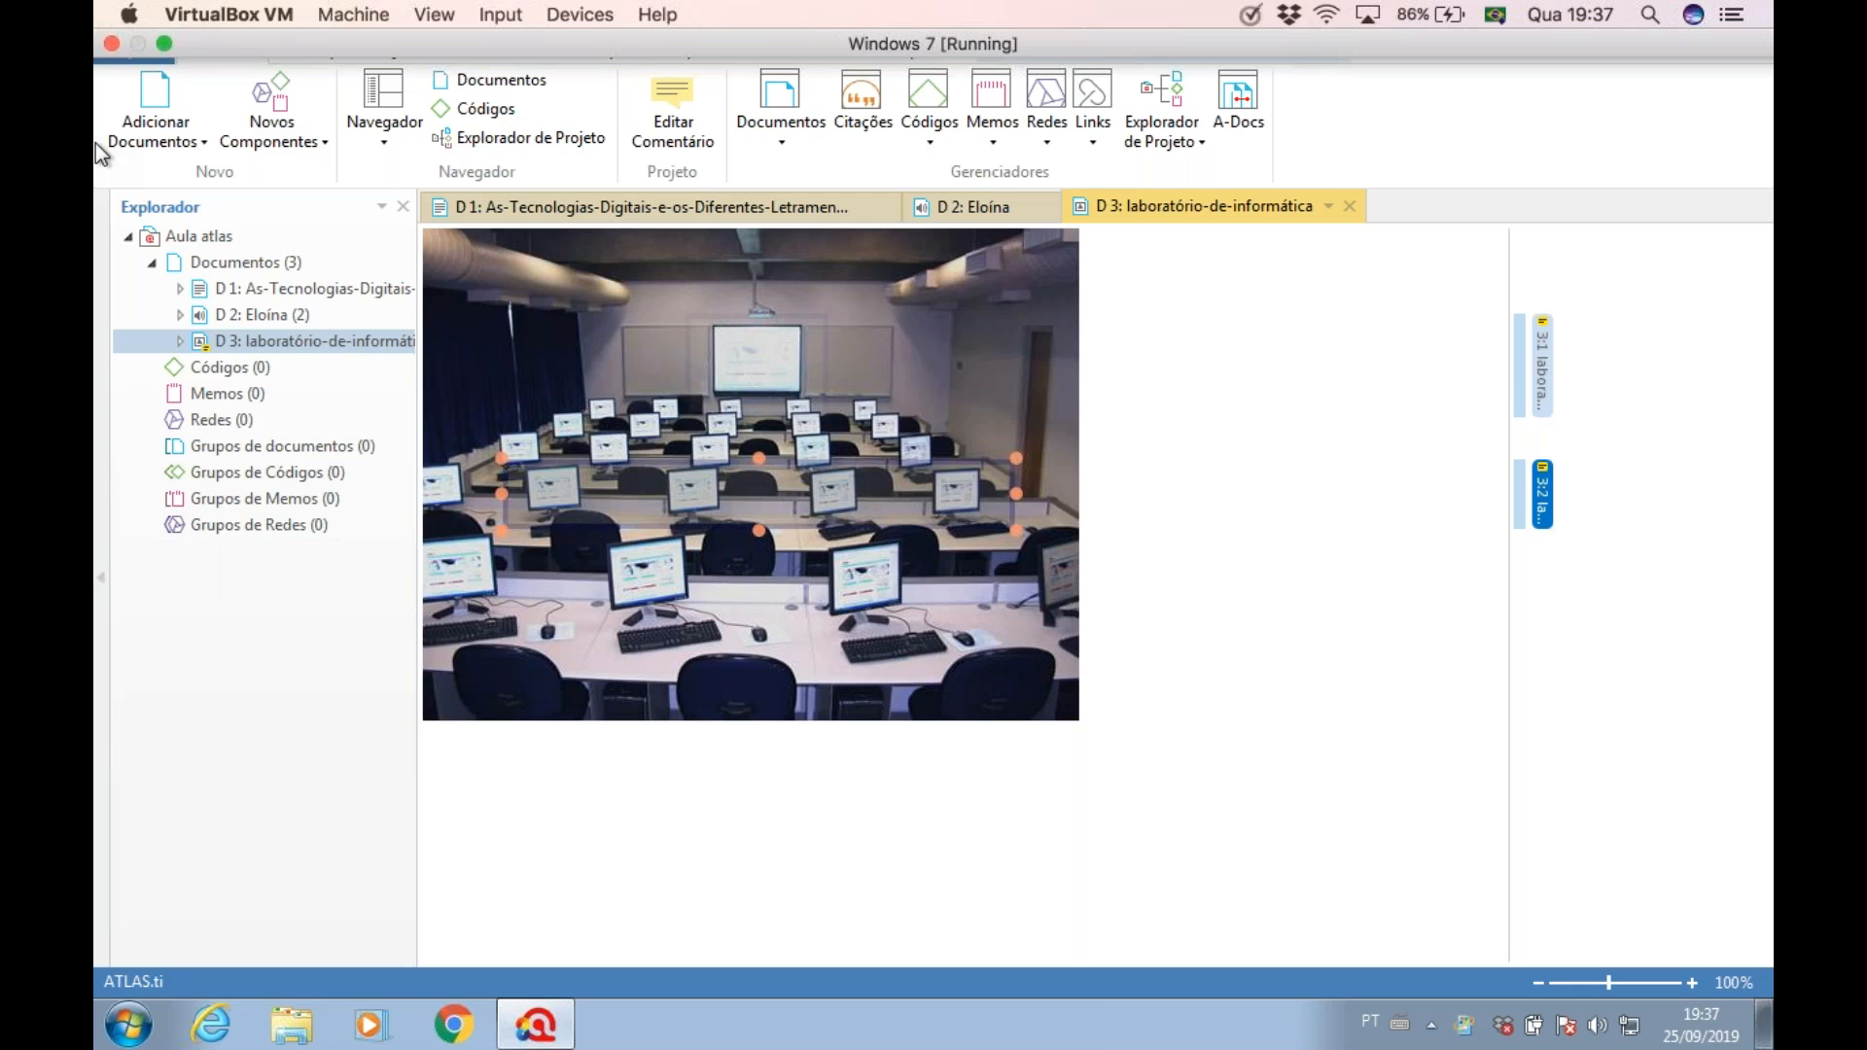
pyautogui.click(180, 288)
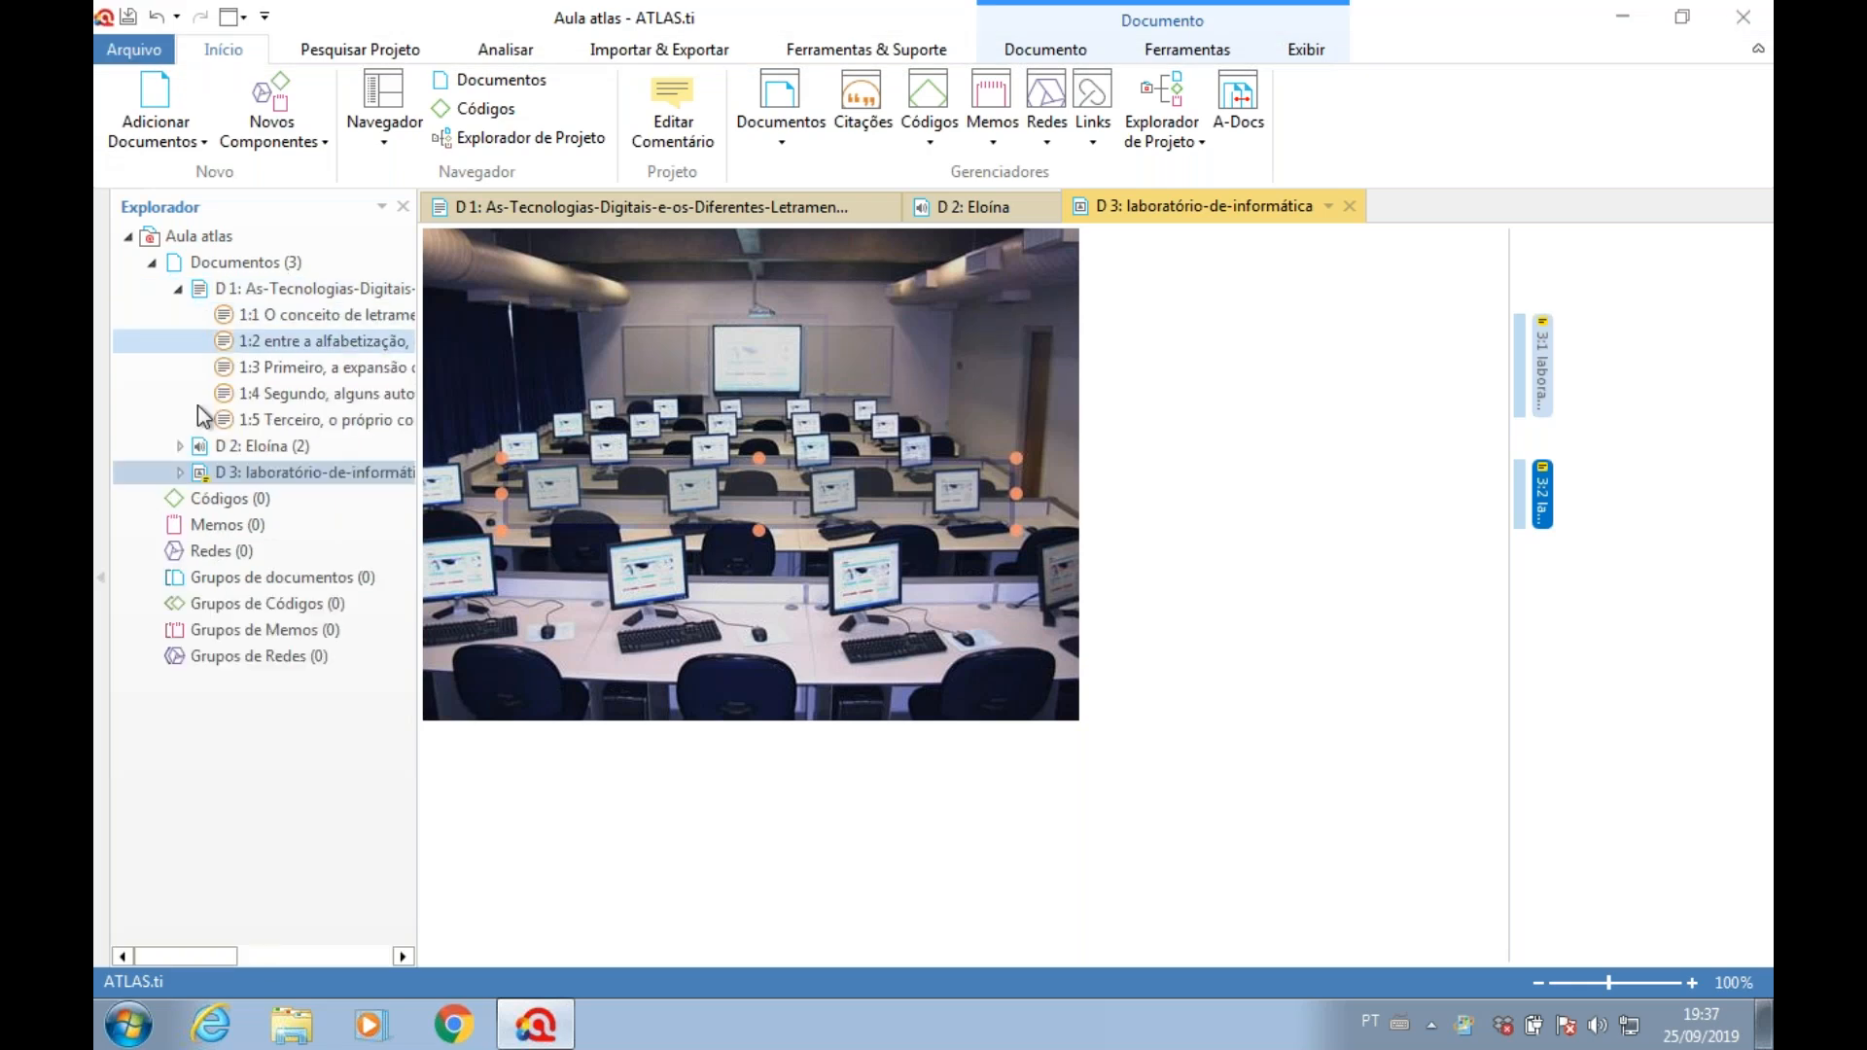
pyautogui.click(178, 448)
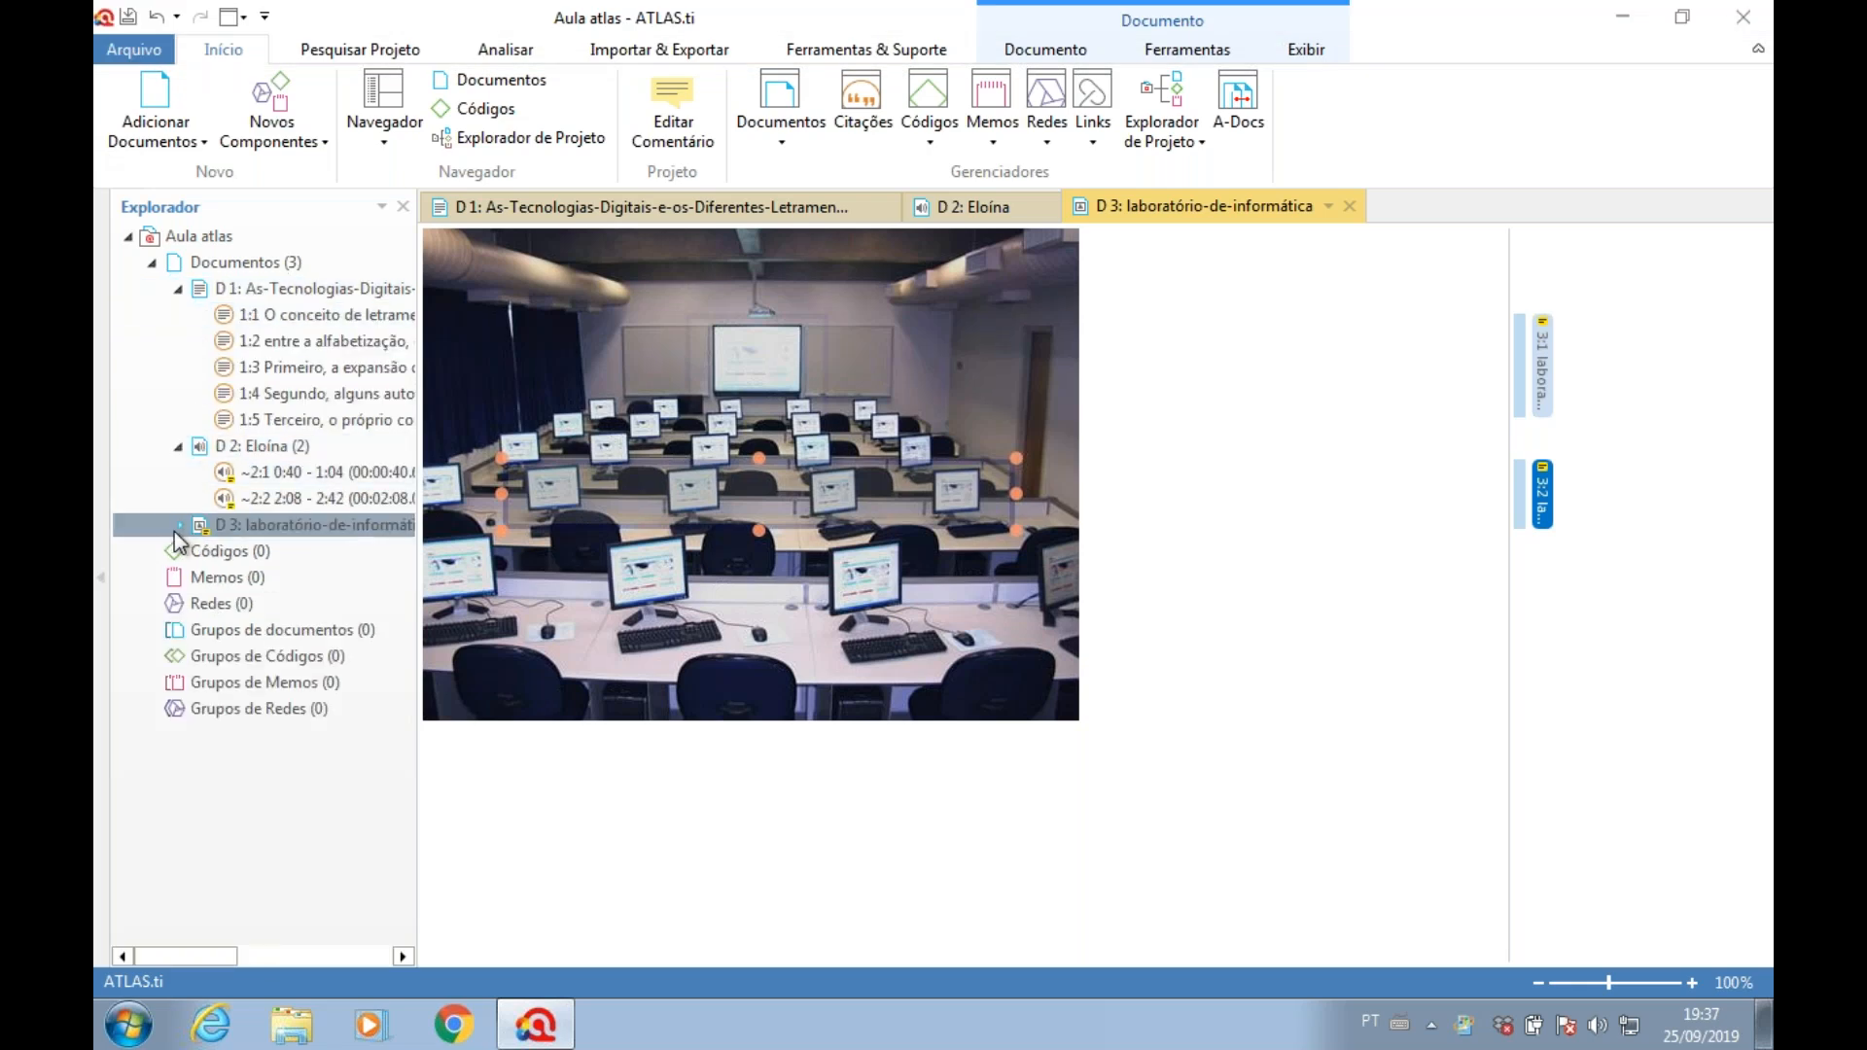
pyautogui.click(178, 526)
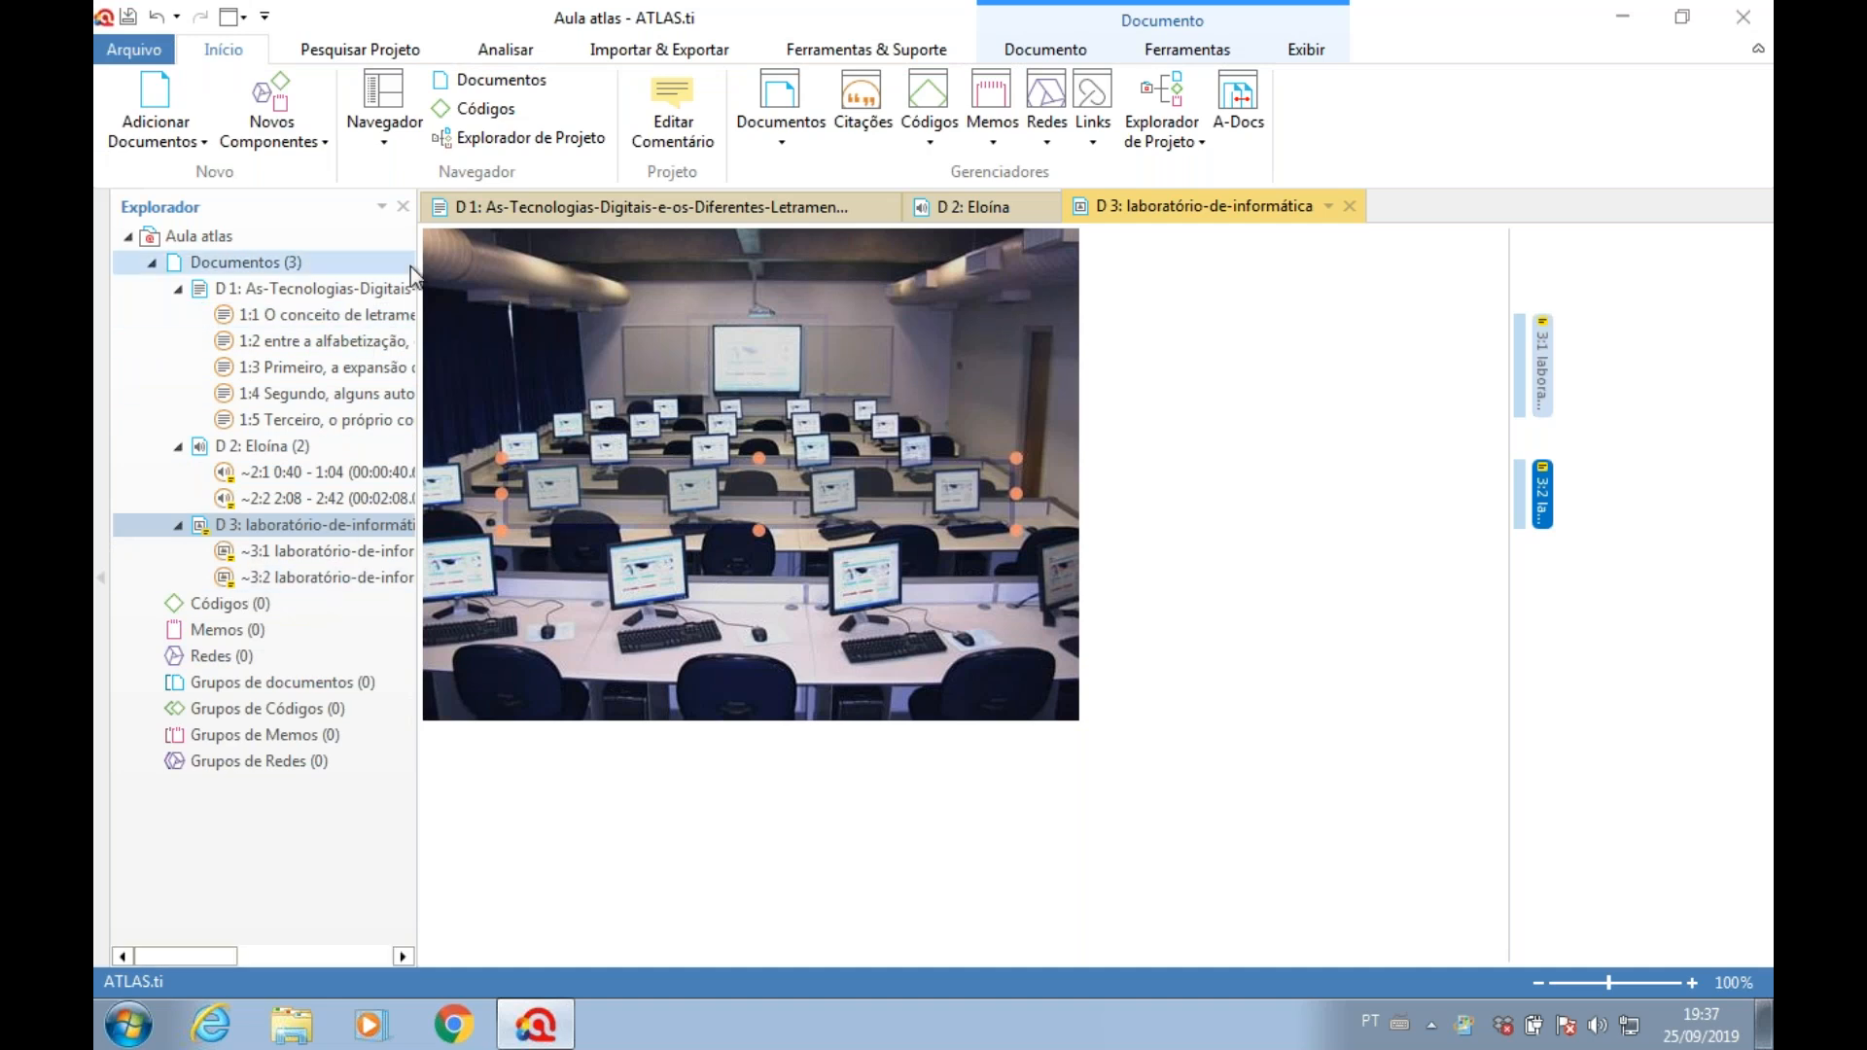
pyautogui.moveTo(497, 267); pyautogui.dragTo(817, 257)
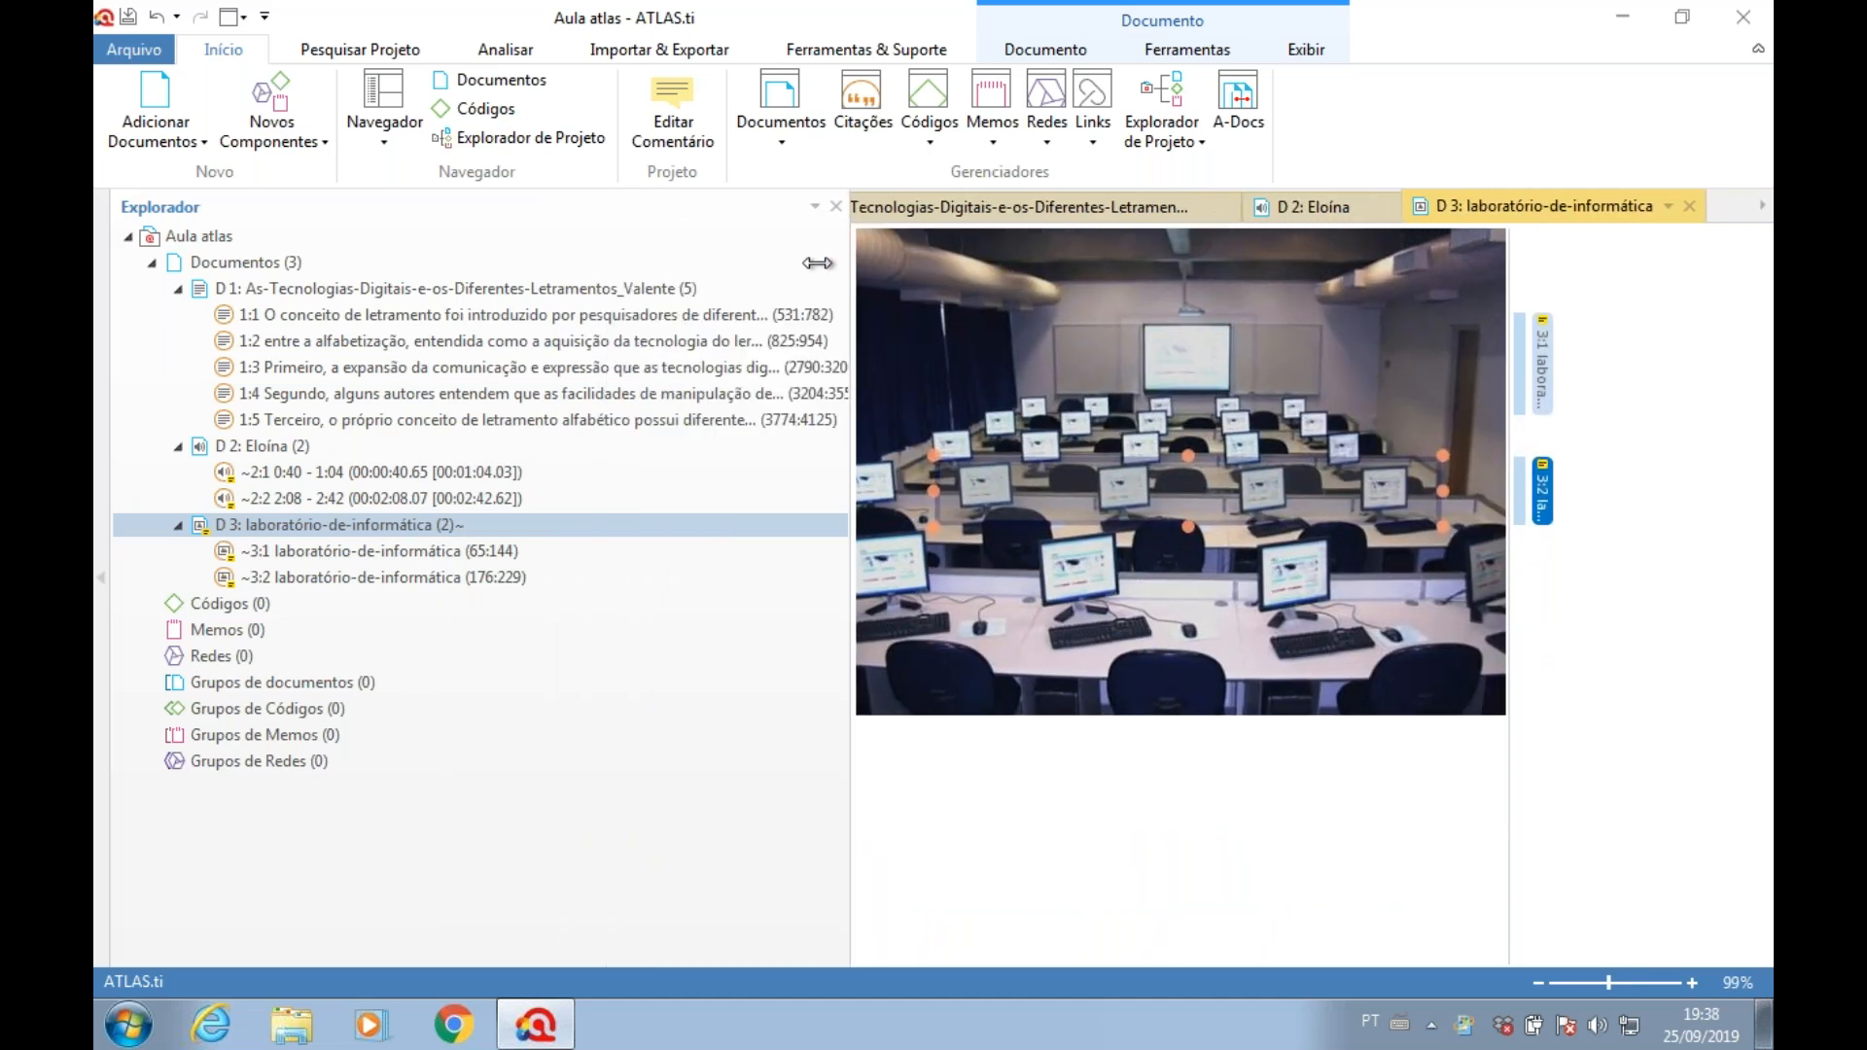
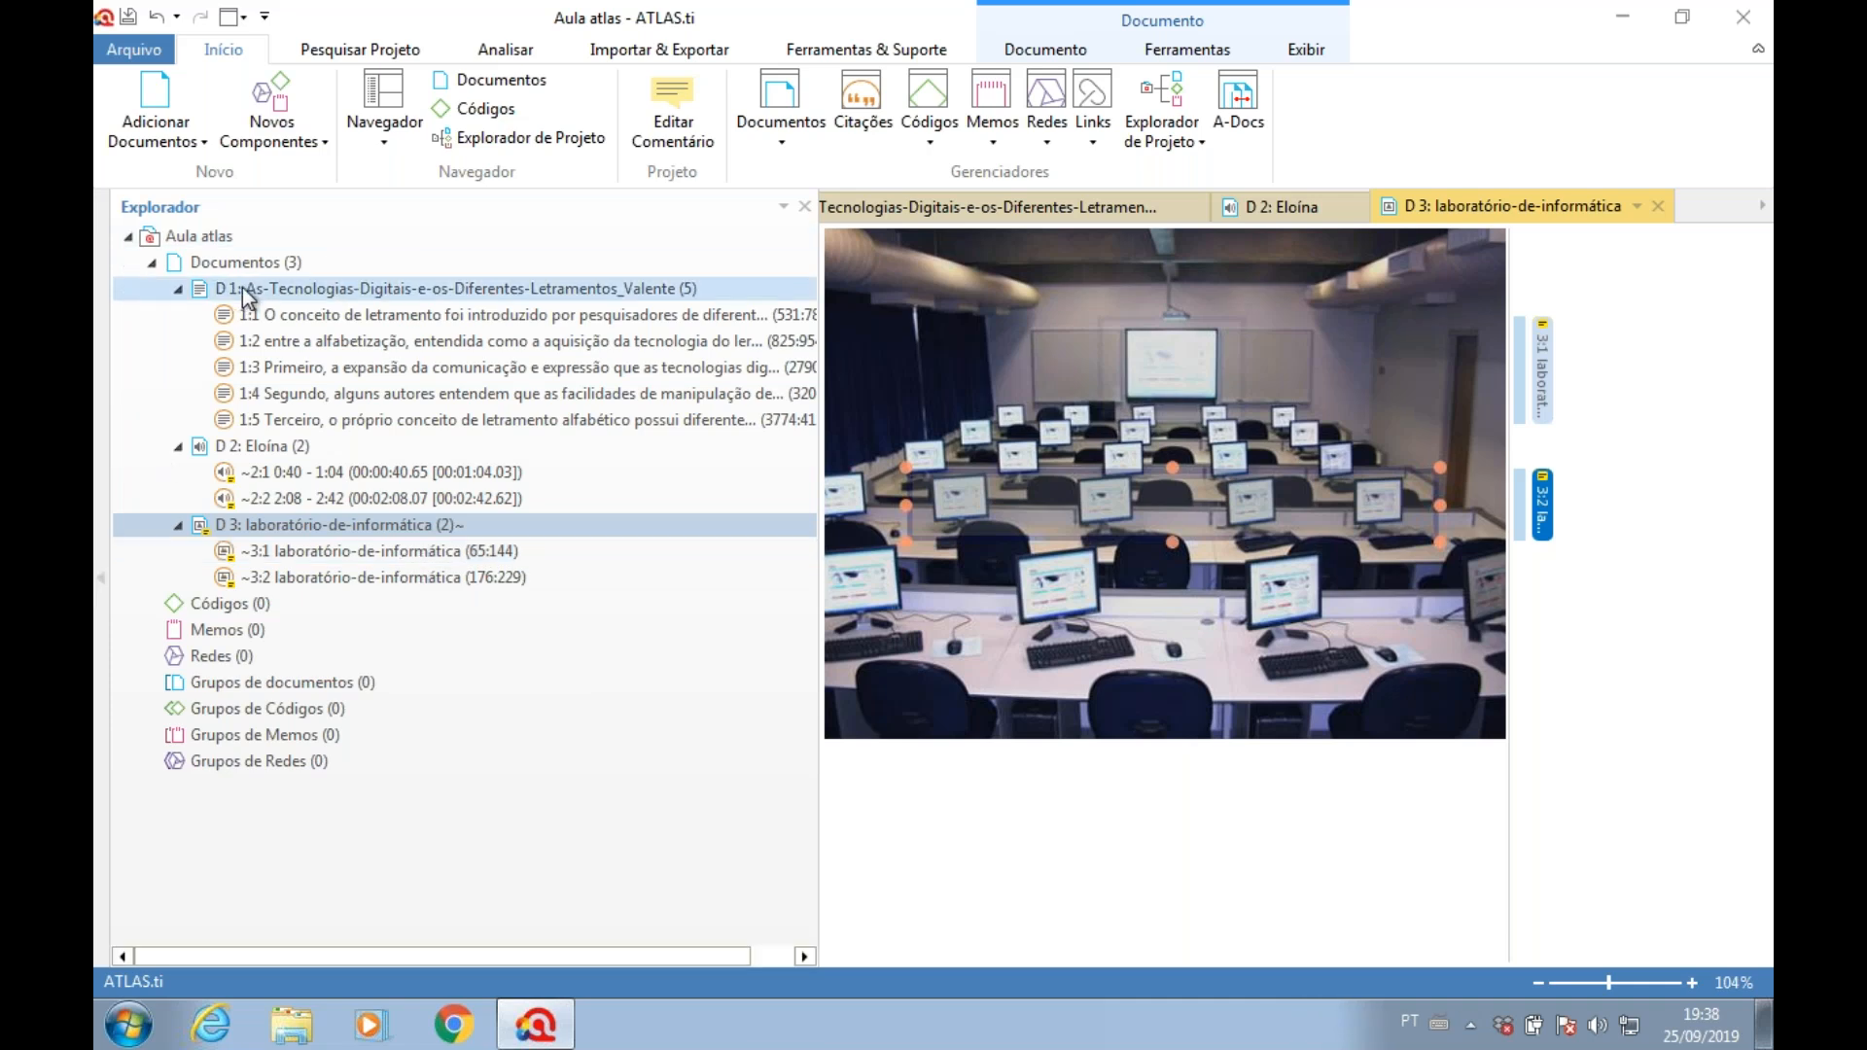
# - Narrow the project explorer and review the passages marked by quotations 1:3, 1:1 and 1:2 in document D 1
pyautogui.click(875, 206)
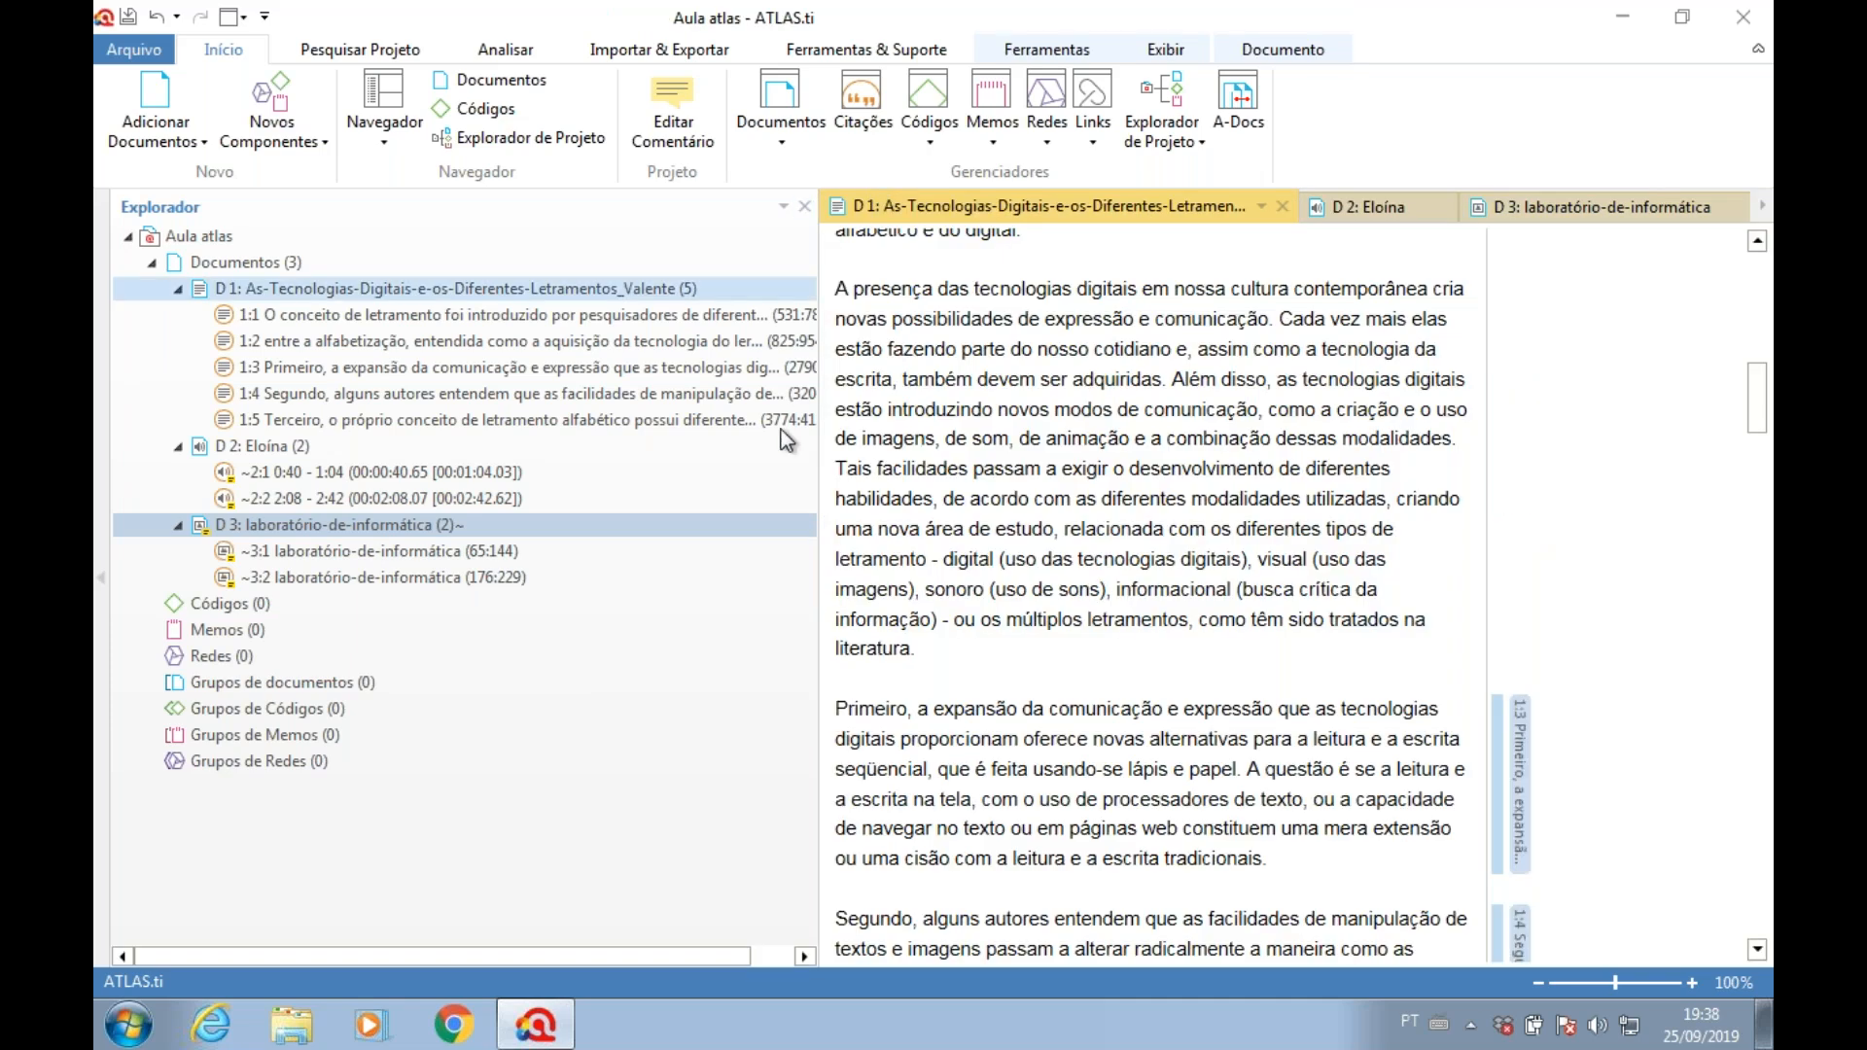
pyautogui.moveTo(536, 463); pyautogui.dragTo(503, 463)
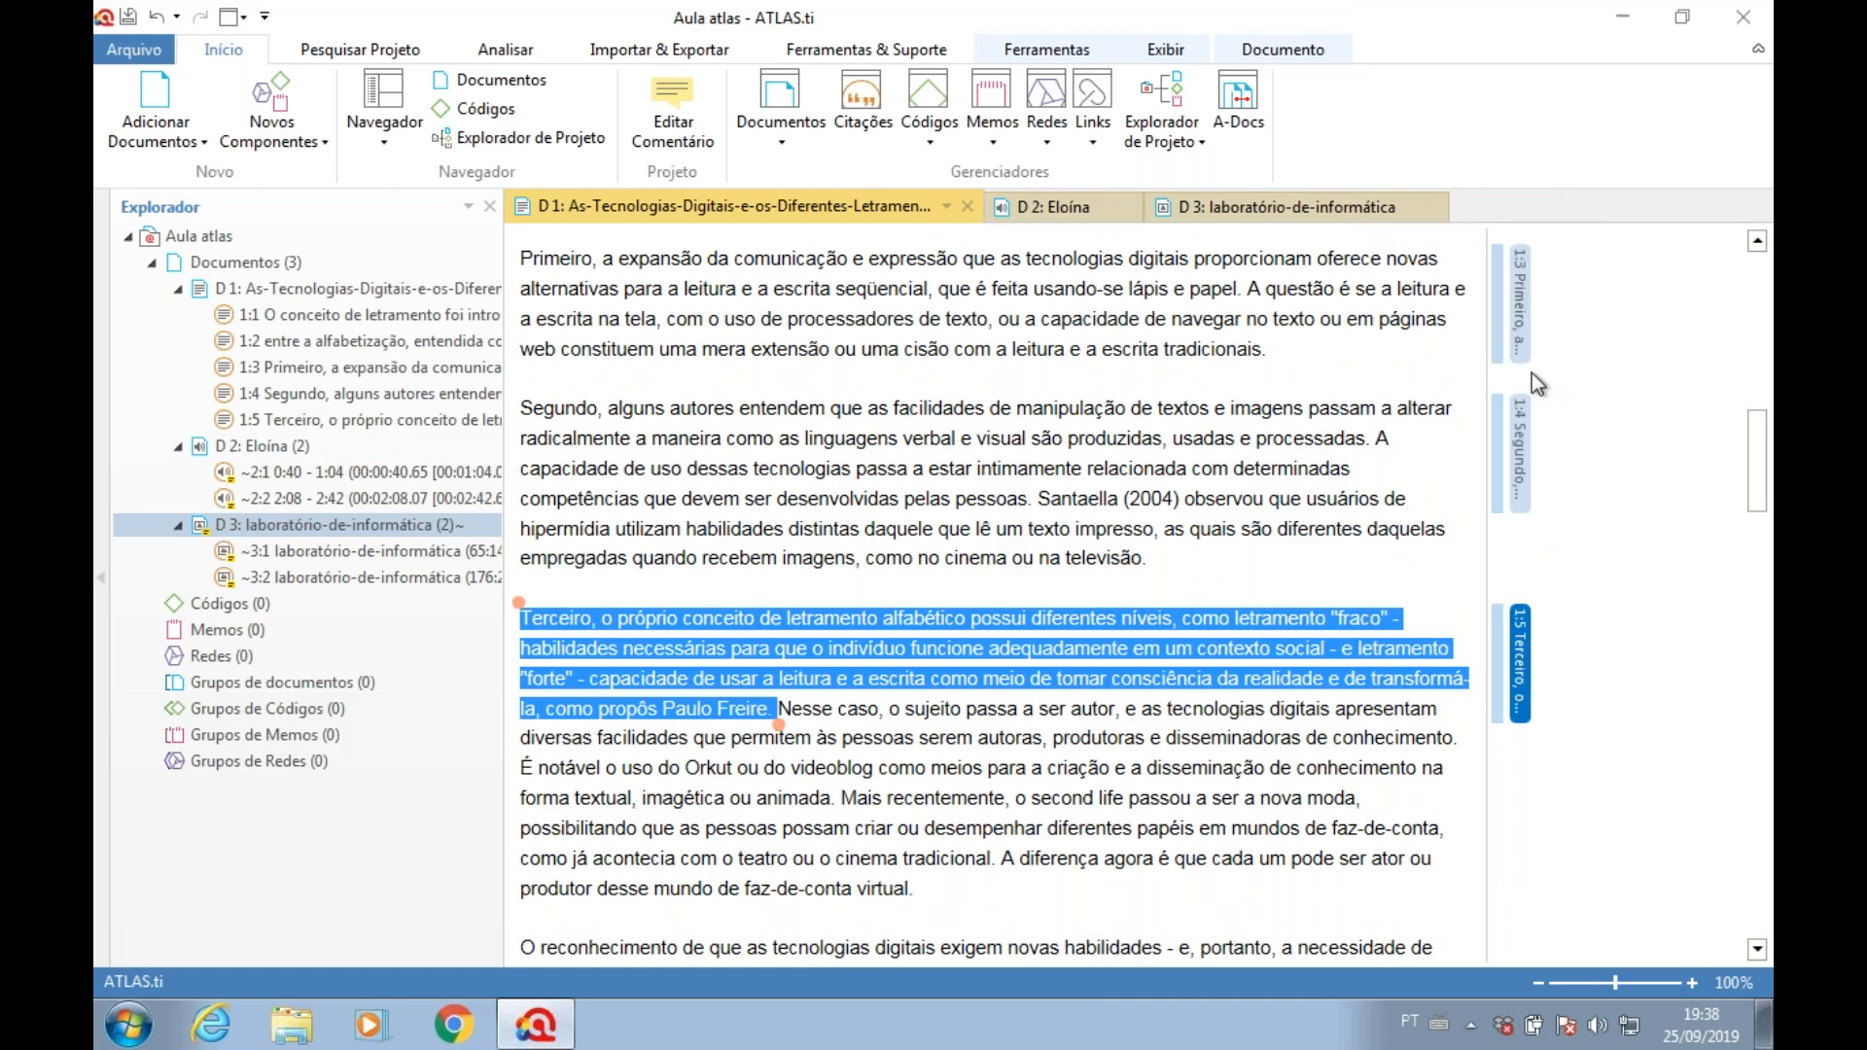
pyautogui.click(1517, 300)
pyautogui.scroll(-3, 1488, 306)
pyautogui.scroll(12, 1483, 305)
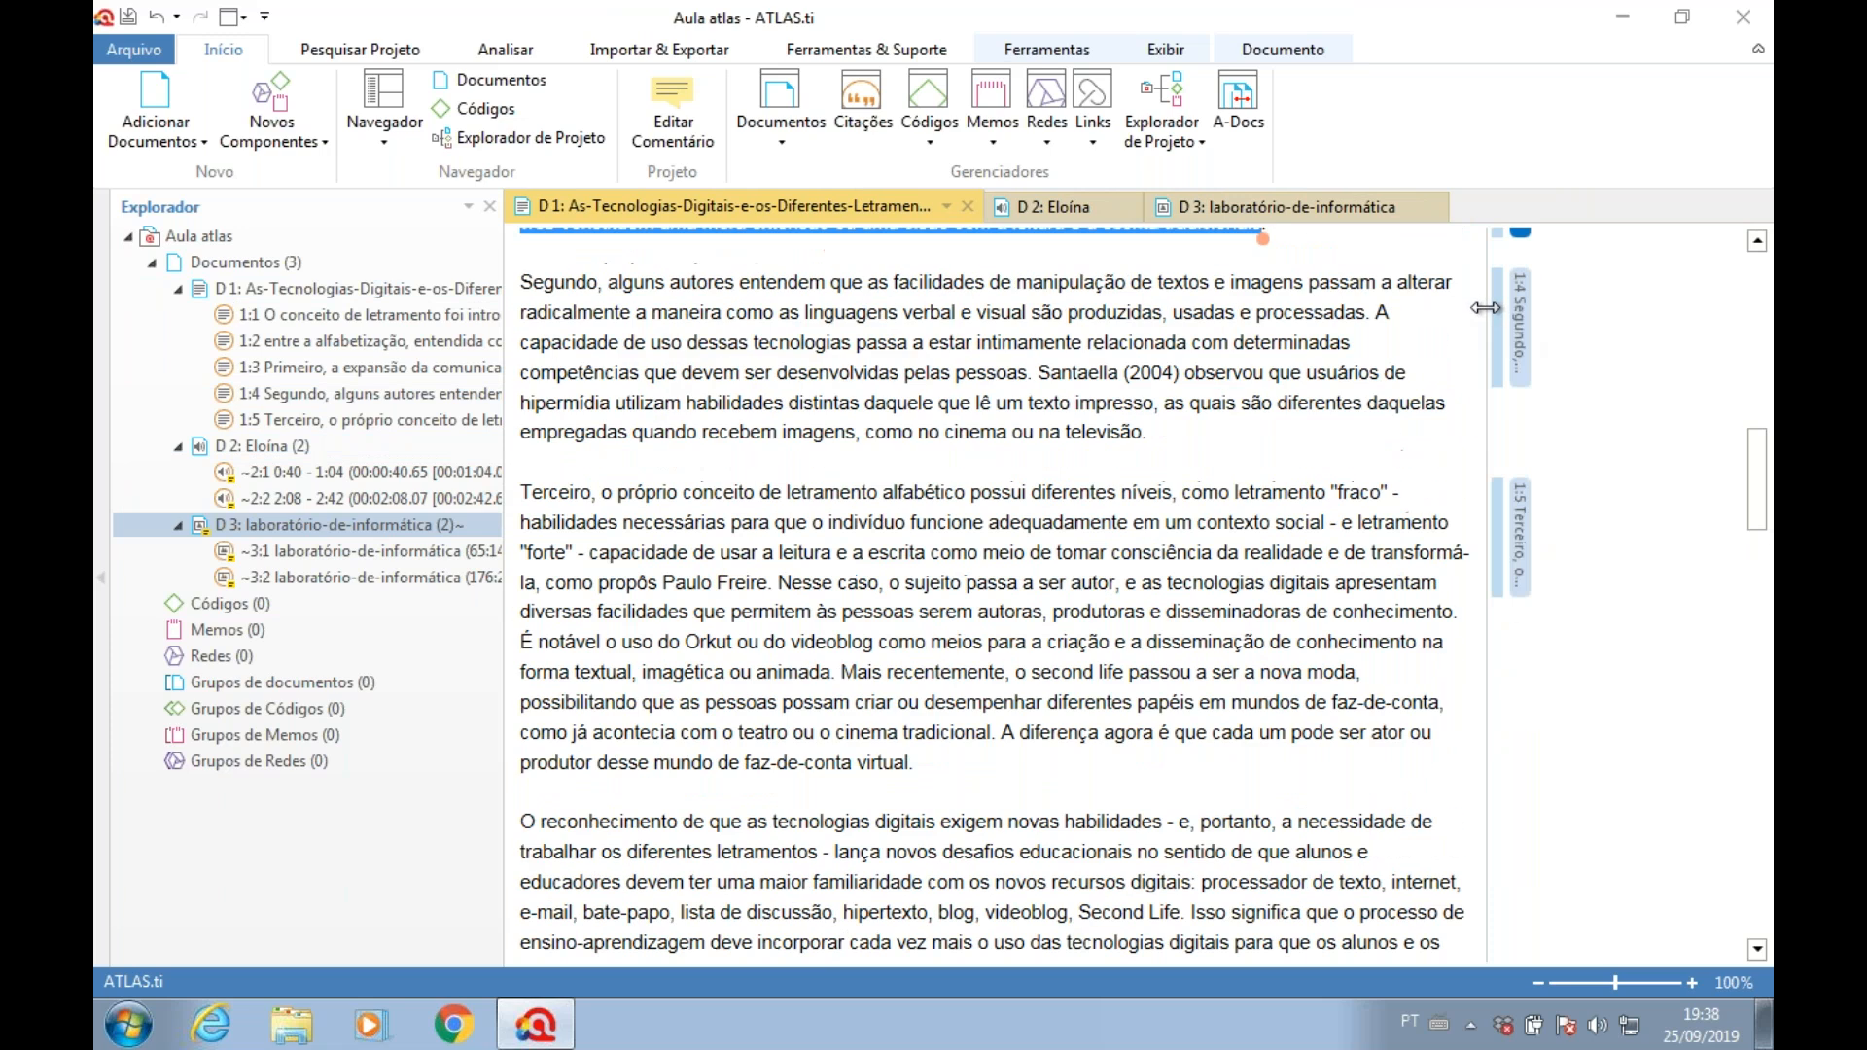
pyautogui.scroll(5, 1467, 376)
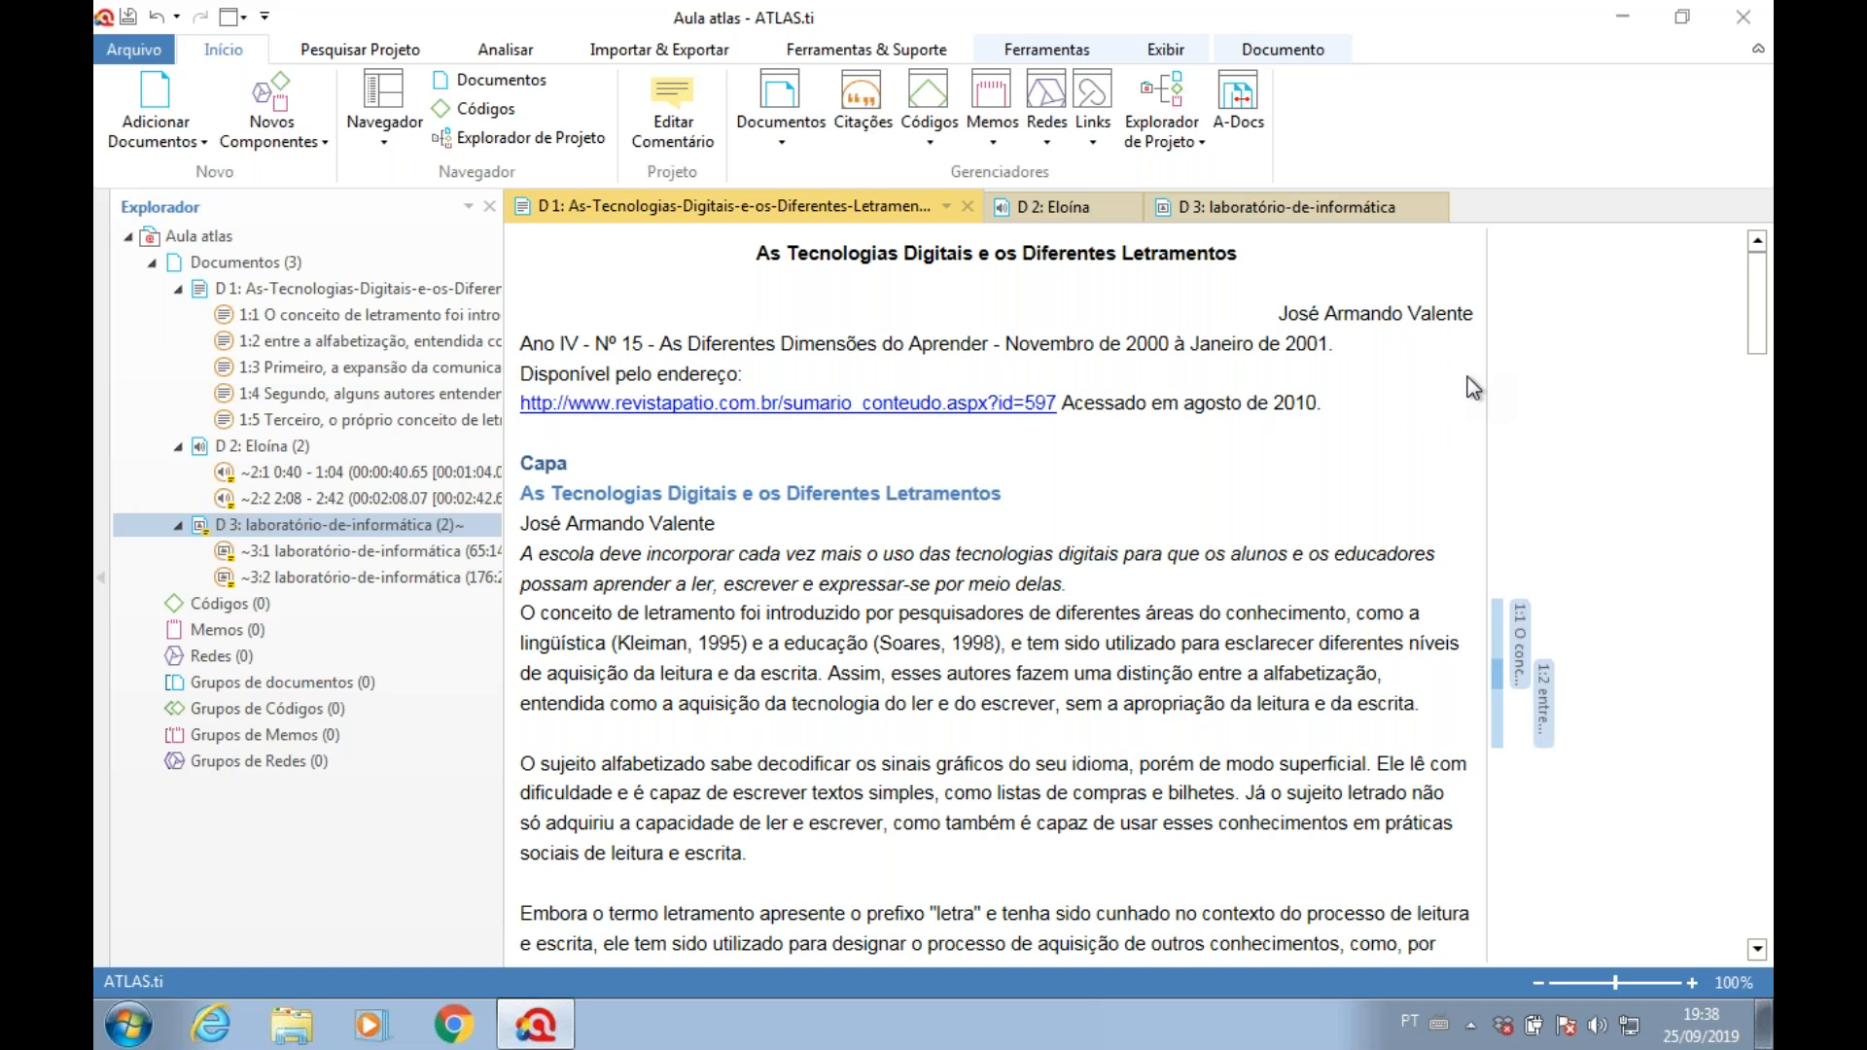
pyautogui.scroll(-2, 1203, 480)
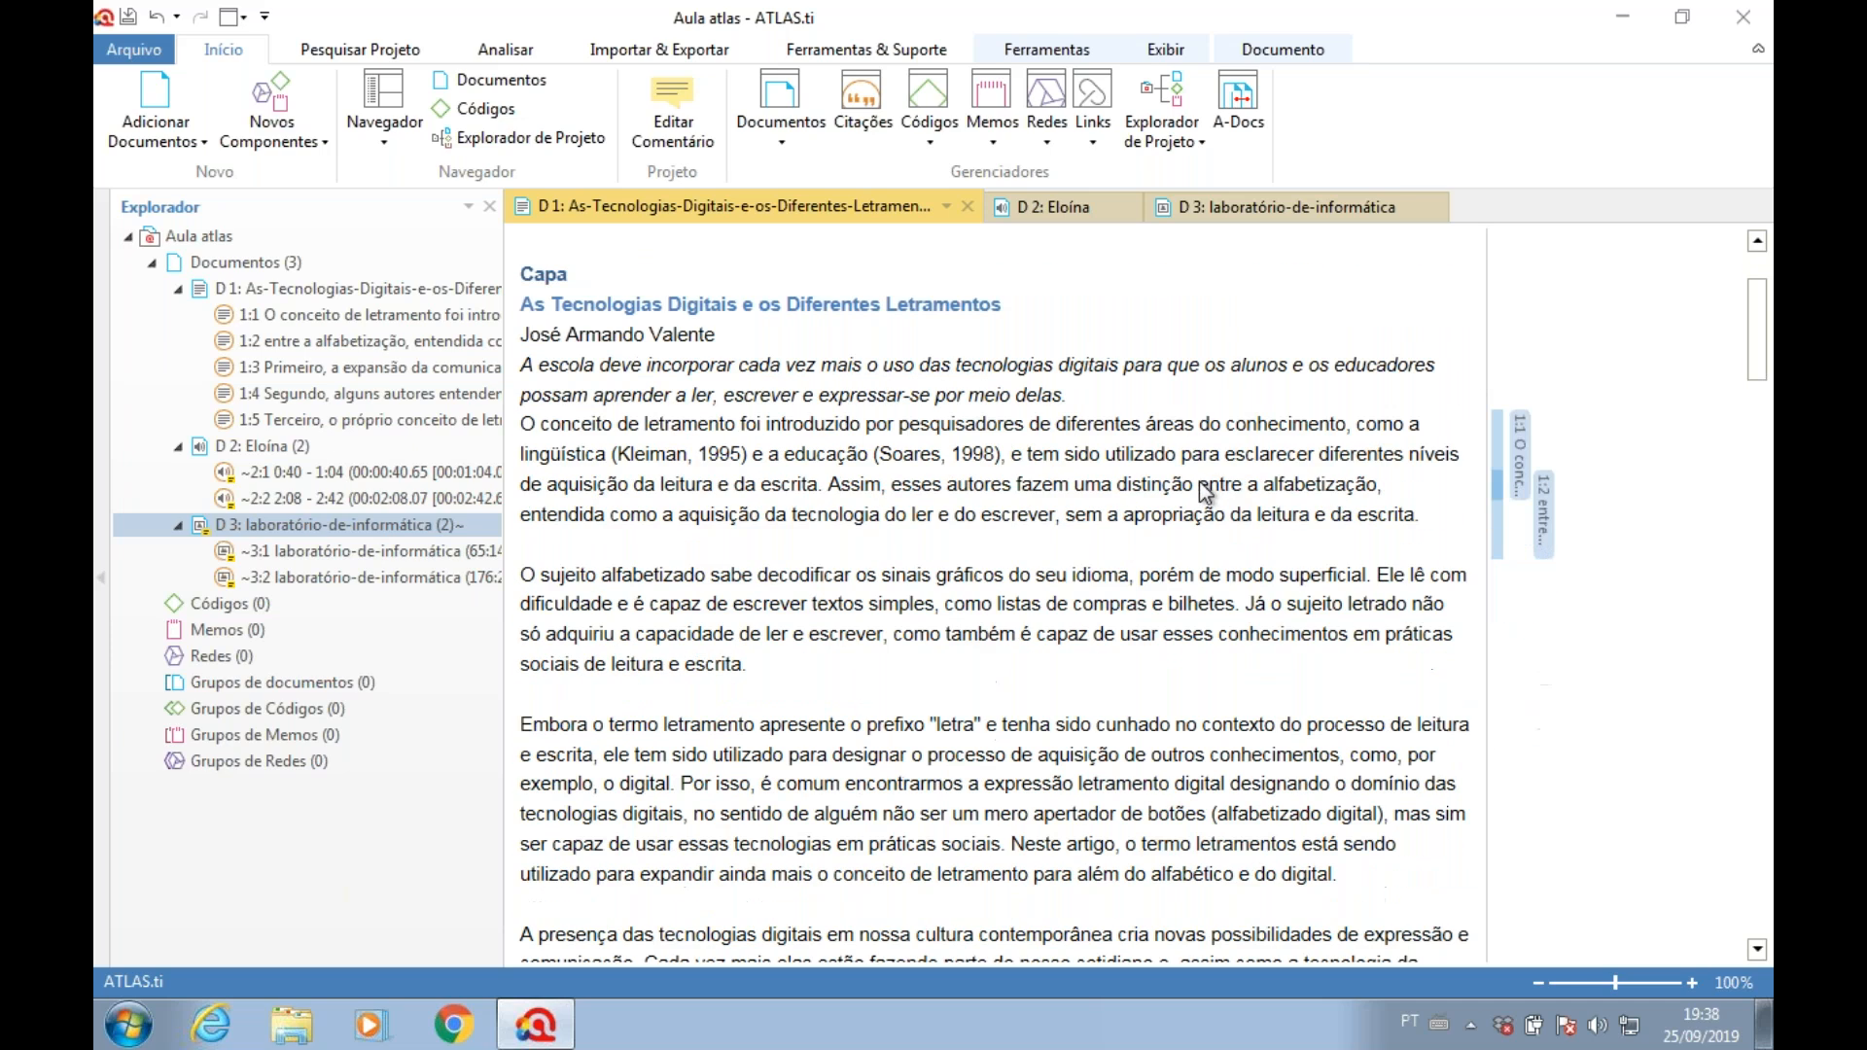
pyautogui.click(1519, 448)
pyautogui.click(1519, 448)
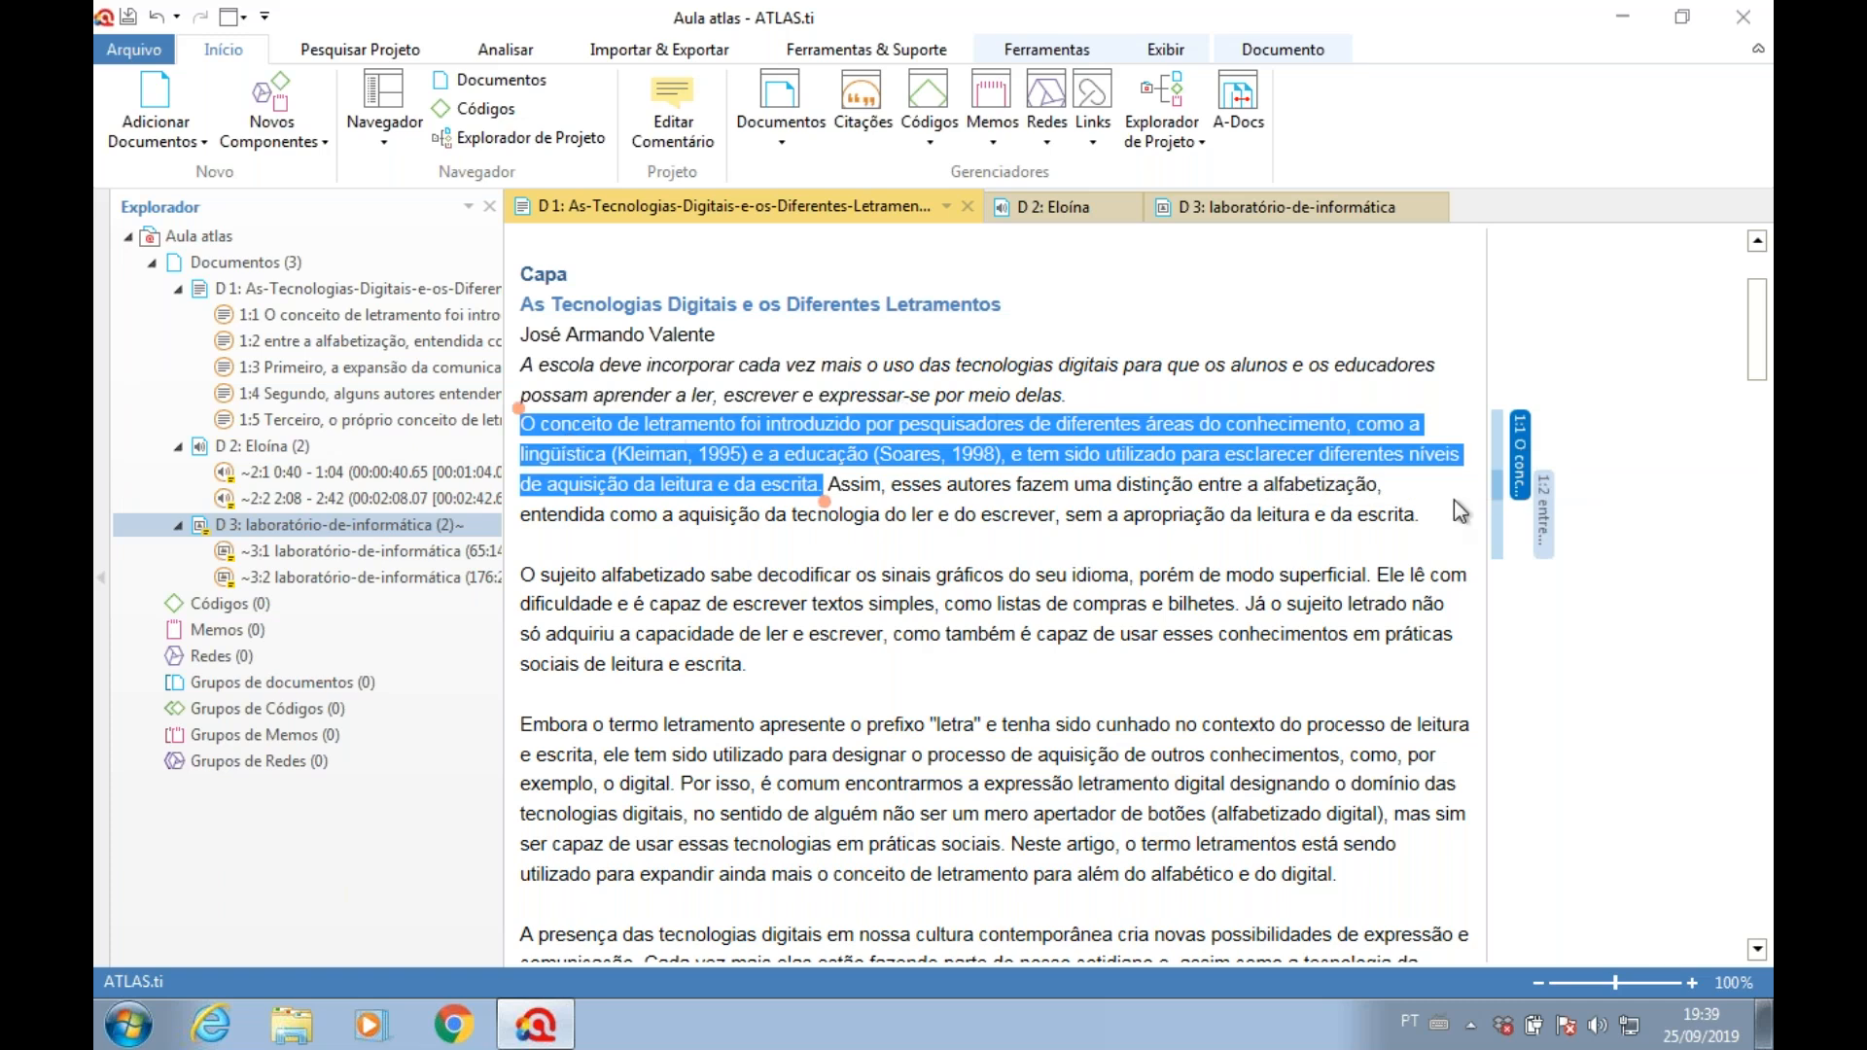
pyautogui.click(1540, 541)
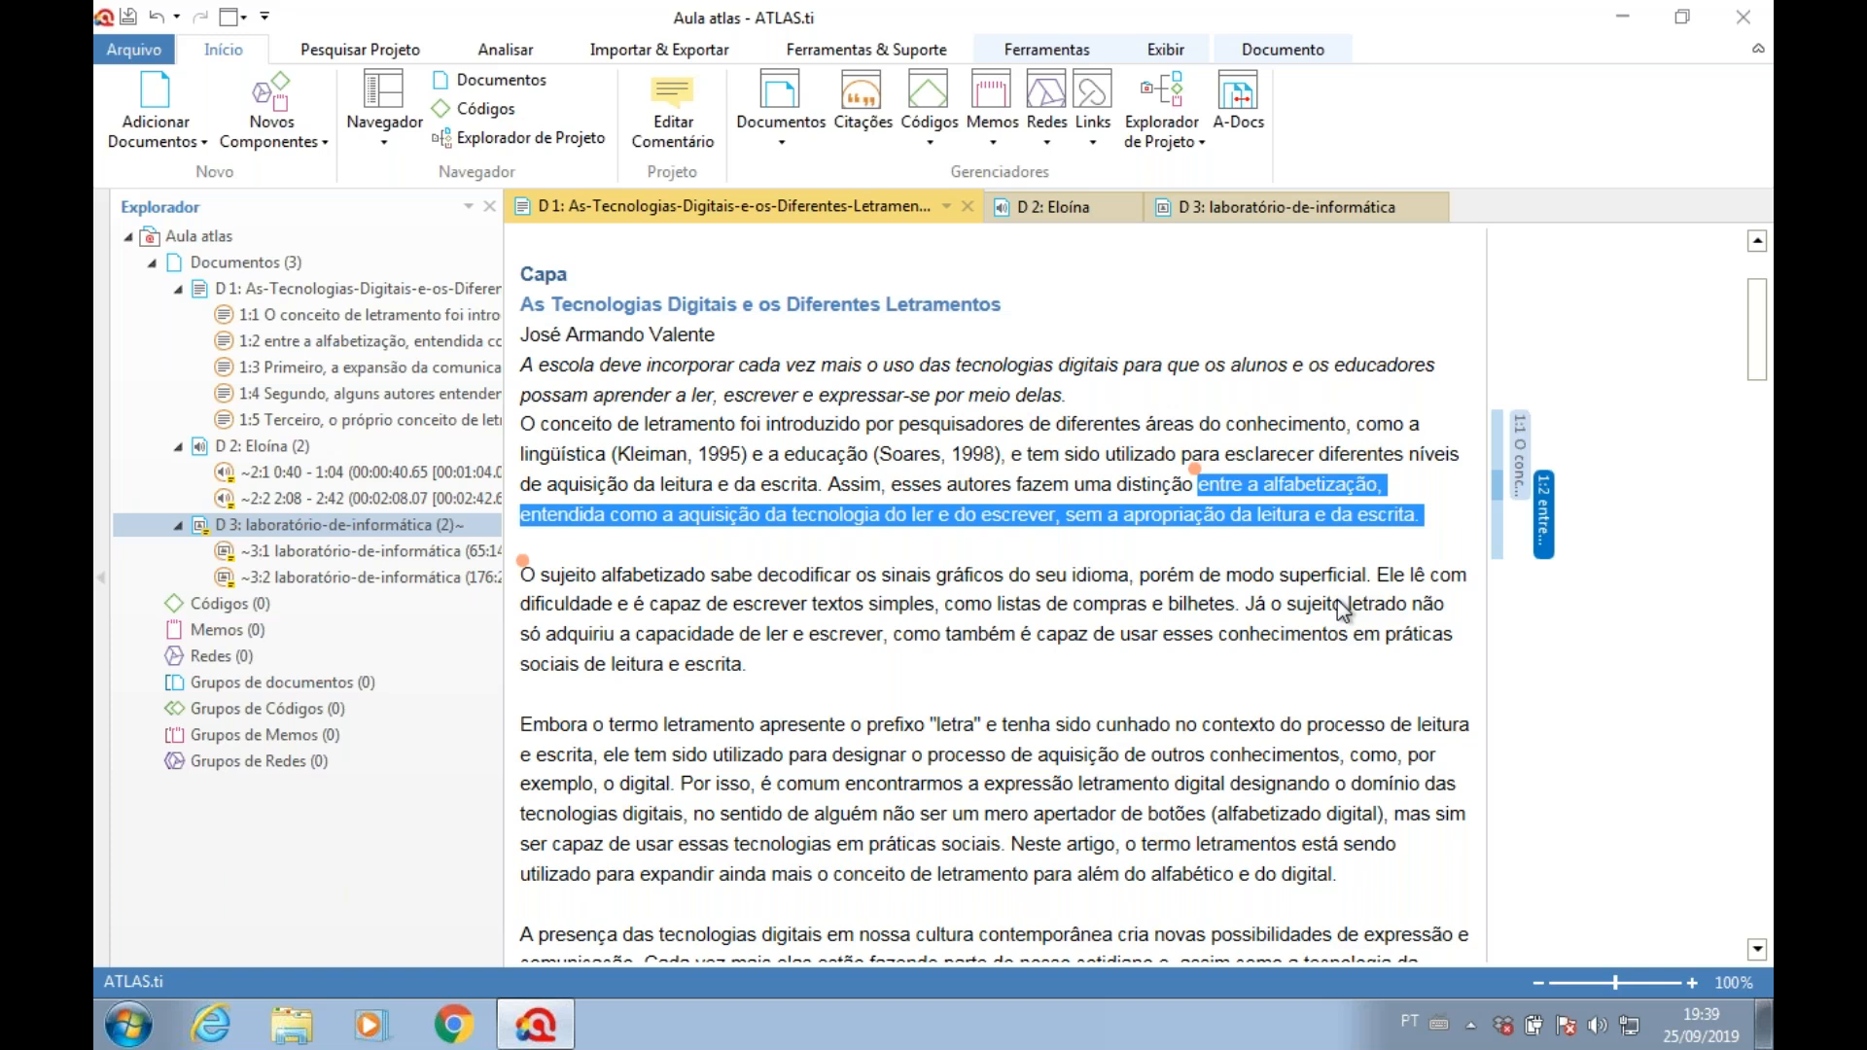
# - Collapse the document list, create a free code named "Conceitos" and show it under the project's codes
pyautogui.click(154, 265)
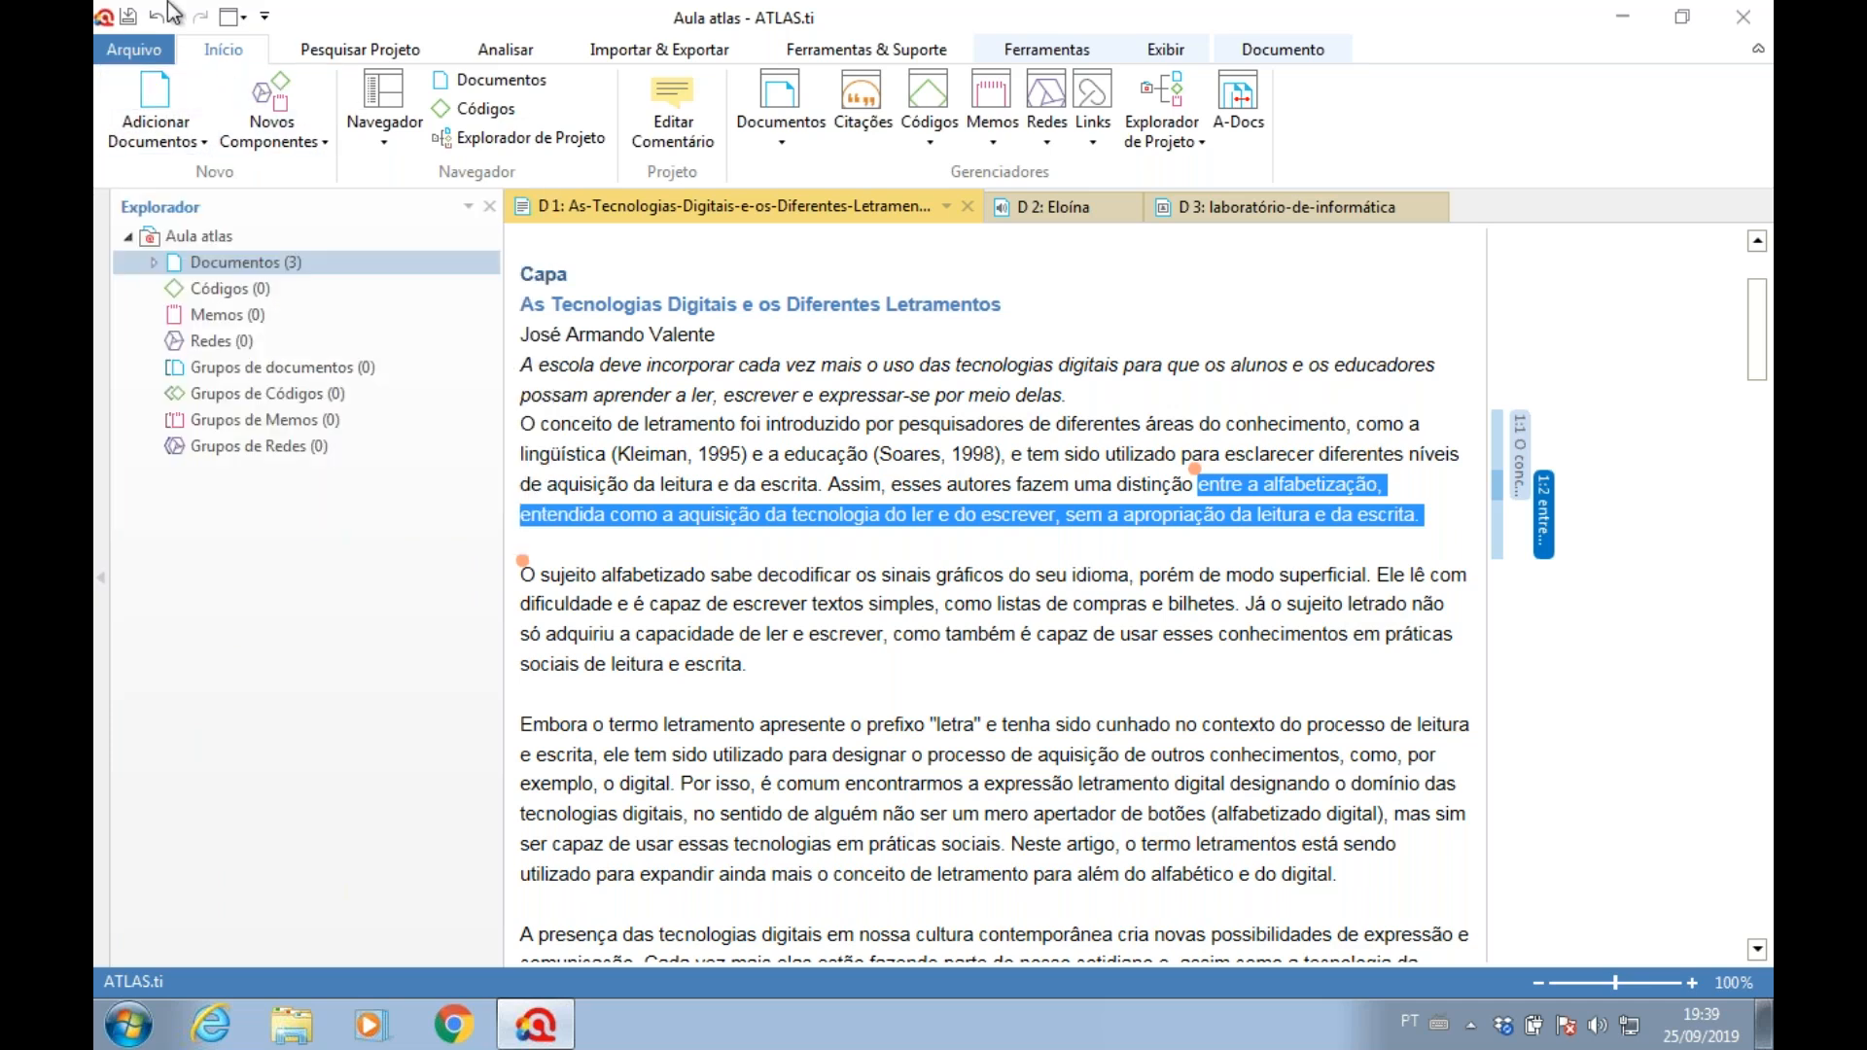
pyautogui.click(265, 121)
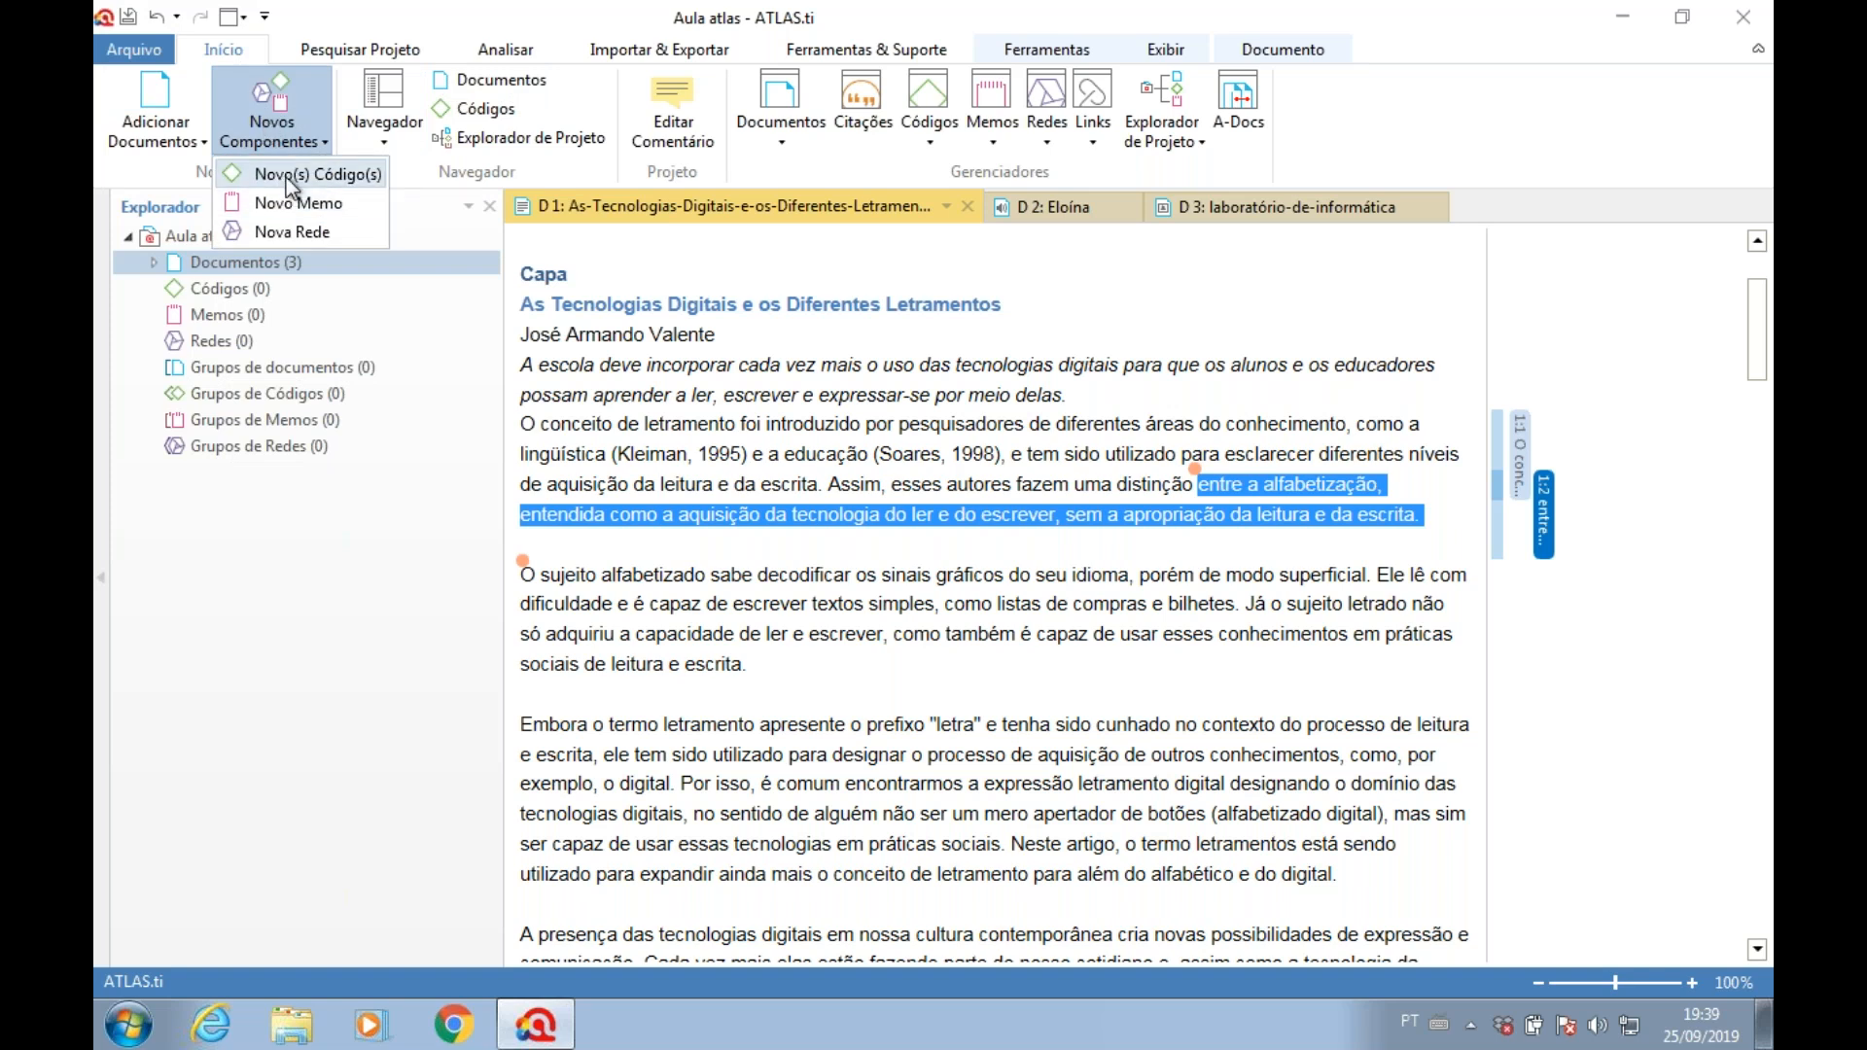
pyautogui.click(288, 179)
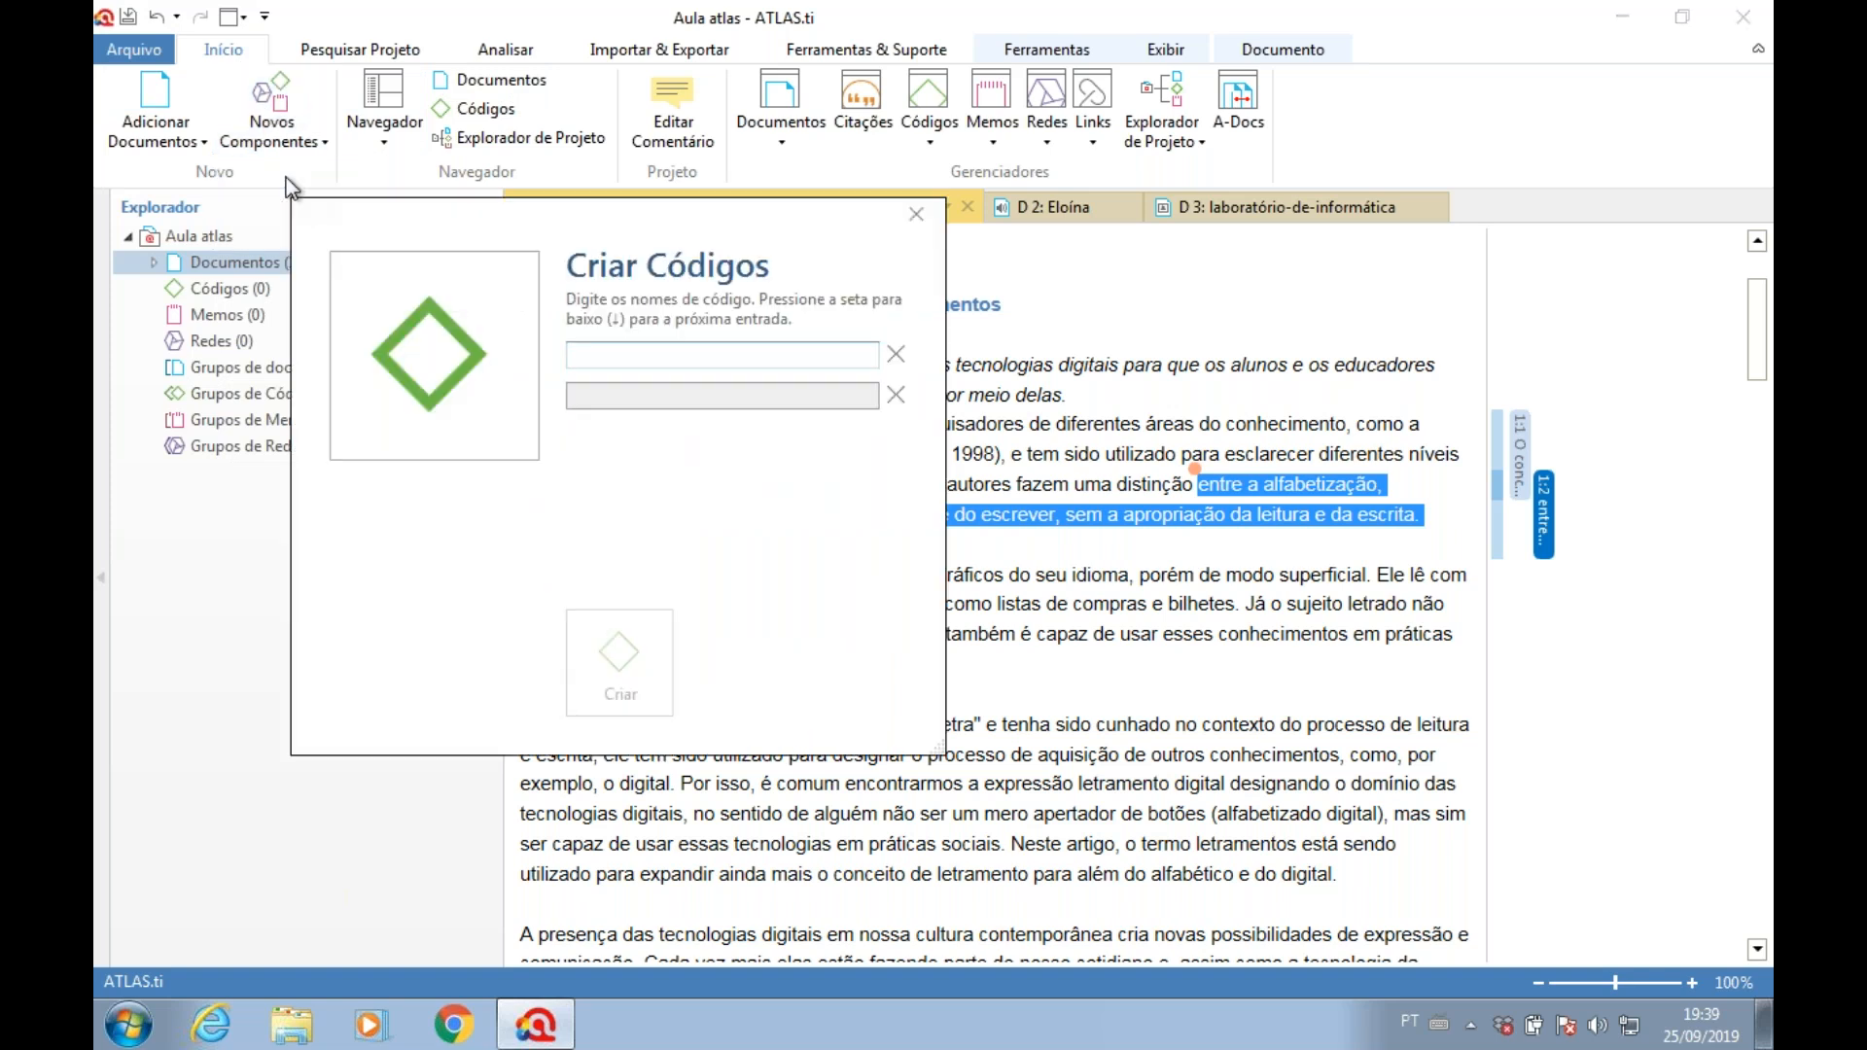
pyautogui.write('Co')
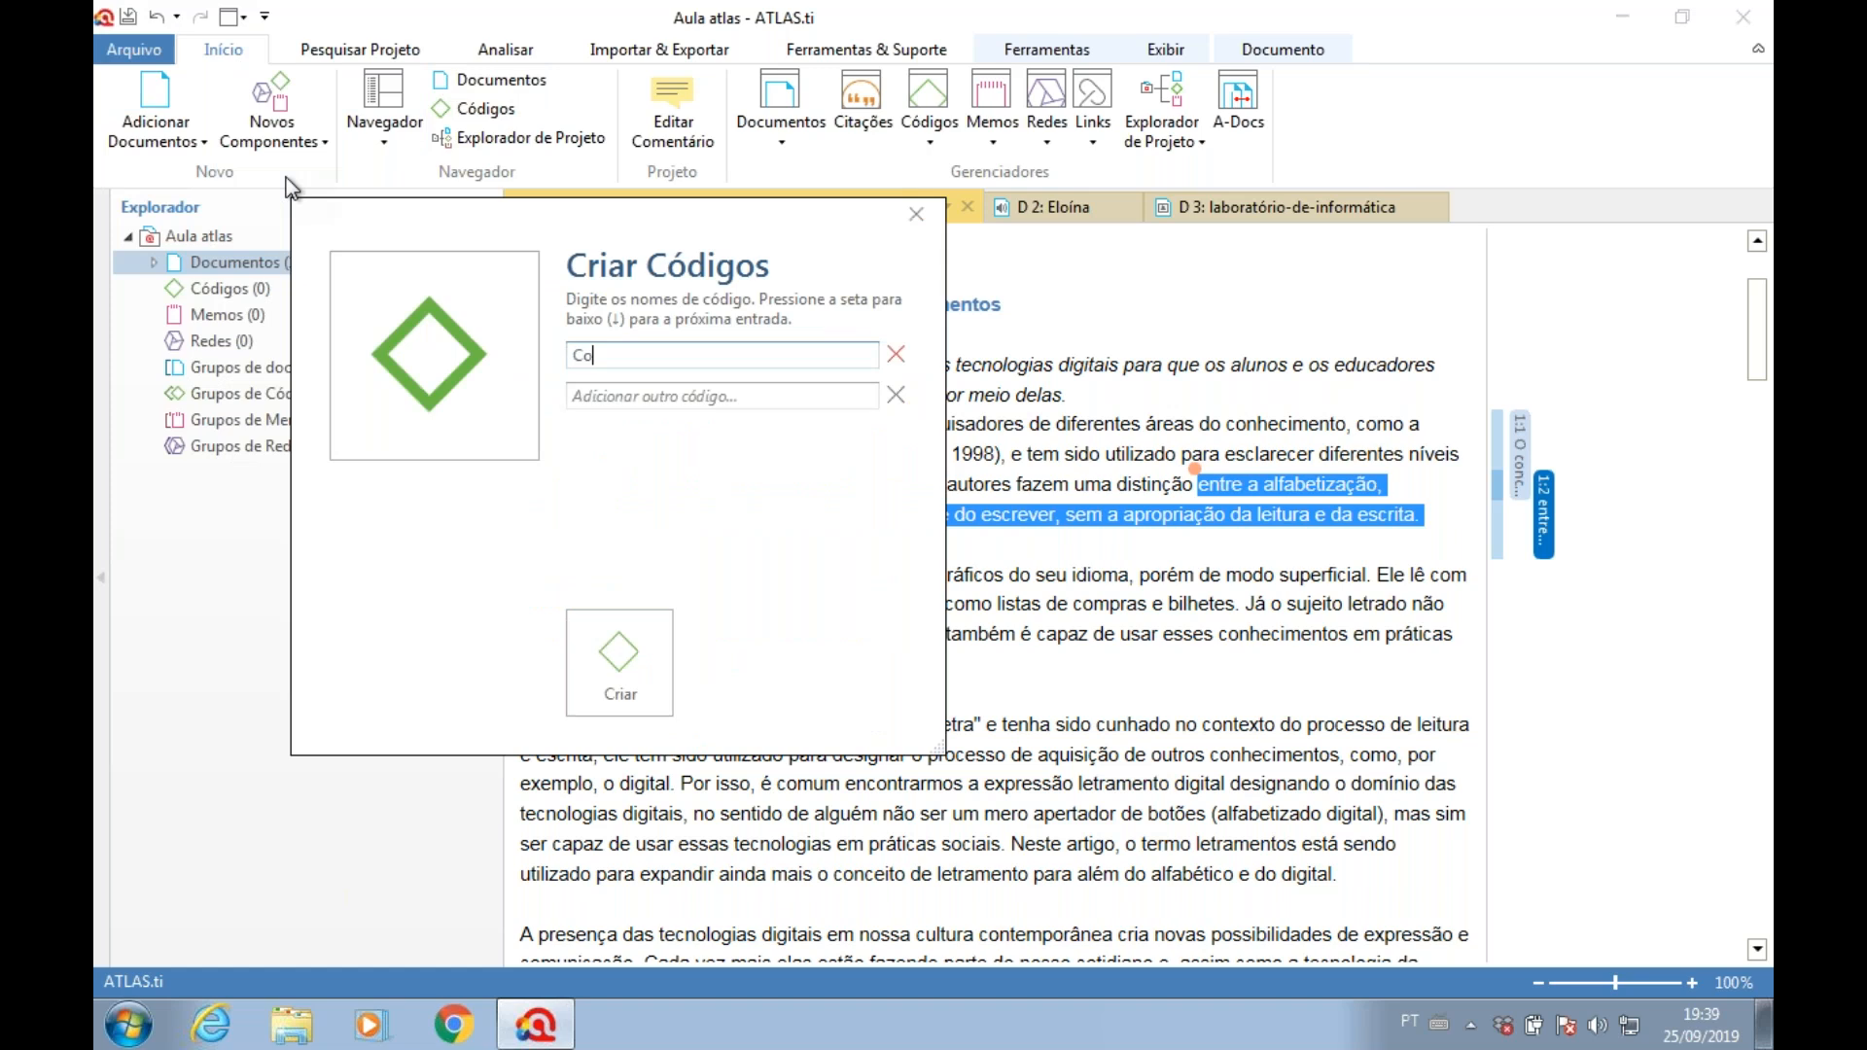
pyautogui.write('nceitos')
pyautogui.click(628, 650)
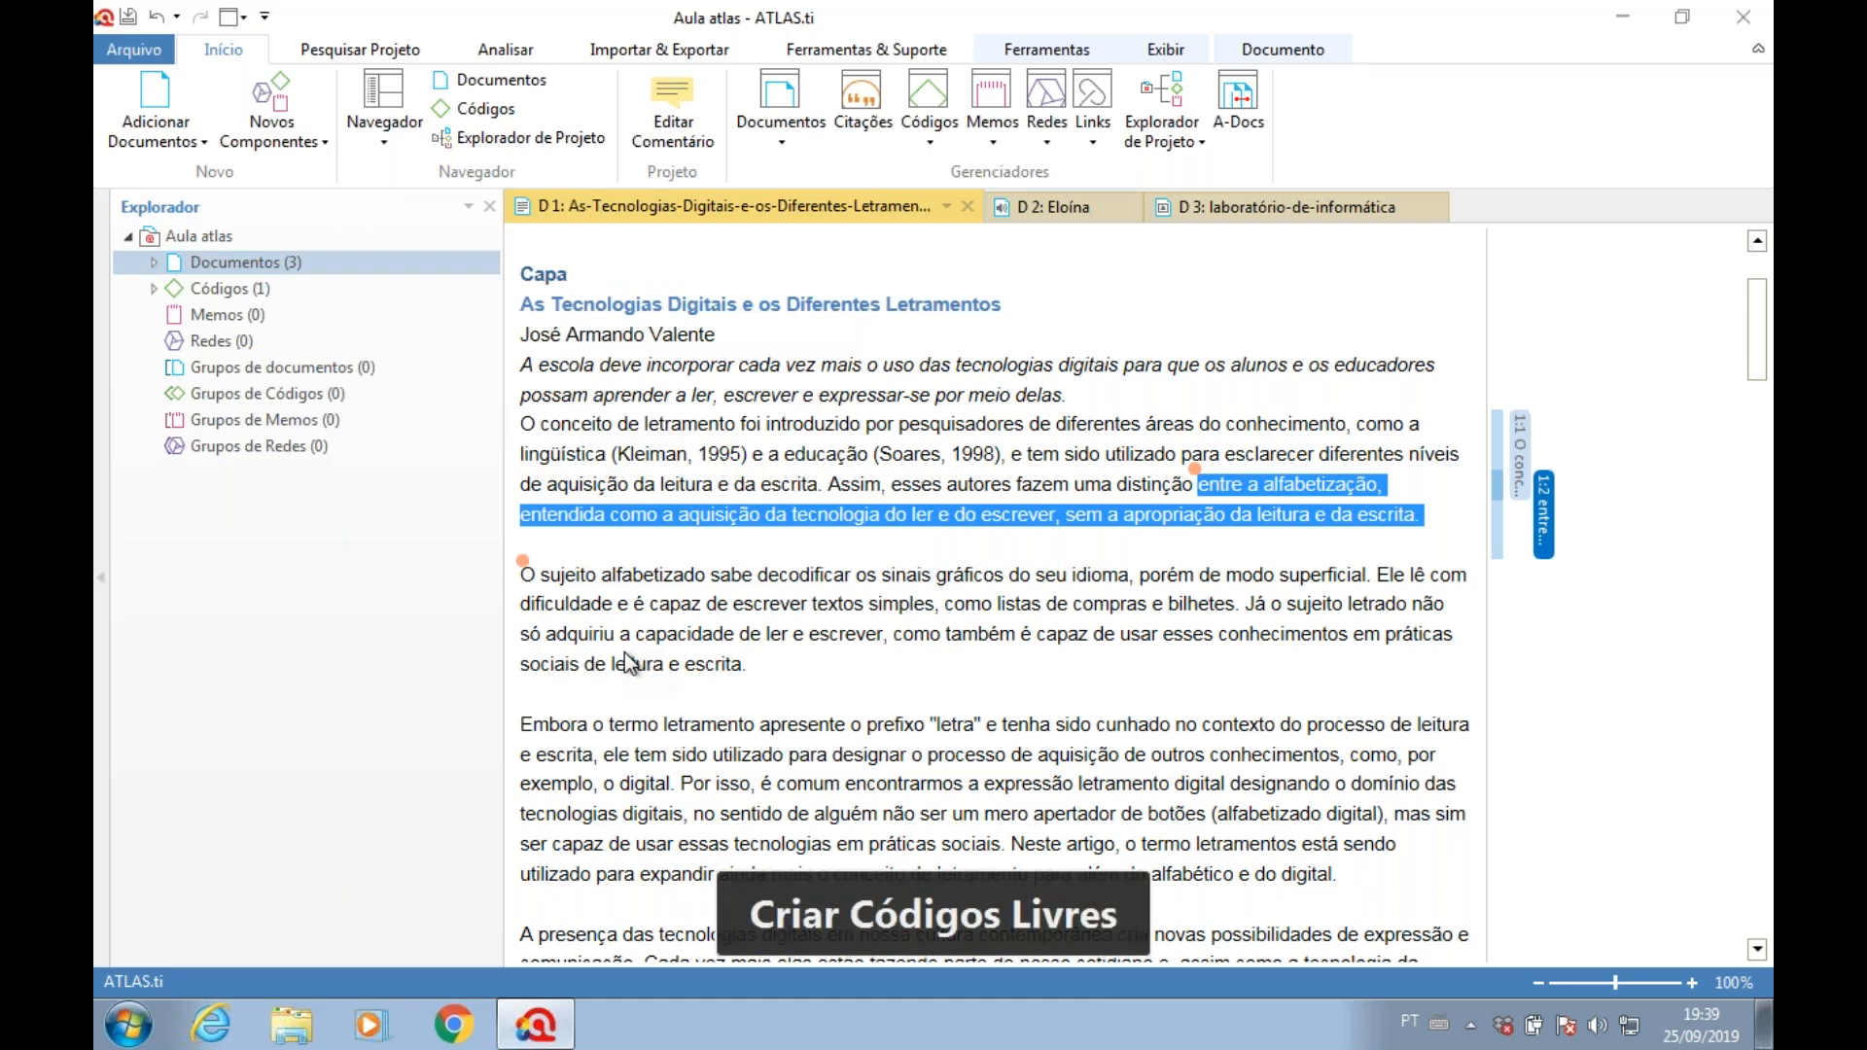
pyautogui.click(151, 289)
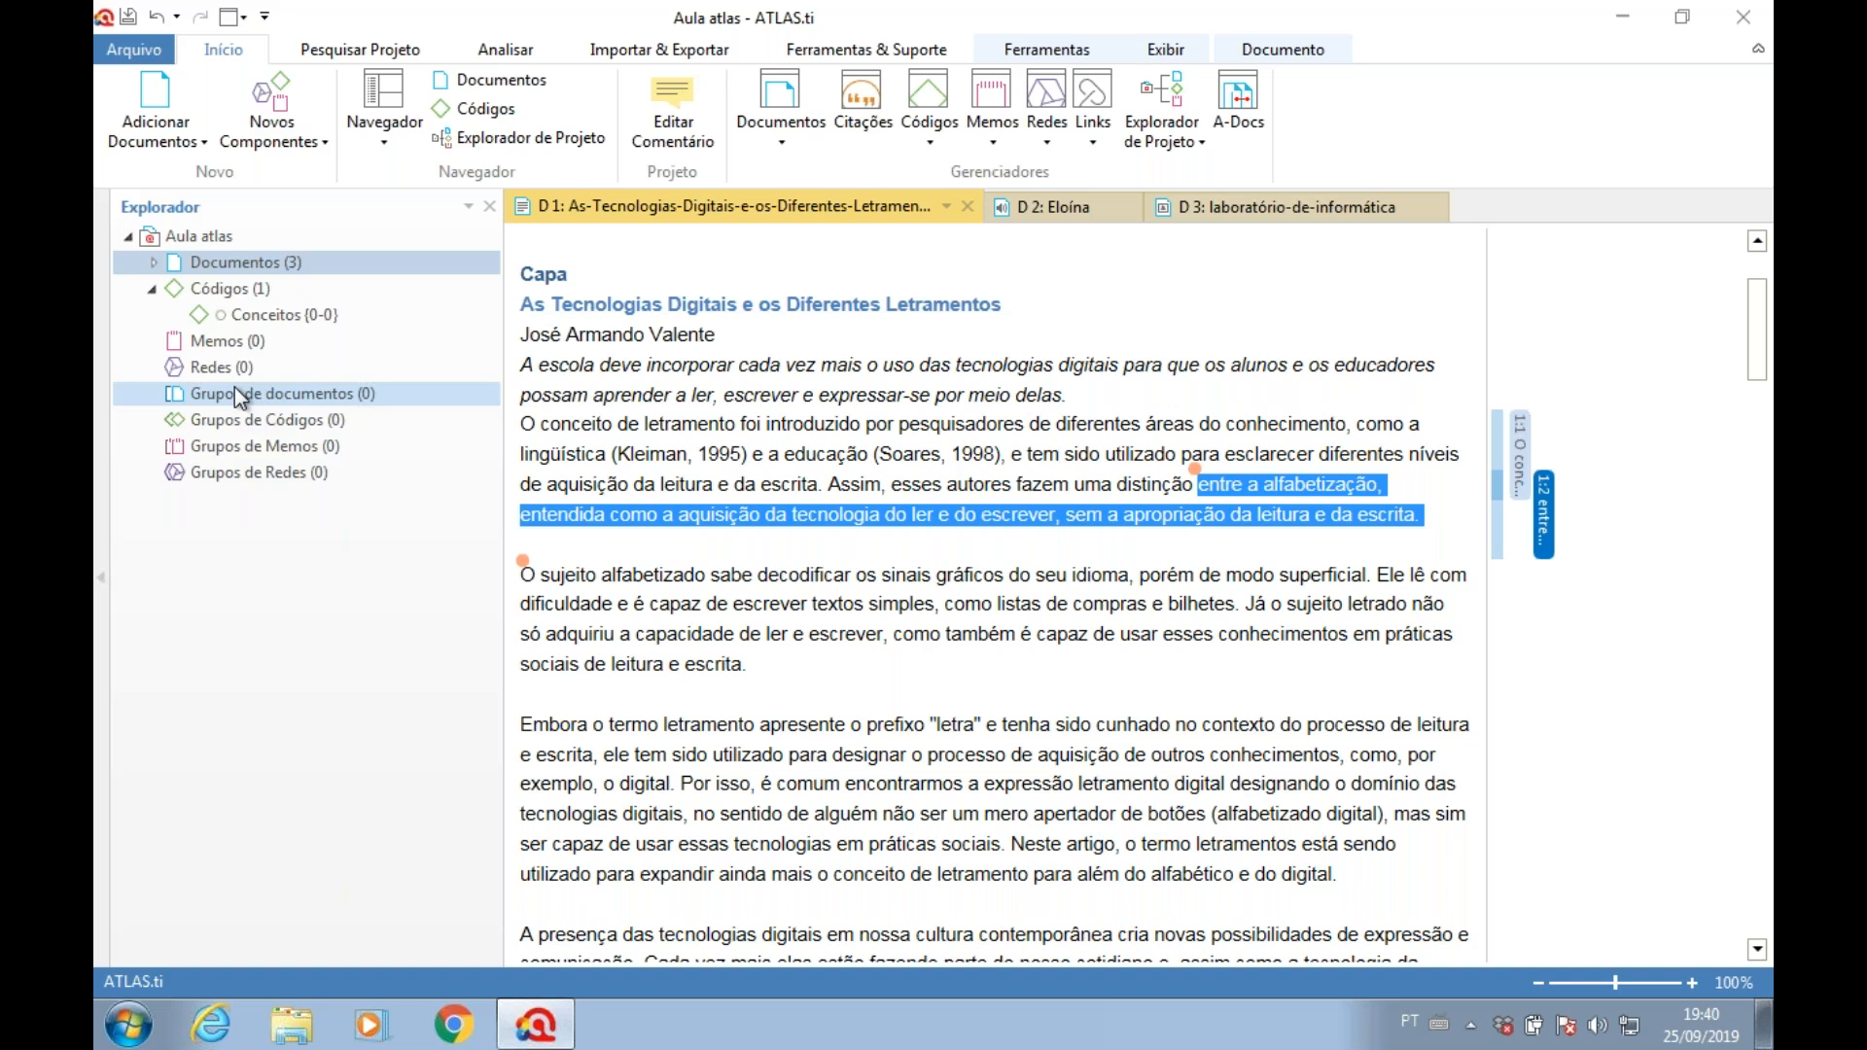
# - Link the Conceitos code to quotation 1:1 in document D 1
pyautogui.click(1515, 430)
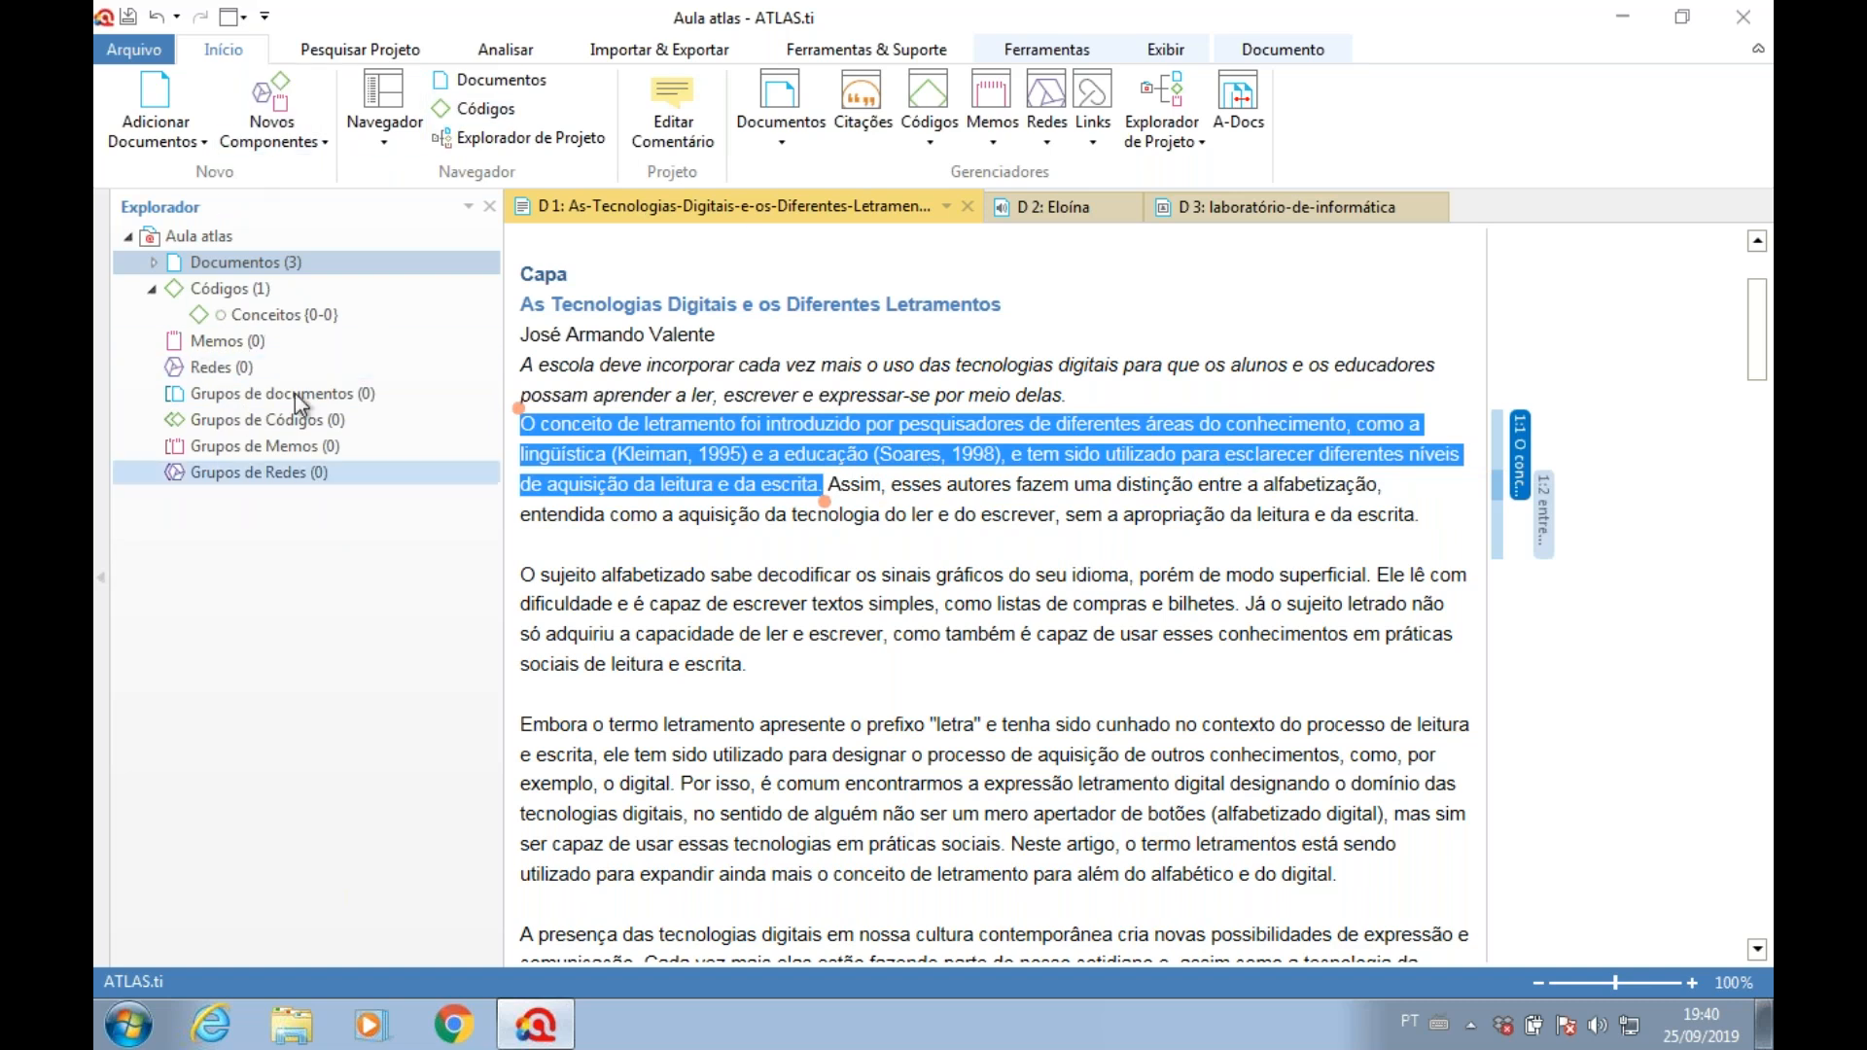
pyautogui.click(264, 313)
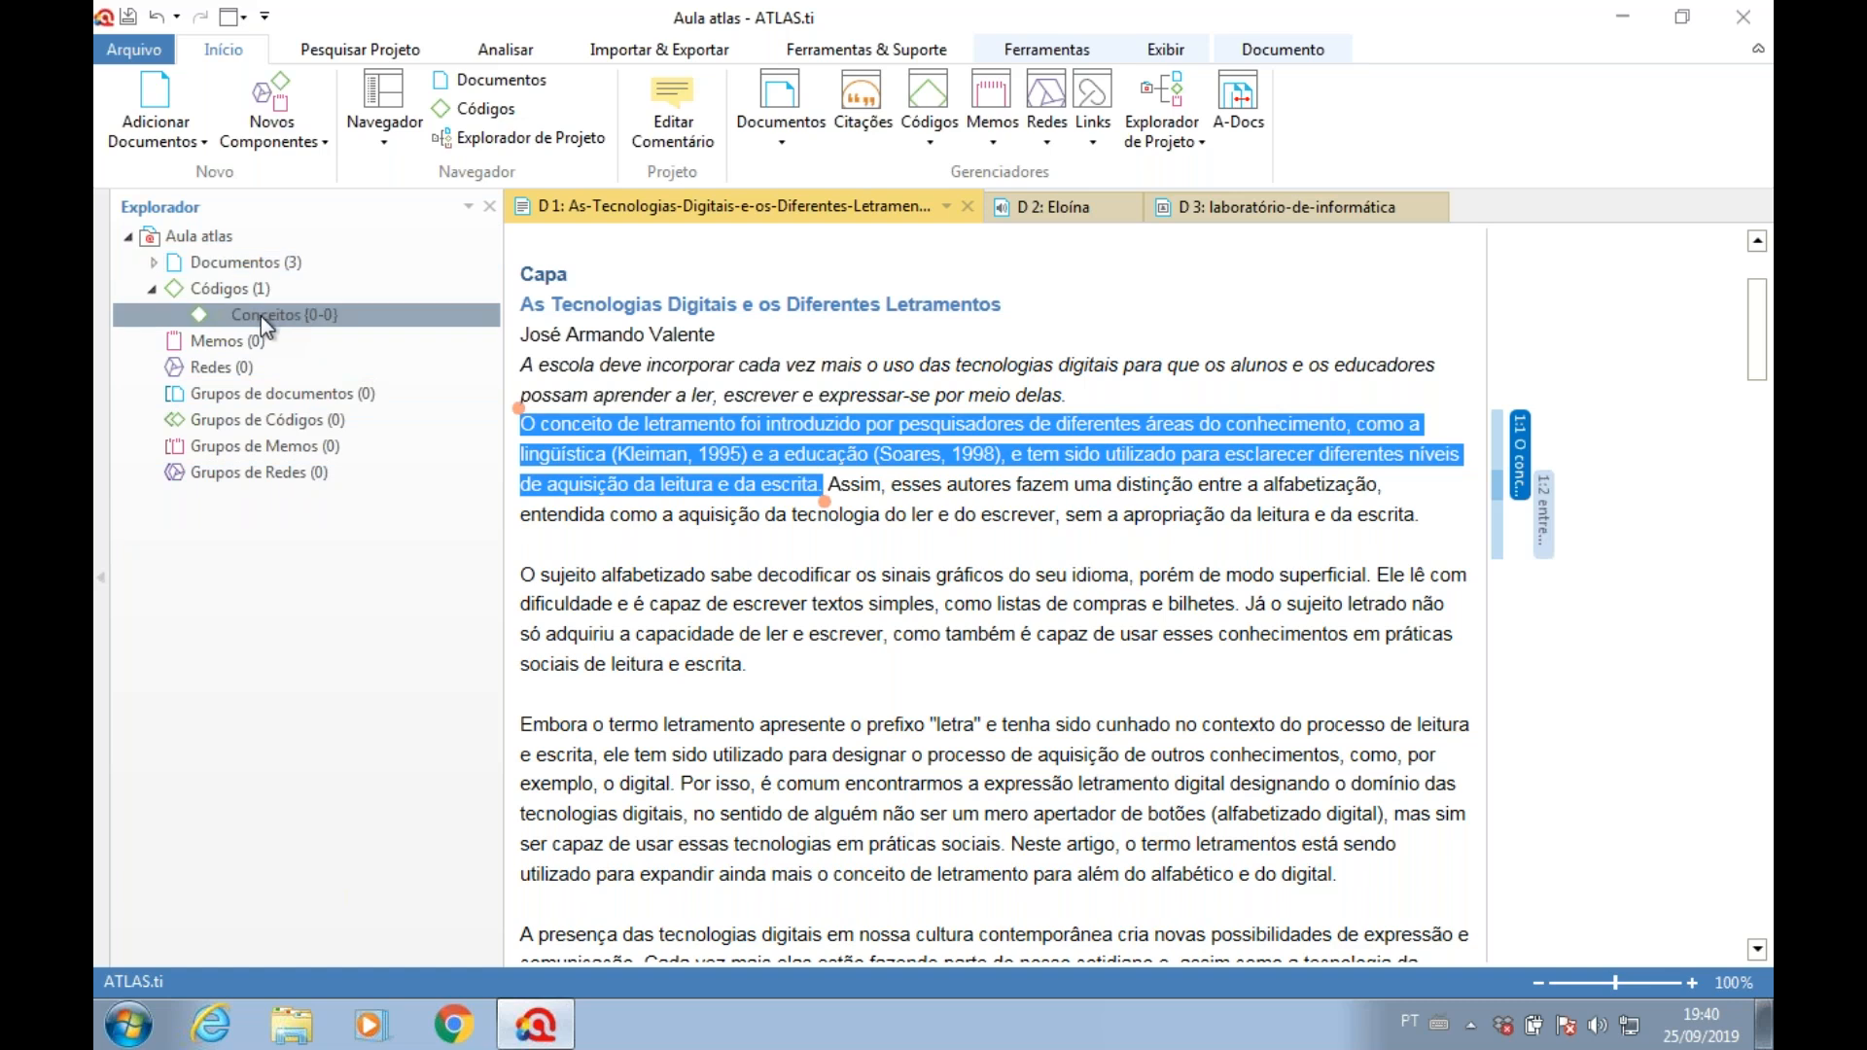
pyautogui.moveTo(260, 314); pyautogui.dragTo(648, 459)
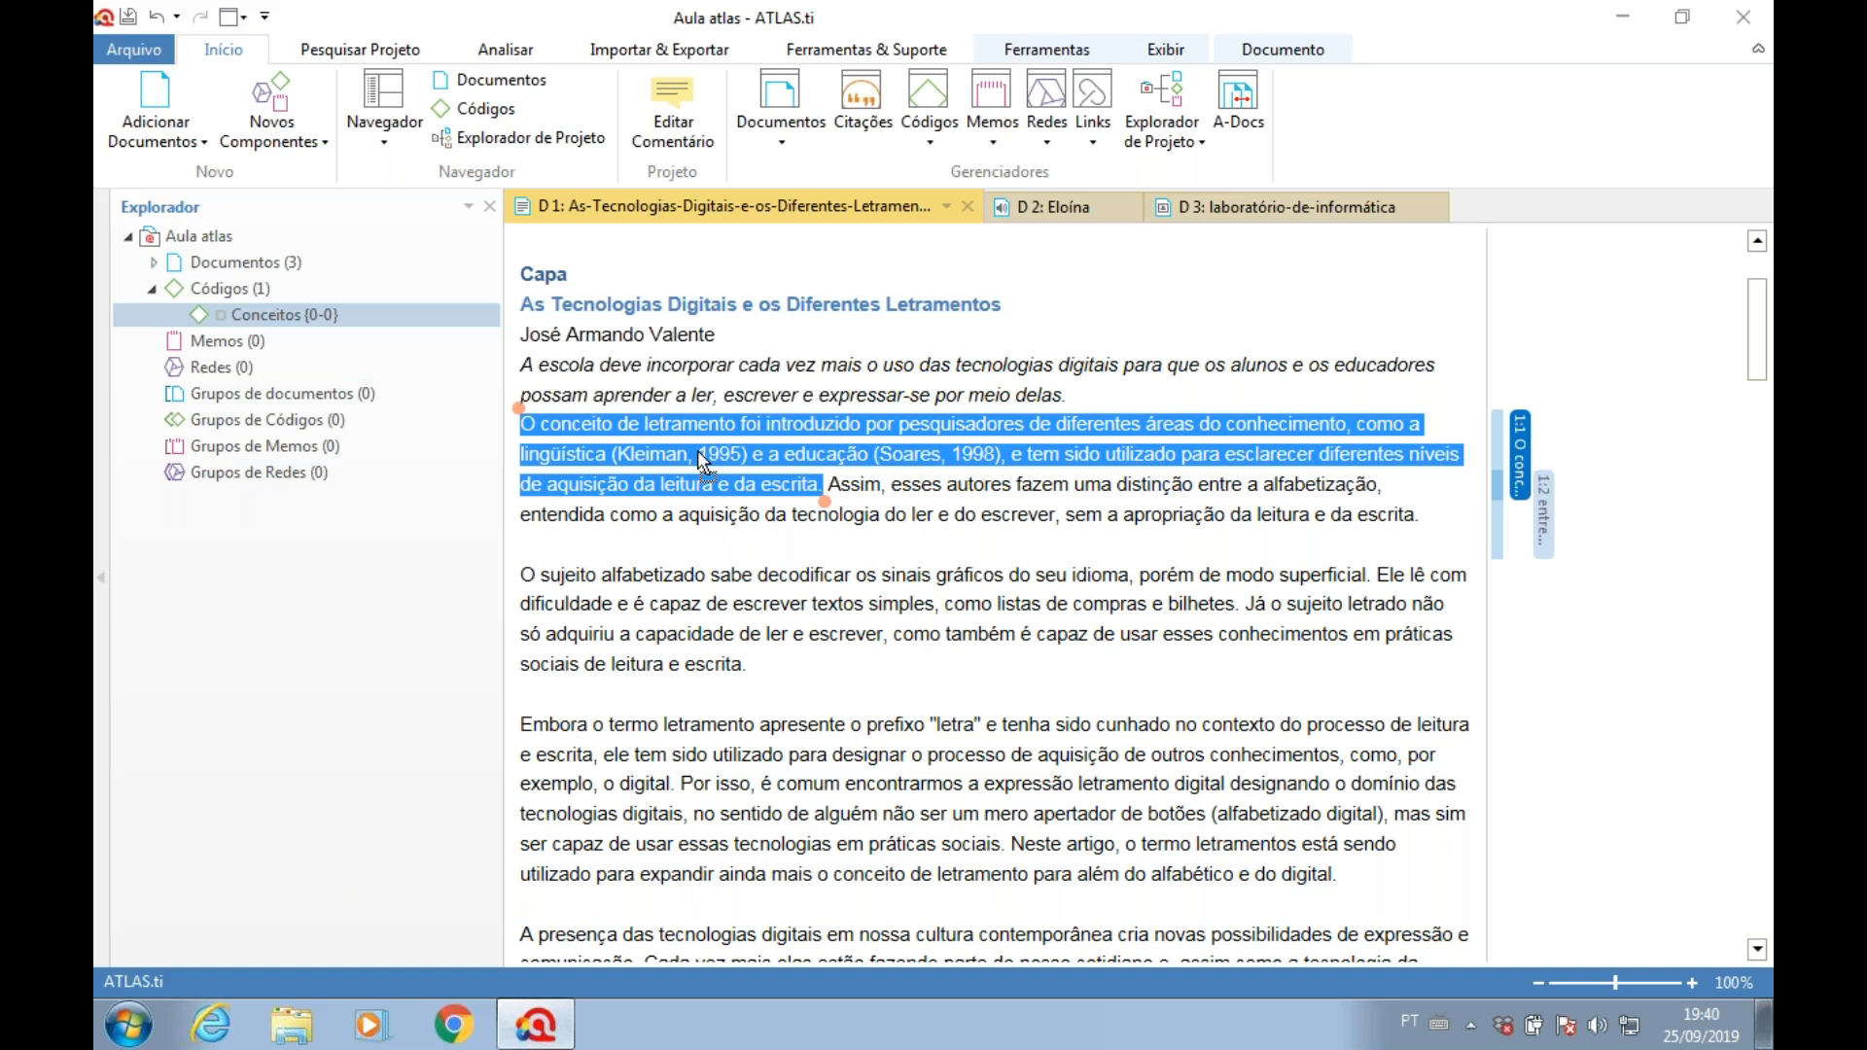
pyautogui.moveTo(697, 452); pyautogui.dragTo(697, 452)
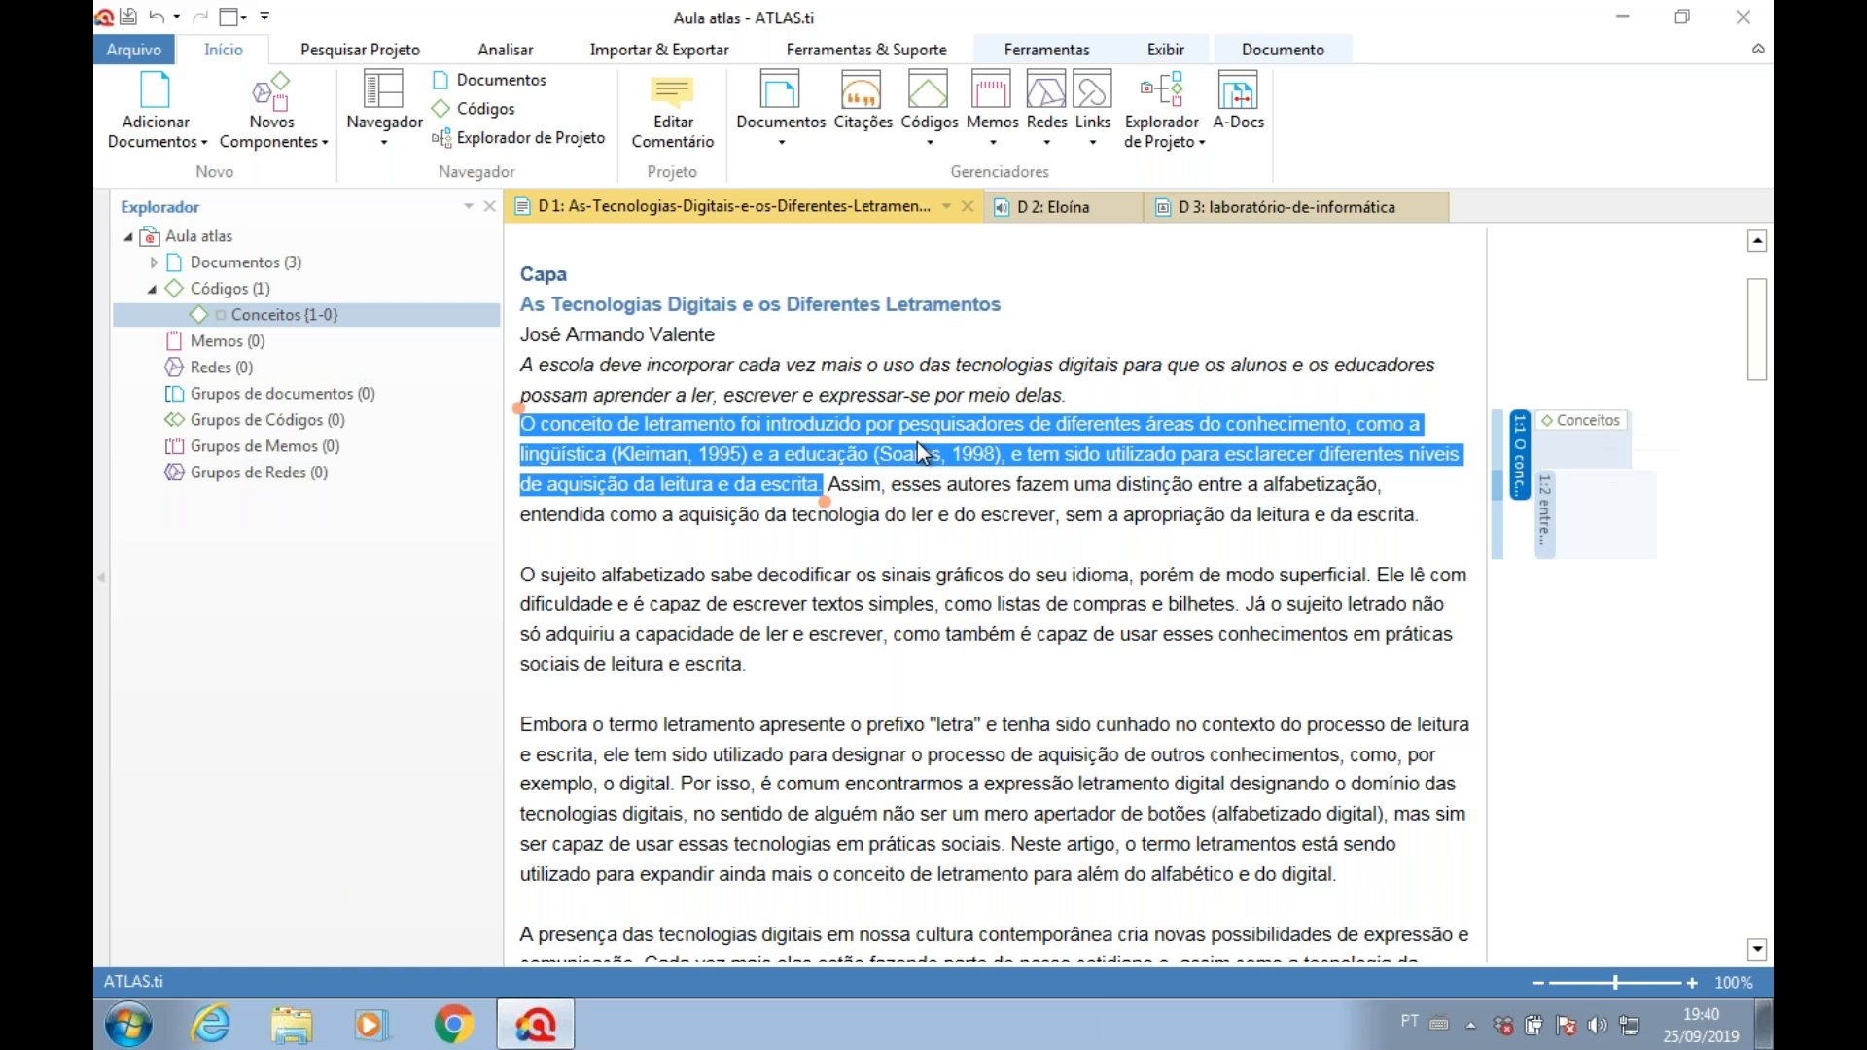
# - Link the Conceitos code to quotation 1:2 in document D 1
pyautogui.click(1559, 530)
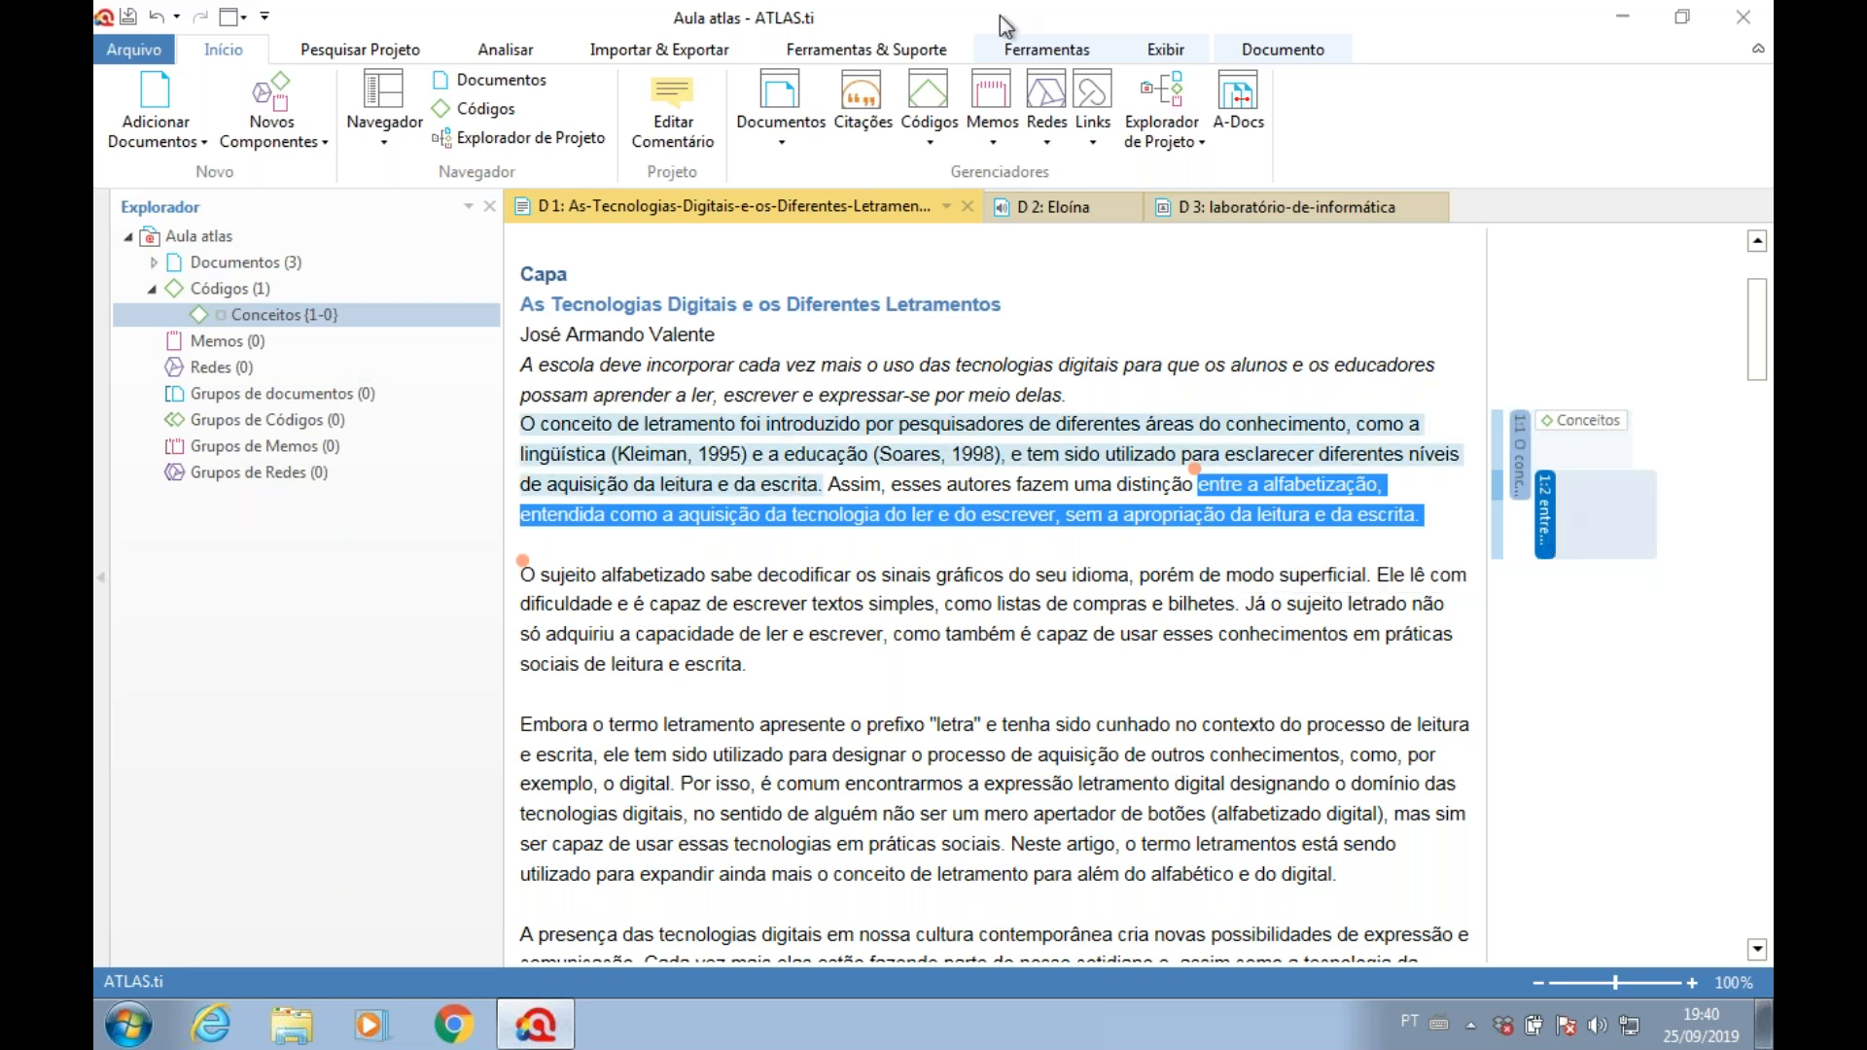
pyautogui.click(200, 314)
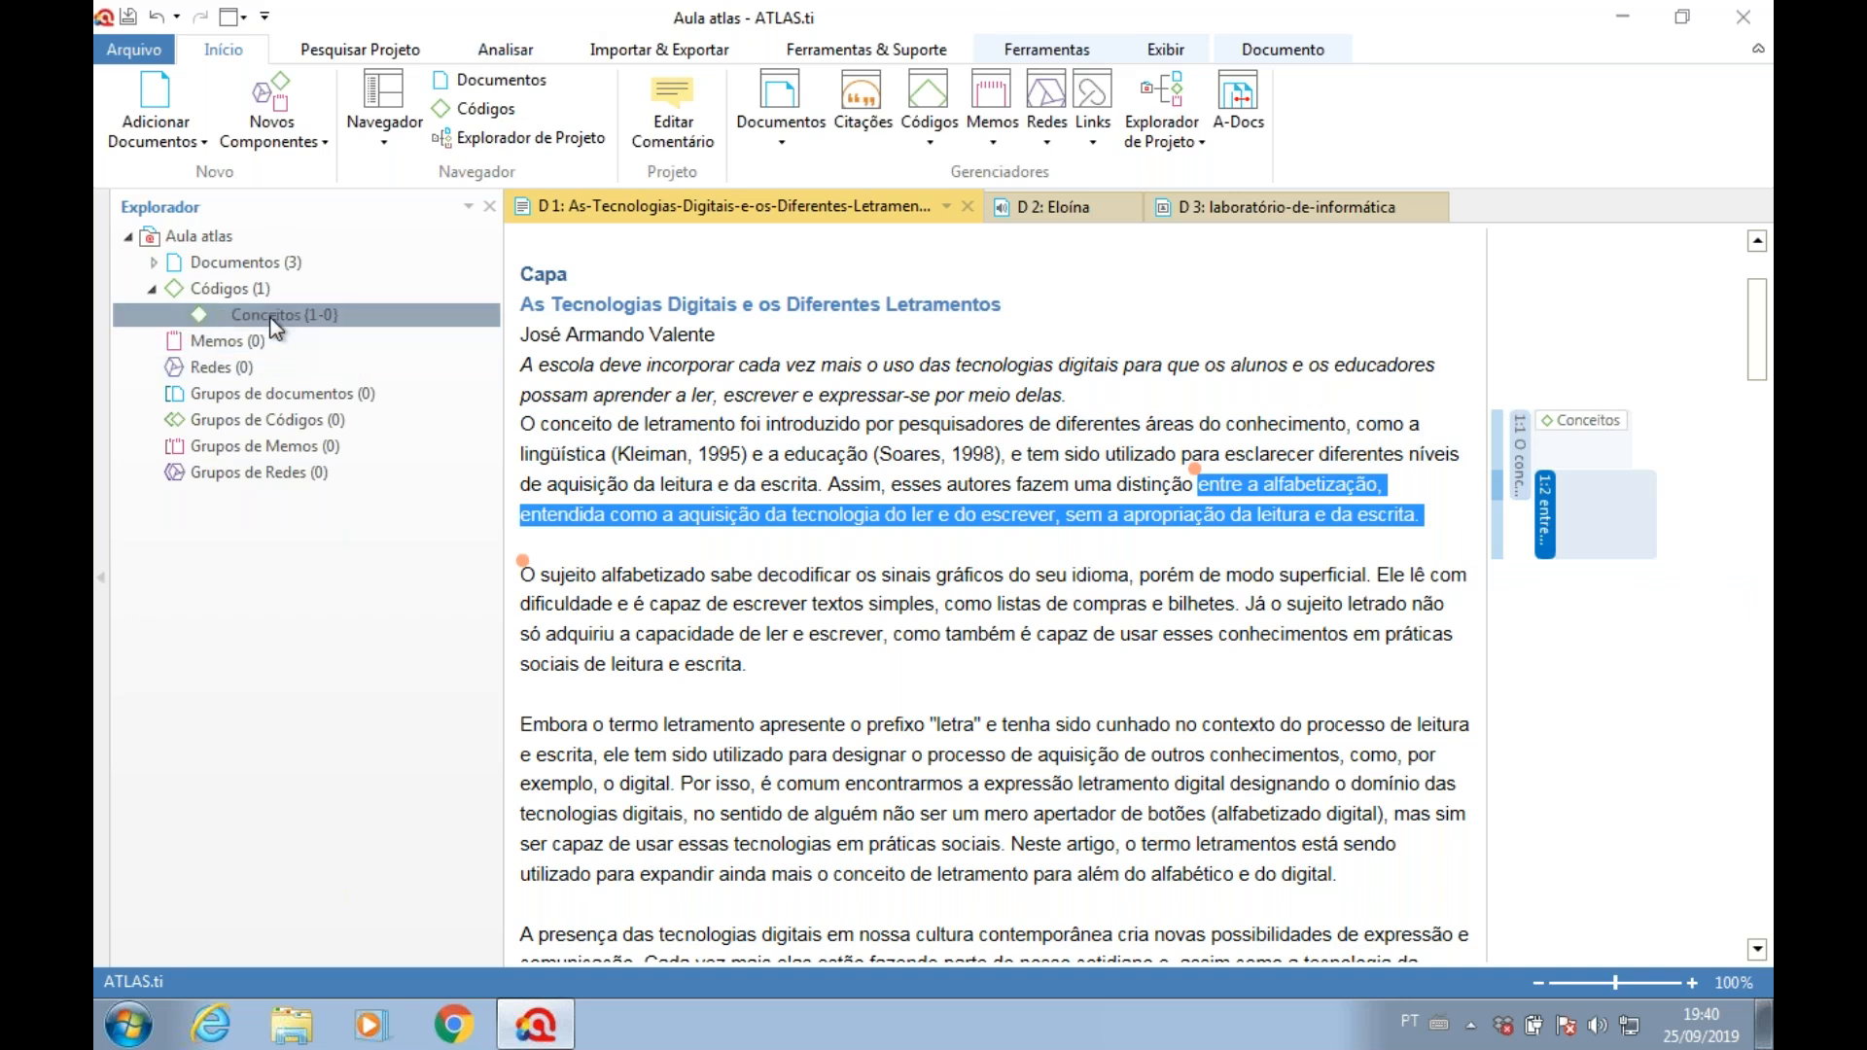
pyautogui.moveTo(272, 317); pyautogui.dragTo(720, 526)
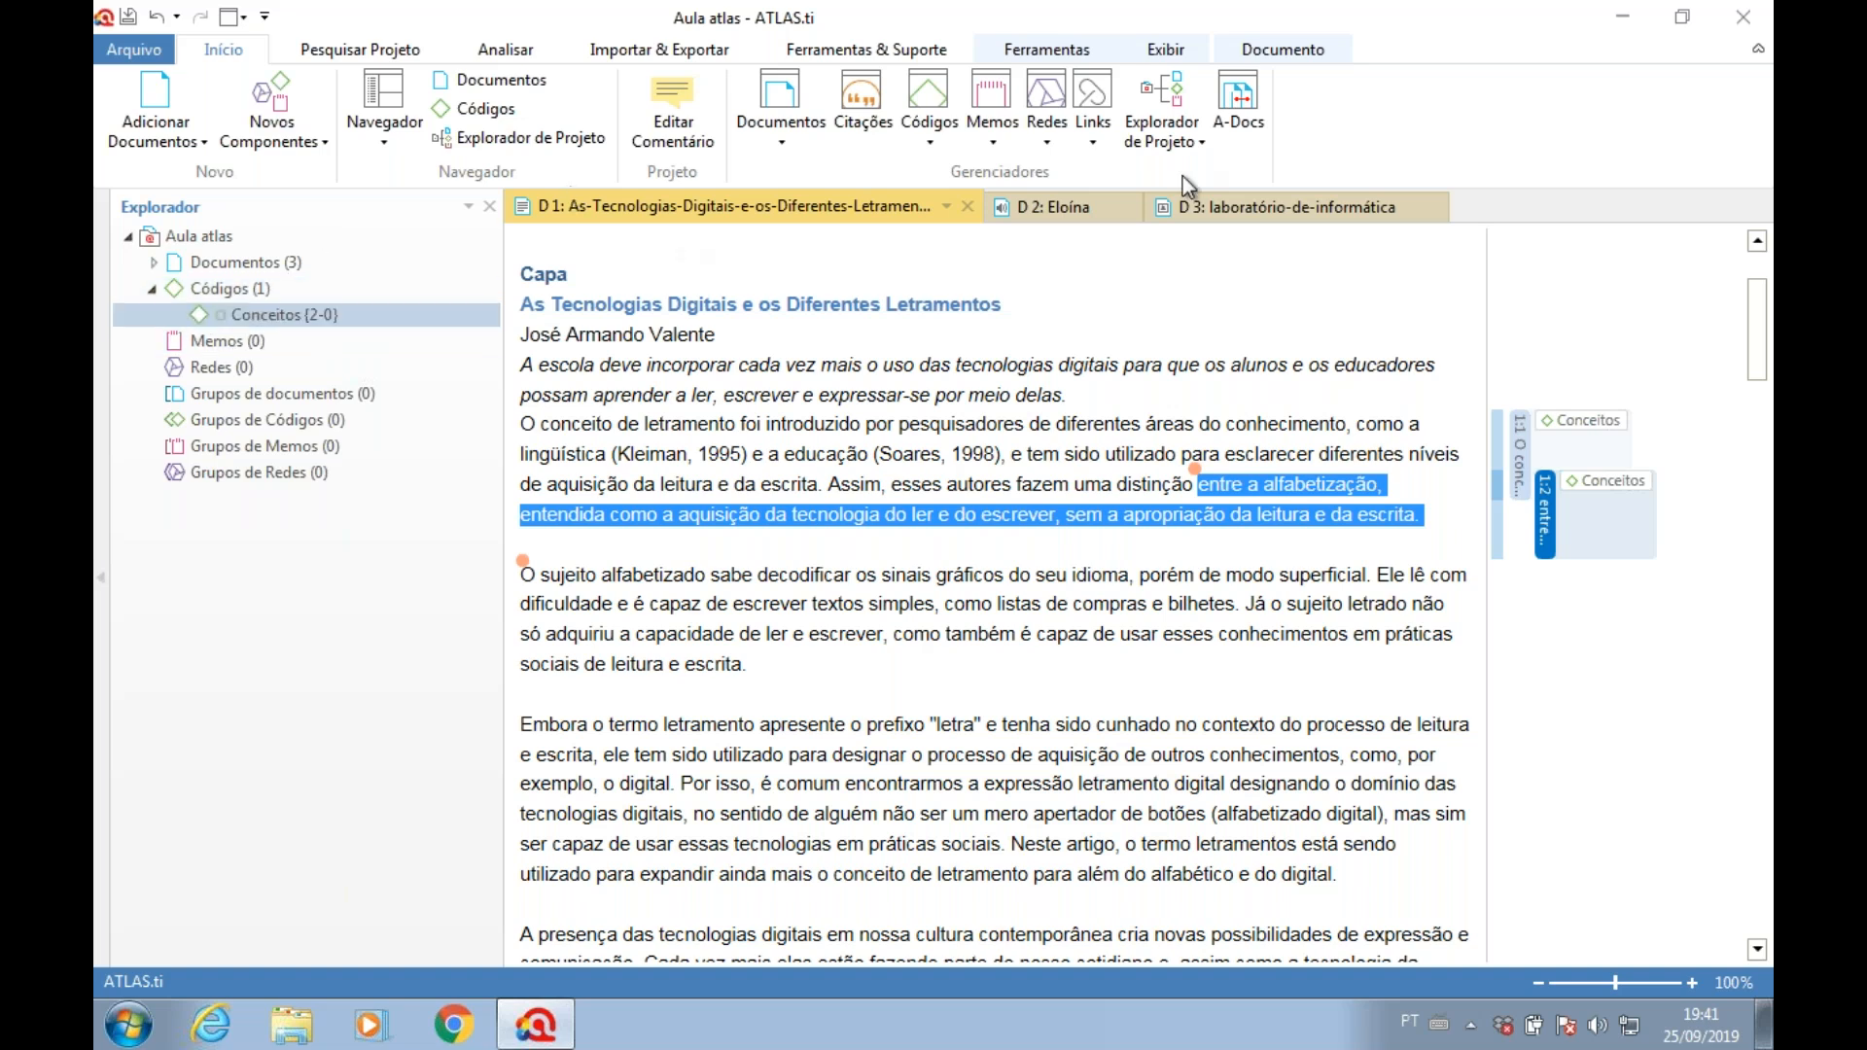
# - Check both quotations in the D 3 image and create a free code named "Ferramentas tecnológicas"
pyautogui.click(1252, 209)
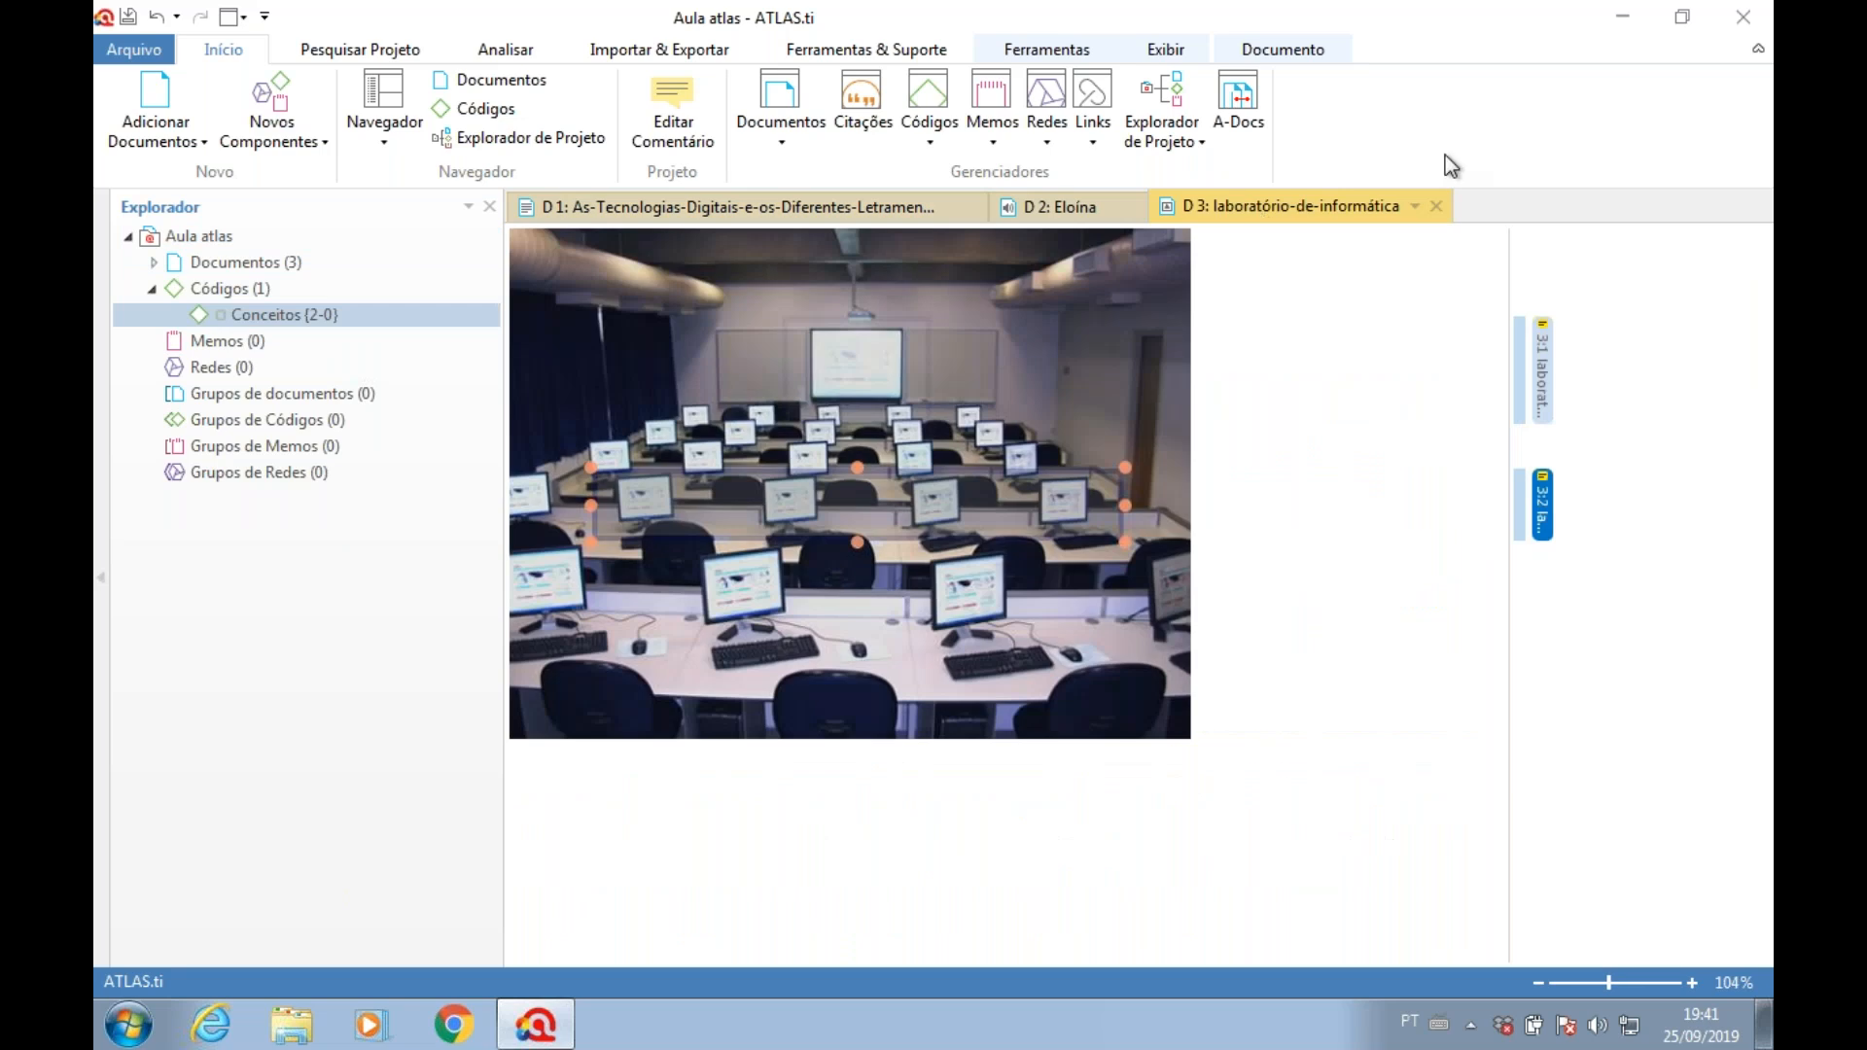
pyautogui.click(1541, 381)
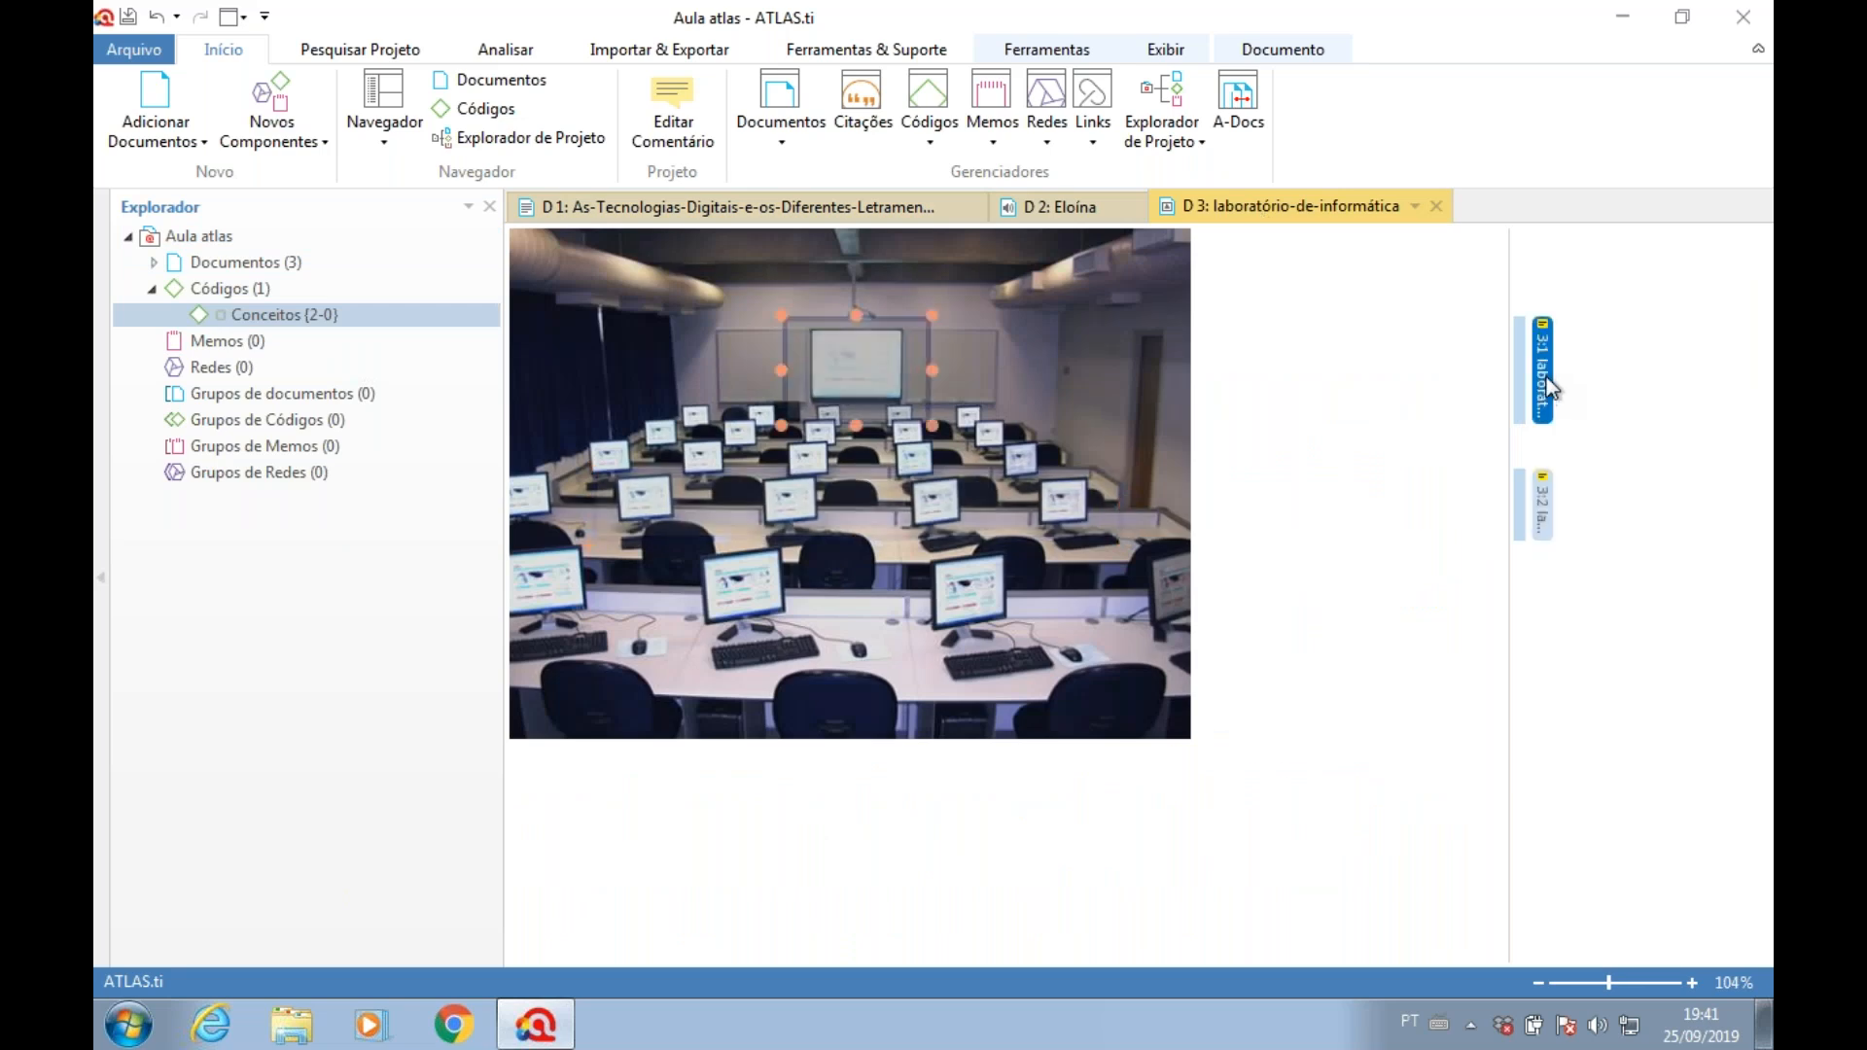
pyautogui.click(1550, 525)
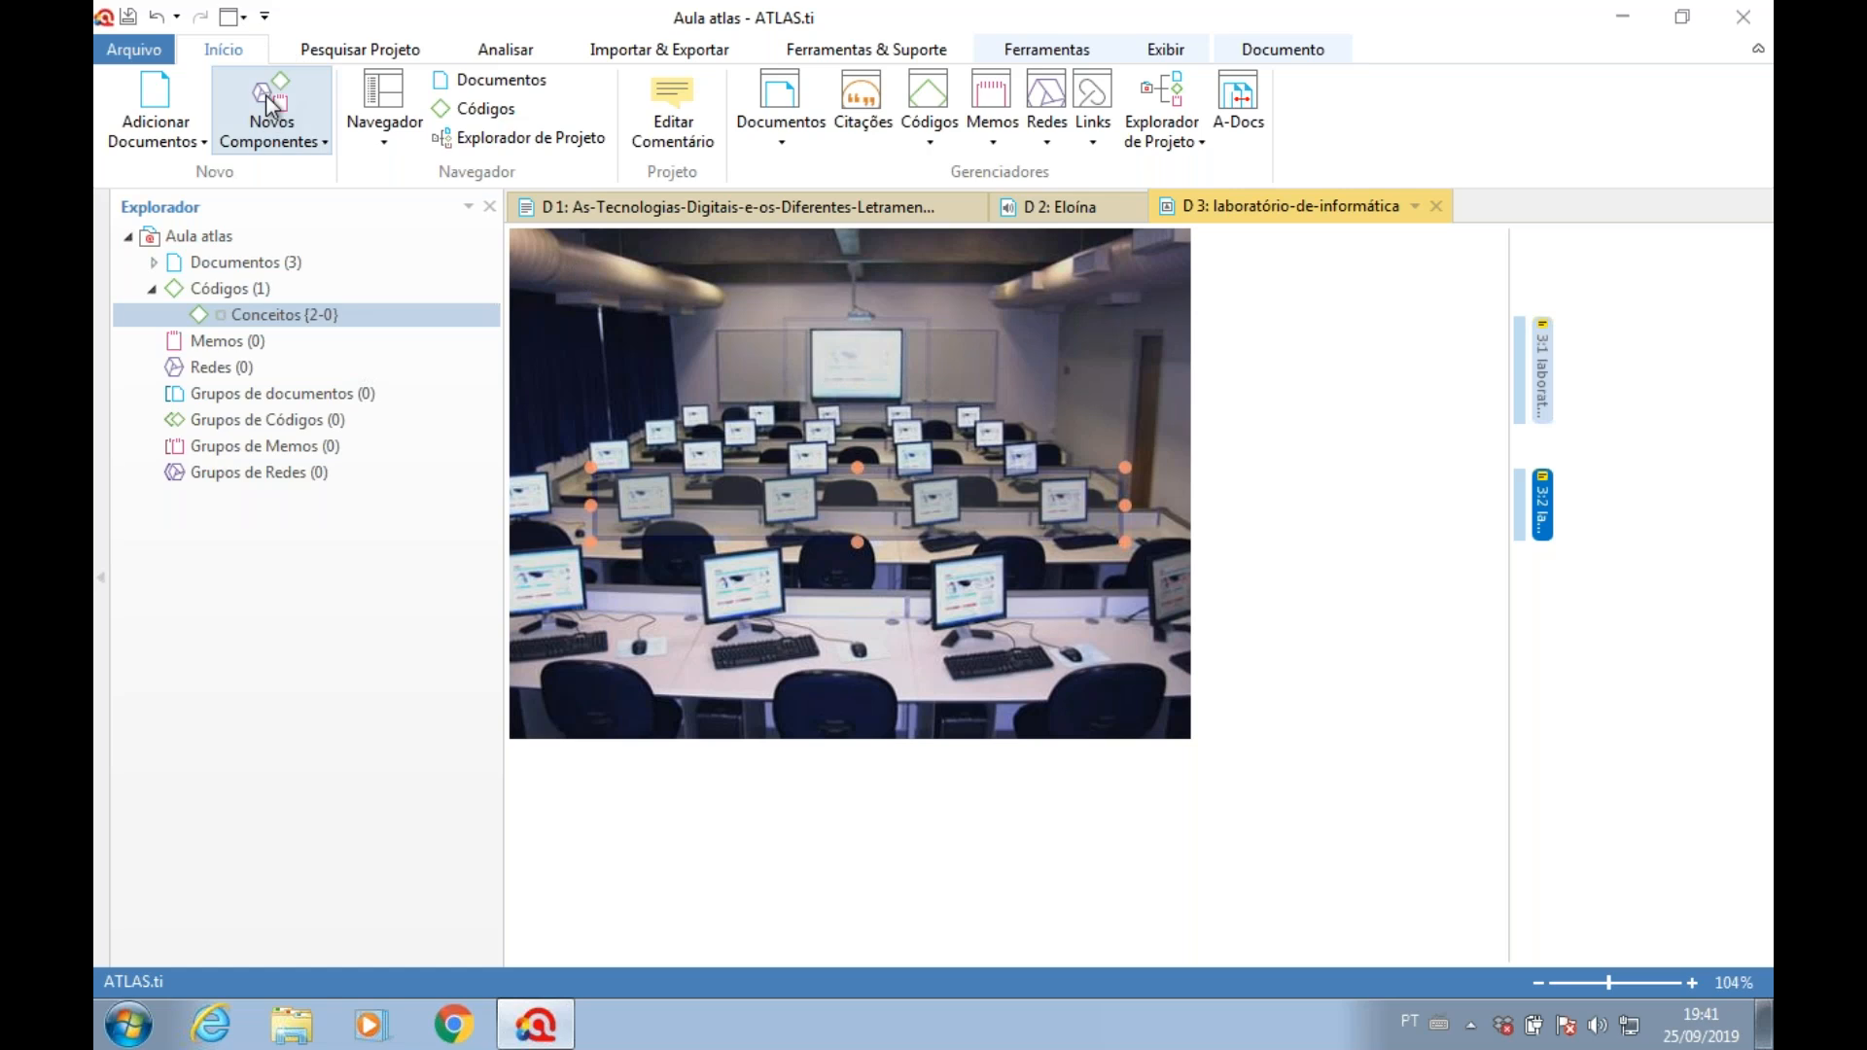
pyautogui.click(263, 139)
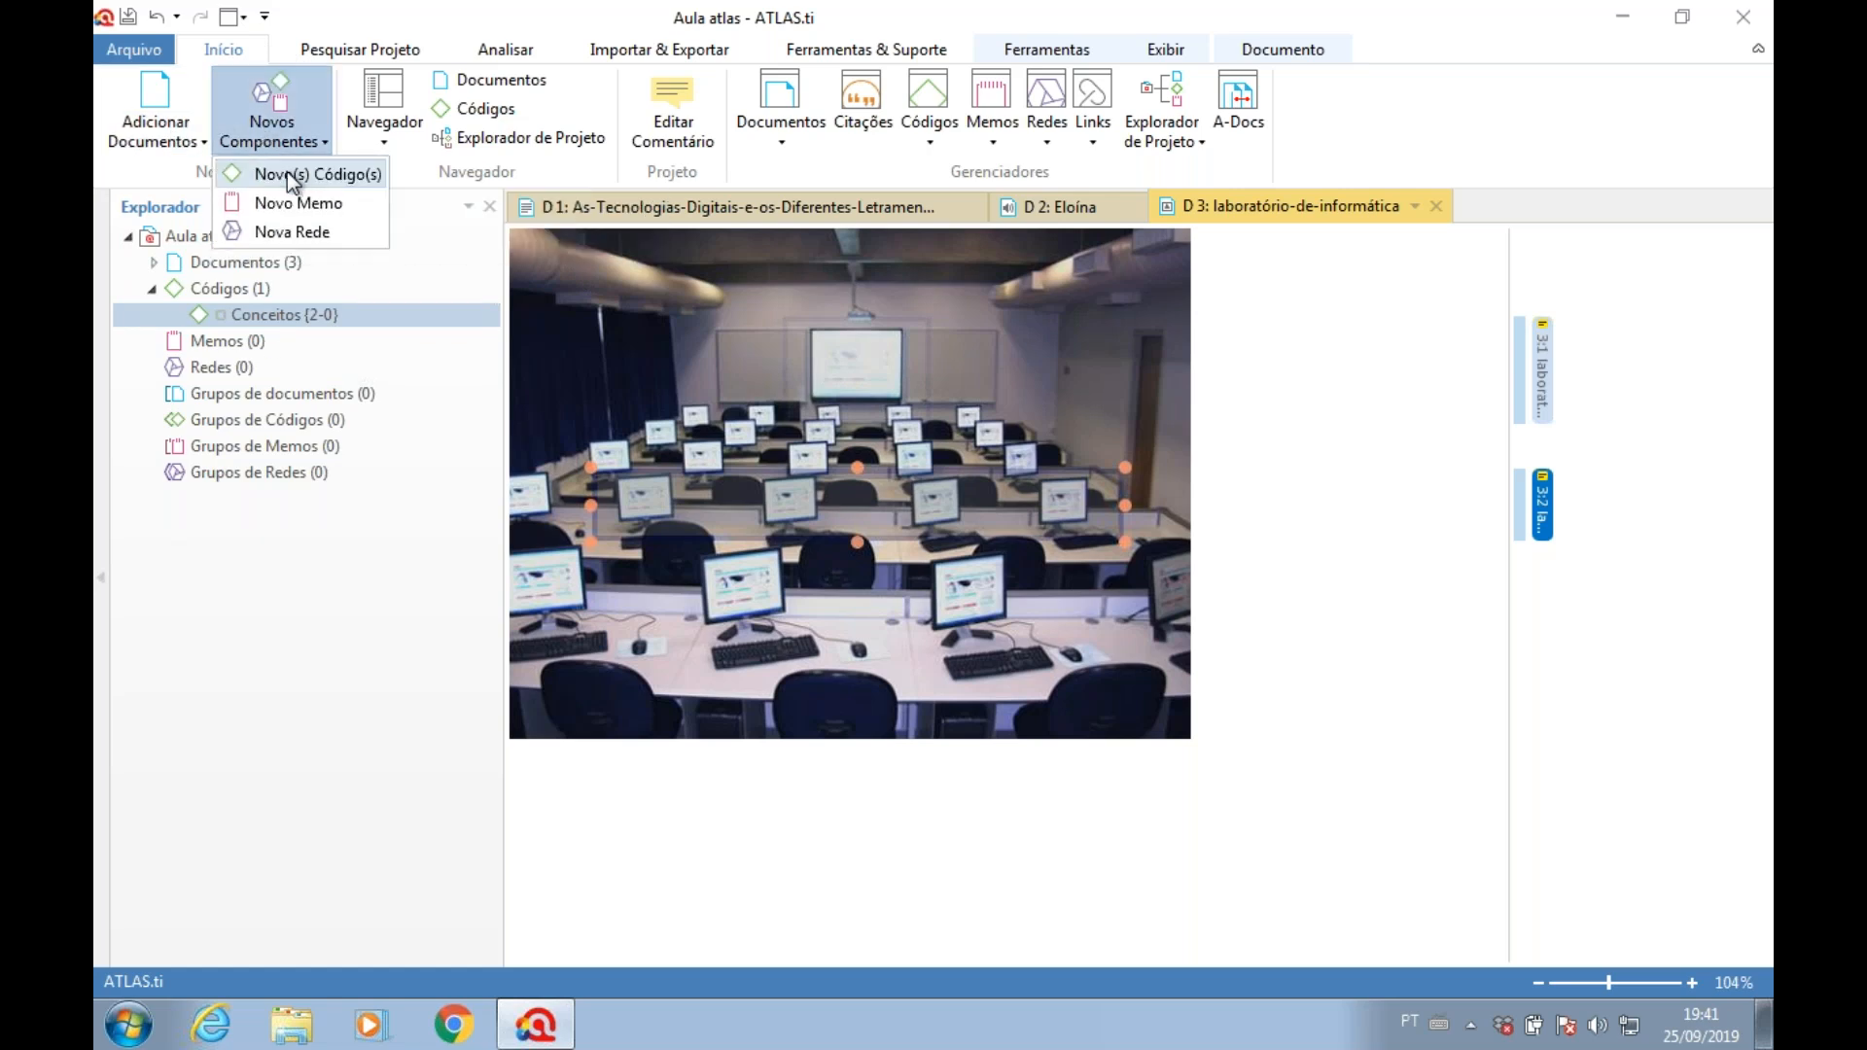
pyautogui.click(288, 173)
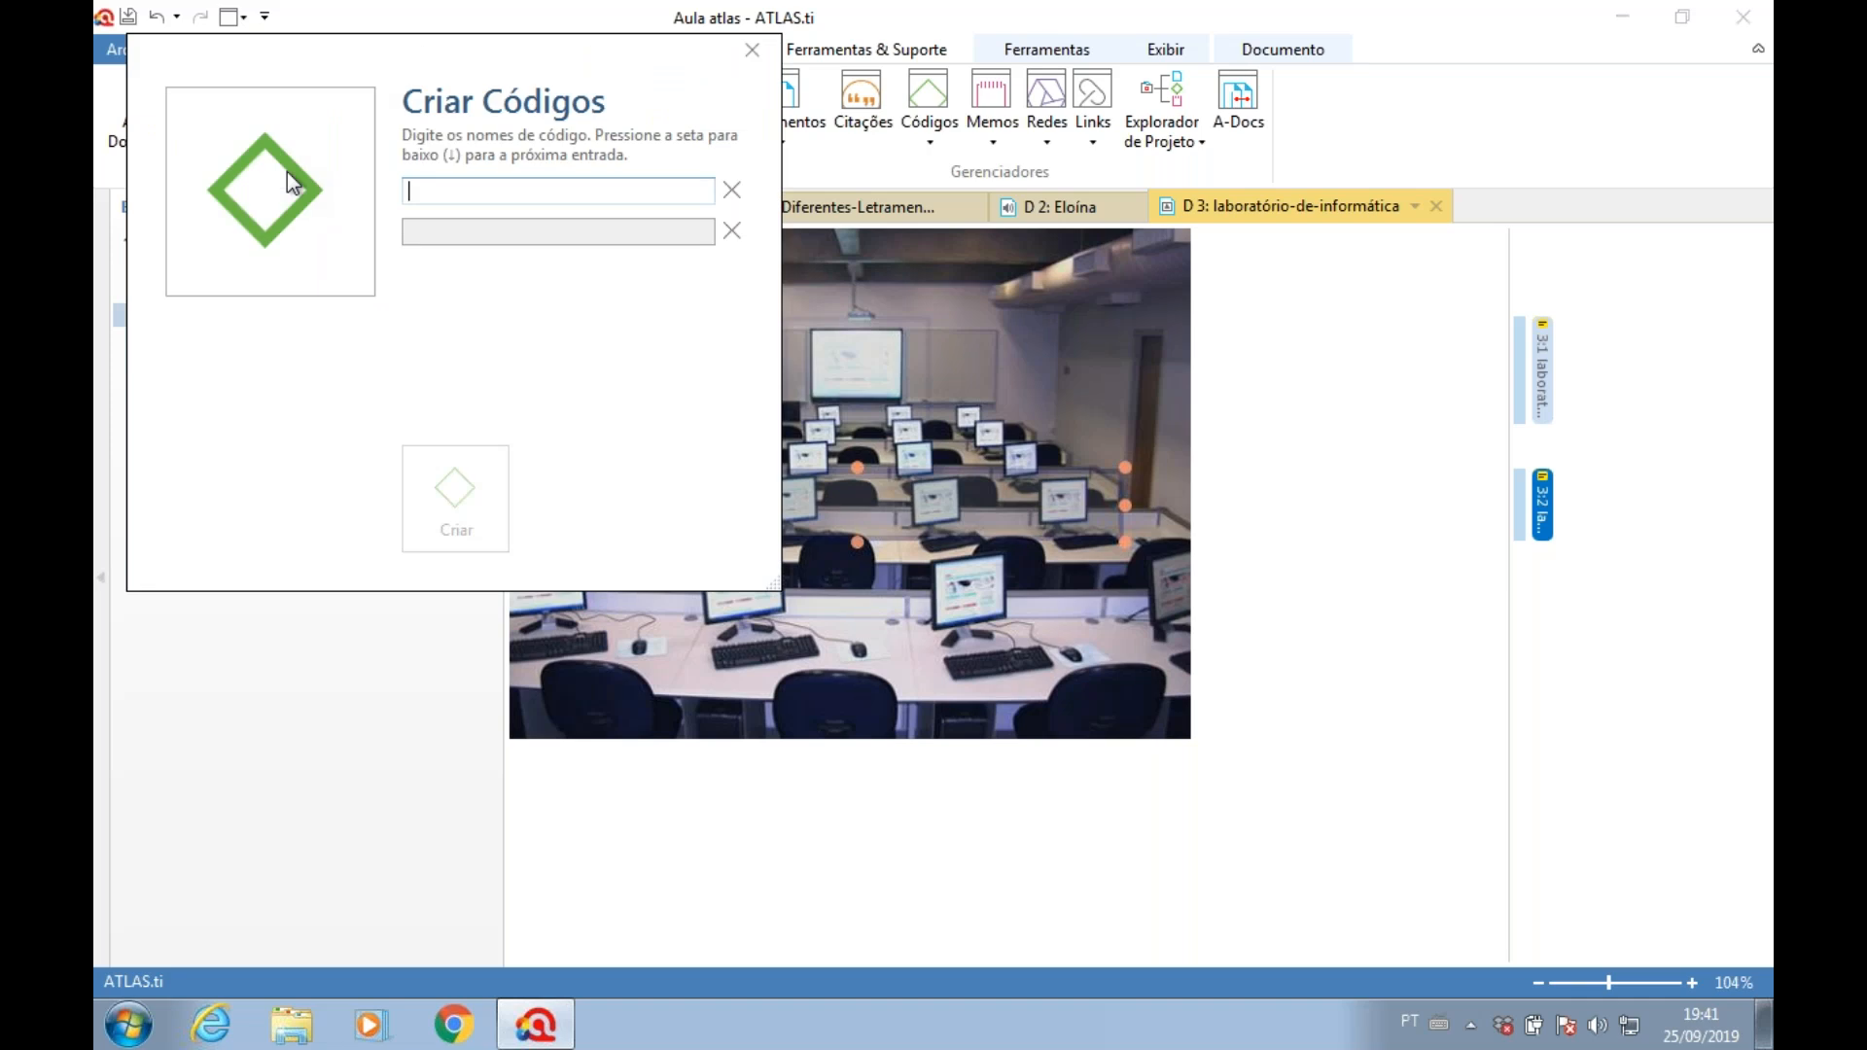
pyautogui.write('Ferramentas tecnológicas')
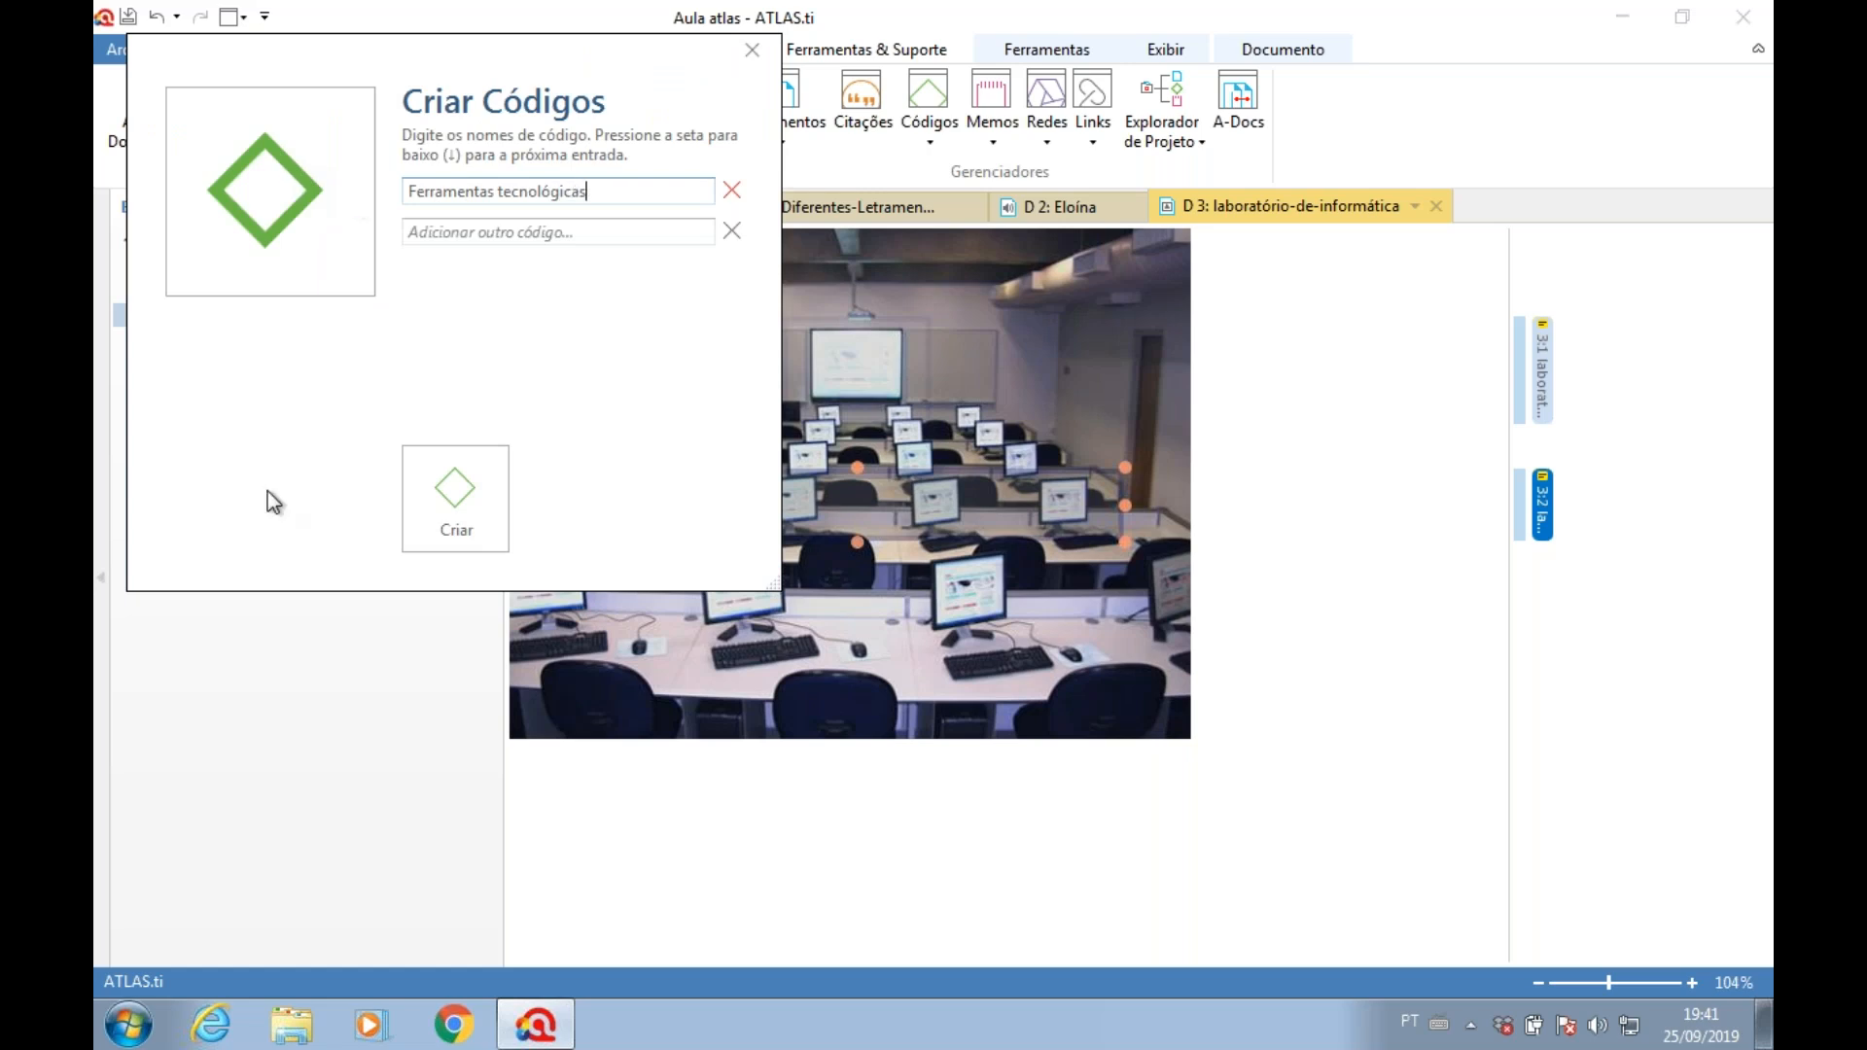
pyautogui.click(436, 510)
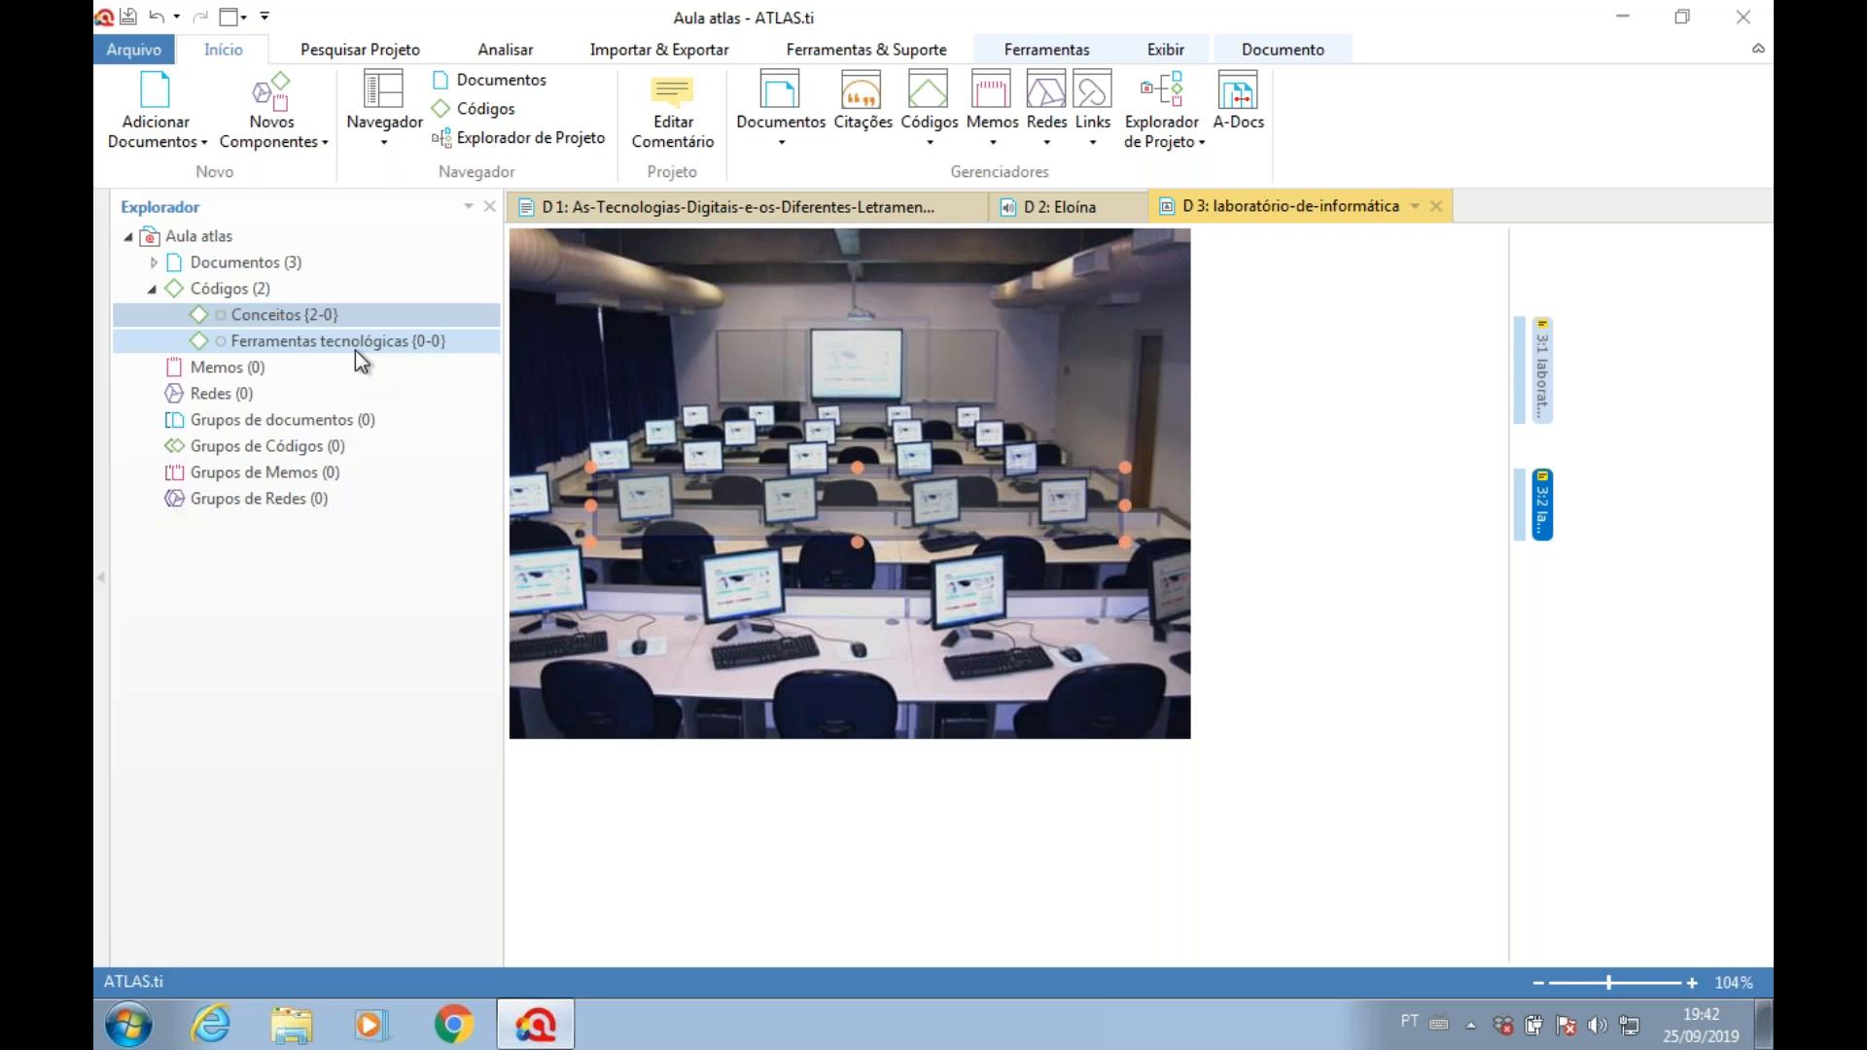
# - Link the Ferramentas tecnológicas code to quotation 3:1 around the projection screen
pyautogui.click(1541, 367)
pyautogui.moveTo(1529, 358); pyautogui.dragTo(545, 358)
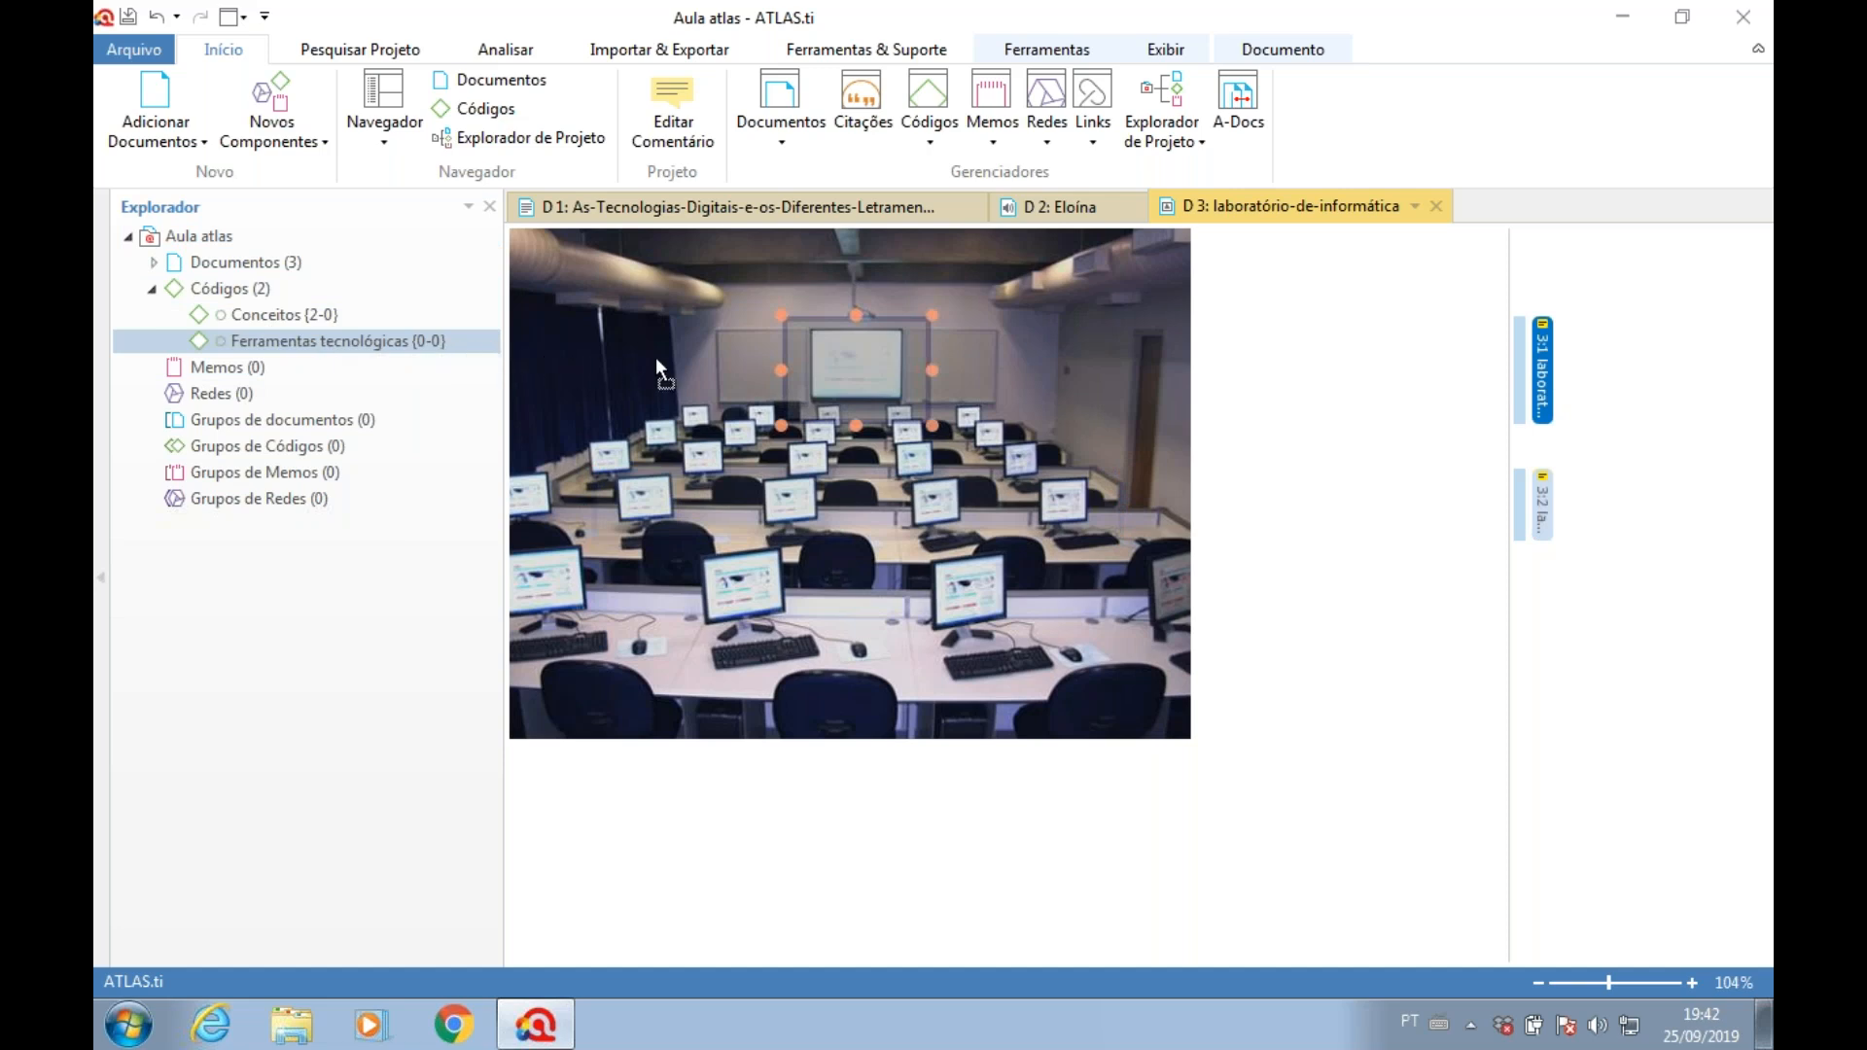
pyautogui.moveTo(850, 370); pyautogui.dragTo(852, 371)
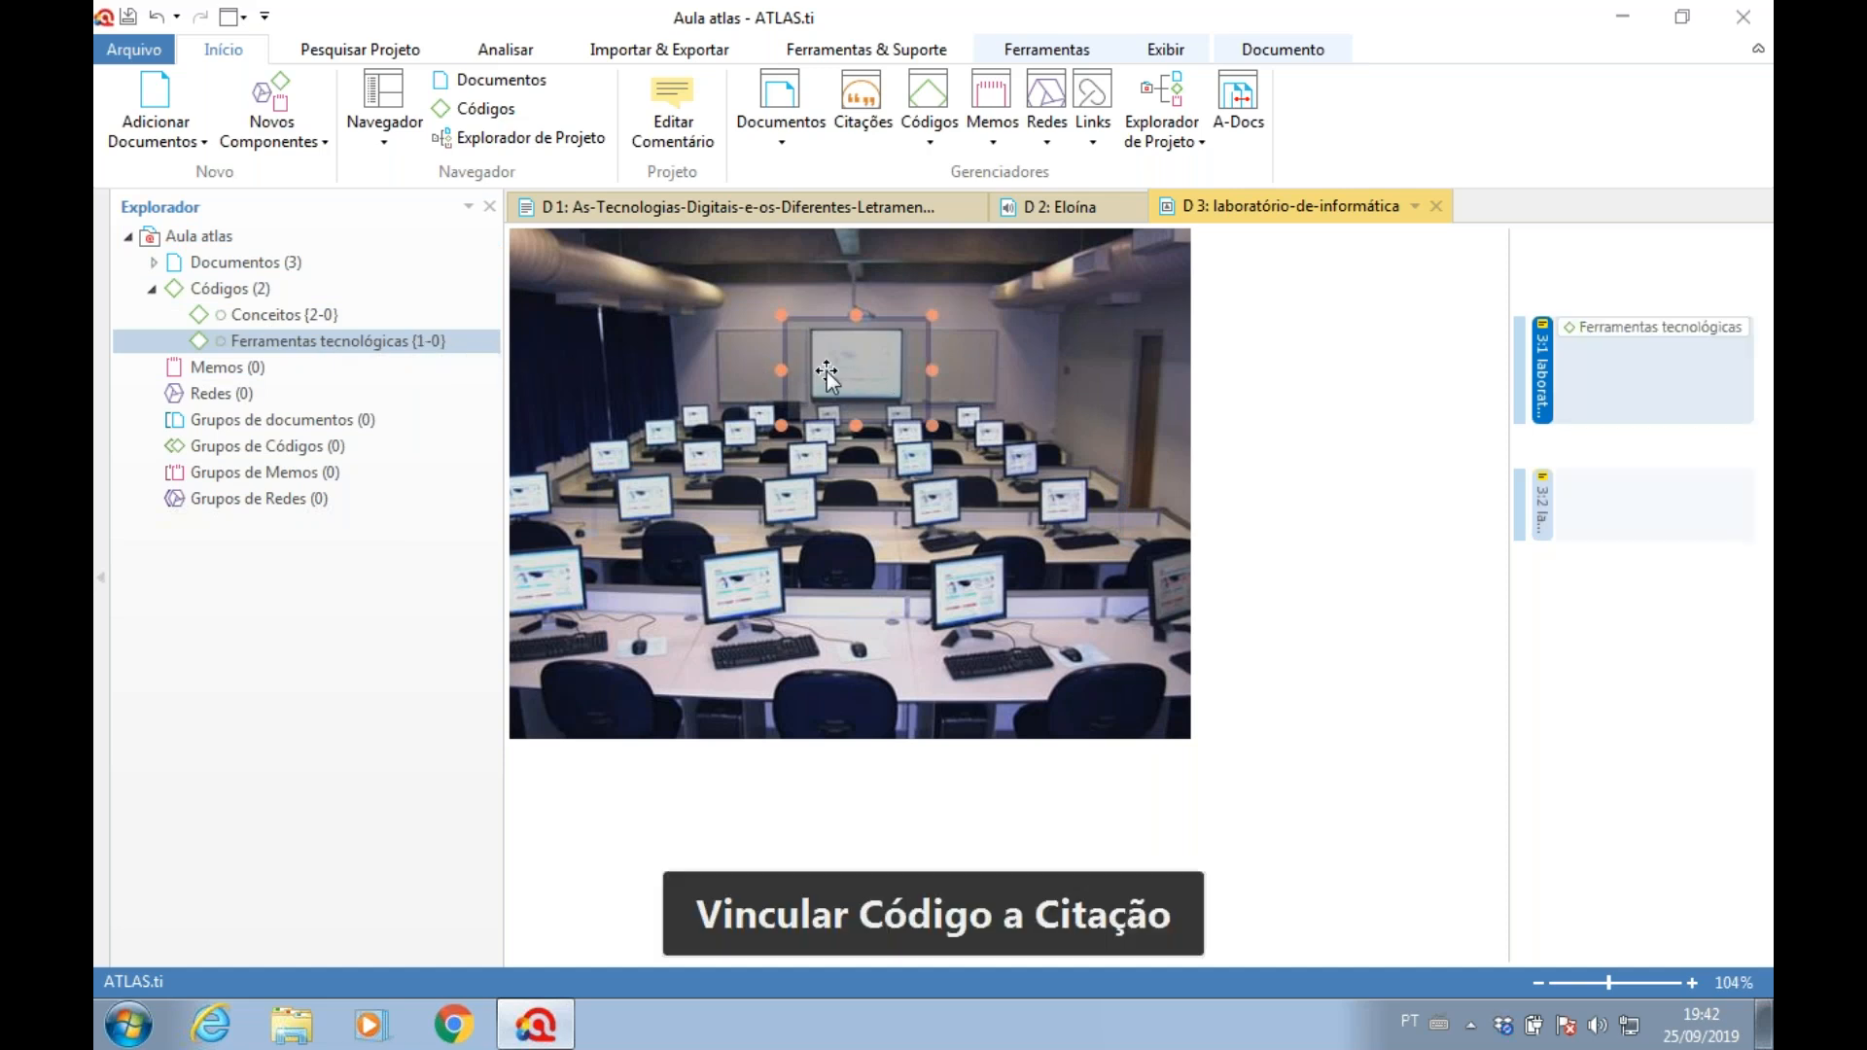
# - Widen the margin area beside the D 3 image and link the Ferramentas tecnológicas code to quotation 3:2
pyautogui.click(1505, 271)
pyautogui.moveTo(1510, 272); pyautogui.dragTo(1303, 273)
pyautogui.click(1334, 549)
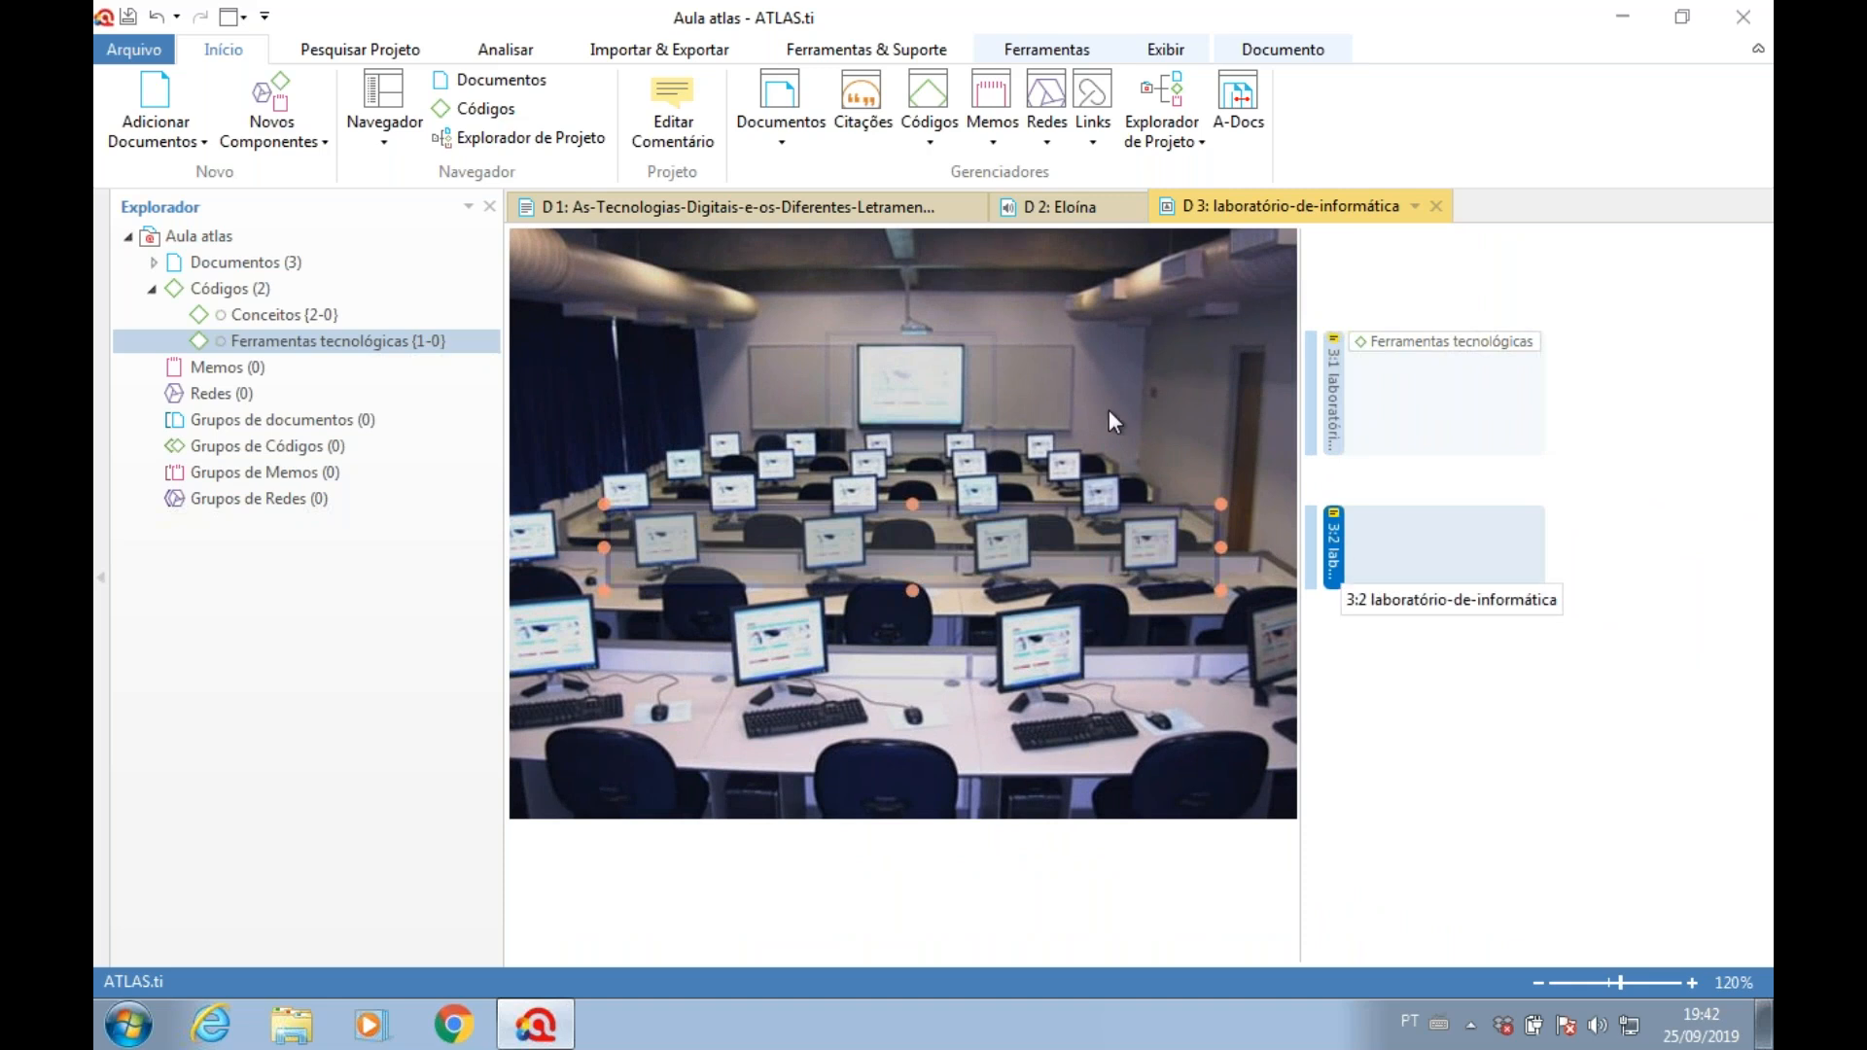
pyautogui.click(283, 342)
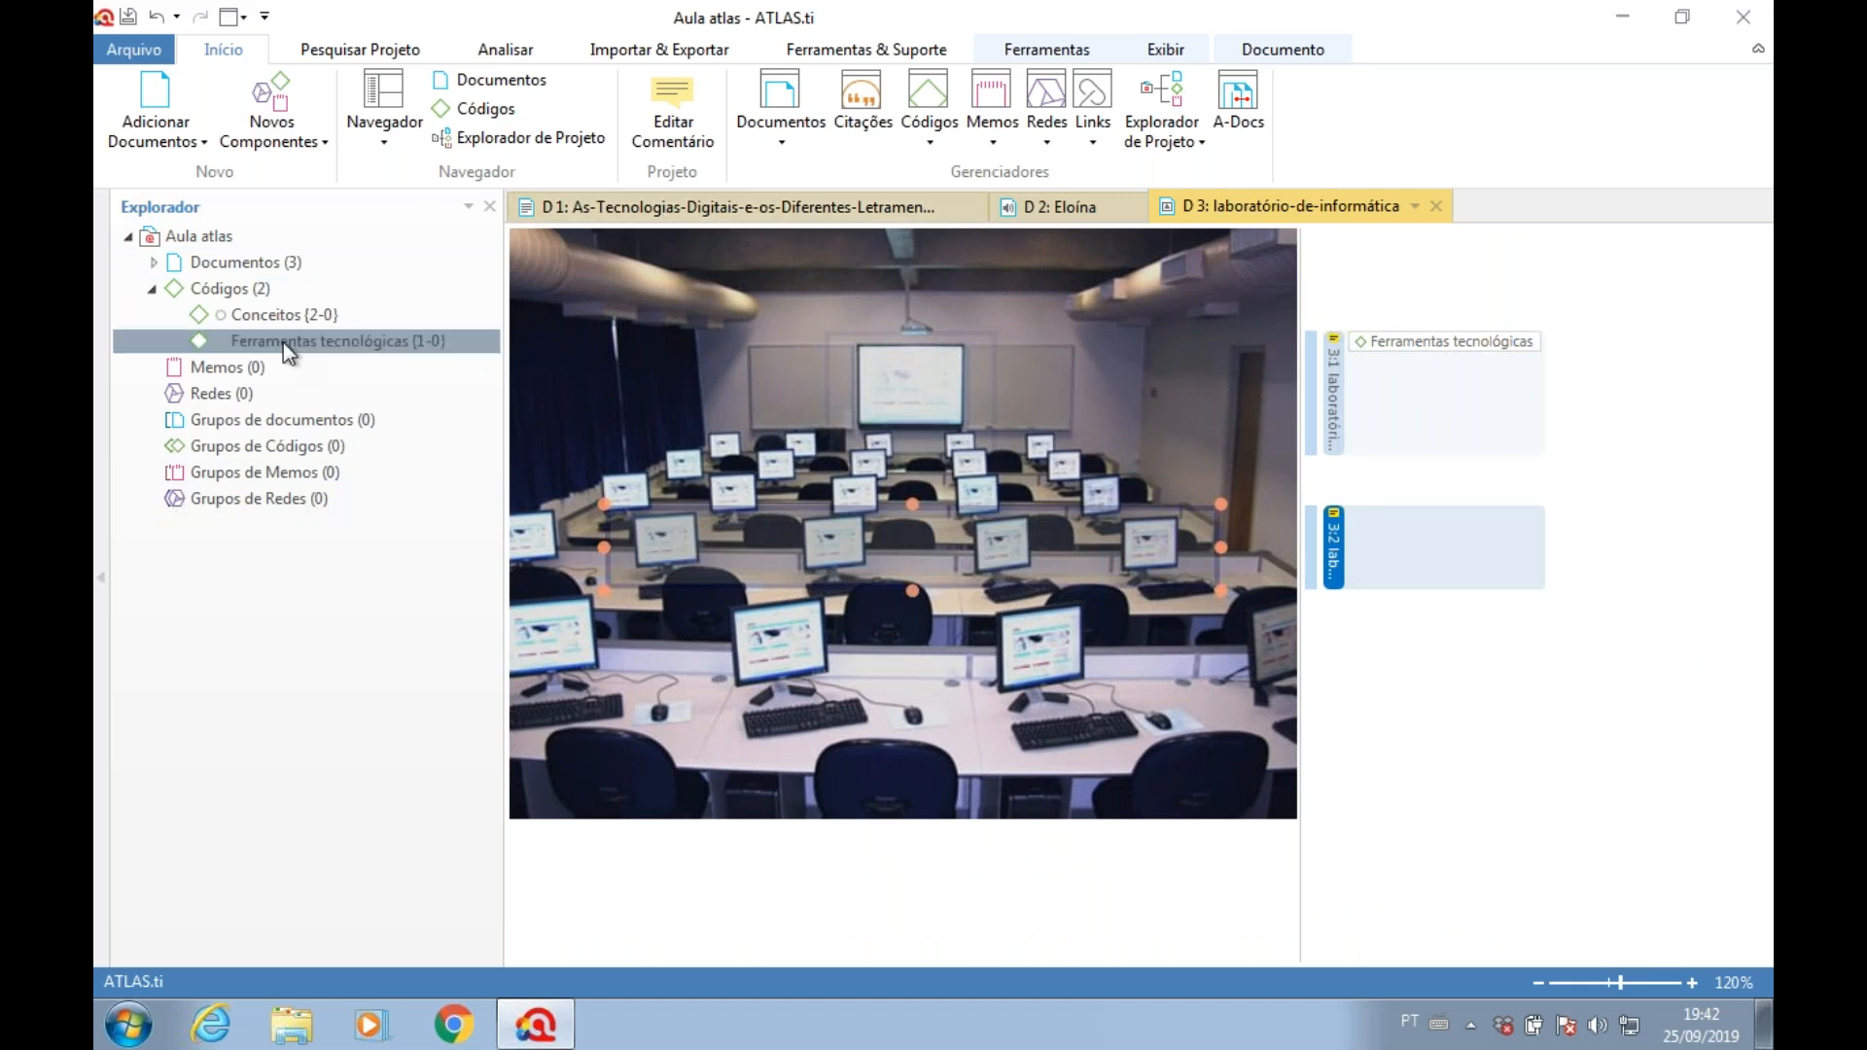
pyautogui.moveTo(282, 343); pyautogui.dragTo(558, 496)
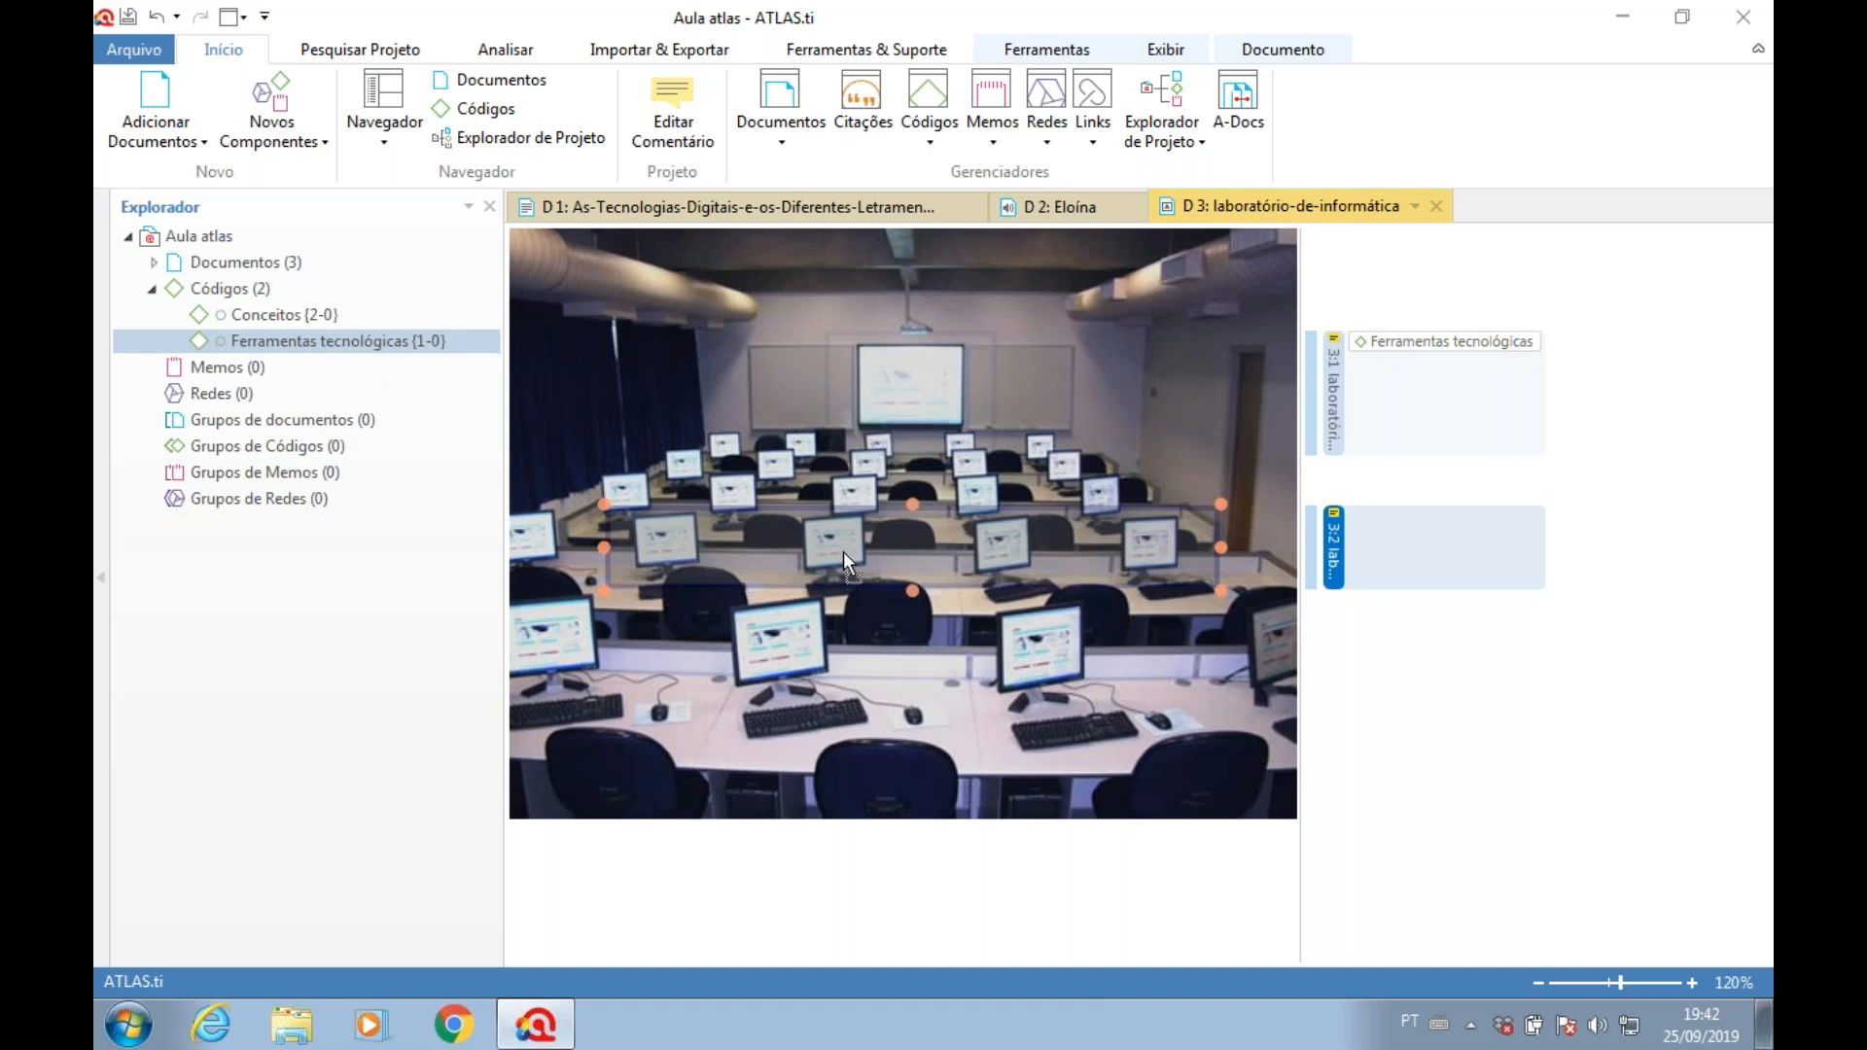
pyautogui.moveTo(918, 545); pyautogui.dragTo(918, 547)
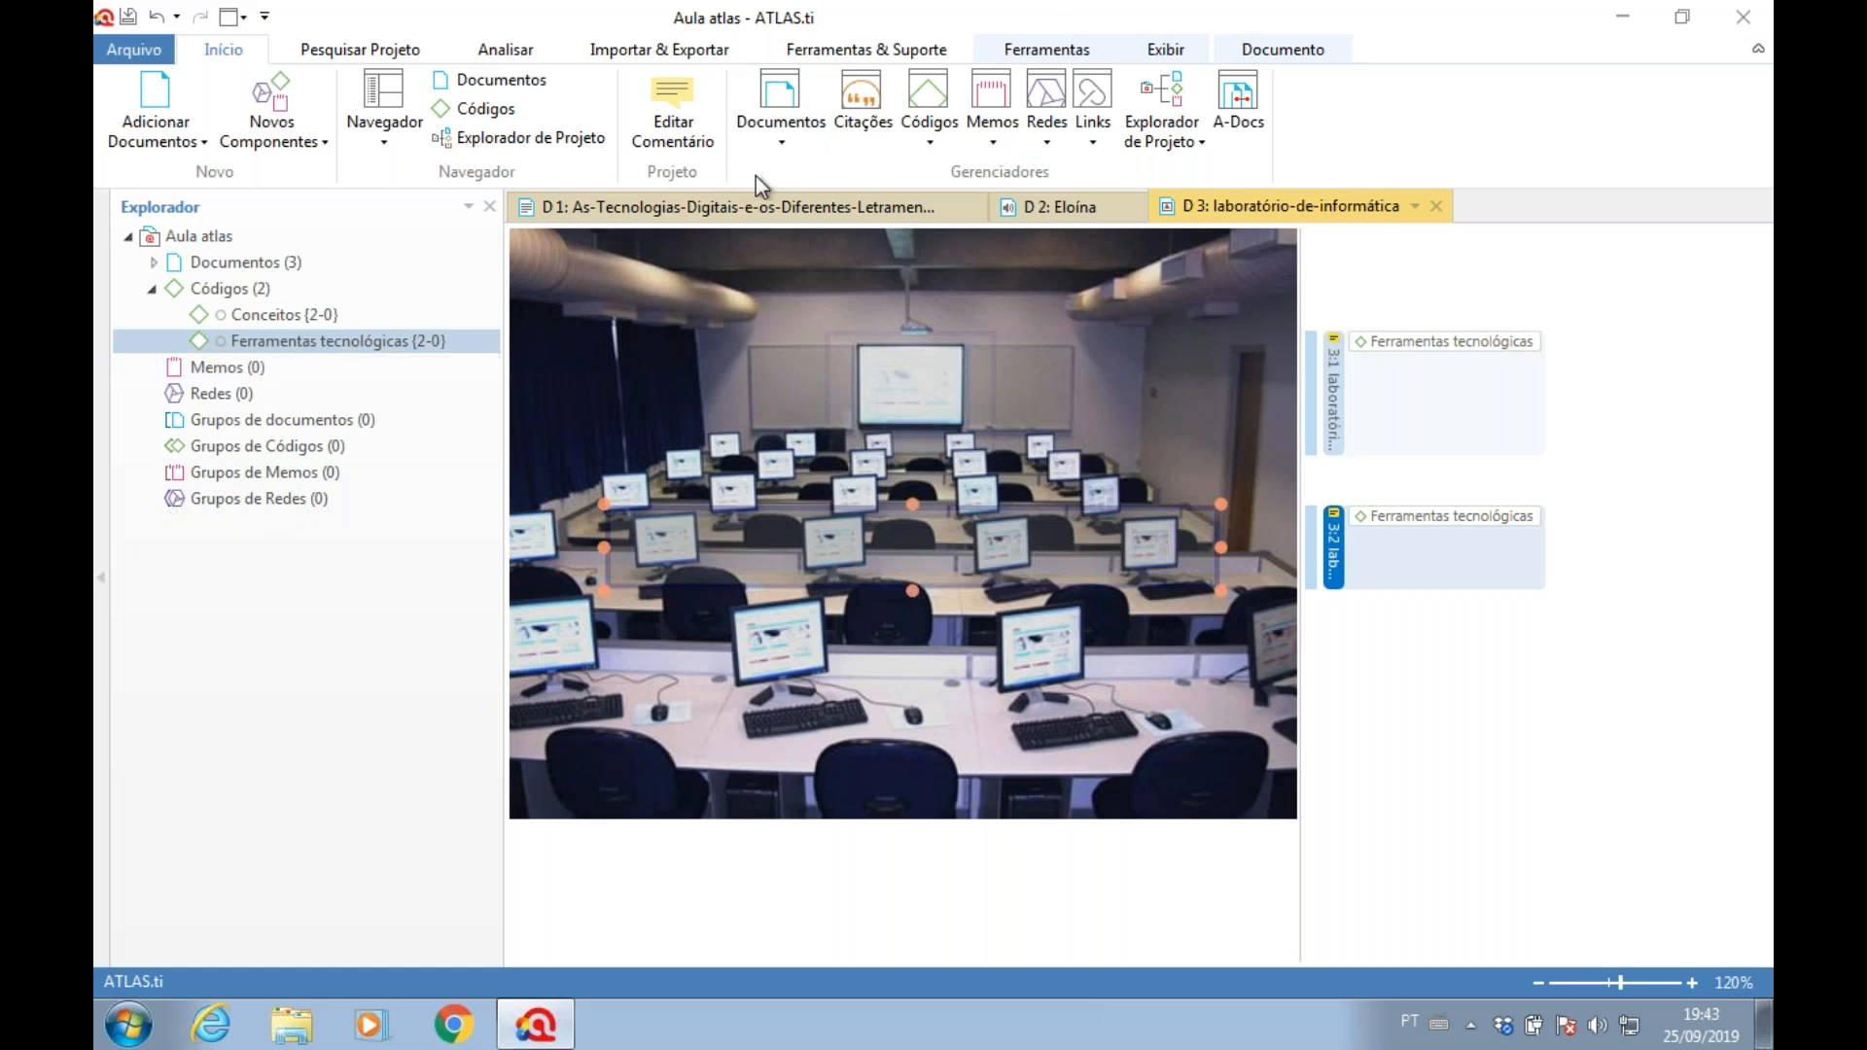
# - Link the Ferramentas tecnológicas code to the first quotation in the D 2 audio document
pyautogui.click(1070, 207)
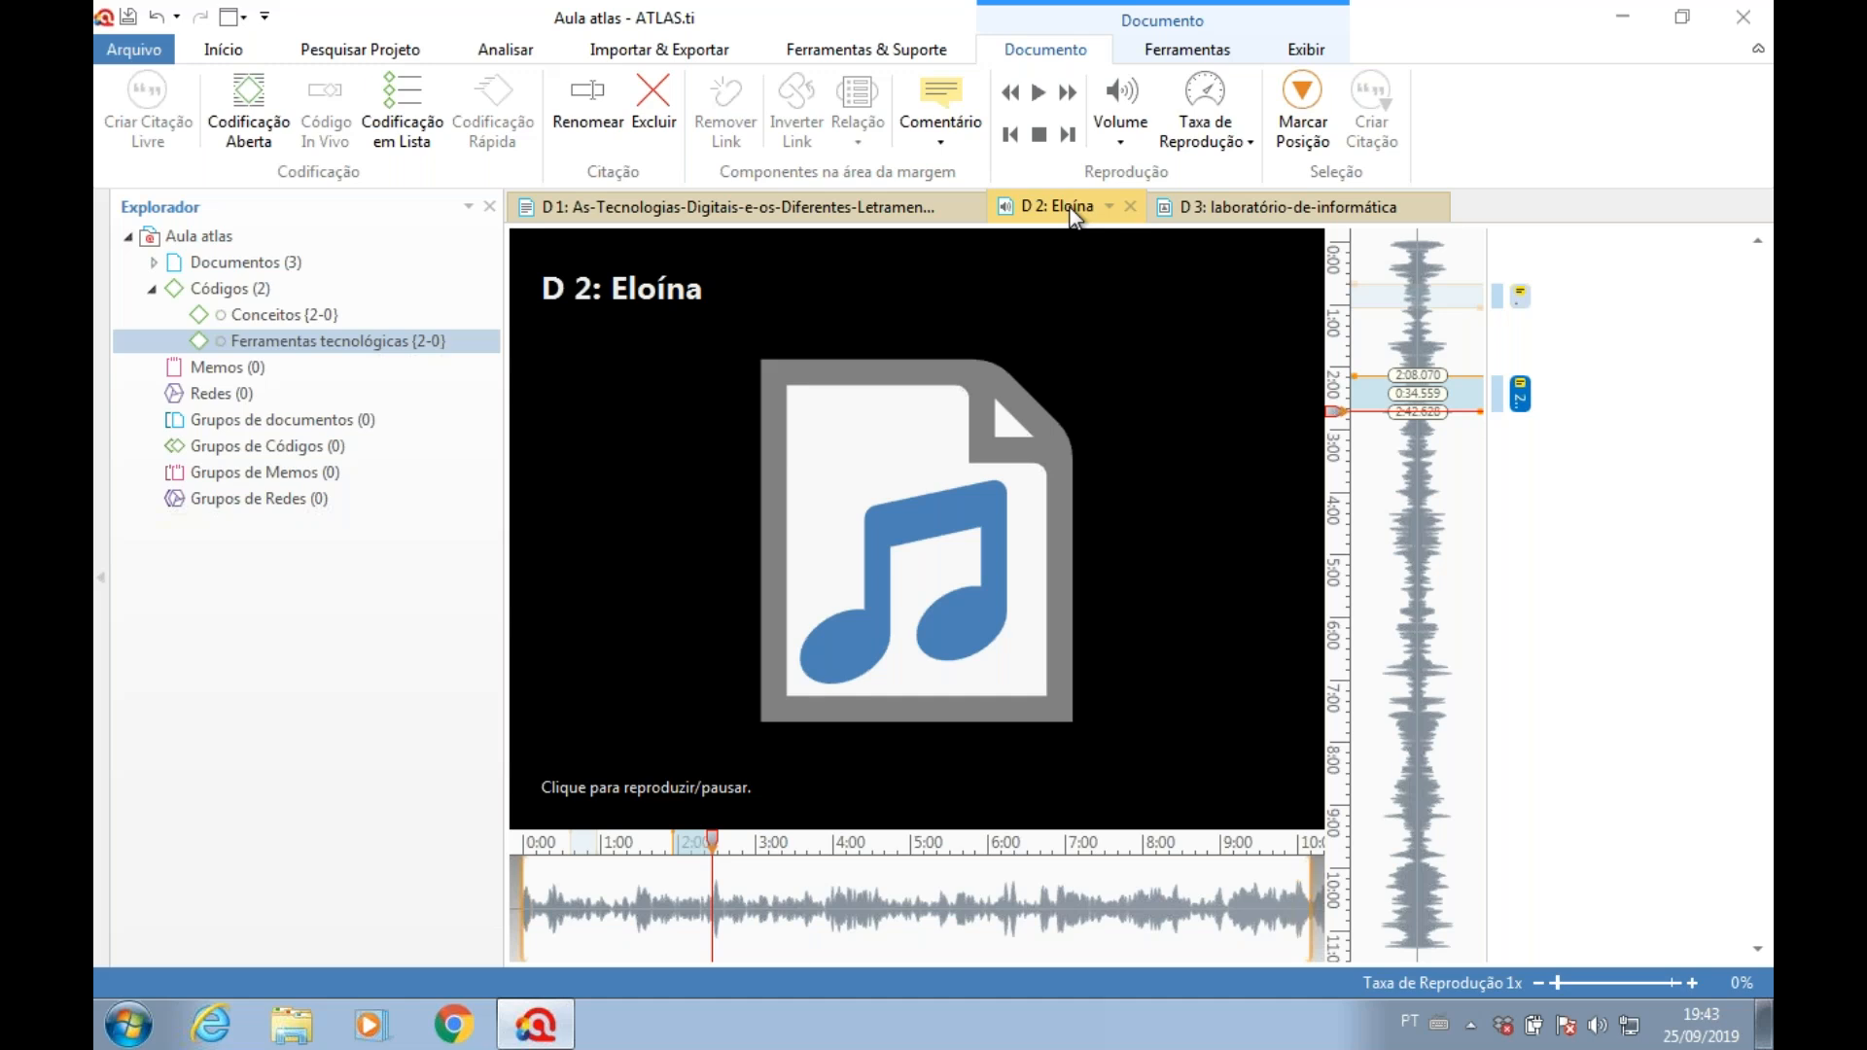
pyautogui.click(1521, 297)
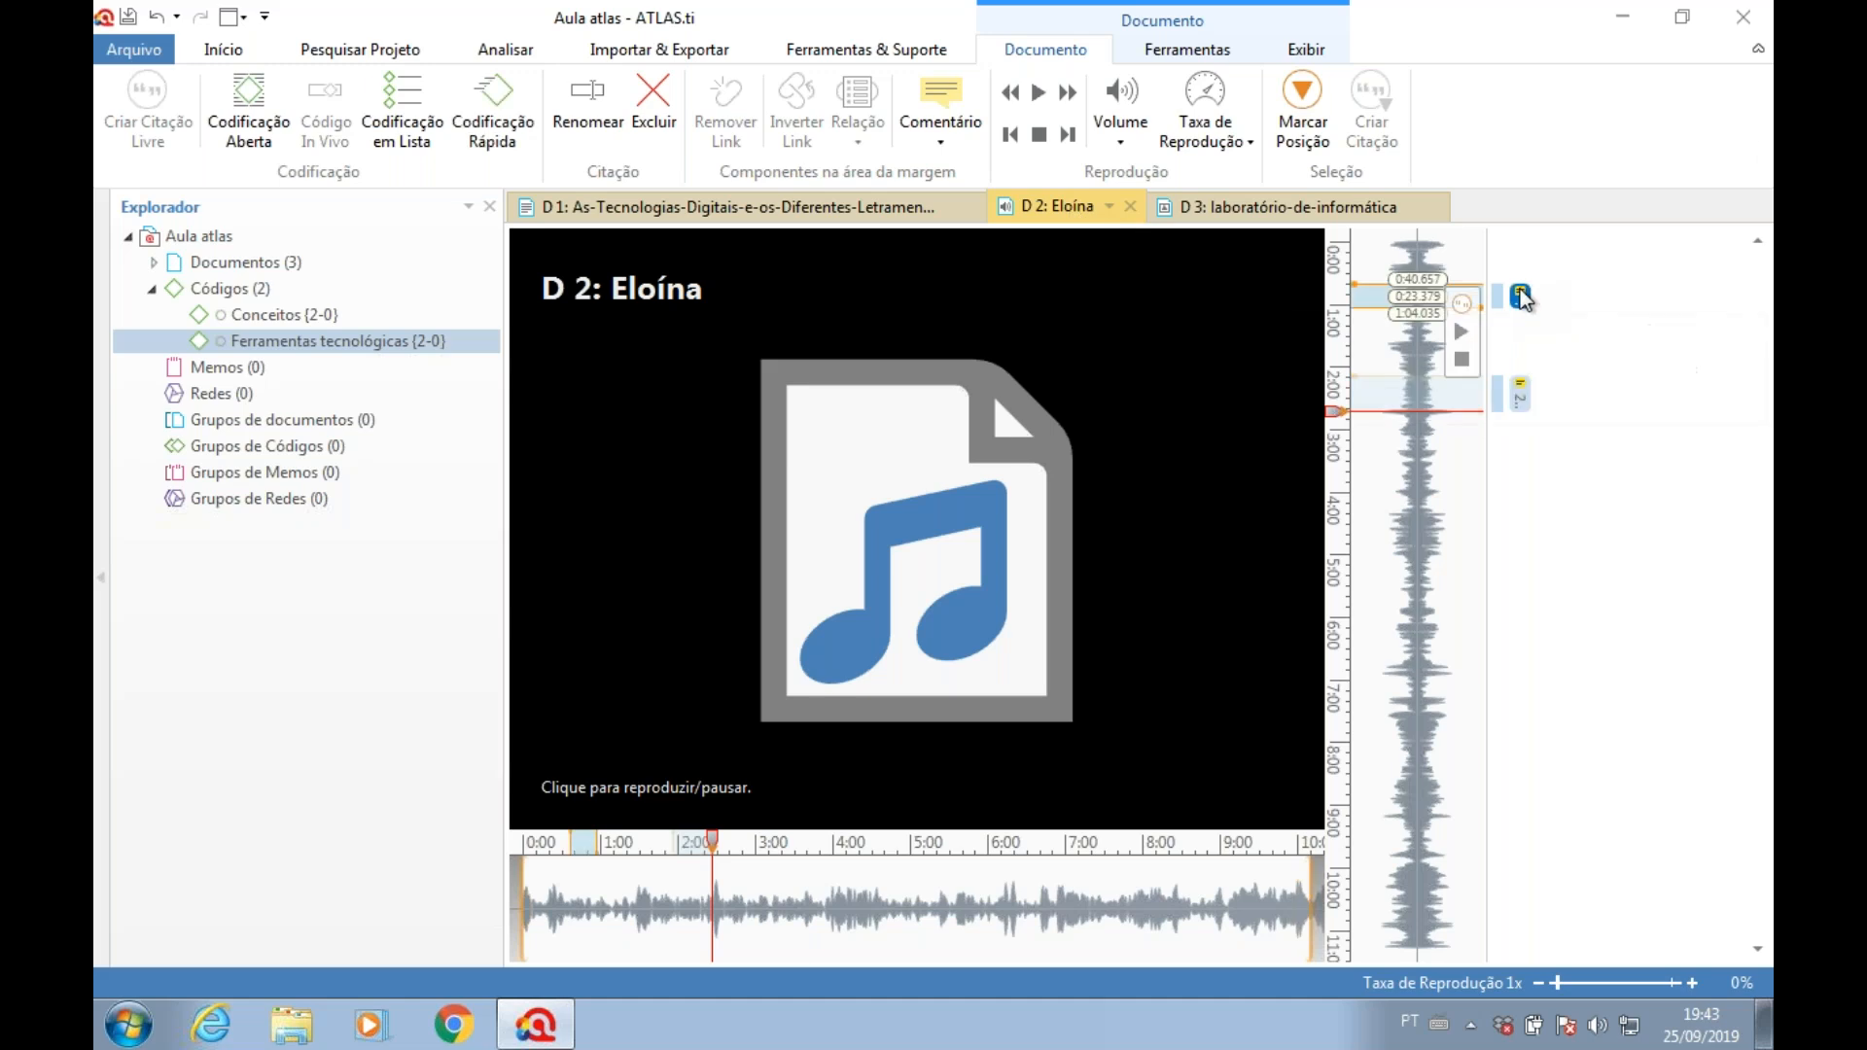
pyautogui.moveTo(1521, 297)
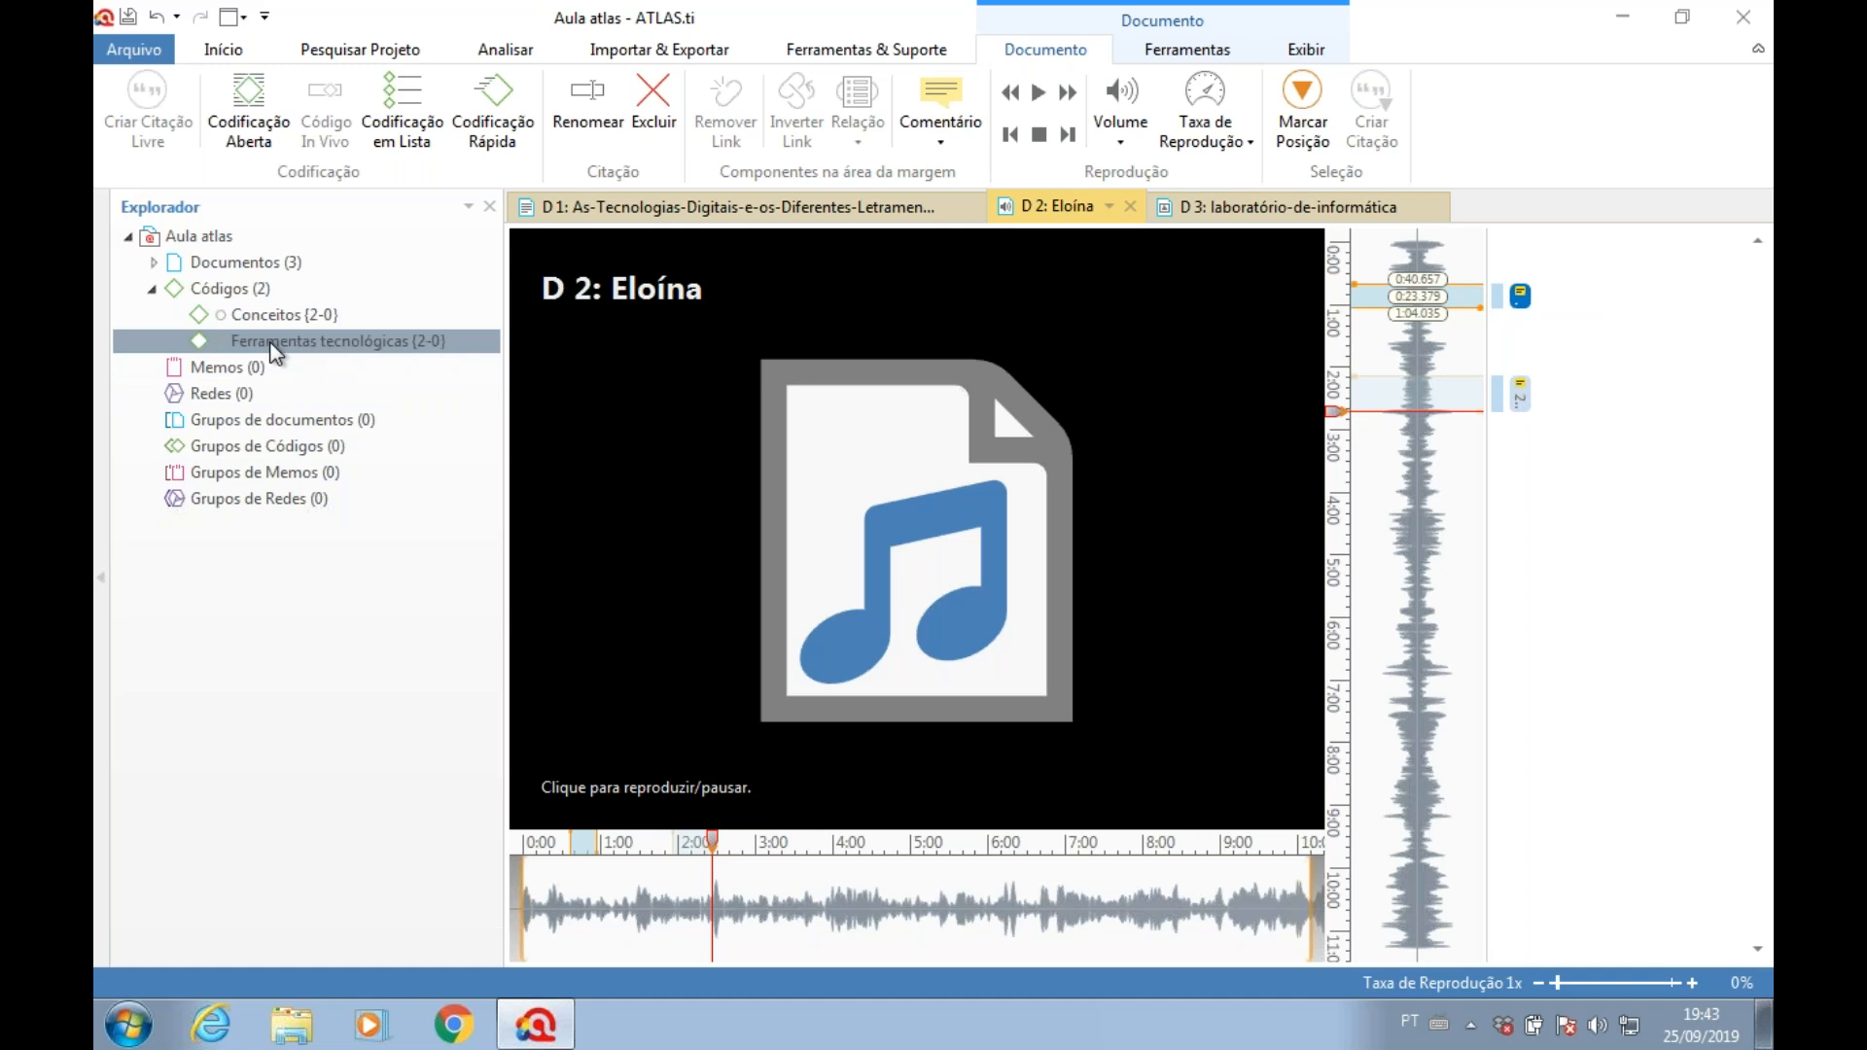
pyautogui.moveTo(276, 351); pyautogui.dragTo(1465, 298)
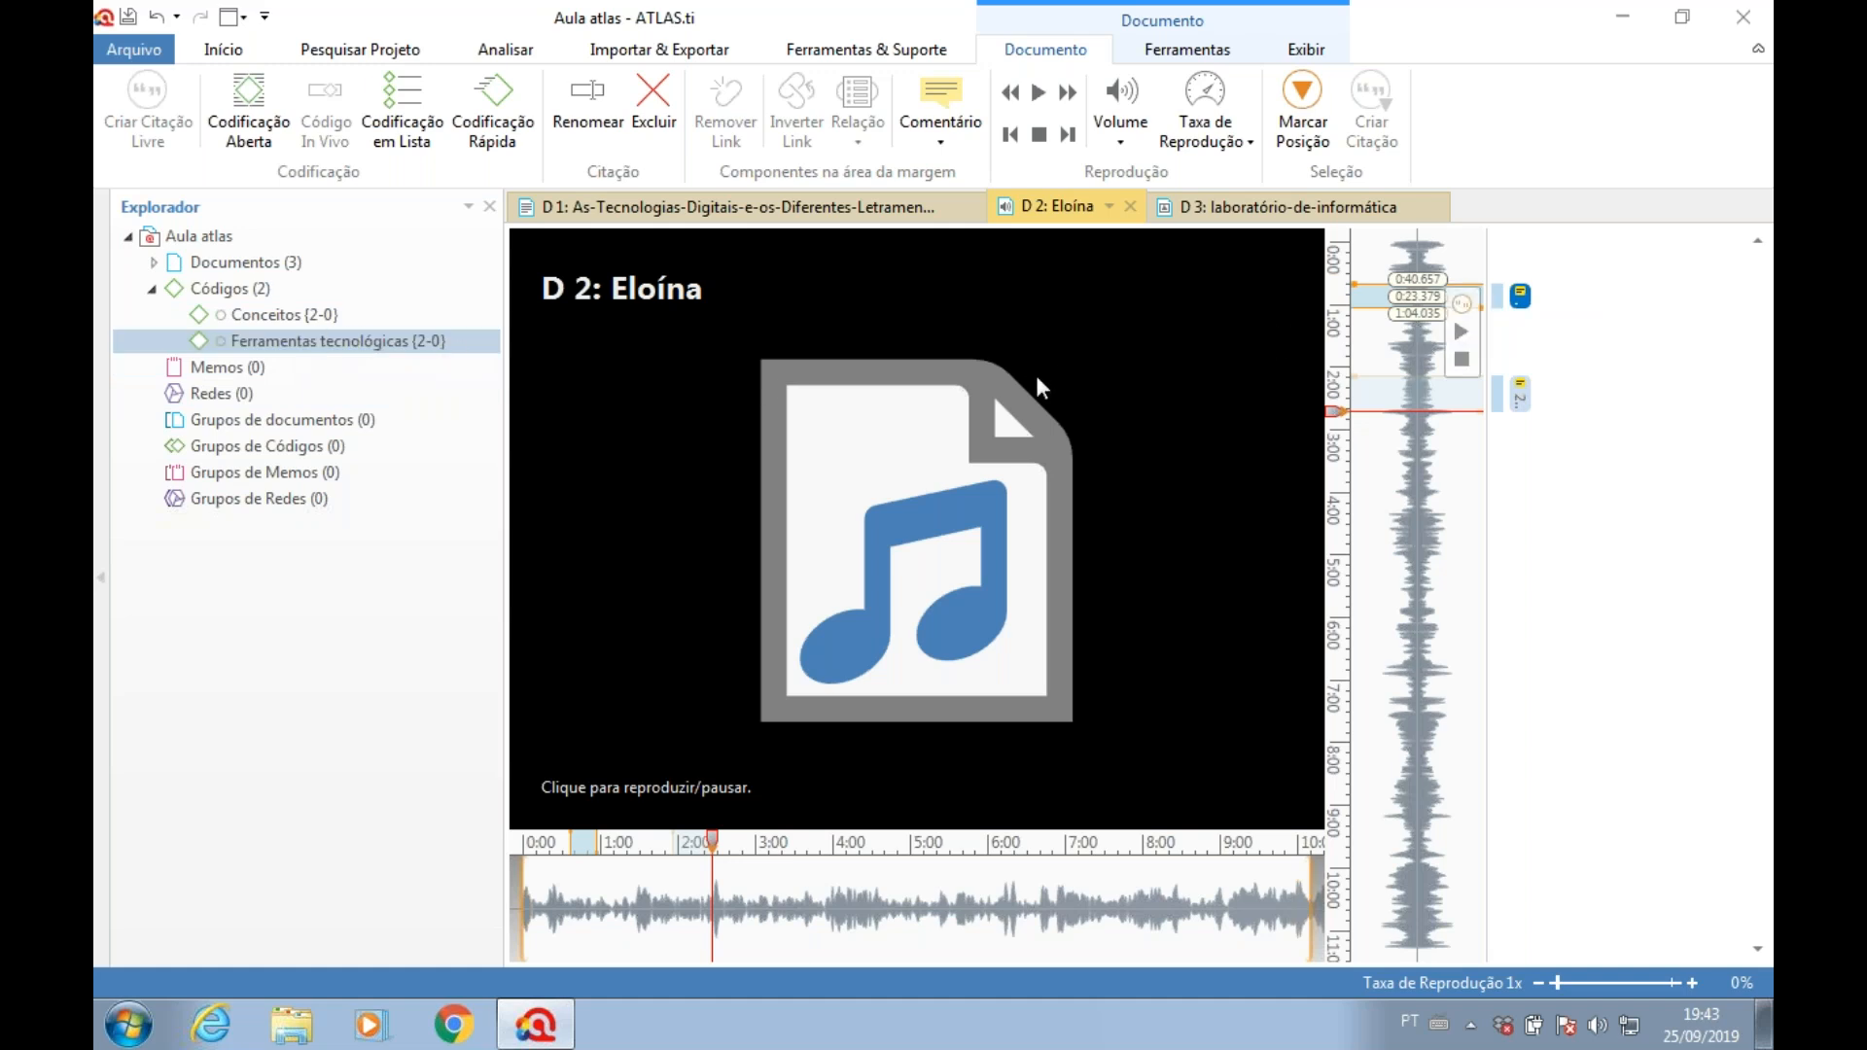
pyautogui.moveTo(350, 346); pyautogui.dragTo(1520, 298)
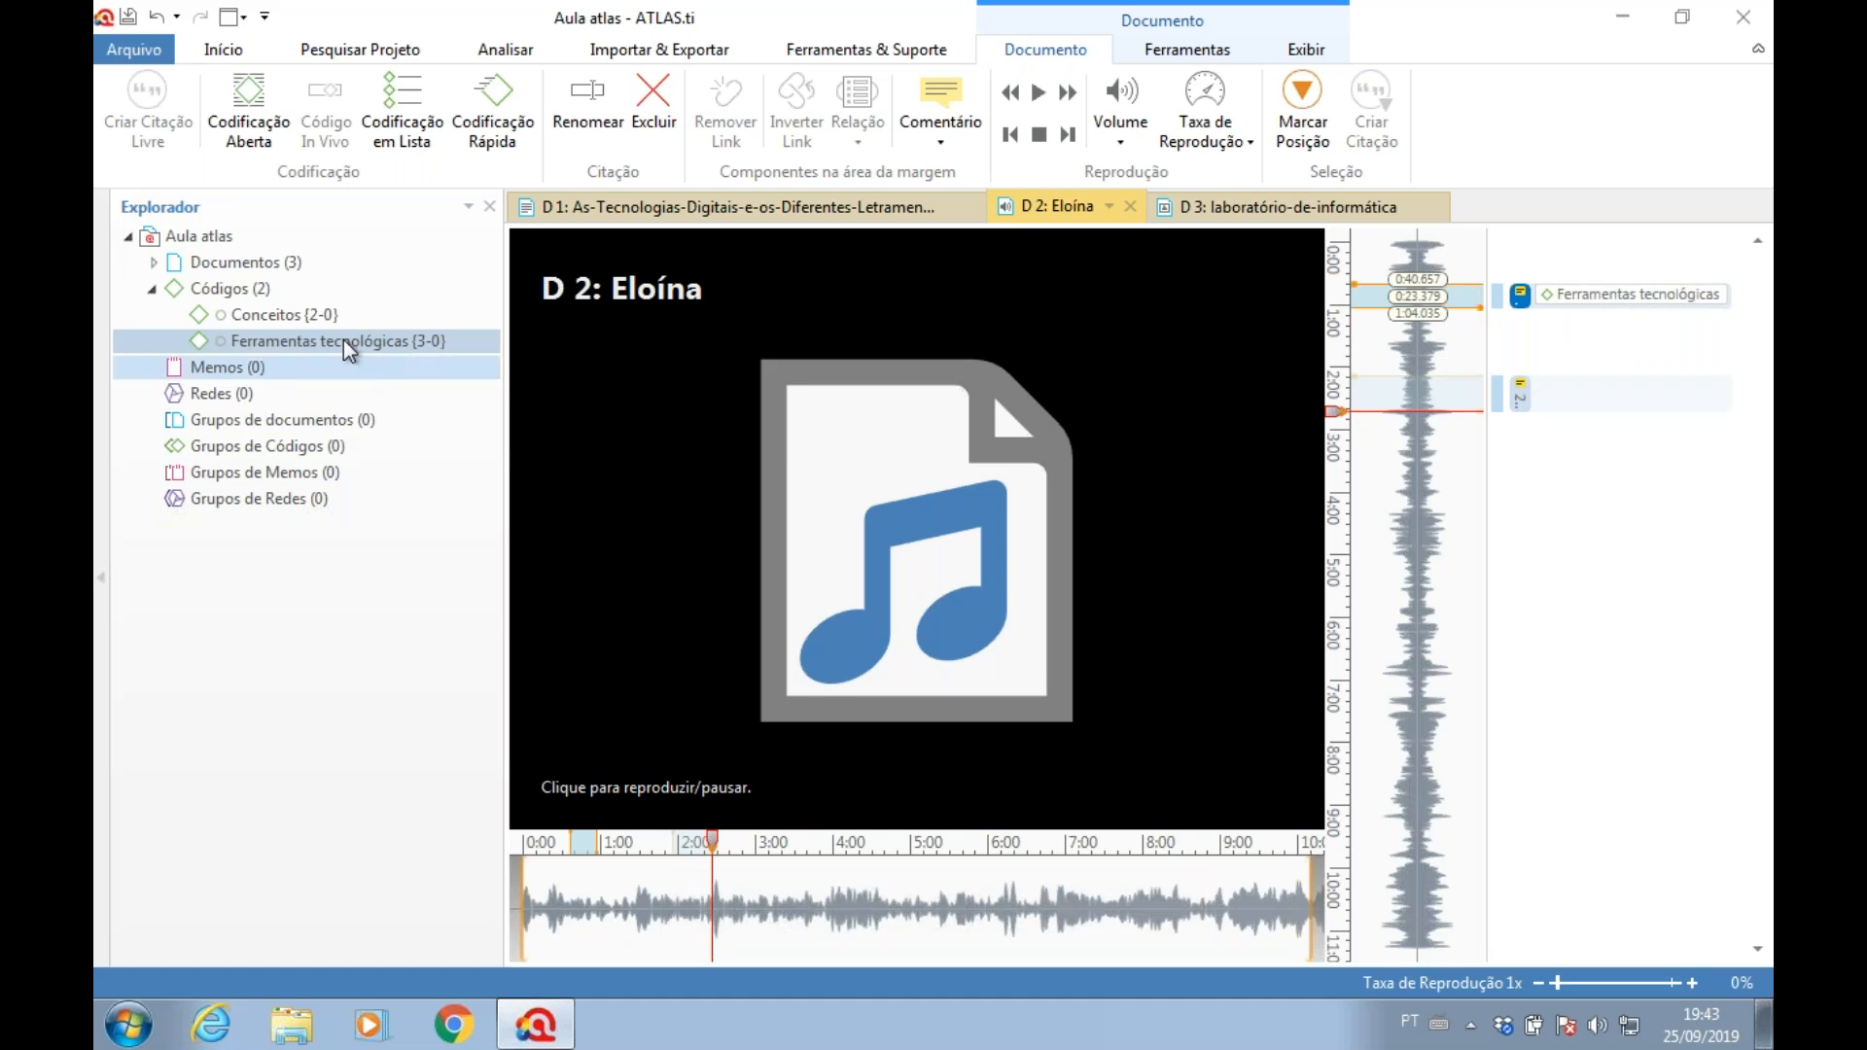
pyautogui.click(313, 346)
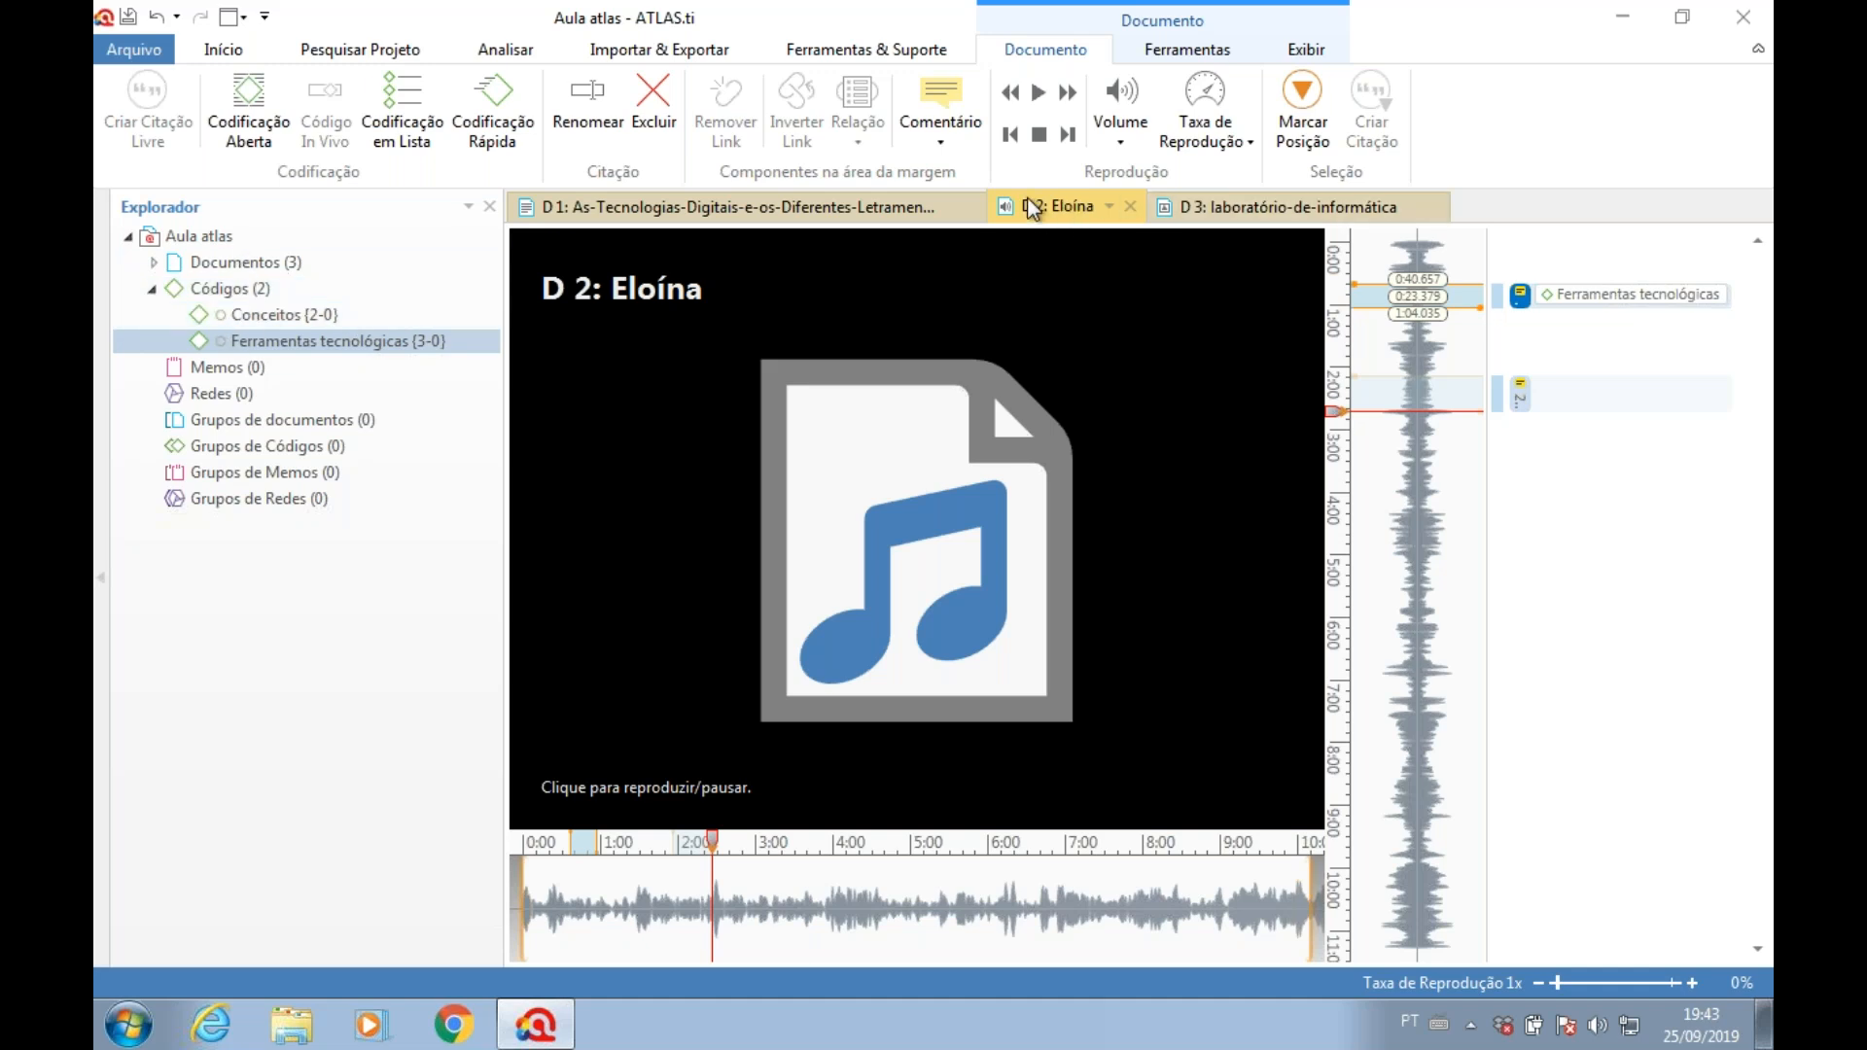
# - Review the text of document D 1 around quotations 1:3, 1:4 and 1:5 to decide which code they need
pyautogui.click(776, 207)
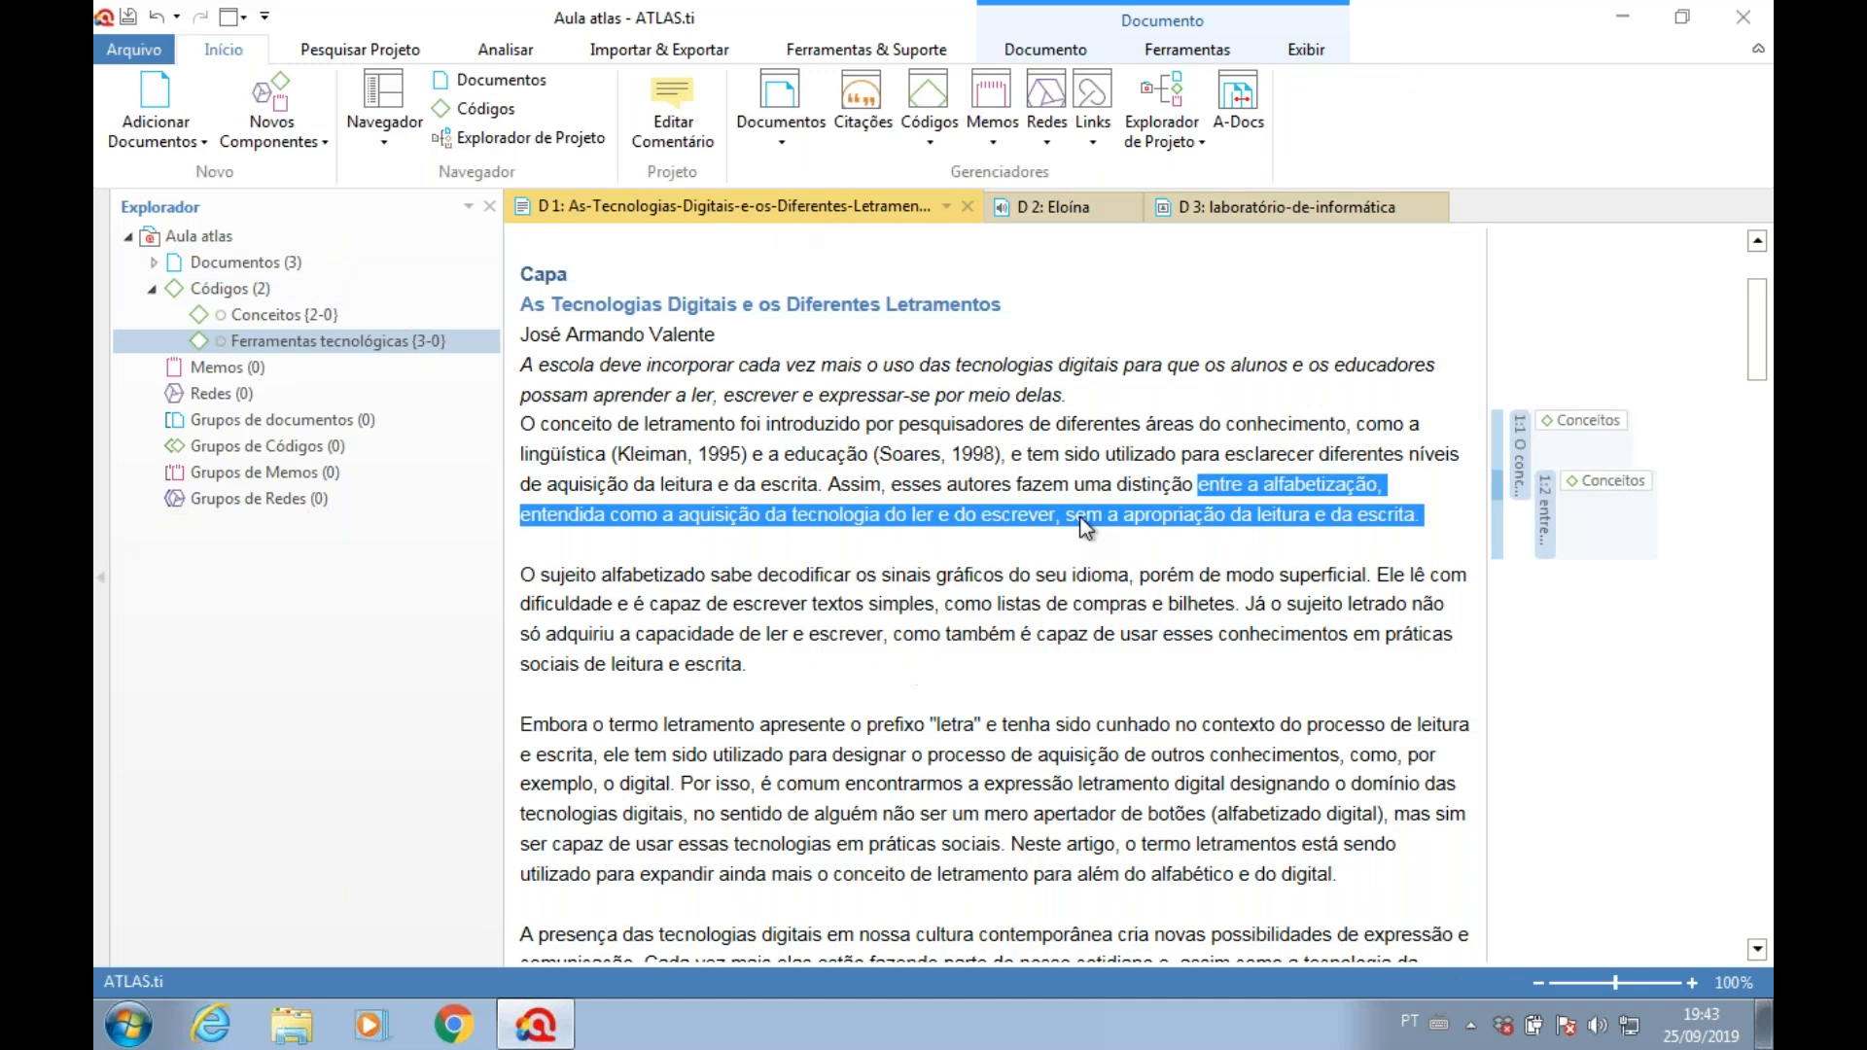
pyautogui.scroll(-3, 1081, 517)
pyautogui.scroll(-5, 1081, 518)
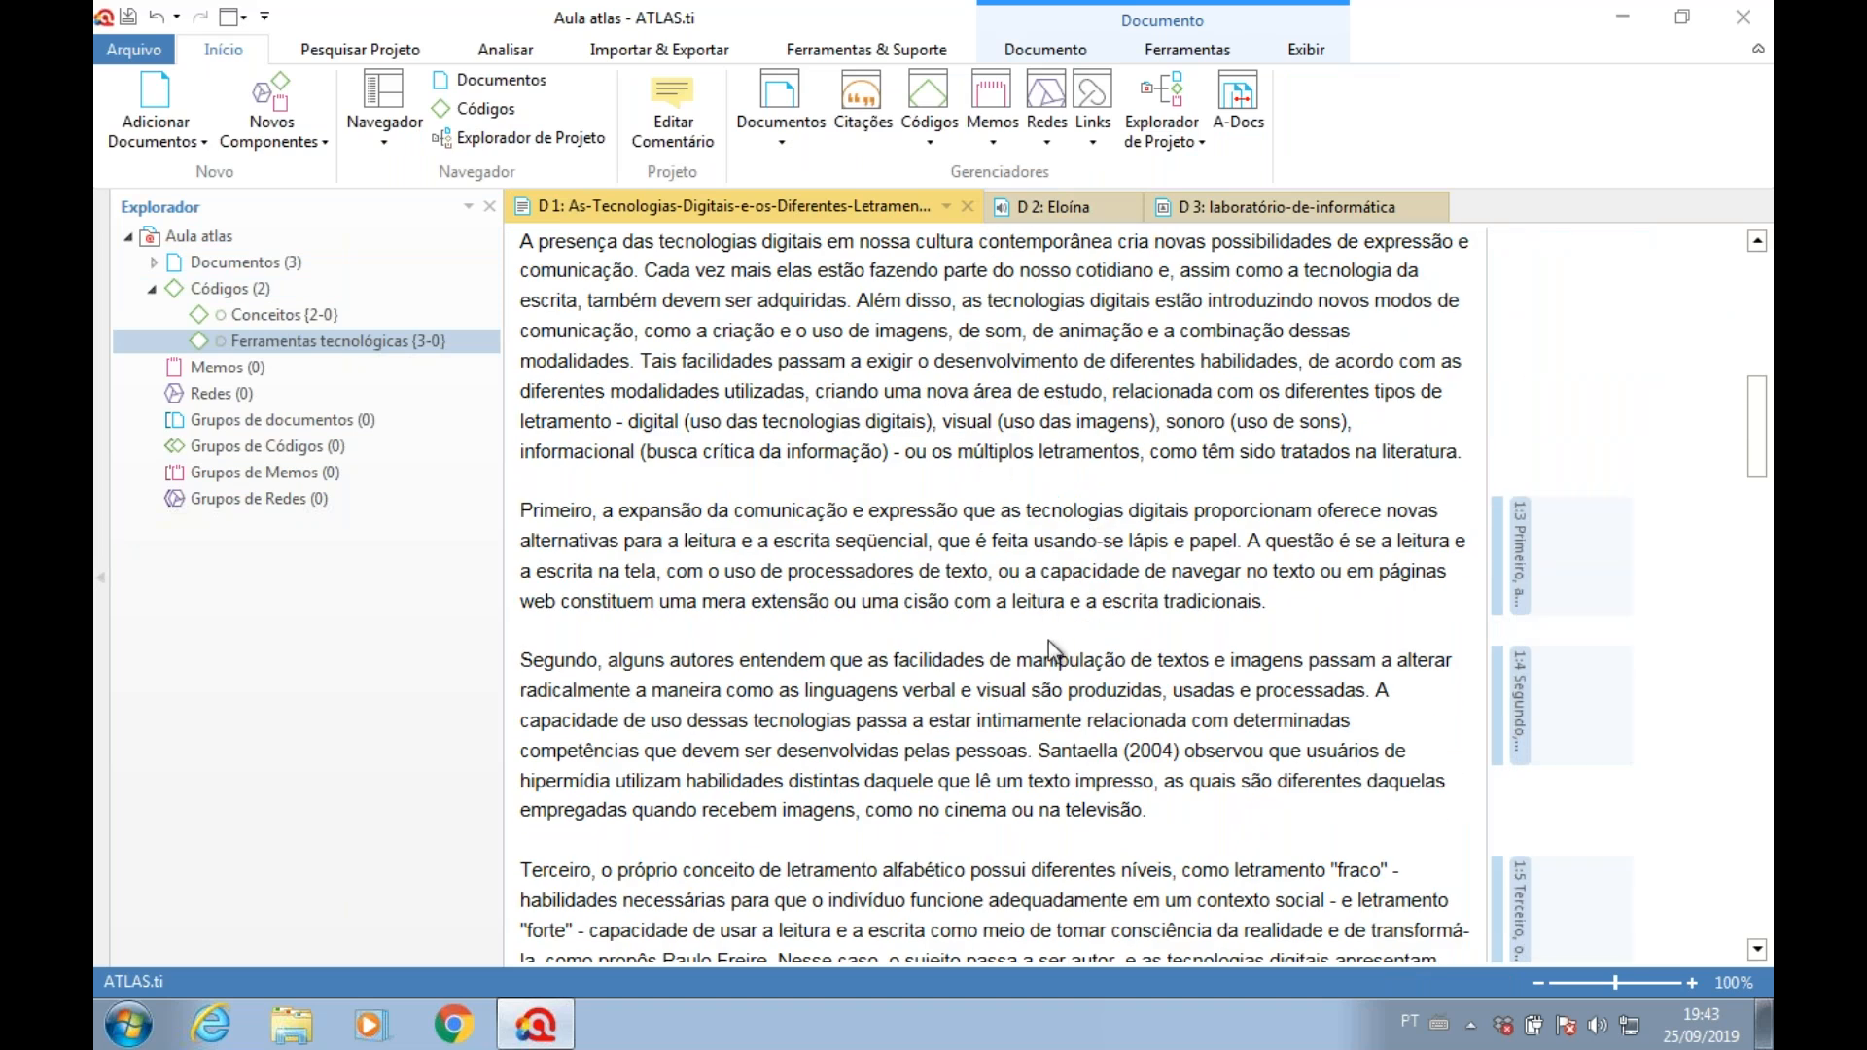
pyautogui.scroll(-3, 1049, 639)
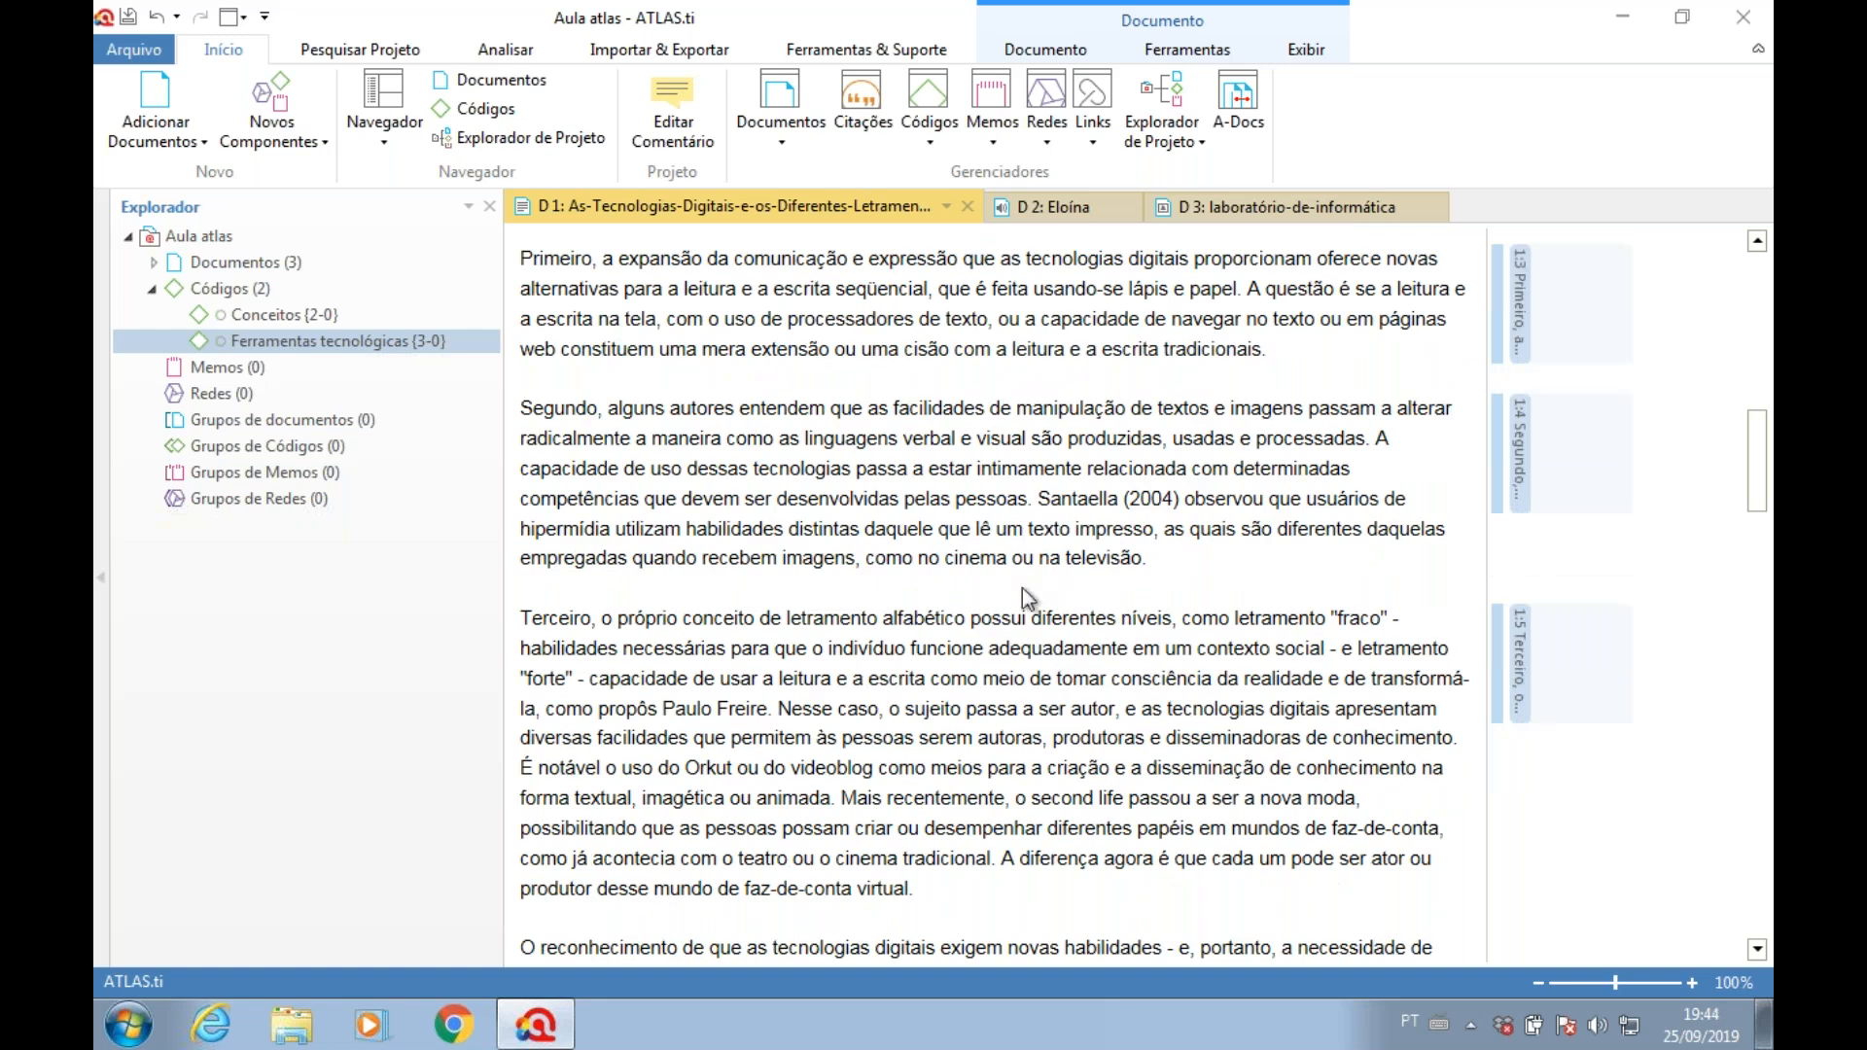
pyautogui.scroll(2, 999, 546)
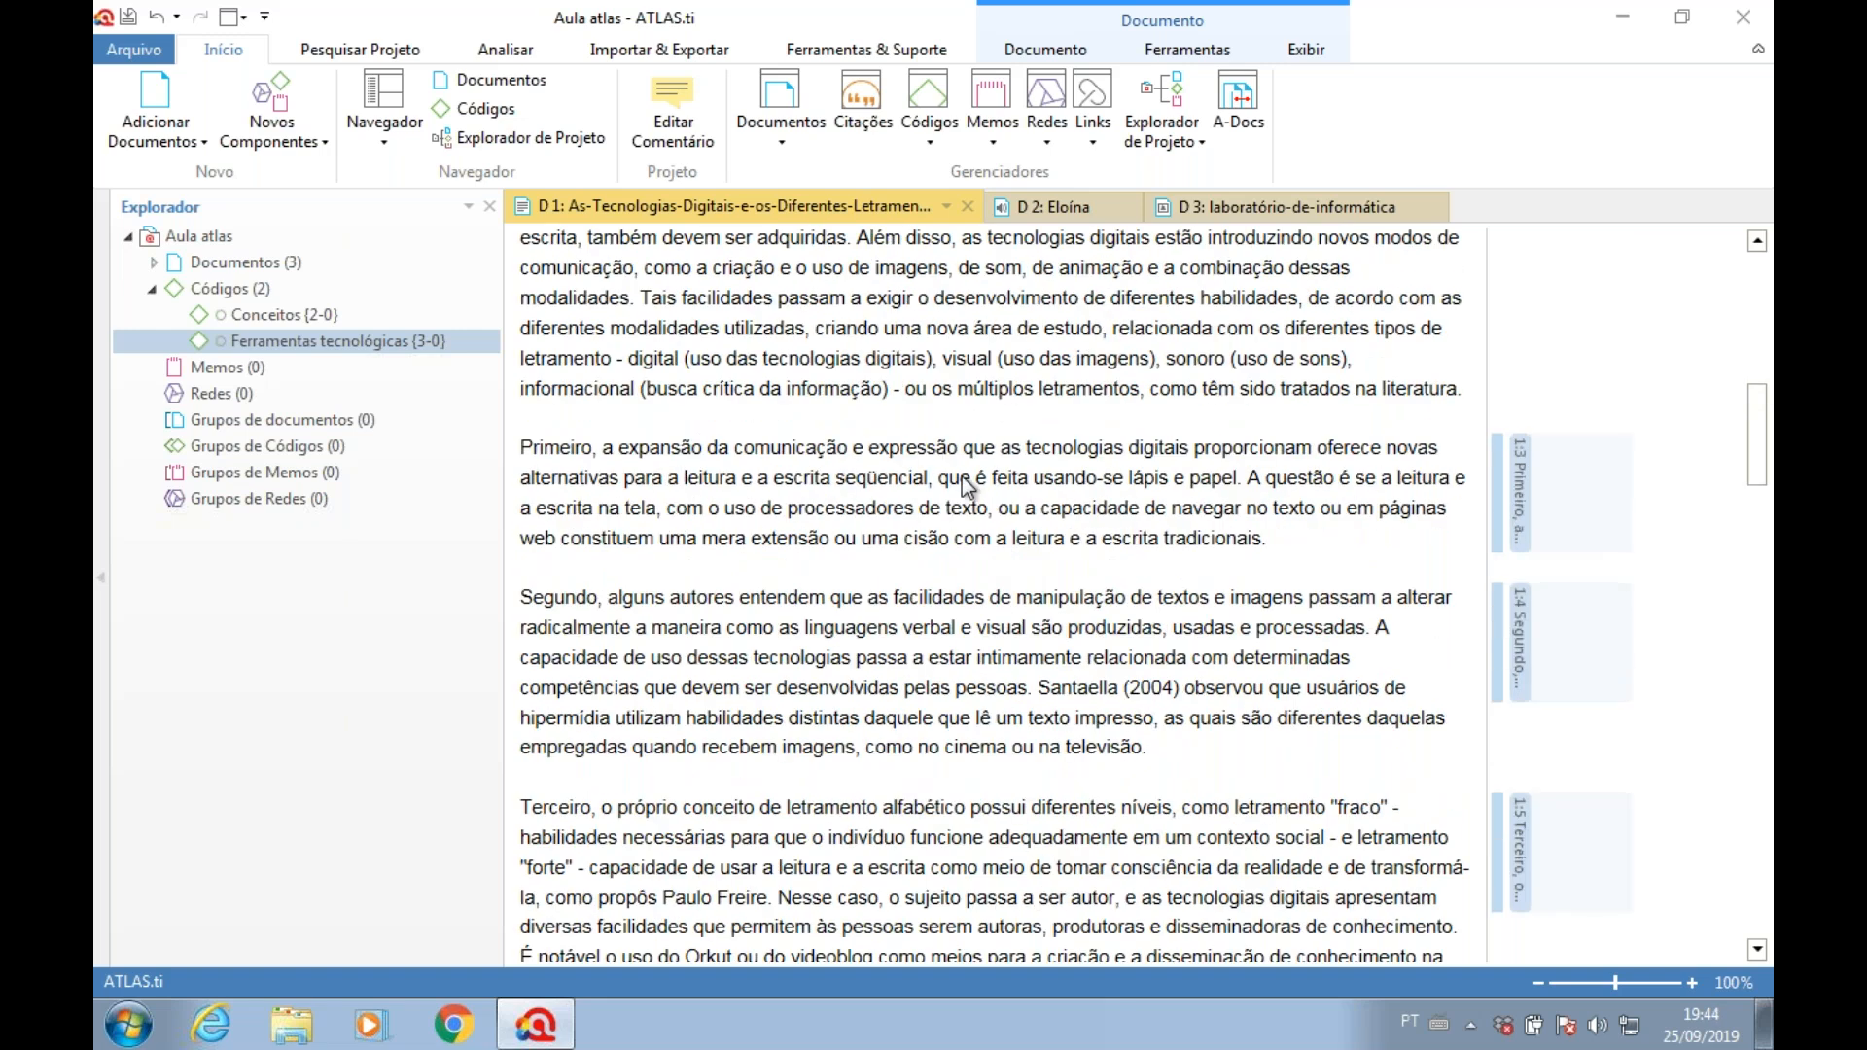
pyautogui.scroll(-3, 959, 472)
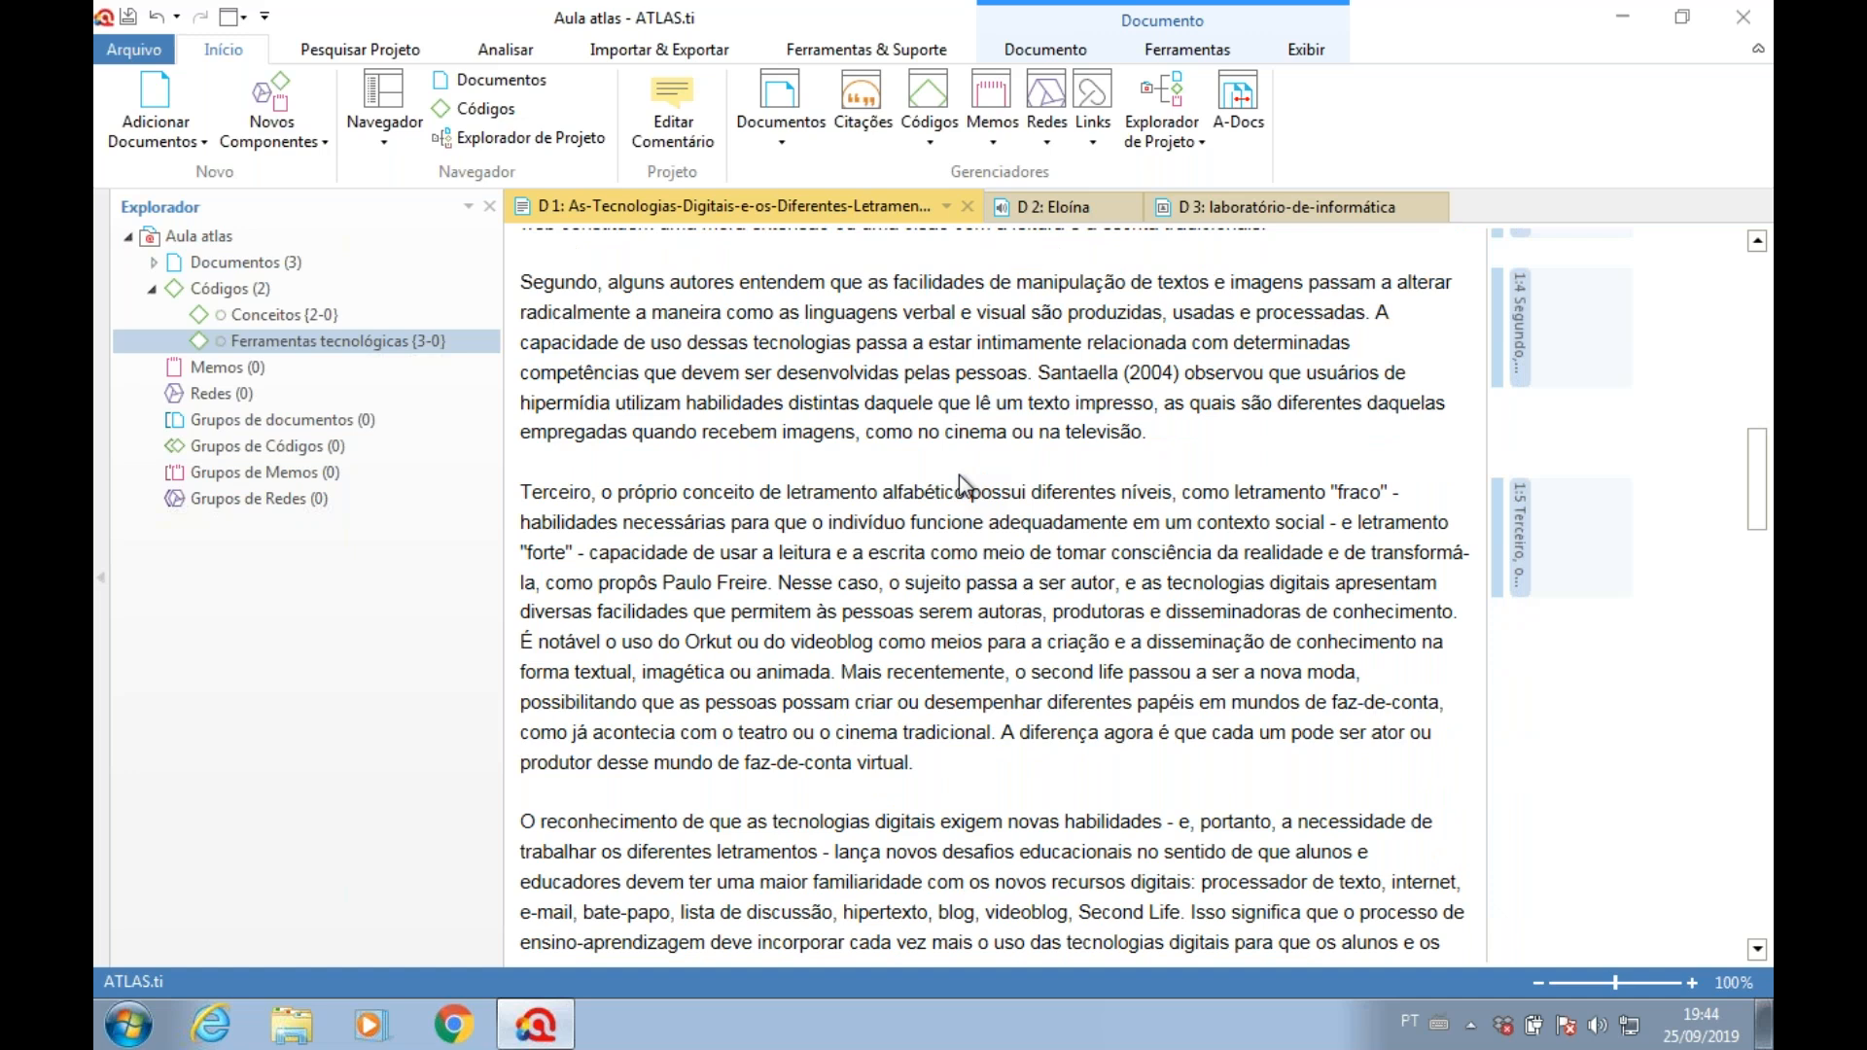
pyautogui.scroll(-1, 969, 459)
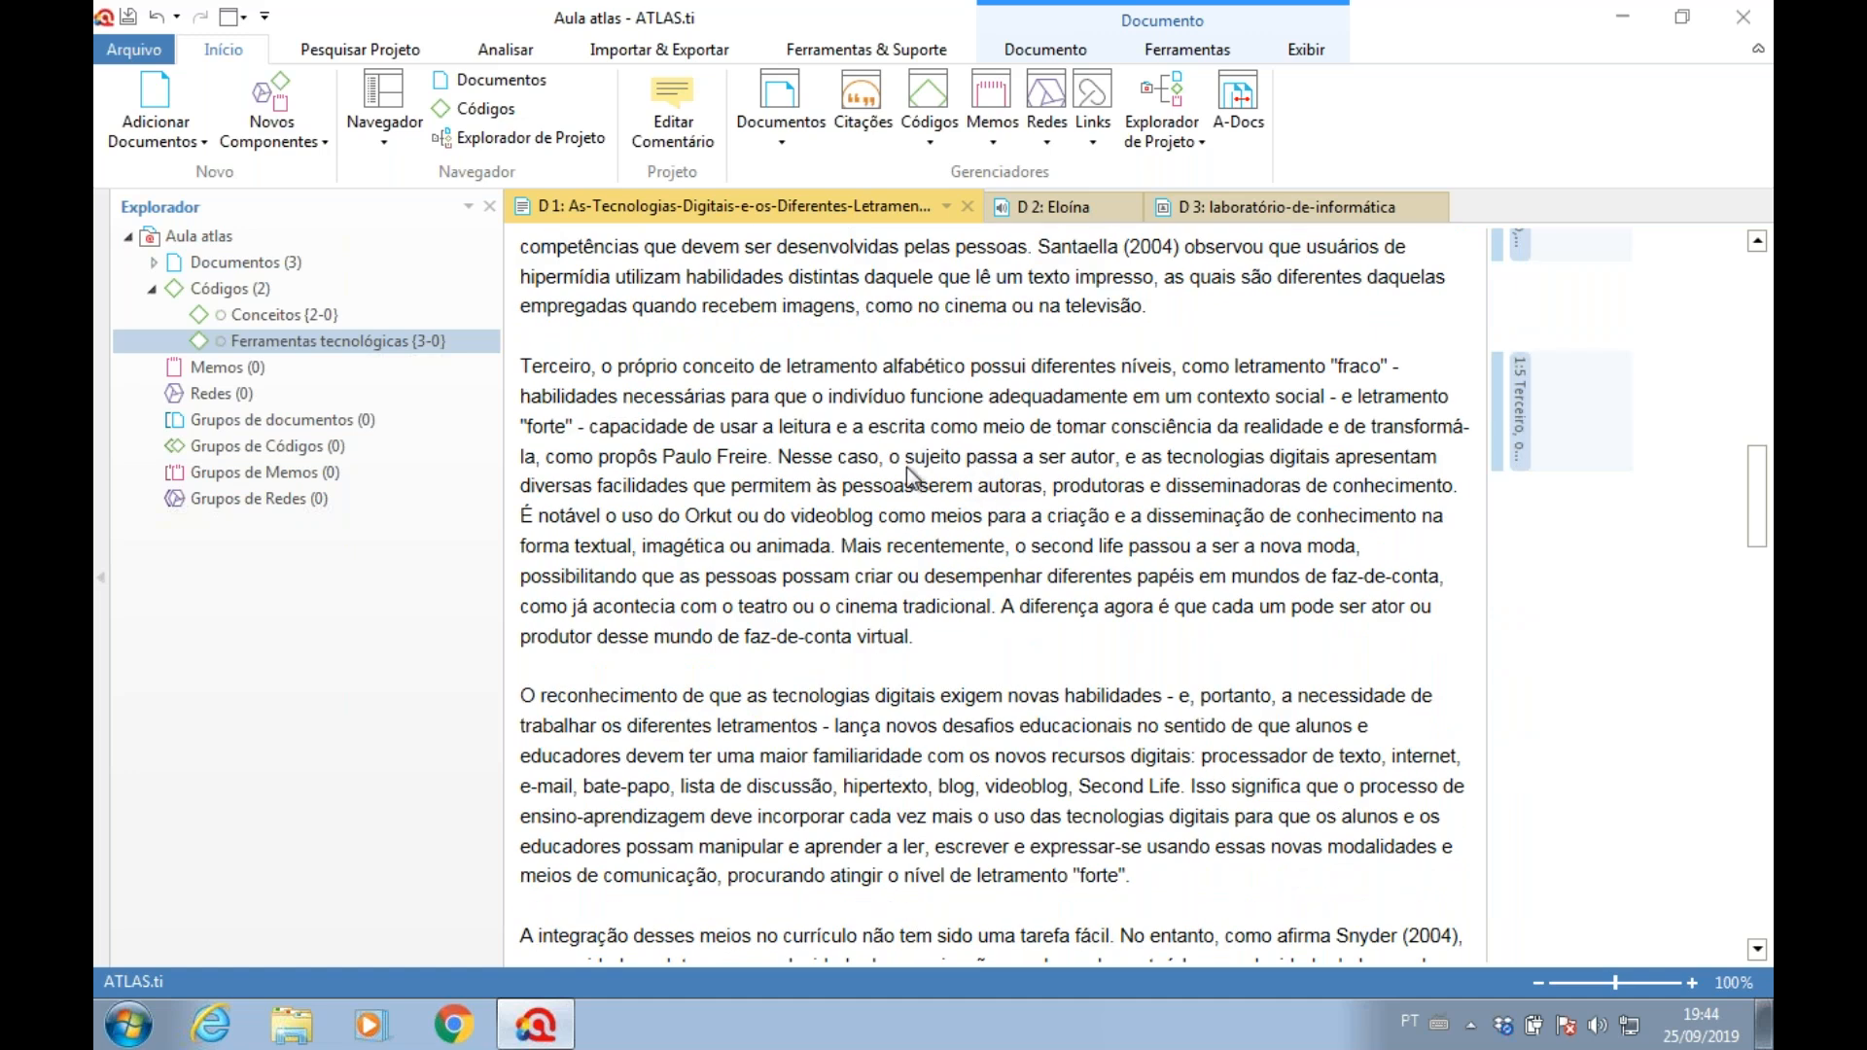
pyautogui.scroll(4, 826, 420)
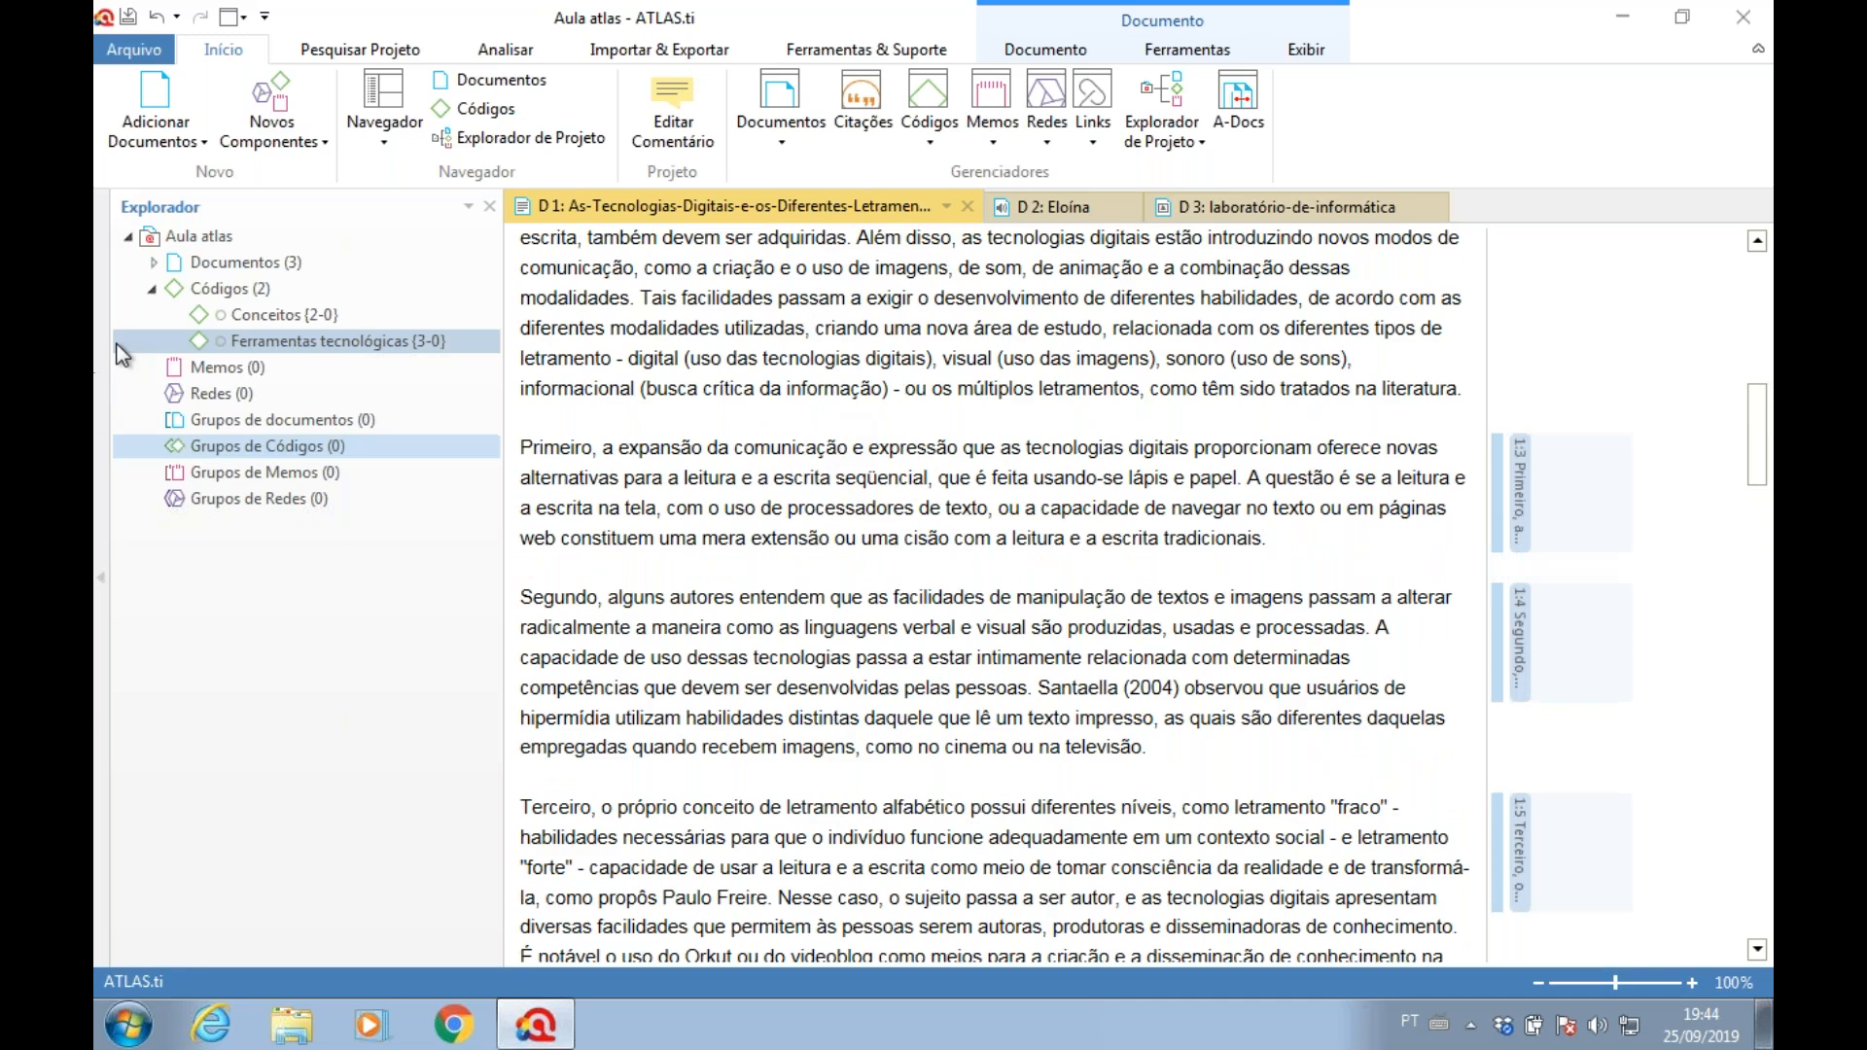
# - Create a free code named "Etapas tecnológicas"
pyautogui.click(264, 113)
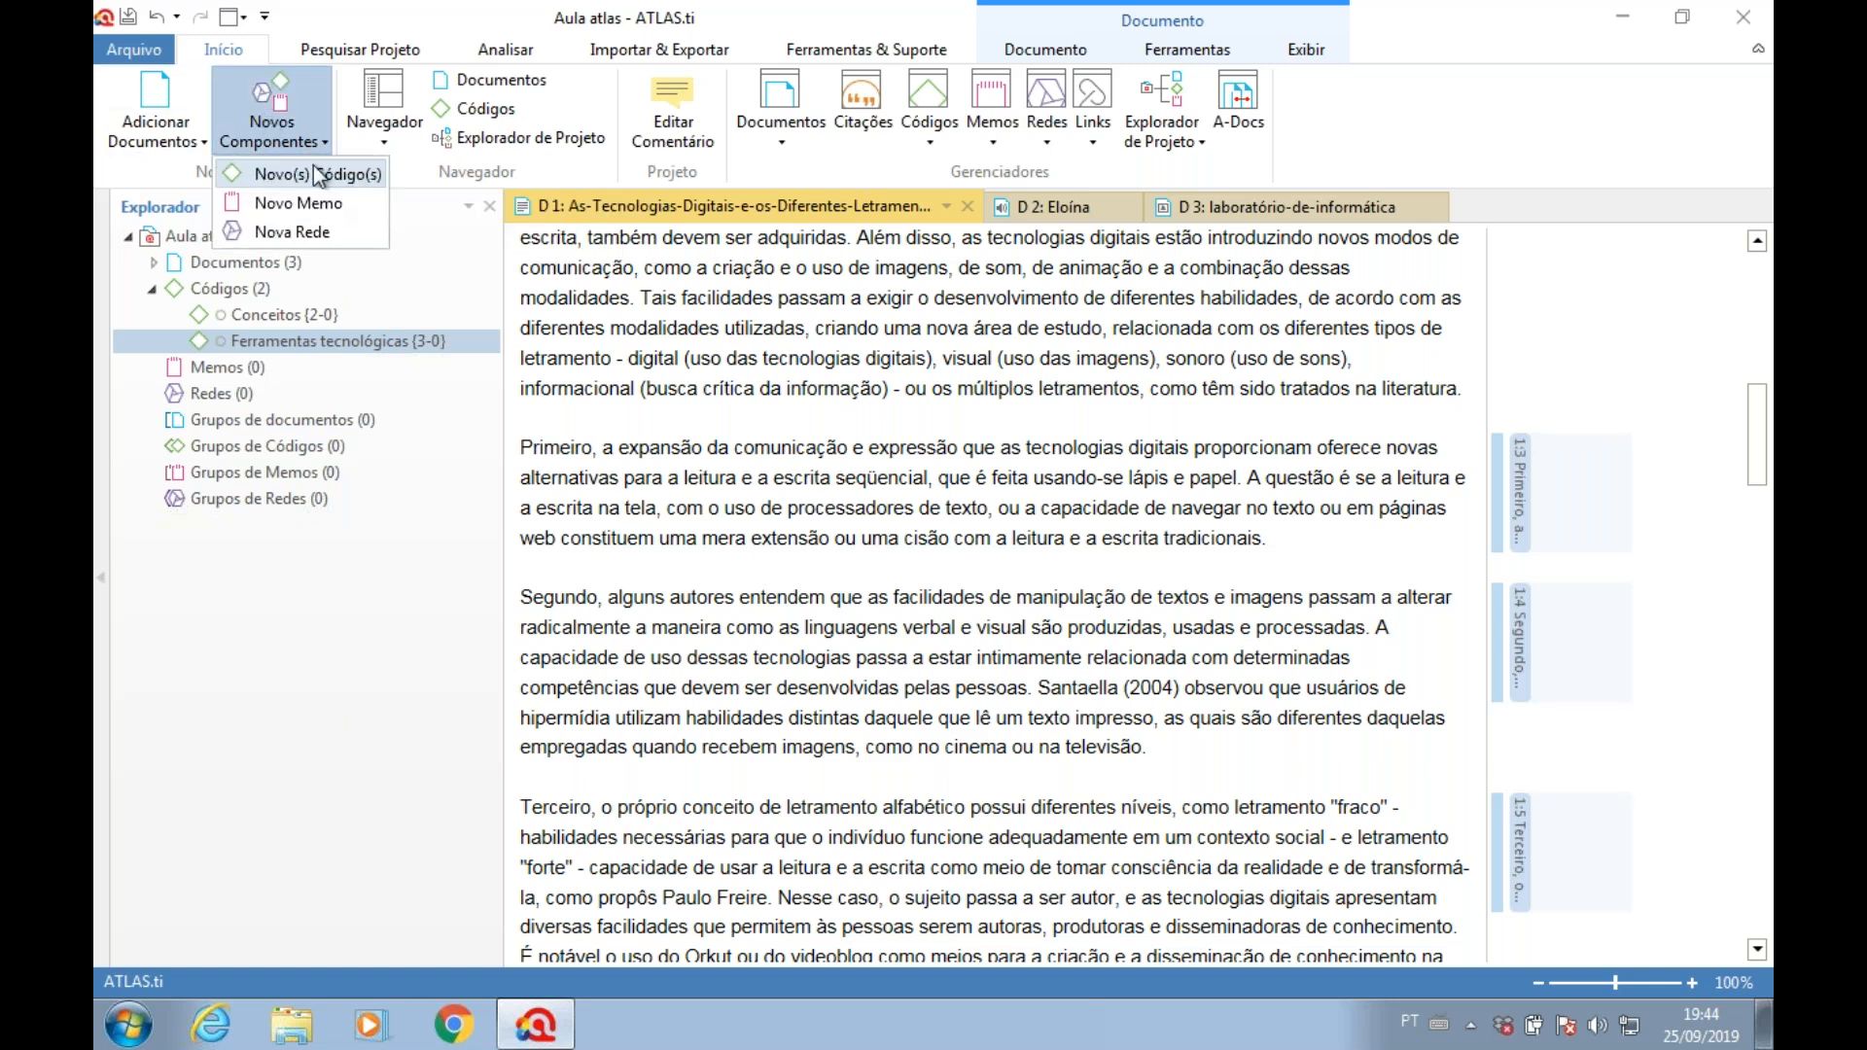
pyautogui.click(319, 174)
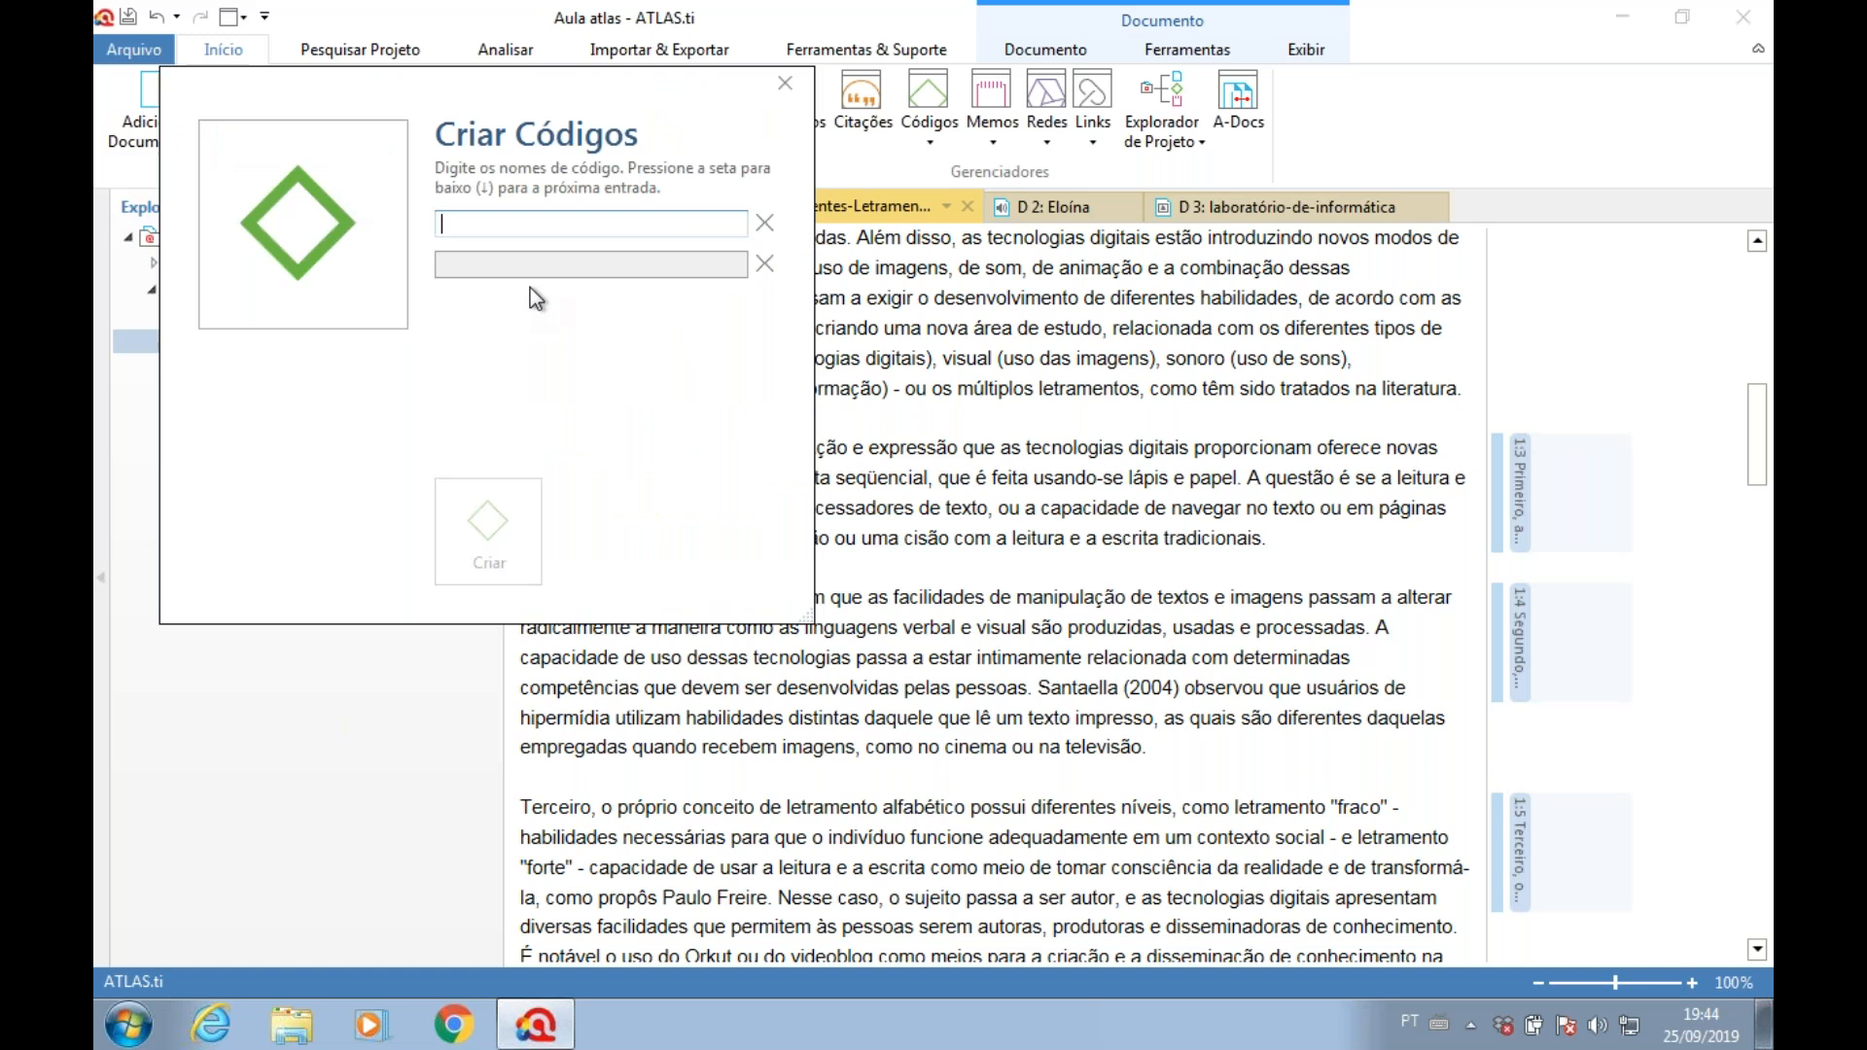
pyautogui.write('Etapas tecnológicas')
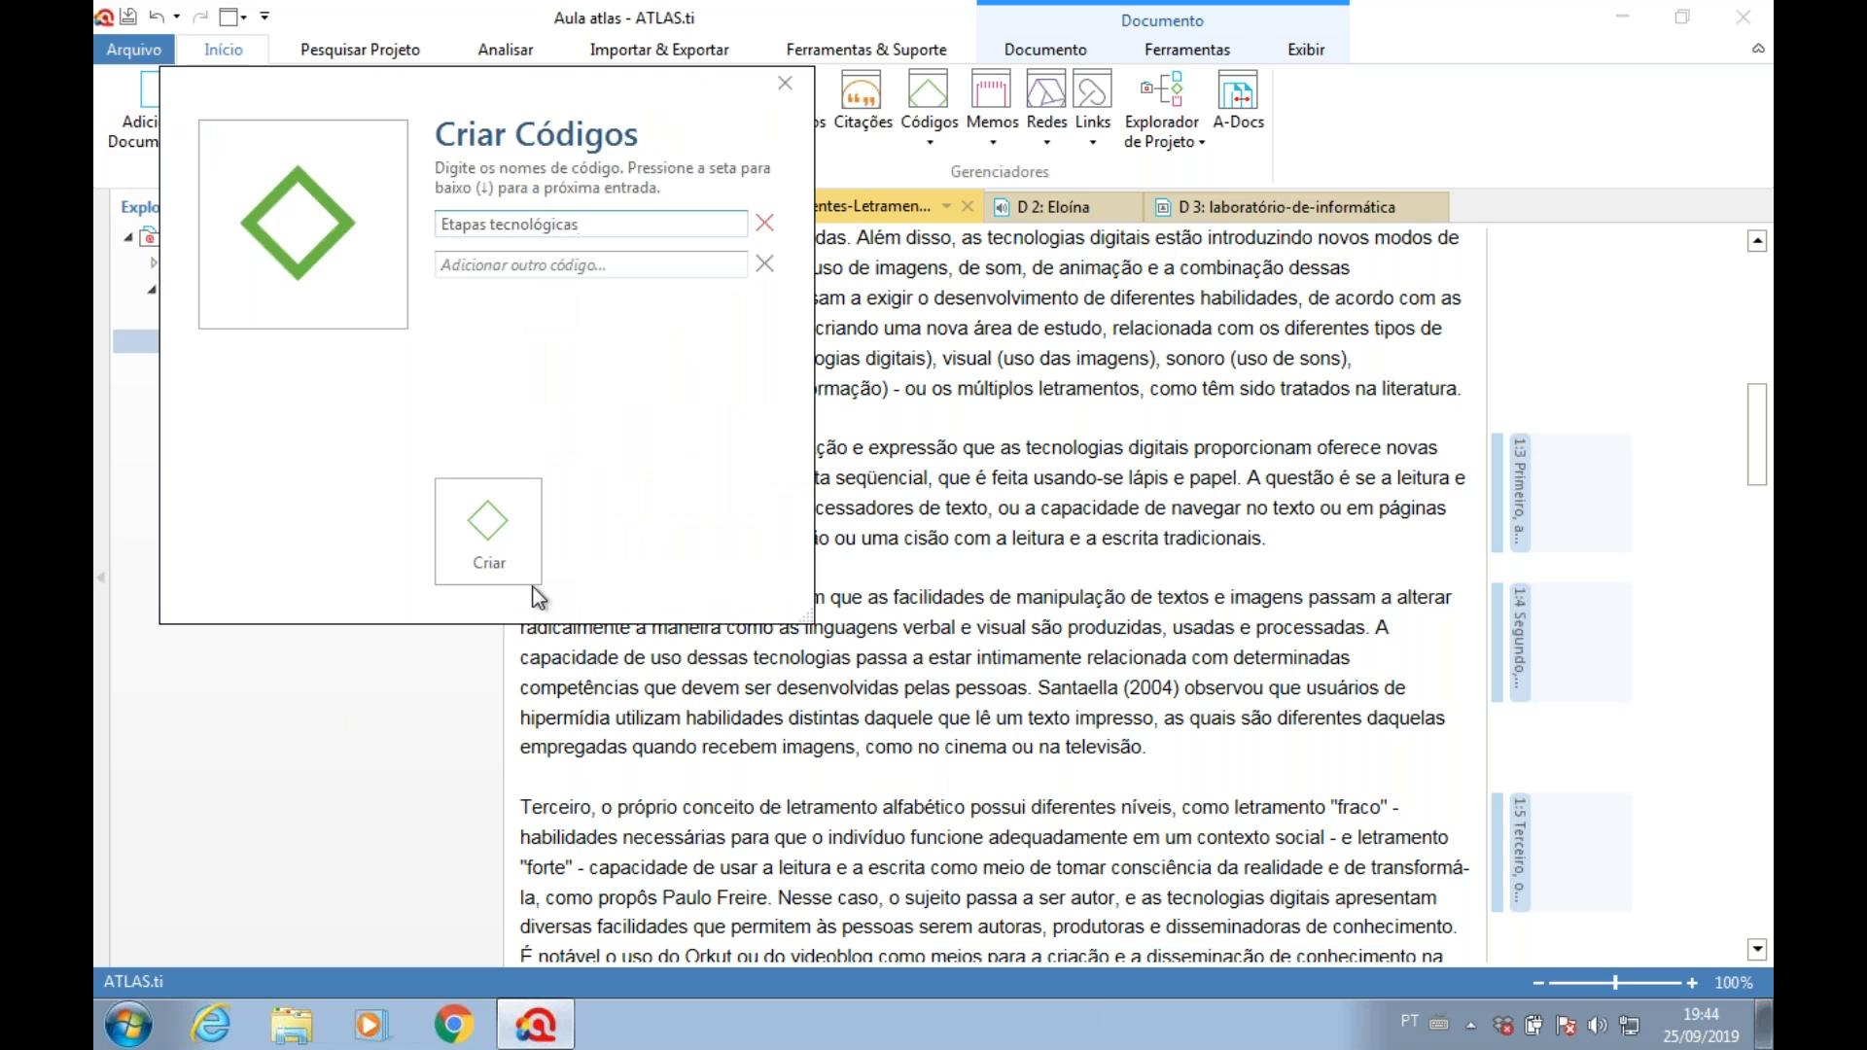
pyautogui.click(510, 554)
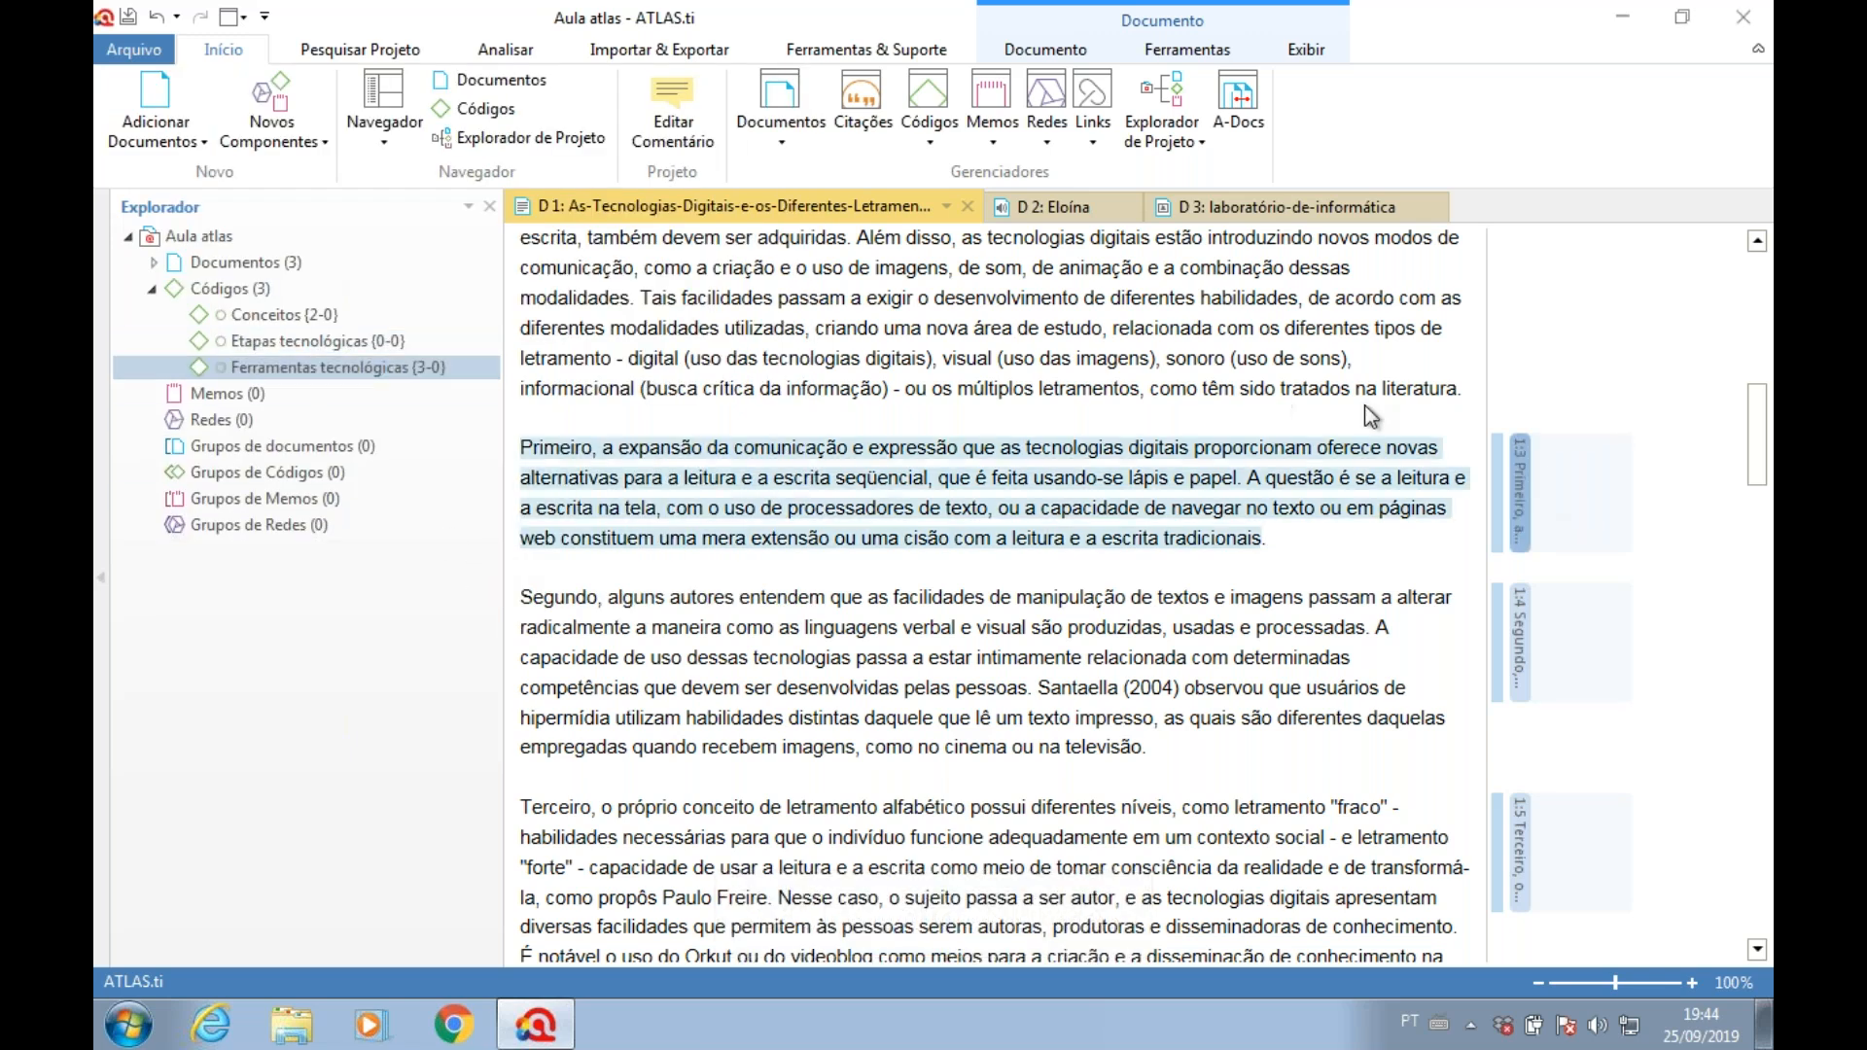
# - Link both the Etapas tecnológicas and Ferramentas tecnológicas codes to quotation 1:3 in document D 1
pyautogui.click(1522, 486)
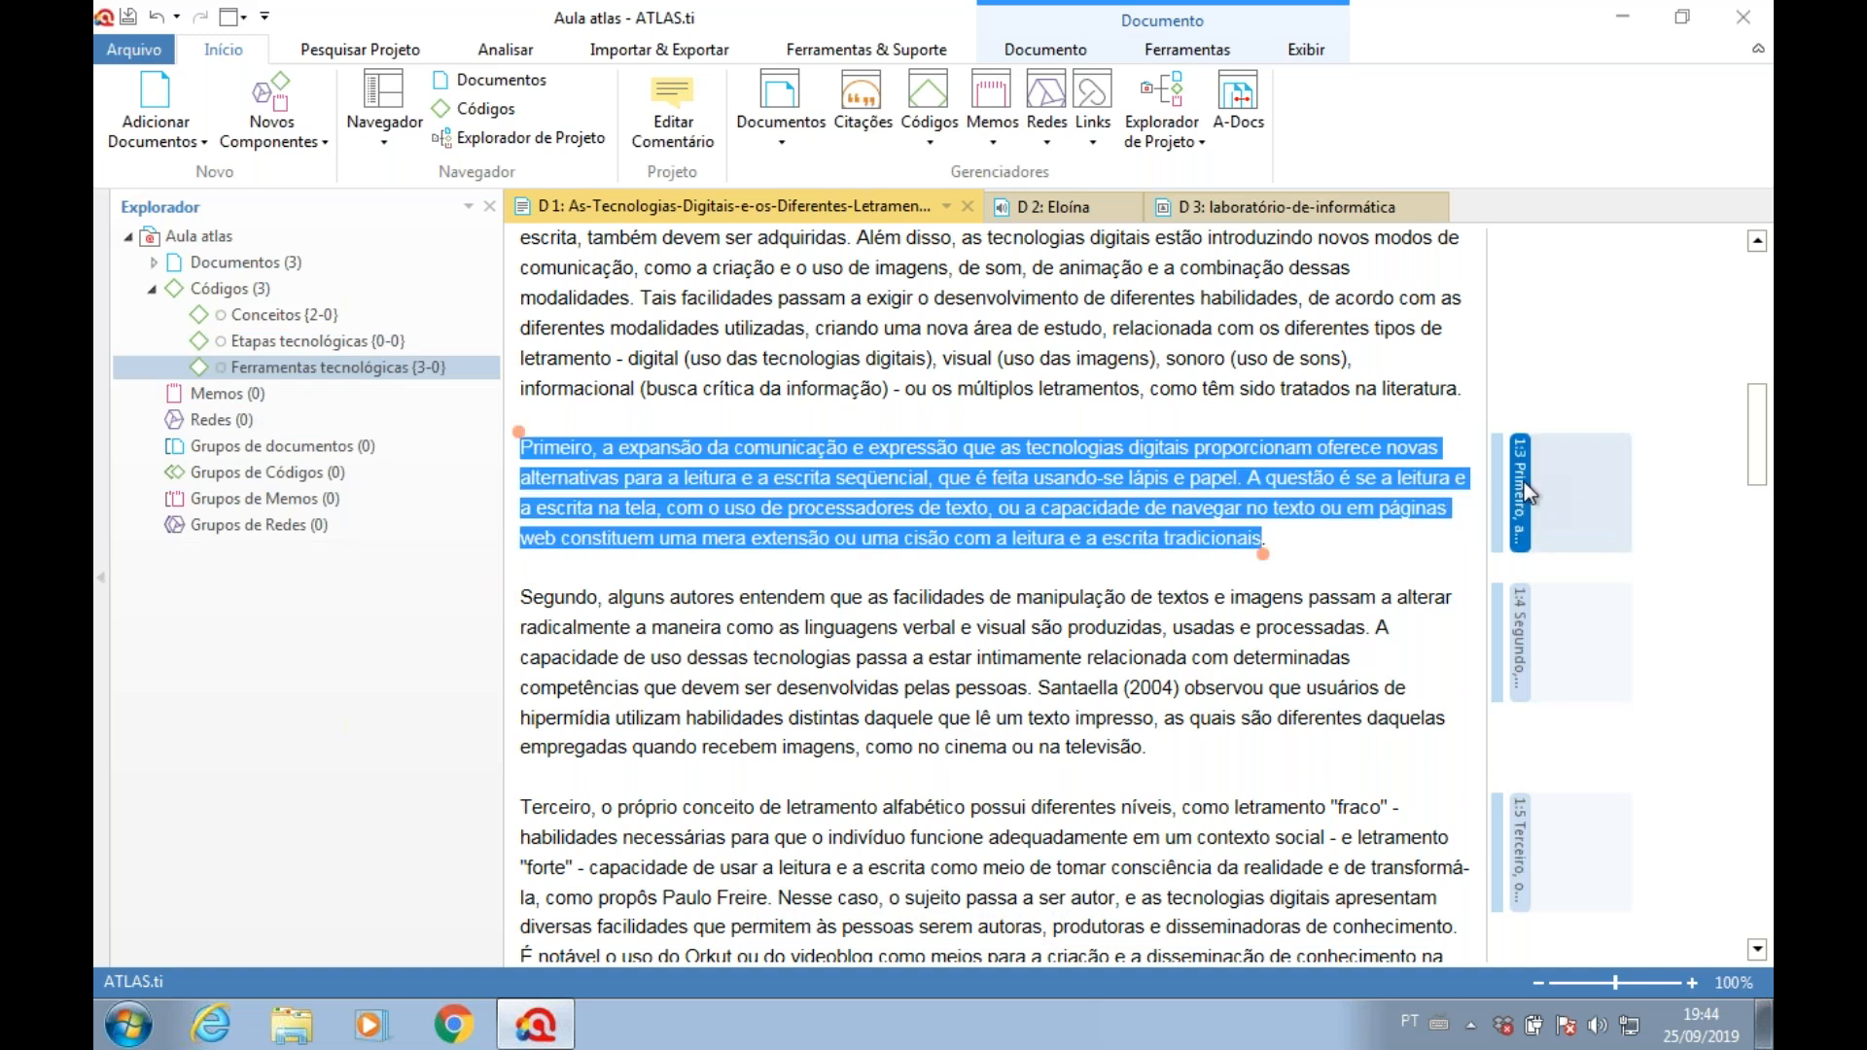
pyautogui.moveTo(301, 348); pyautogui.dragTo(744, 486)
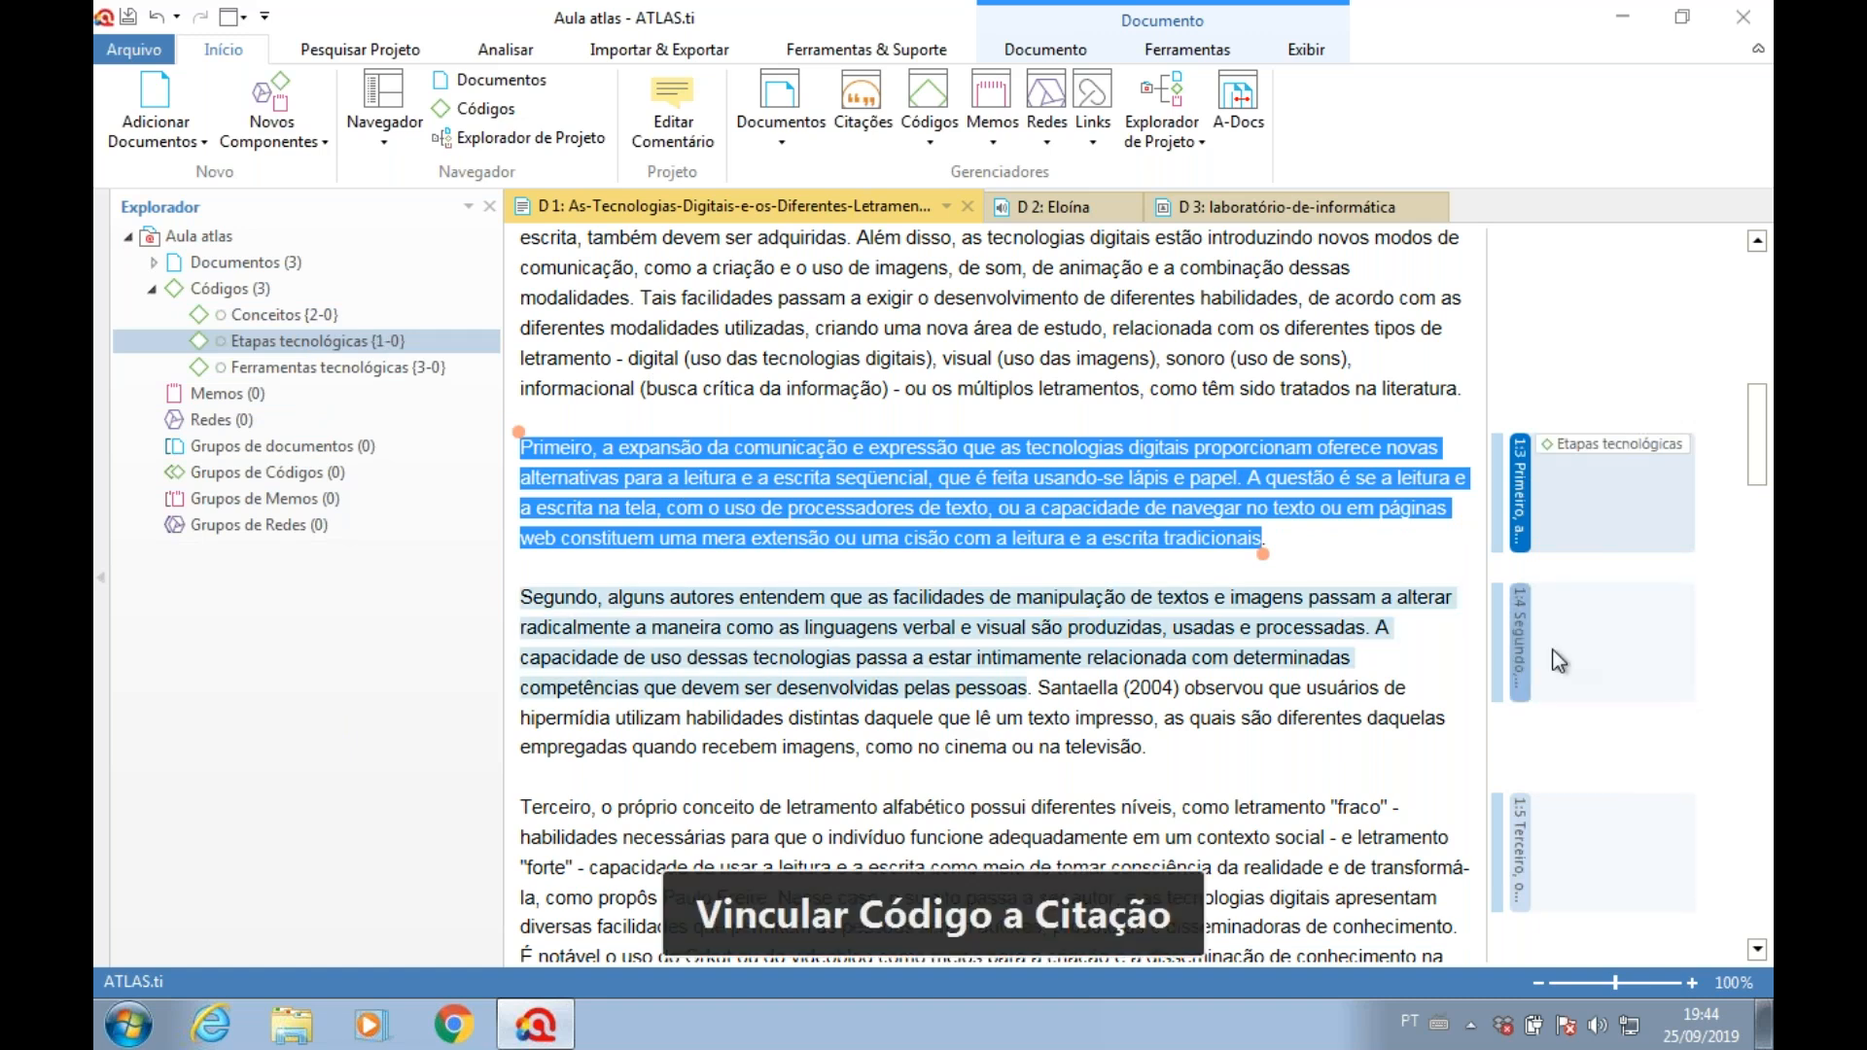
pyautogui.click(1522, 655)
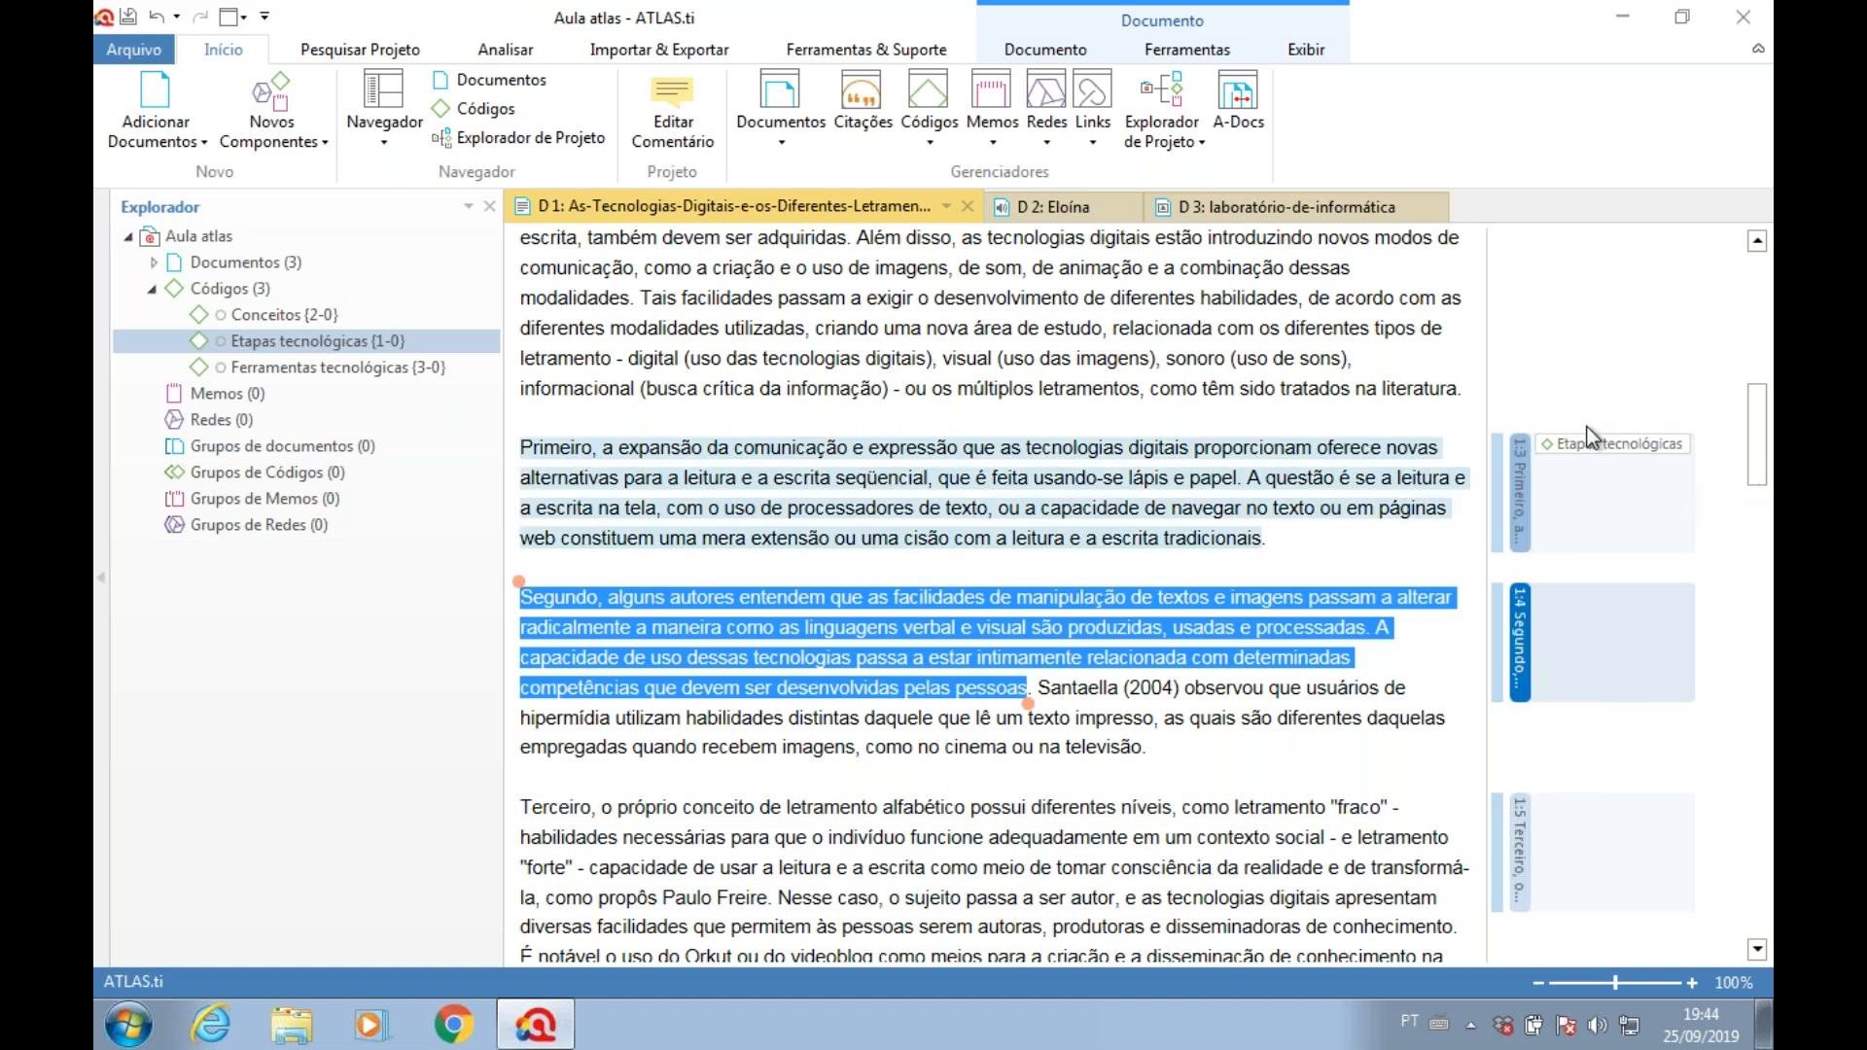
pyautogui.click(1526, 506)
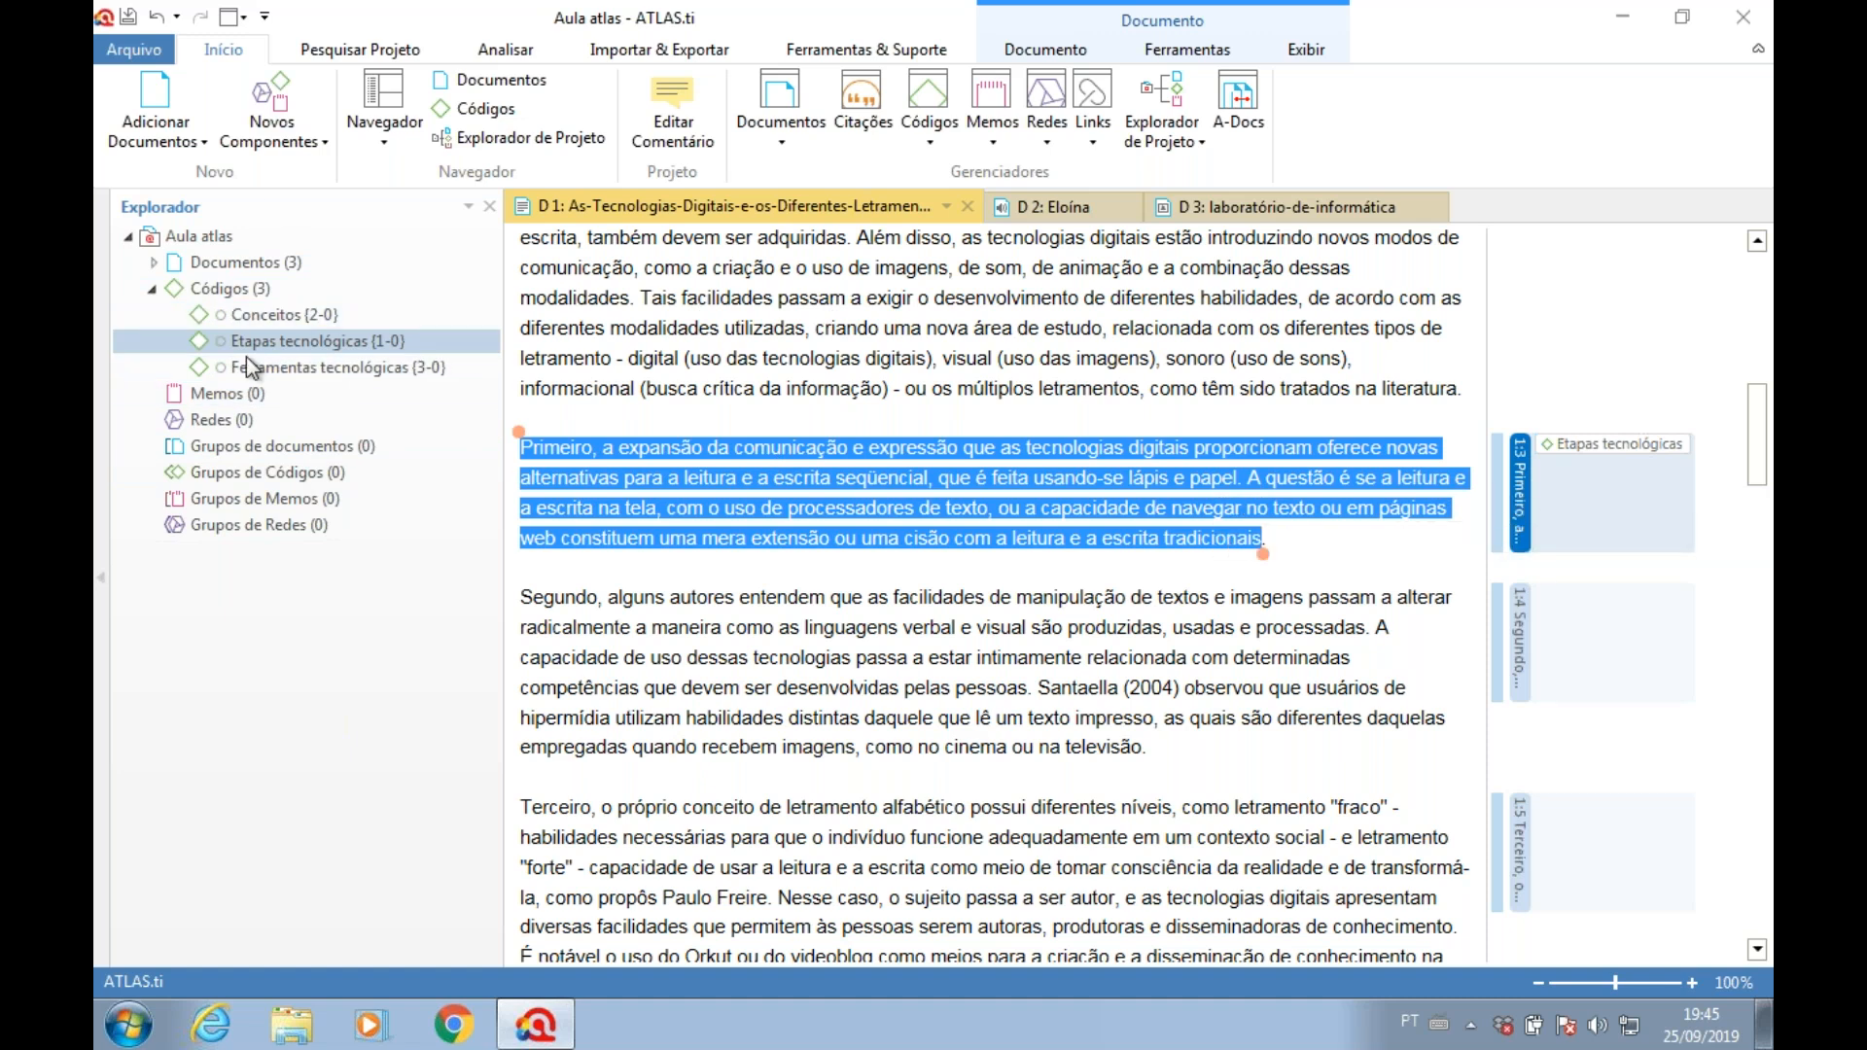
pyautogui.click(294, 368)
pyautogui.moveTo(1225, 464); pyautogui.dragTo(1223, 465)
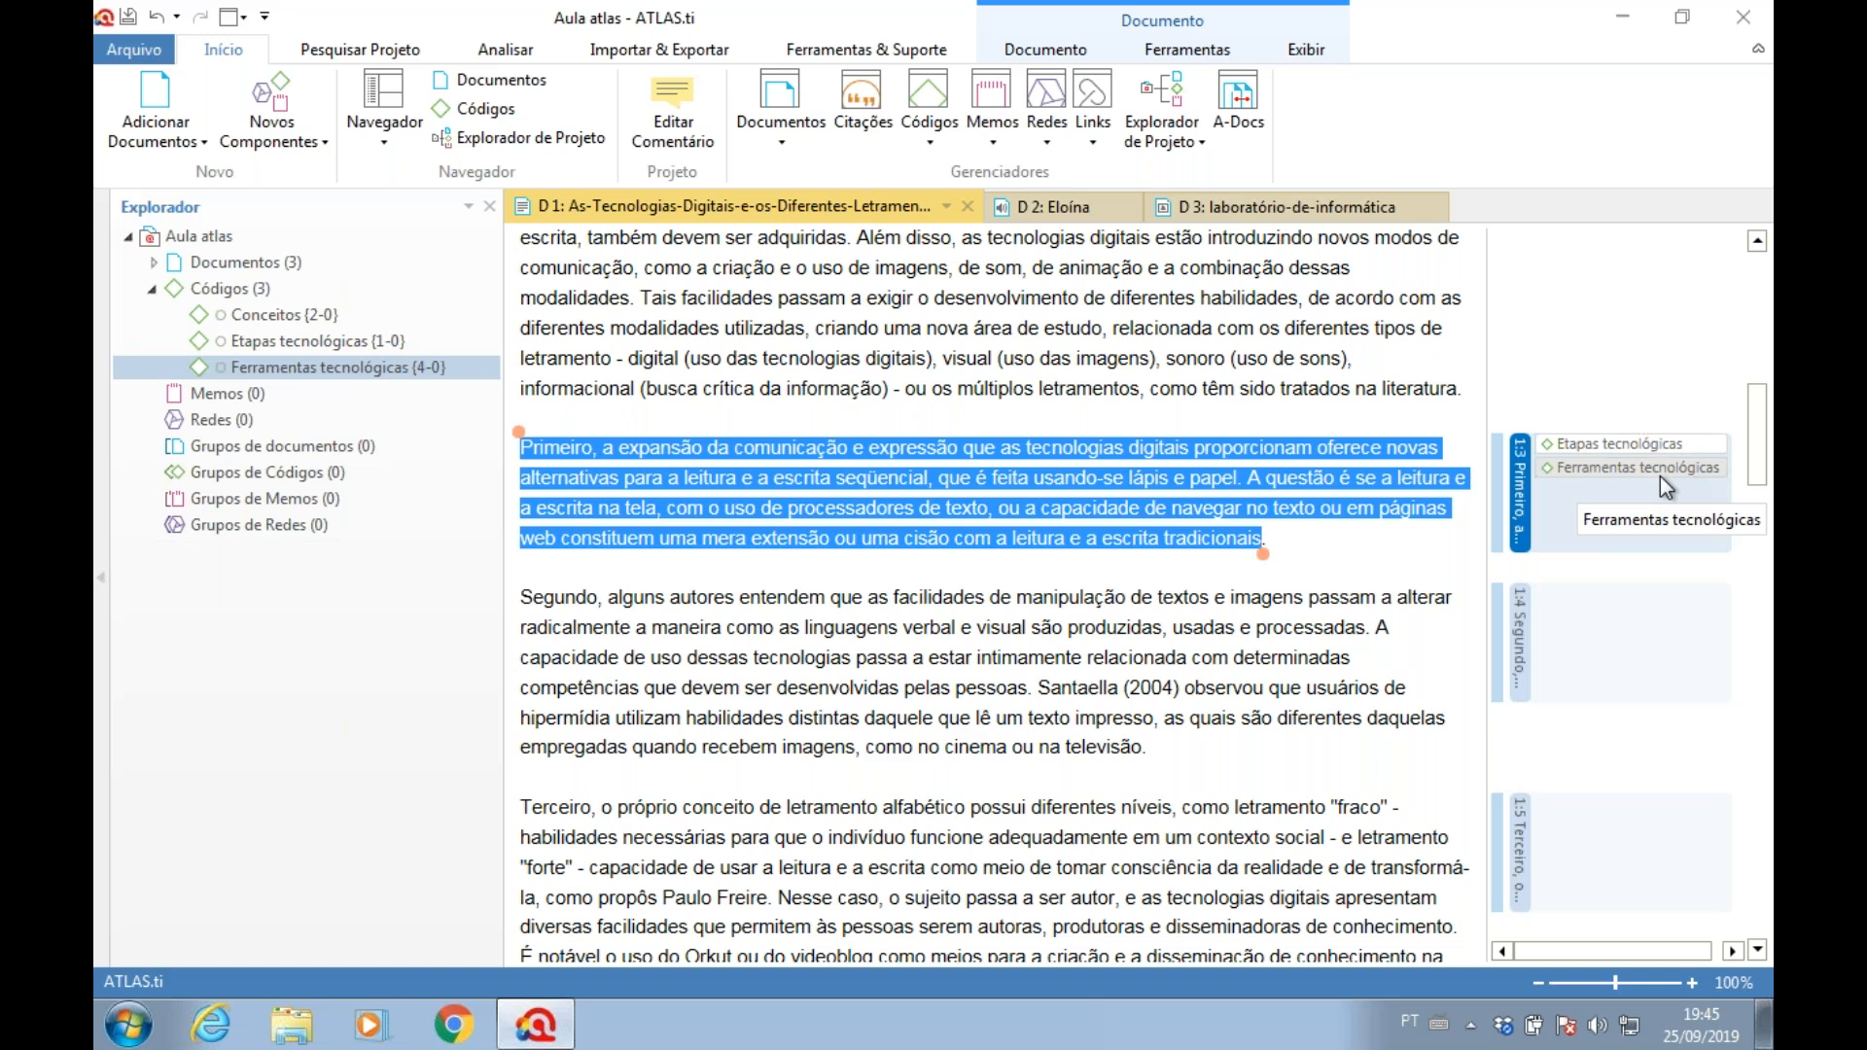
# - Link the Etapas tecnológicas and Conceitos codes to quotation 1:4 in document D 1
pyautogui.click(1523, 620)
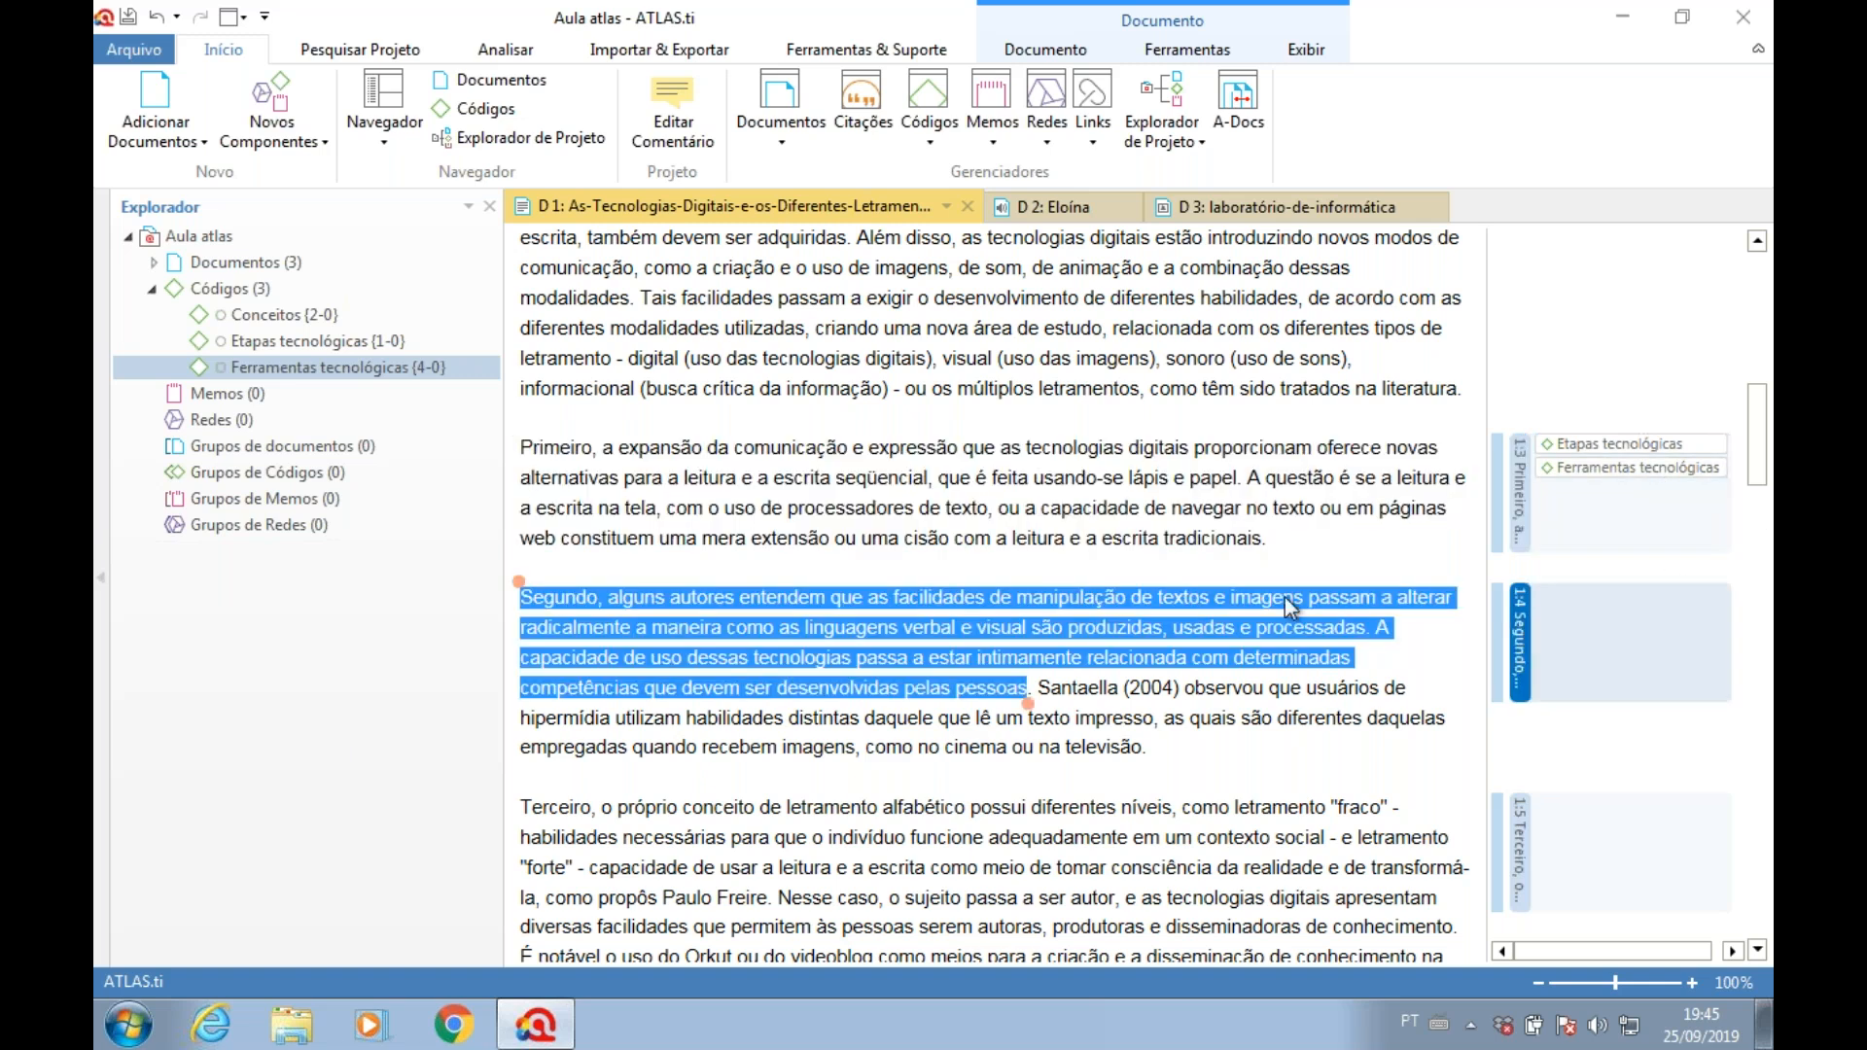
pyautogui.click(398, 341)
pyautogui.moveTo(1219, 675); pyautogui.dragTo(1135, 640)
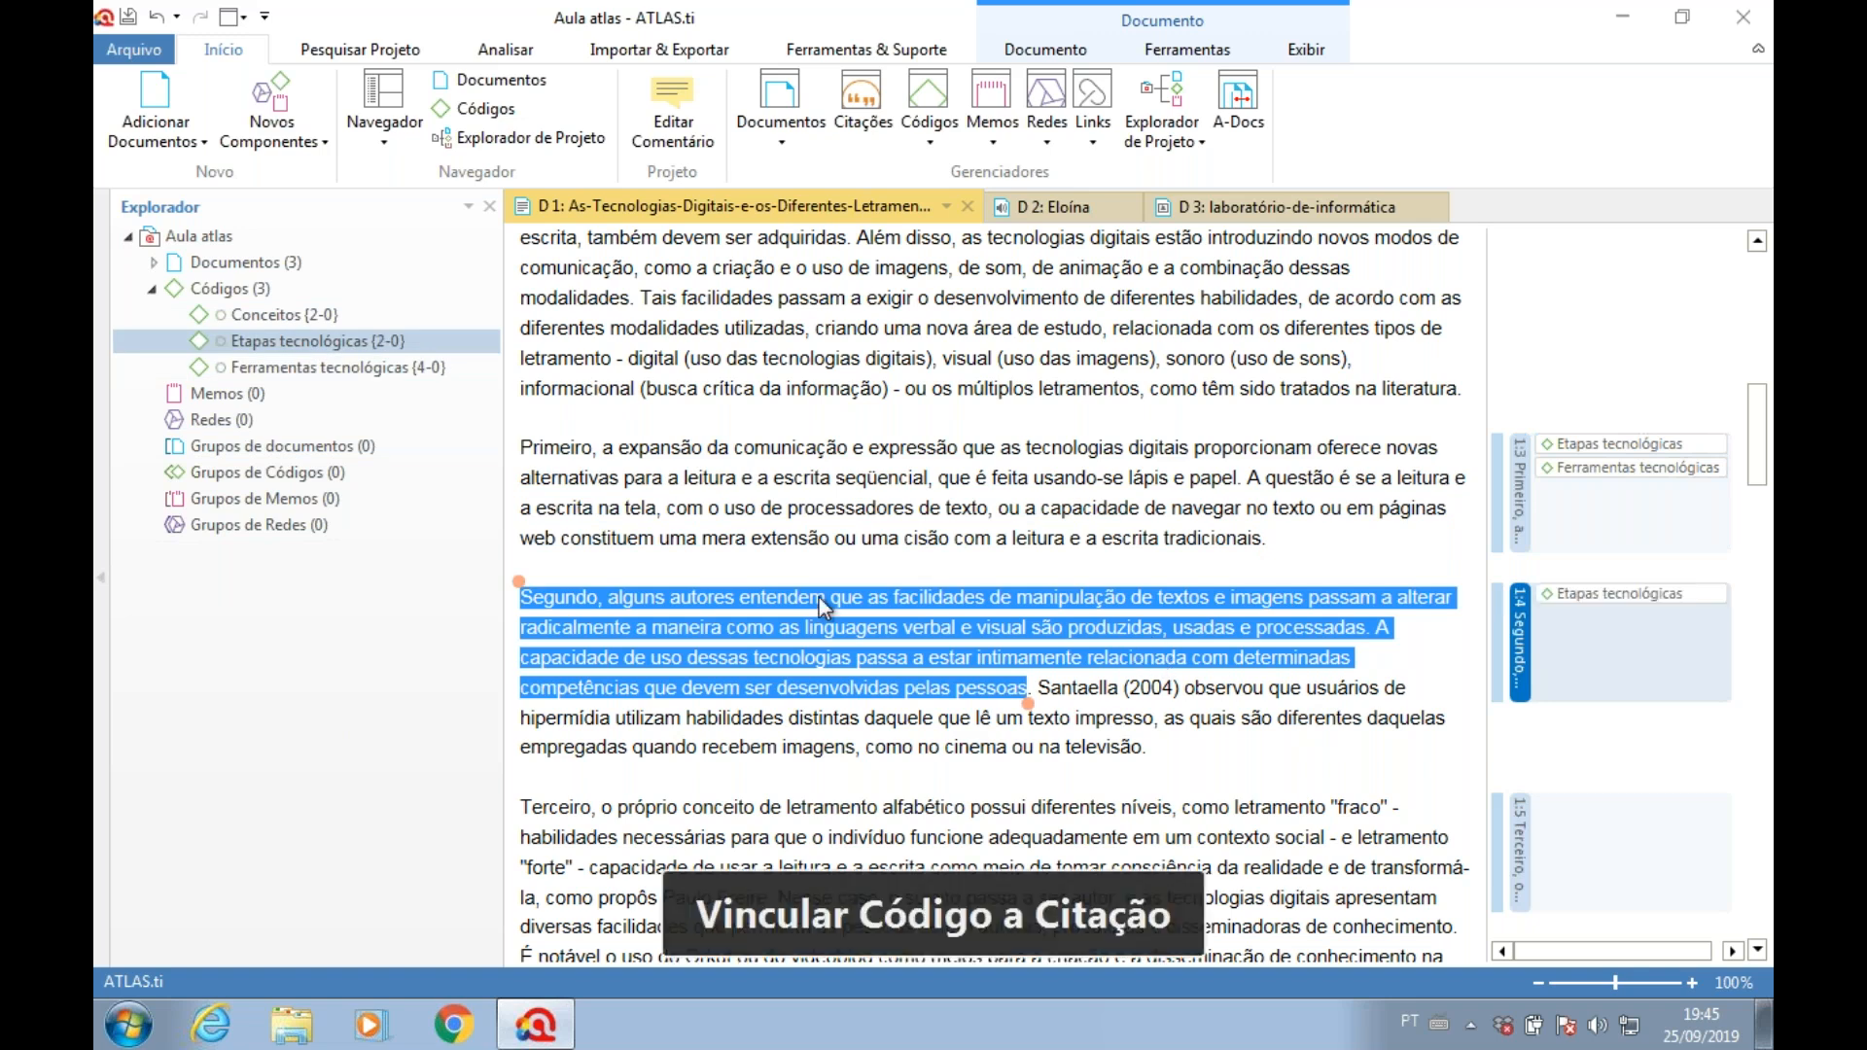
pyautogui.moveTo(272, 314); pyautogui.dragTo(897, 657)
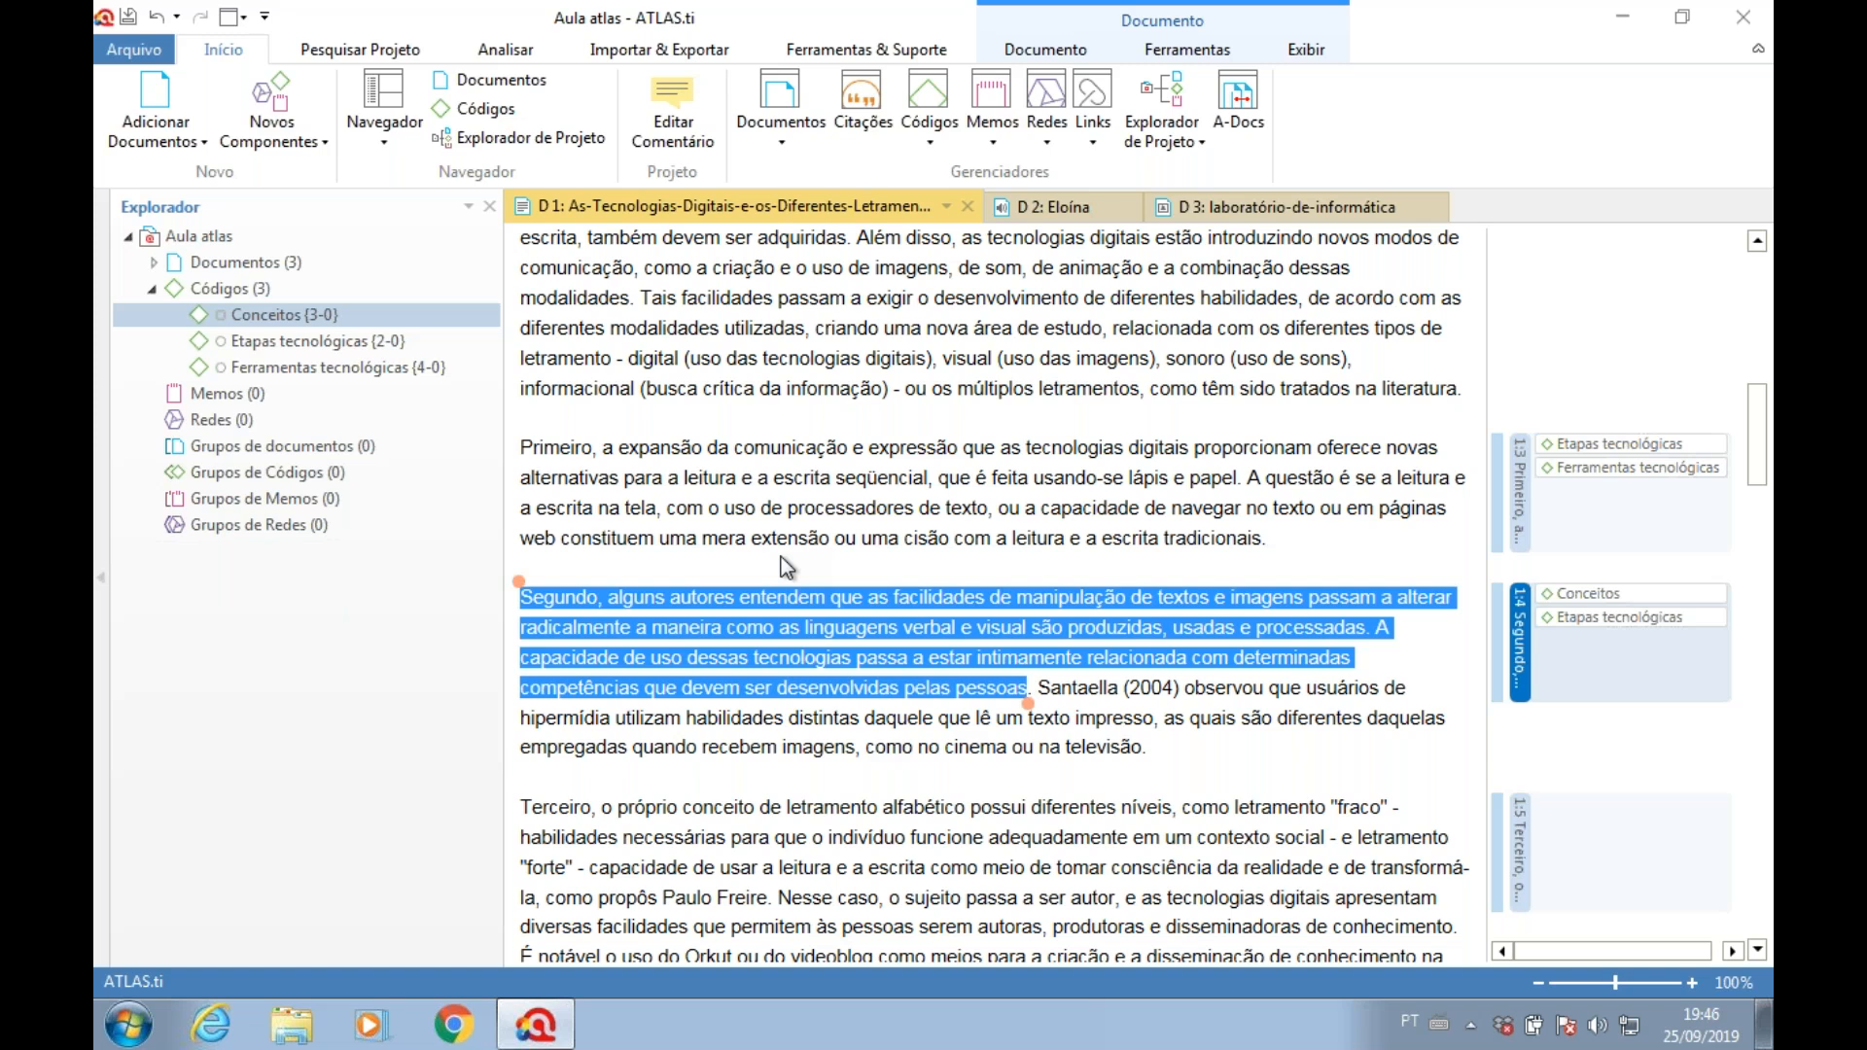
# - Open the code manager to review all codes, keeping the code list expanded in the project explorer
pyautogui.doubleClick(223, 289)
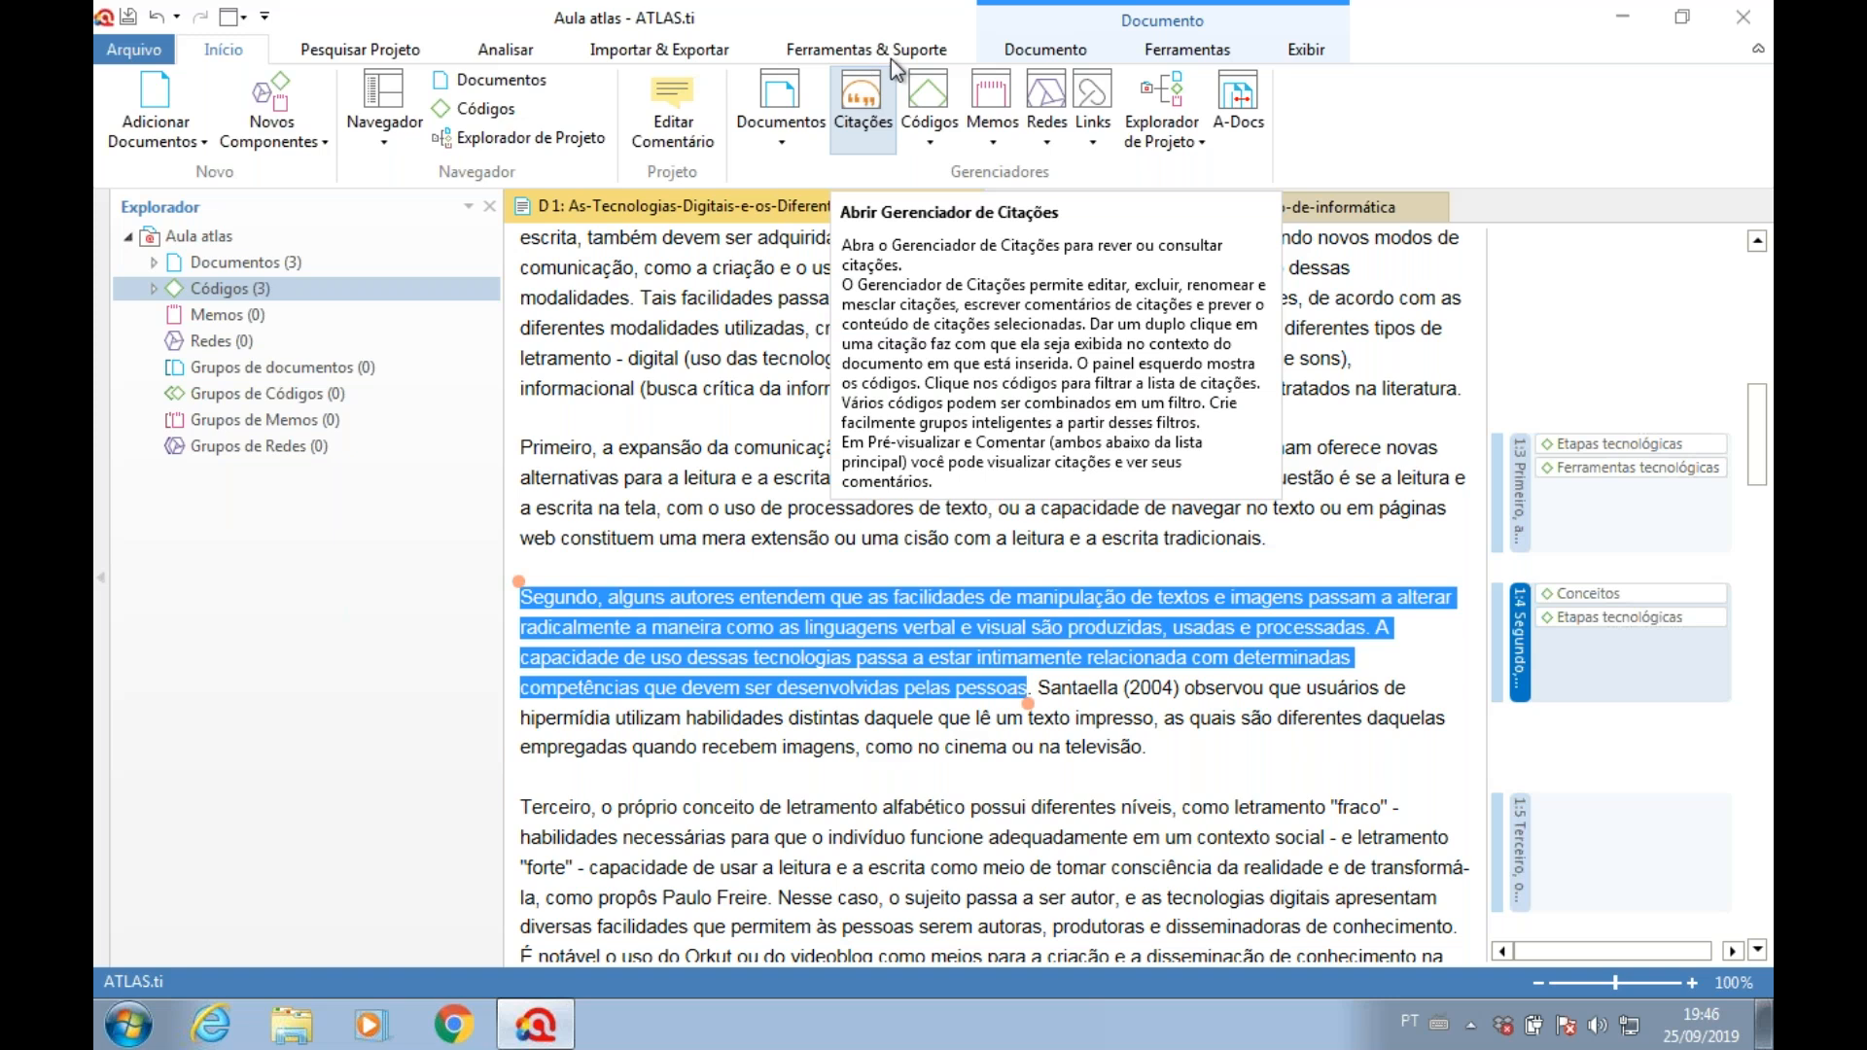
pyautogui.click(923, 96)
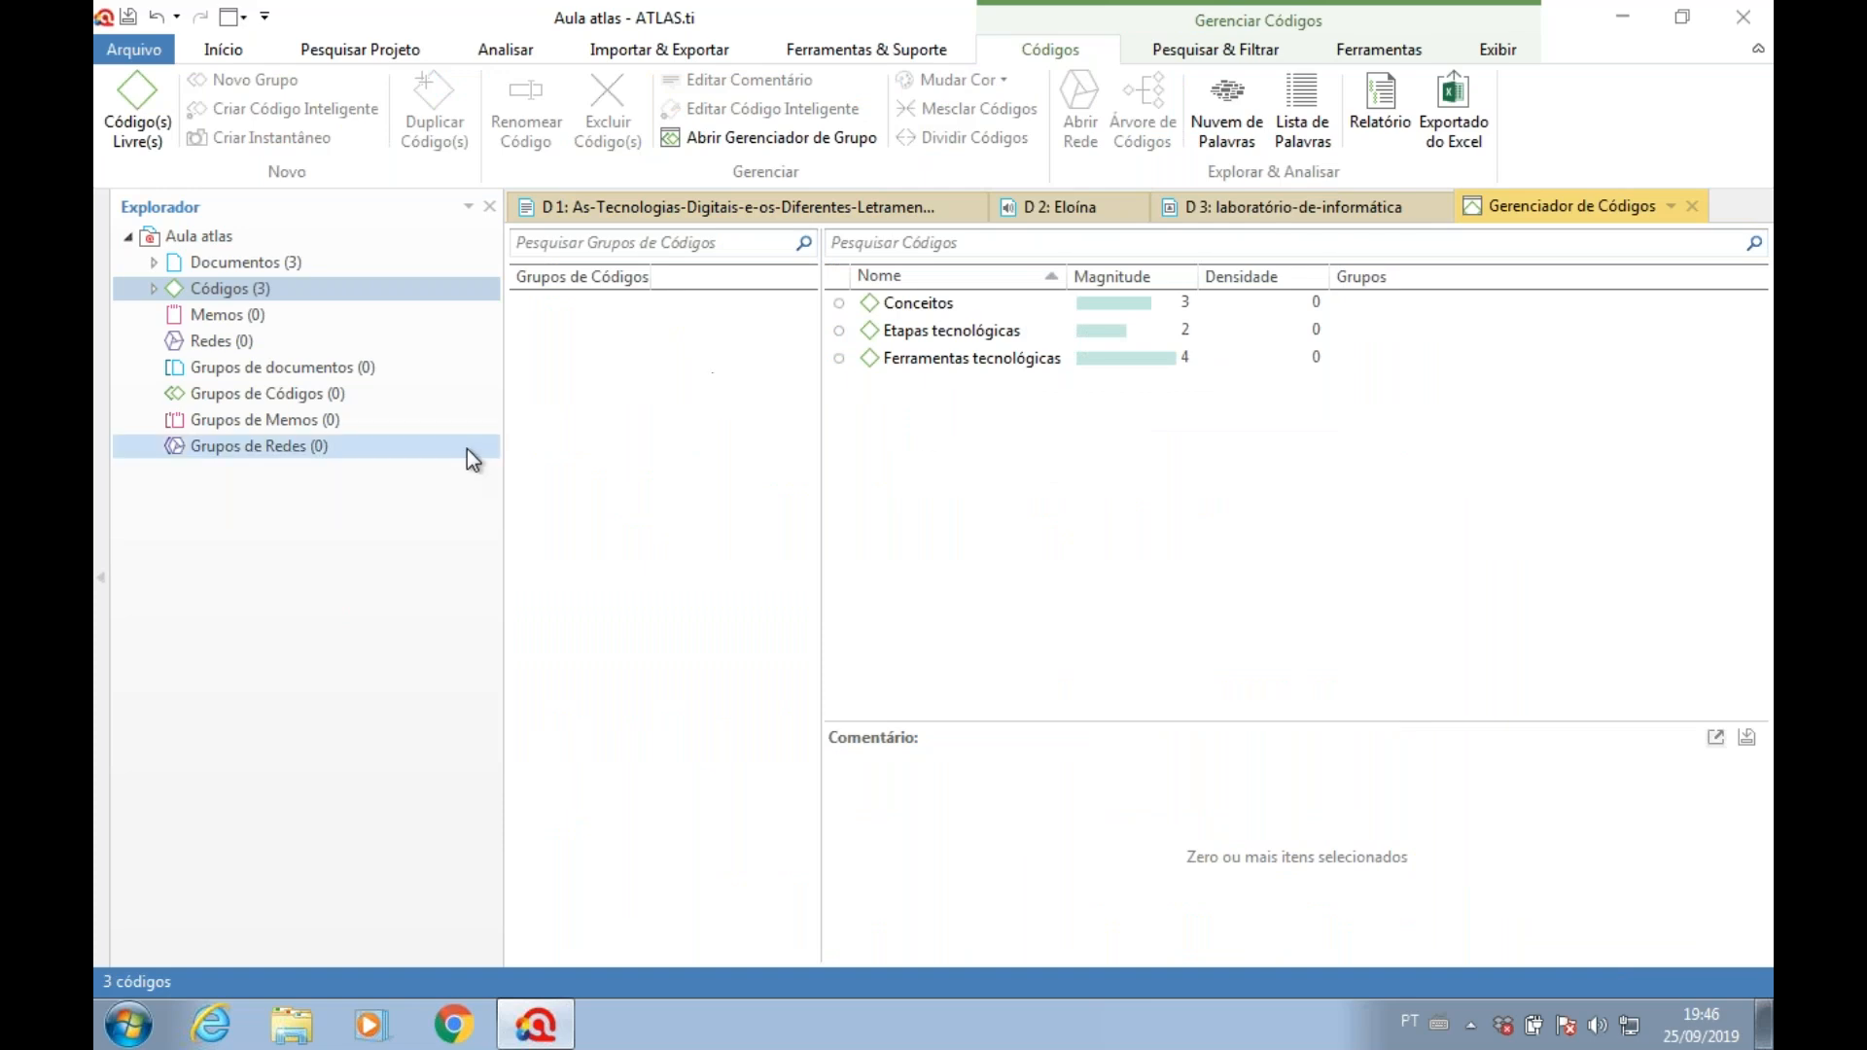
pyautogui.click(153, 289)
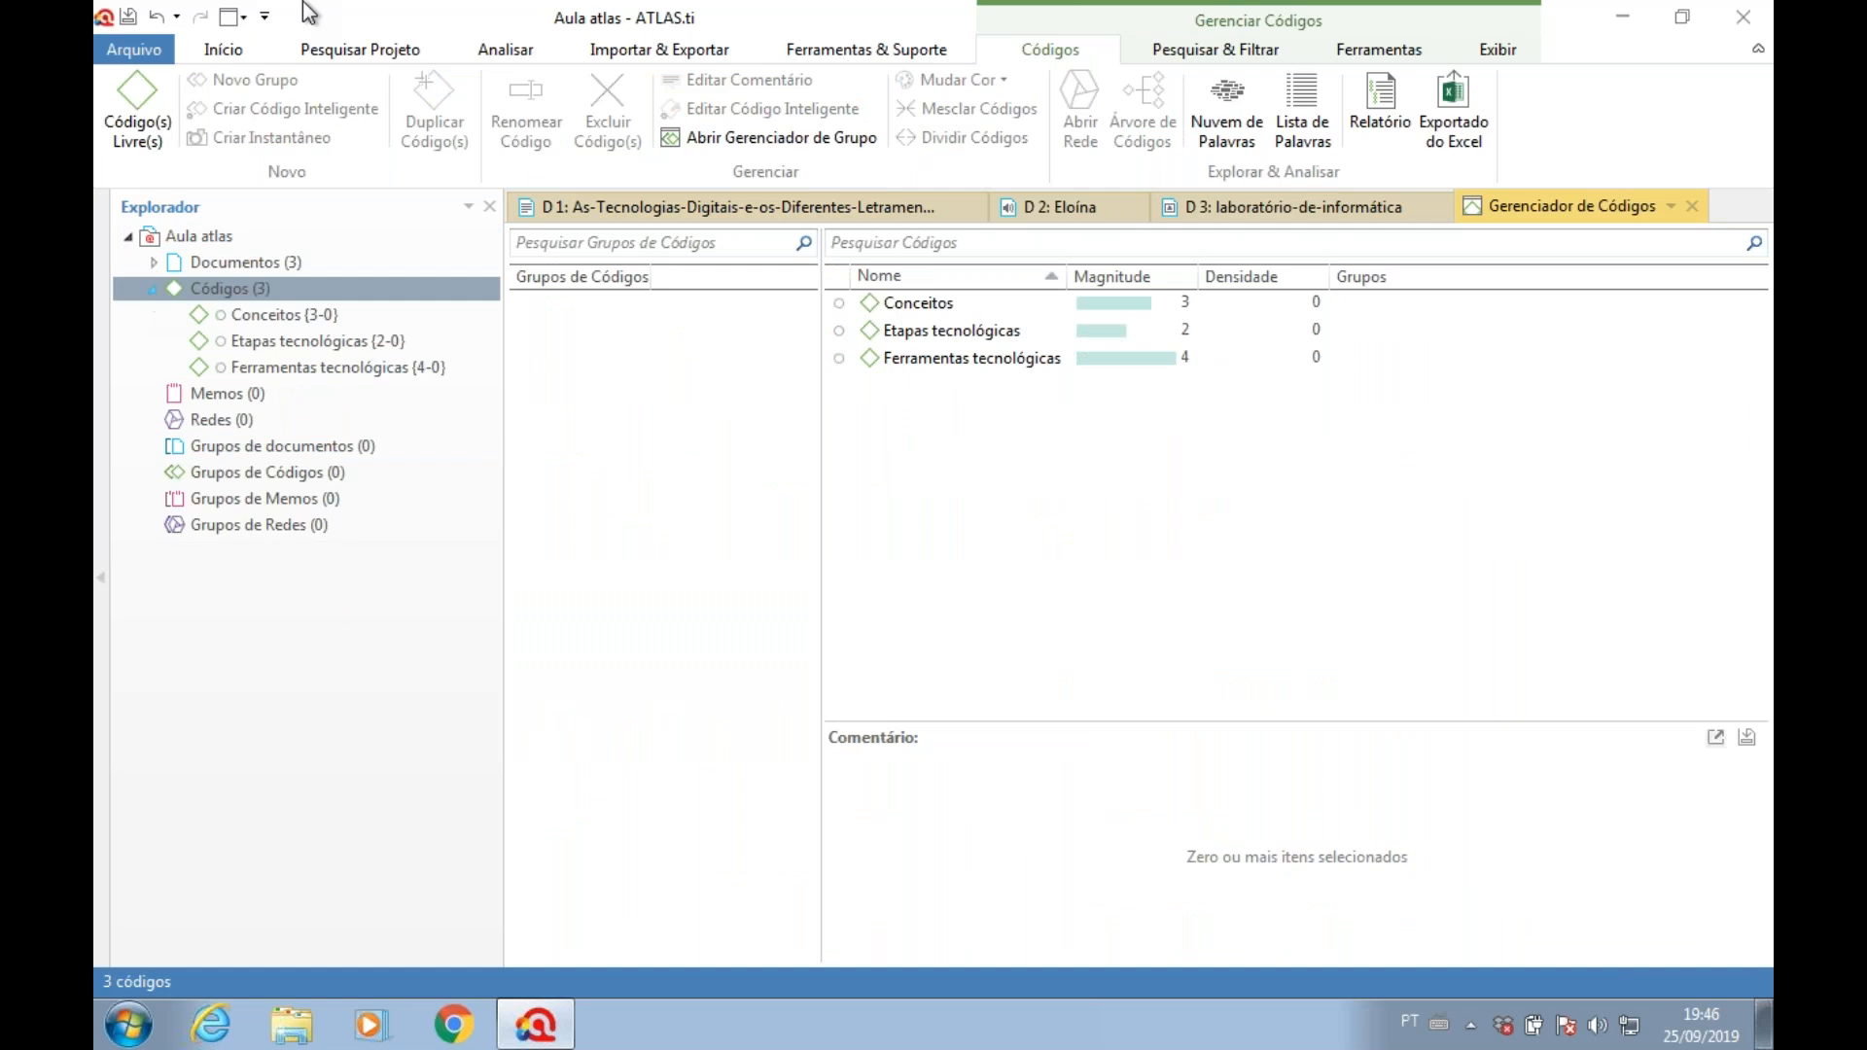
# - Create a new memo named "Objetivo"
pyautogui.click(220, 52)
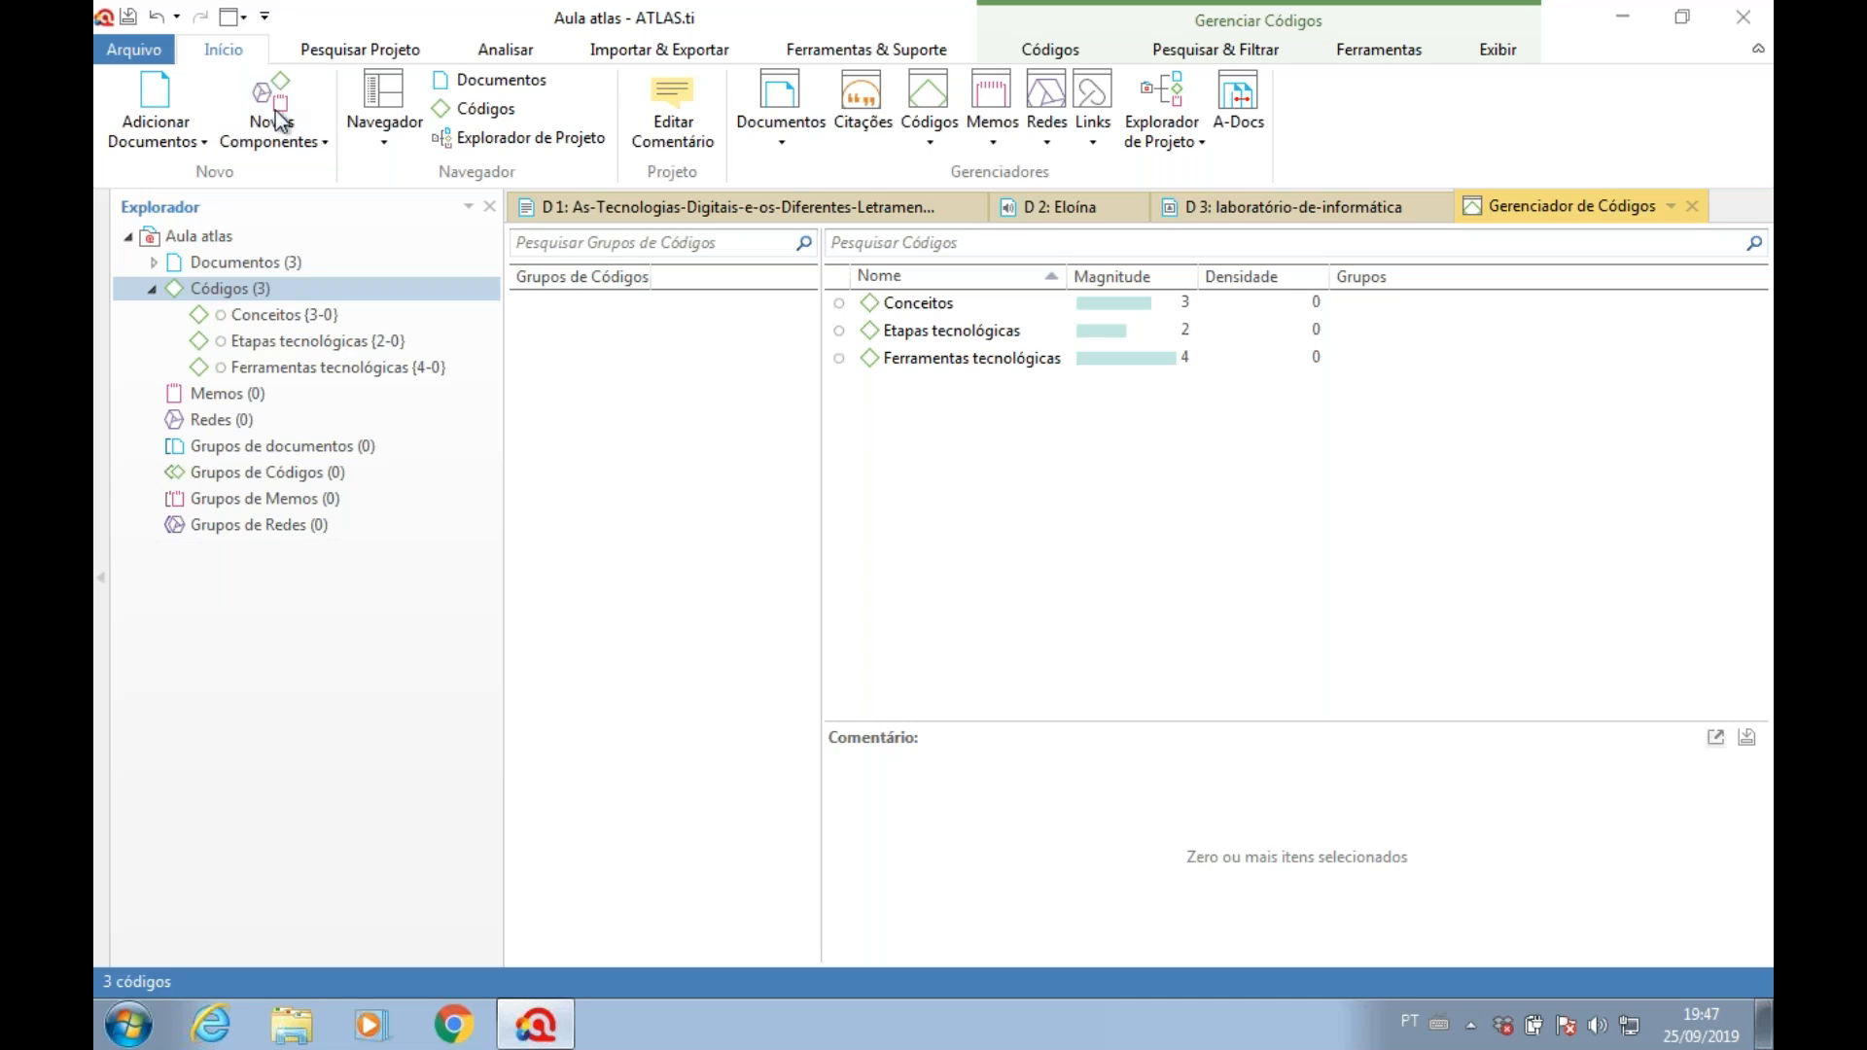
pyautogui.click(272, 121)
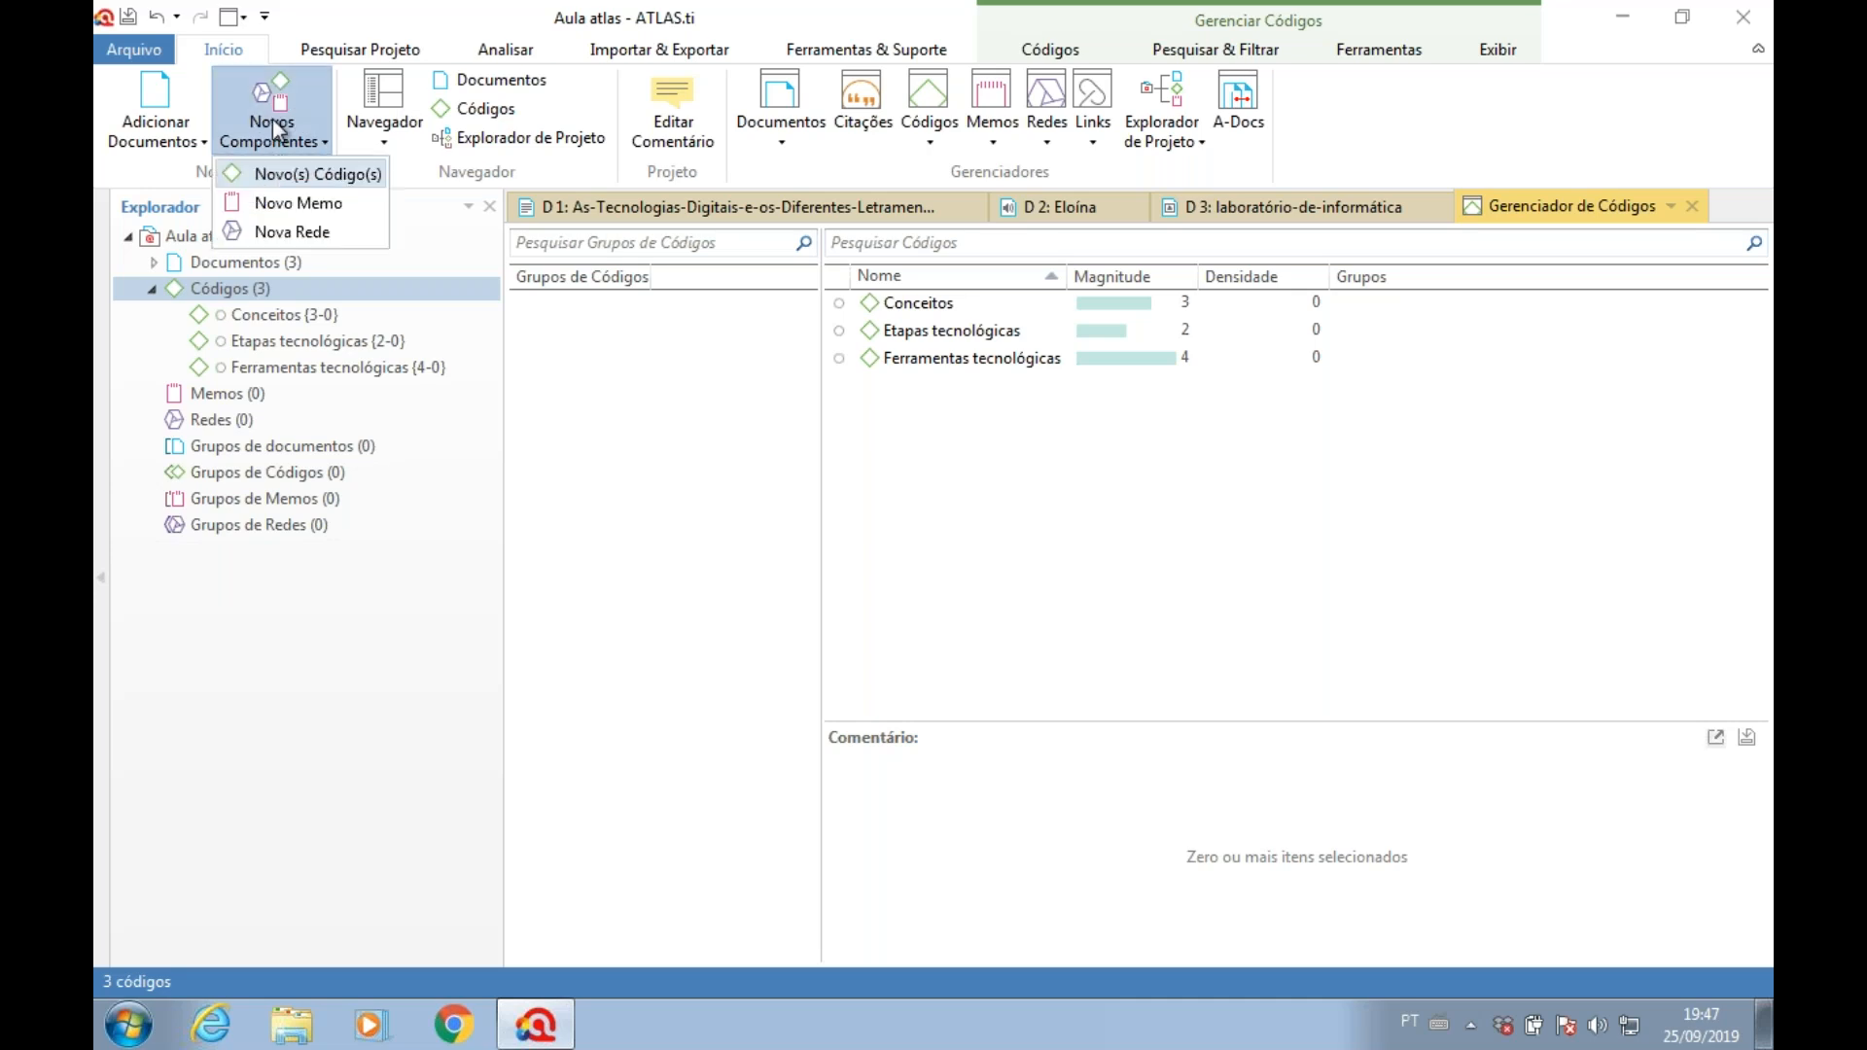
pyautogui.click(297, 202)
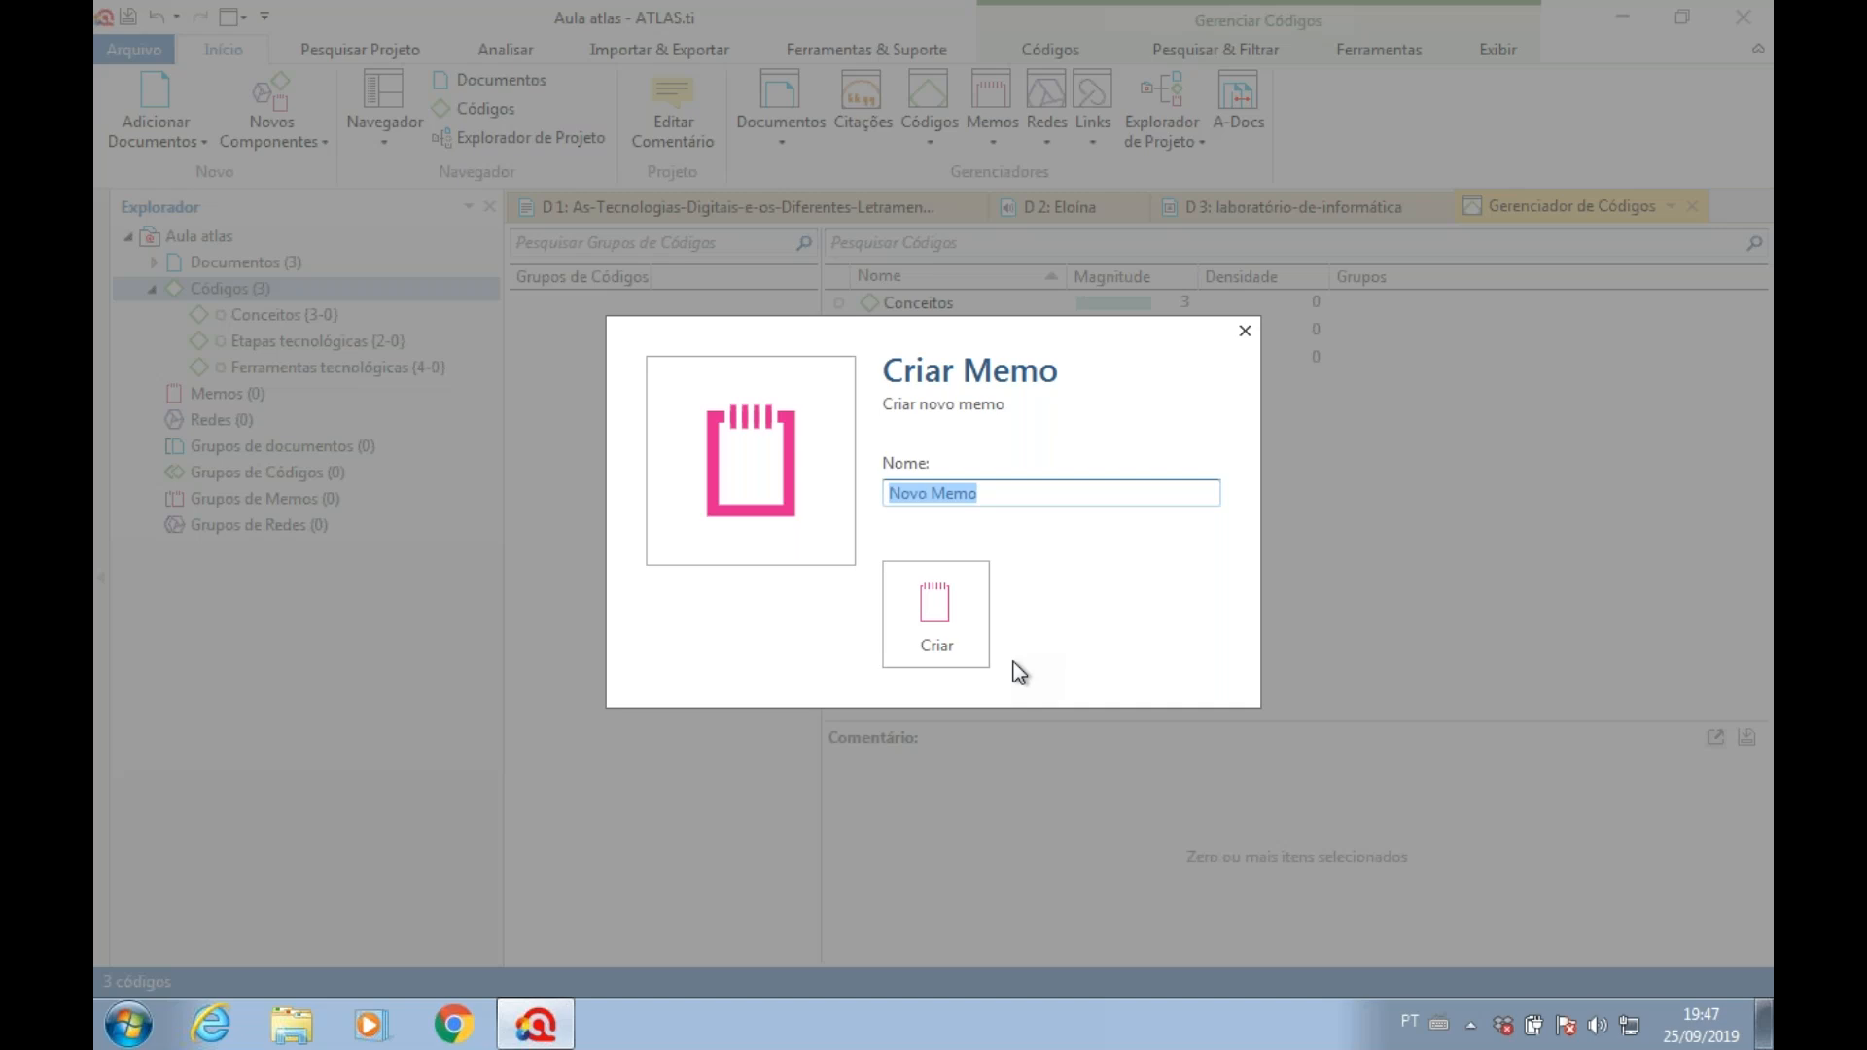
pyautogui.write('Obj')
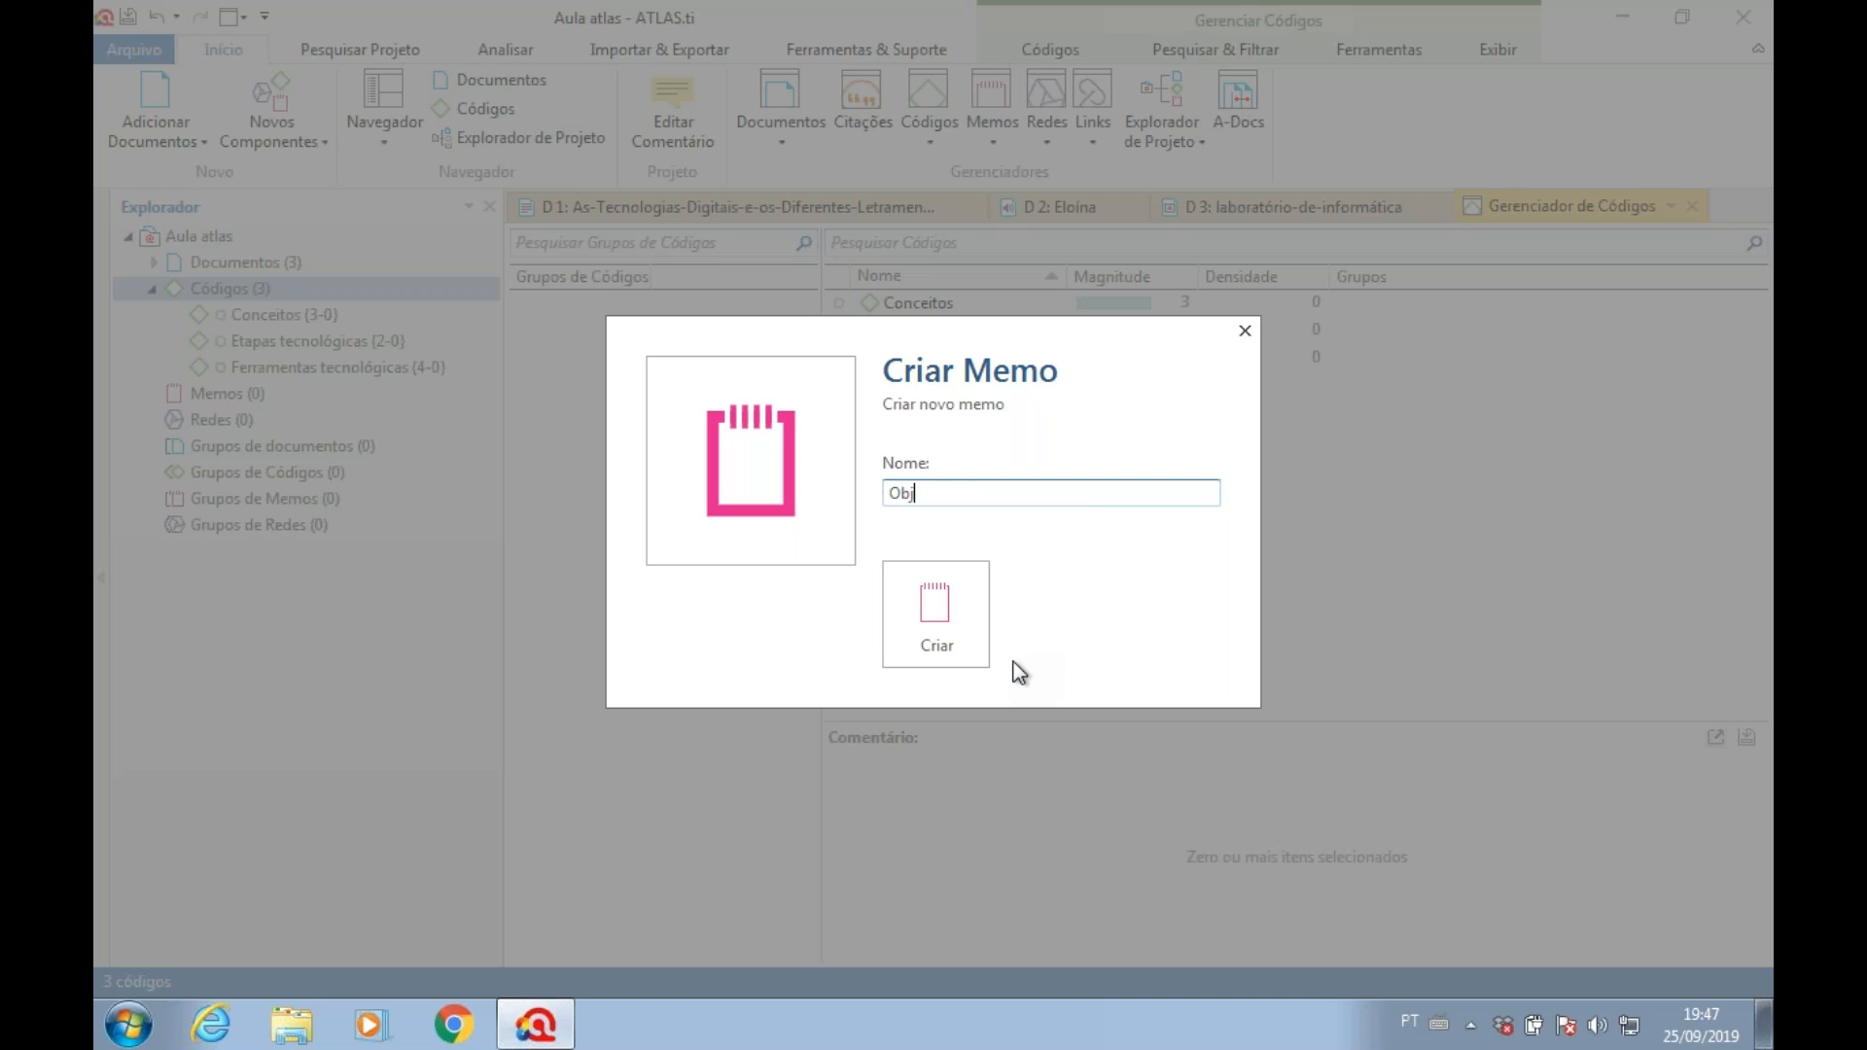
pyautogui.write('etivo')
pyautogui.click(941, 608)
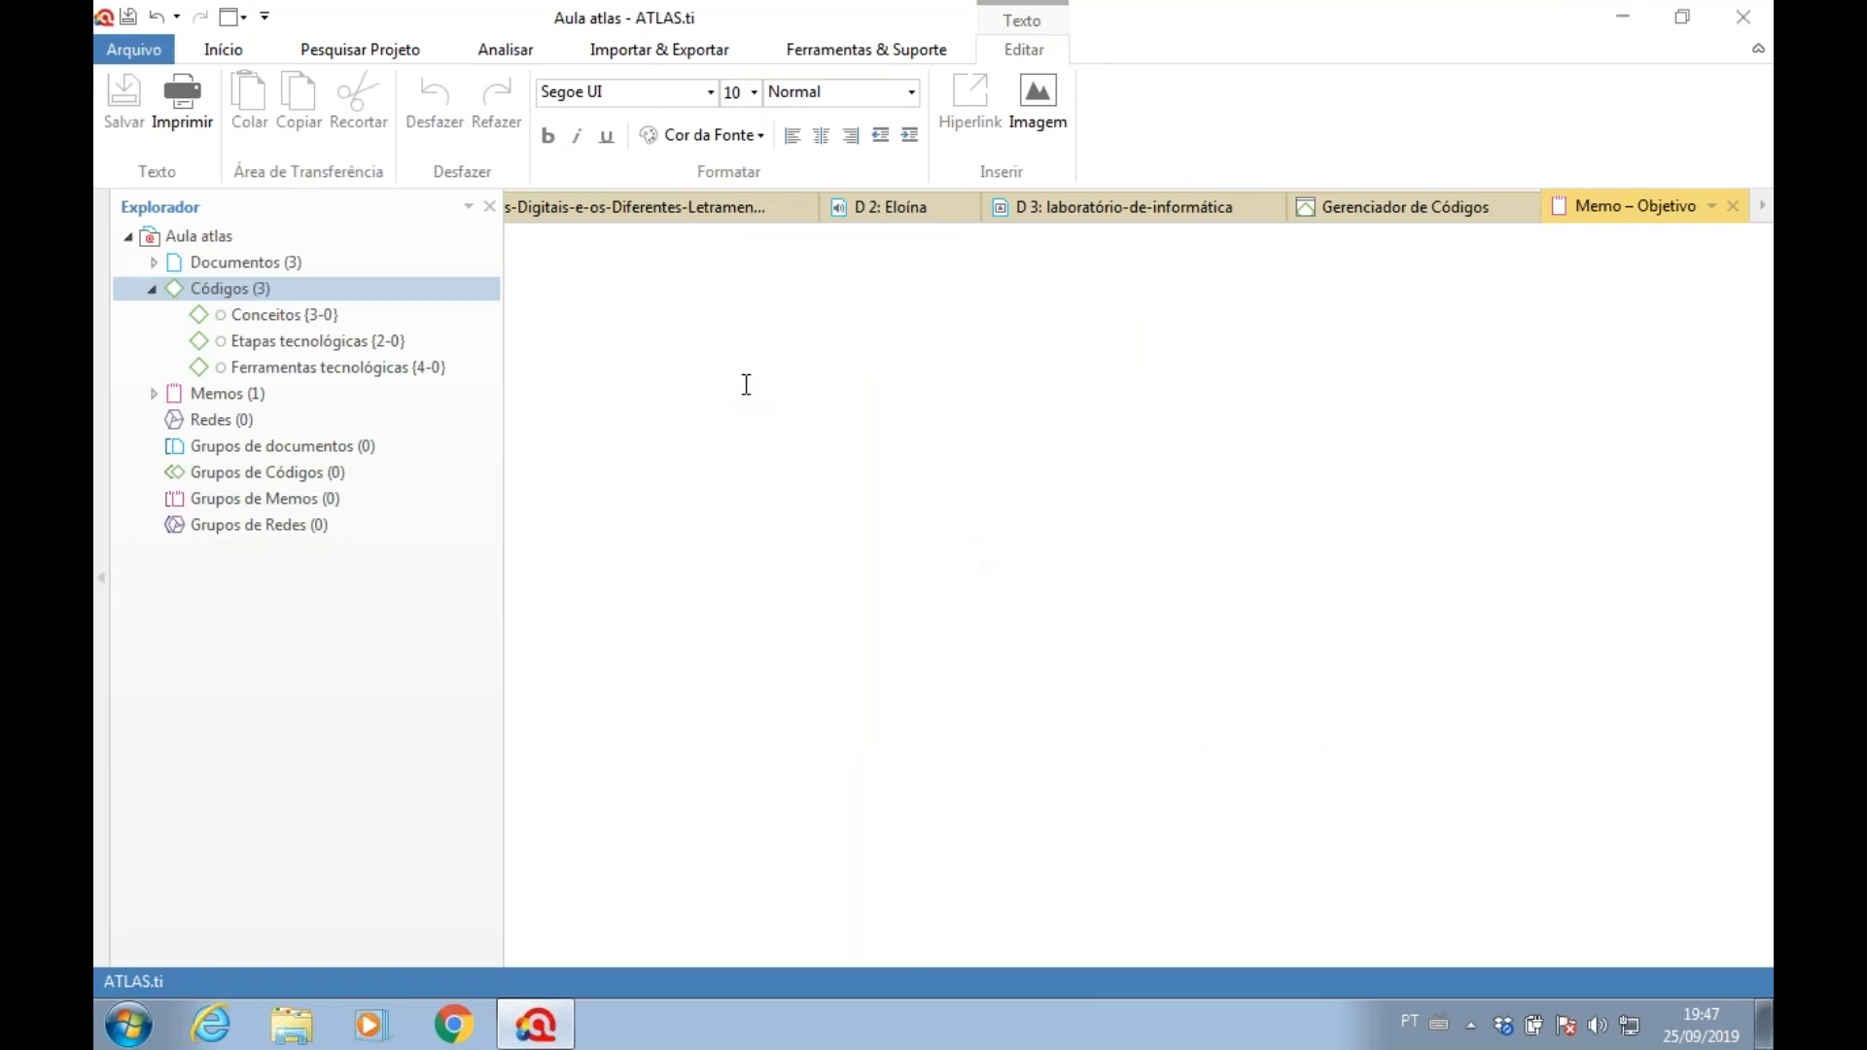
# - Enter the placeholder text "ssasasasasassadsadasdasdasads" in the Objetivo memo and save the memo
pyautogui.write('ssasasasasassadsadasdasdas')
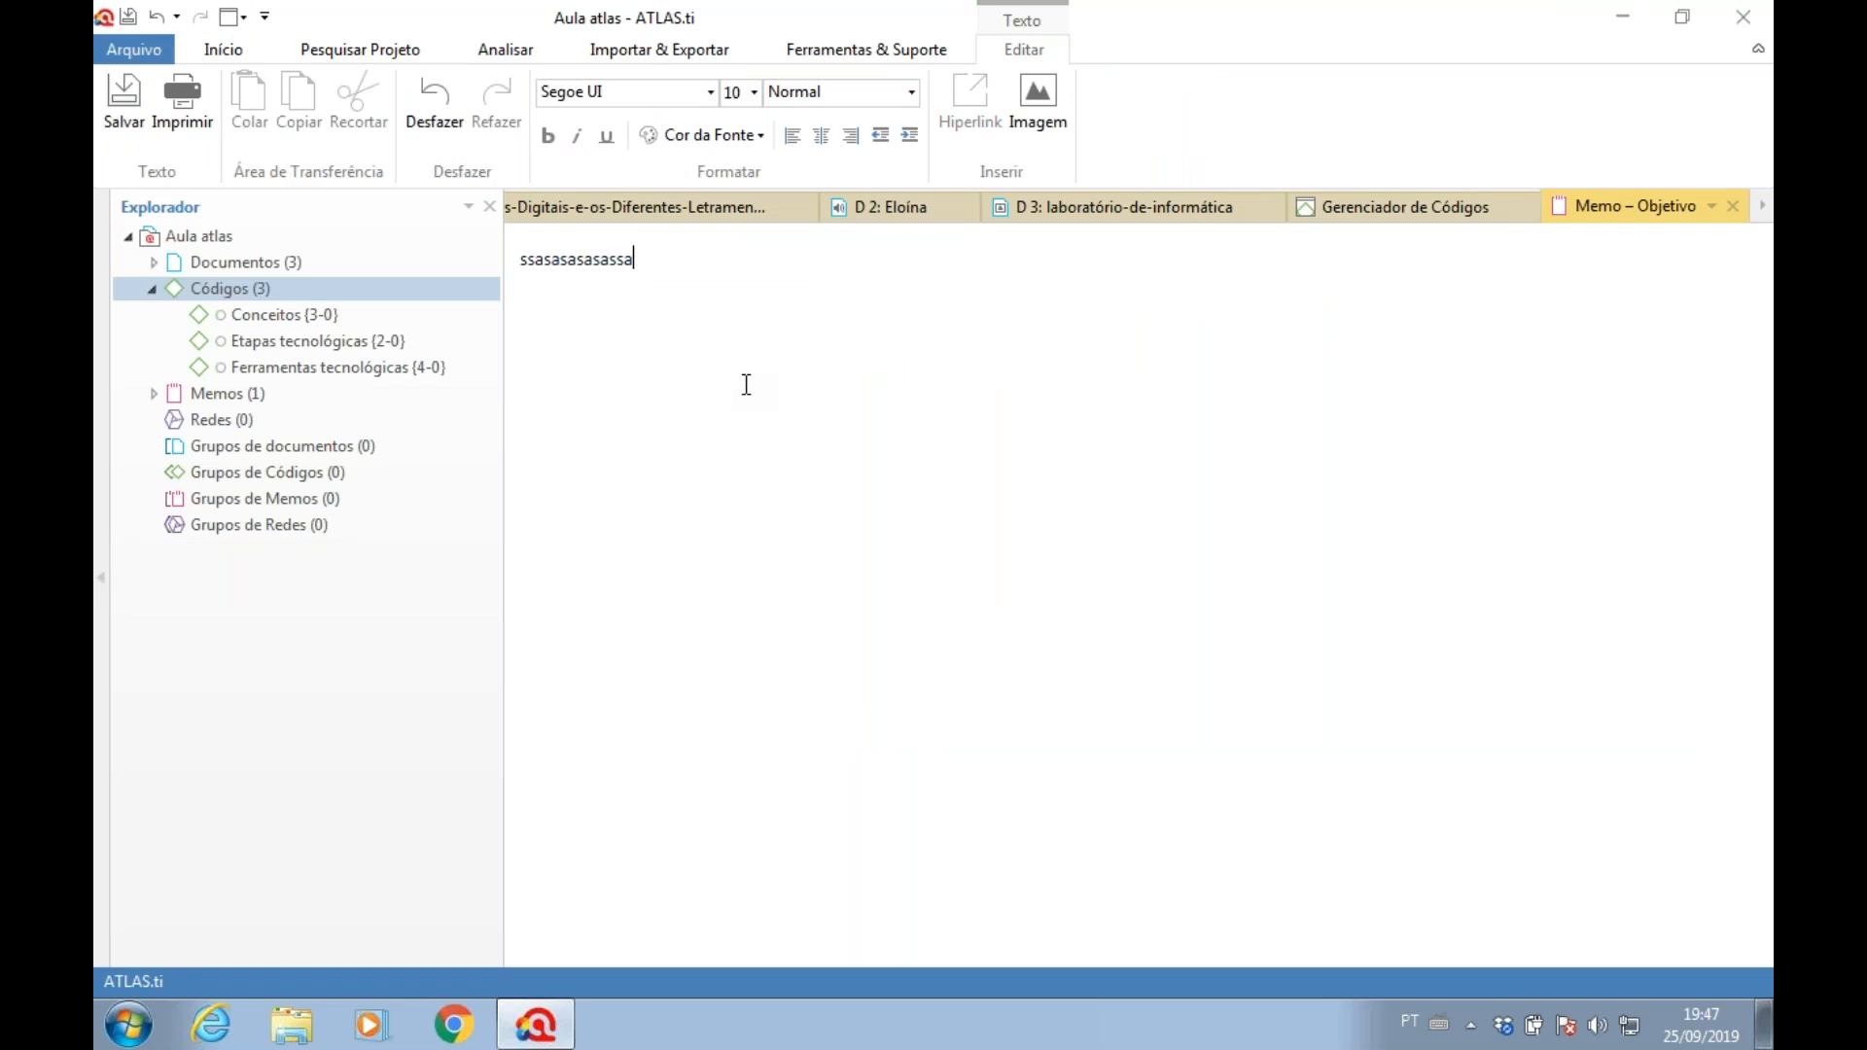
pyautogui.write('adsadasdasdas')
pyautogui.click(133, 93)
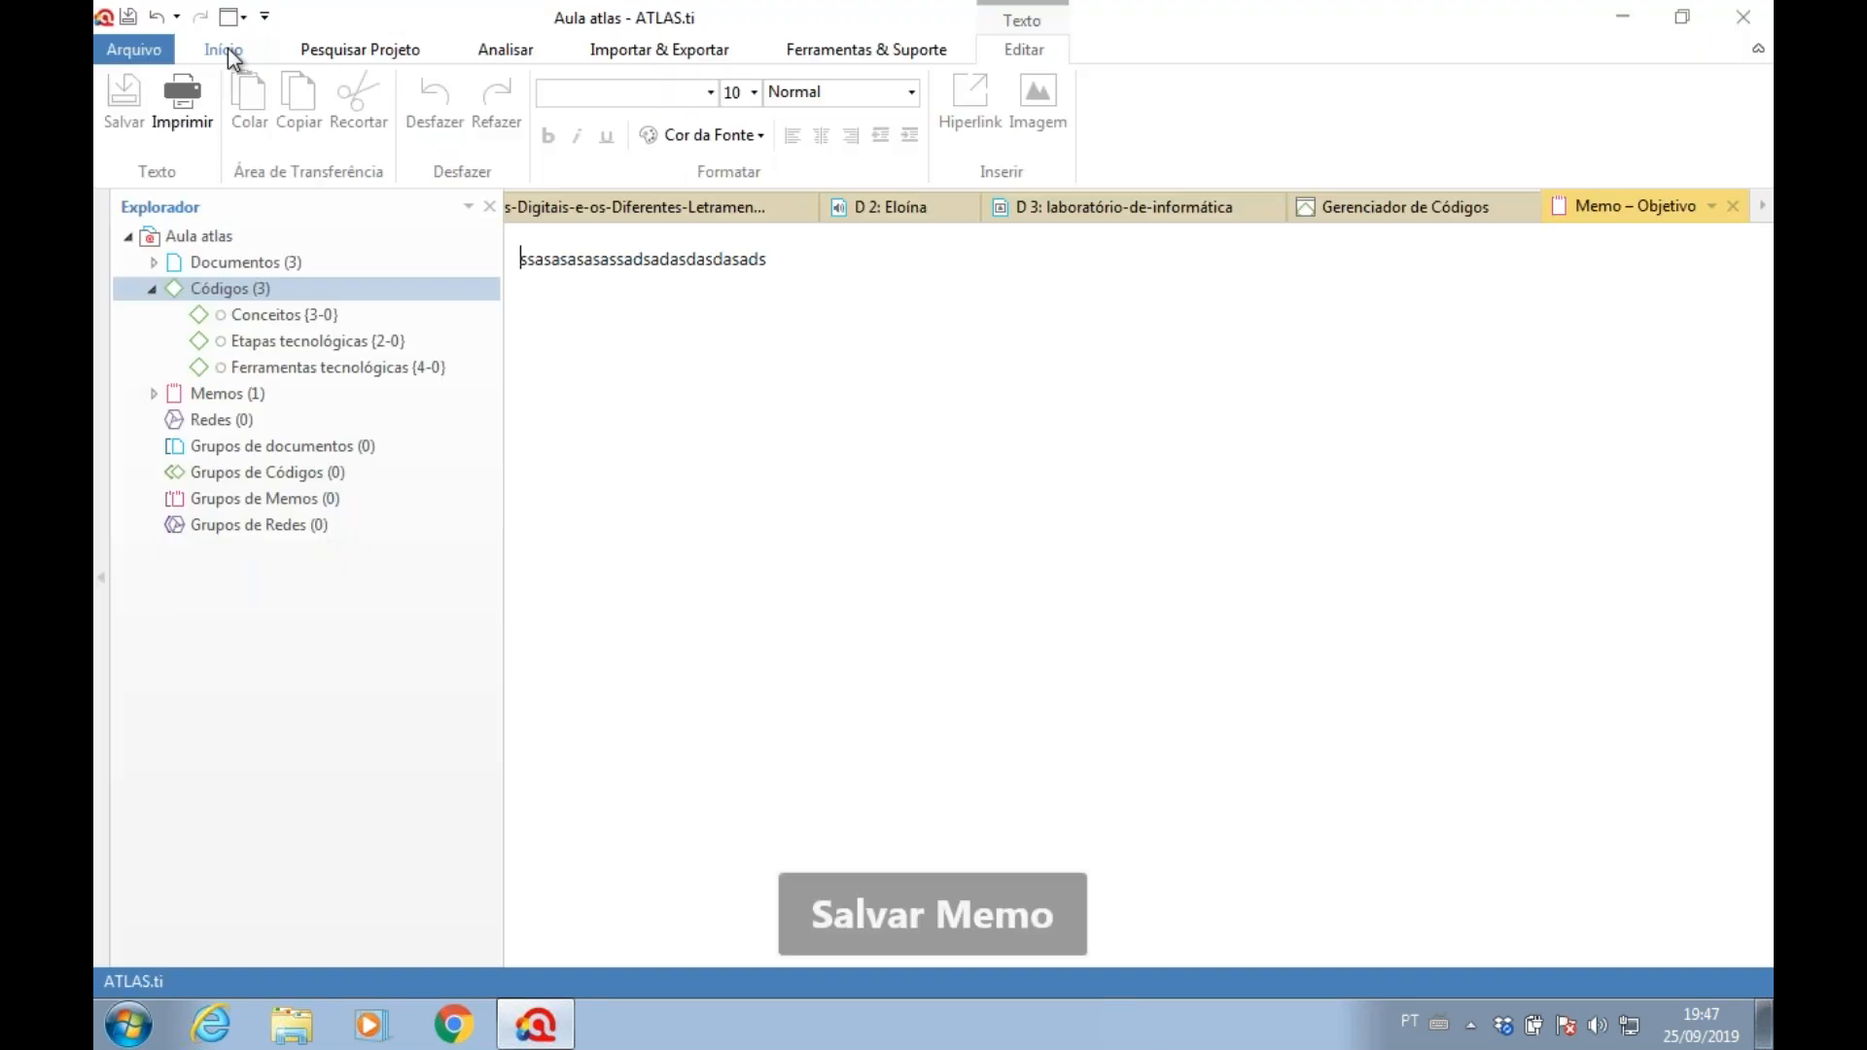
# - Create a new memo named "Analise da entrevista sujeito 1"
pyautogui.click(225, 49)
pyautogui.click(266, 148)
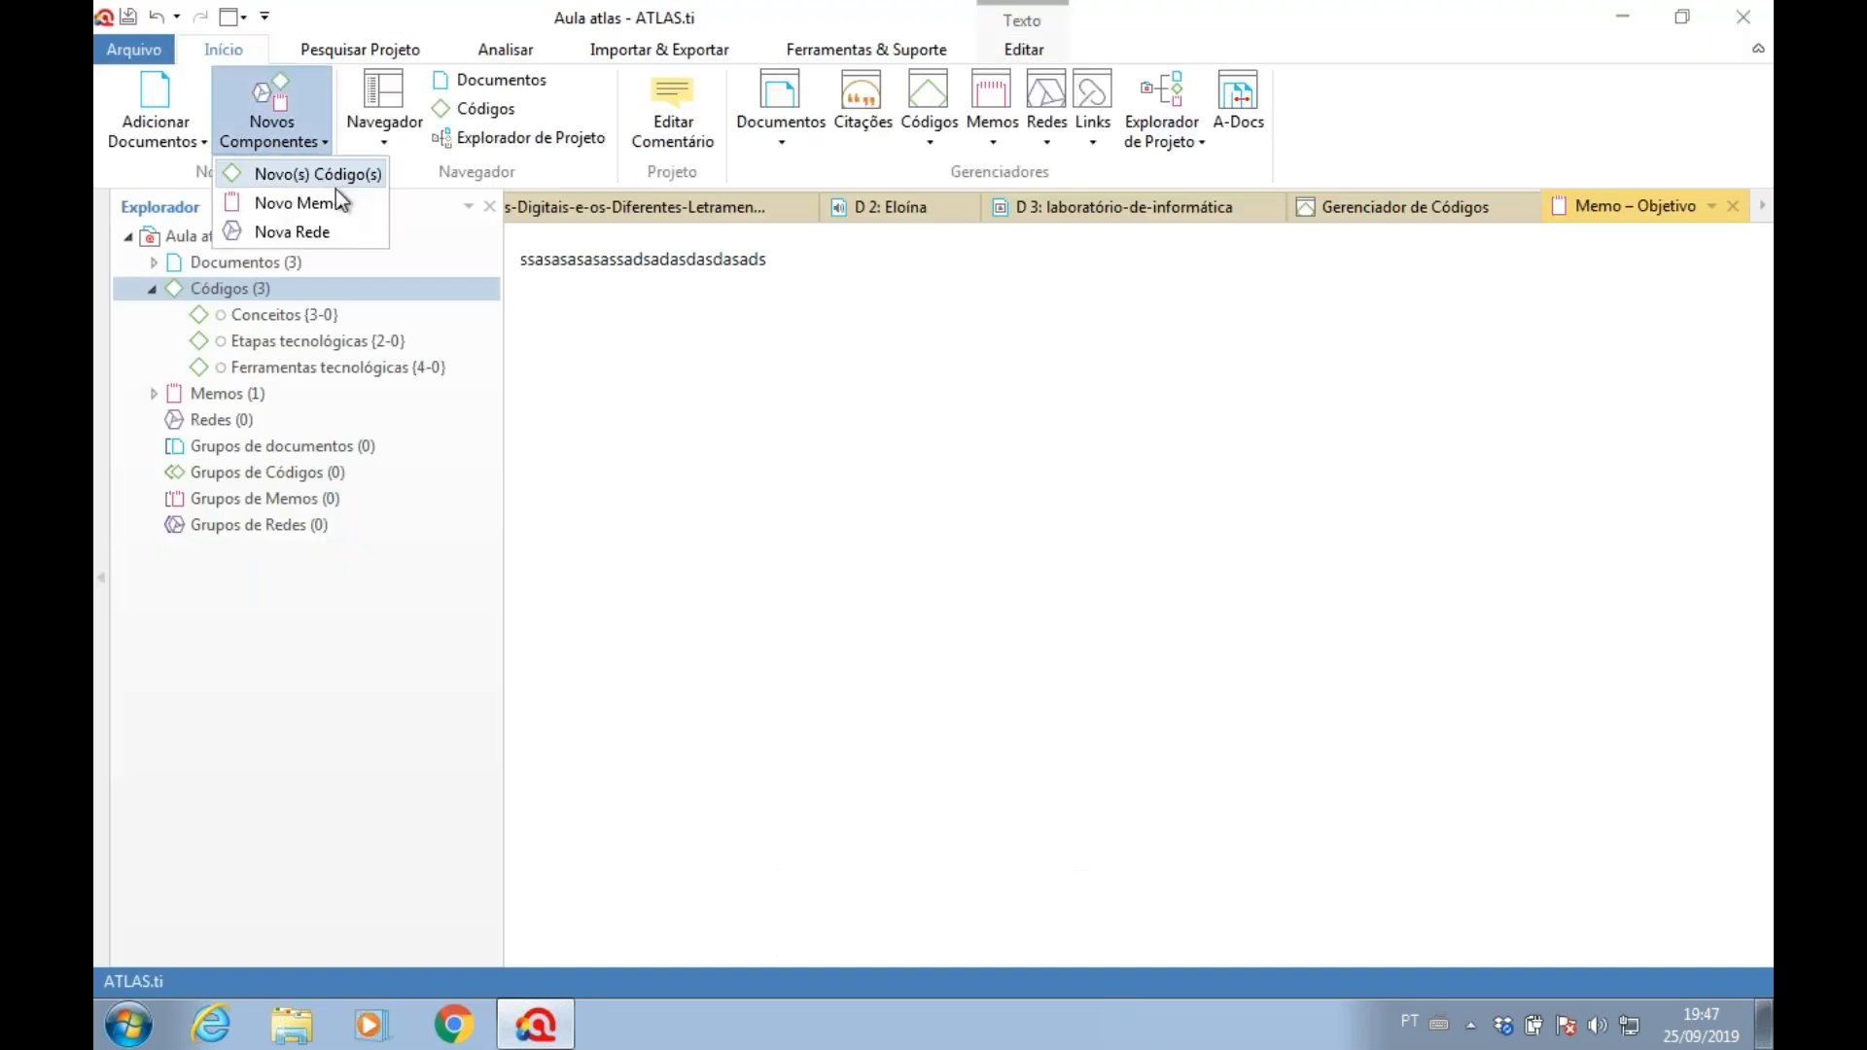
pyautogui.click(347, 201)
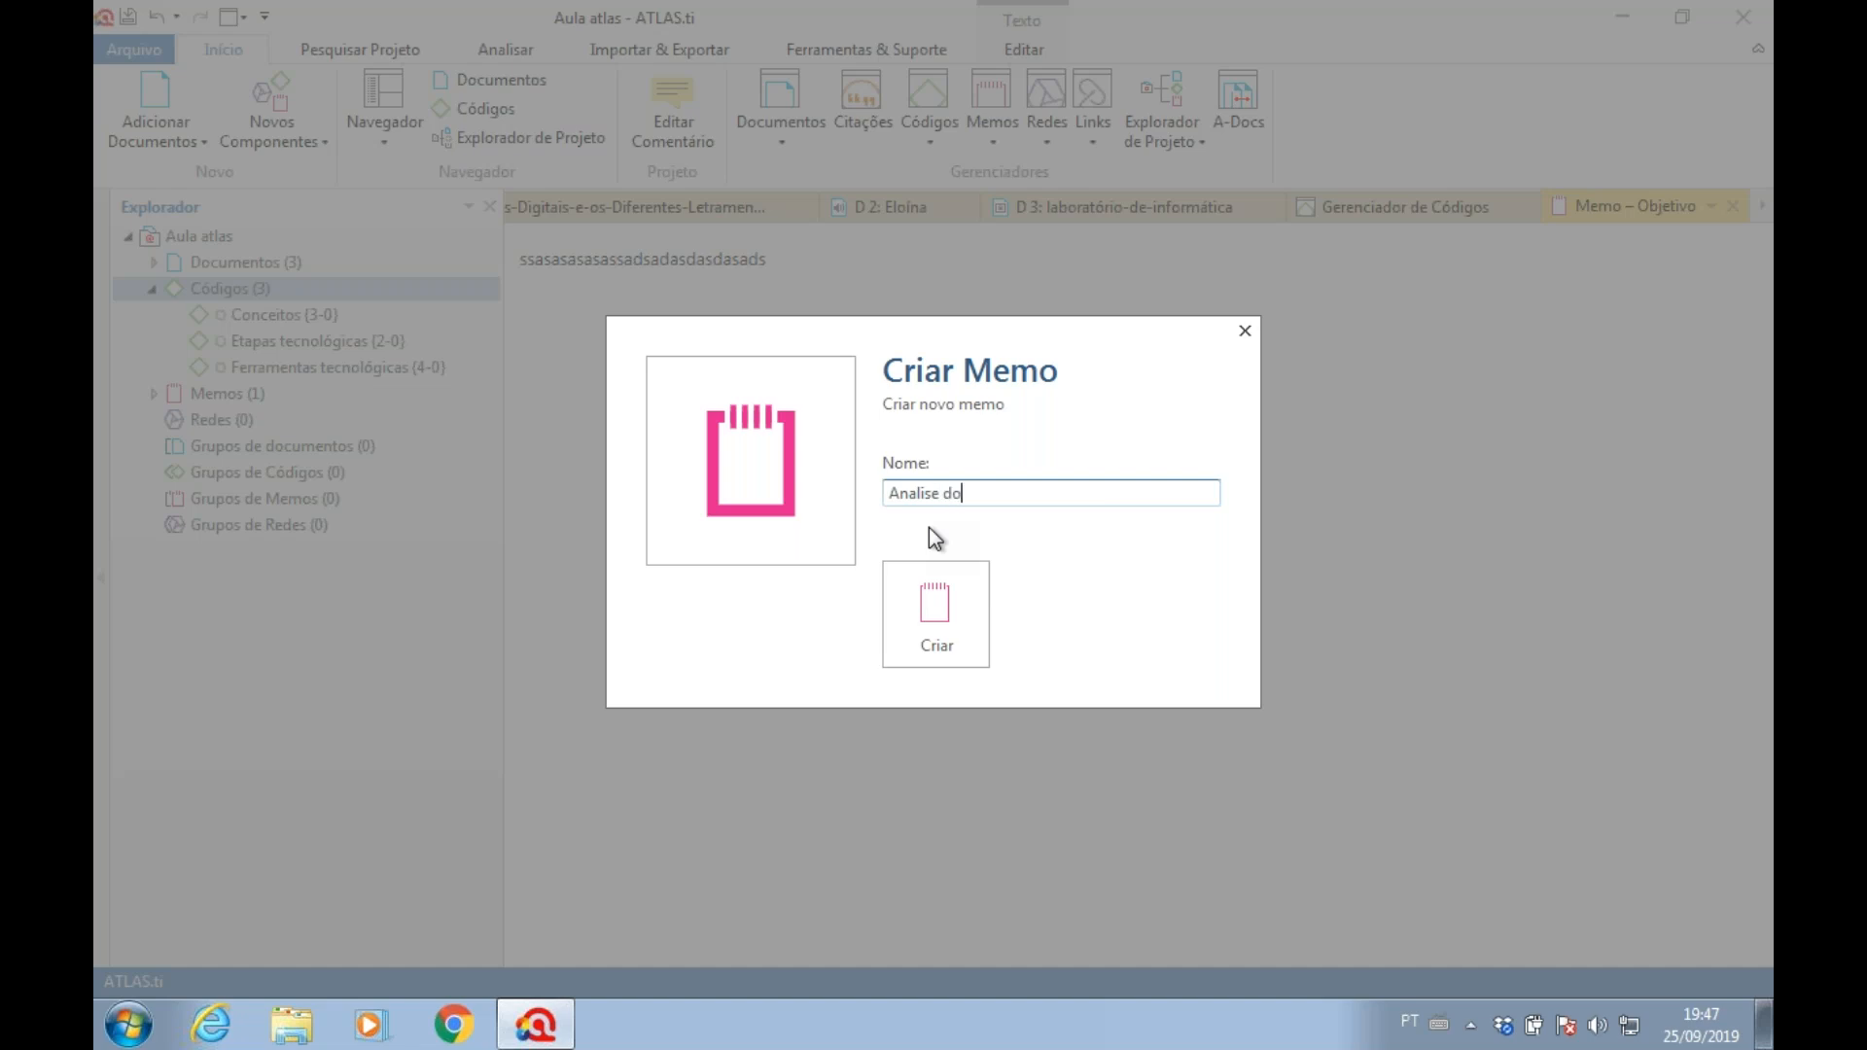
pyautogui.write('ntrevista sujeito 1')
pyautogui.click(889, 610)
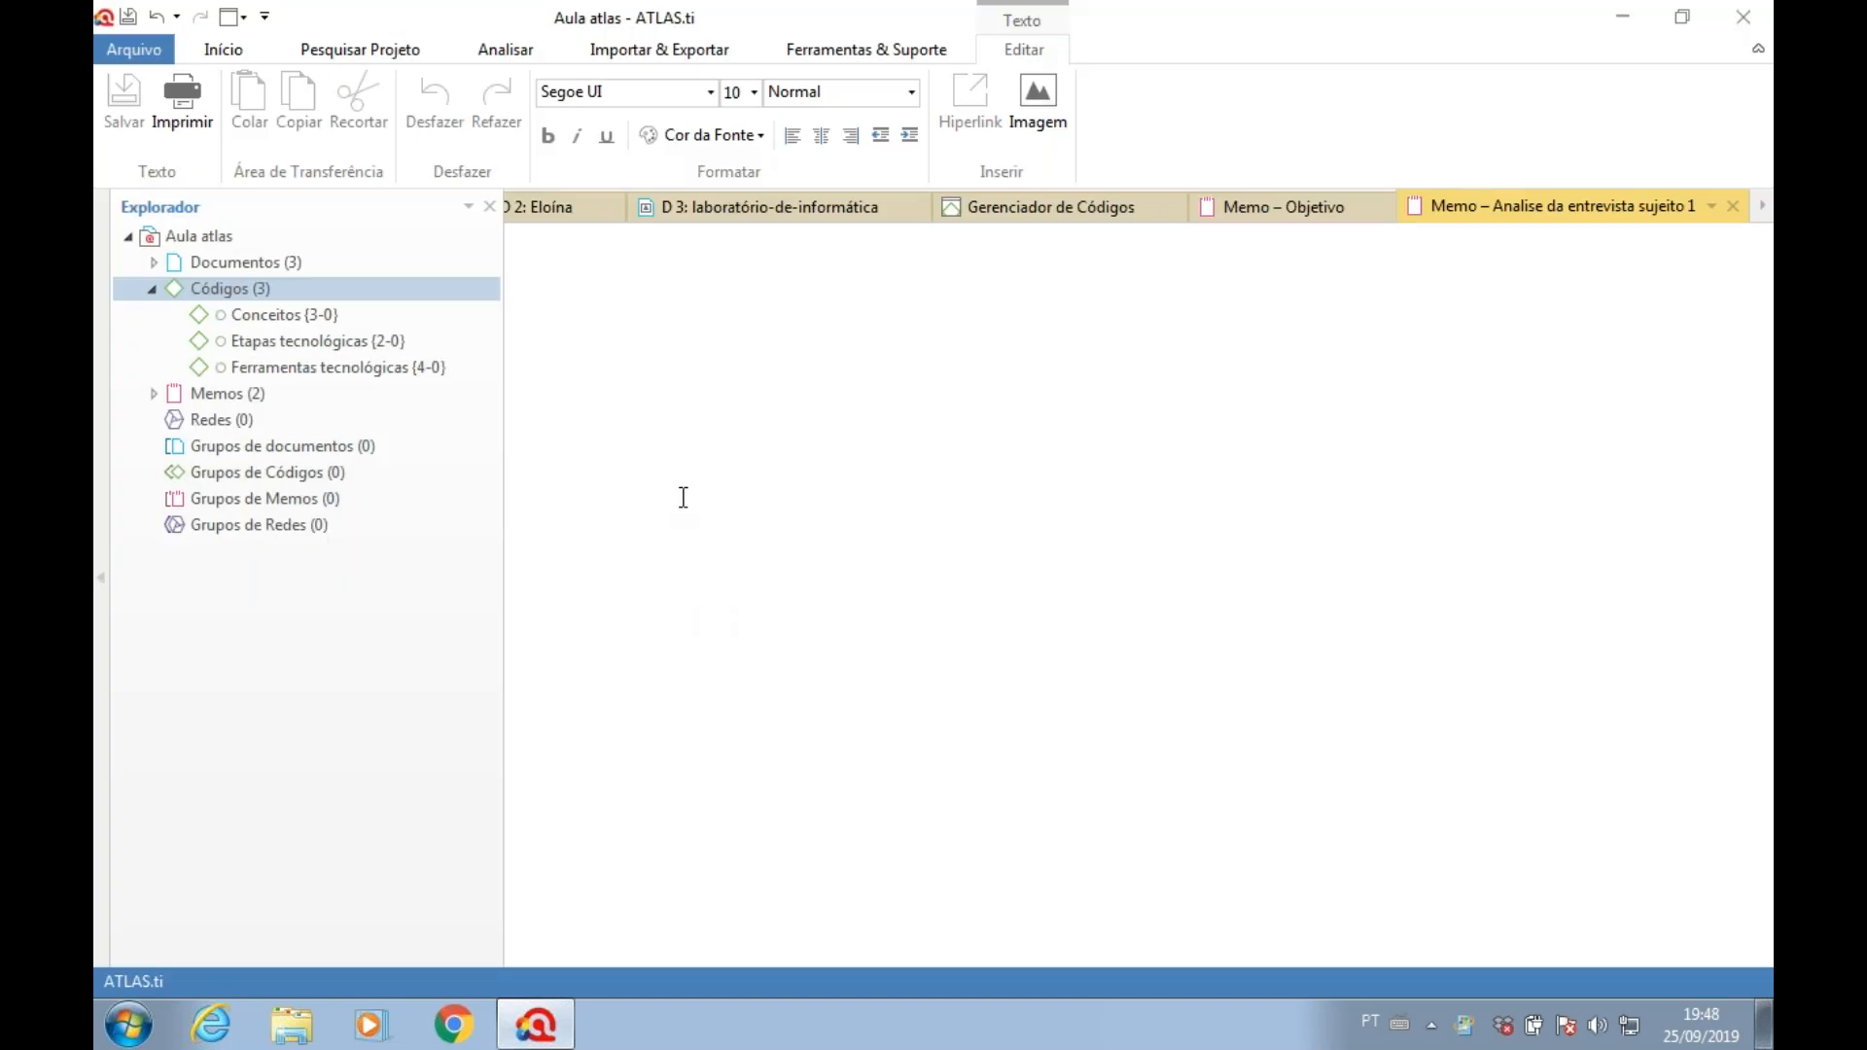
# - Enter the placeholder text "ssdsddsfdsfsdfsdfdsfdsfdsfsfdsdf" in the Analise da entrevista sujeito 1 memo and save it
pyautogui.write('ssdsddsfdsfsfdsfdfdsfdsfdsfsfdsdf')
pyautogui.click(116, 97)
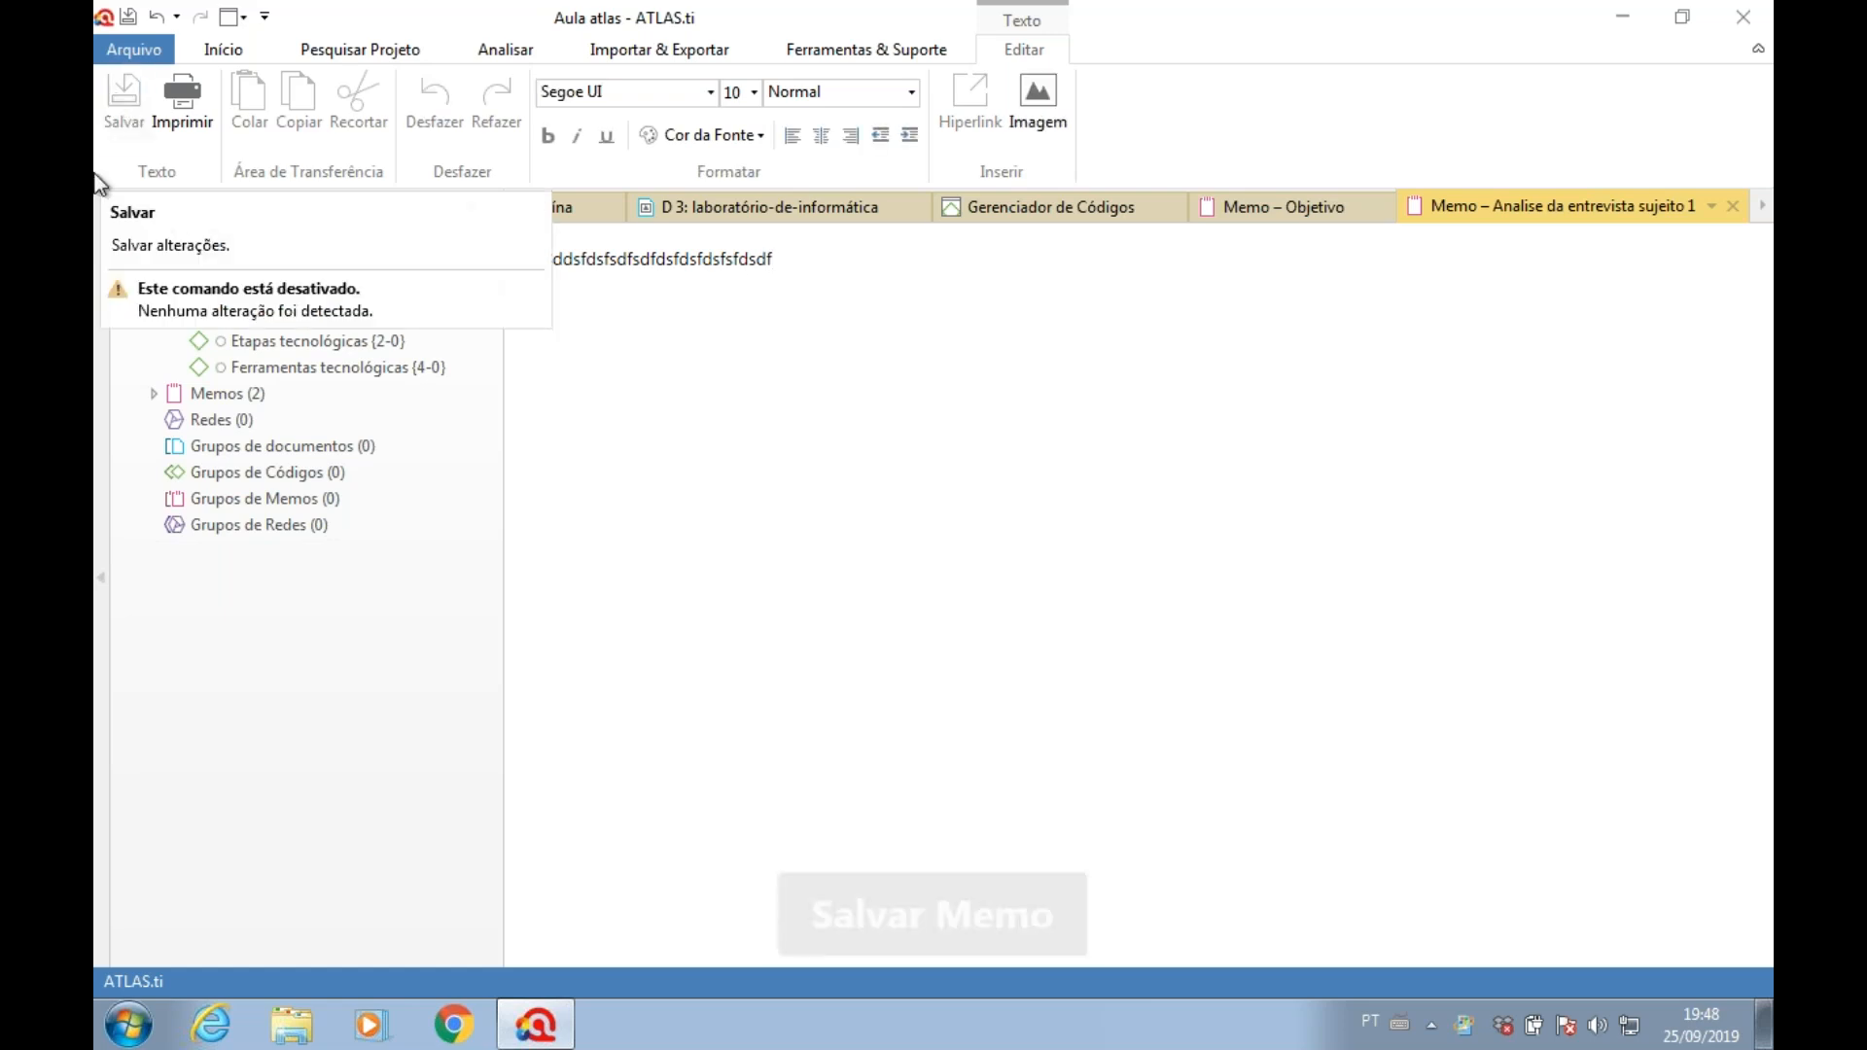
# - Close the Objetivo memo and the code manager, and collapse the code list in the project explorer
pyautogui.click(144, 391)
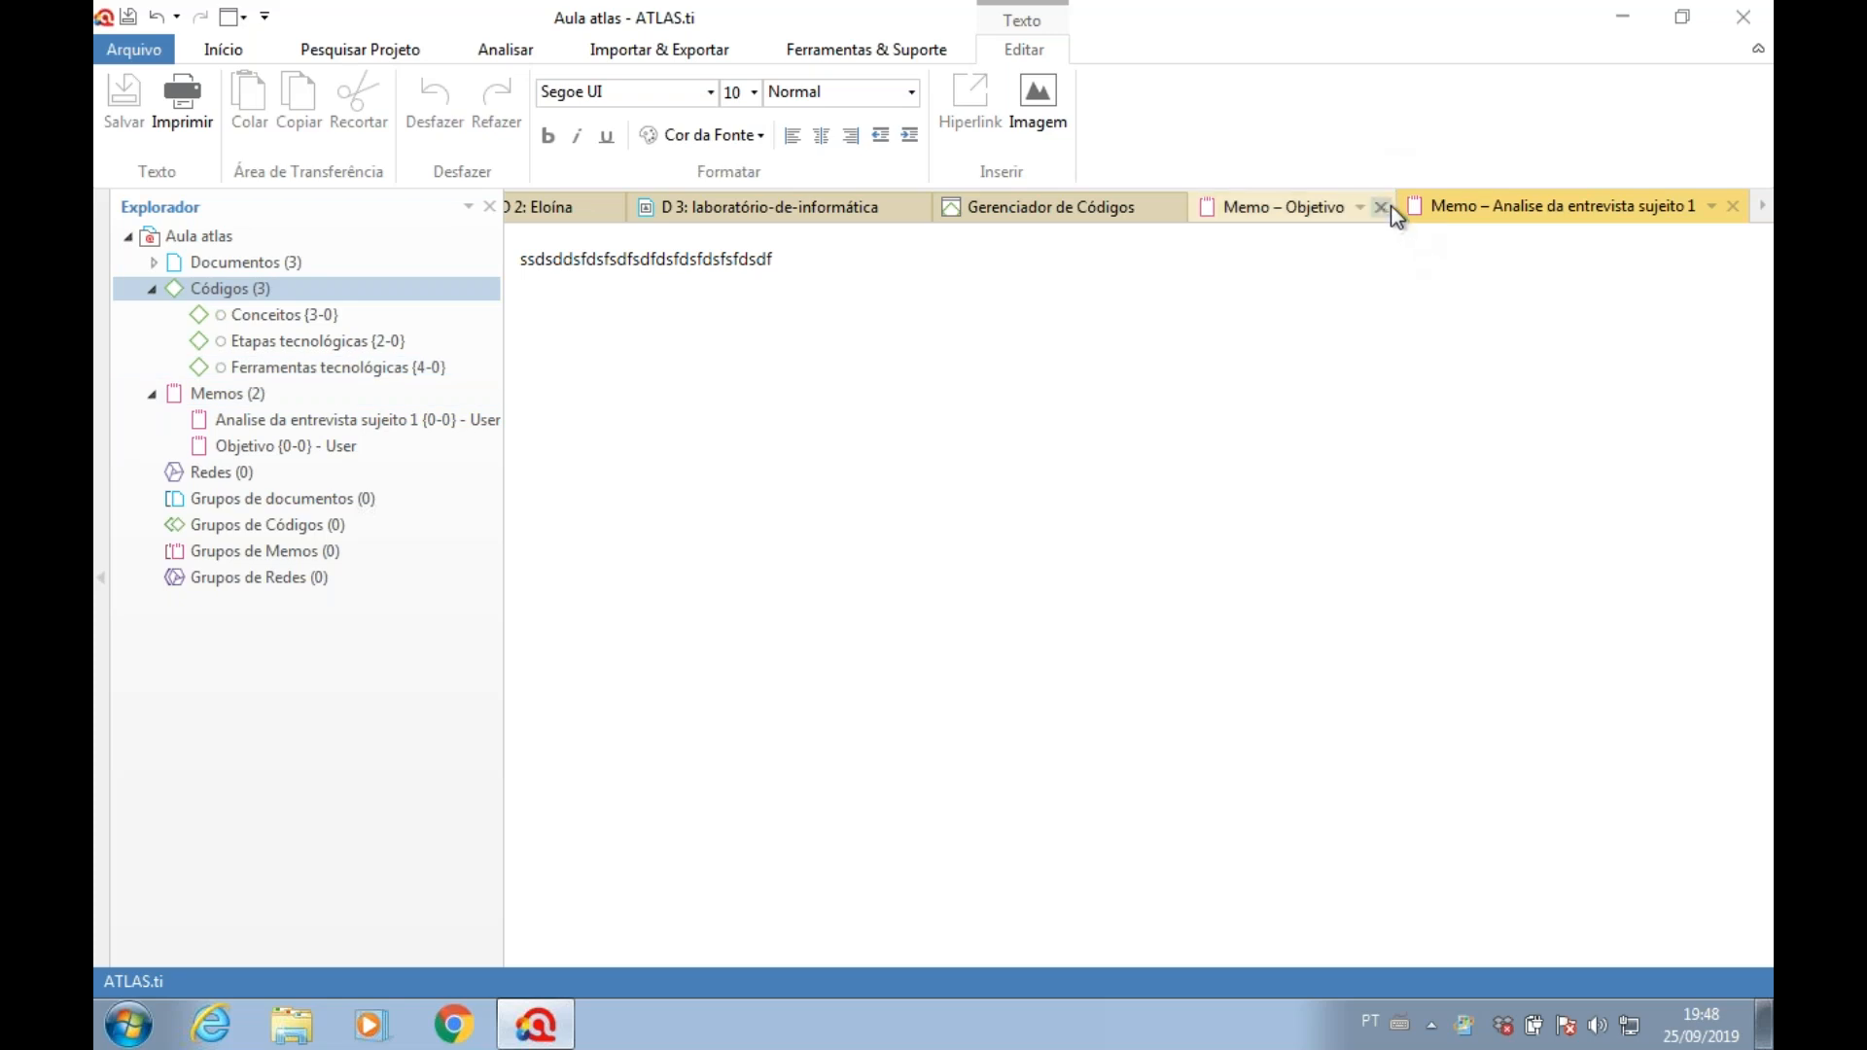
pyautogui.click(1383, 208)
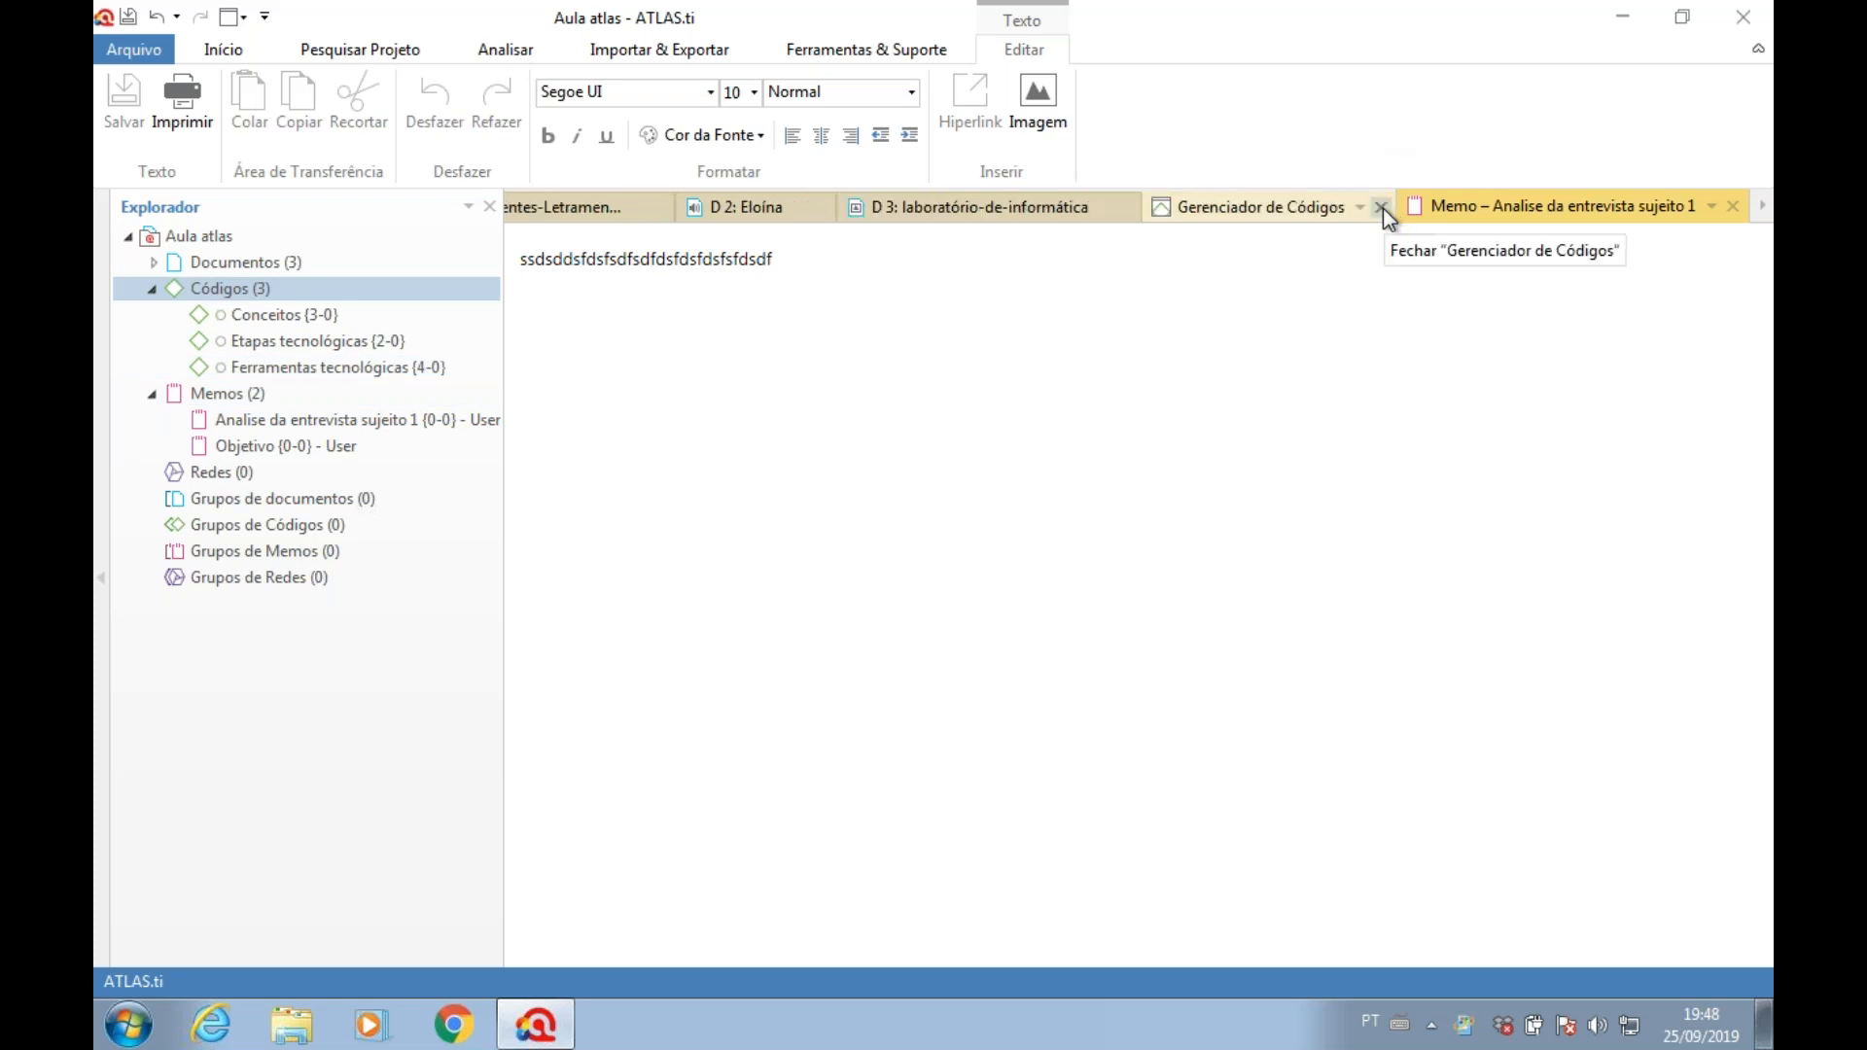
pyautogui.click(1382, 208)
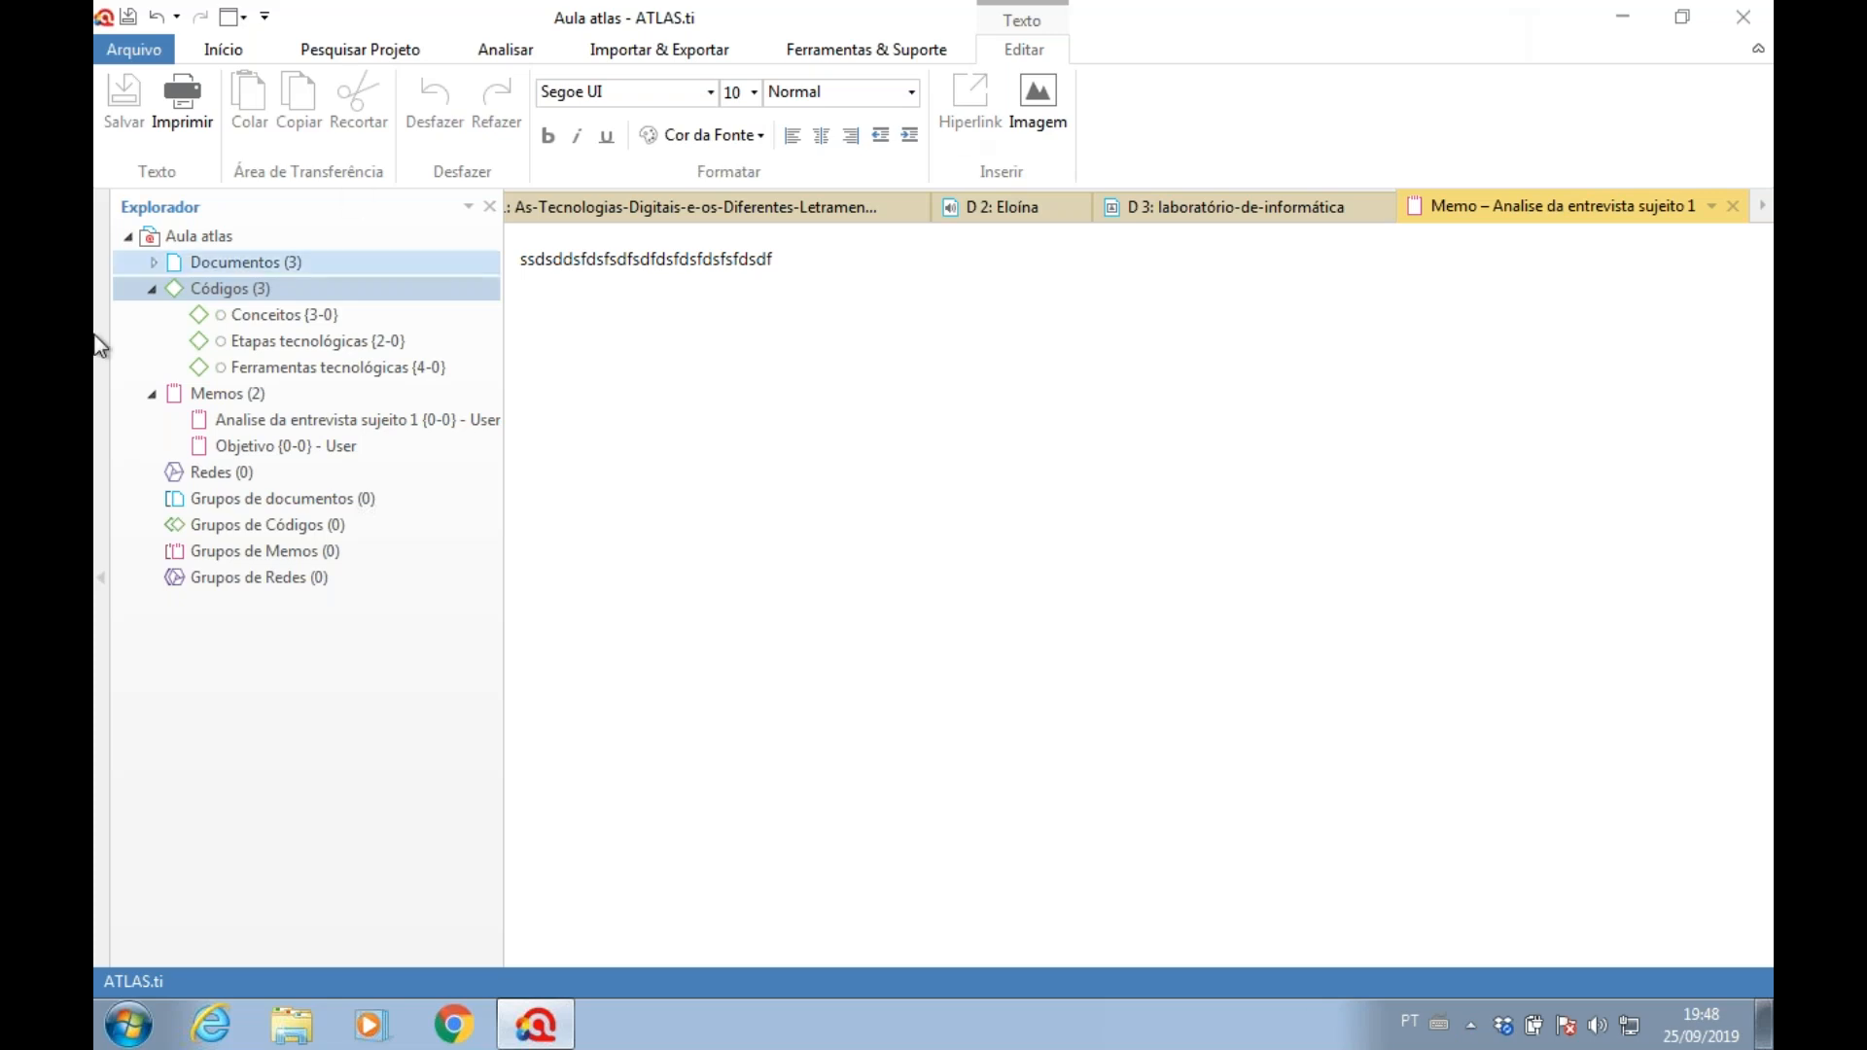
pyautogui.click(143, 288)
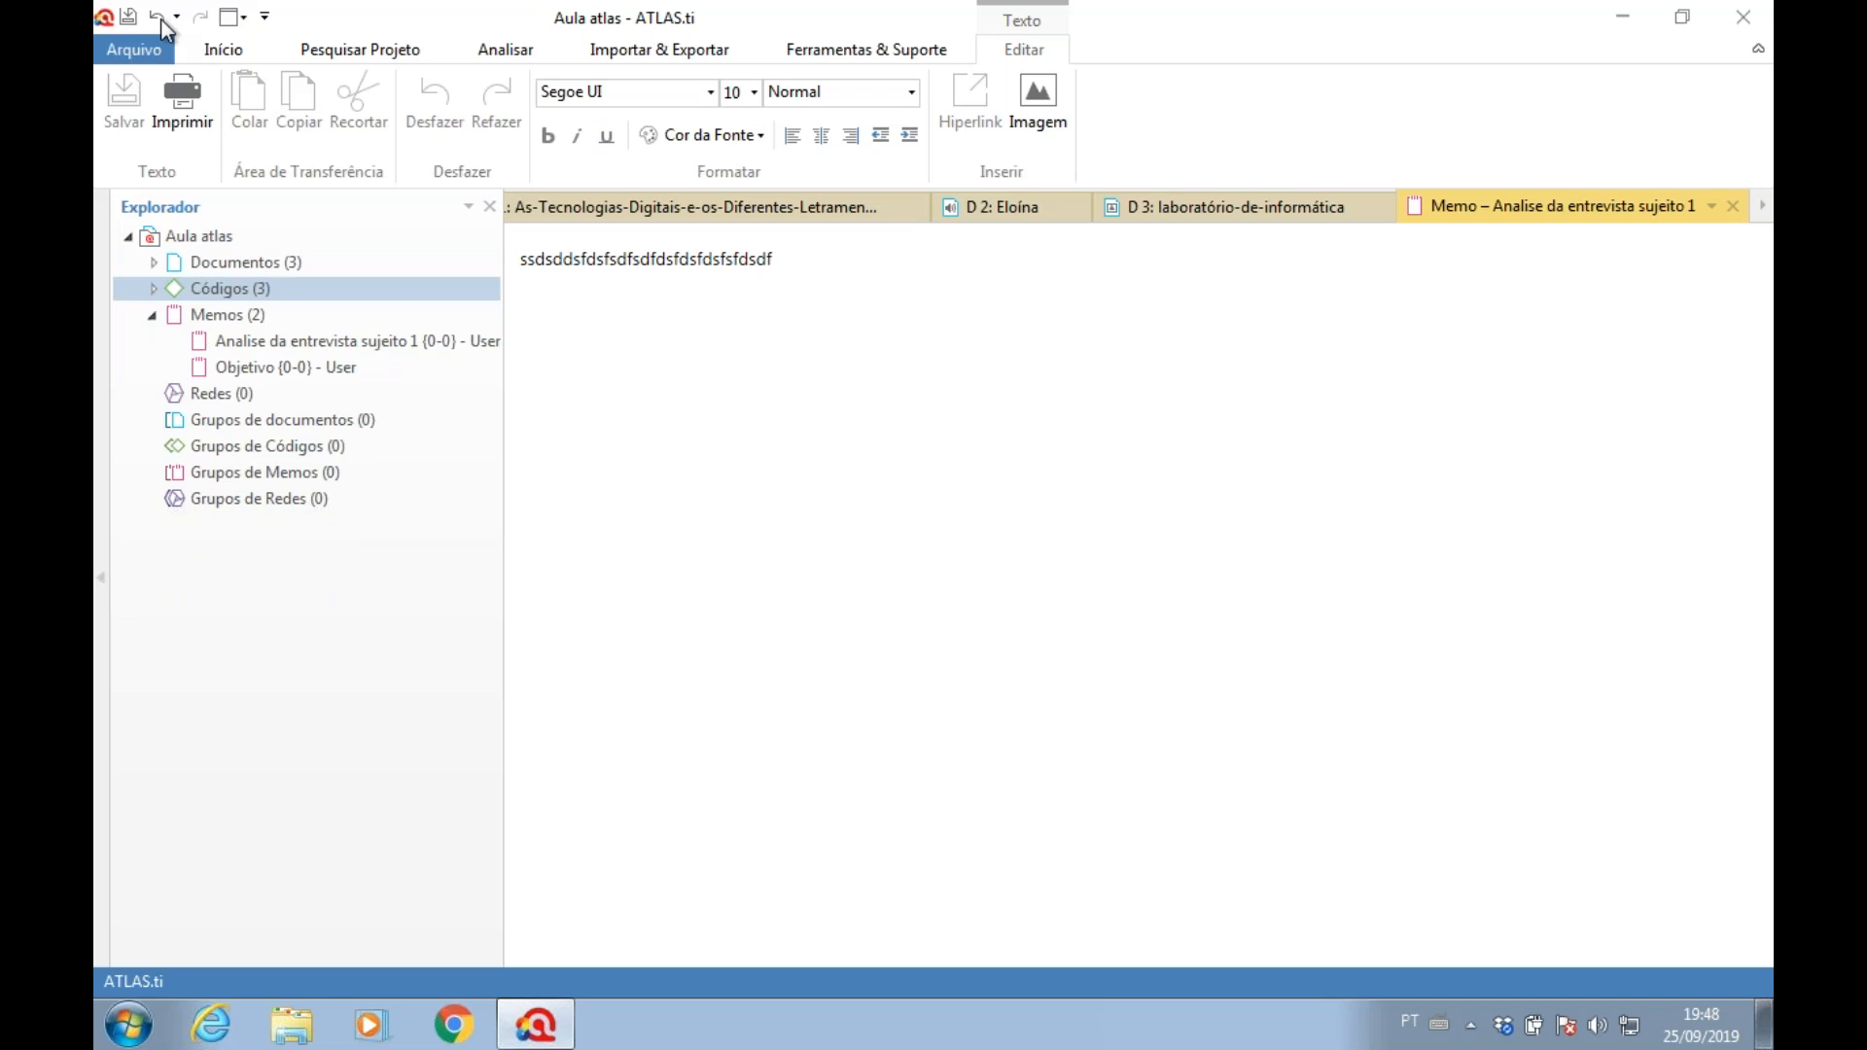
# - Collapse the memo list and close document D 3, the Analise da entrevista sujeito 1 memo and document D 1
pyautogui.click(212, 44)
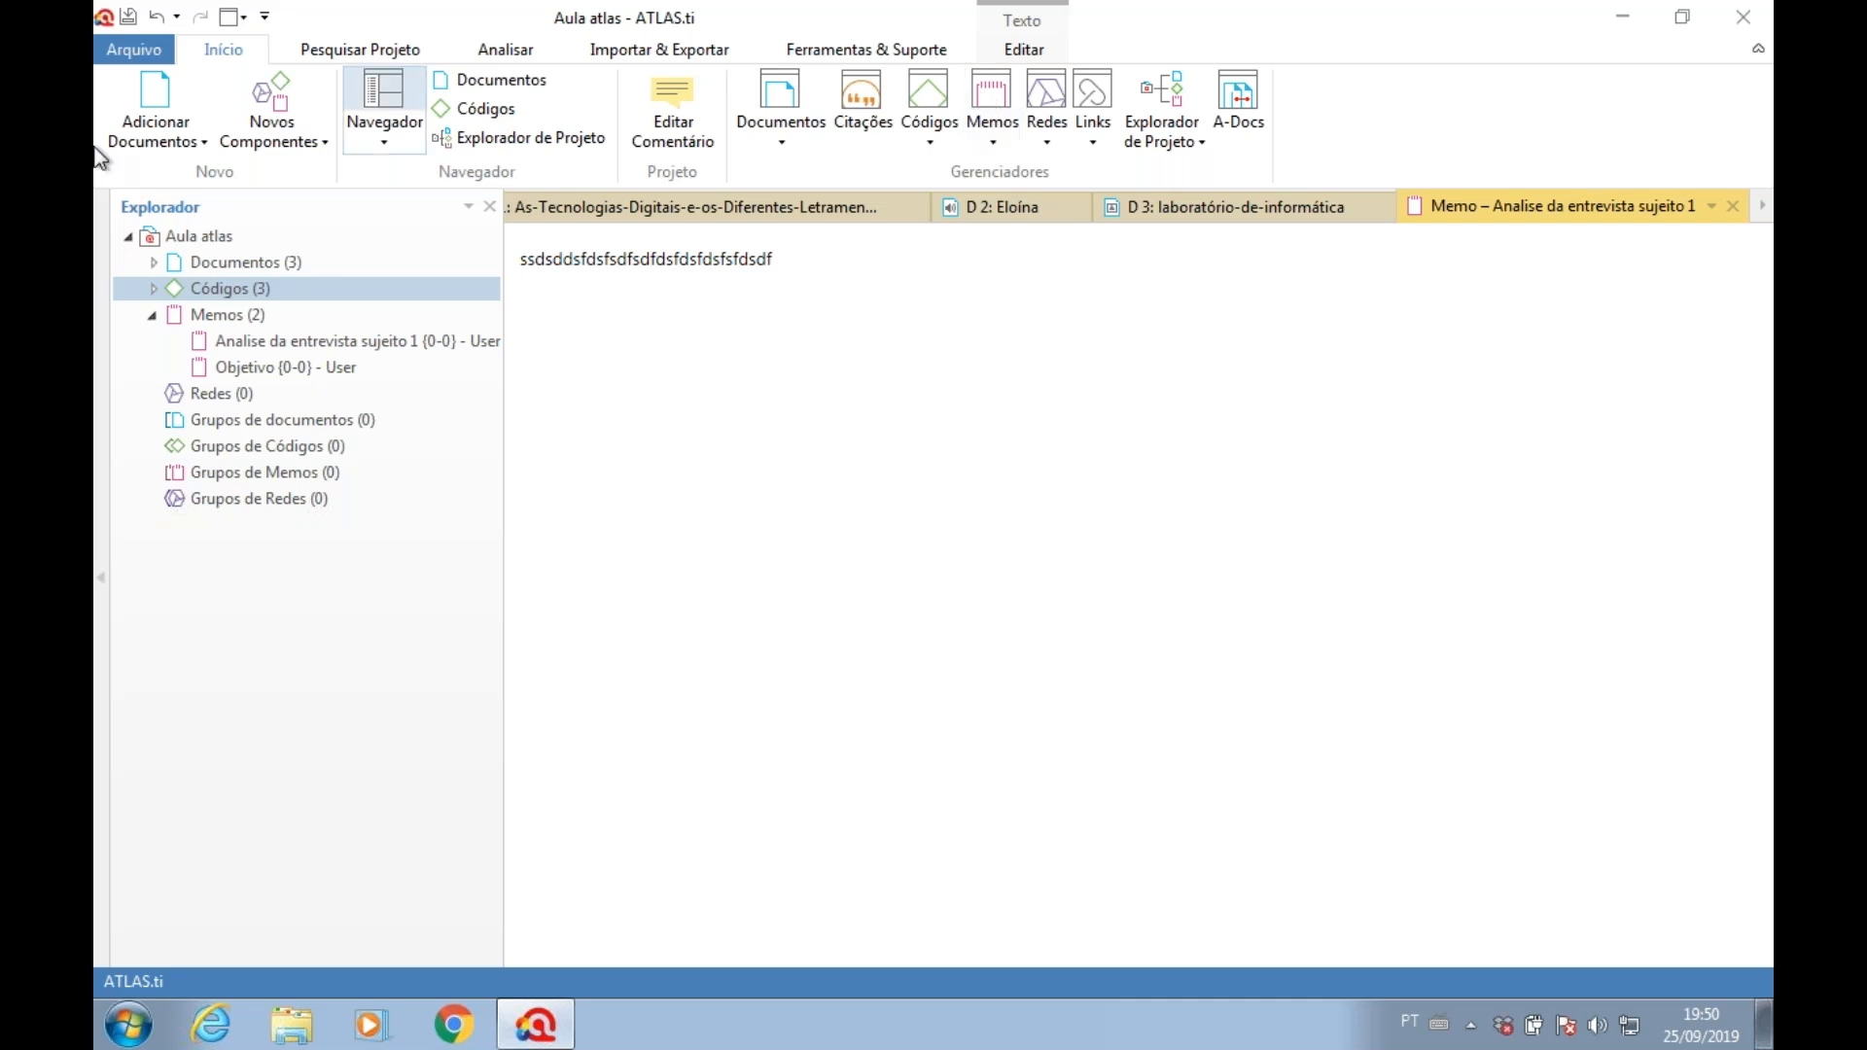
pyautogui.click(153, 315)
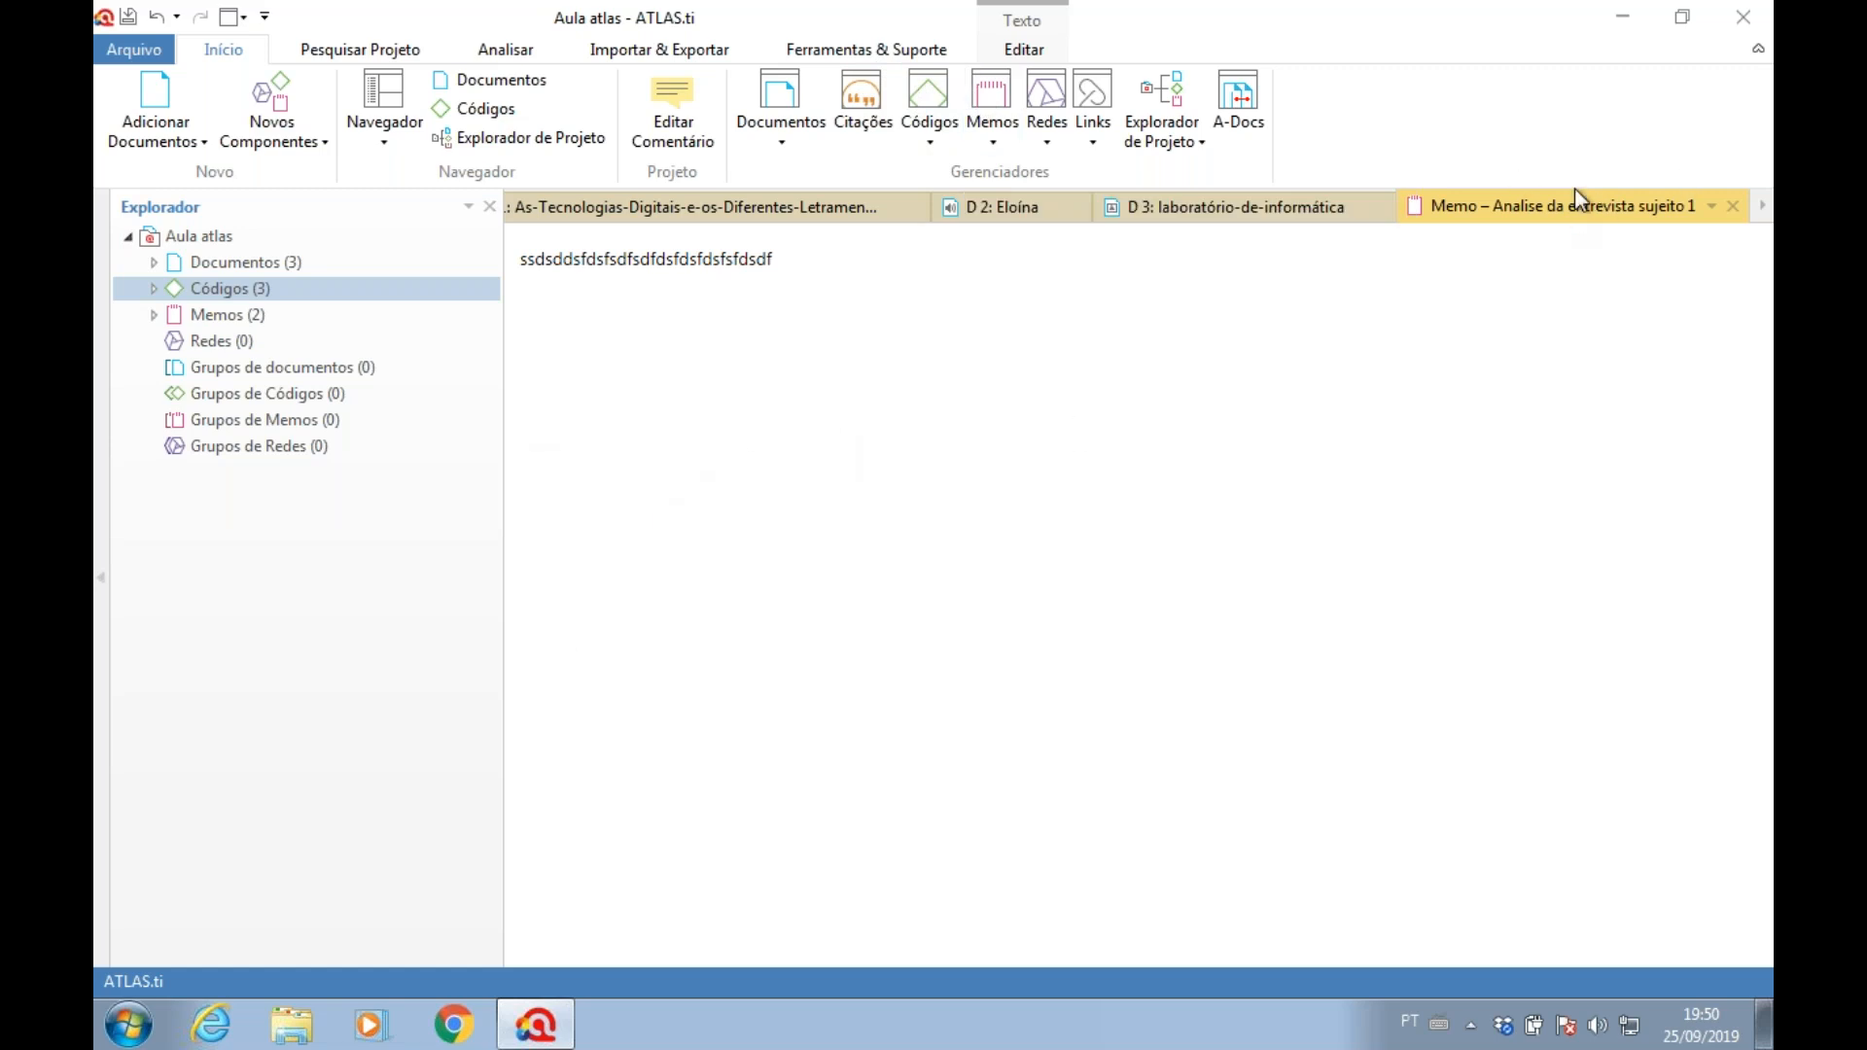
pyautogui.click(1383, 207)
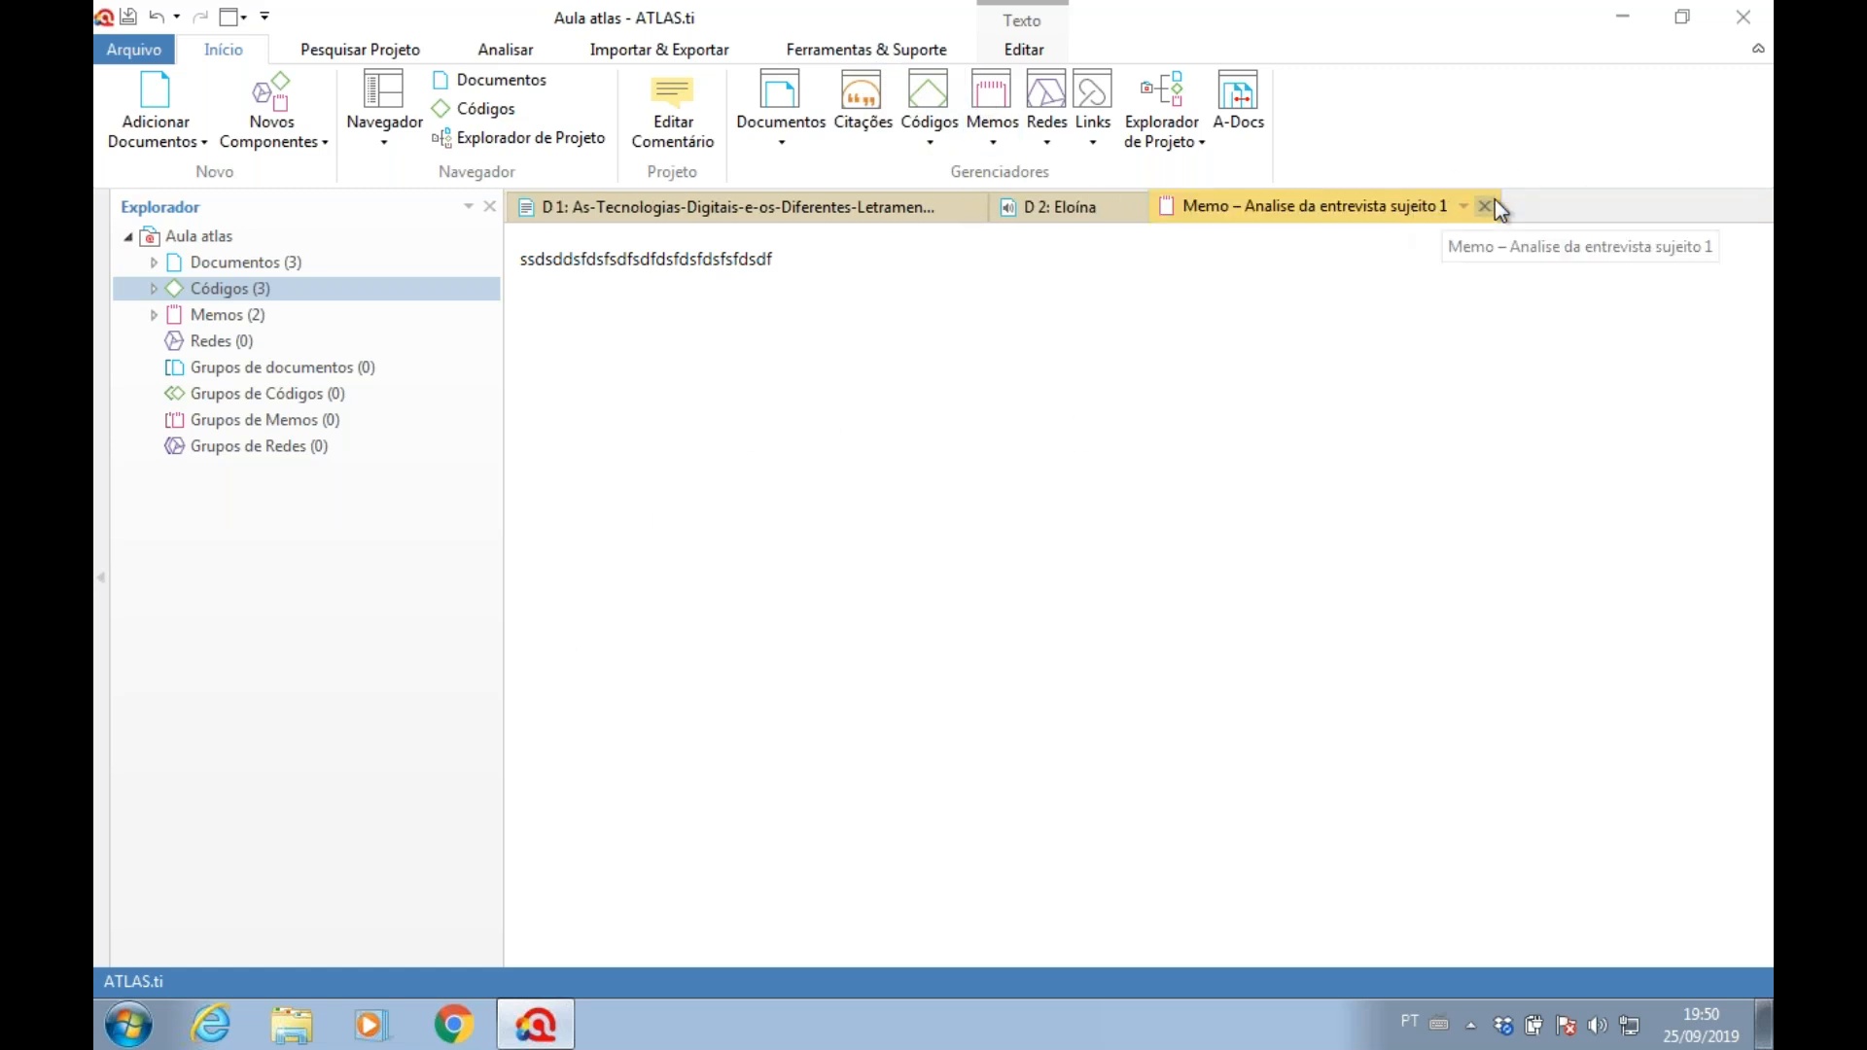
pyautogui.click(1485, 206)
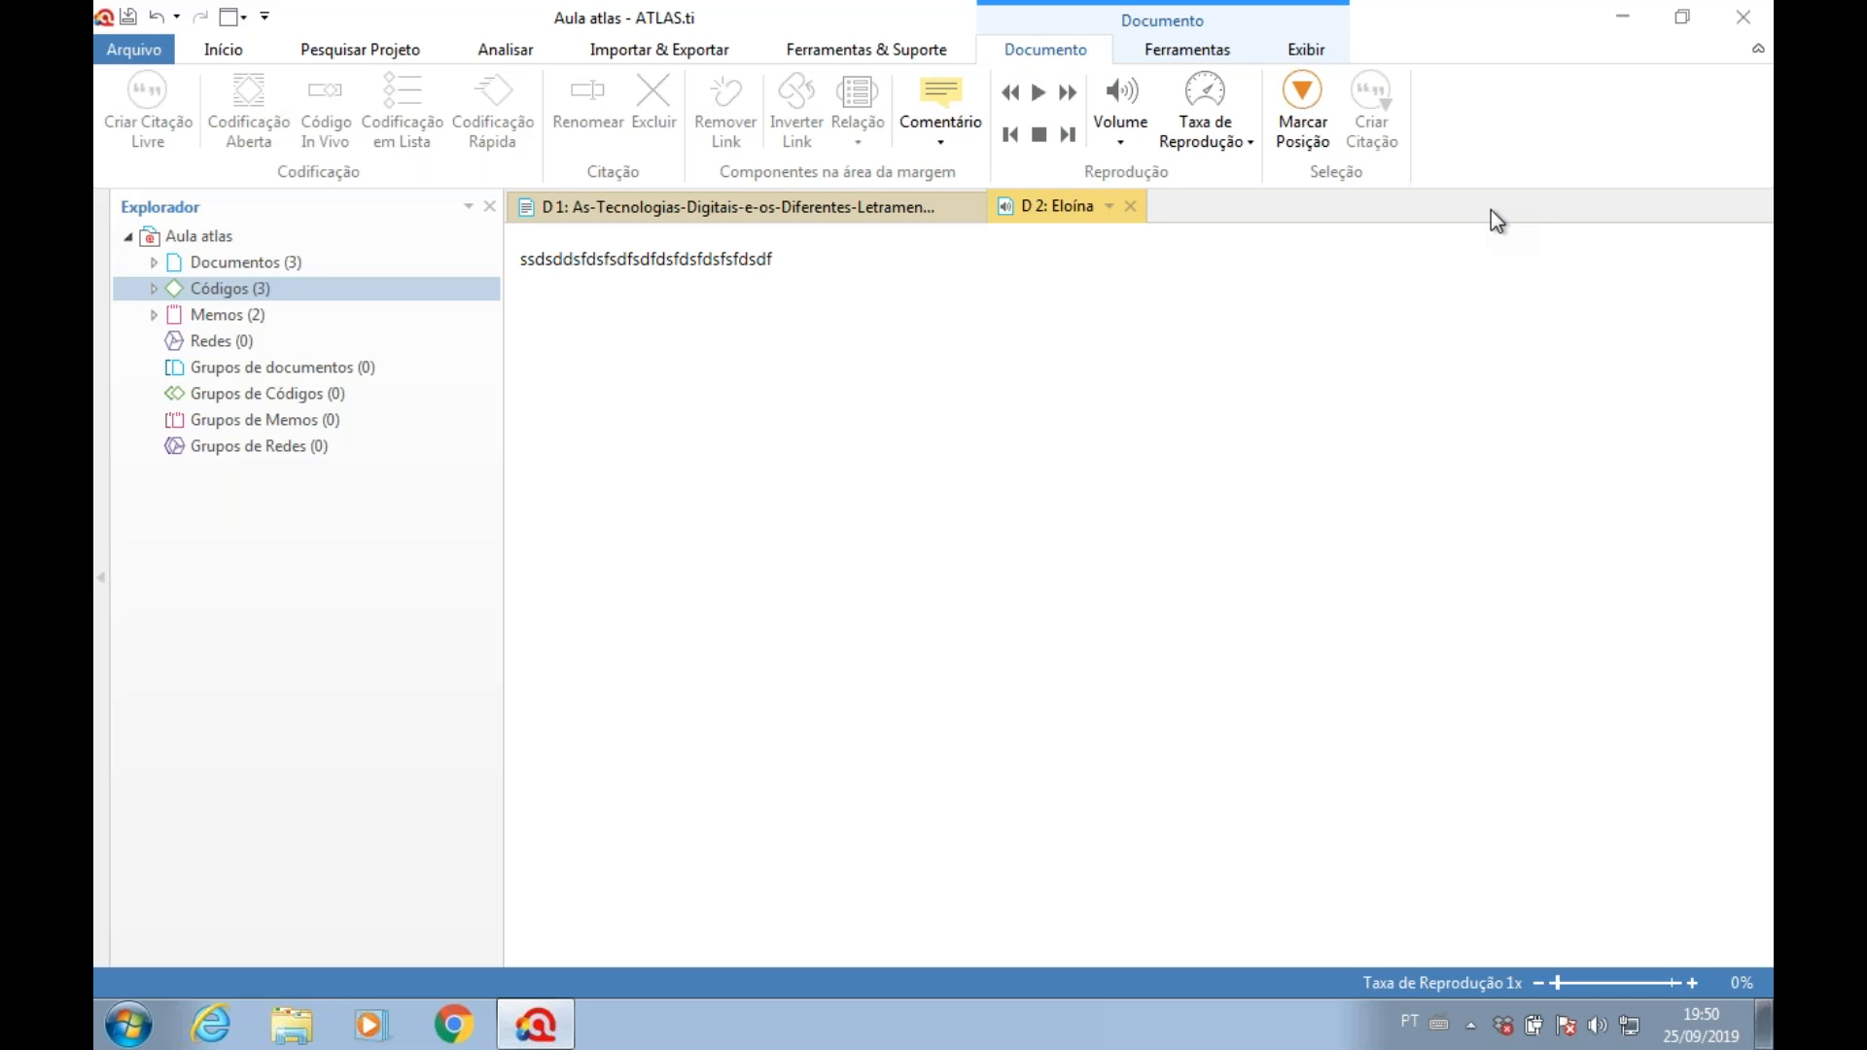
pyautogui.click(969, 207)
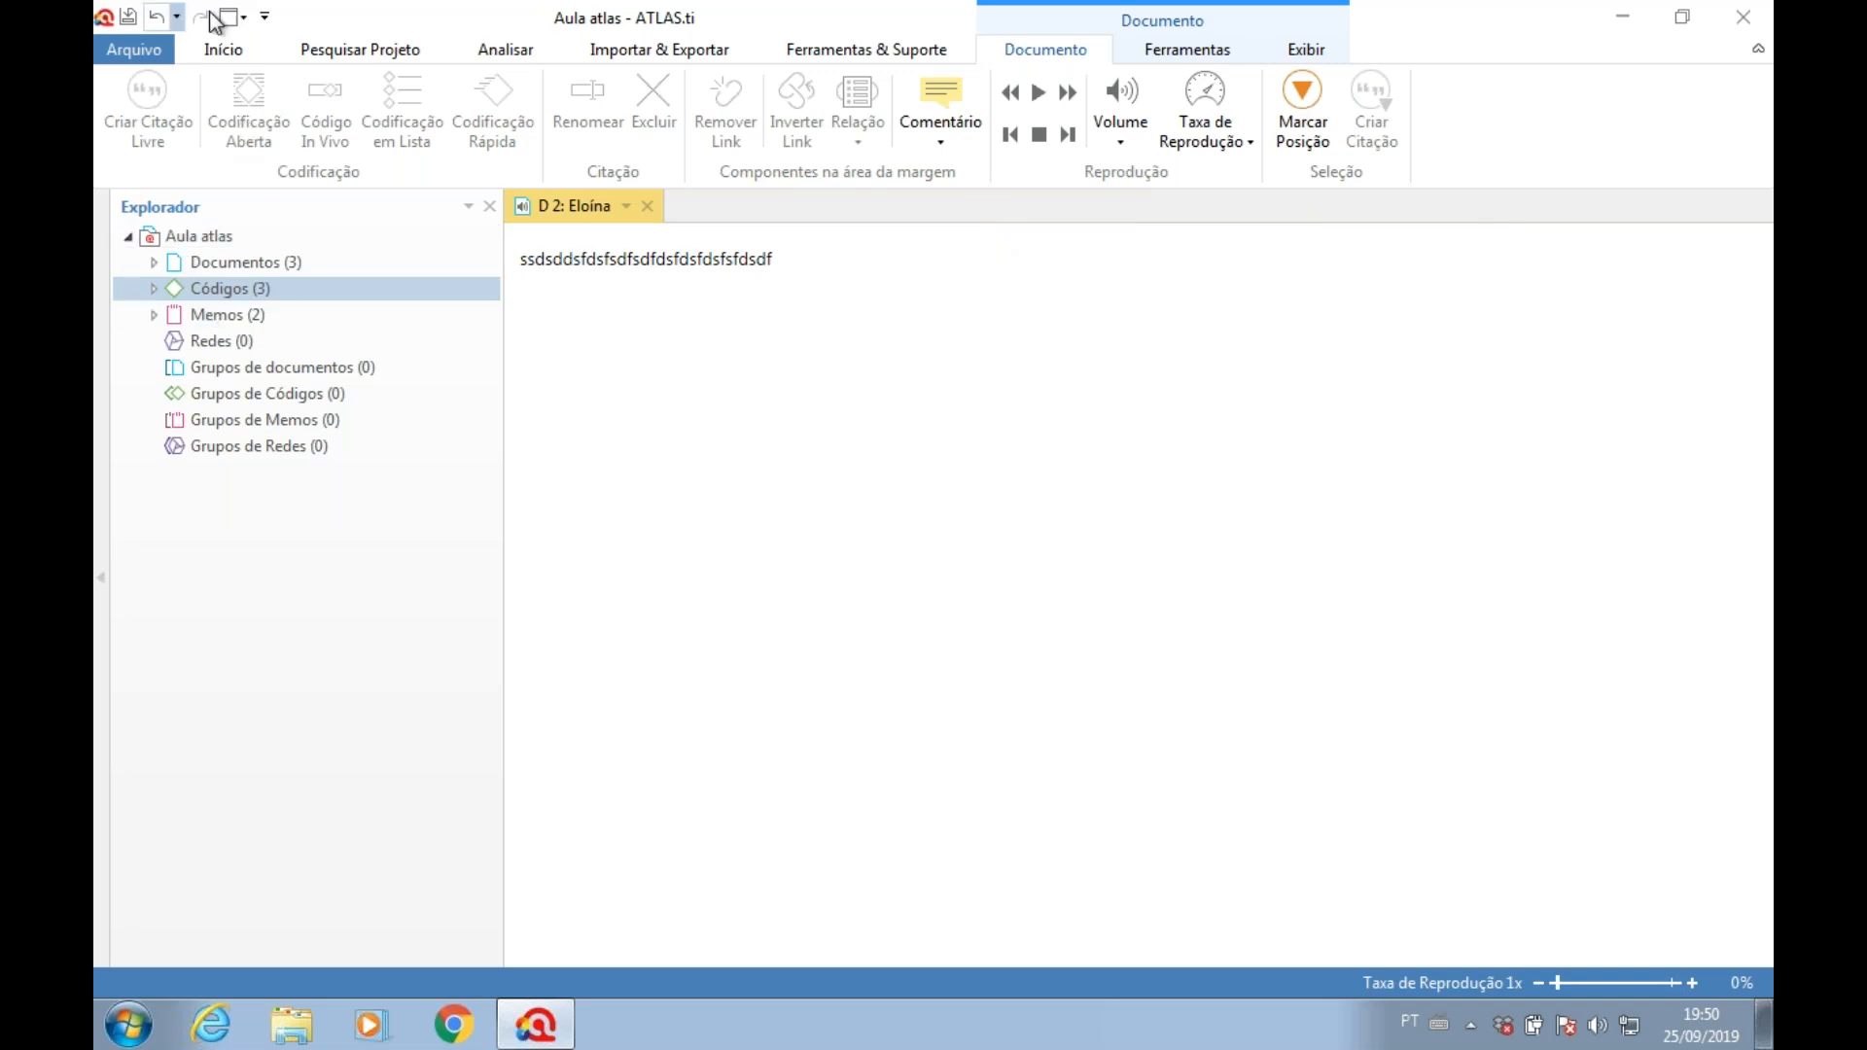
# - Create a new network named "Rede 1" and enlarge its window
pyautogui.click(220, 51)
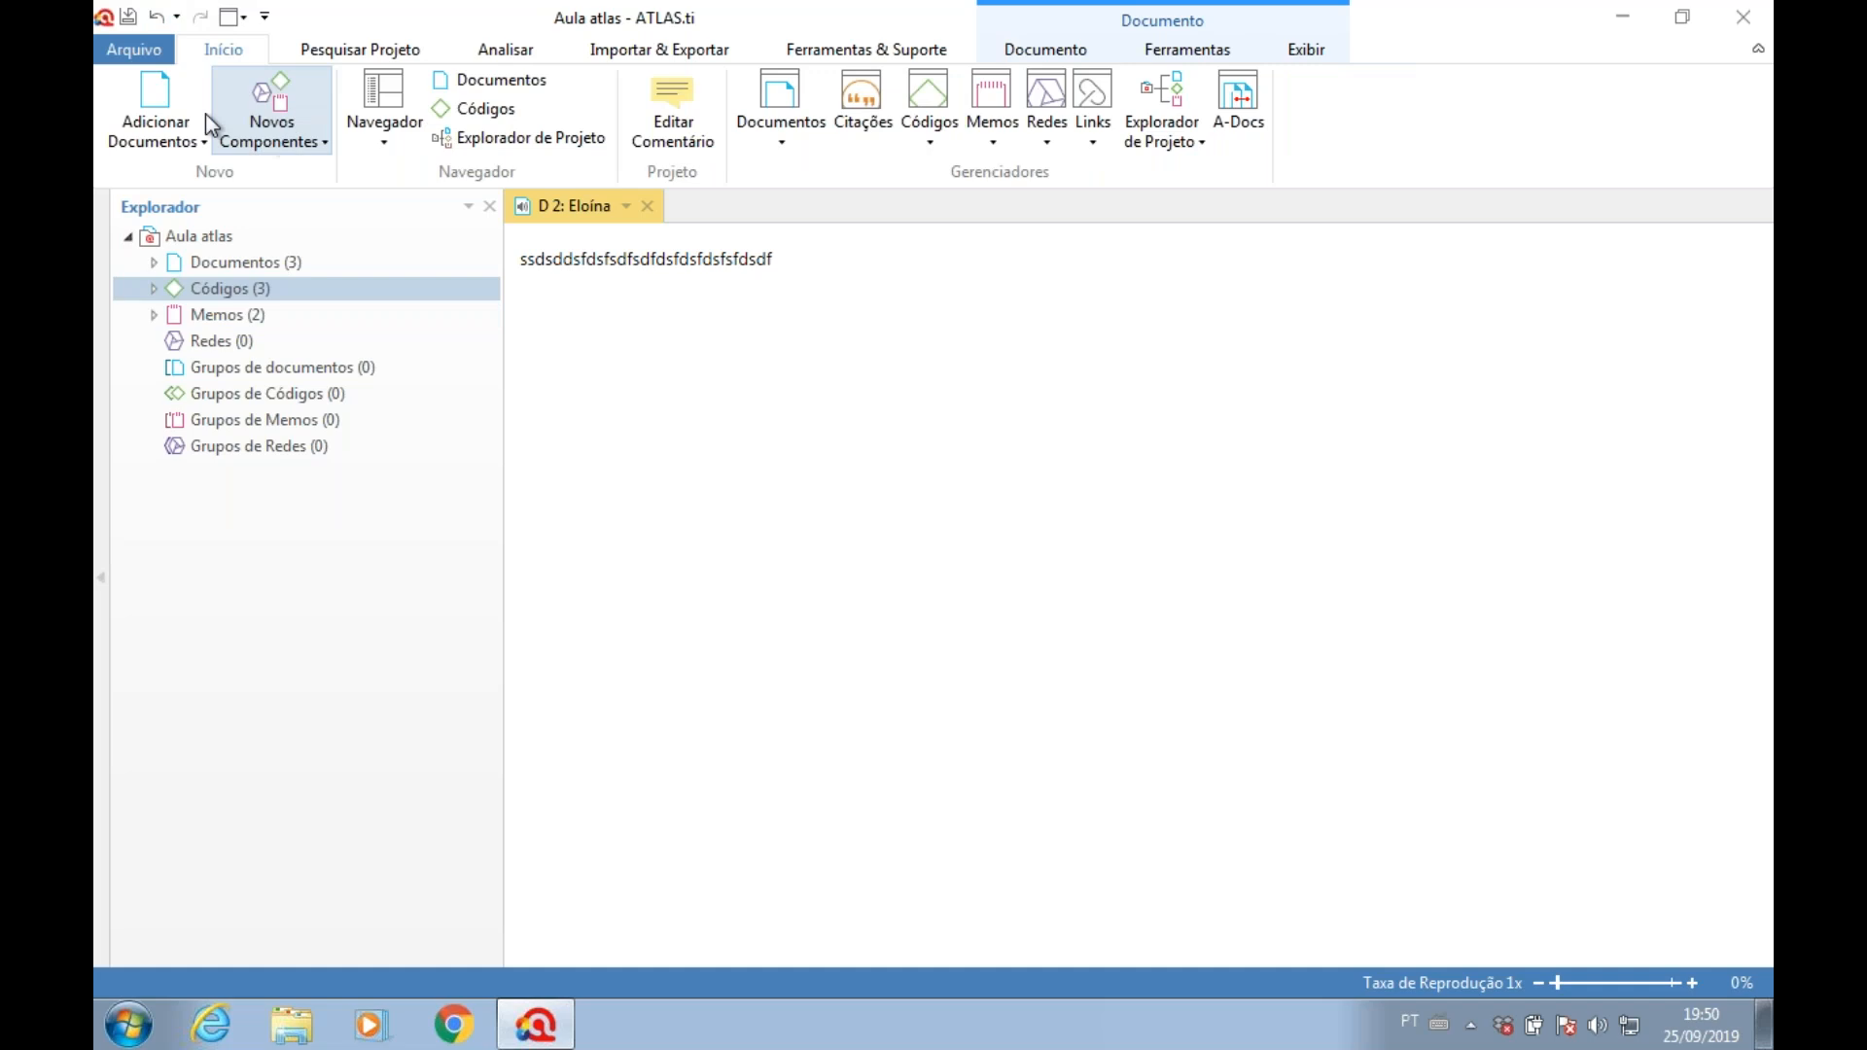
pyautogui.click(260, 139)
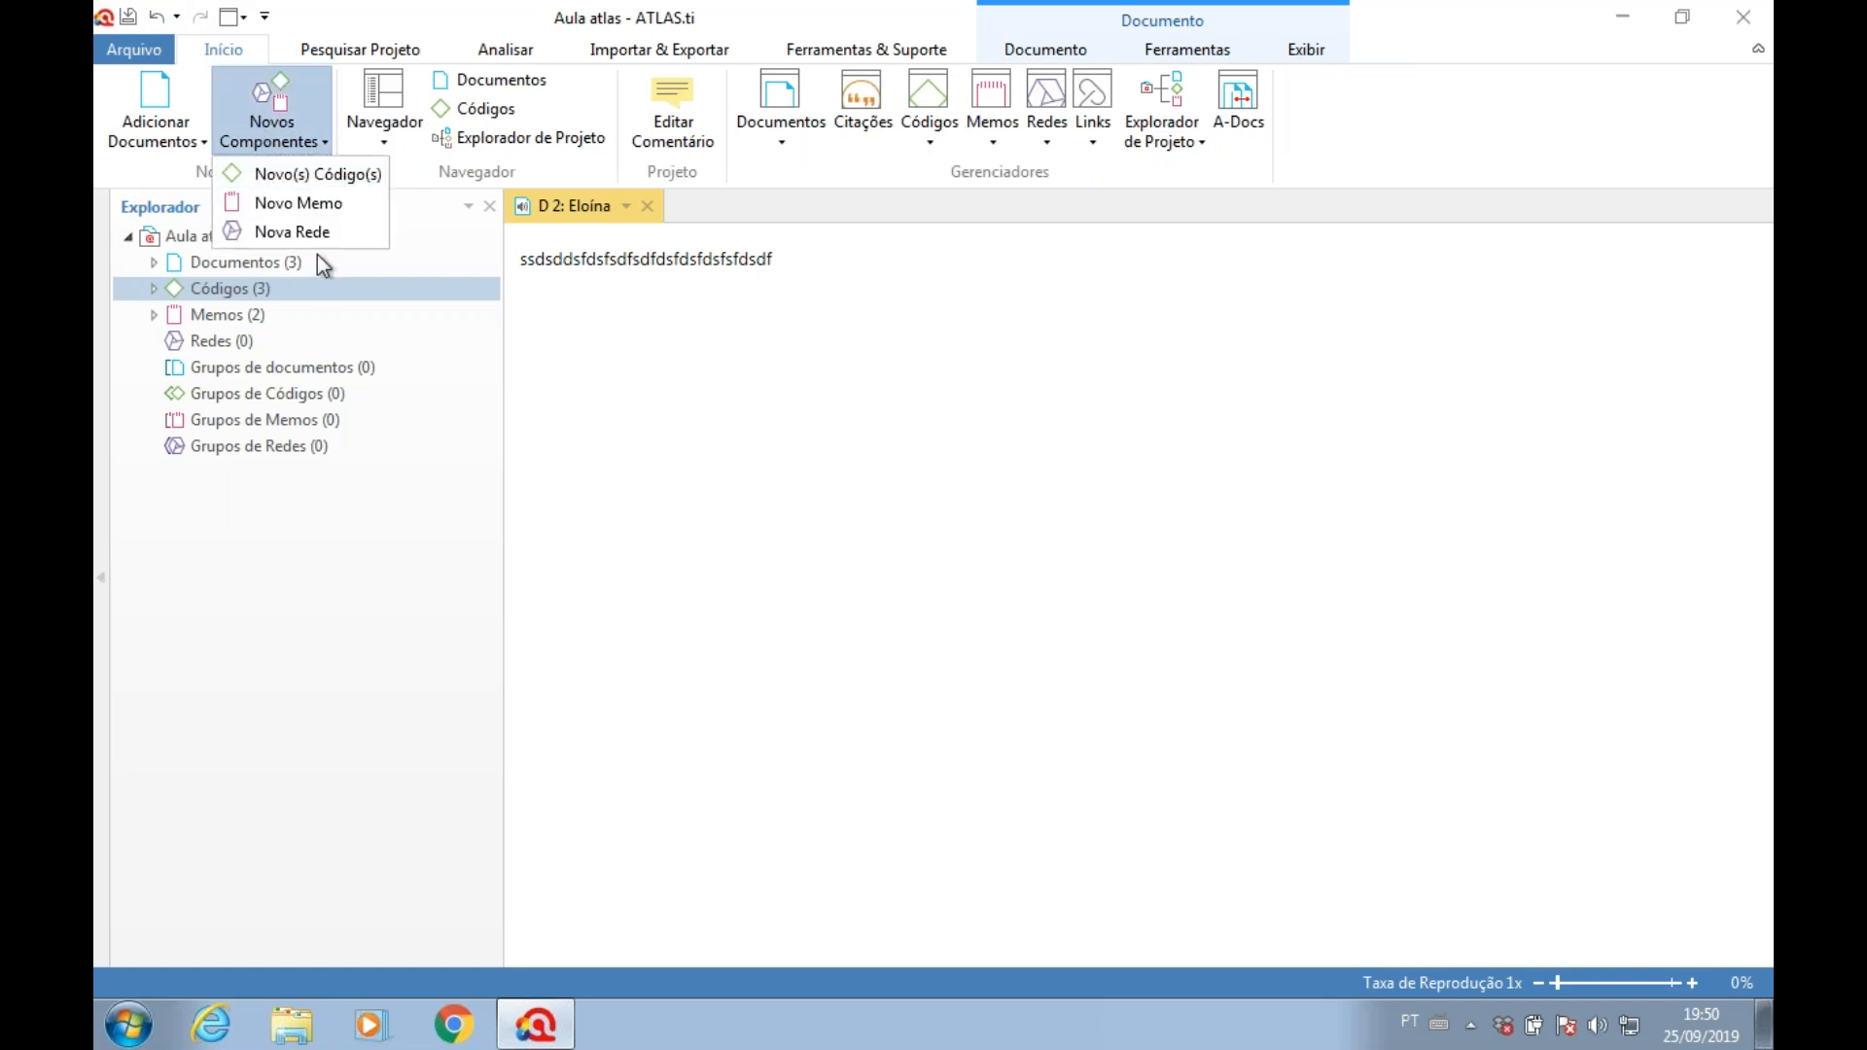
pyautogui.click(317, 235)
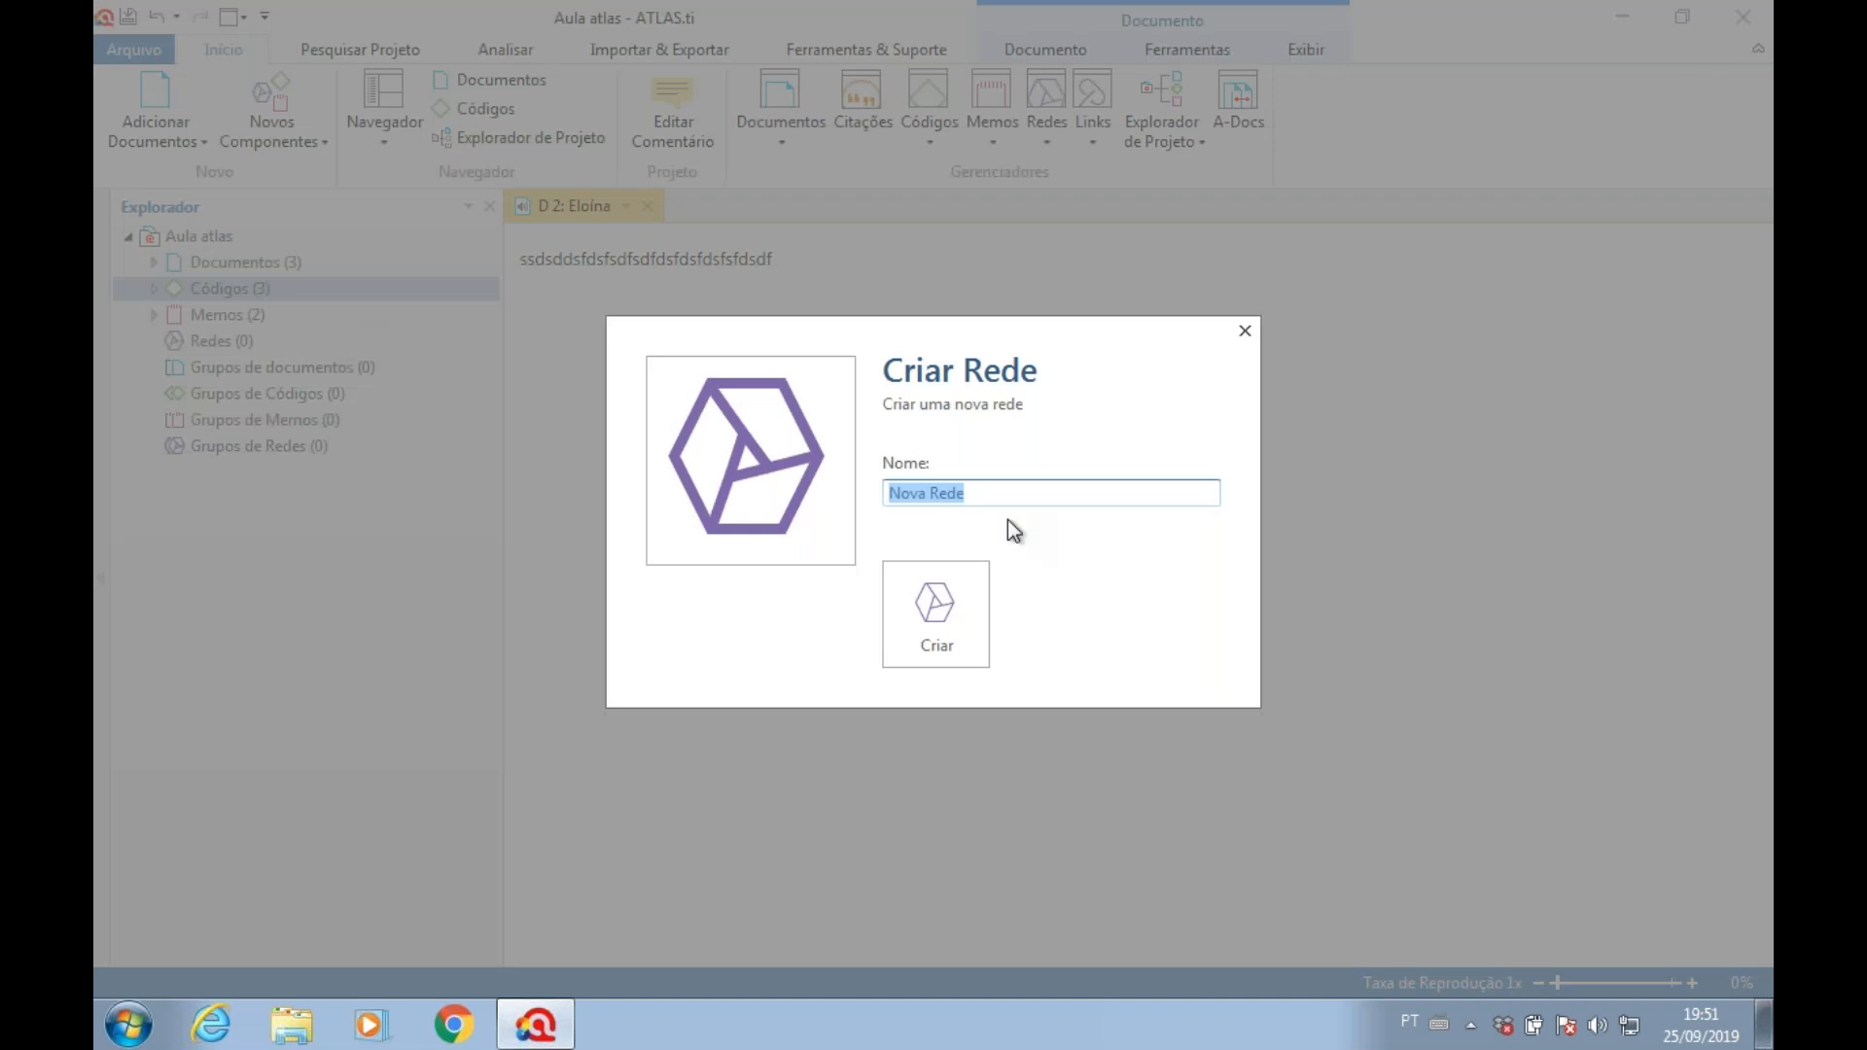
pyautogui.write('Rede 1')
pyautogui.click(953, 615)
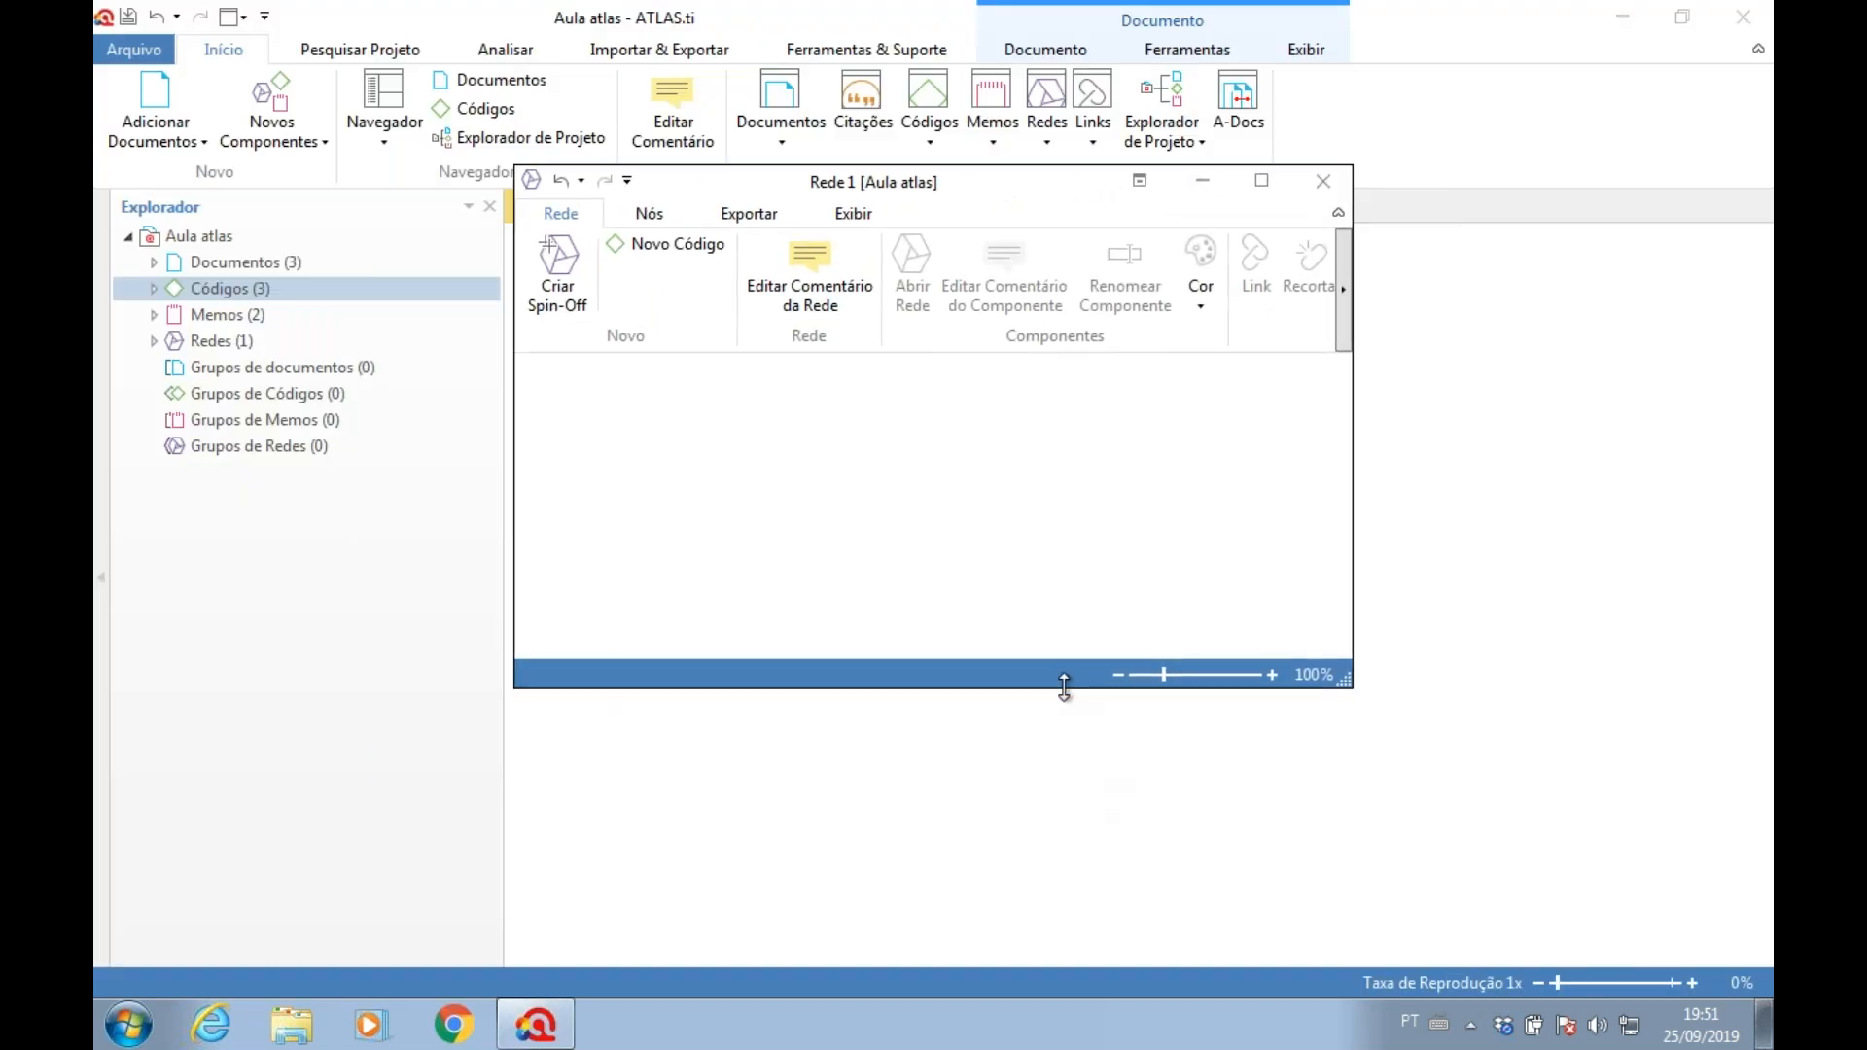
pyautogui.moveTo(1060, 687); pyautogui.dragTo(1069, 931)
pyautogui.moveTo(1348, 662); pyautogui.dragTo(1515, 661)
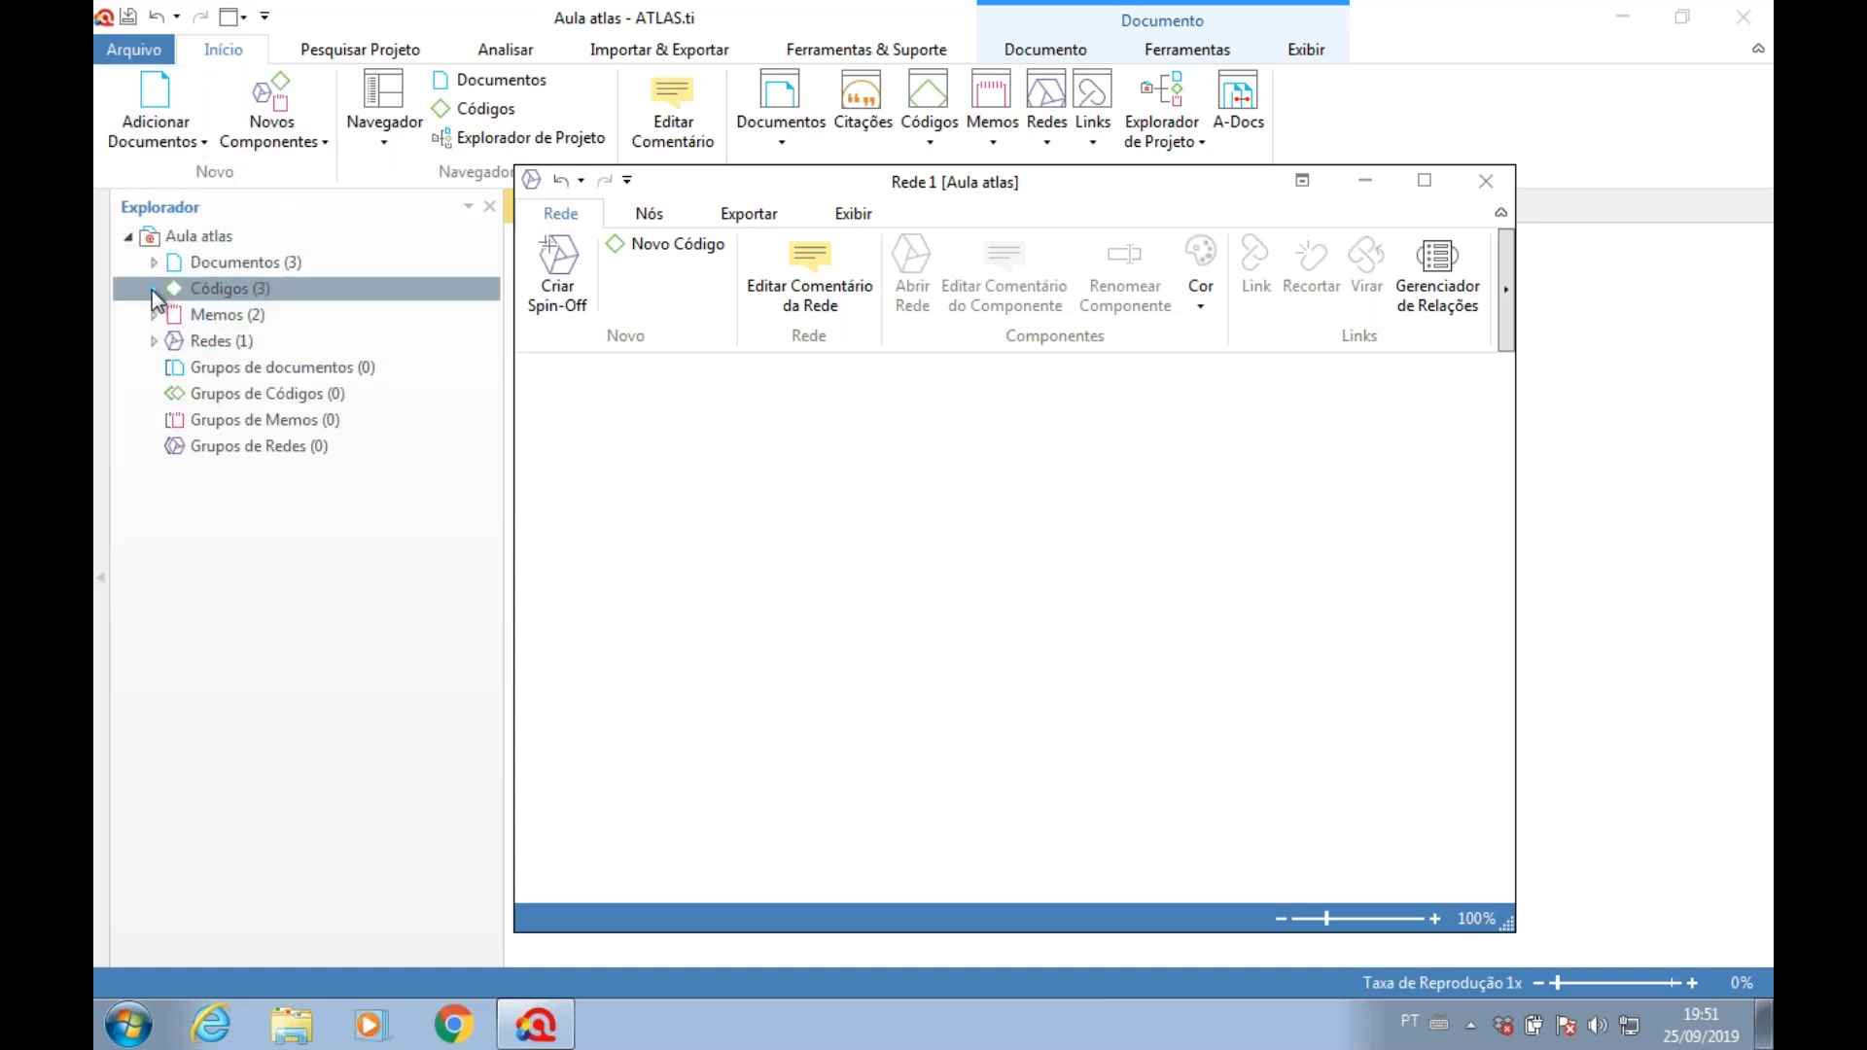
# - Add the Conceitos code from the project explorer to the middle of the Rede 1 network
pyautogui.click(152, 289)
pyautogui.click(307, 314)
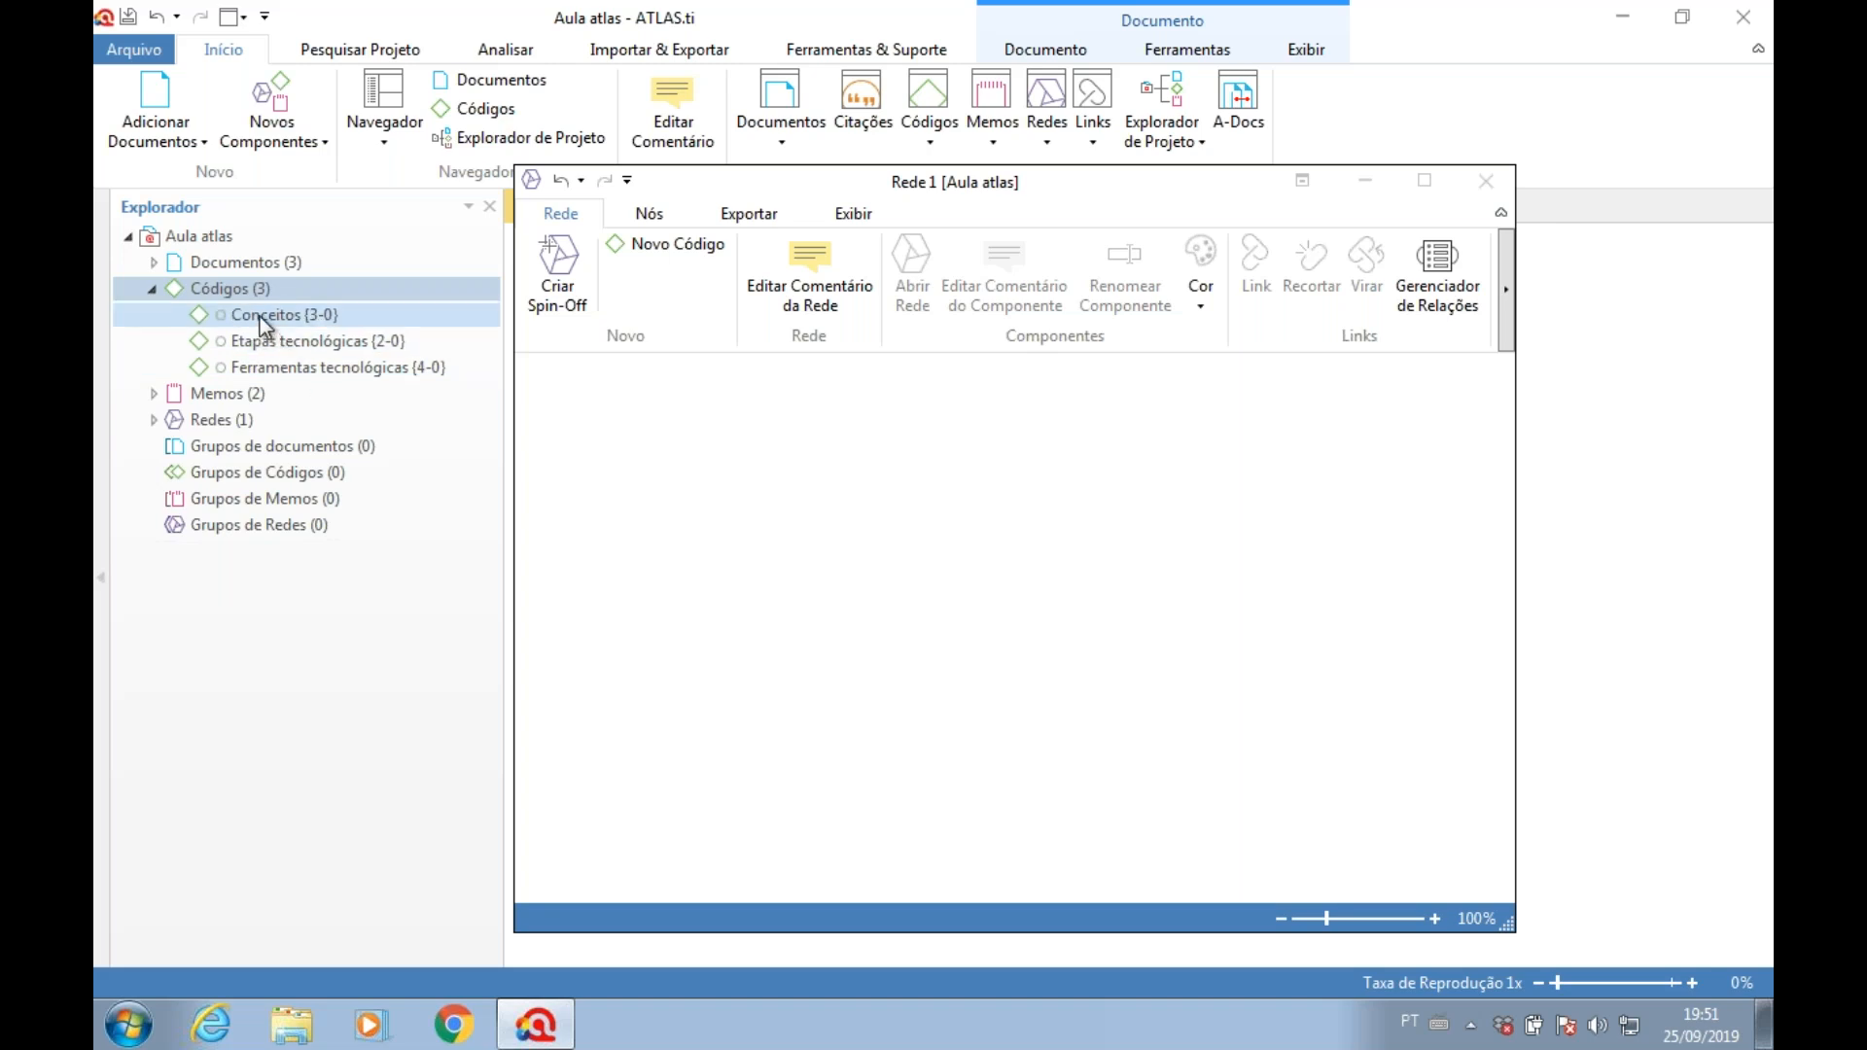
pyautogui.click(259, 314)
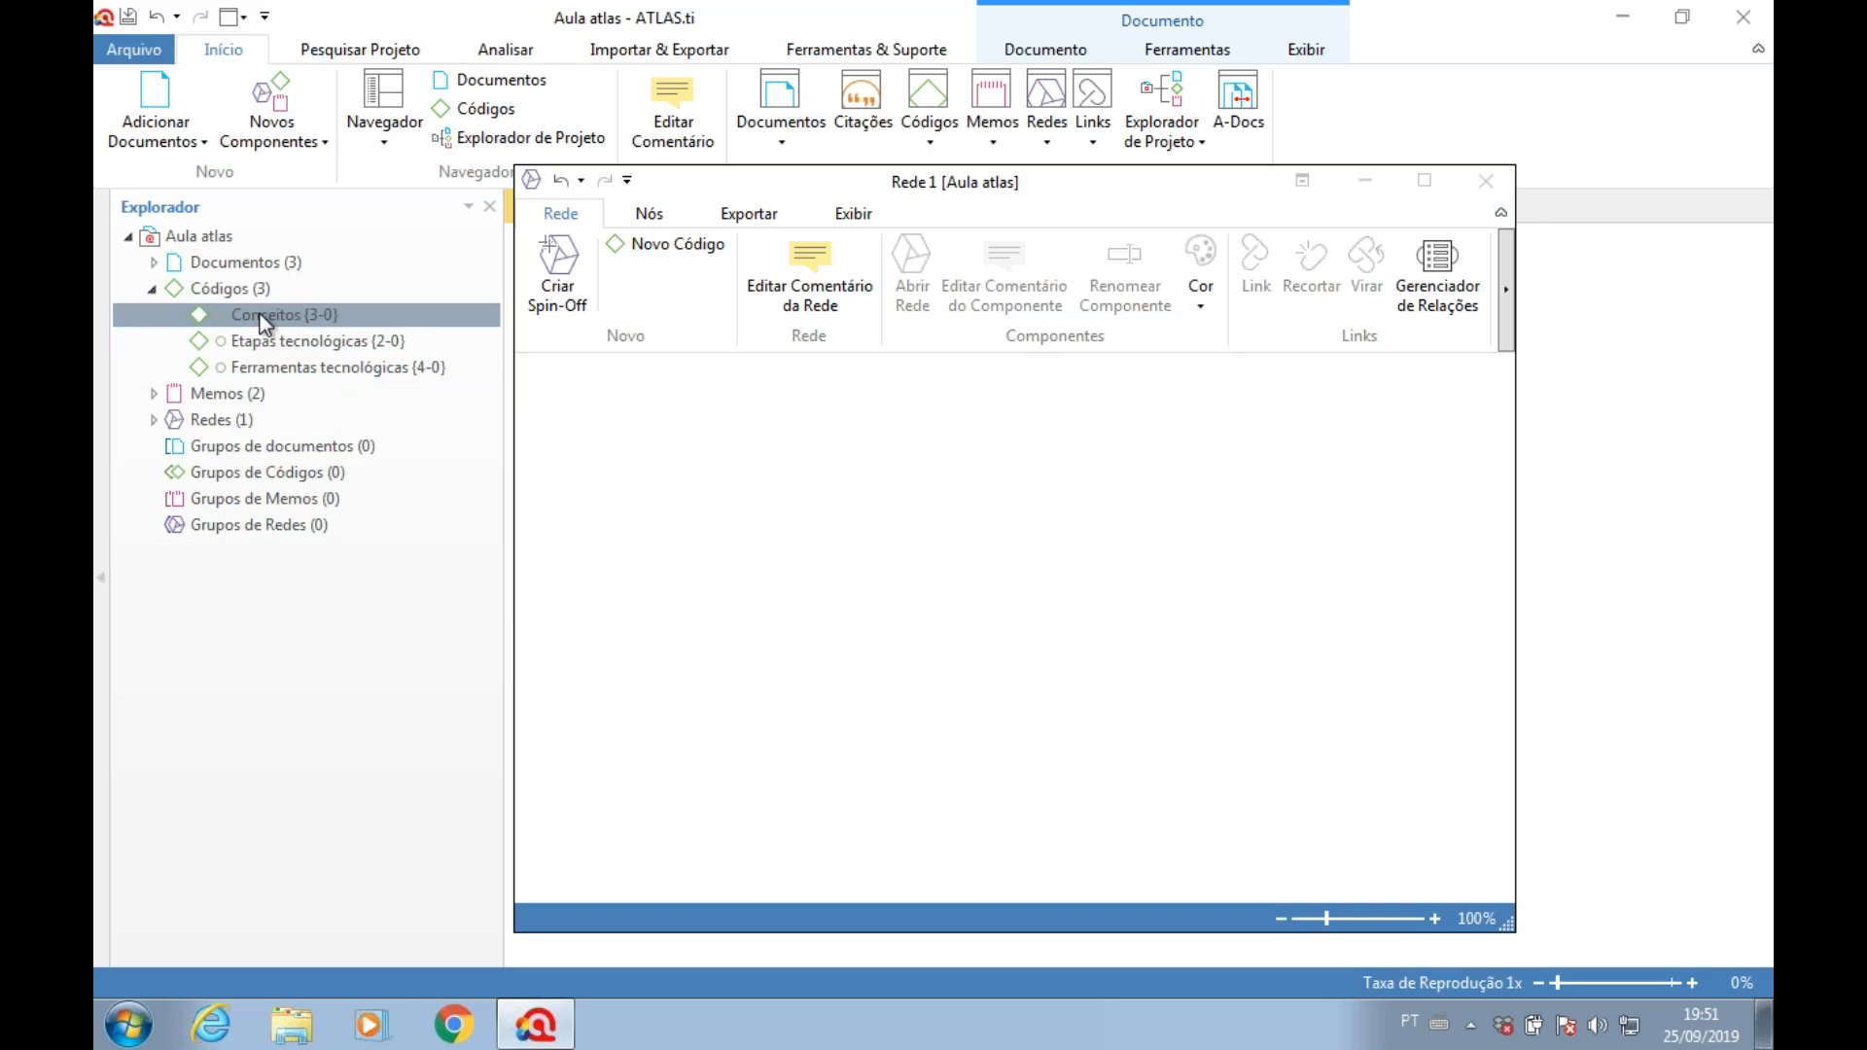
pyautogui.moveTo(260, 315); pyautogui.dragTo(957, 511)
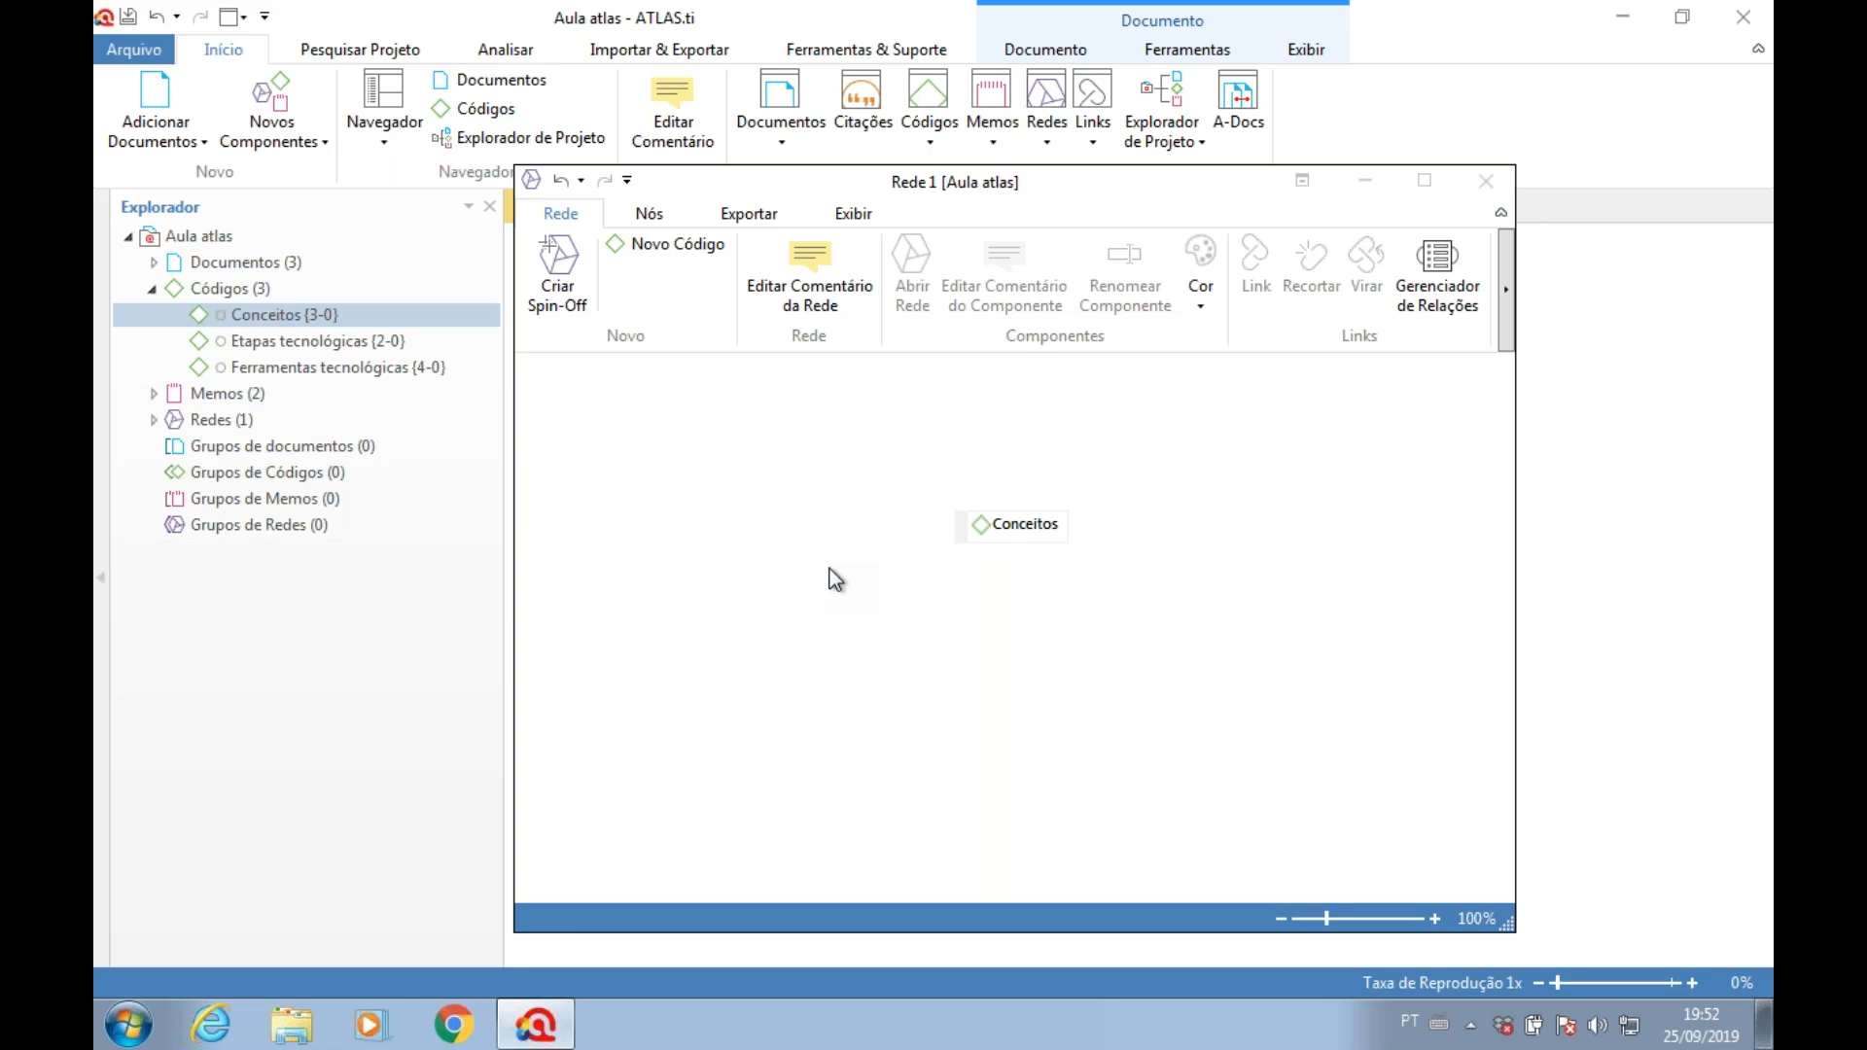
# - Add the neighbouring quotations of the Conceitos code to the network
pyautogui.click(985, 524)
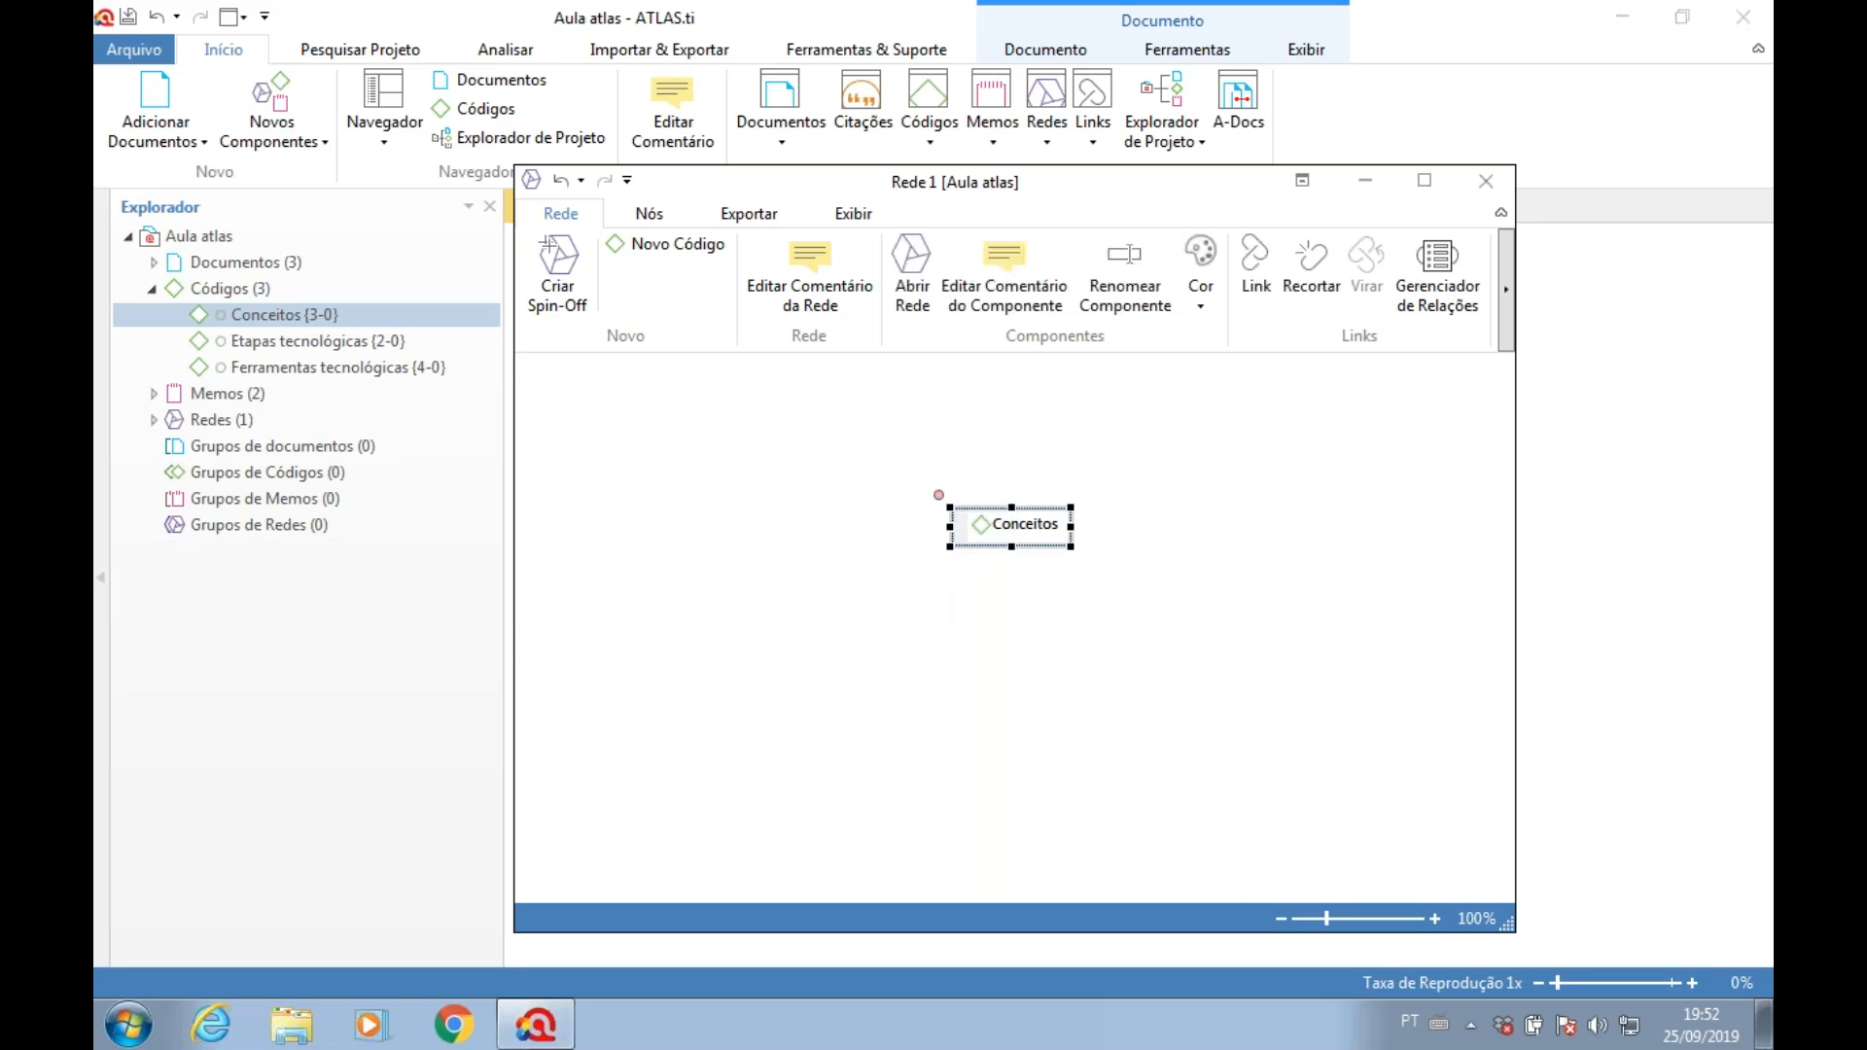
pyautogui.rightClick(1022, 529)
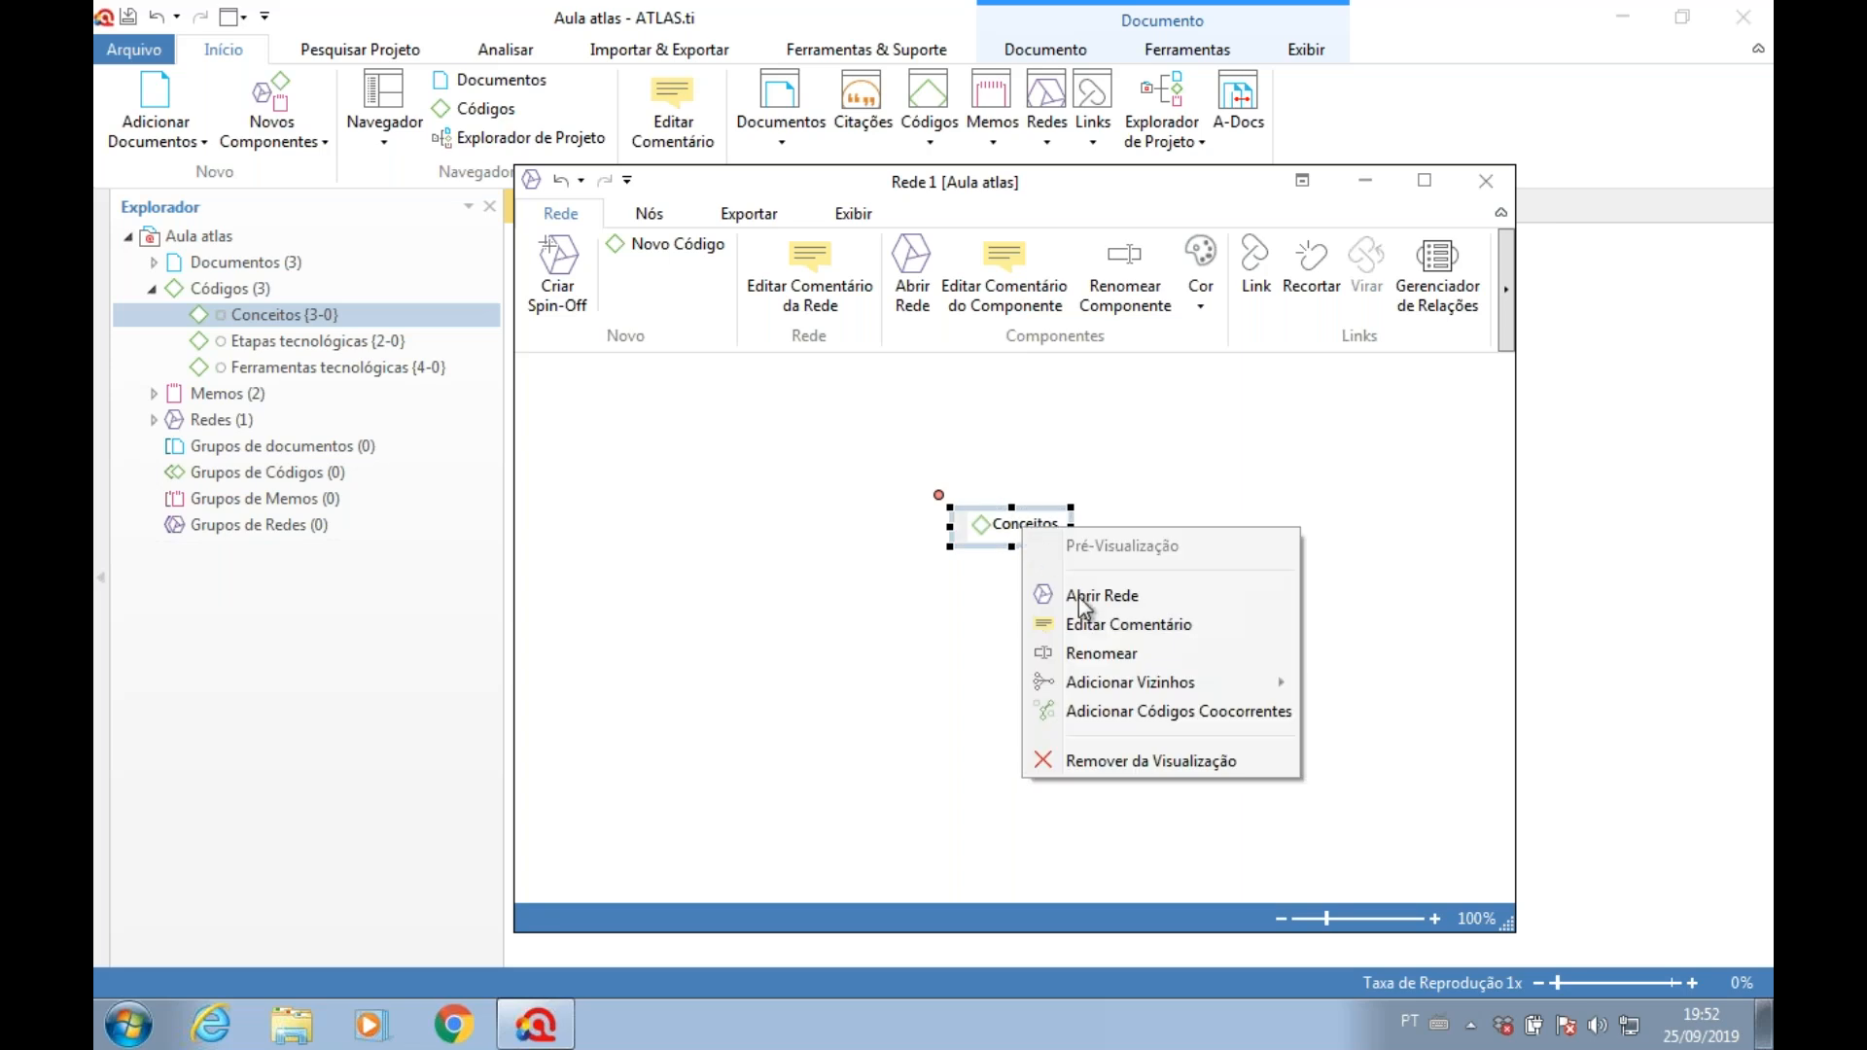
pyautogui.moveTo(1135, 685)
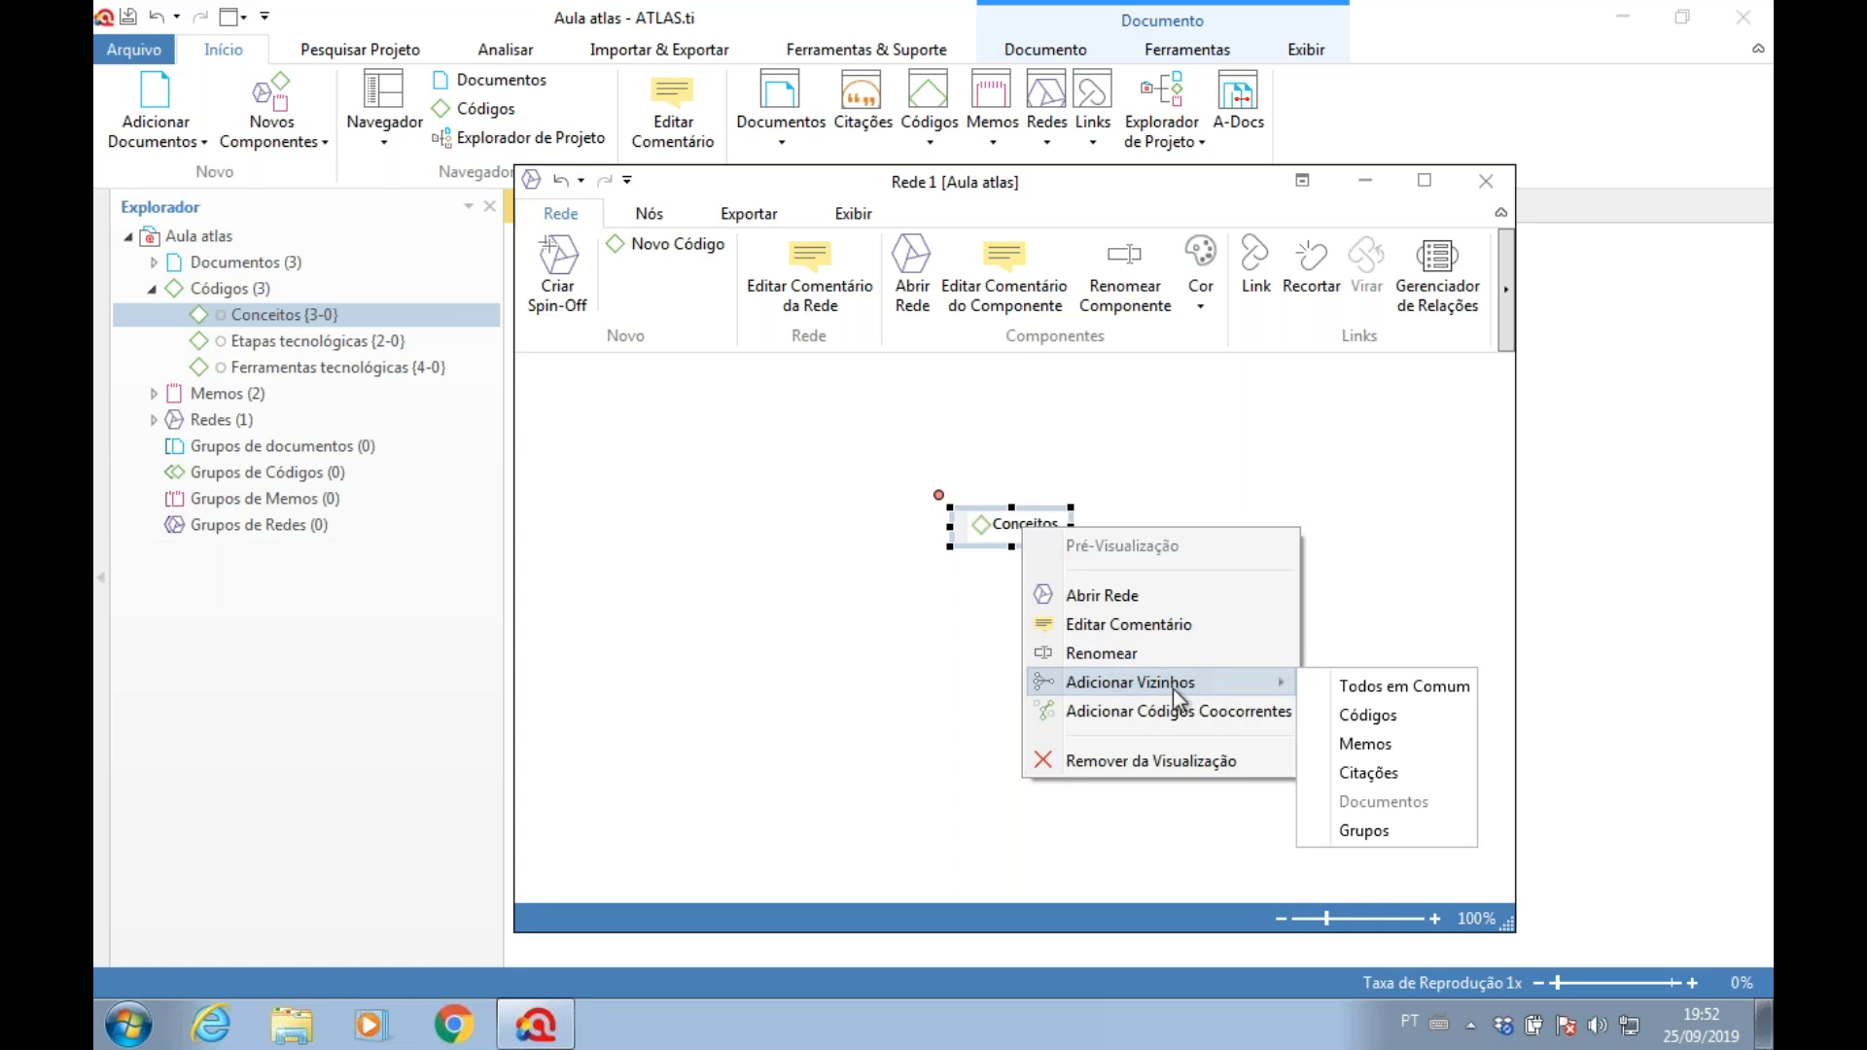
pyautogui.click(1400, 774)
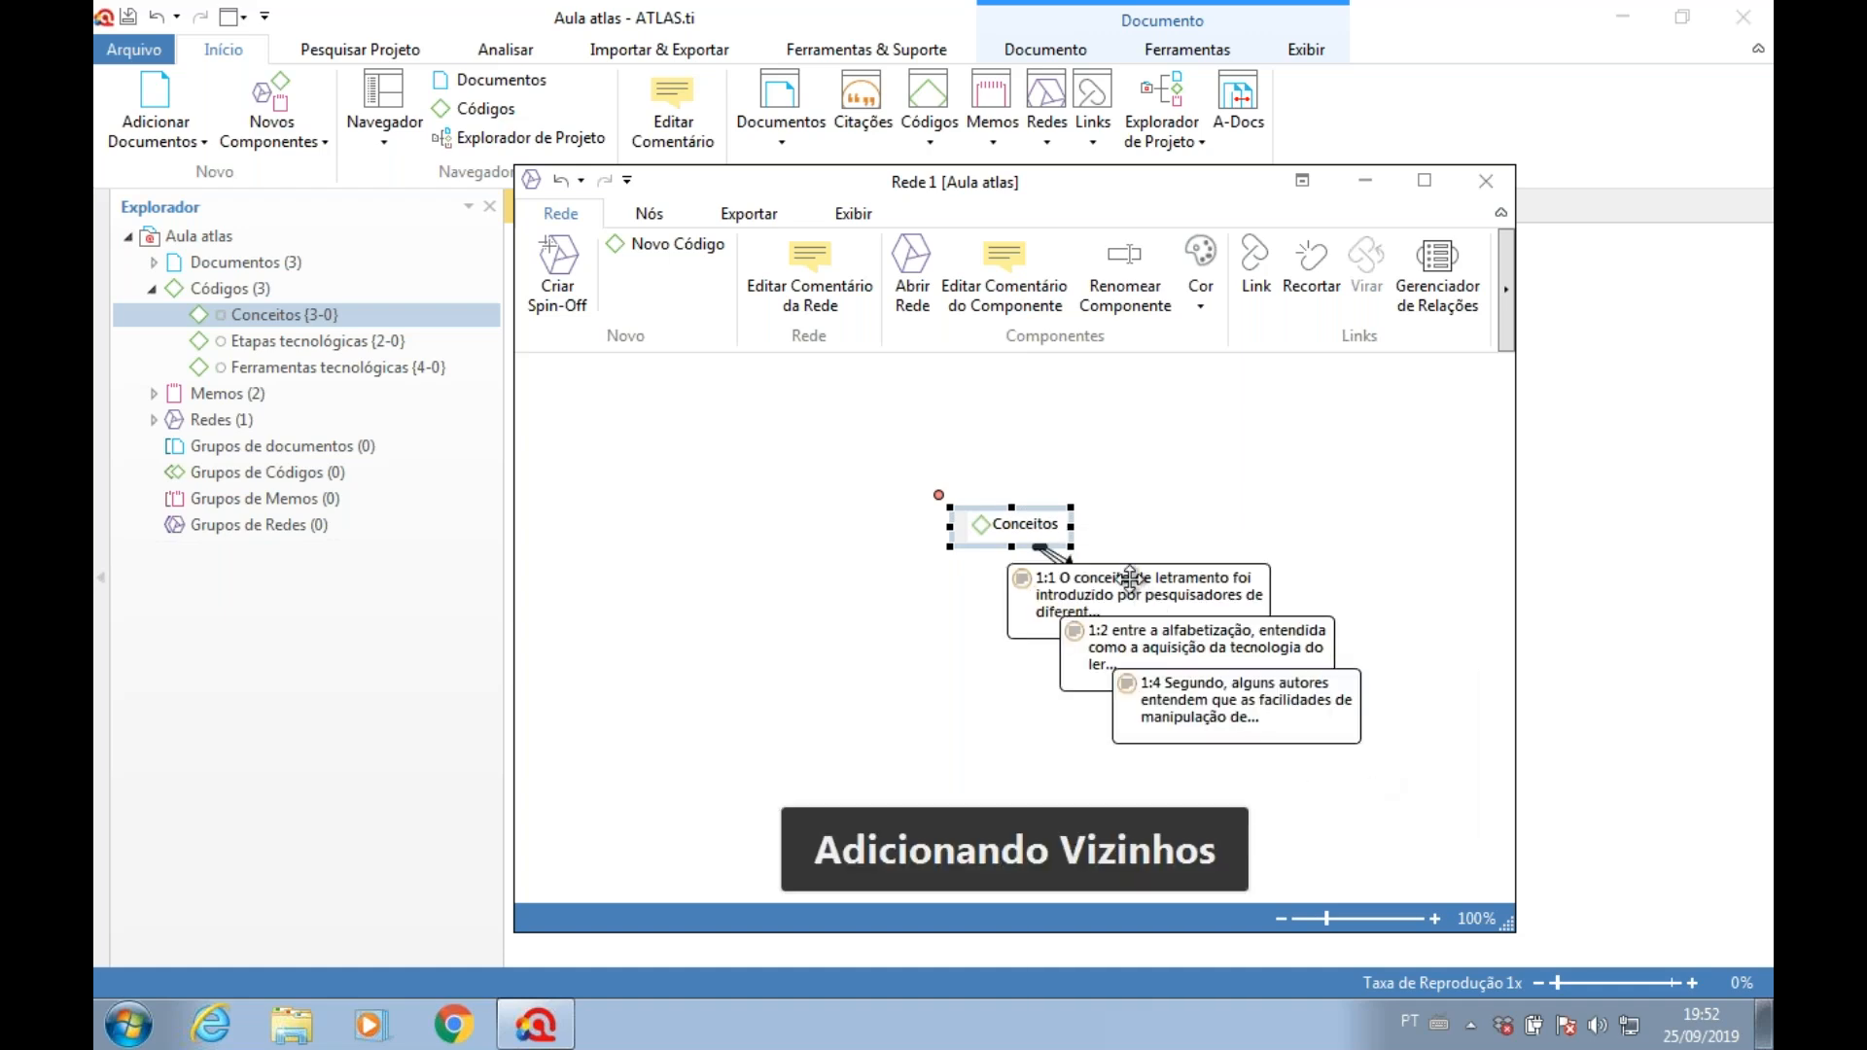
# - Spread quotations 1:1, 1:2 and 1:4 around and below the Conceitos code, with the network window maximized
pyautogui.moveTo(1148, 599); pyautogui.dragTo(760, 573)
pyautogui.moveTo(1119, 669); pyautogui.dragTo(1193, 533)
pyautogui.moveTo(1217, 719); pyautogui.dragTo(1023, 761)
pyautogui.click(1425, 181)
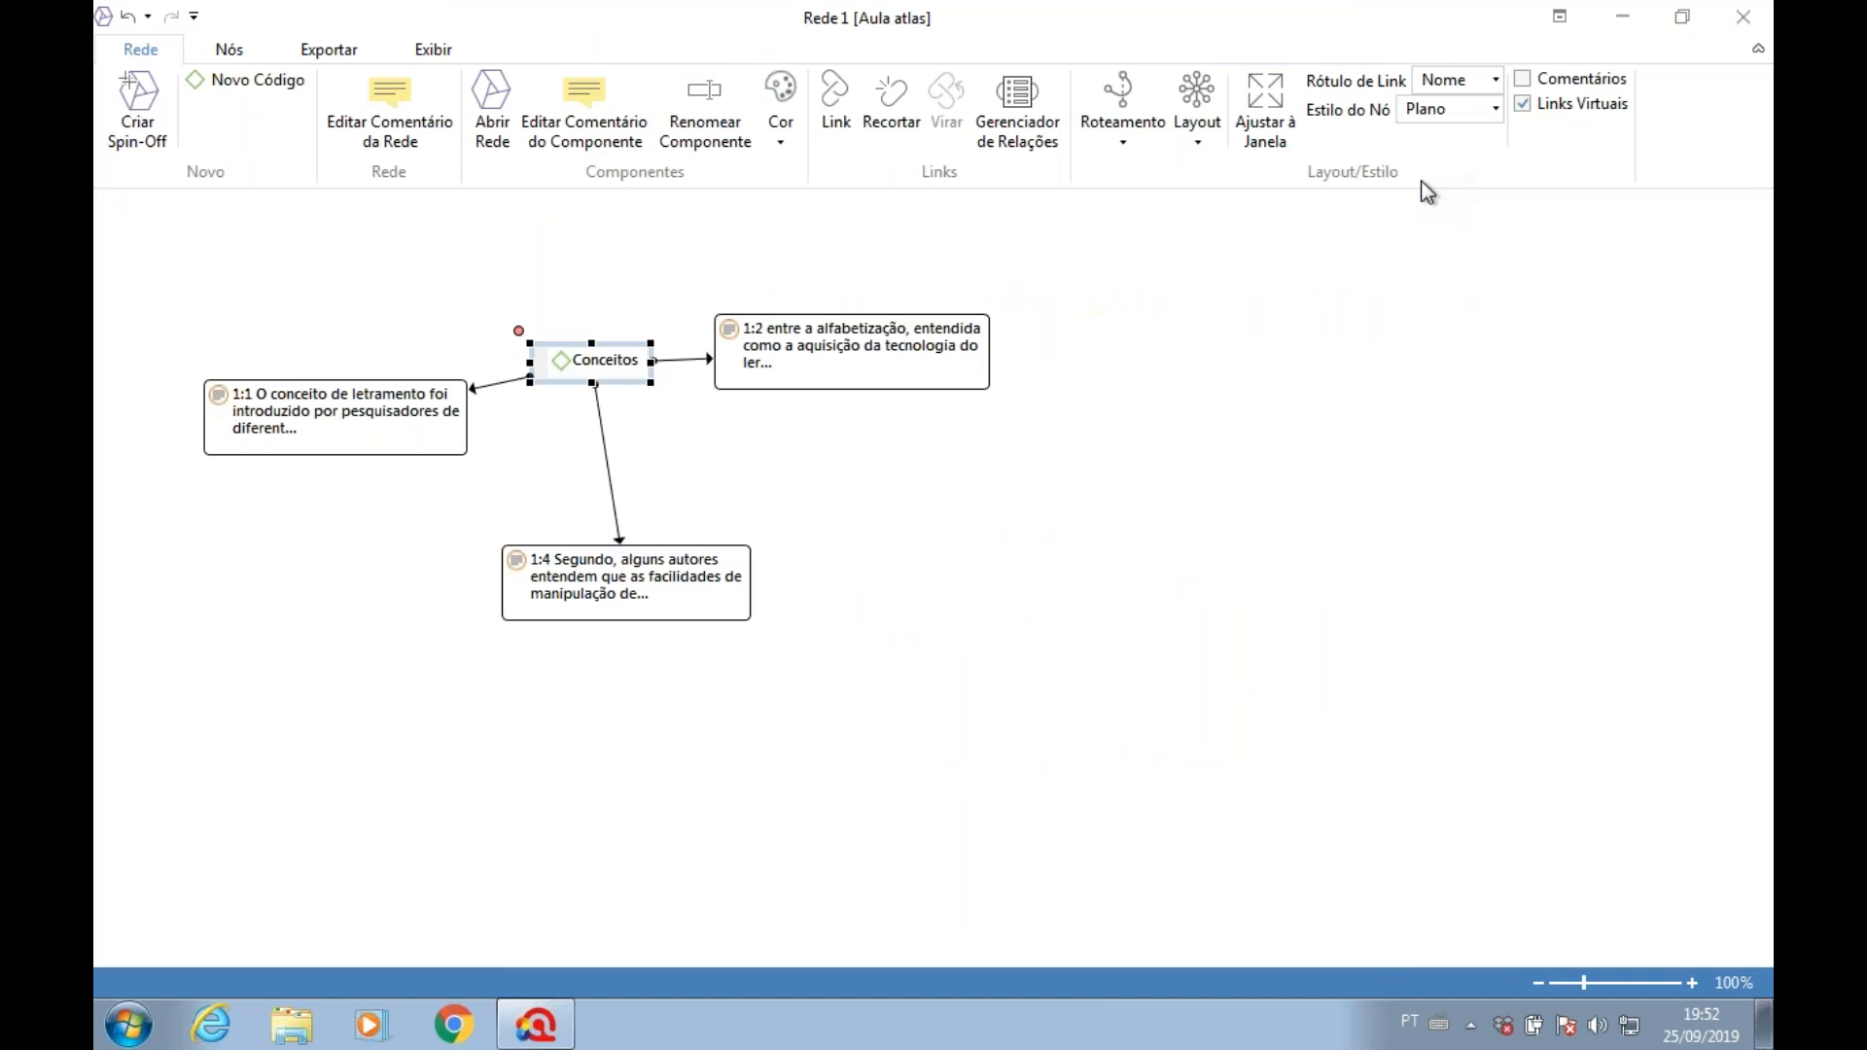
pyautogui.moveTo(914, 347); pyautogui.dragTo(1102, 385)
pyautogui.moveTo(556, 363); pyautogui.dragTo(658, 303)
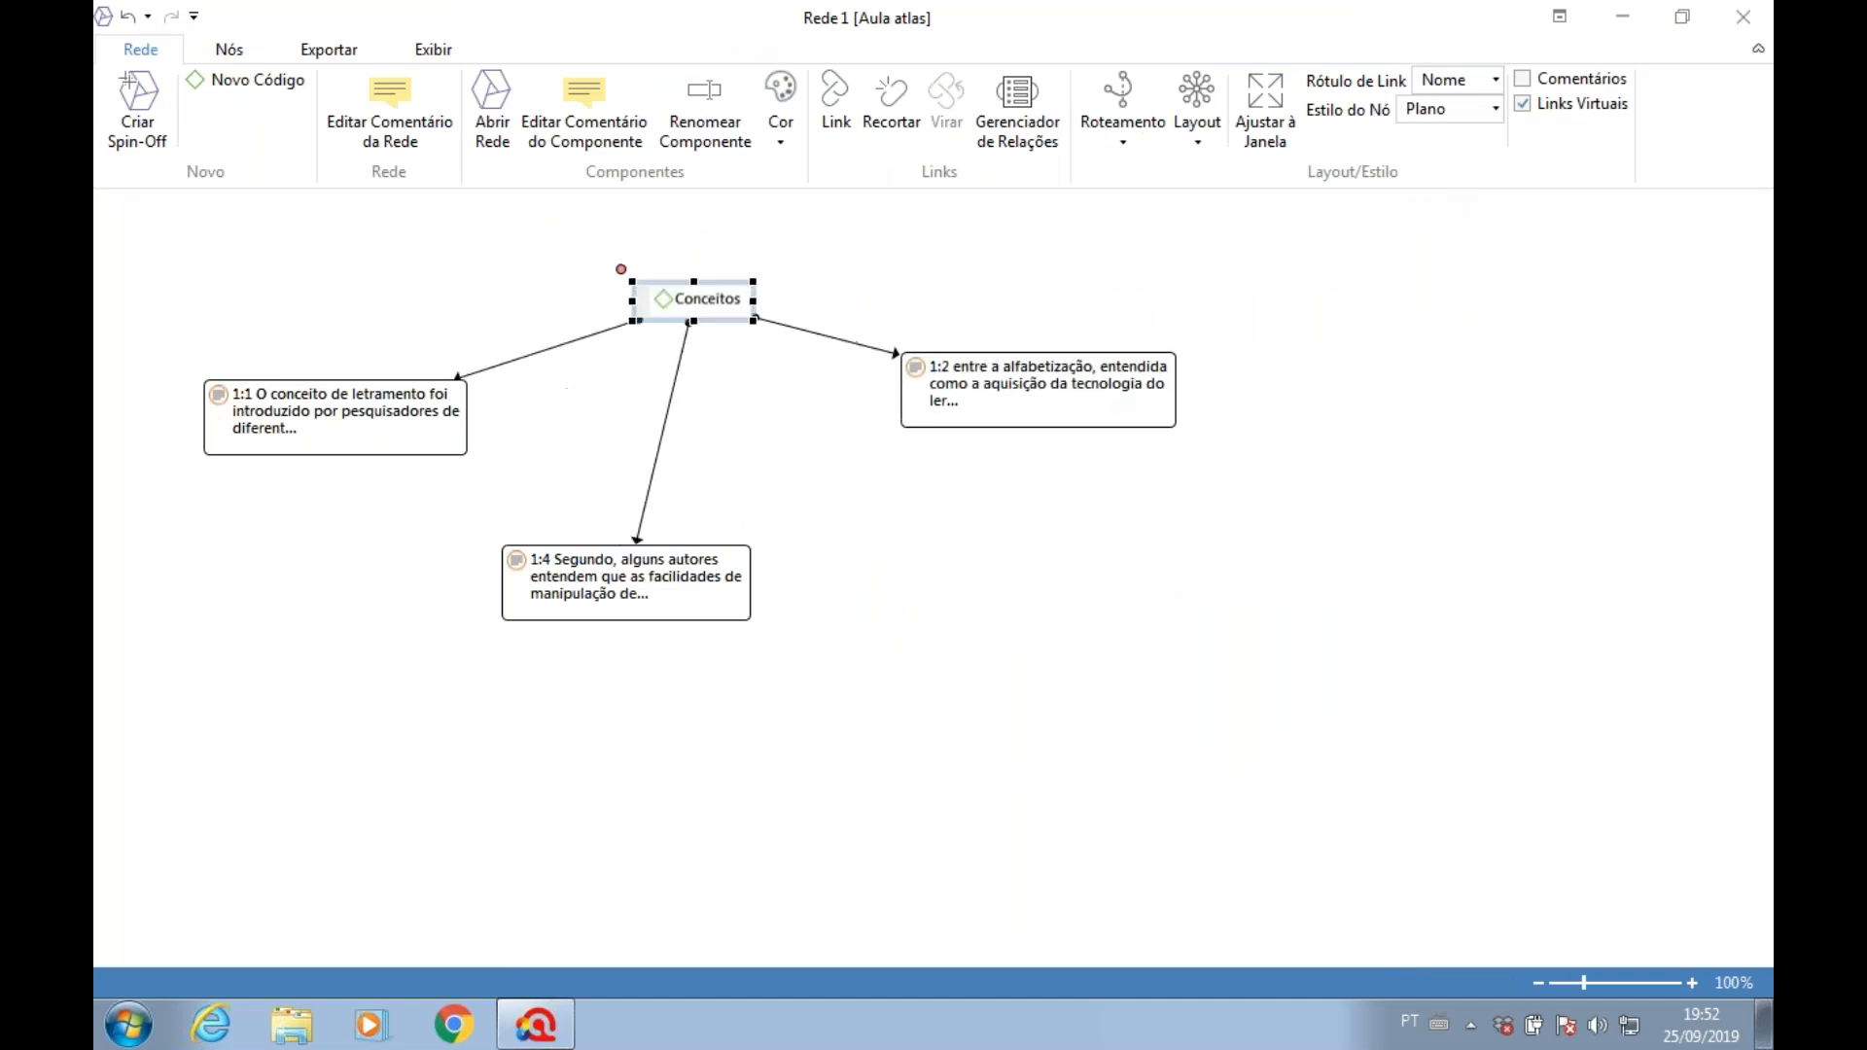
# - Show the full-text preview of quotations 1:1, 1:4 and 1:2, and center 1:4 below Conceitos
pyautogui.rightClick(343, 420)
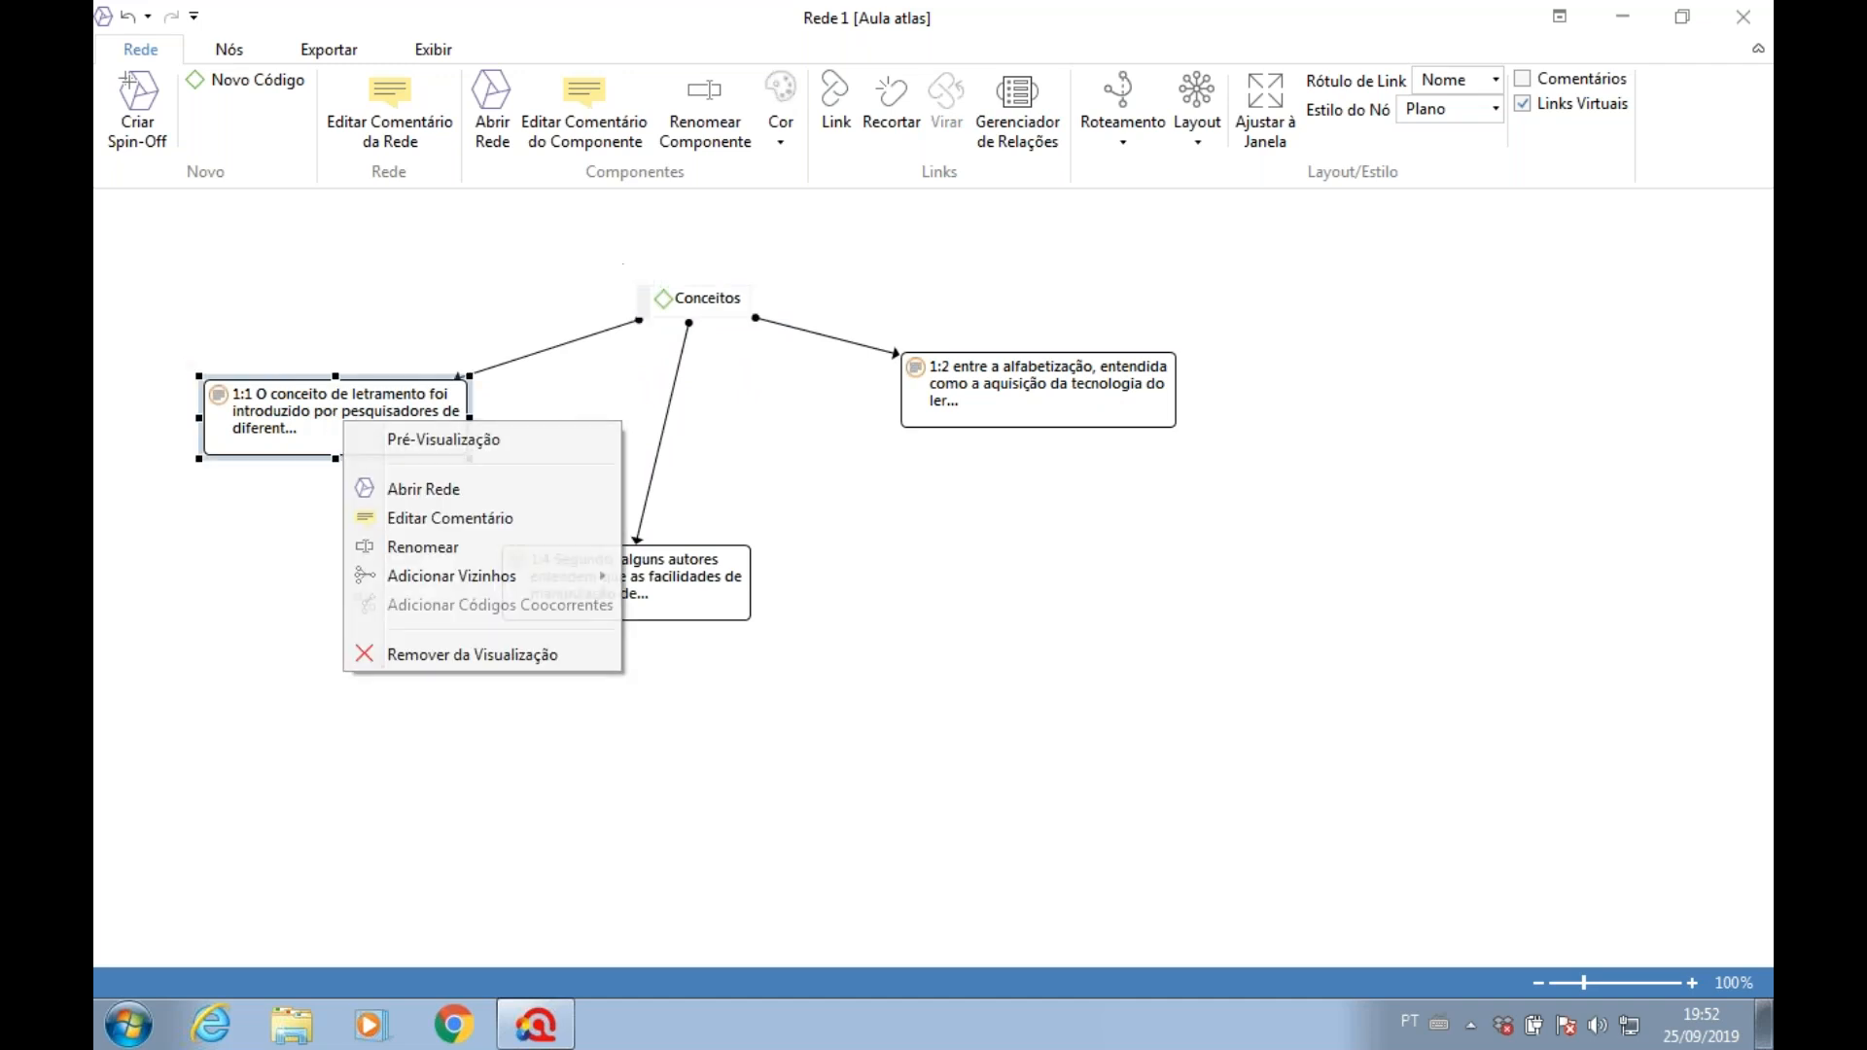
pyautogui.click(424, 442)
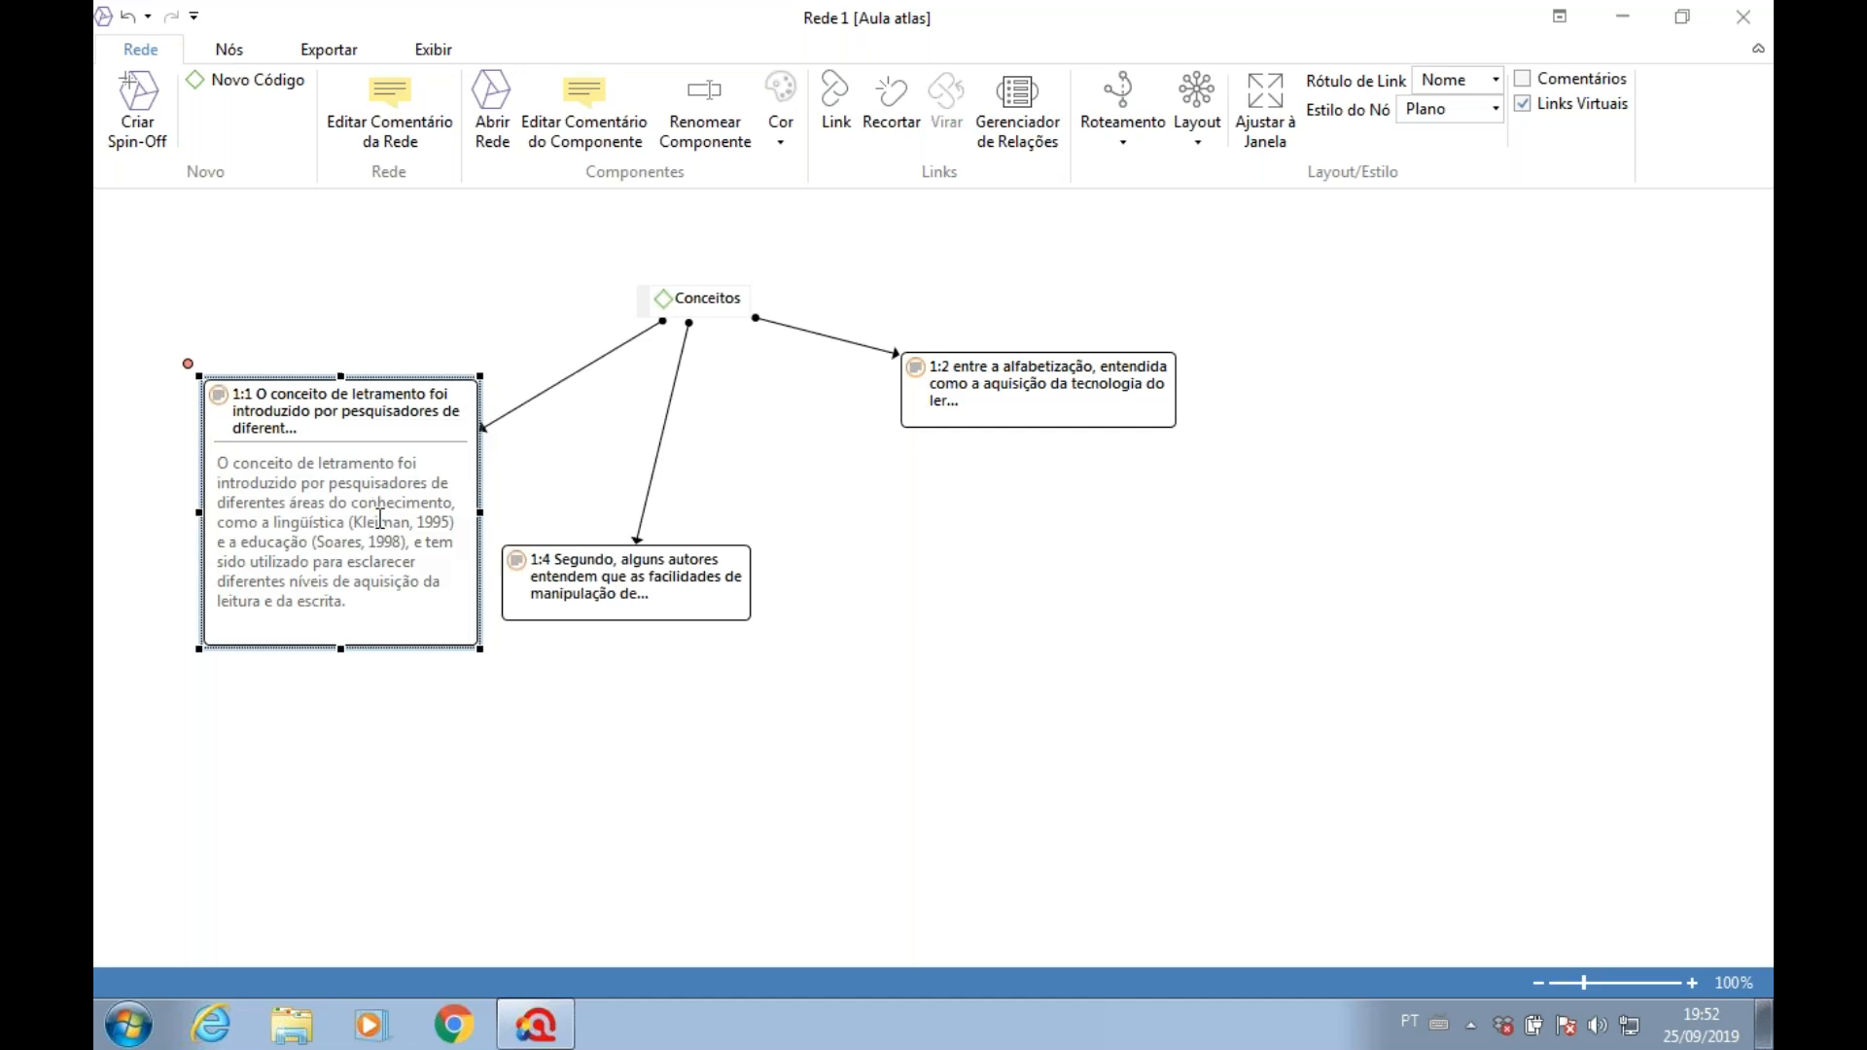
pyautogui.rightClick(664, 584)
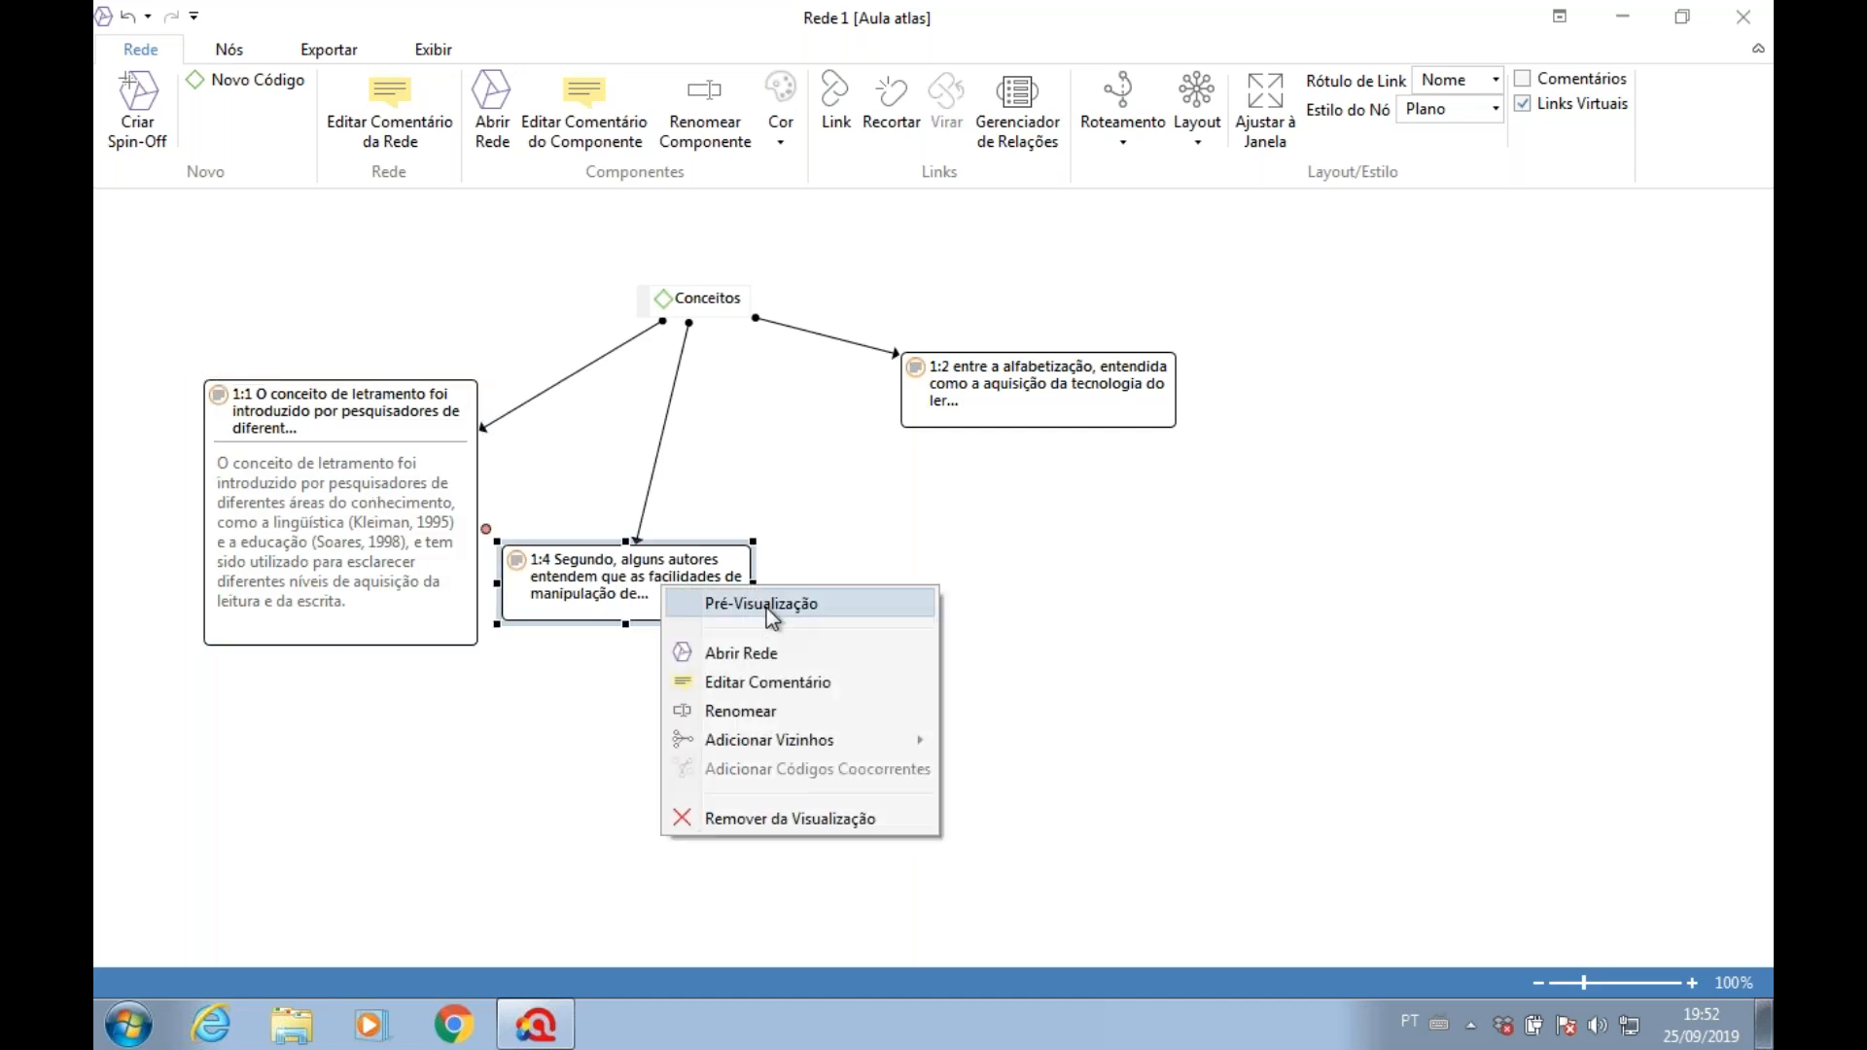
pyautogui.click(768, 613)
pyautogui.rightClick(1031, 396)
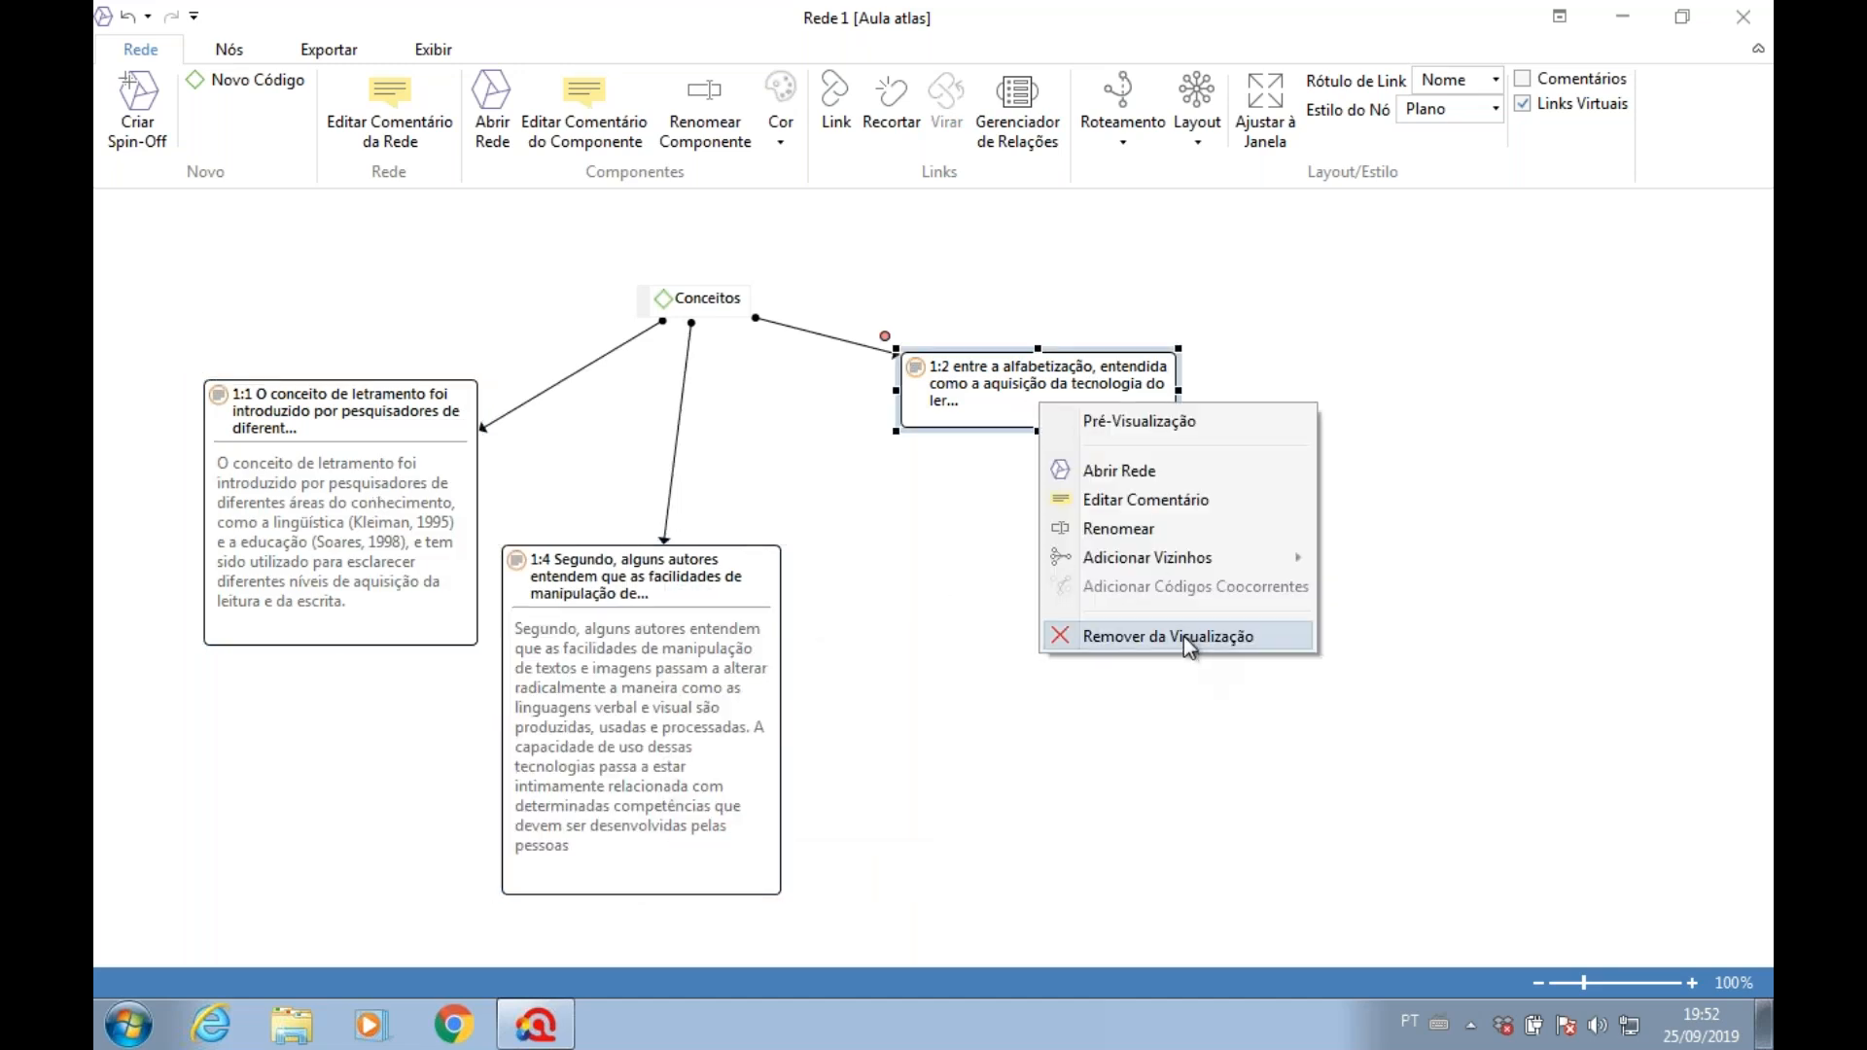
pyautogui.click(1140, 423)
pyautogui.moveTo(769, 557); pyautogui.dragTo(839, 491)
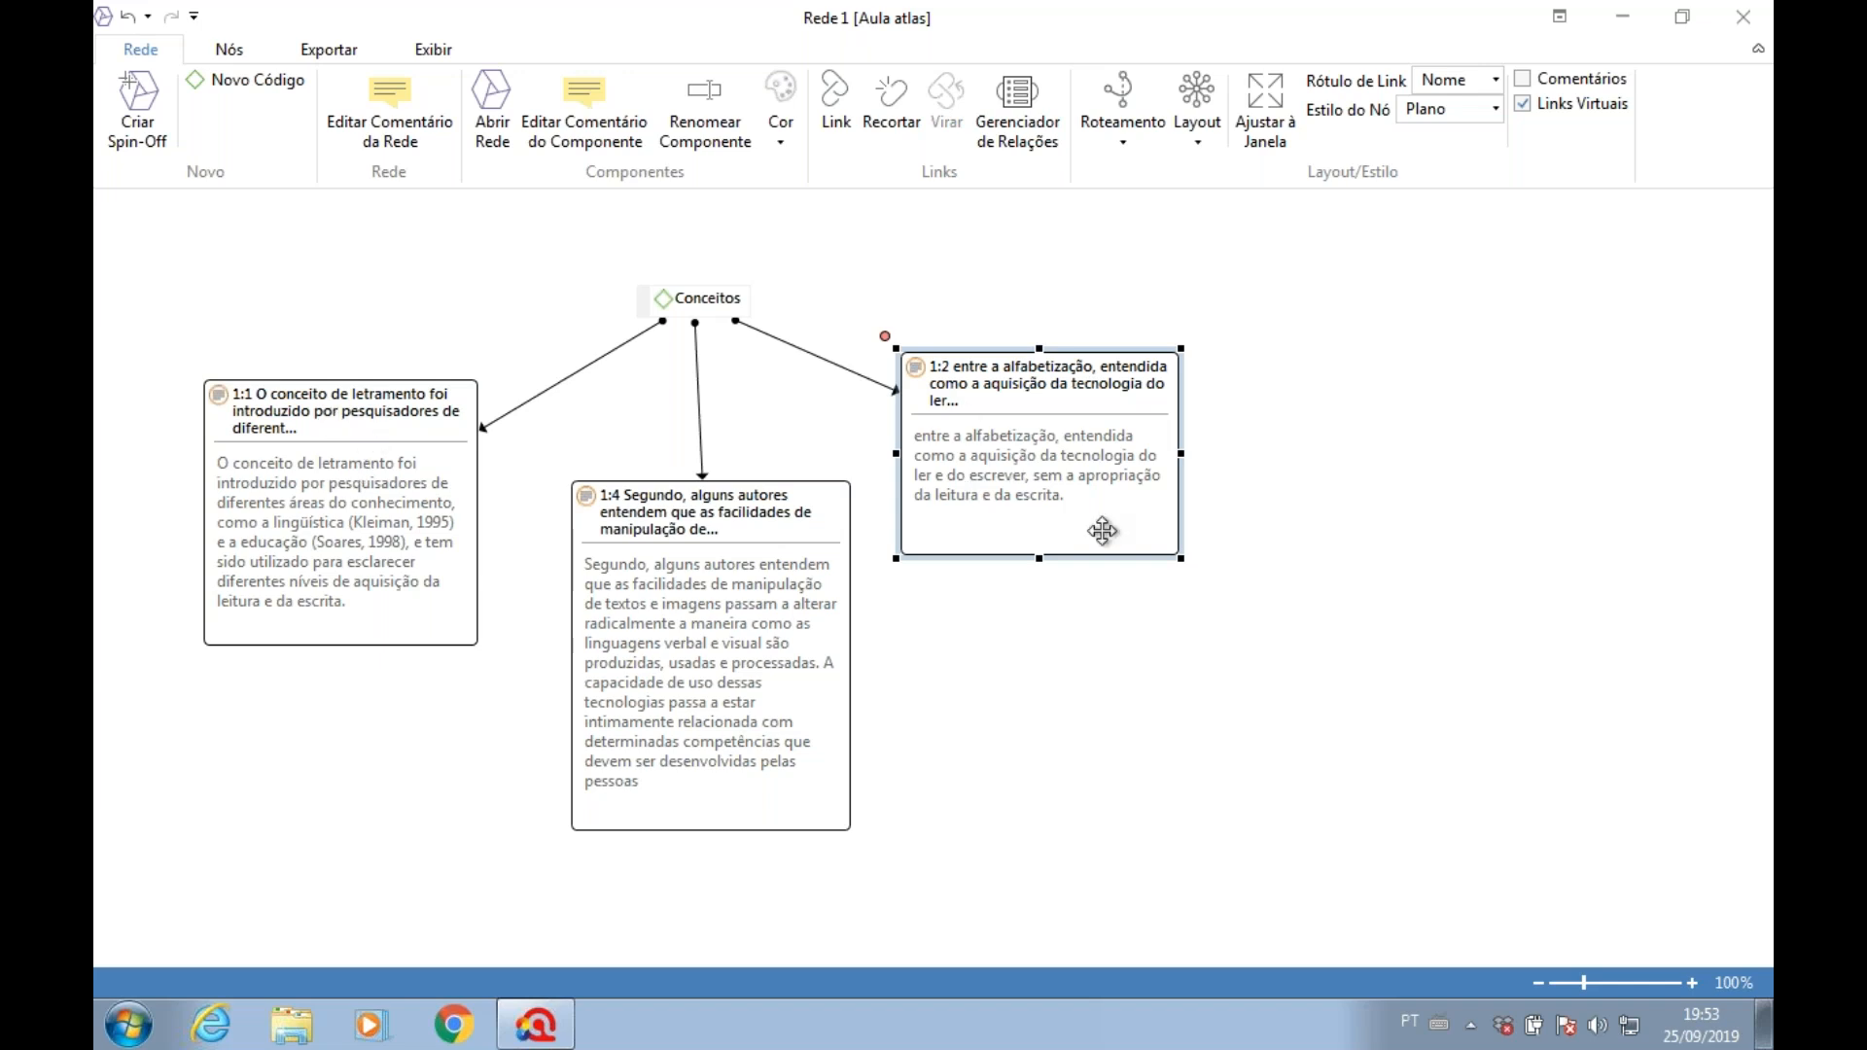
# - Move quotation 1:4 farther below the Conceitos code and link quotation 1:1 to quotation 1:2 with the relation "continuado por"
pyautogui.click(377, 420)
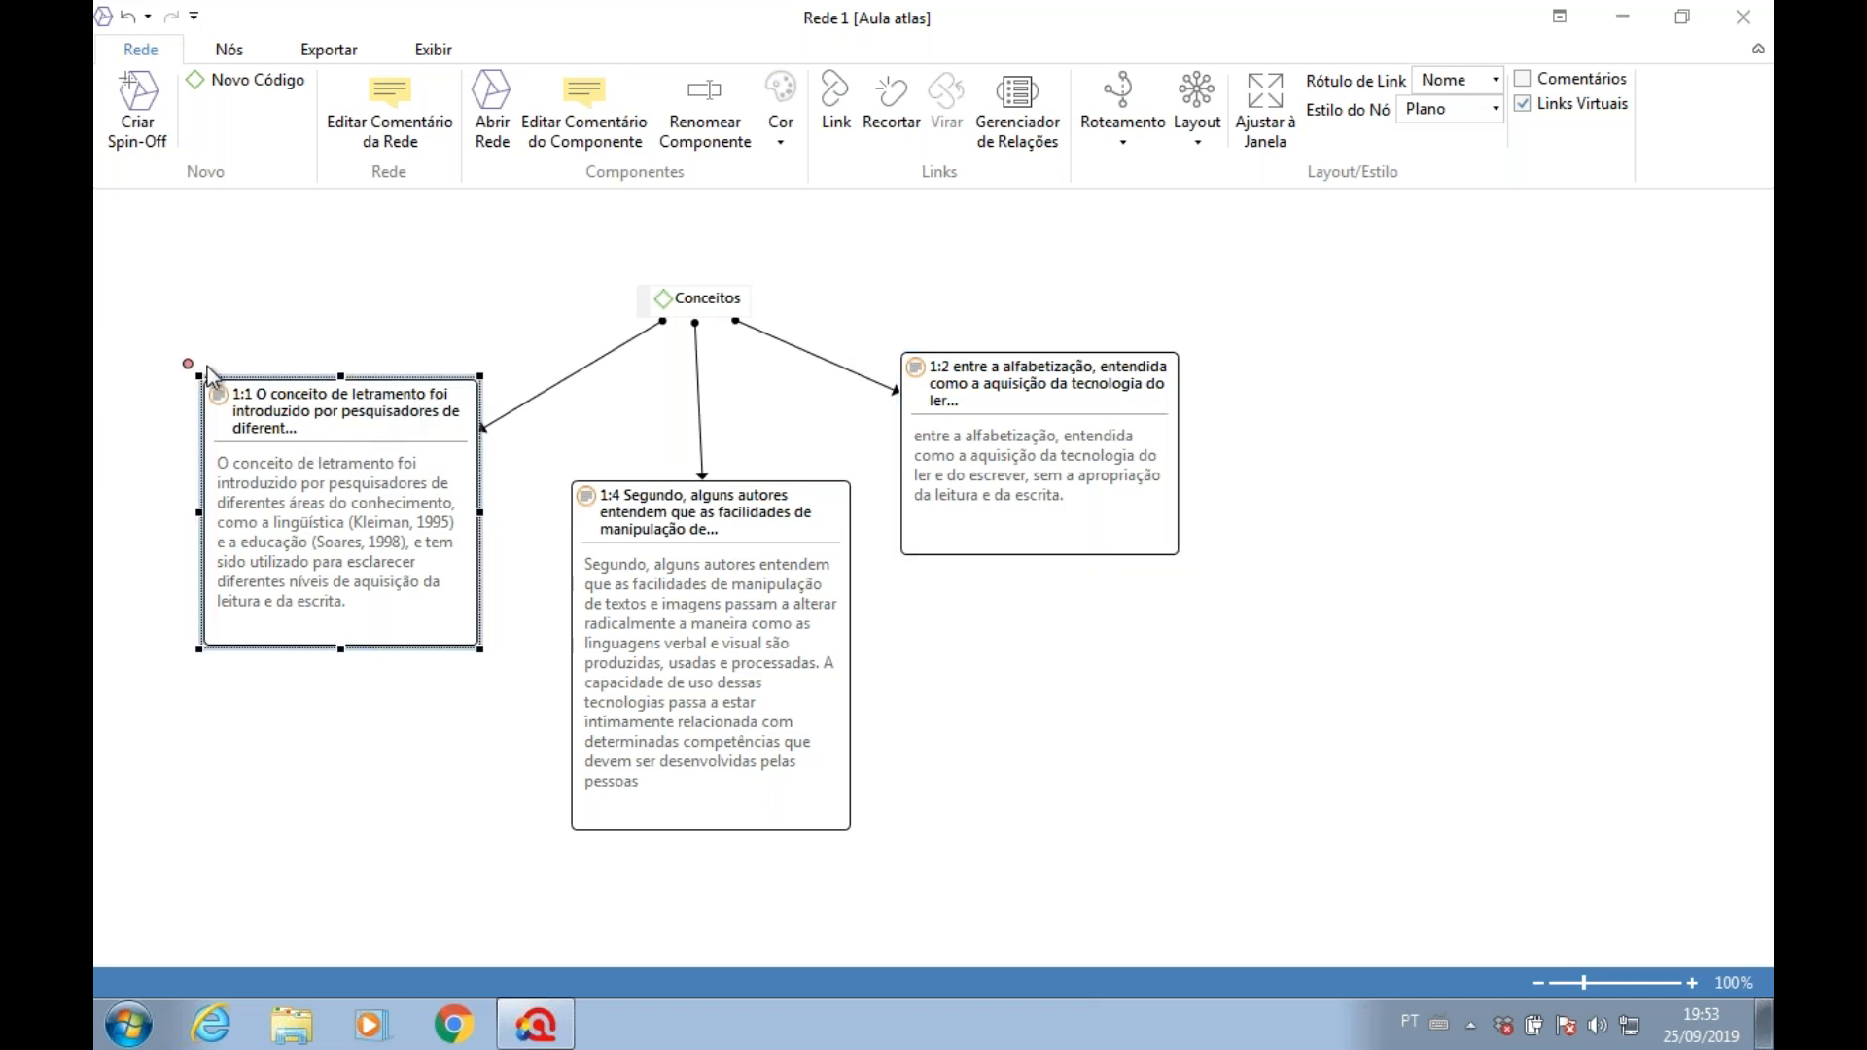
pyautogui.moveTo(482, 369); pyautogui.dragTo(994, 486)
pyautogui.moveTo(745, 572); pyautogui.dragTo(732, 725)
pyautogui.moveTo(636, 509); pyautogui.dragTo(601, 867)
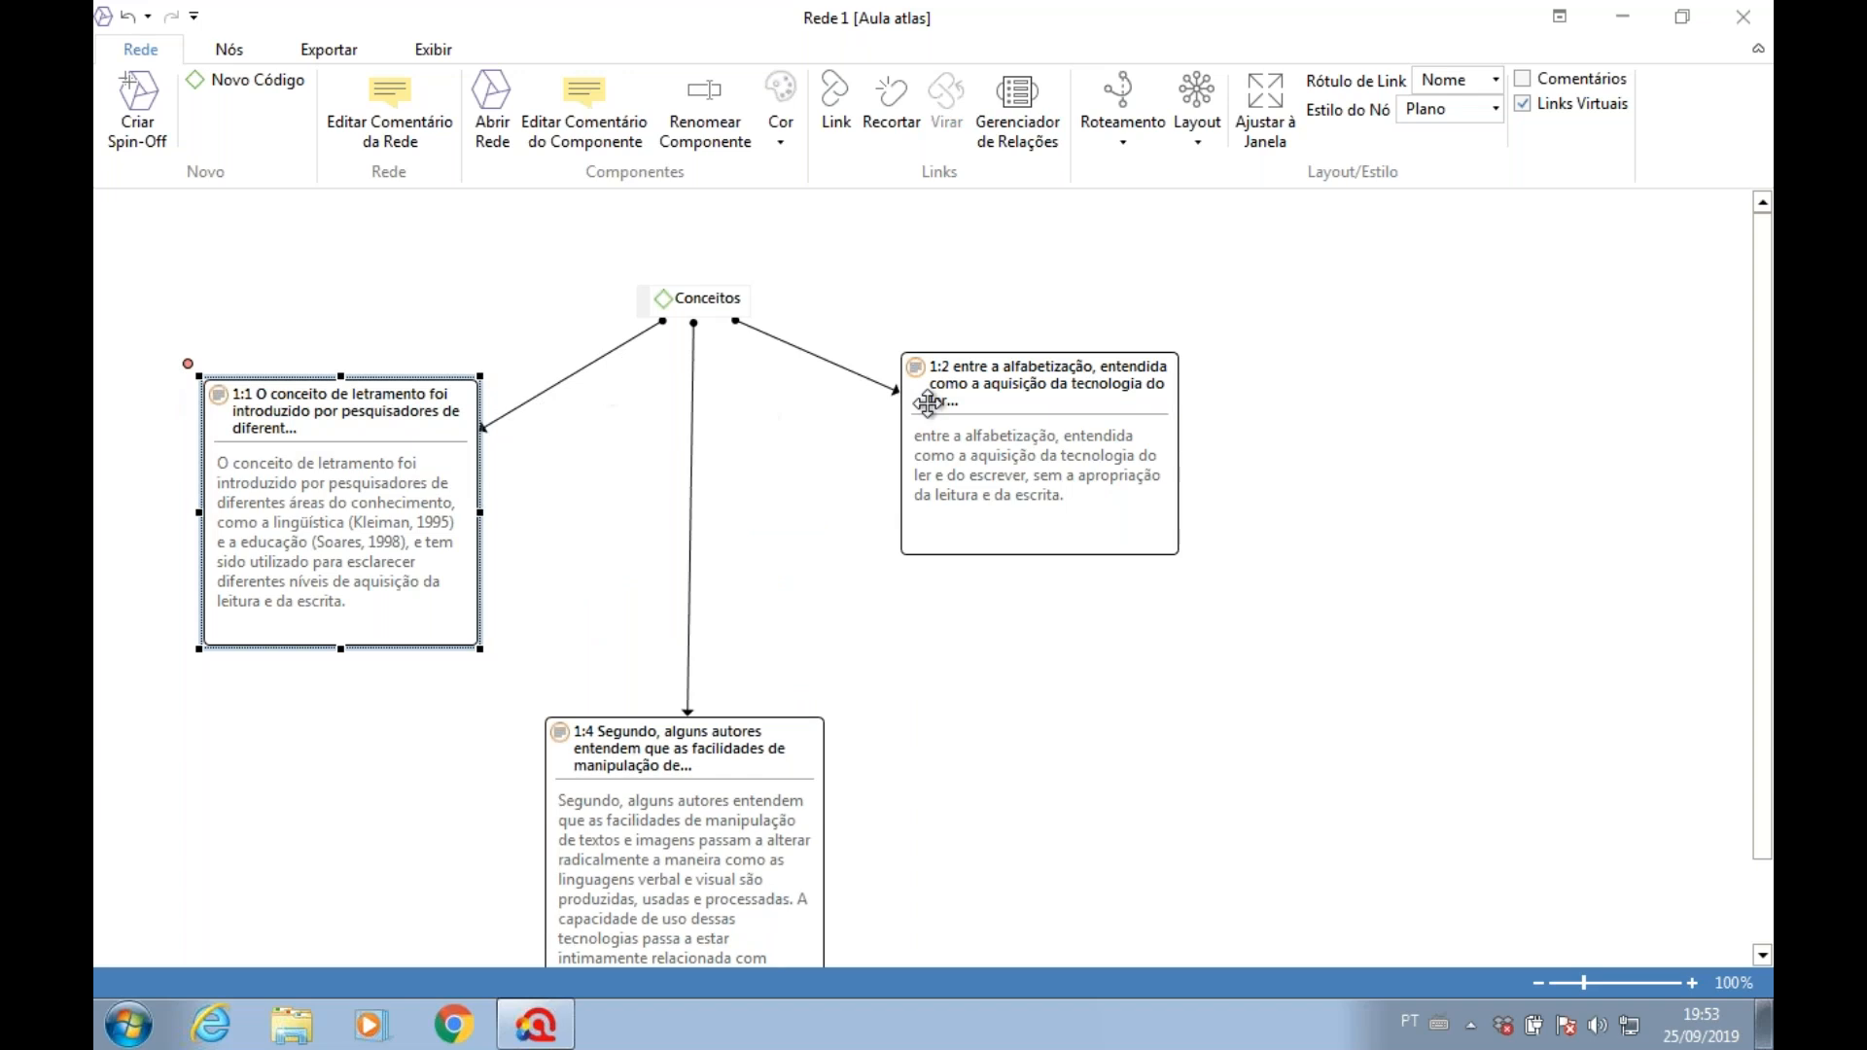
pyautogui.moveTo(187, 364); pyautogui.dragTo(963, 447)
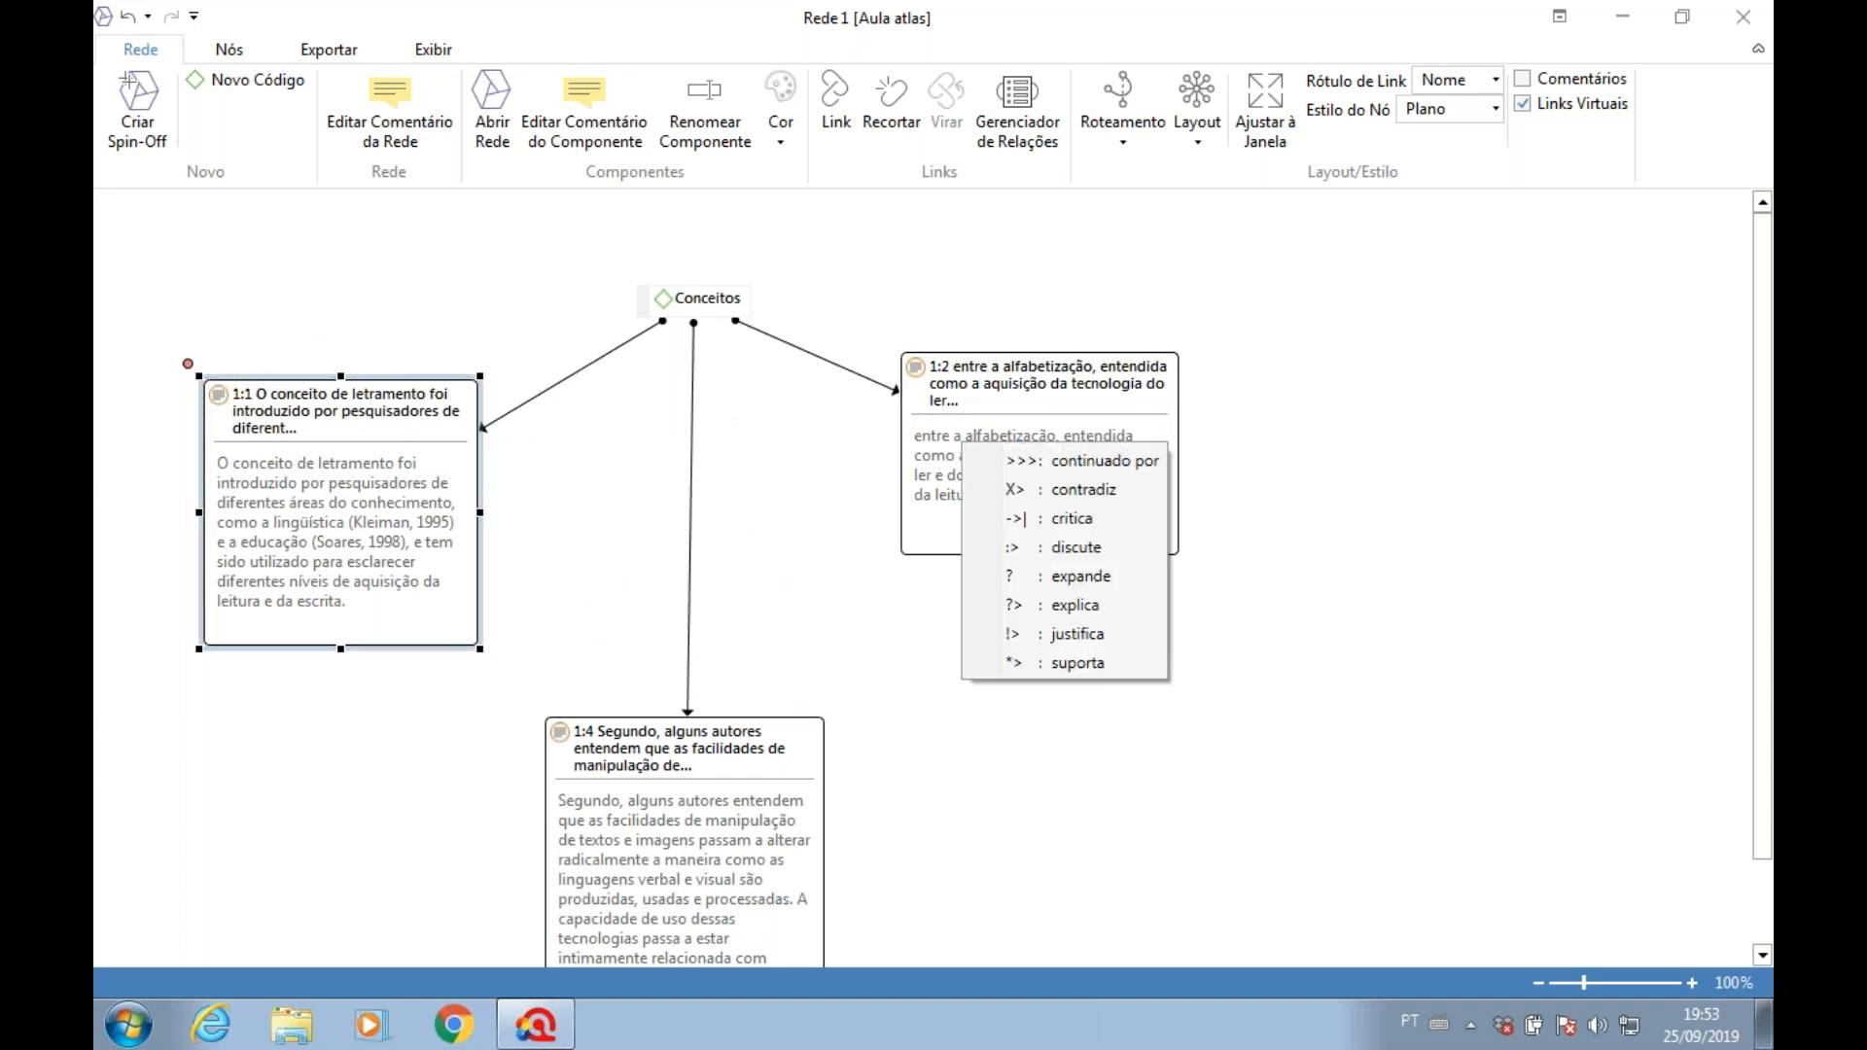
pyautogui.click(1104, 461)
pyautogui.moveTo(996, 455); pyautogui.dragTo(1008, 512)
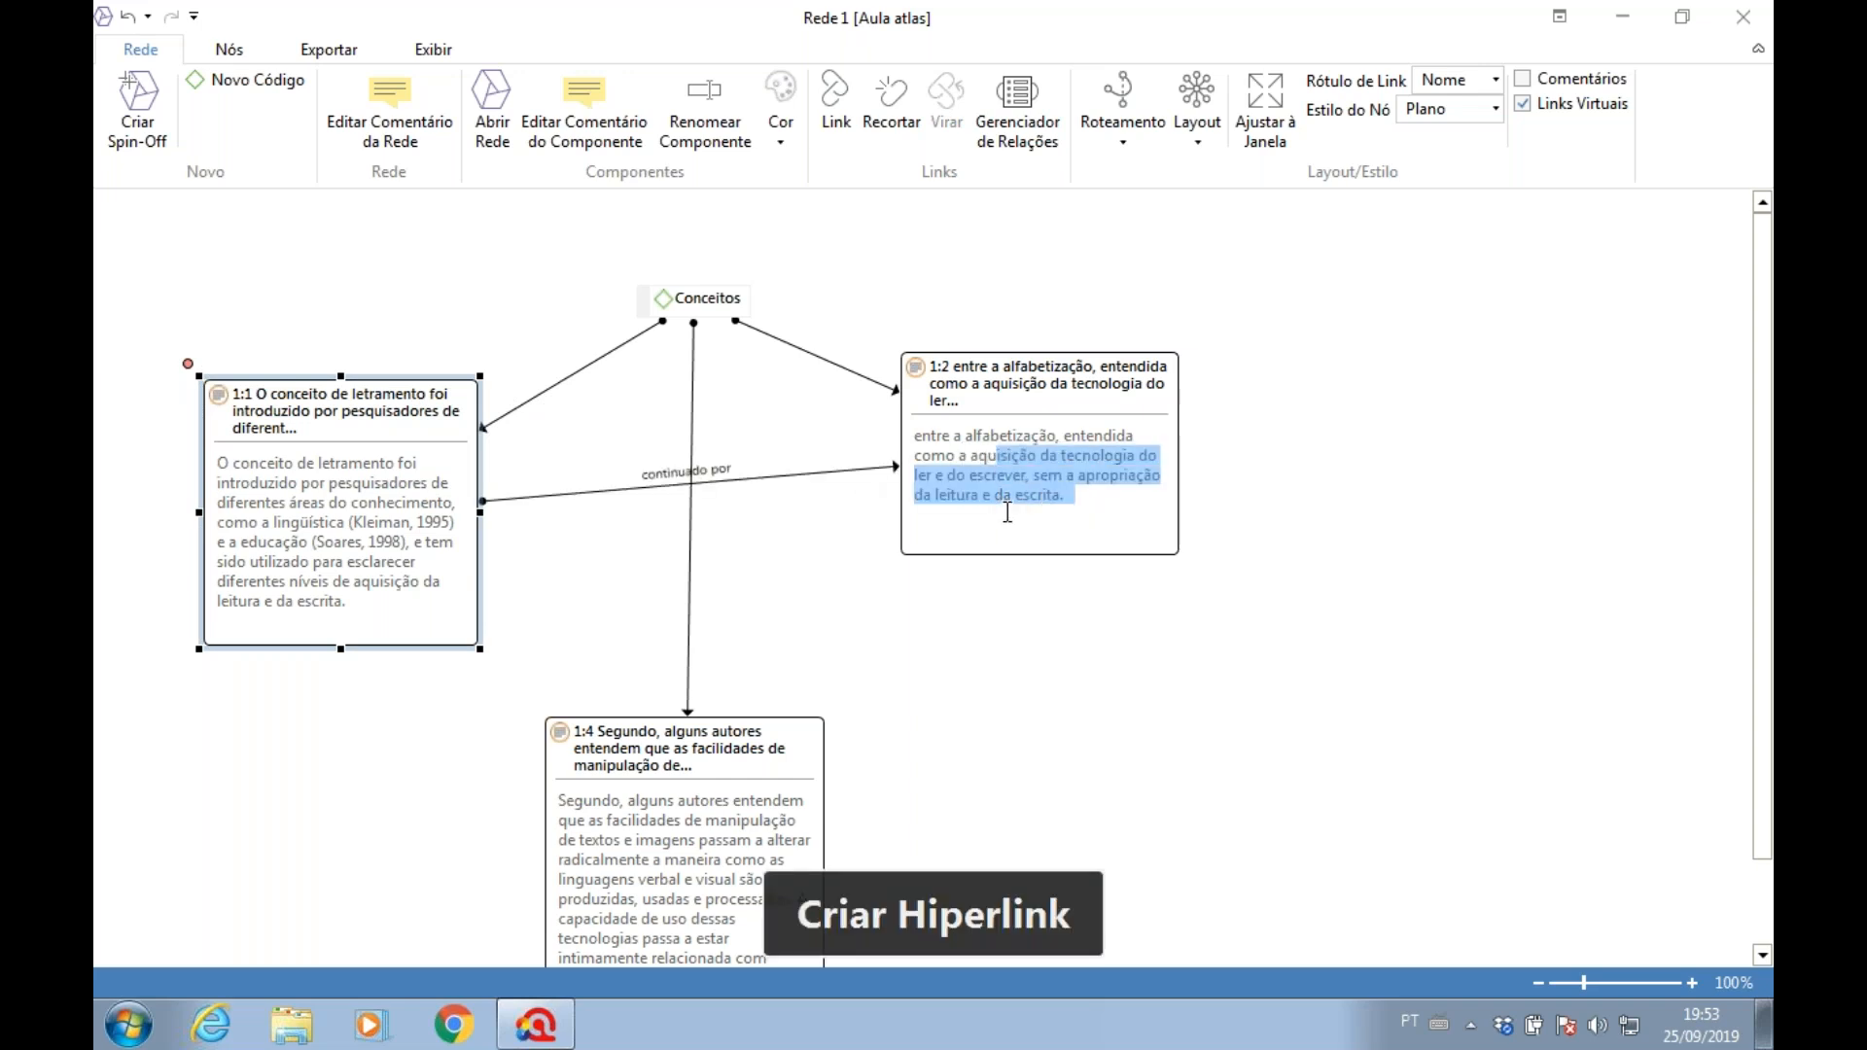
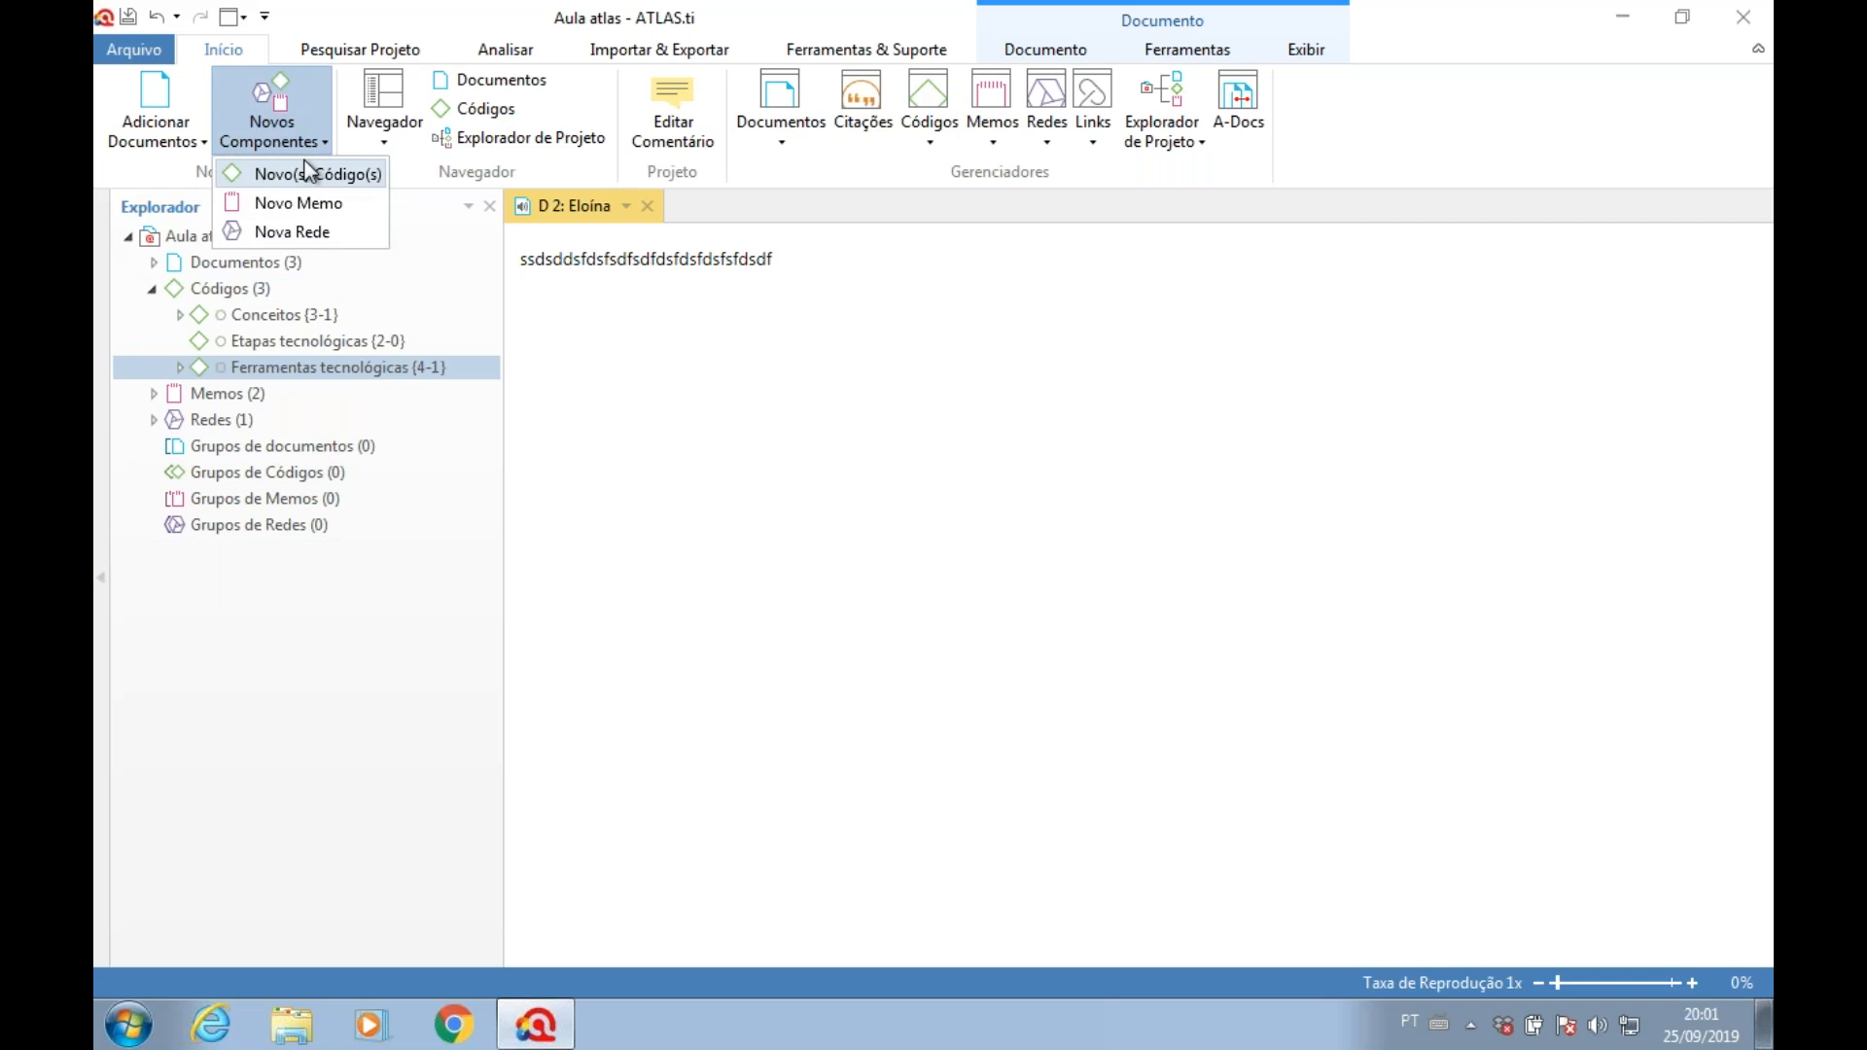
# - Create three free codes named Banana, maçã and uva
pyautogui.click(300, 171)
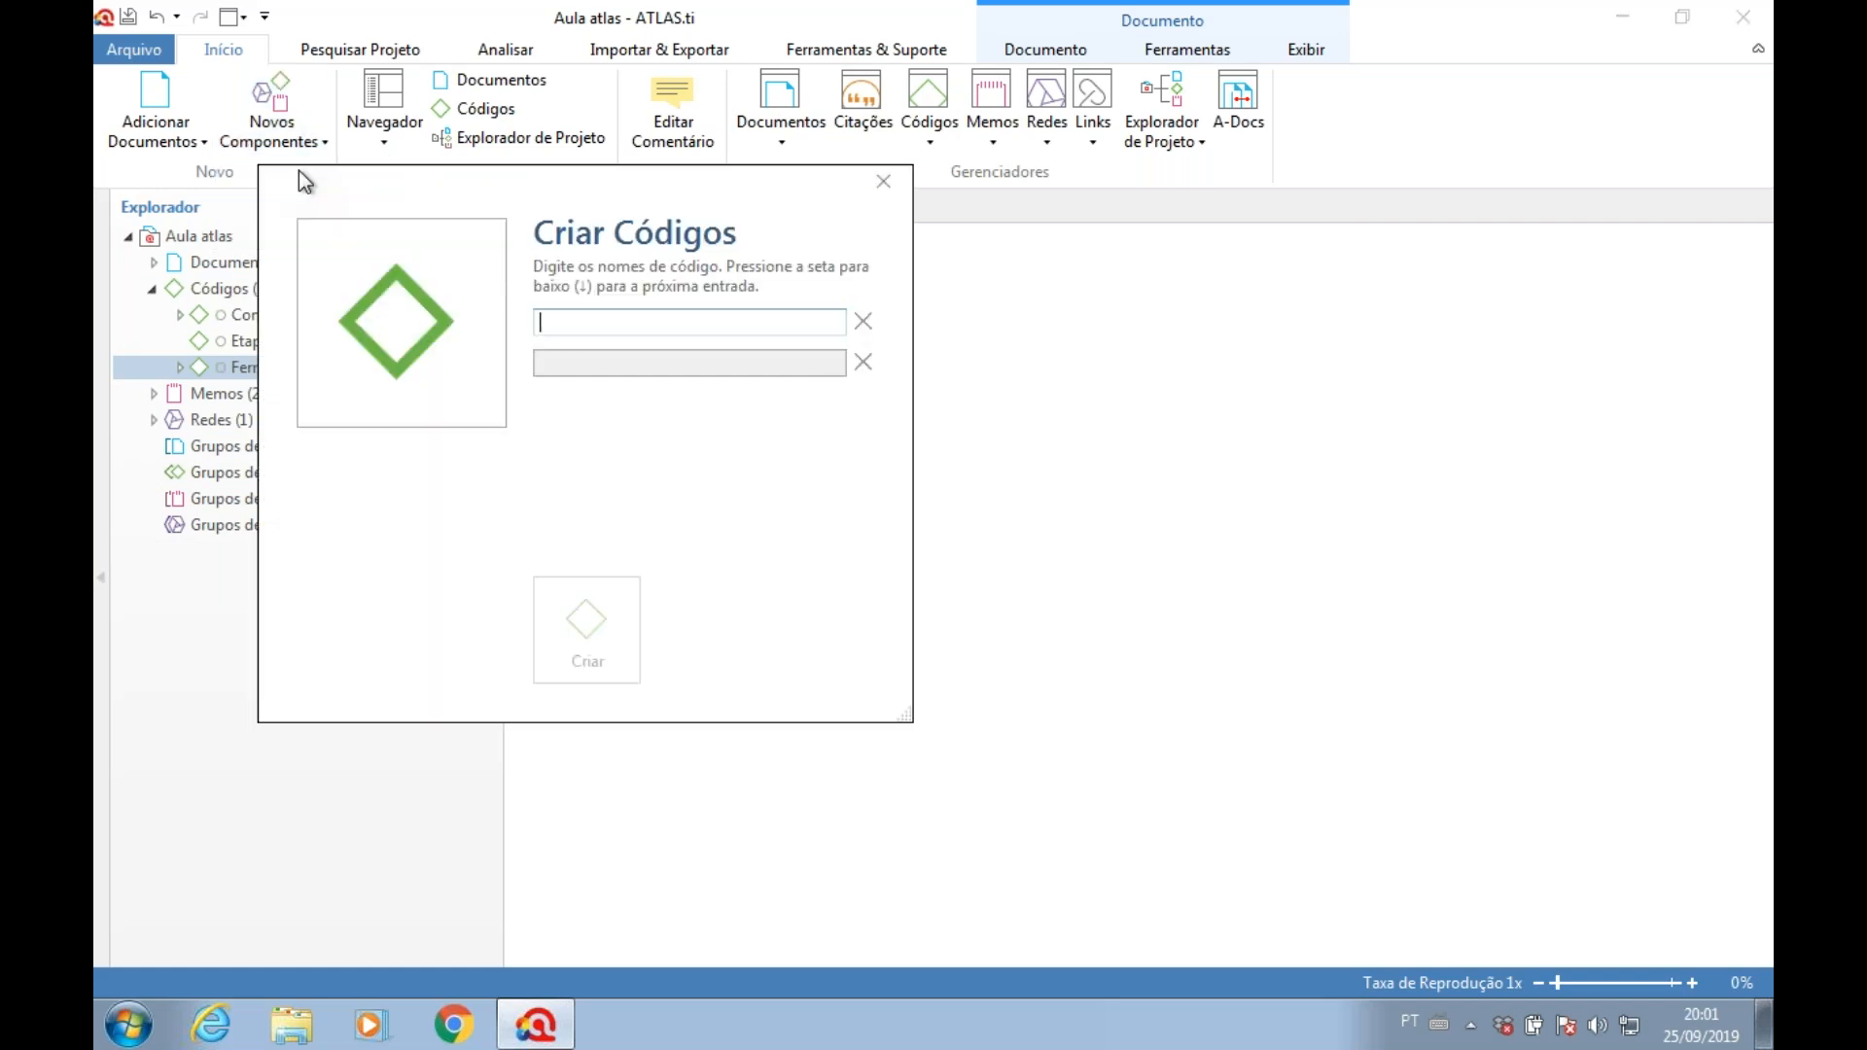
pyautogui.write('Banana')
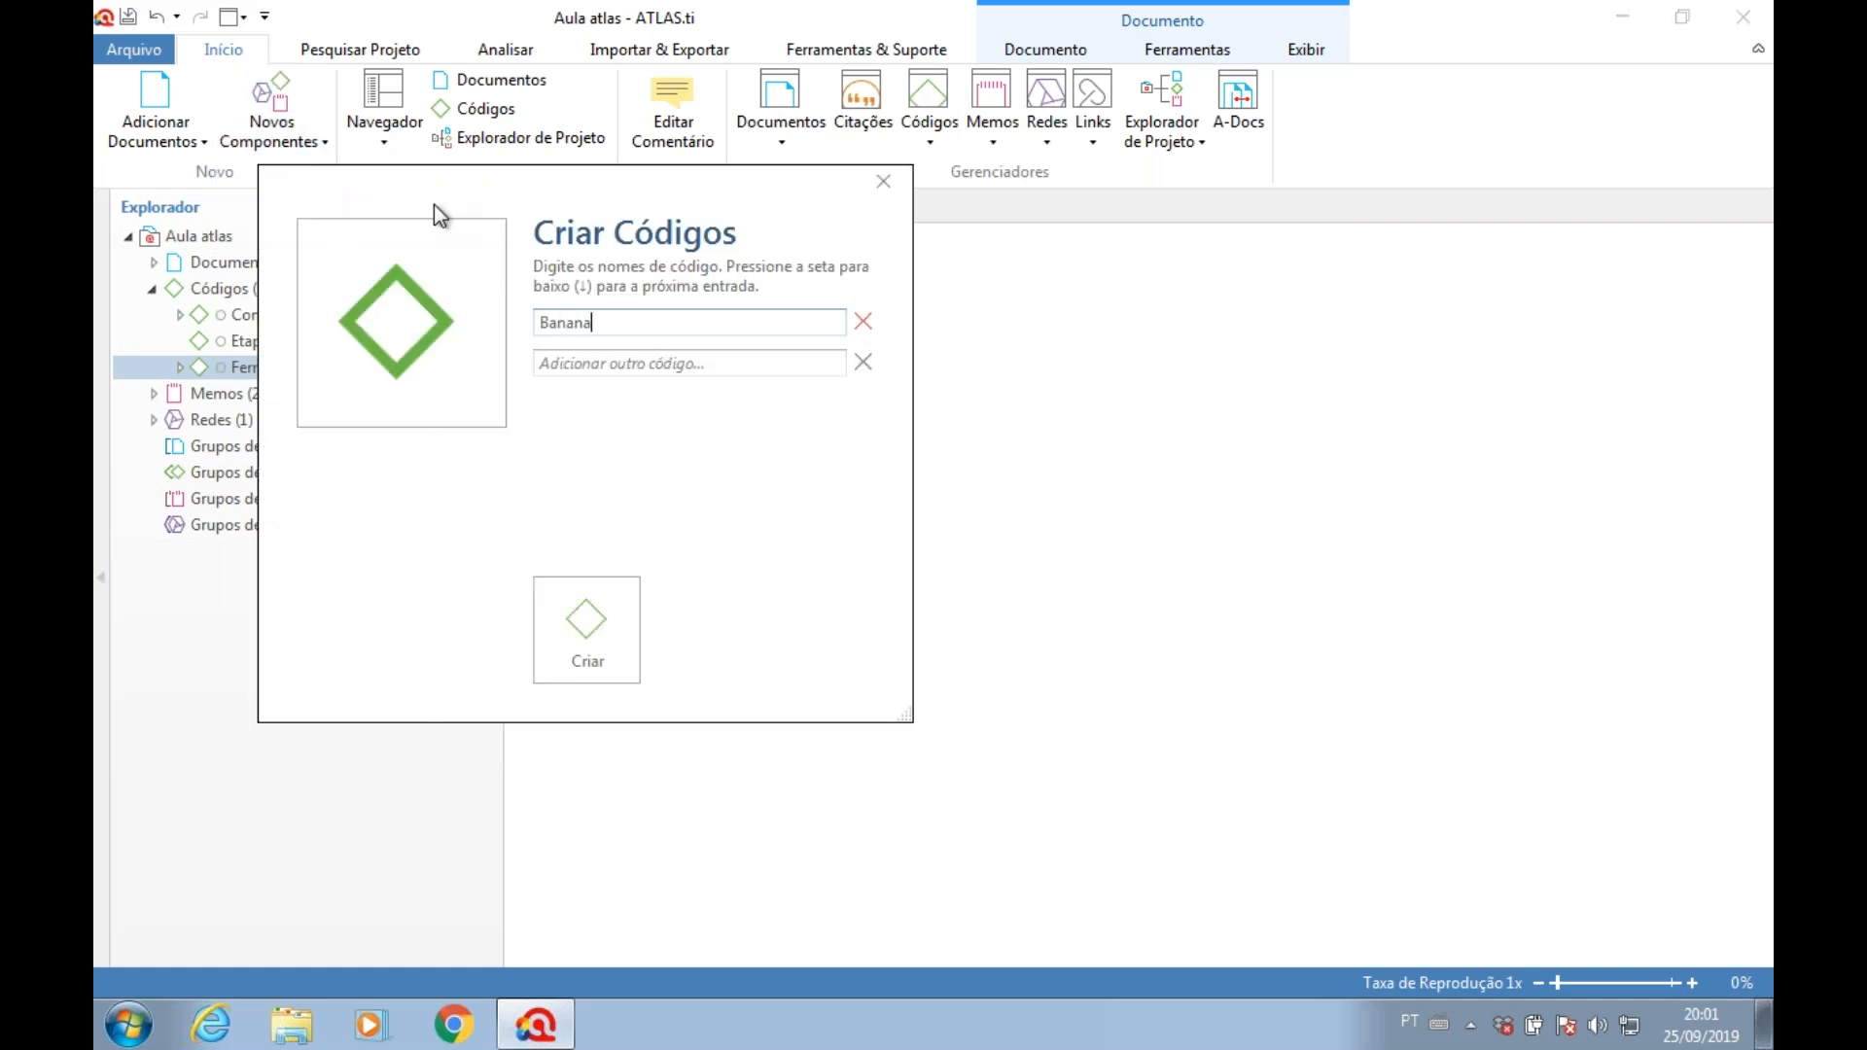
pyautogui.click(639, 361)
pyautogui.write('ma')
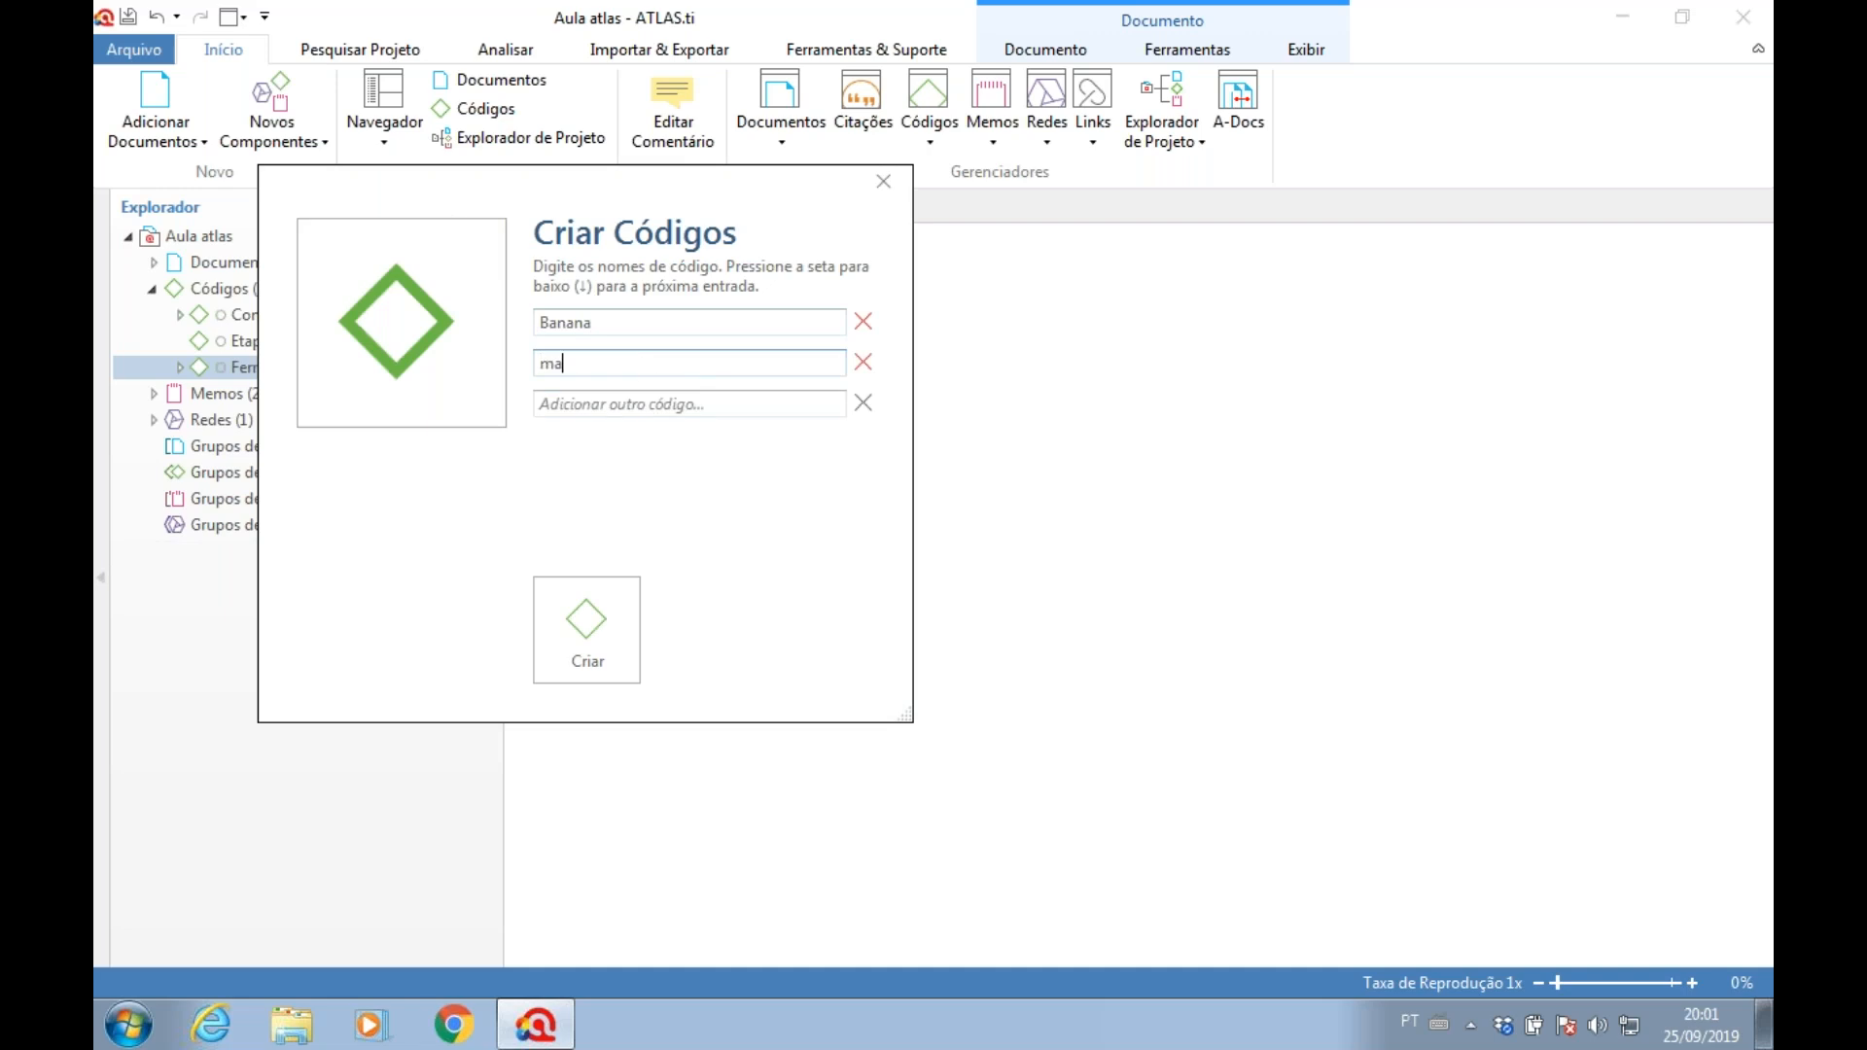
pyautogui.write('çã')
pyautogui.click(613, 406)
pyautogui.write('uva')
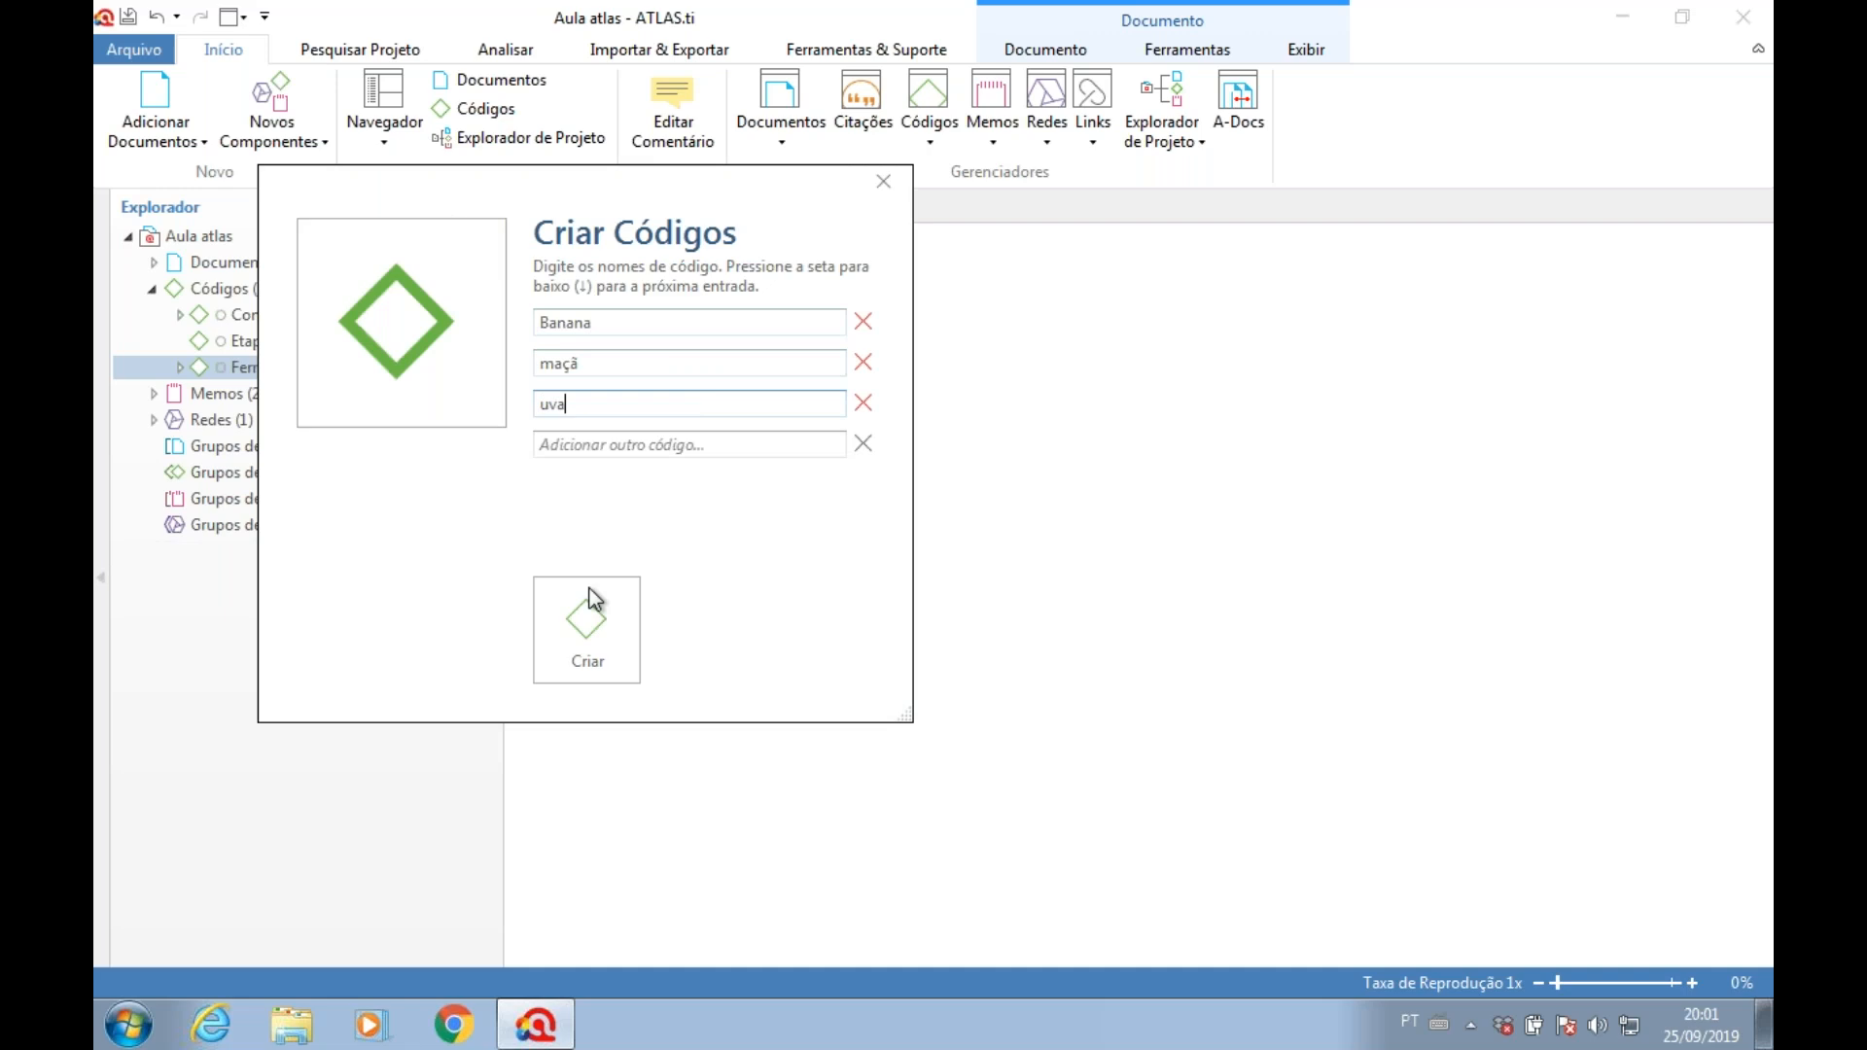
pyautogui.click(587, 628)
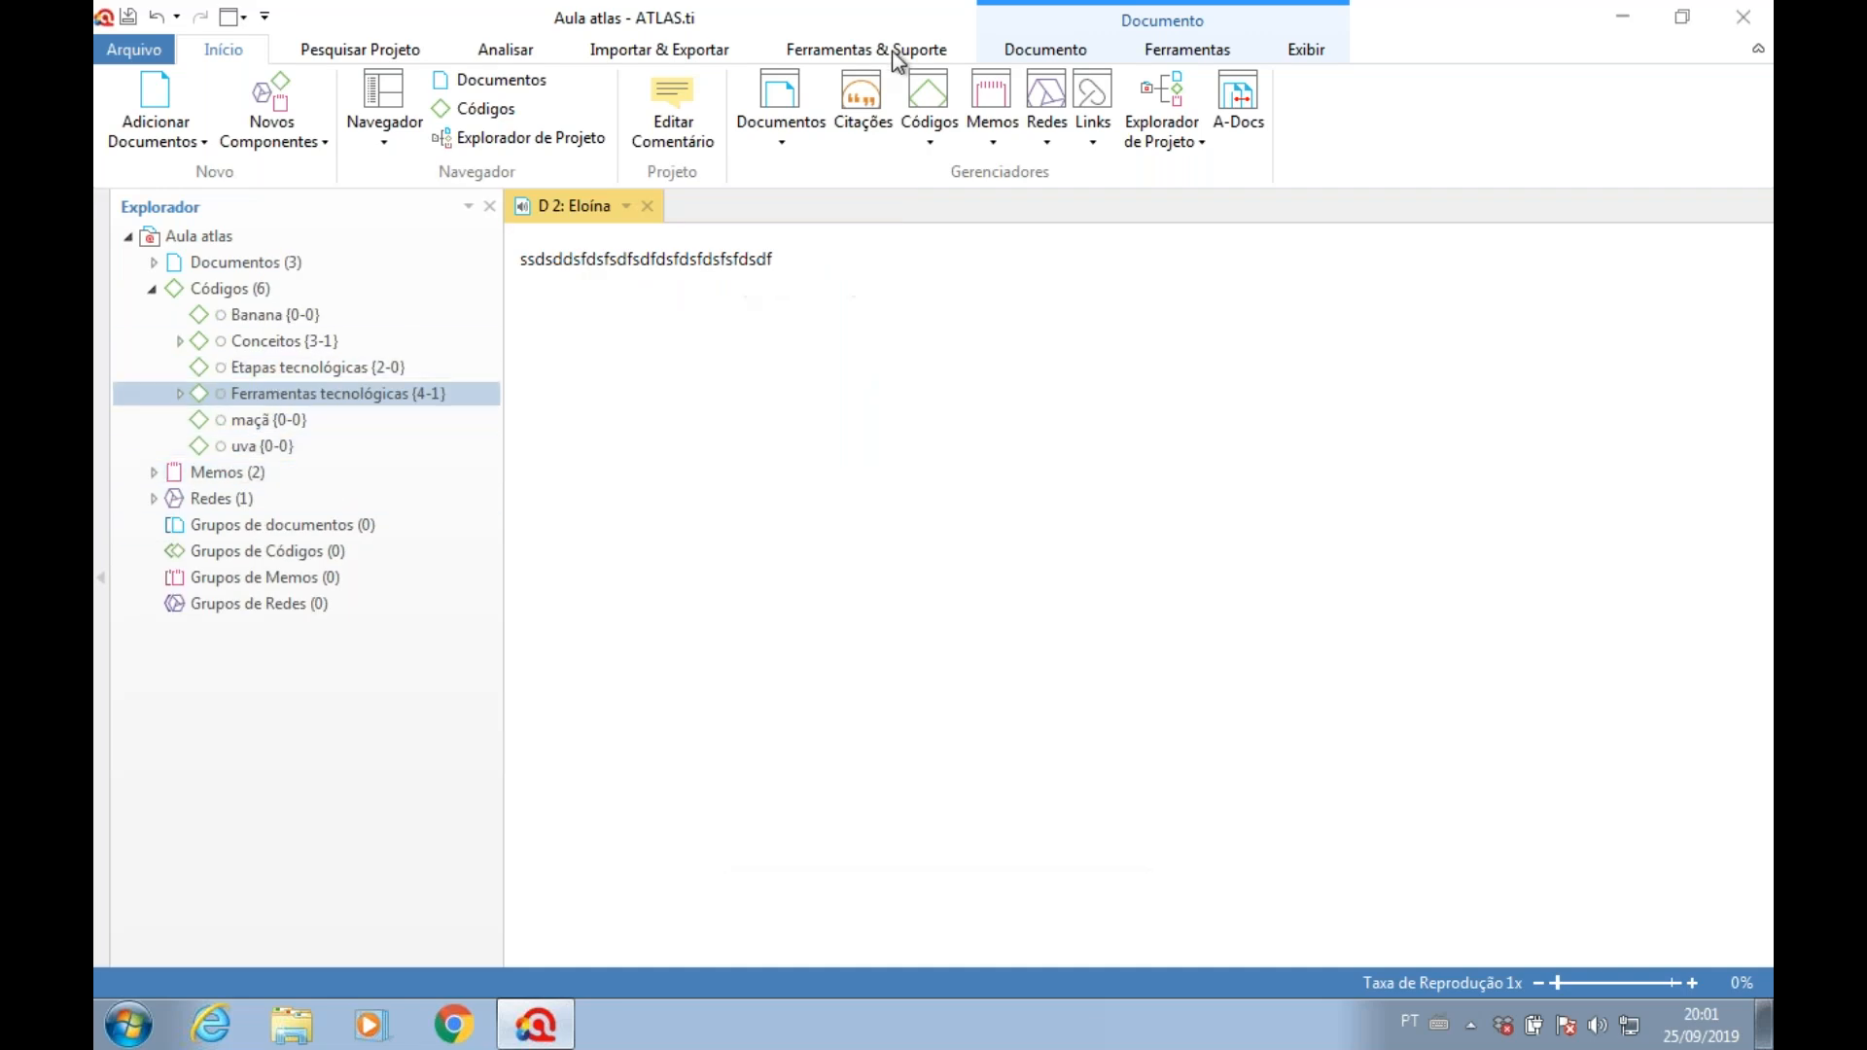
pyautogui.click(931, 141)
pyautogui.click(931, 97)
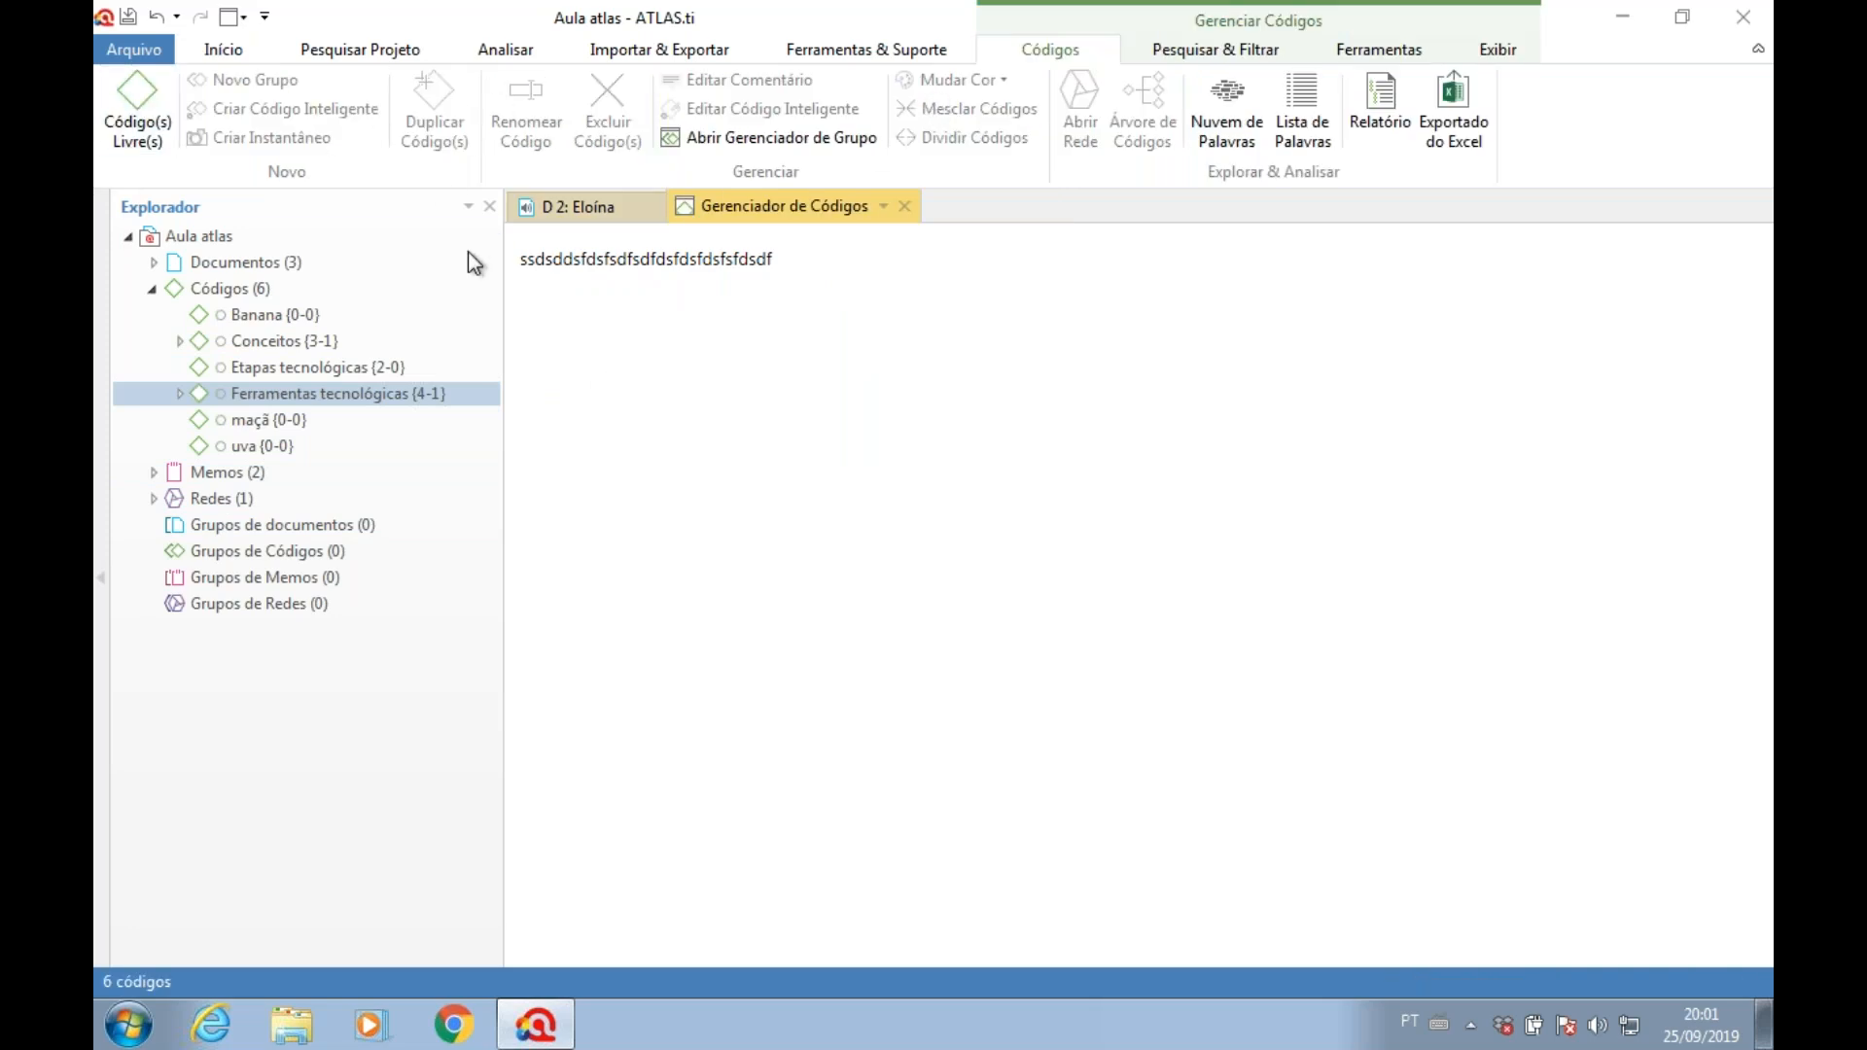
pyautogui.click(745, 138)
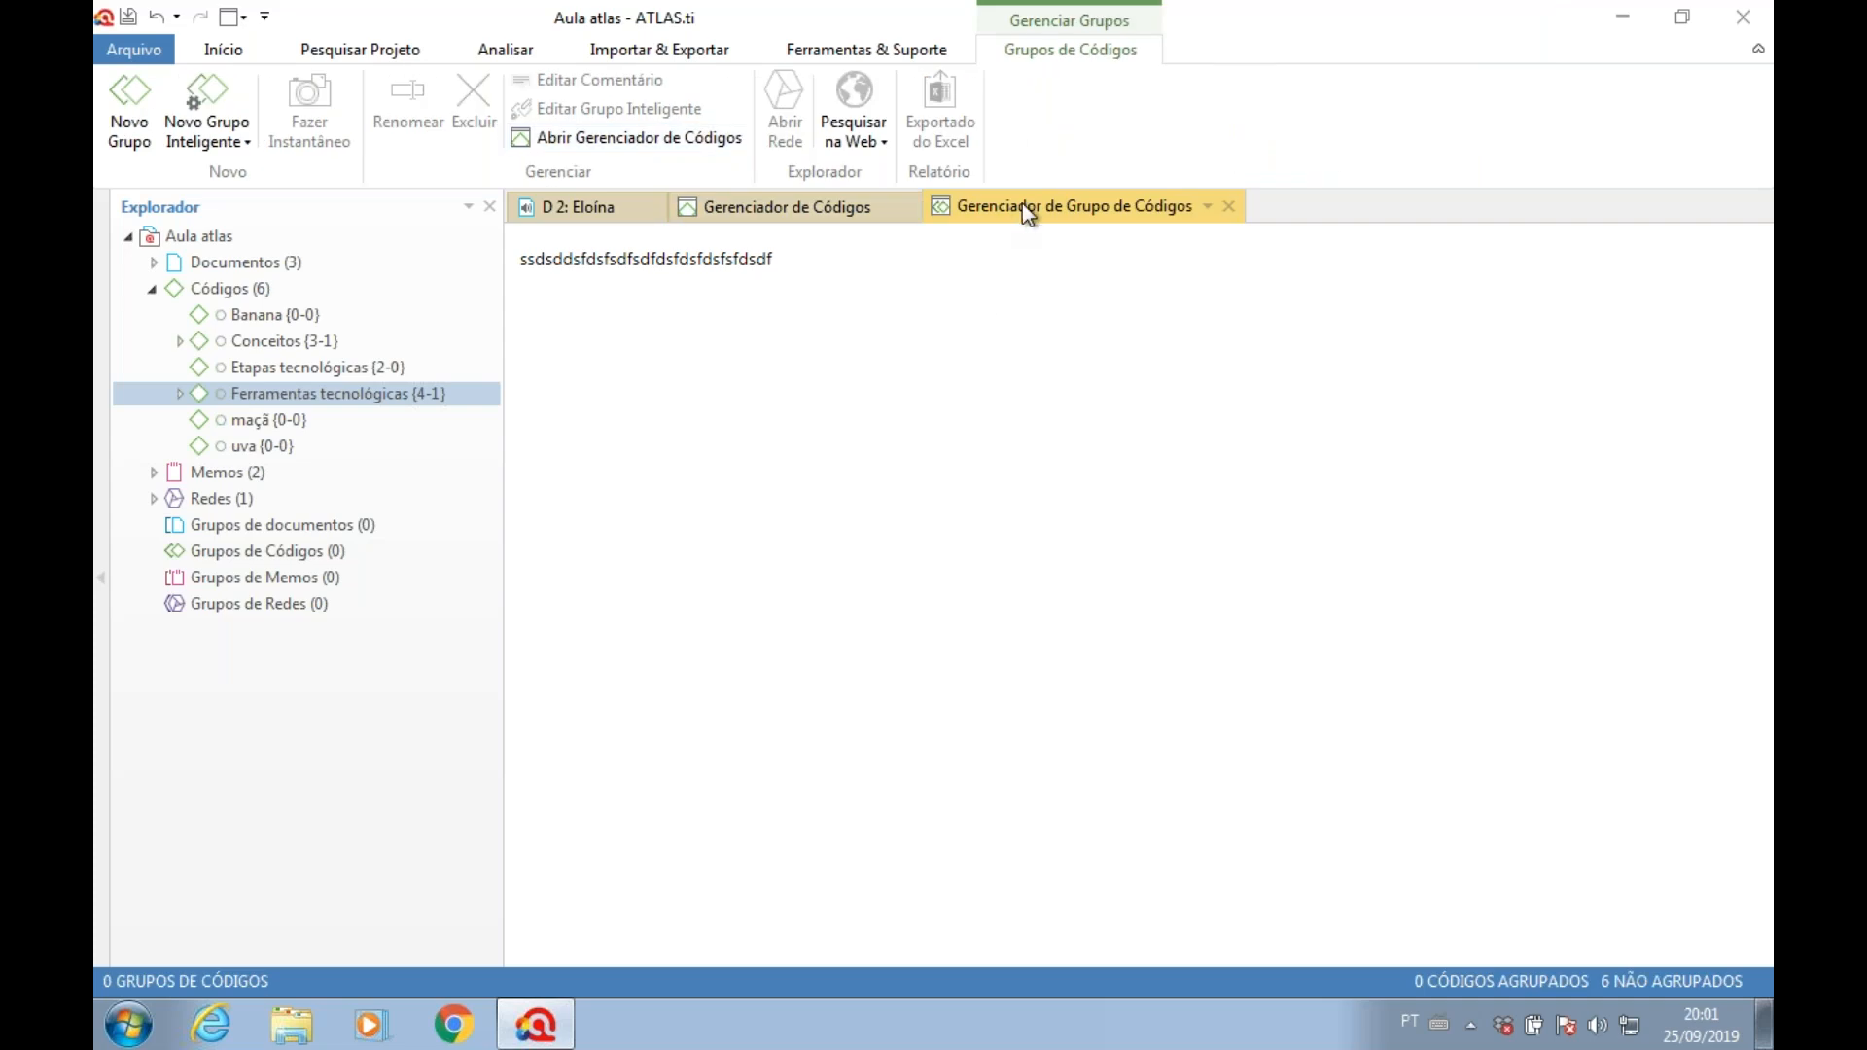
pyautogui.click(1682, 17)
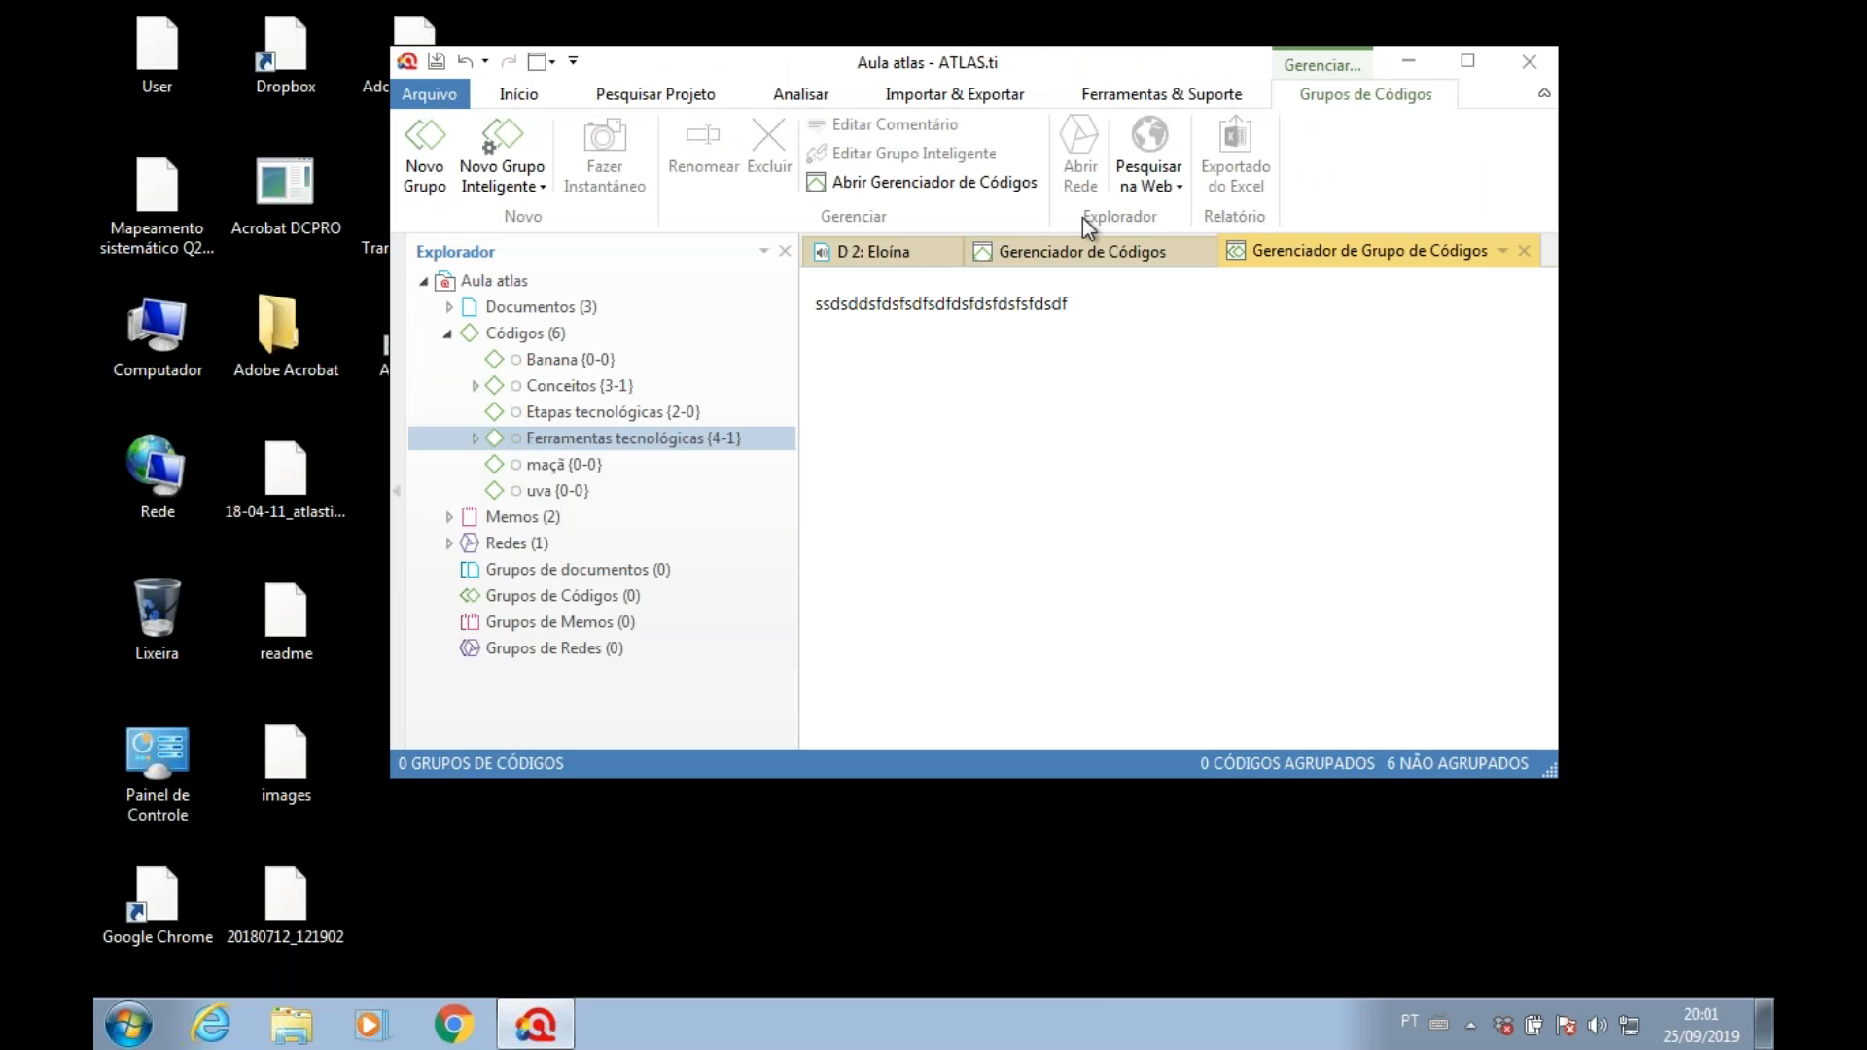
pyautogui.click(1467, 70)
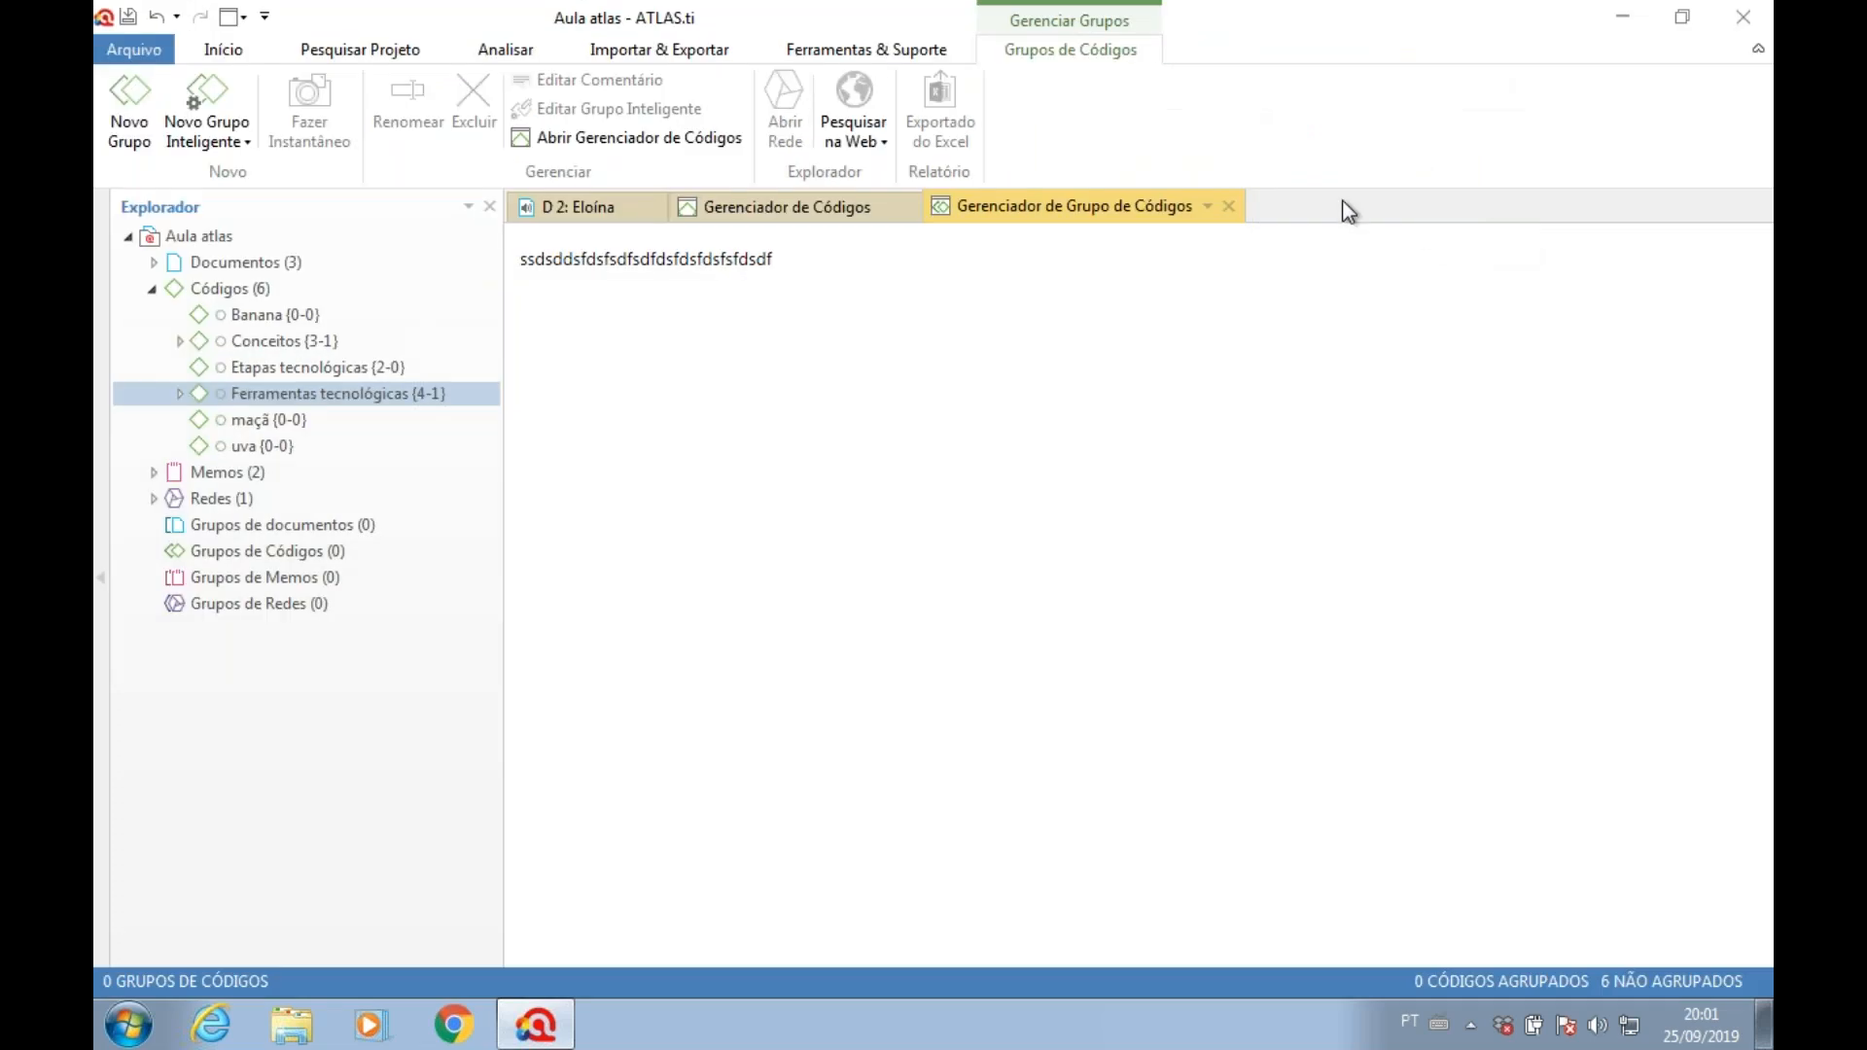
pyautogui.click(225, 51)
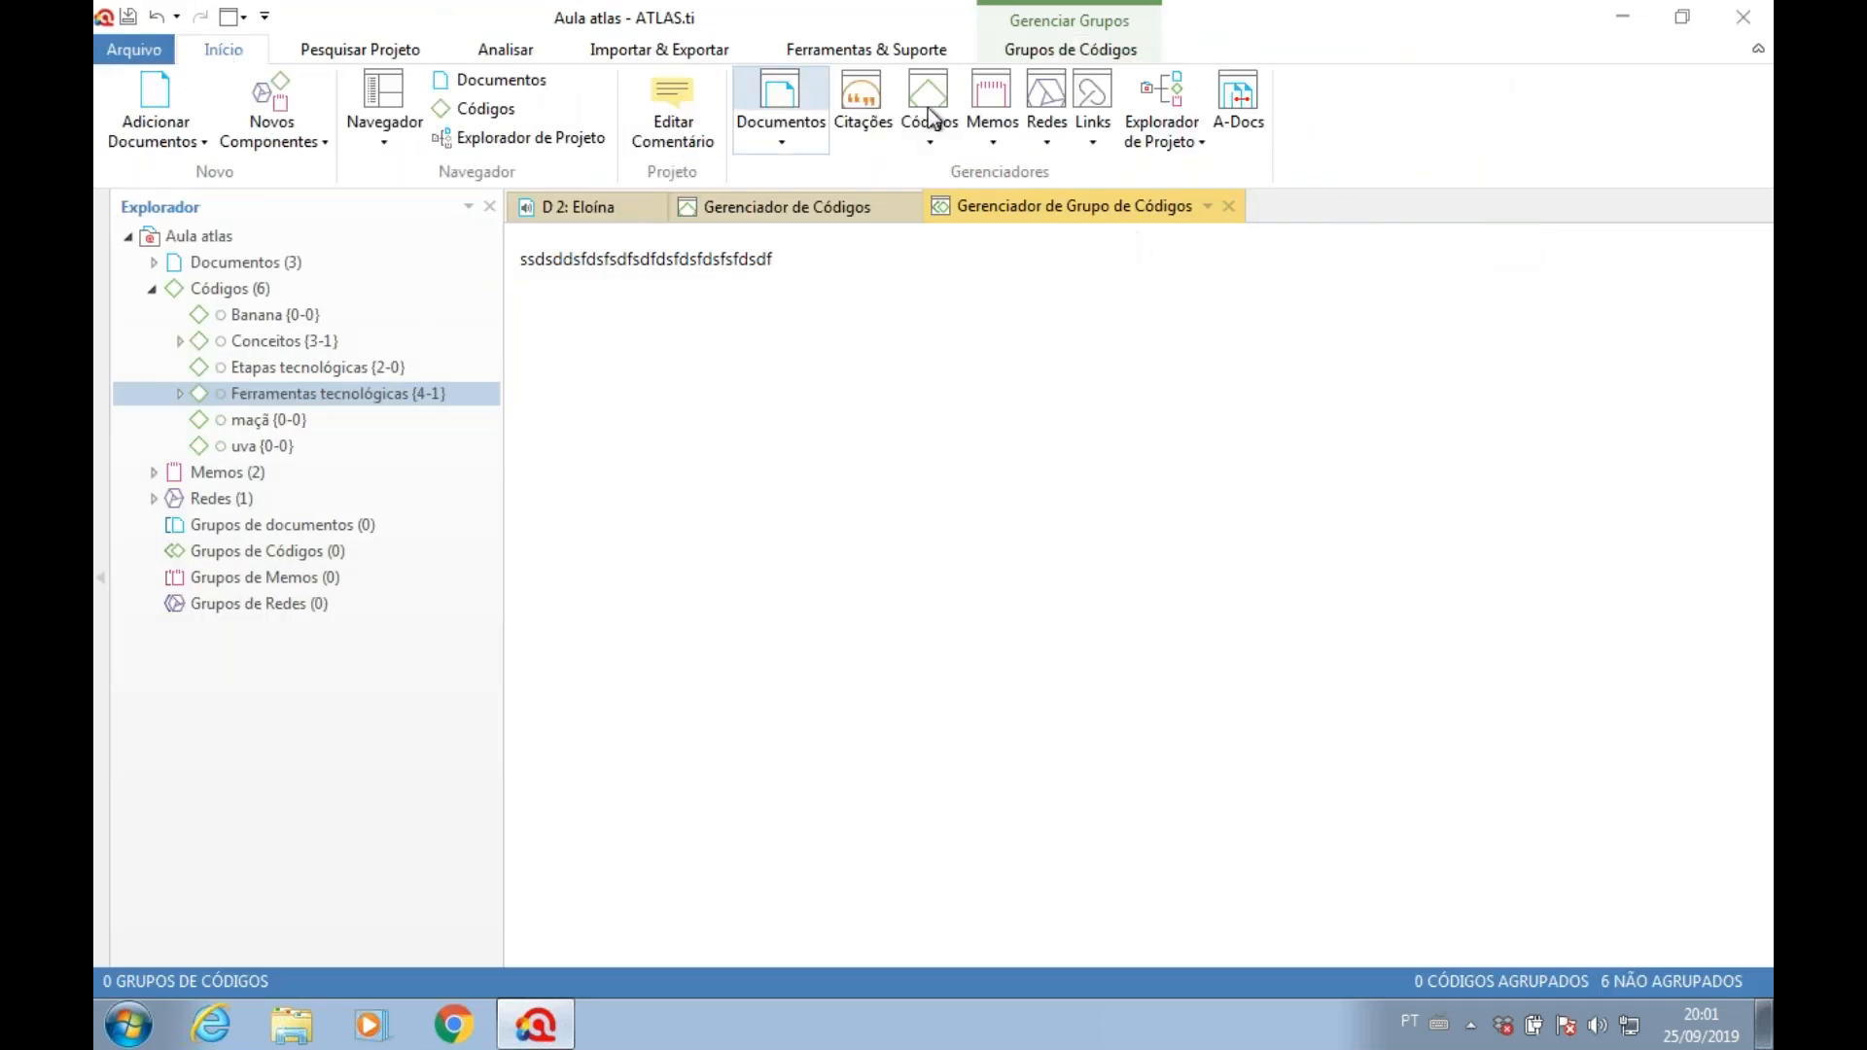
pyautogui.click(930, 144)
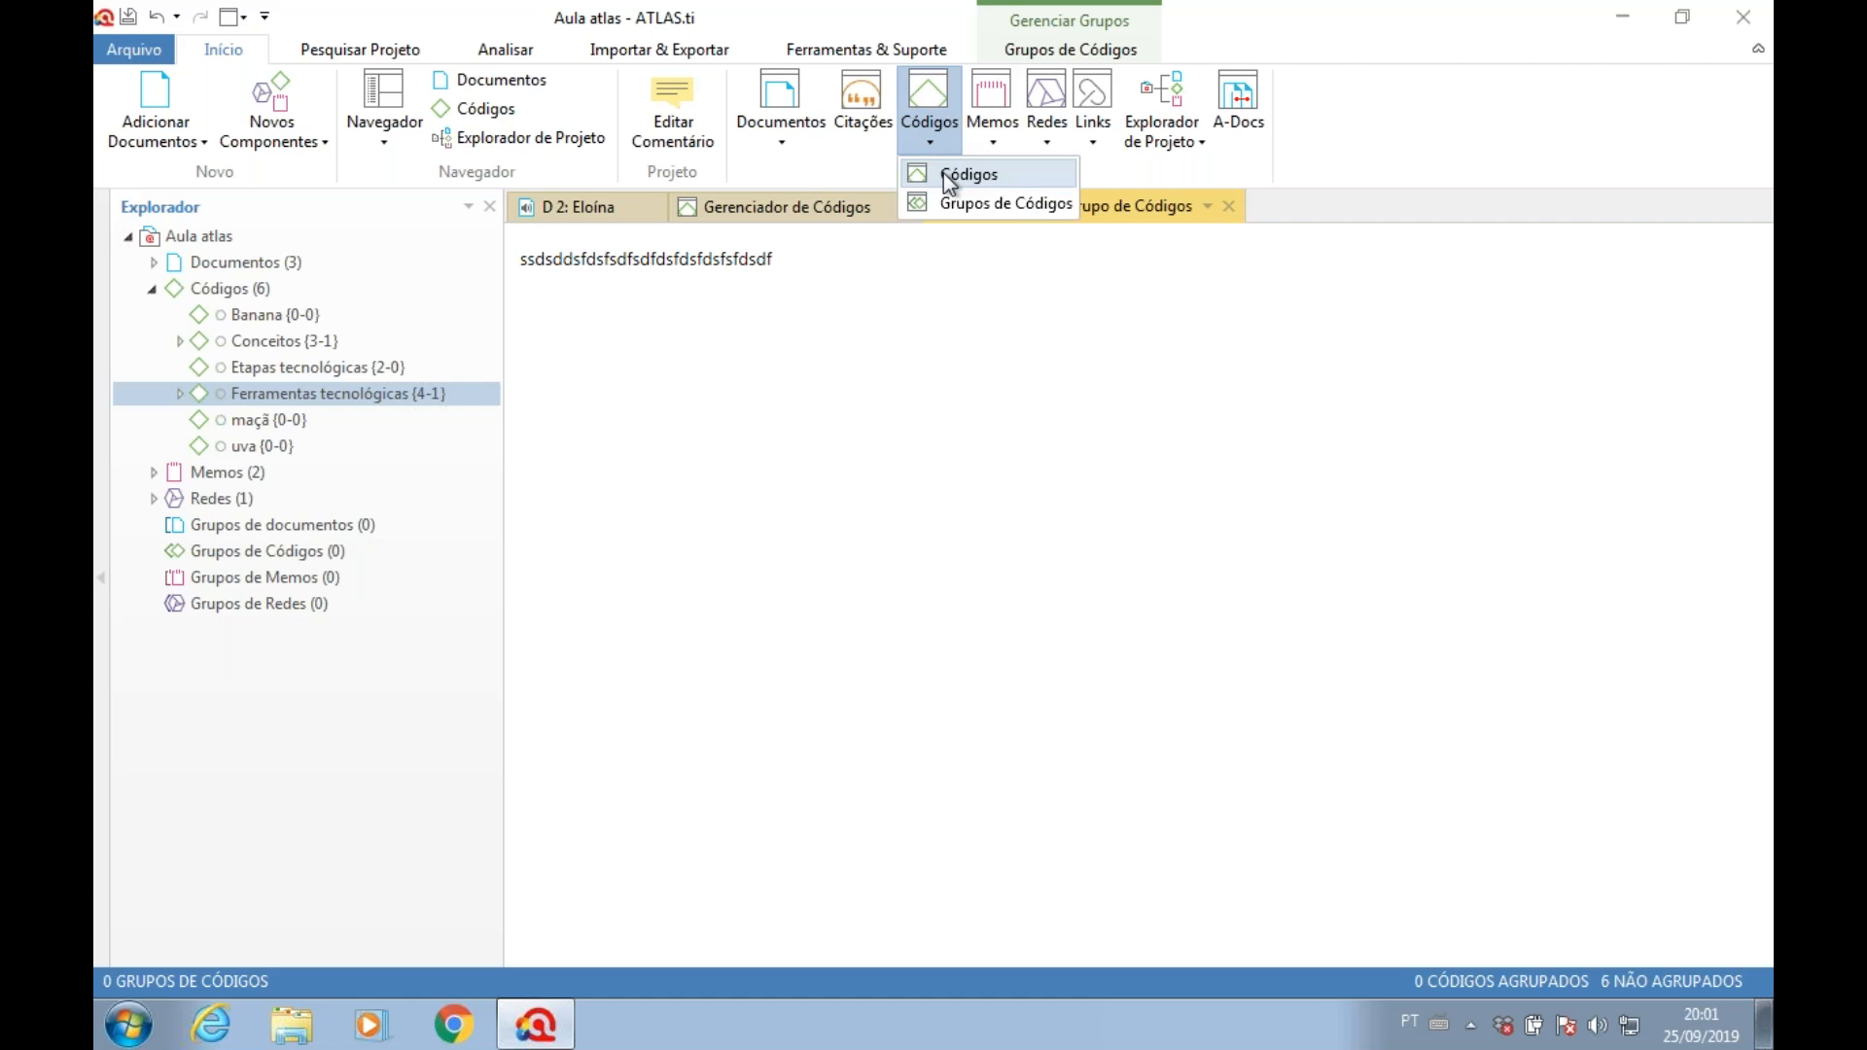
pyautogui.click(943, 173)
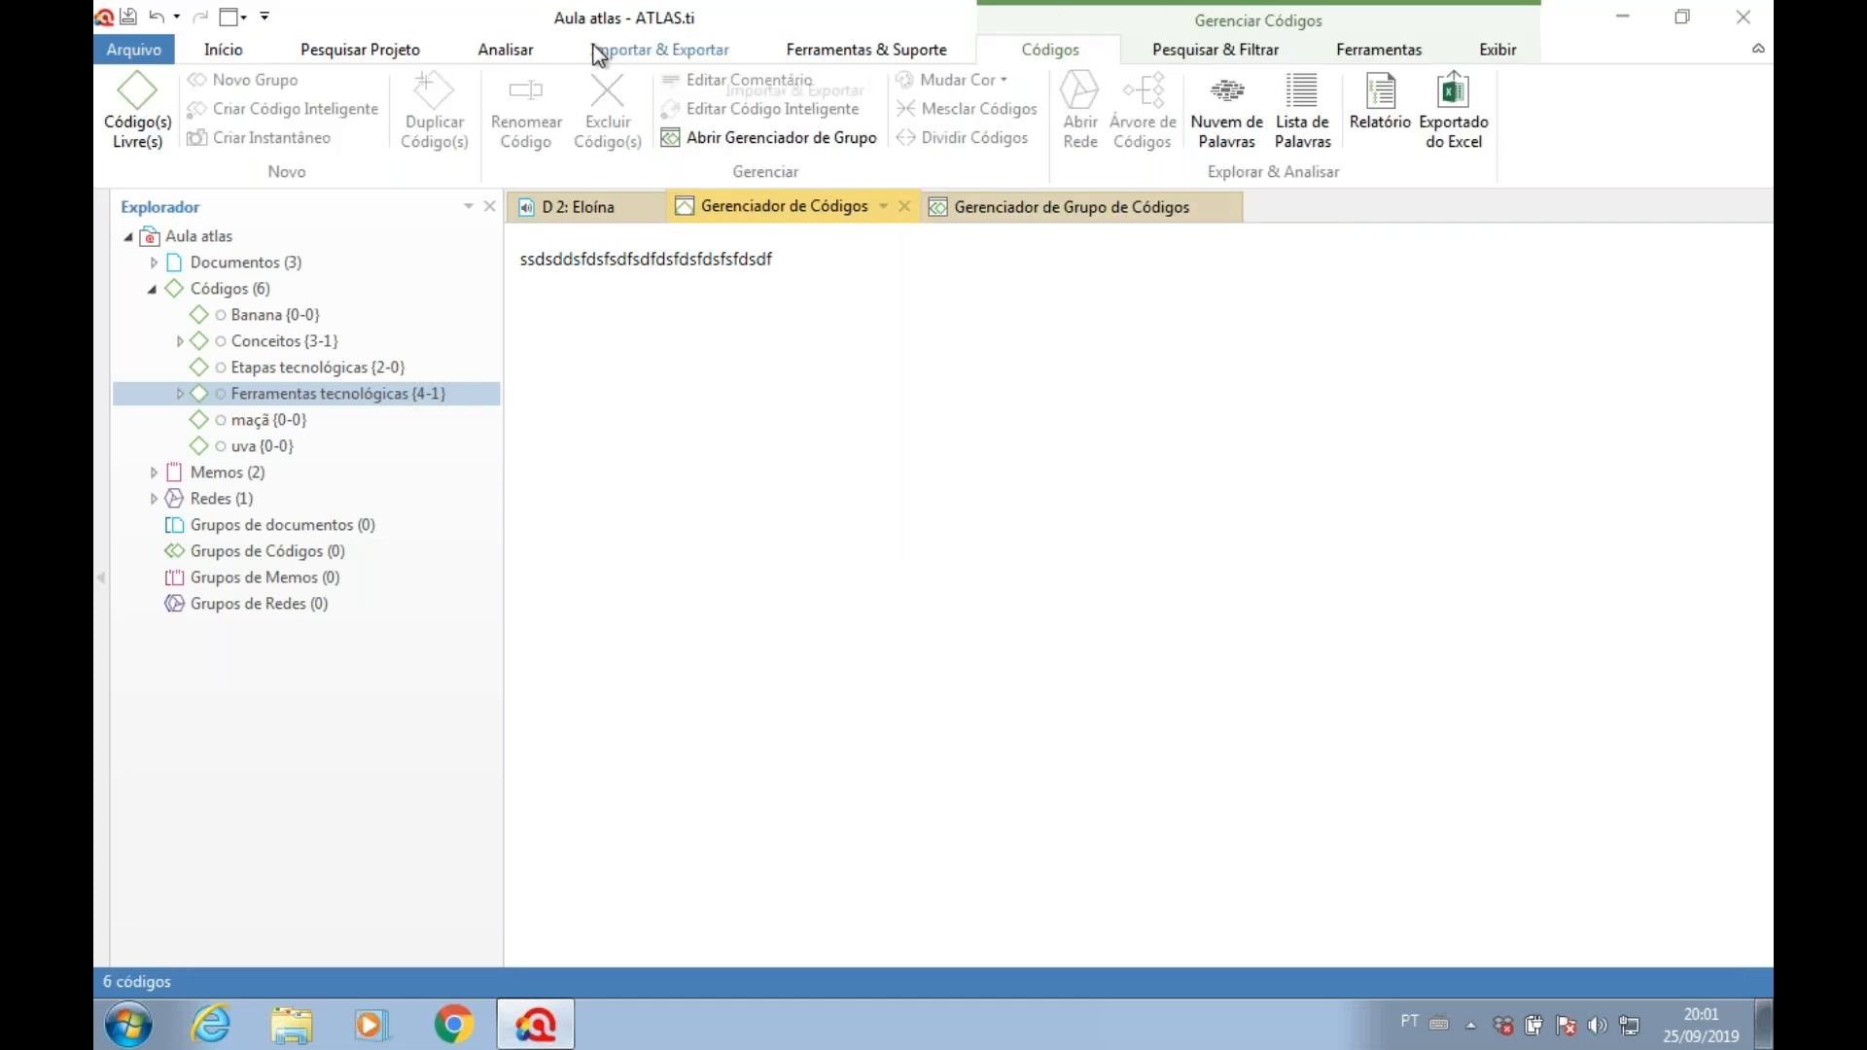
pyautogui.click(229, 50)
pyautogui.click(932, 146)
pyautogui.click(937, 206)
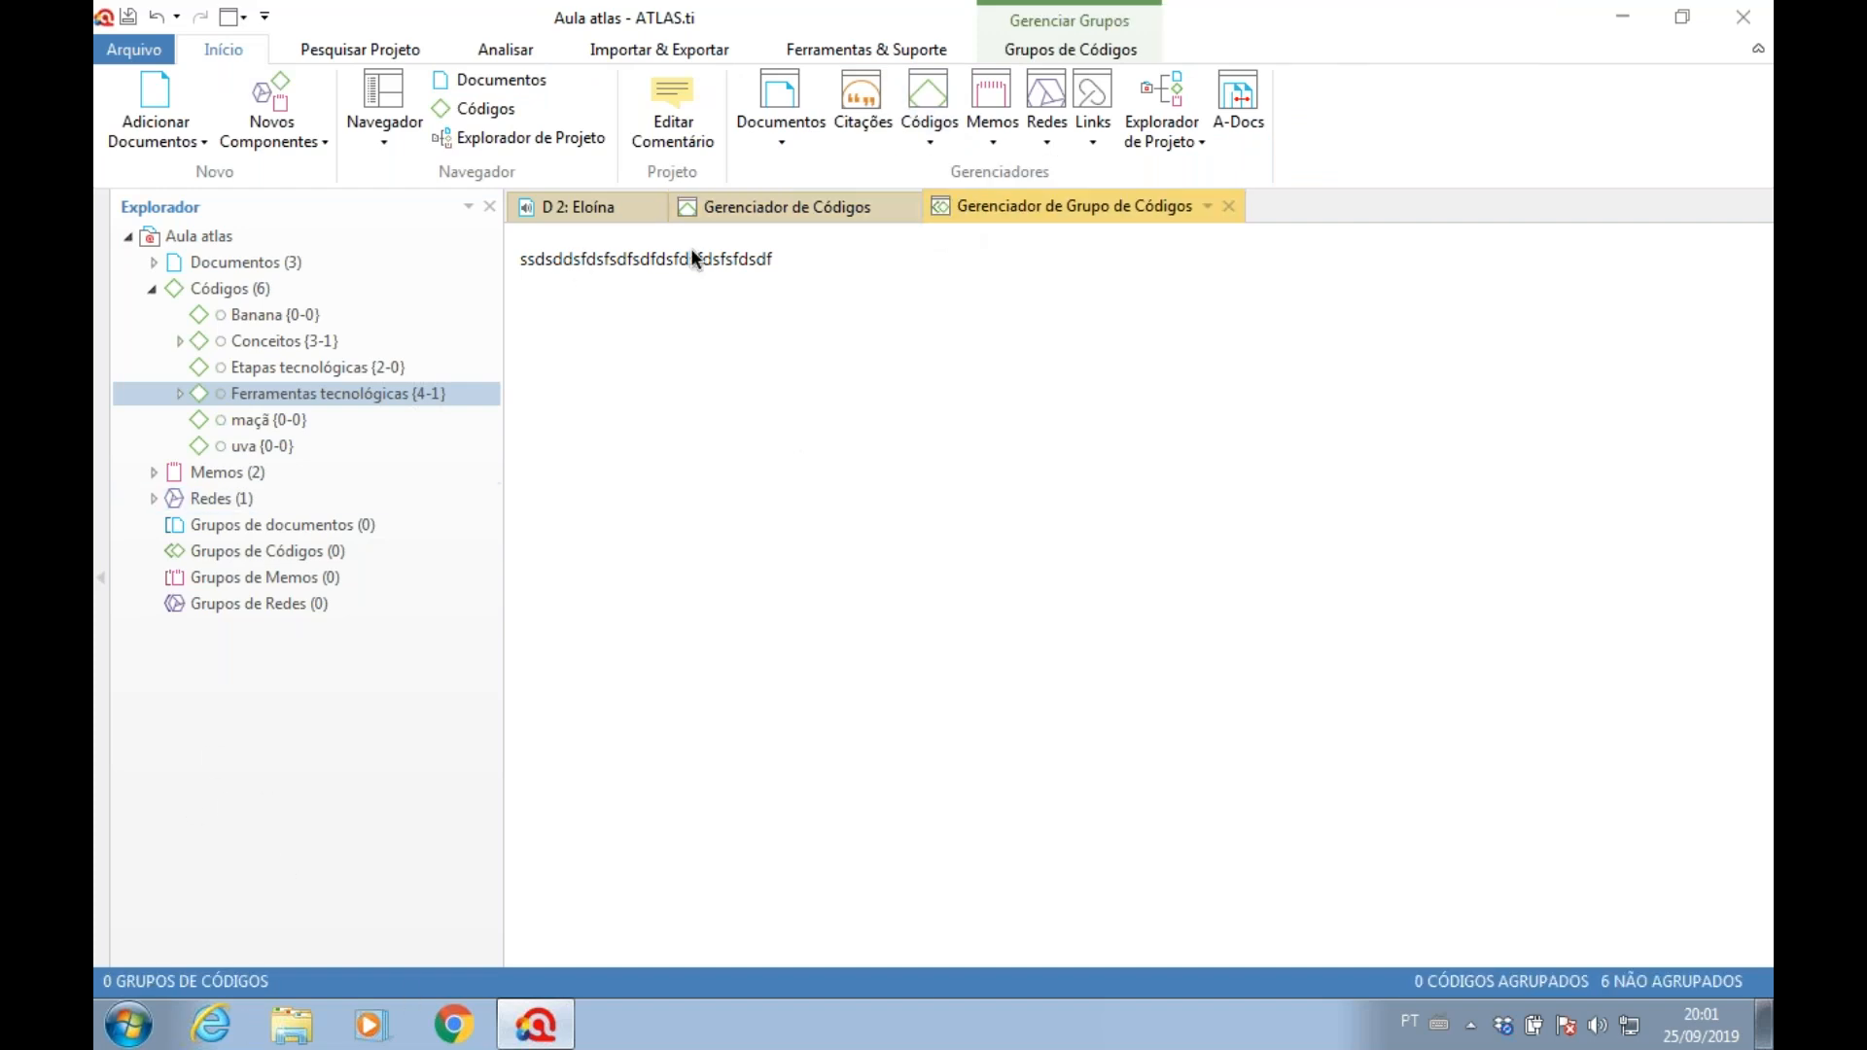
pyautogui.click(1226, 207)
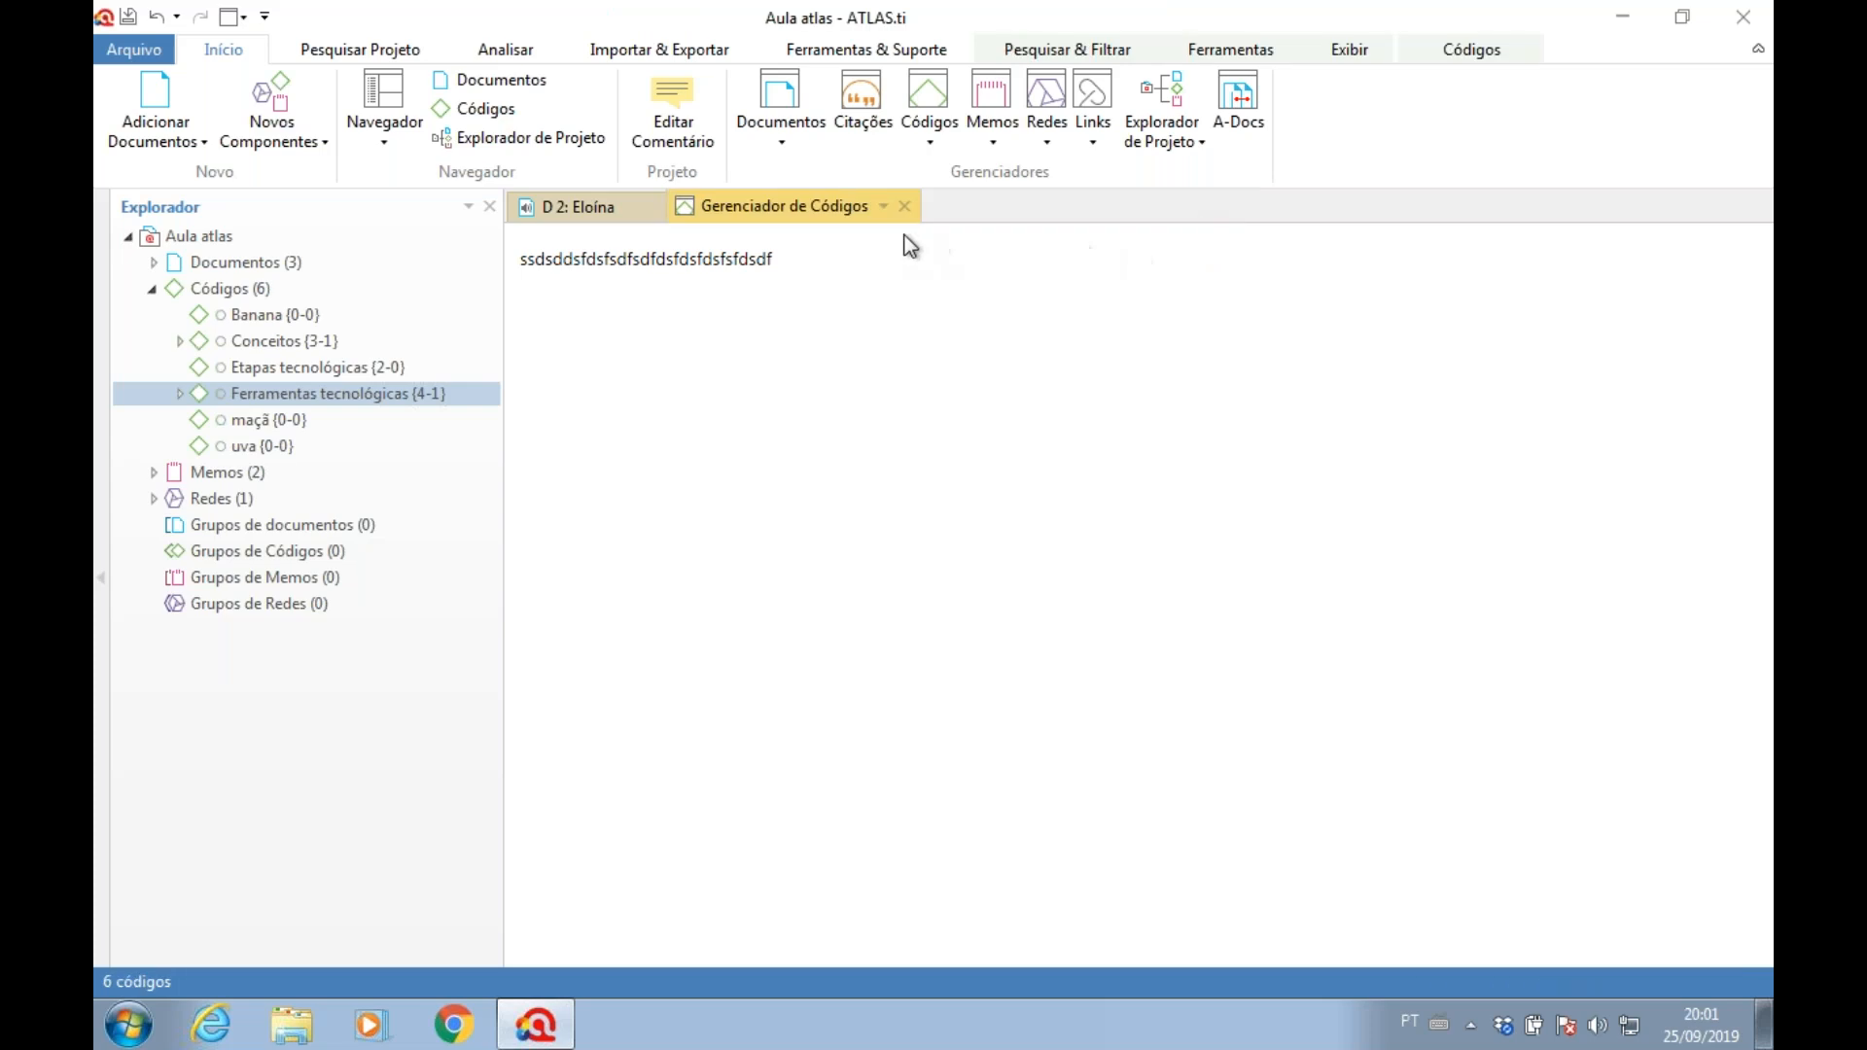
pyautogui.click(911, 207)
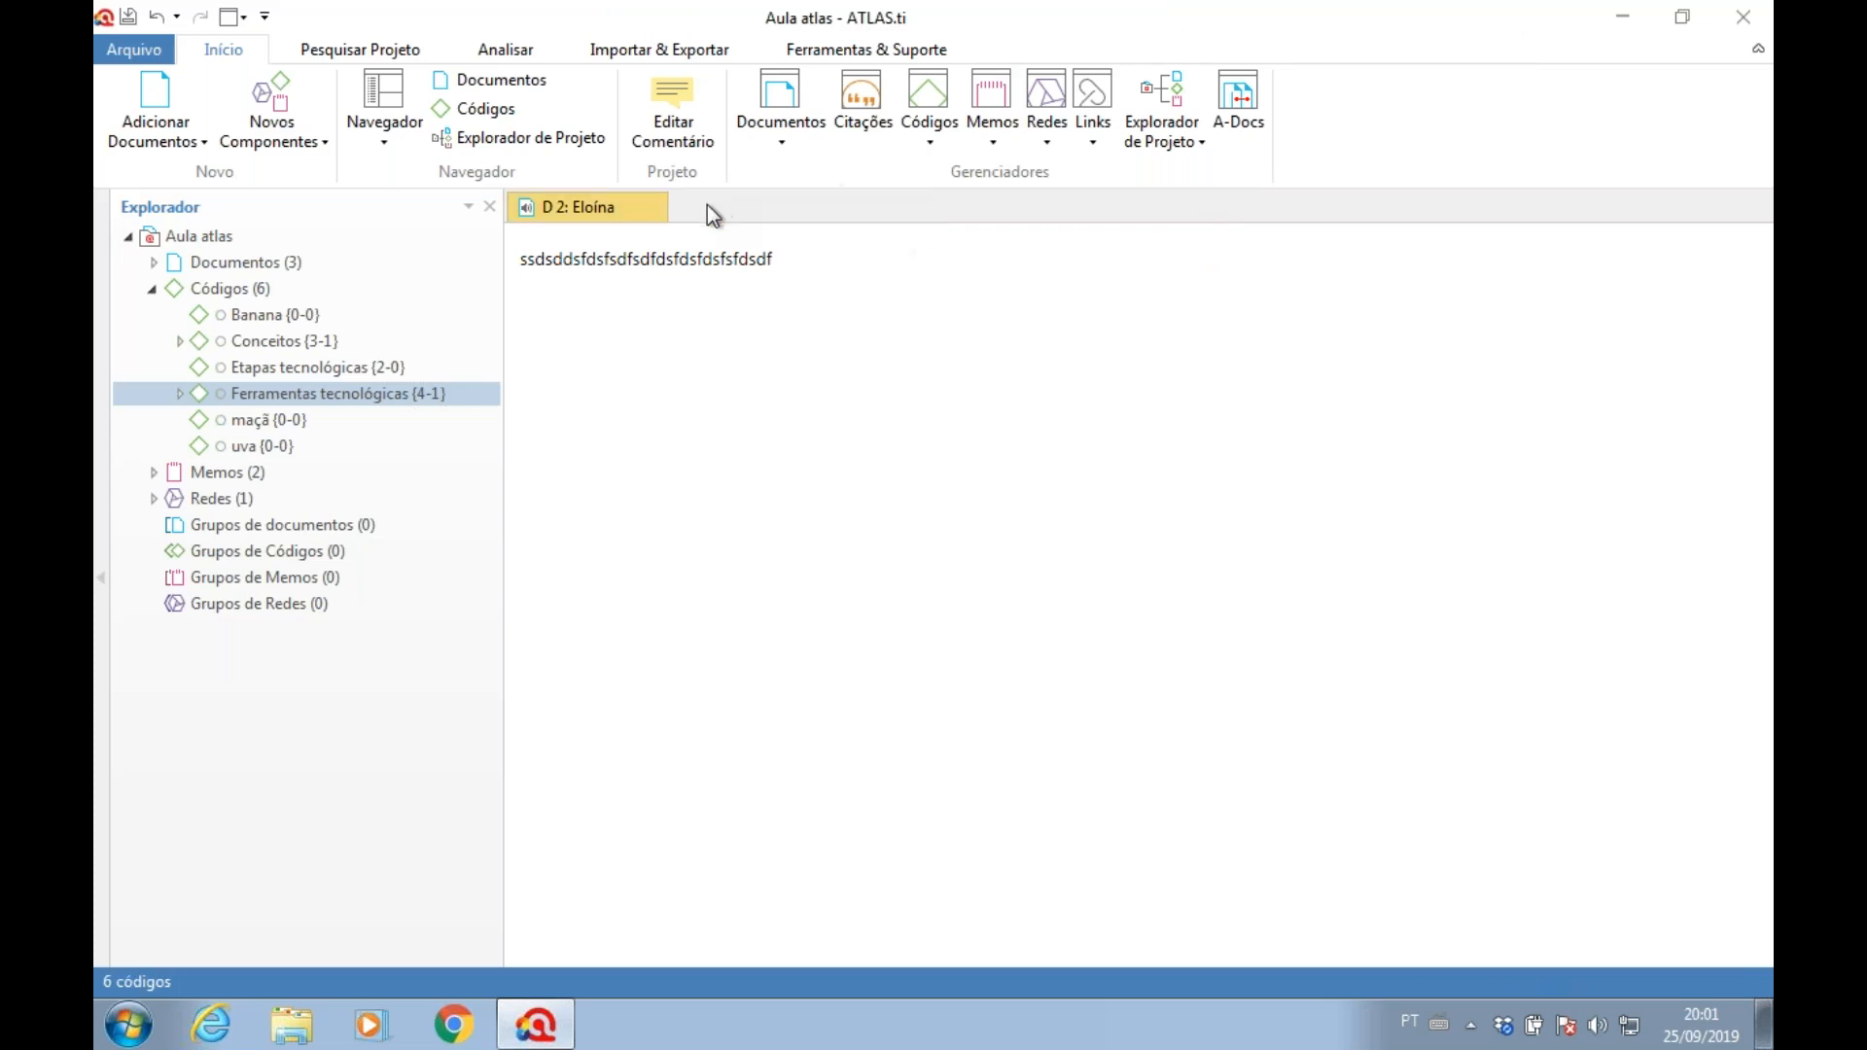
# - Close the open audio document D 2 and open the code manager
pyautogui.click(648, 207)
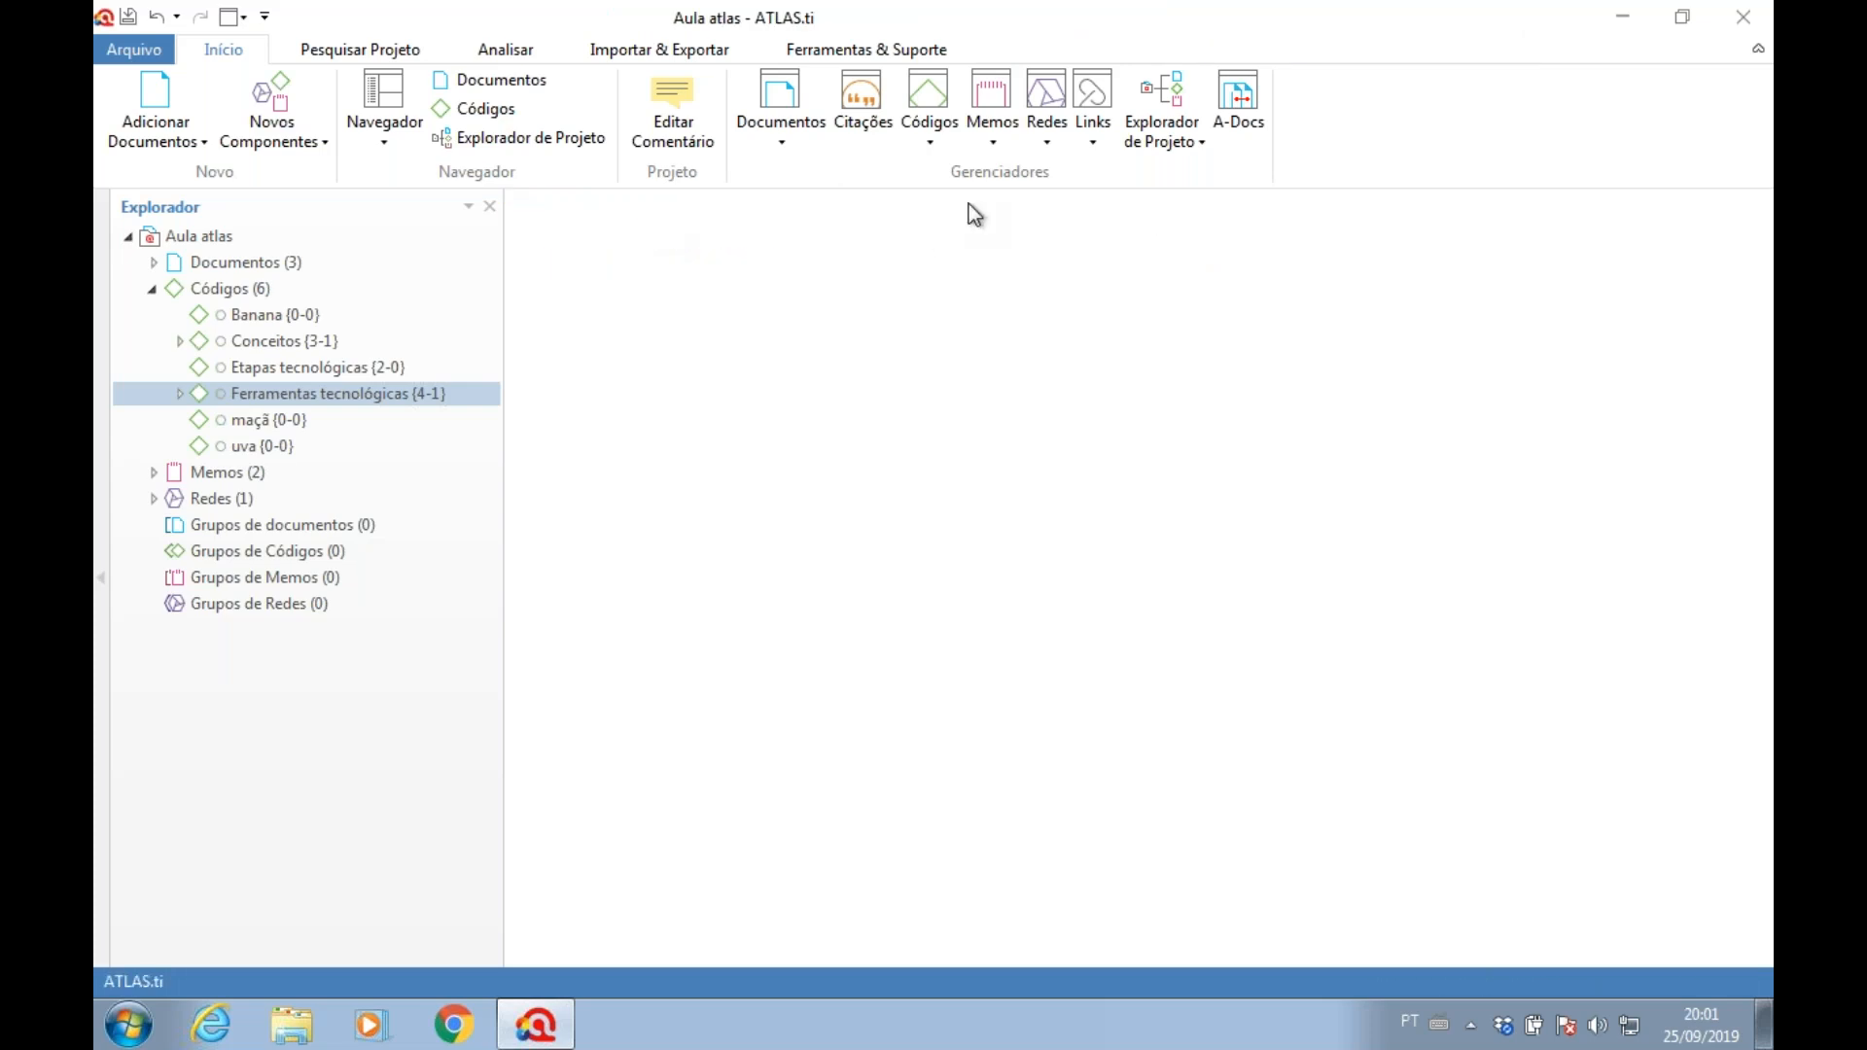
pyautogui.click(929, 146)
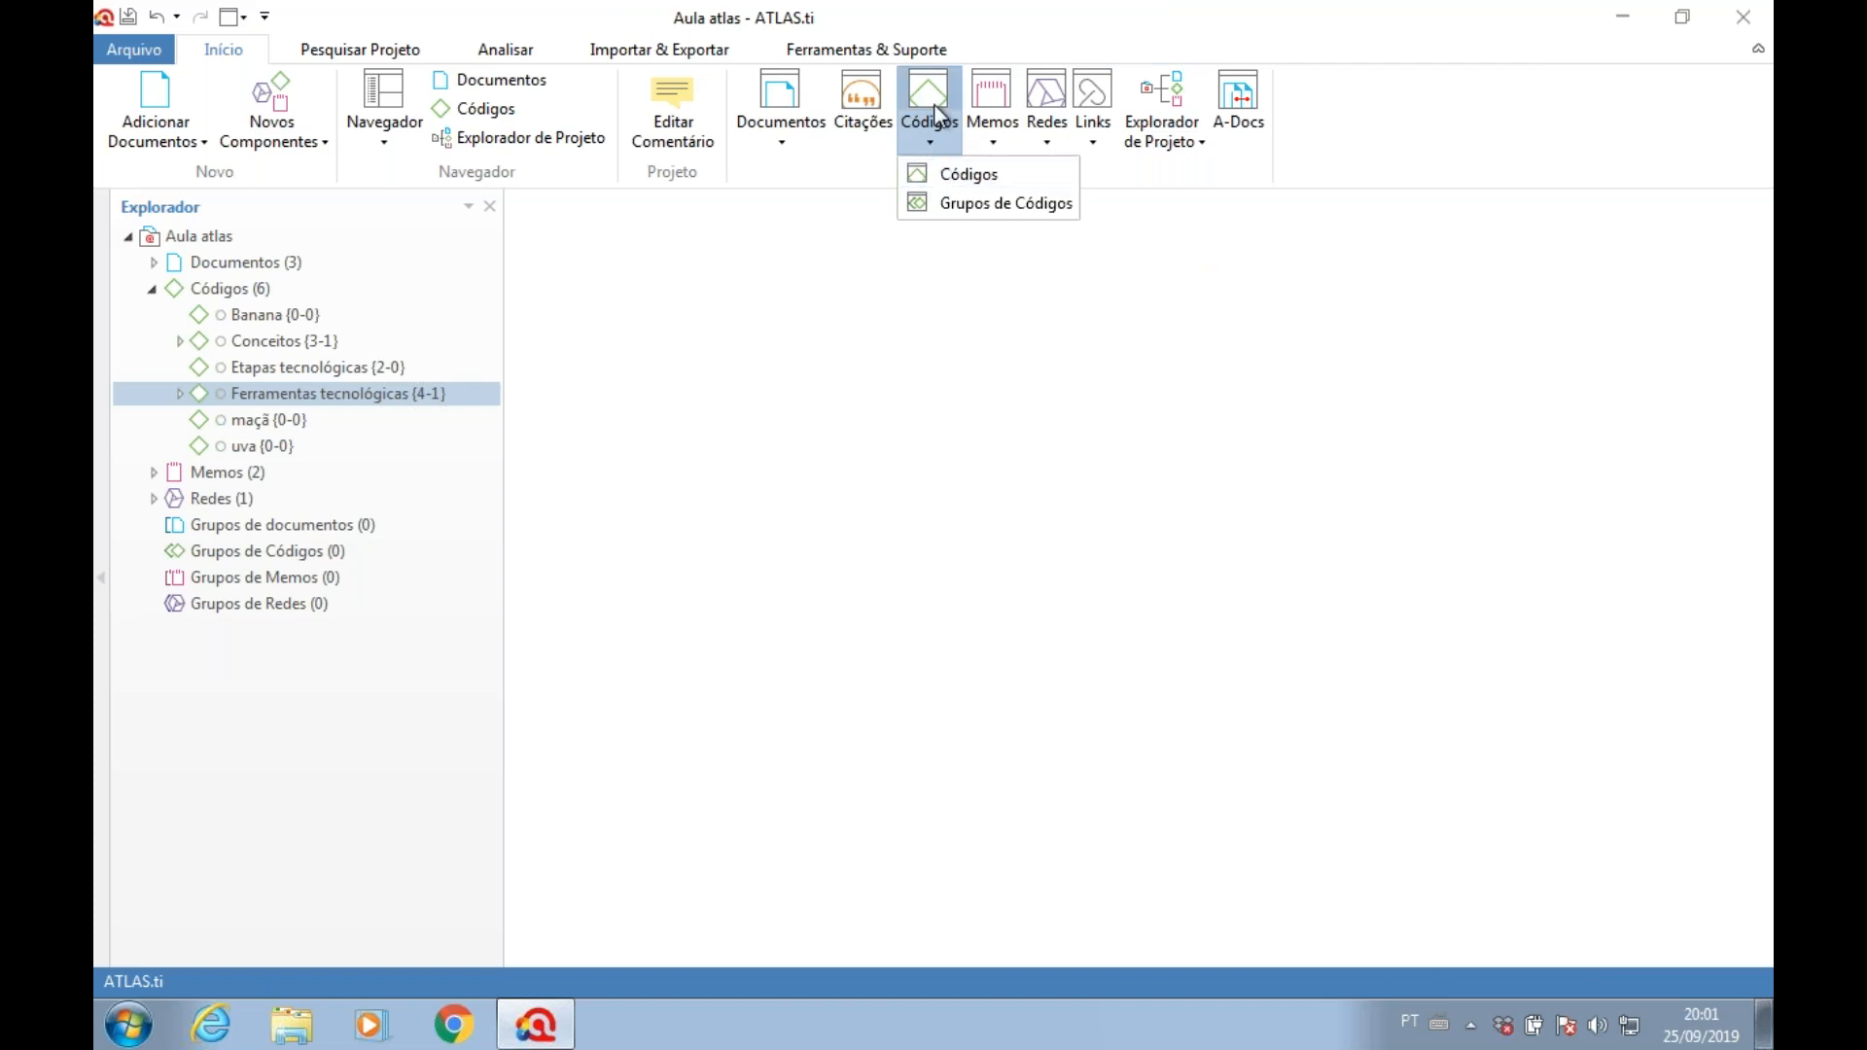
pyautogui.rightClick(927, 81)
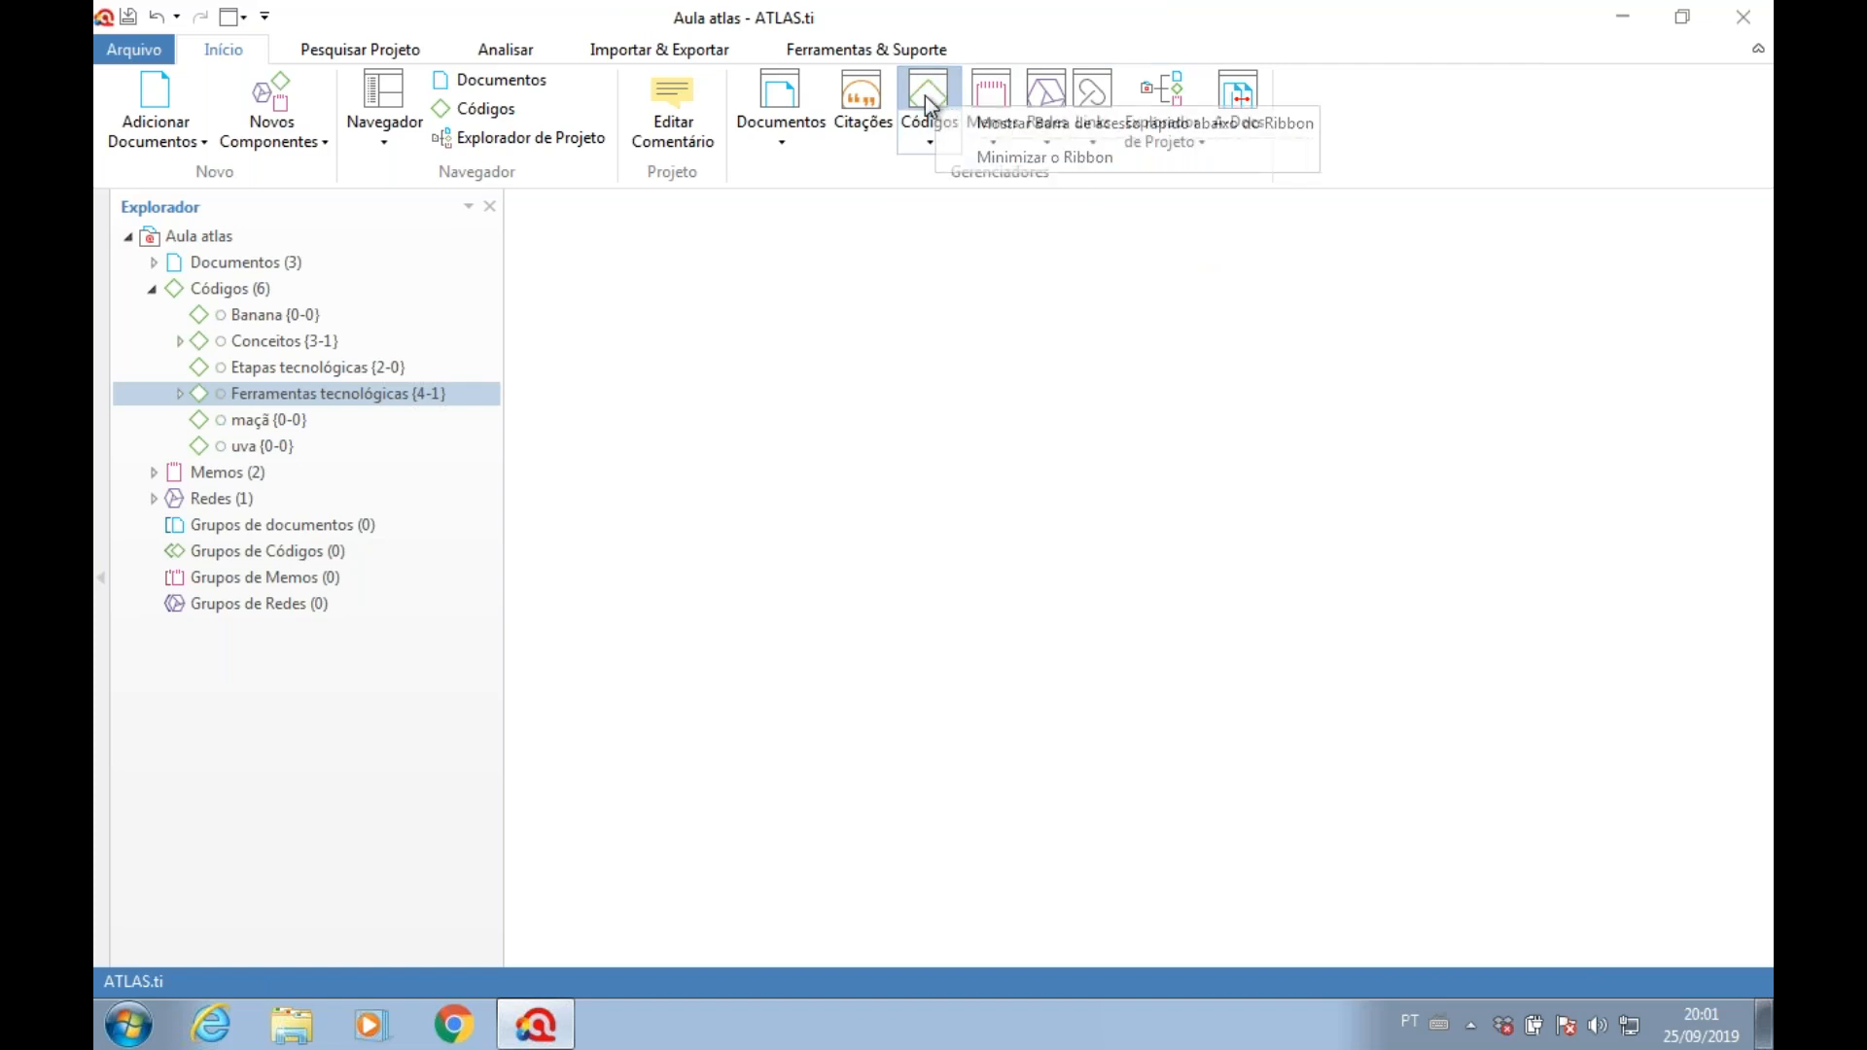
pyautogui.click(925, 96)
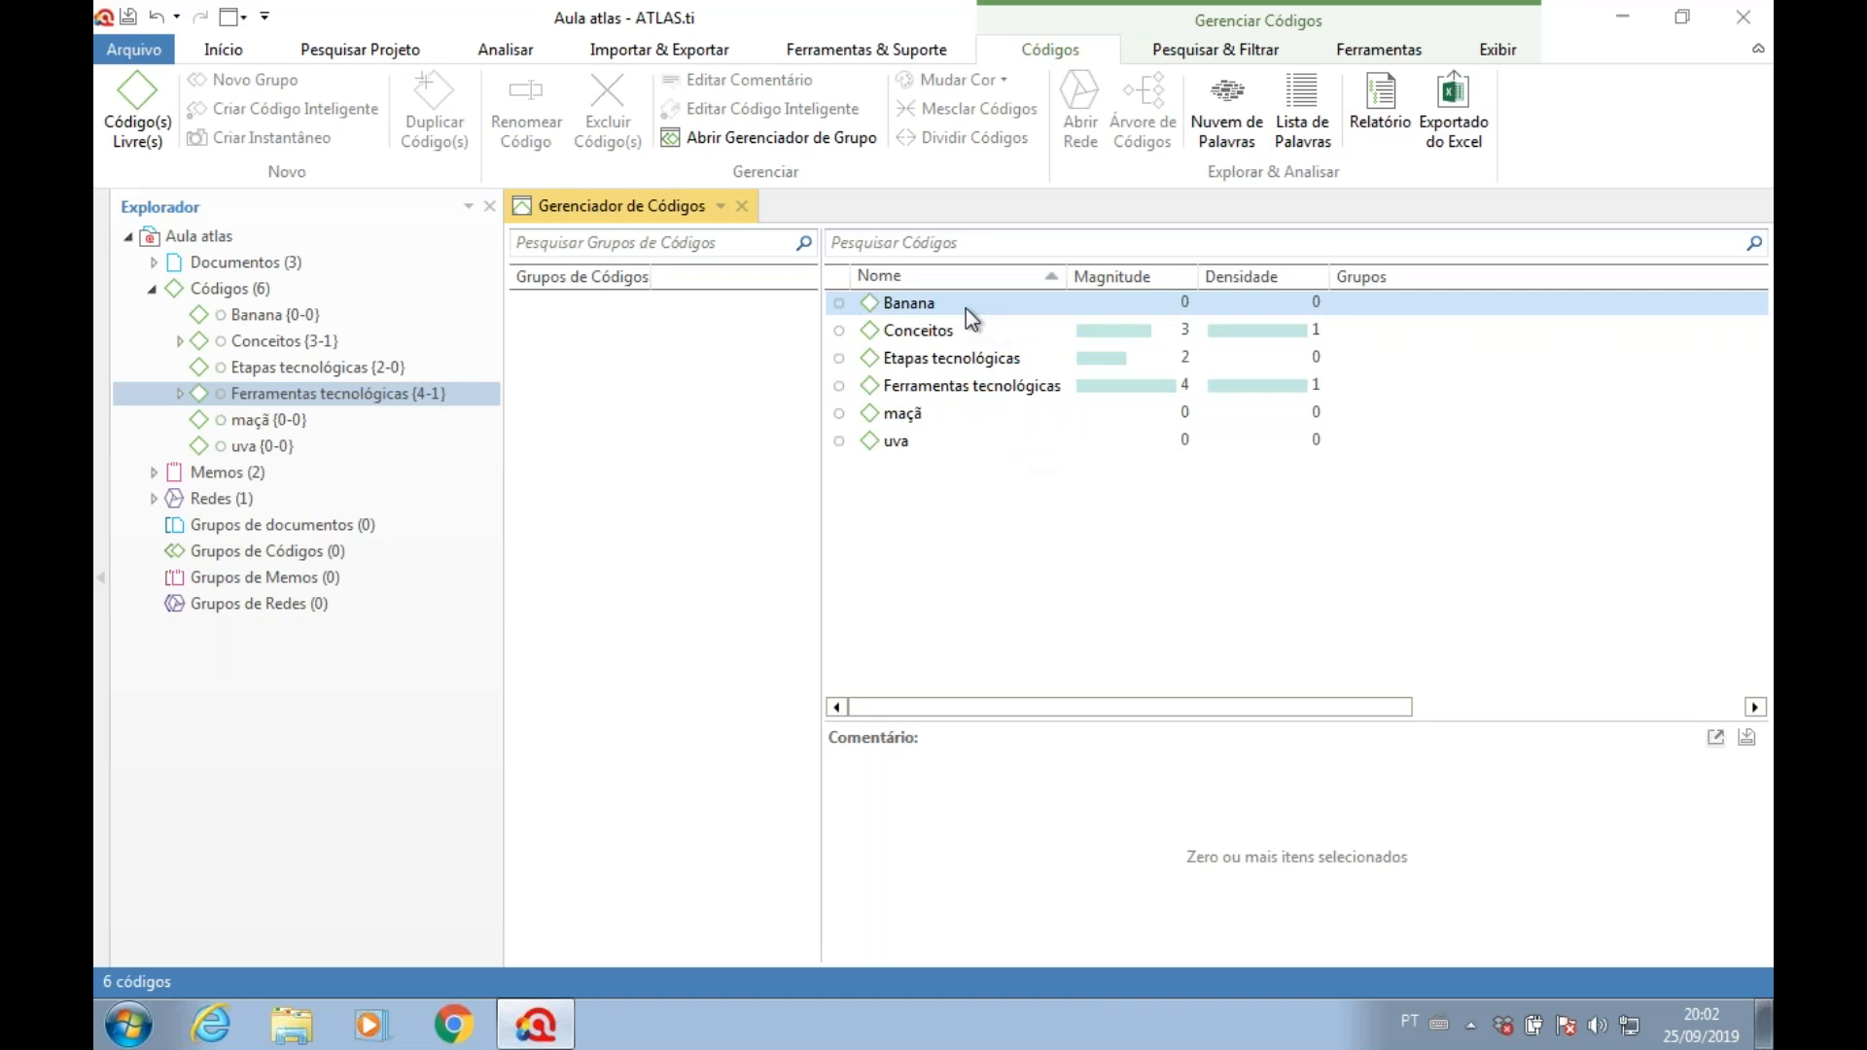
pyautogui.click(595, 278)
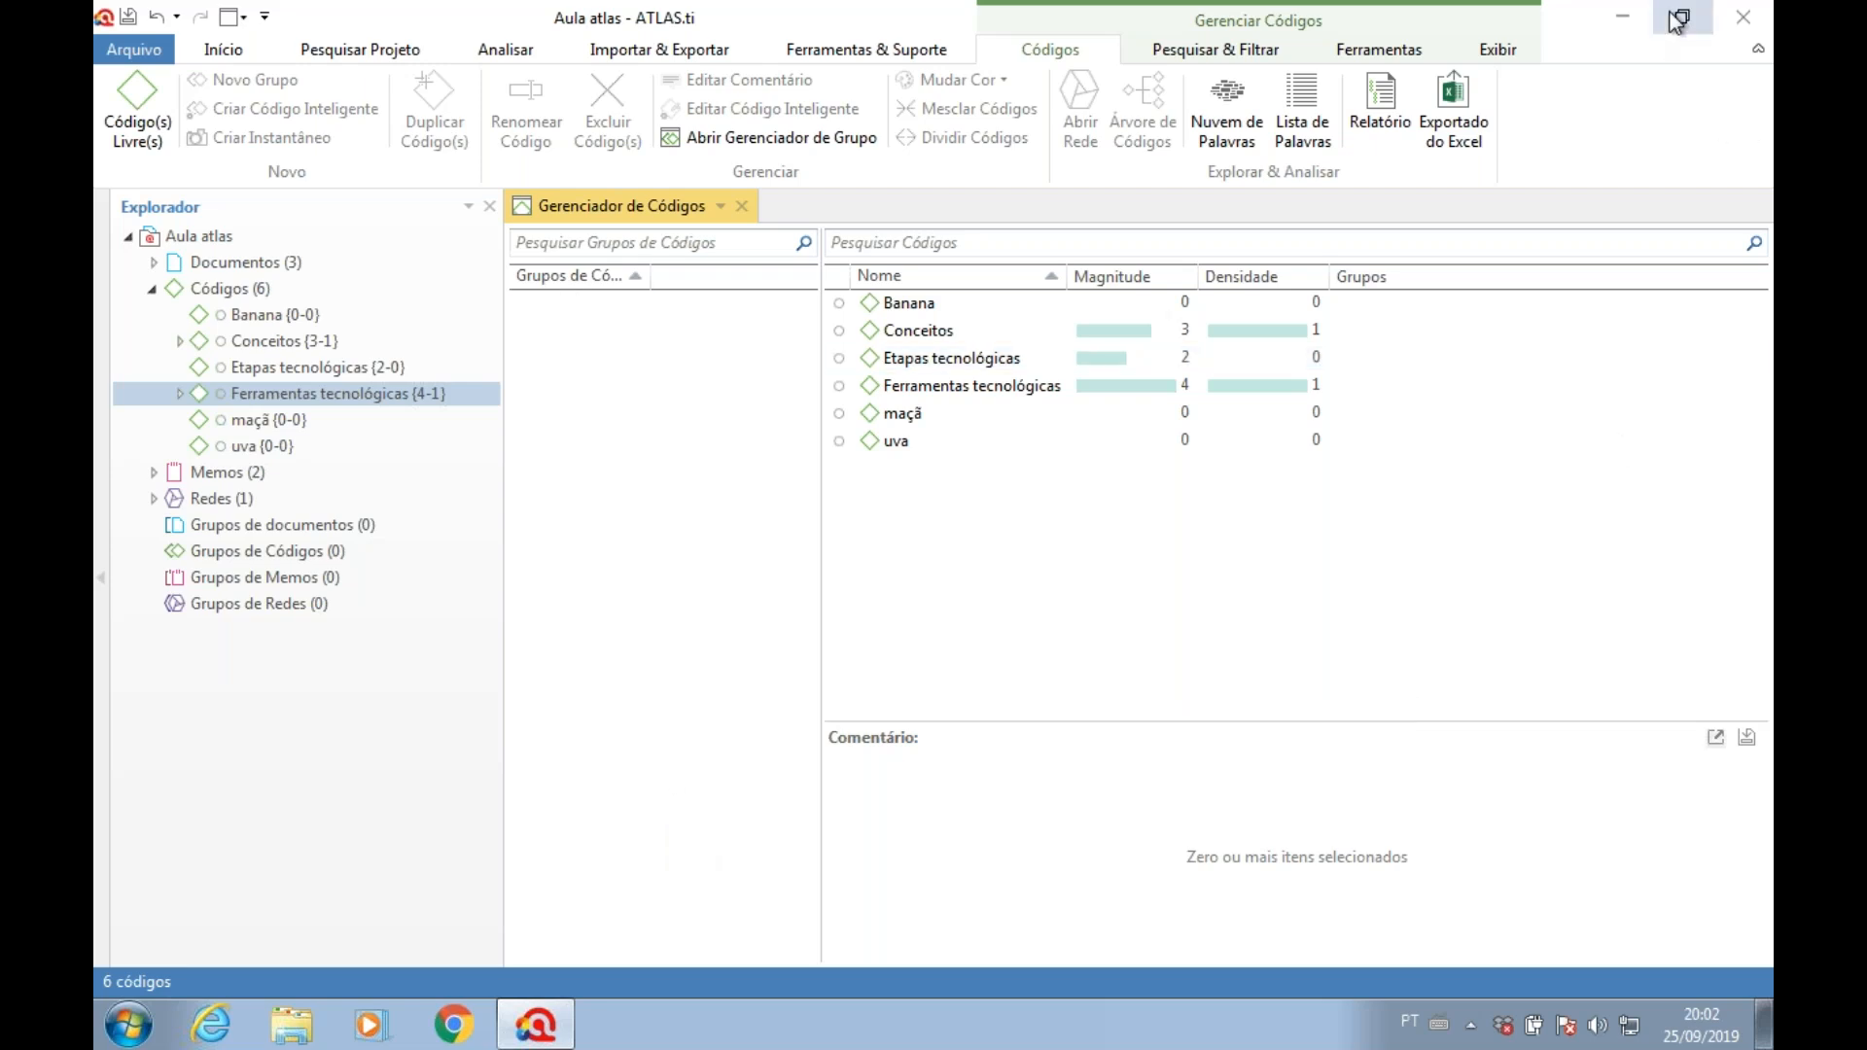
pyautogui.rightClick(616, 454)
pyautogui.click(975, 509)
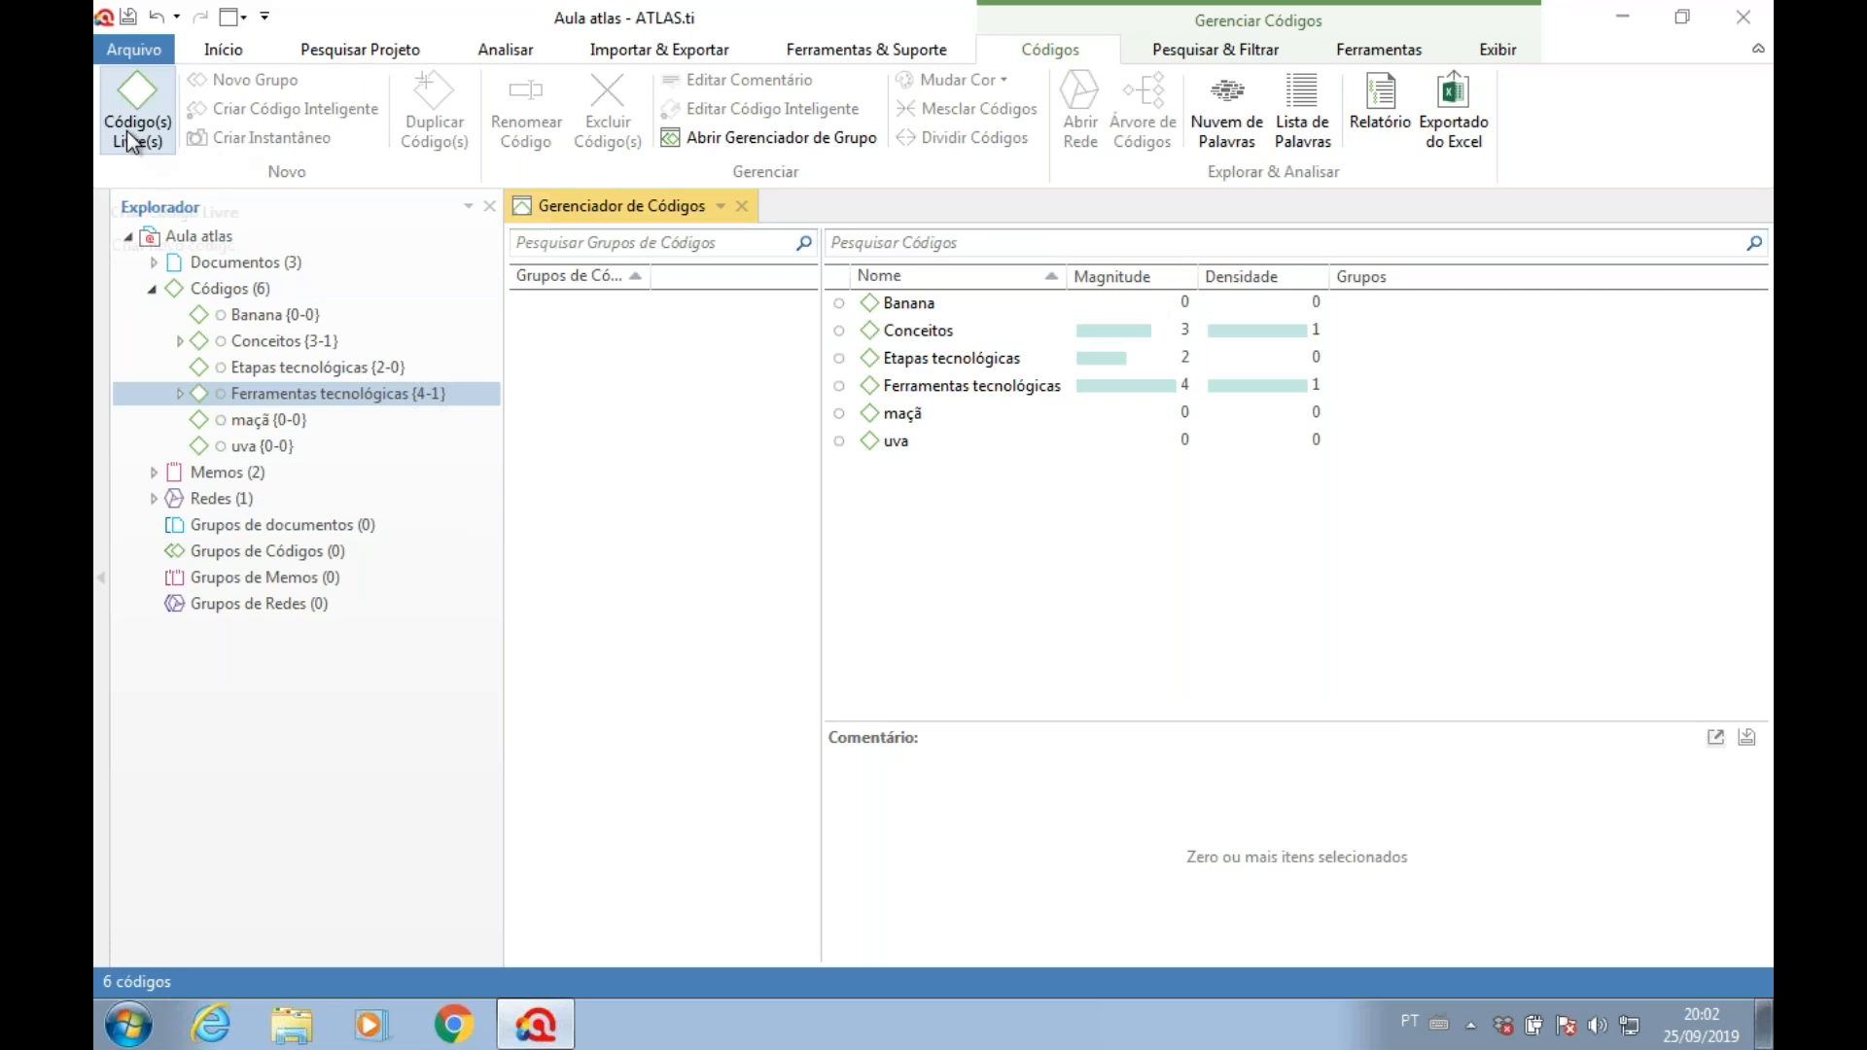
pyautogui.click(1682, 27)
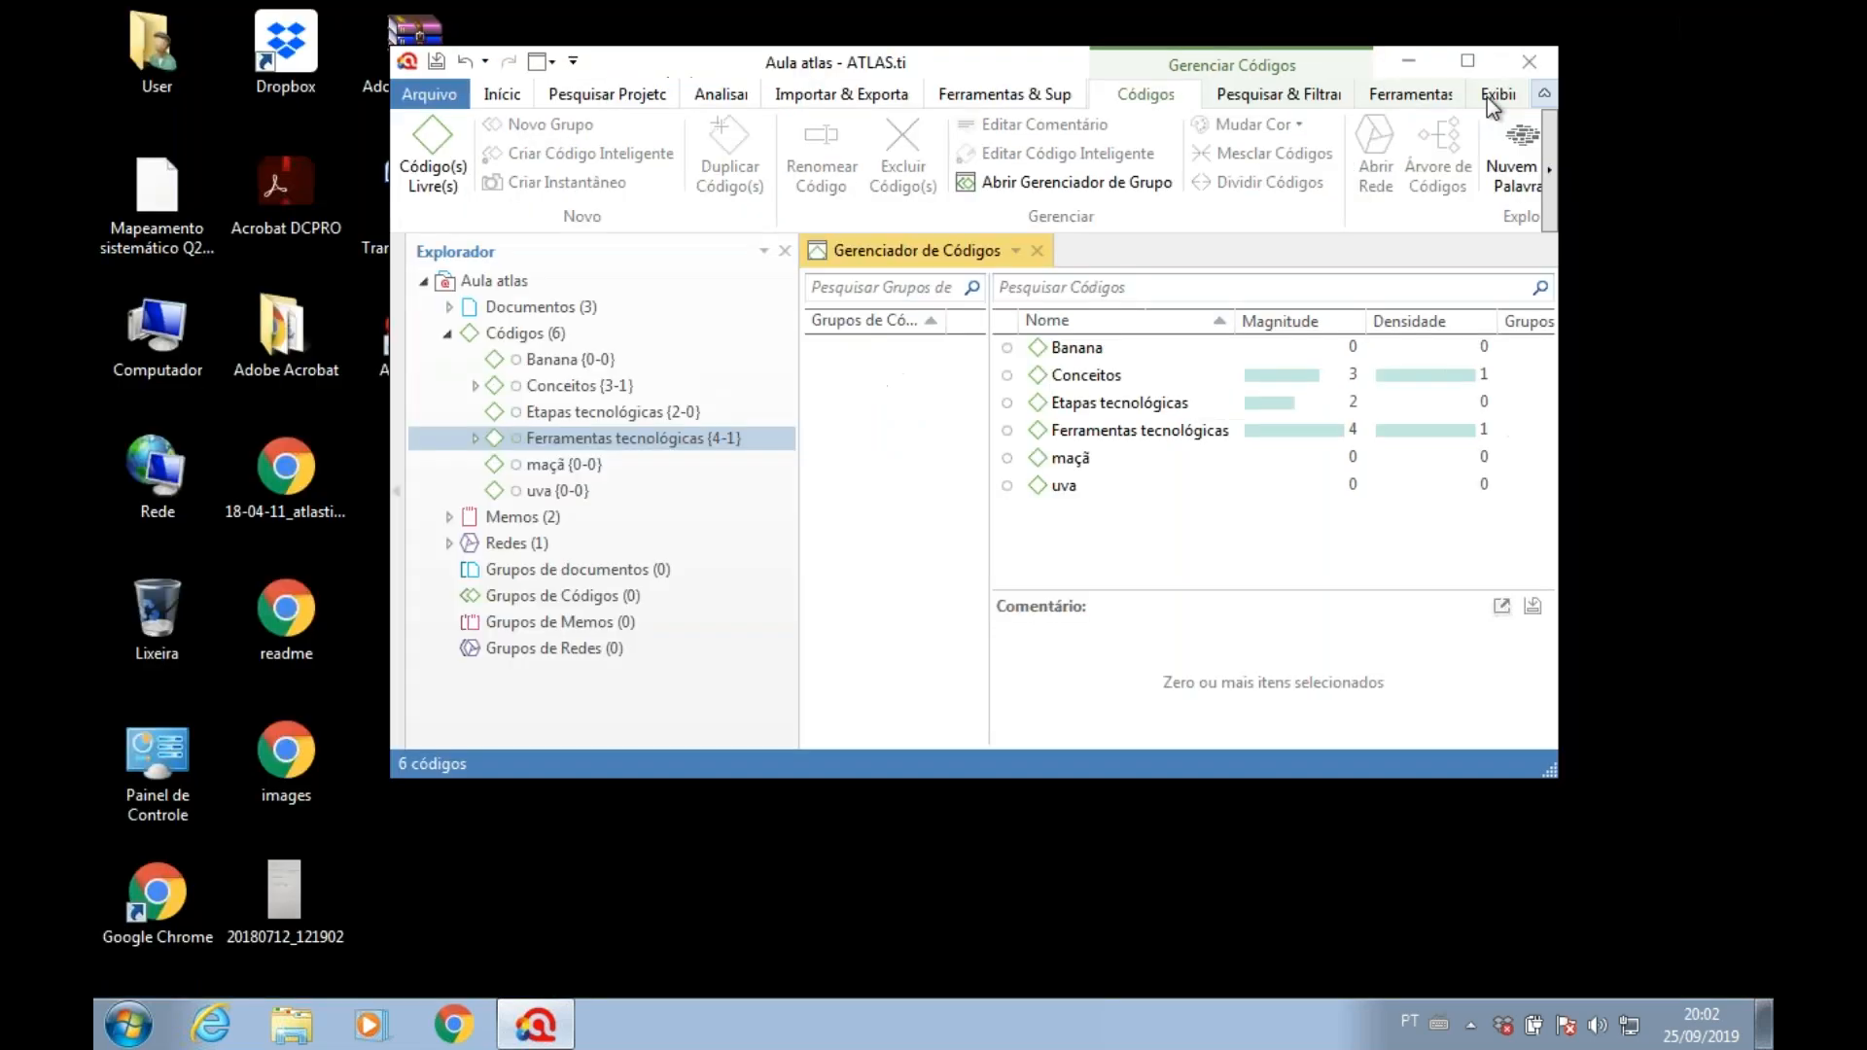
pyautogui.click(1472, 60)
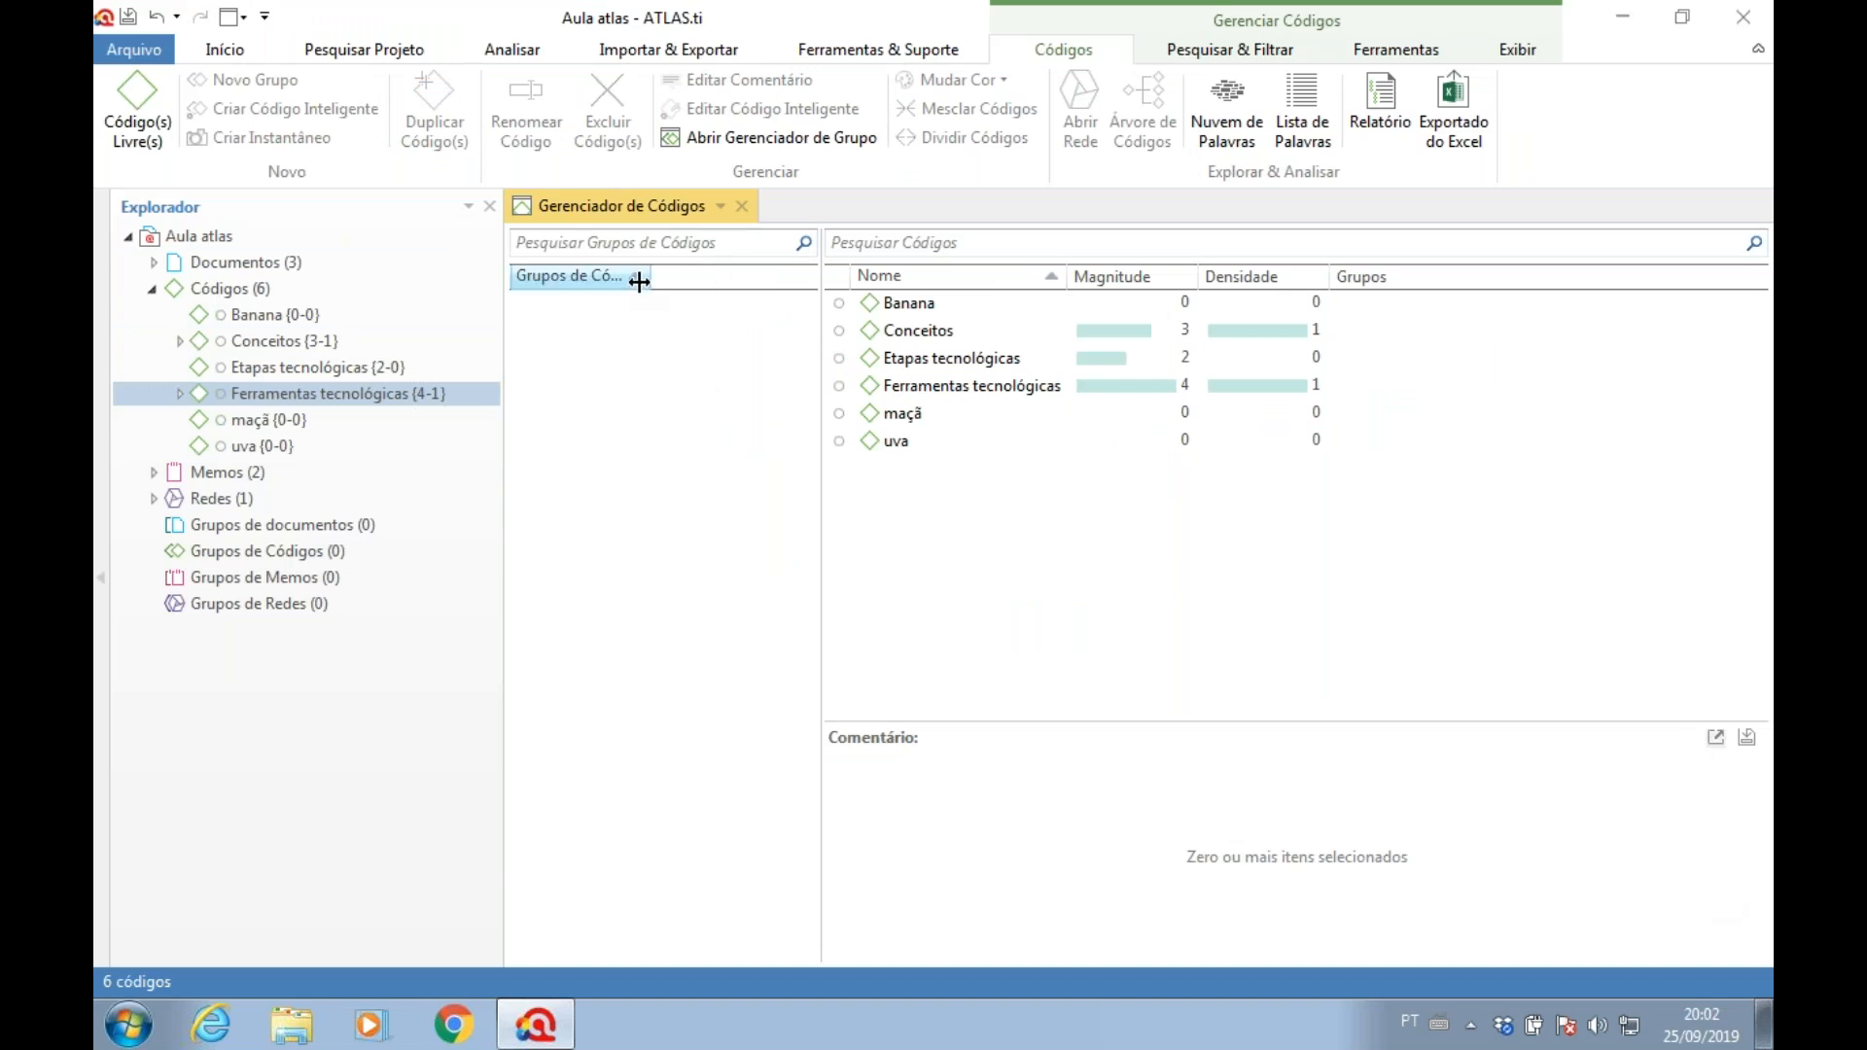
# - Create a code group named Frutas from the Banana code and add the maçã and uva codes to it
pyautogui.moveTo(918, 303); pyautogui.dragTo(612, 381)
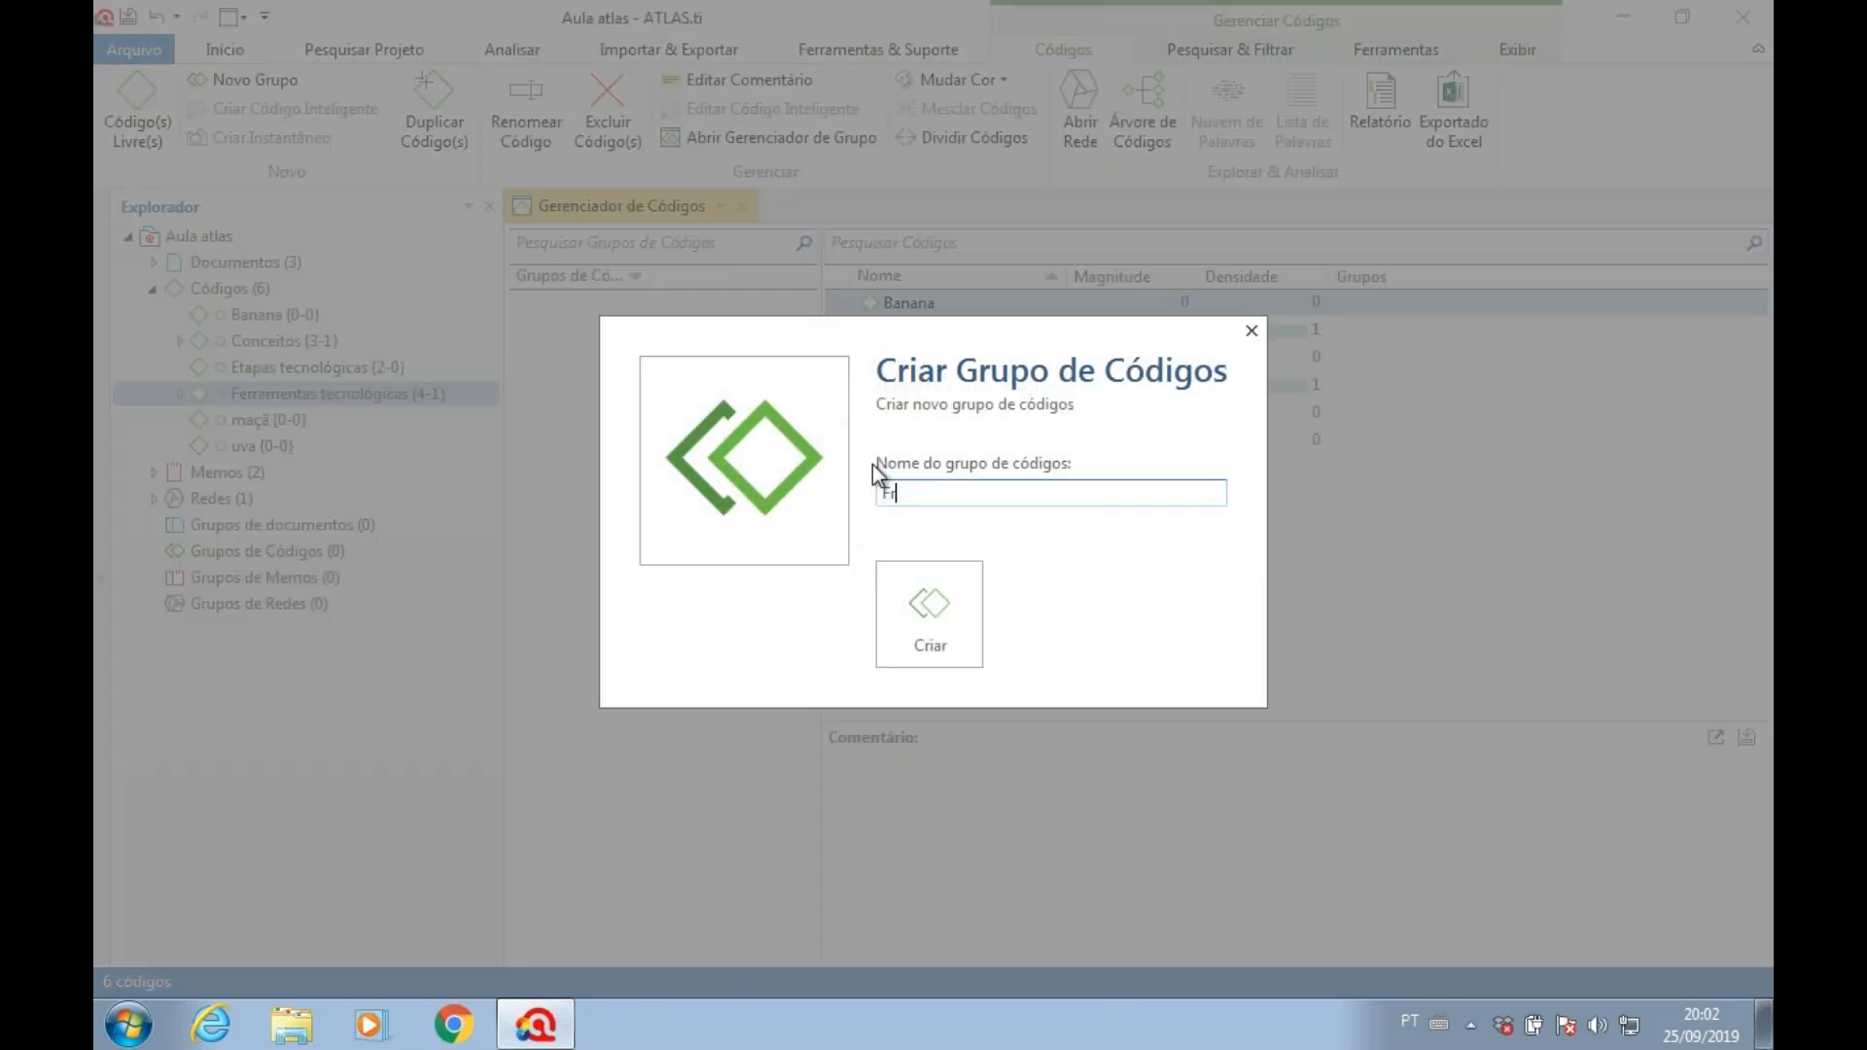
pyautogui.click(966, 647)
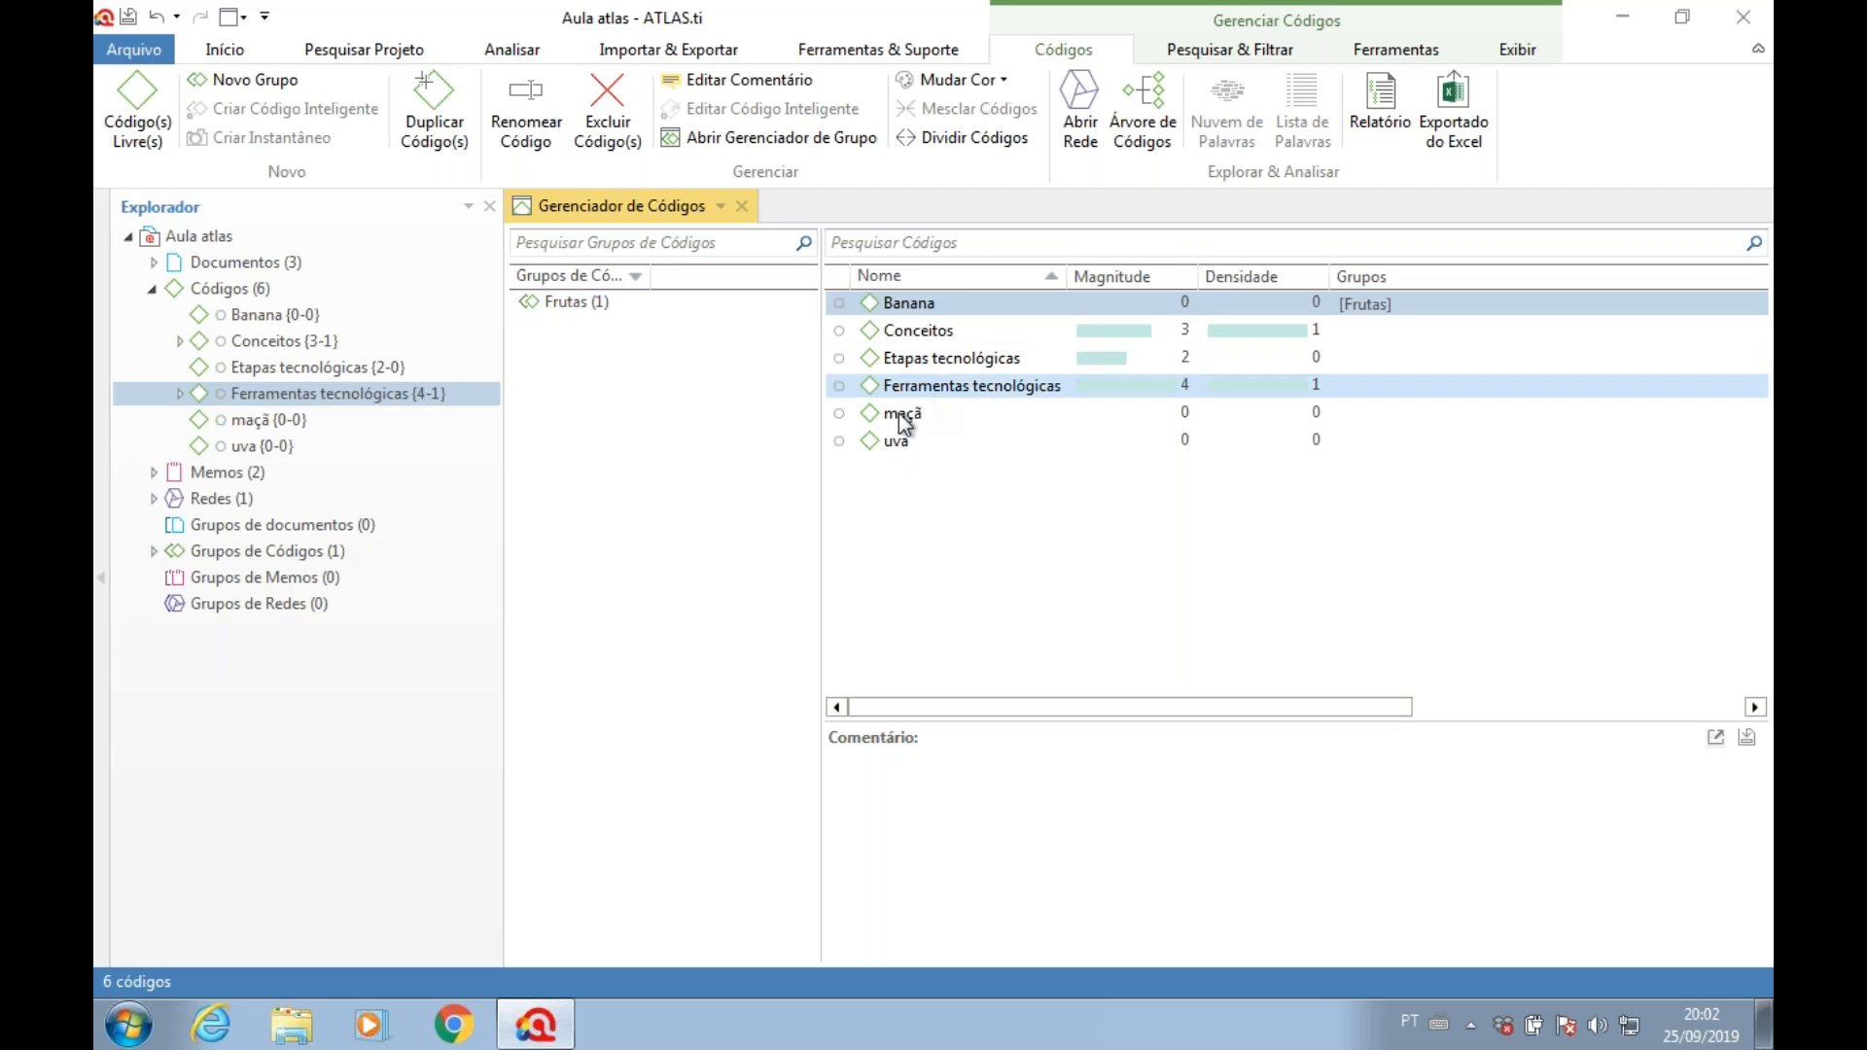
pyautogui.moveTo(891, 416); pyautogui.dragTo(579, 304)
pyautogui.moveTo(895, 442); pyautogui.dragTo(572, 307)
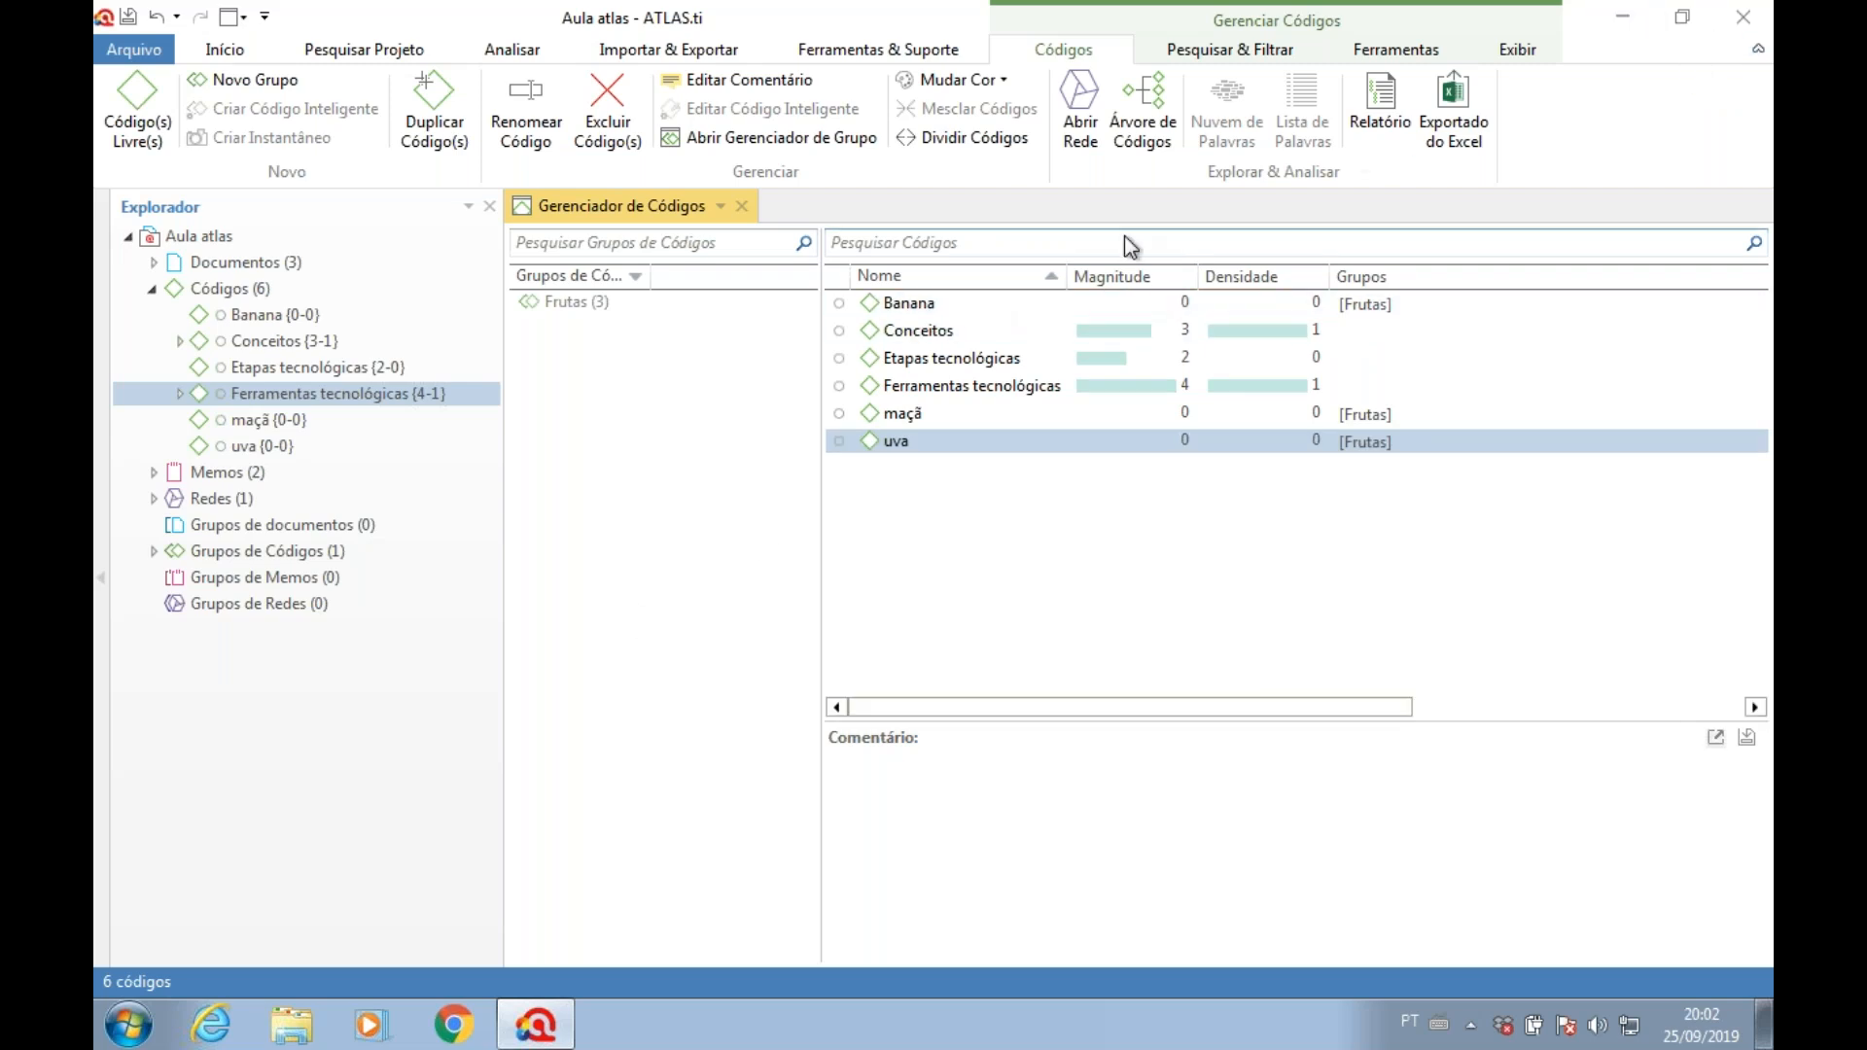
# - Filter the code list to the codes in the Frutas group, with the program window restored to a smaller size
pyautogui.click(224, 50)
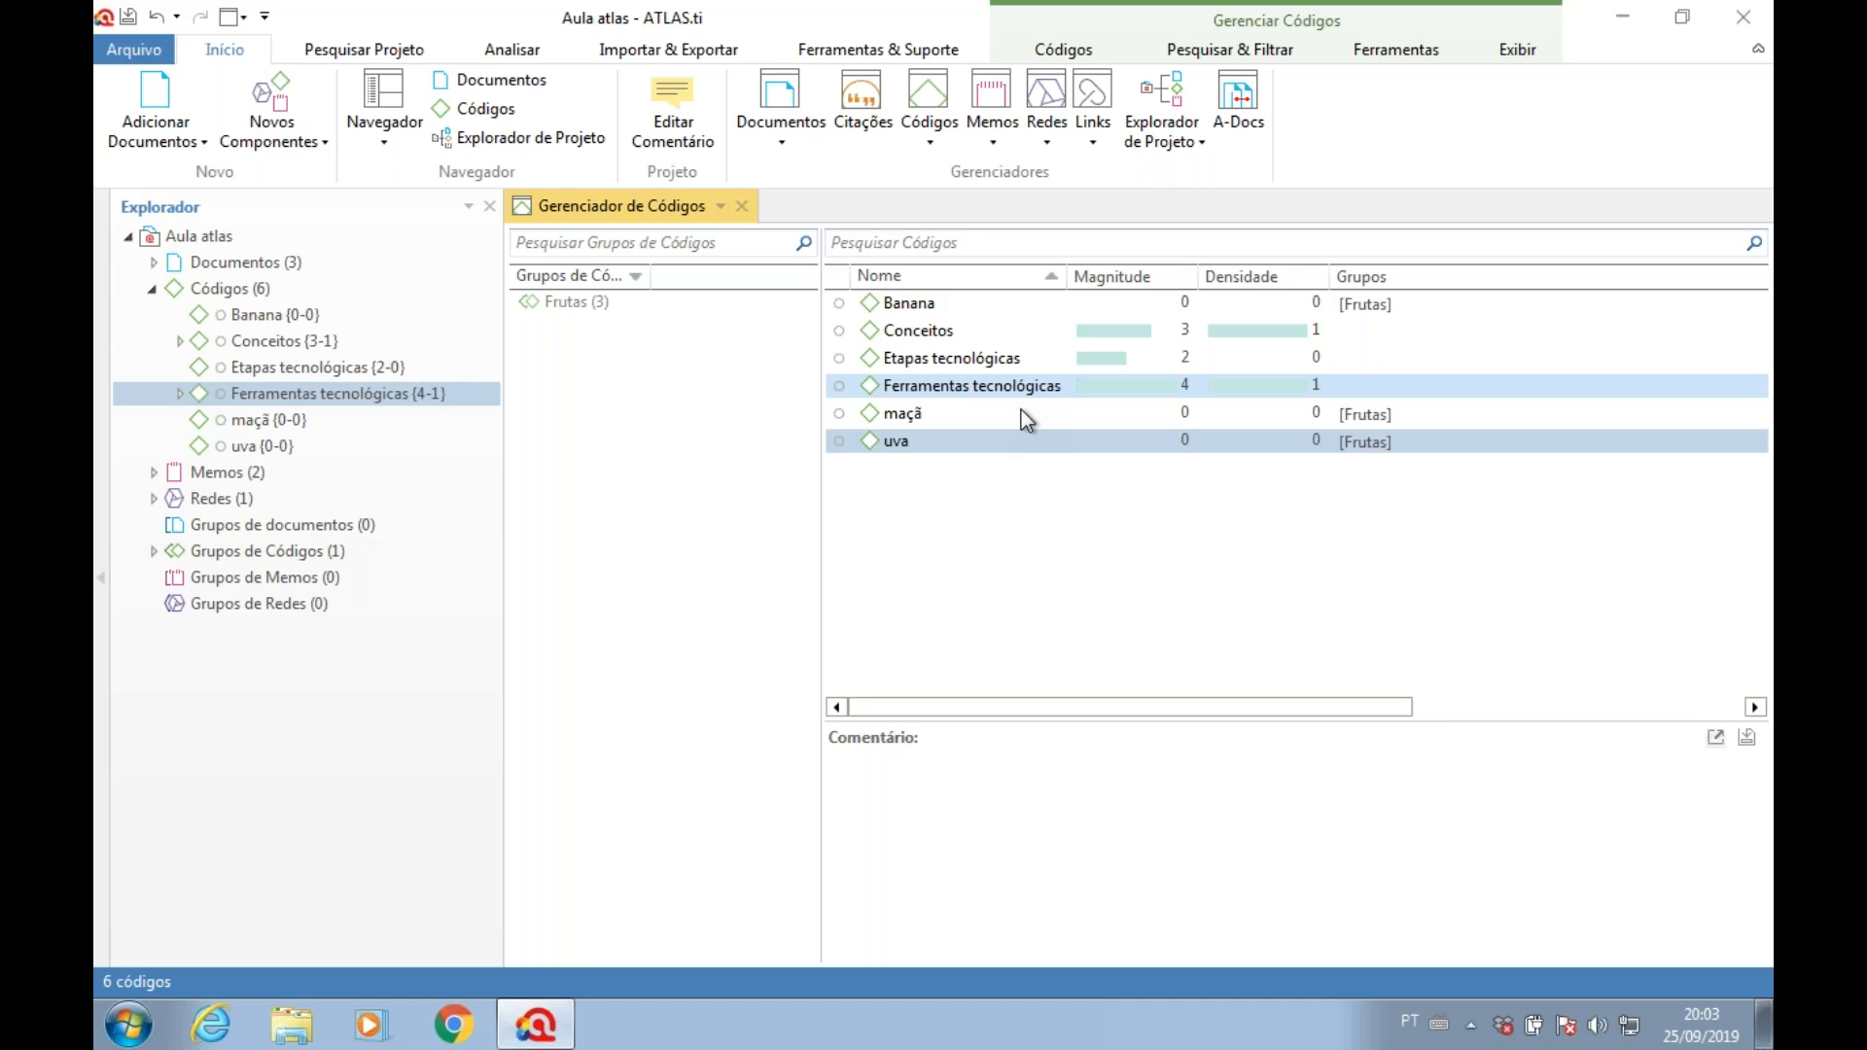
pyautogui.moveTo(1007, 441); pyautogui.dragTo(1040, 359)
pyautogui.click(1009, 576)
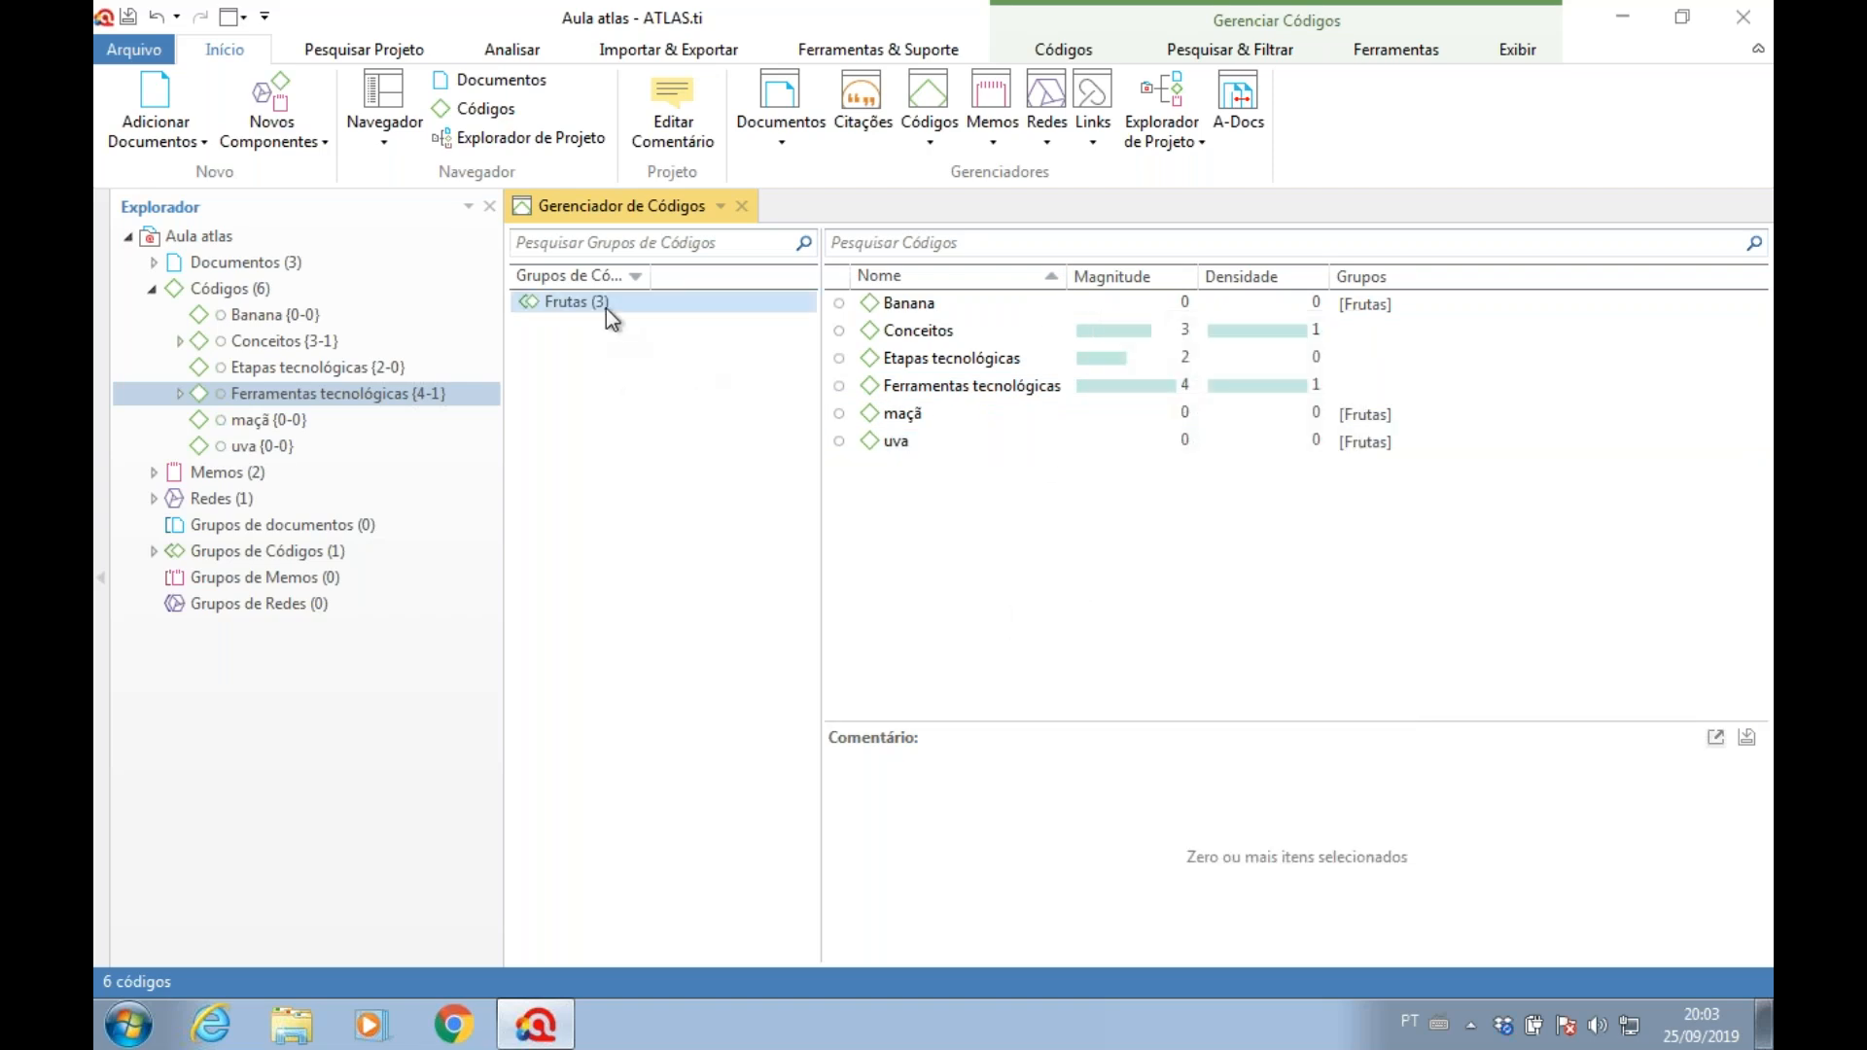
pyautogui.click(1676, 20)
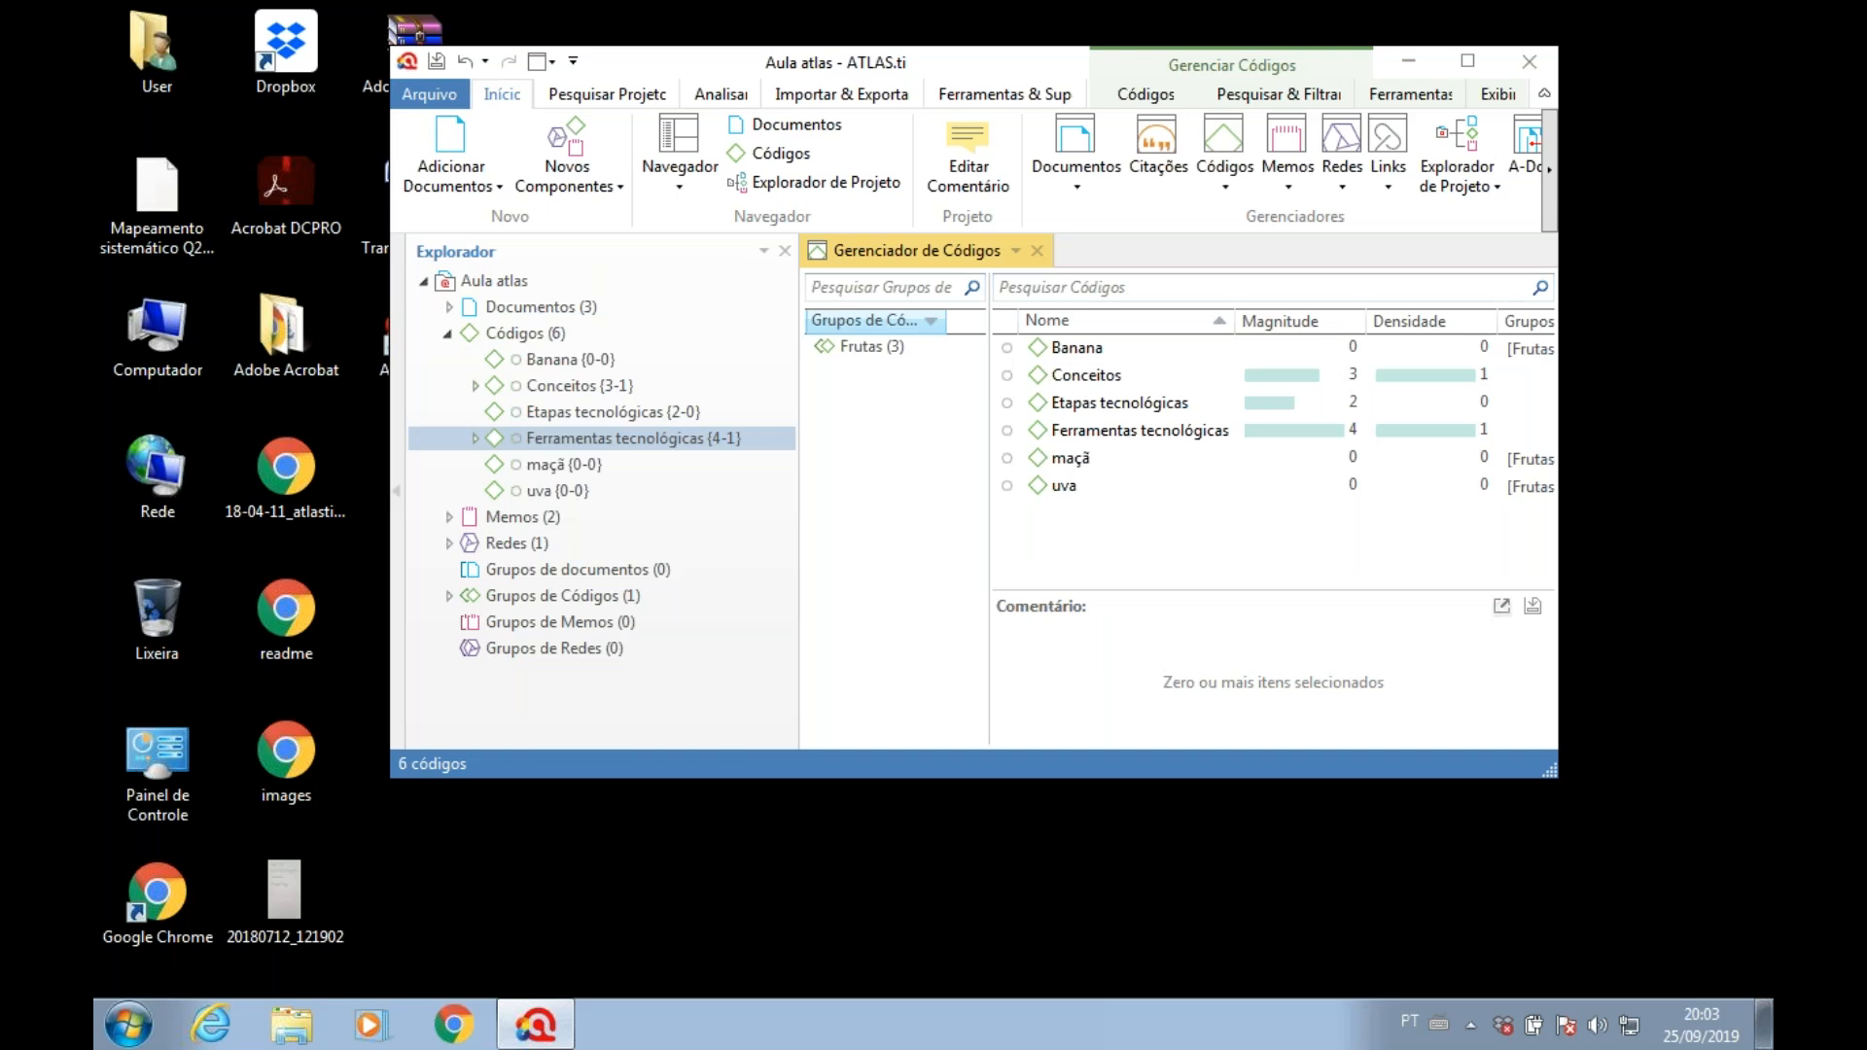
pyautogui.click(862, 348)
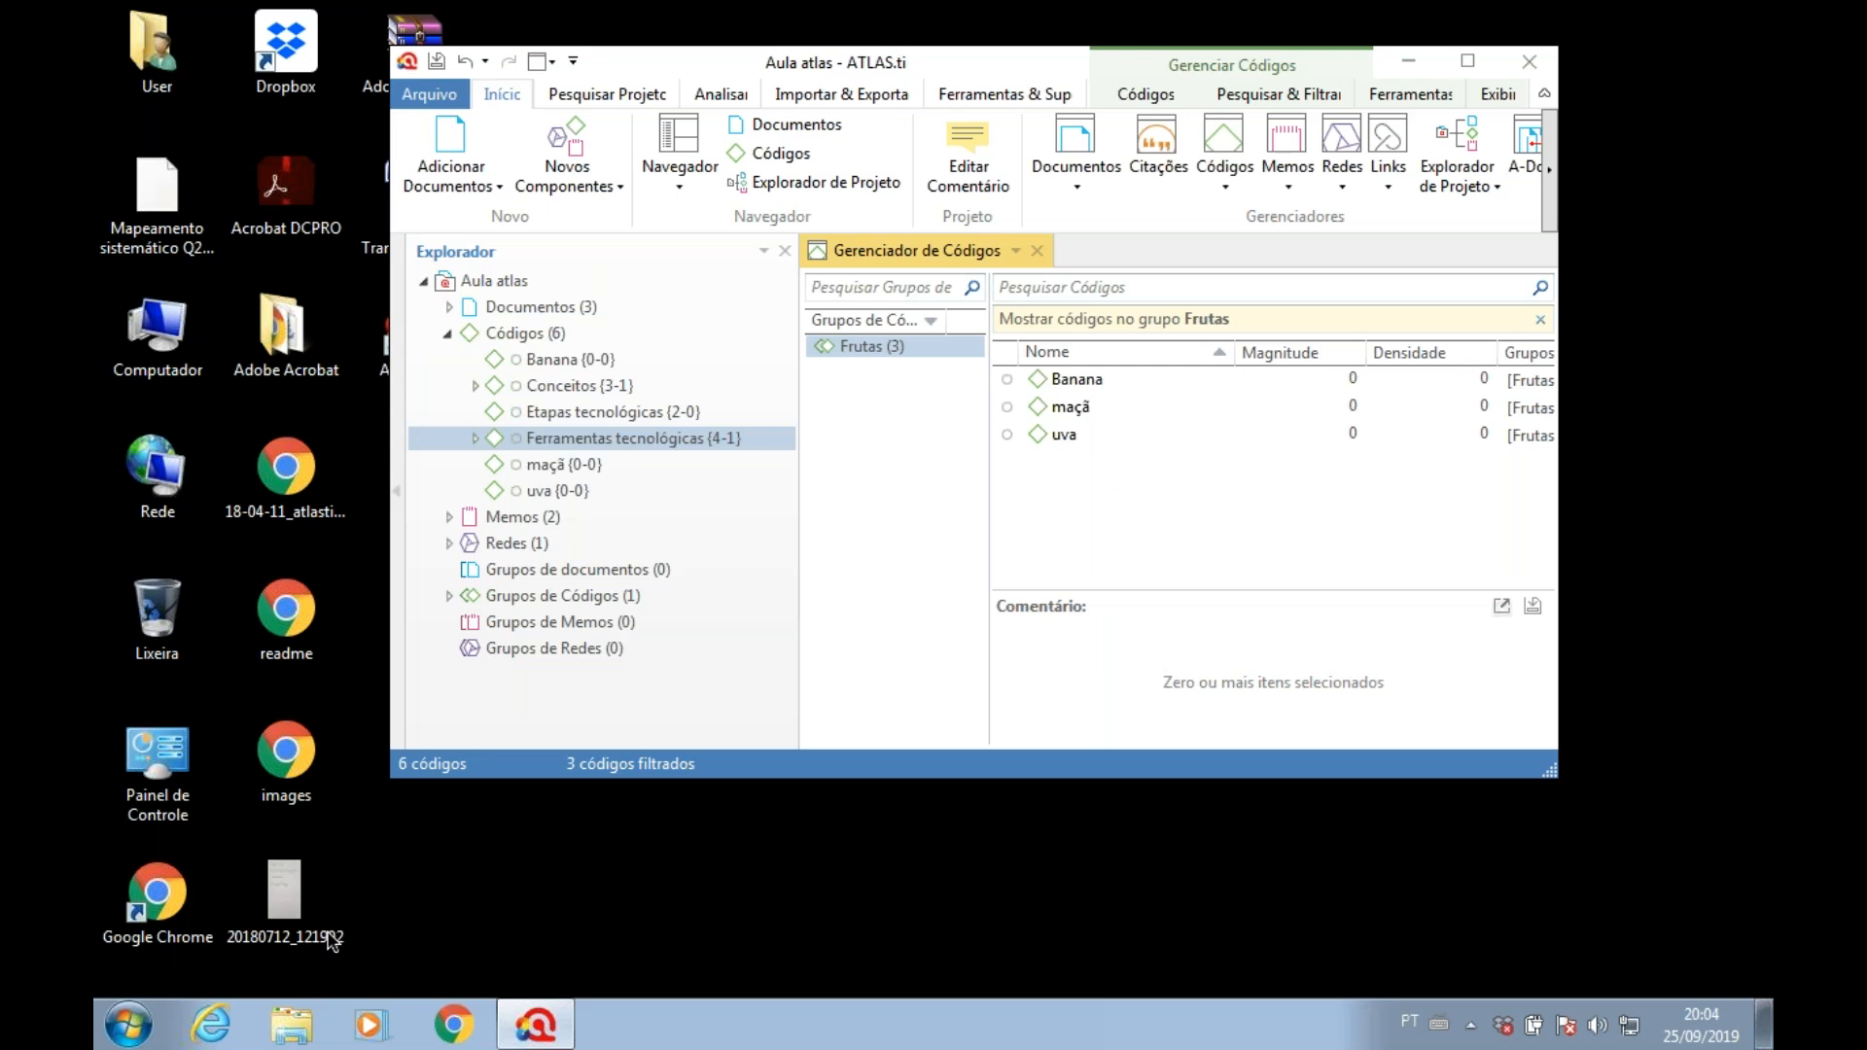
# - Take the Windows 7 virtual machine out of full screen and switch to the PowerPoint presentation about ATLAS.ti 8
pyautogui.moveTo(341, 5)
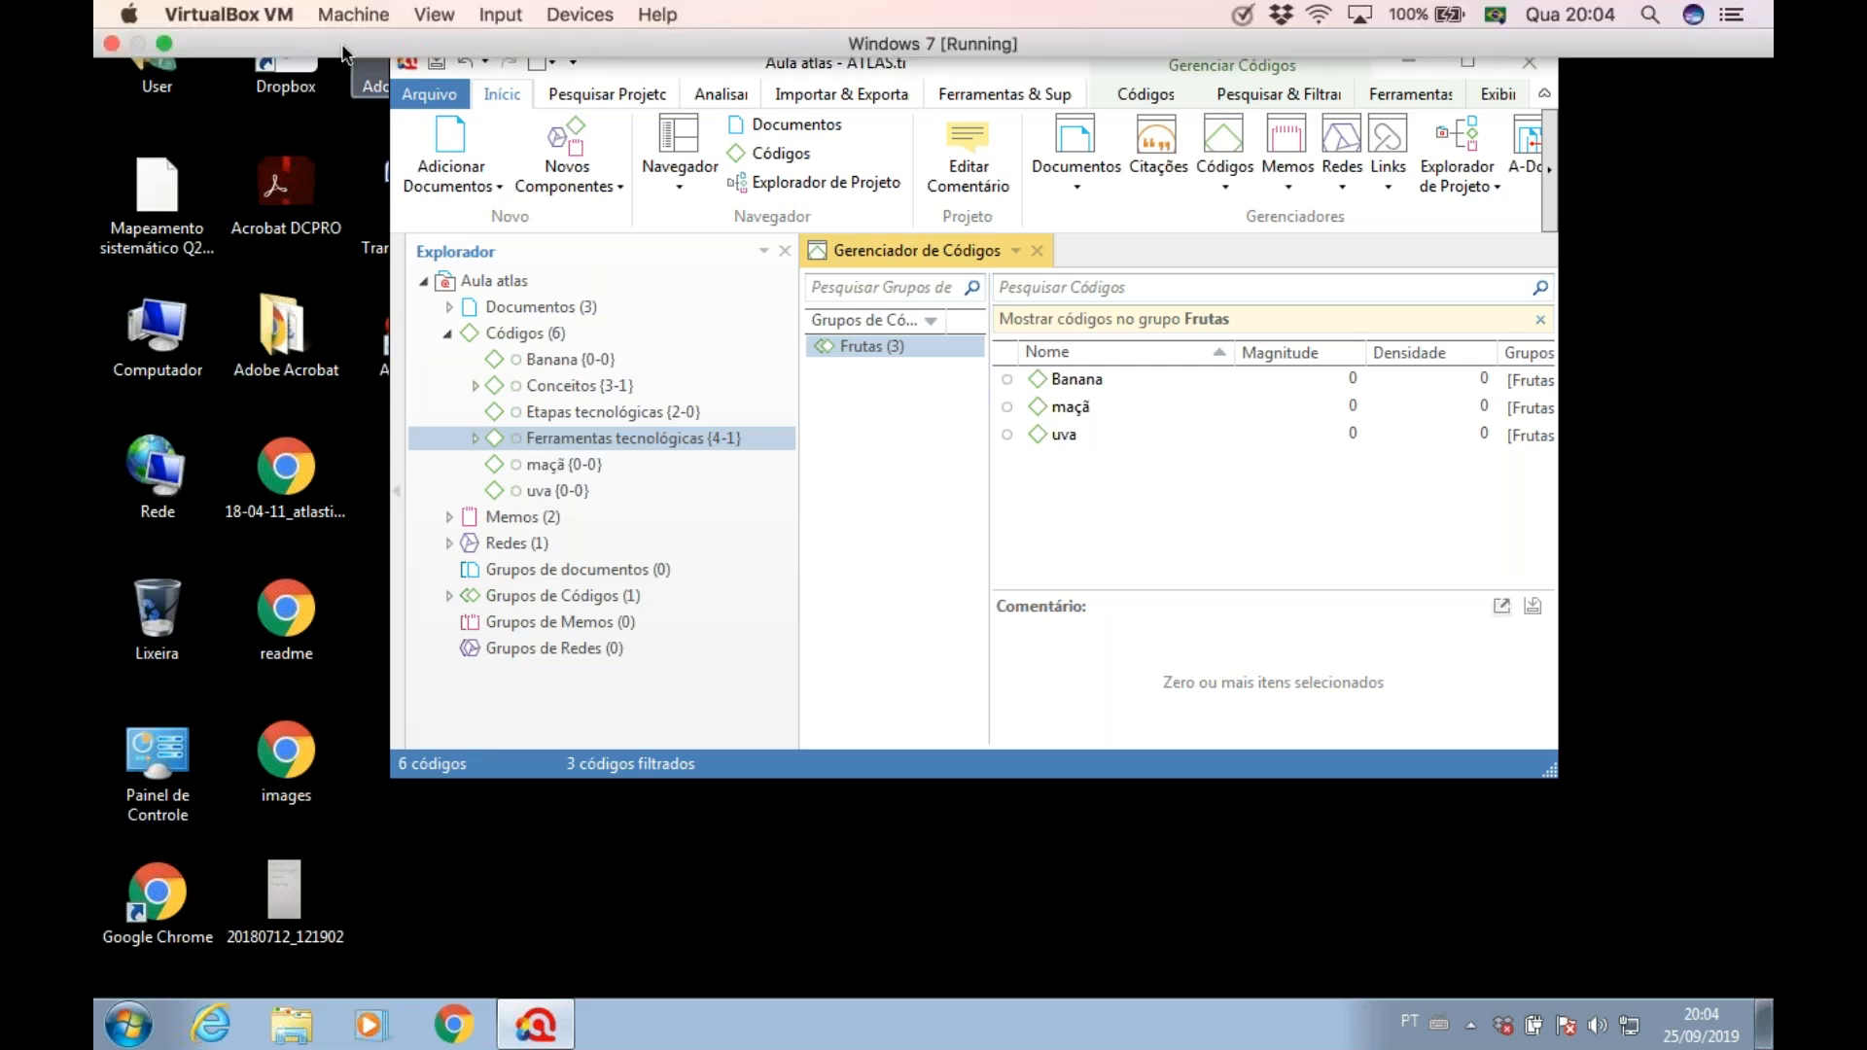
pyautogui.click(165, 43)
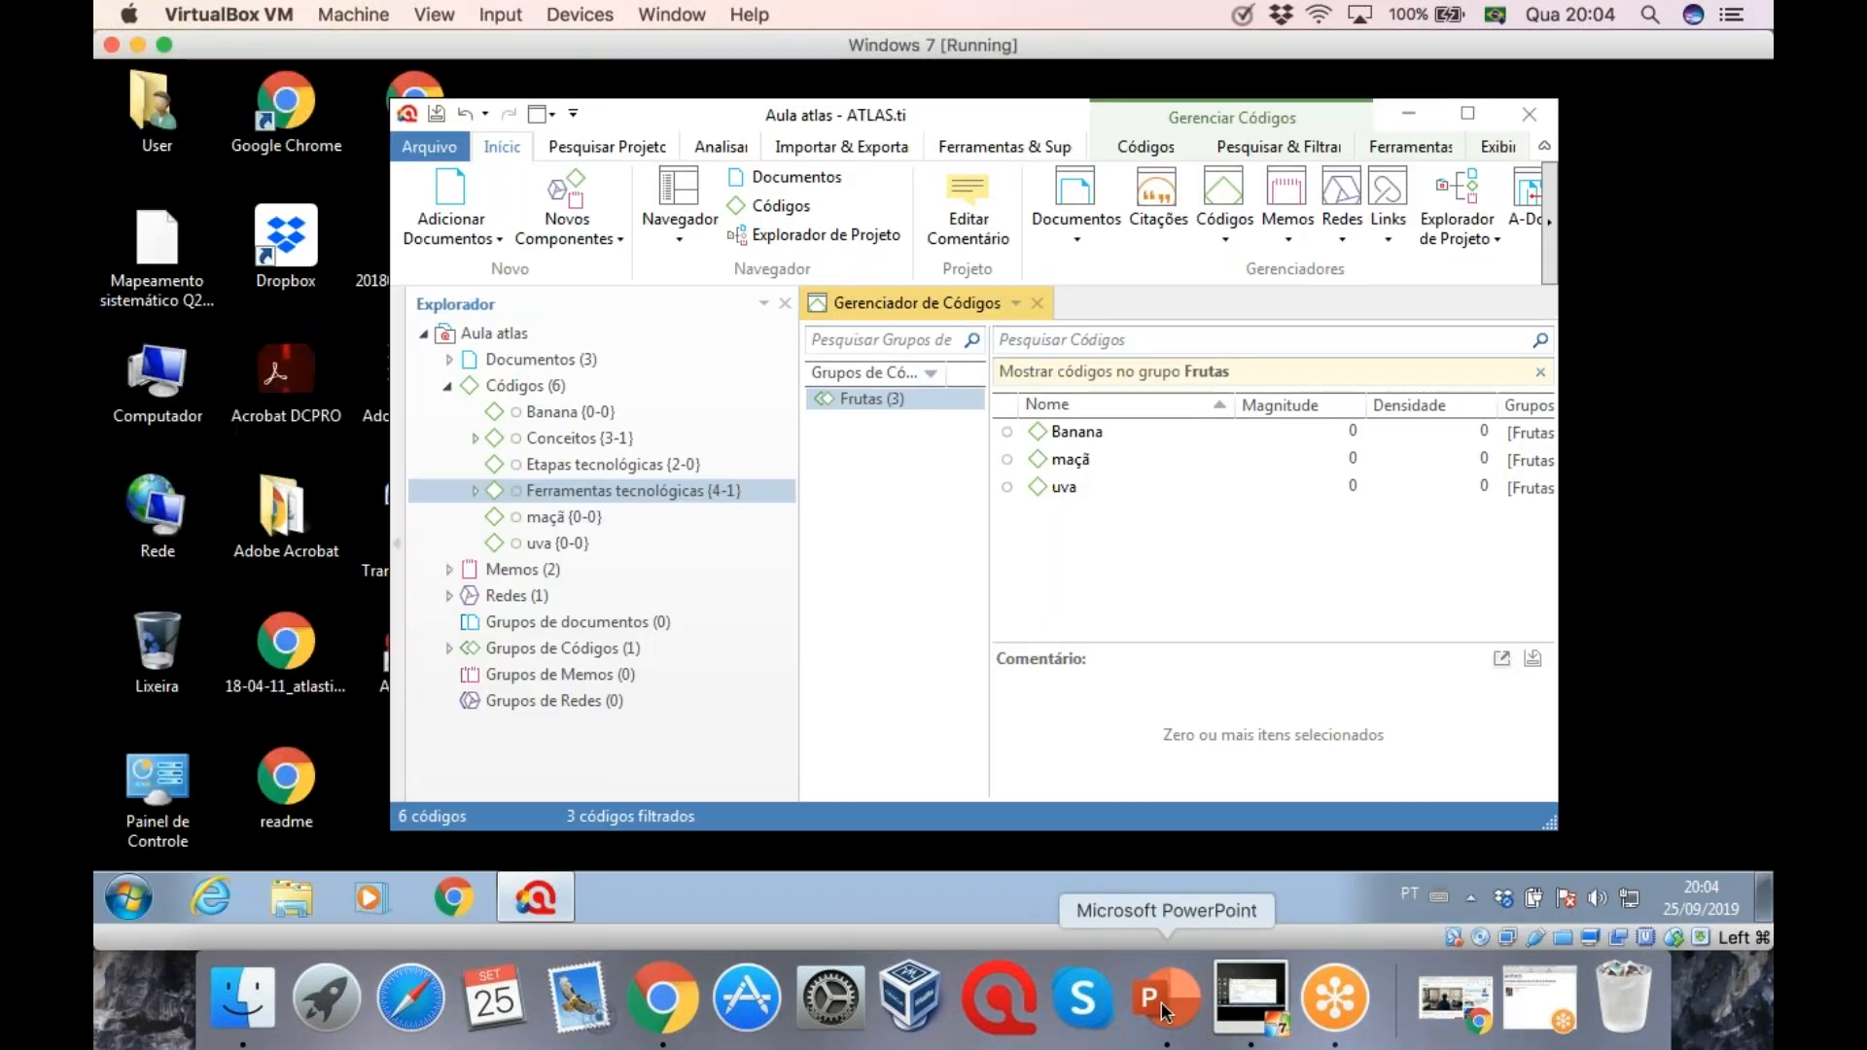
pyautogui.click(1164, 1011)
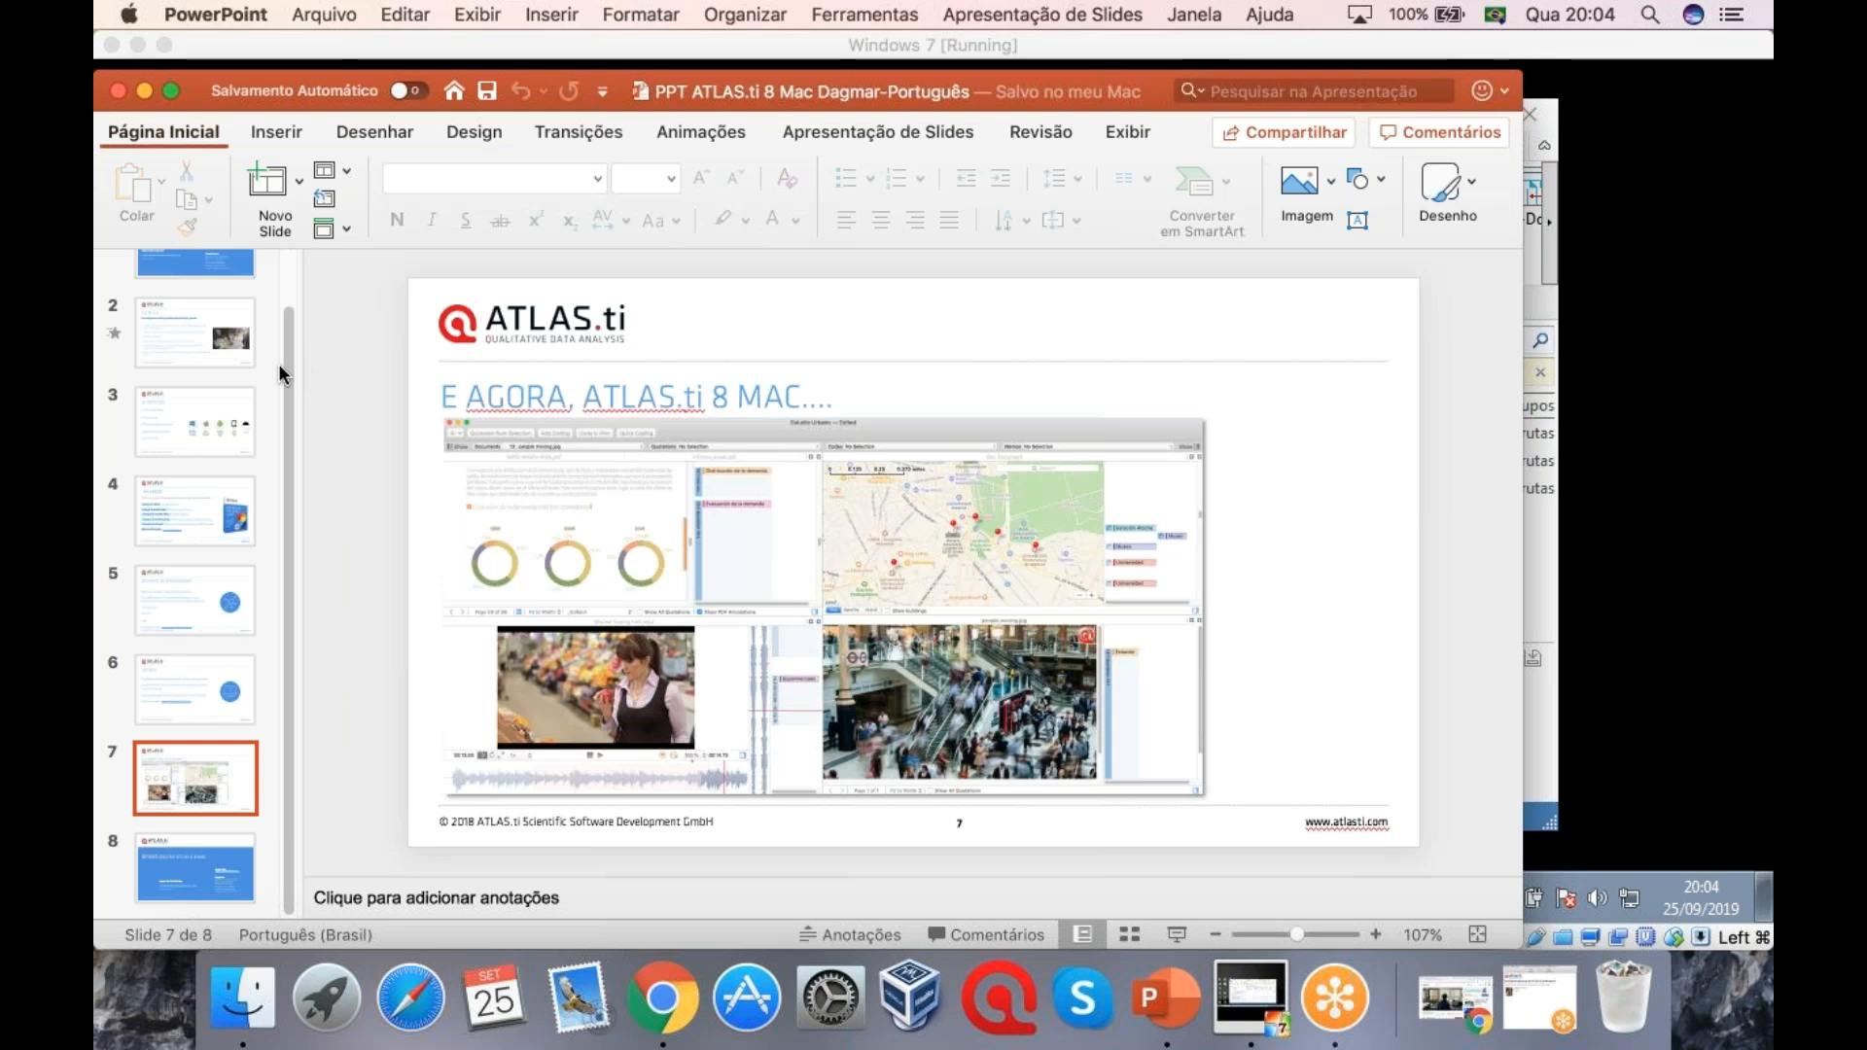
# - Present the title slide with the trainer's contact details as a full-screen slide show, and return to the editing view
pyautogui.scroll(2, 274, 291)
pyautogui.click(172, 301)
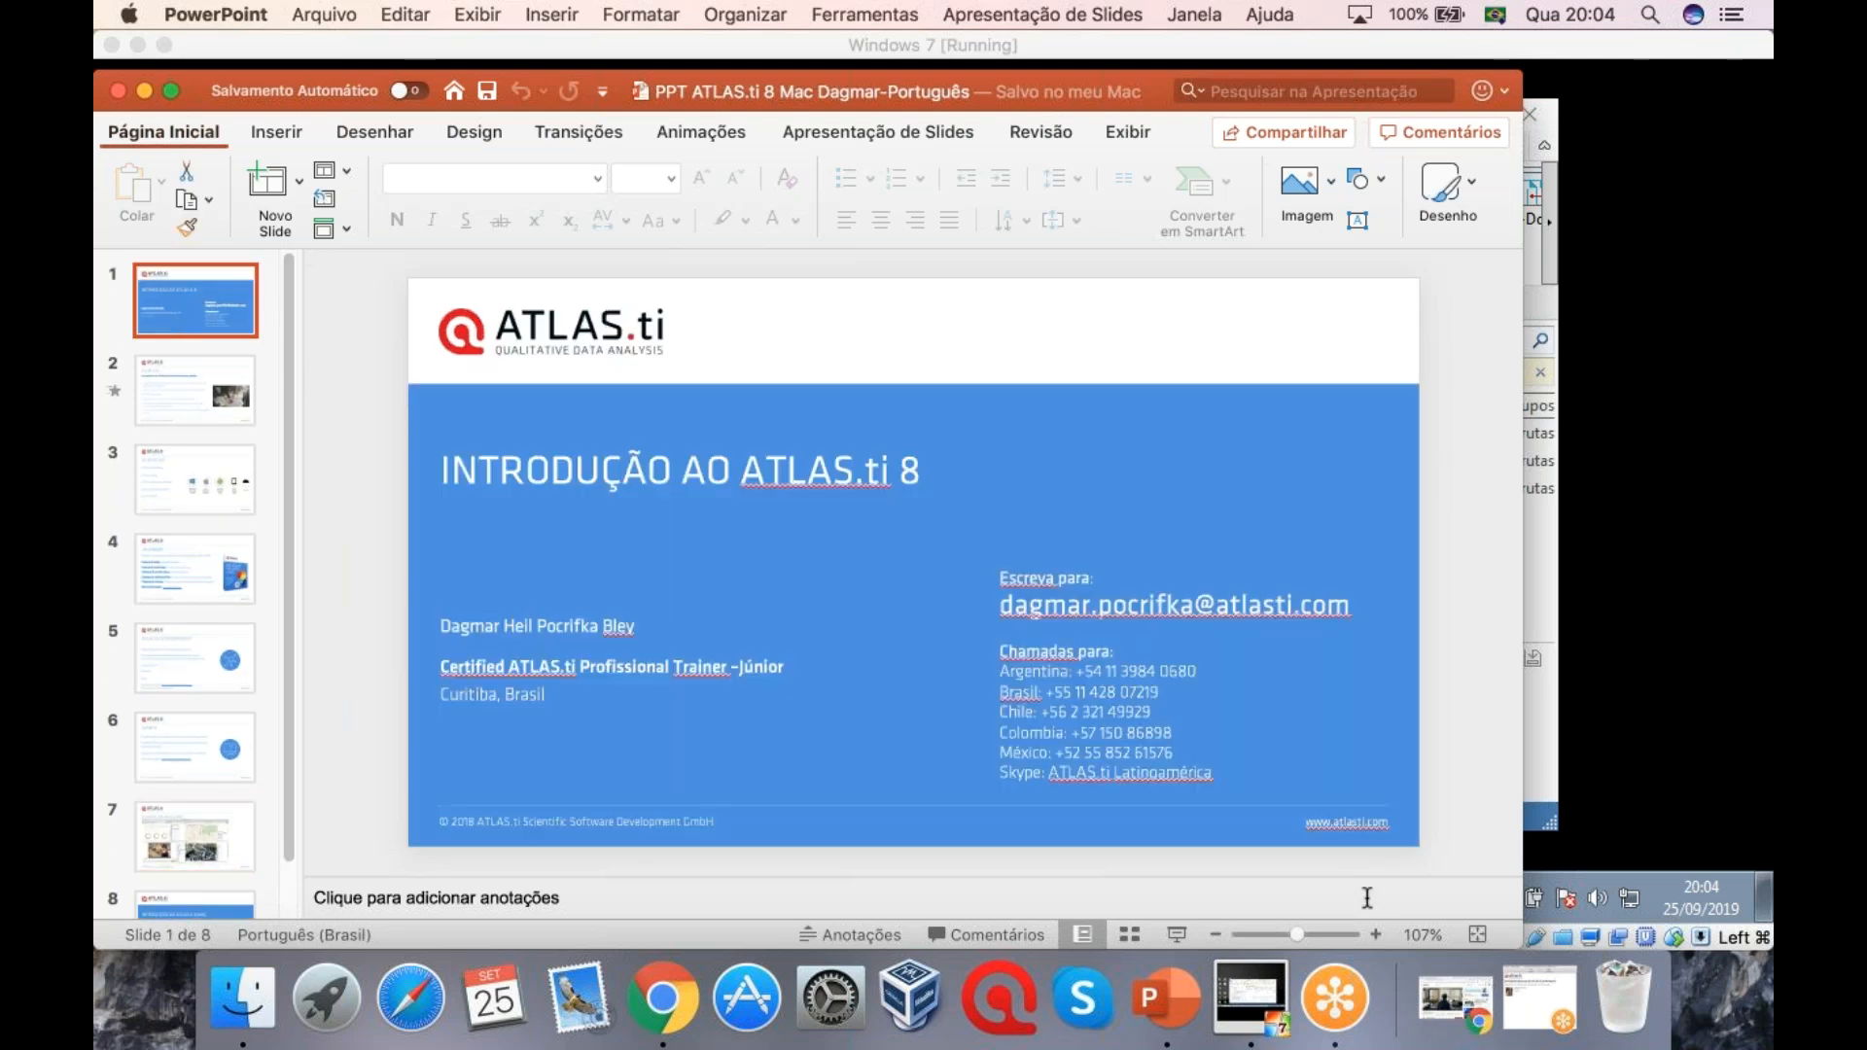
pyautogui.click(1176, 936)
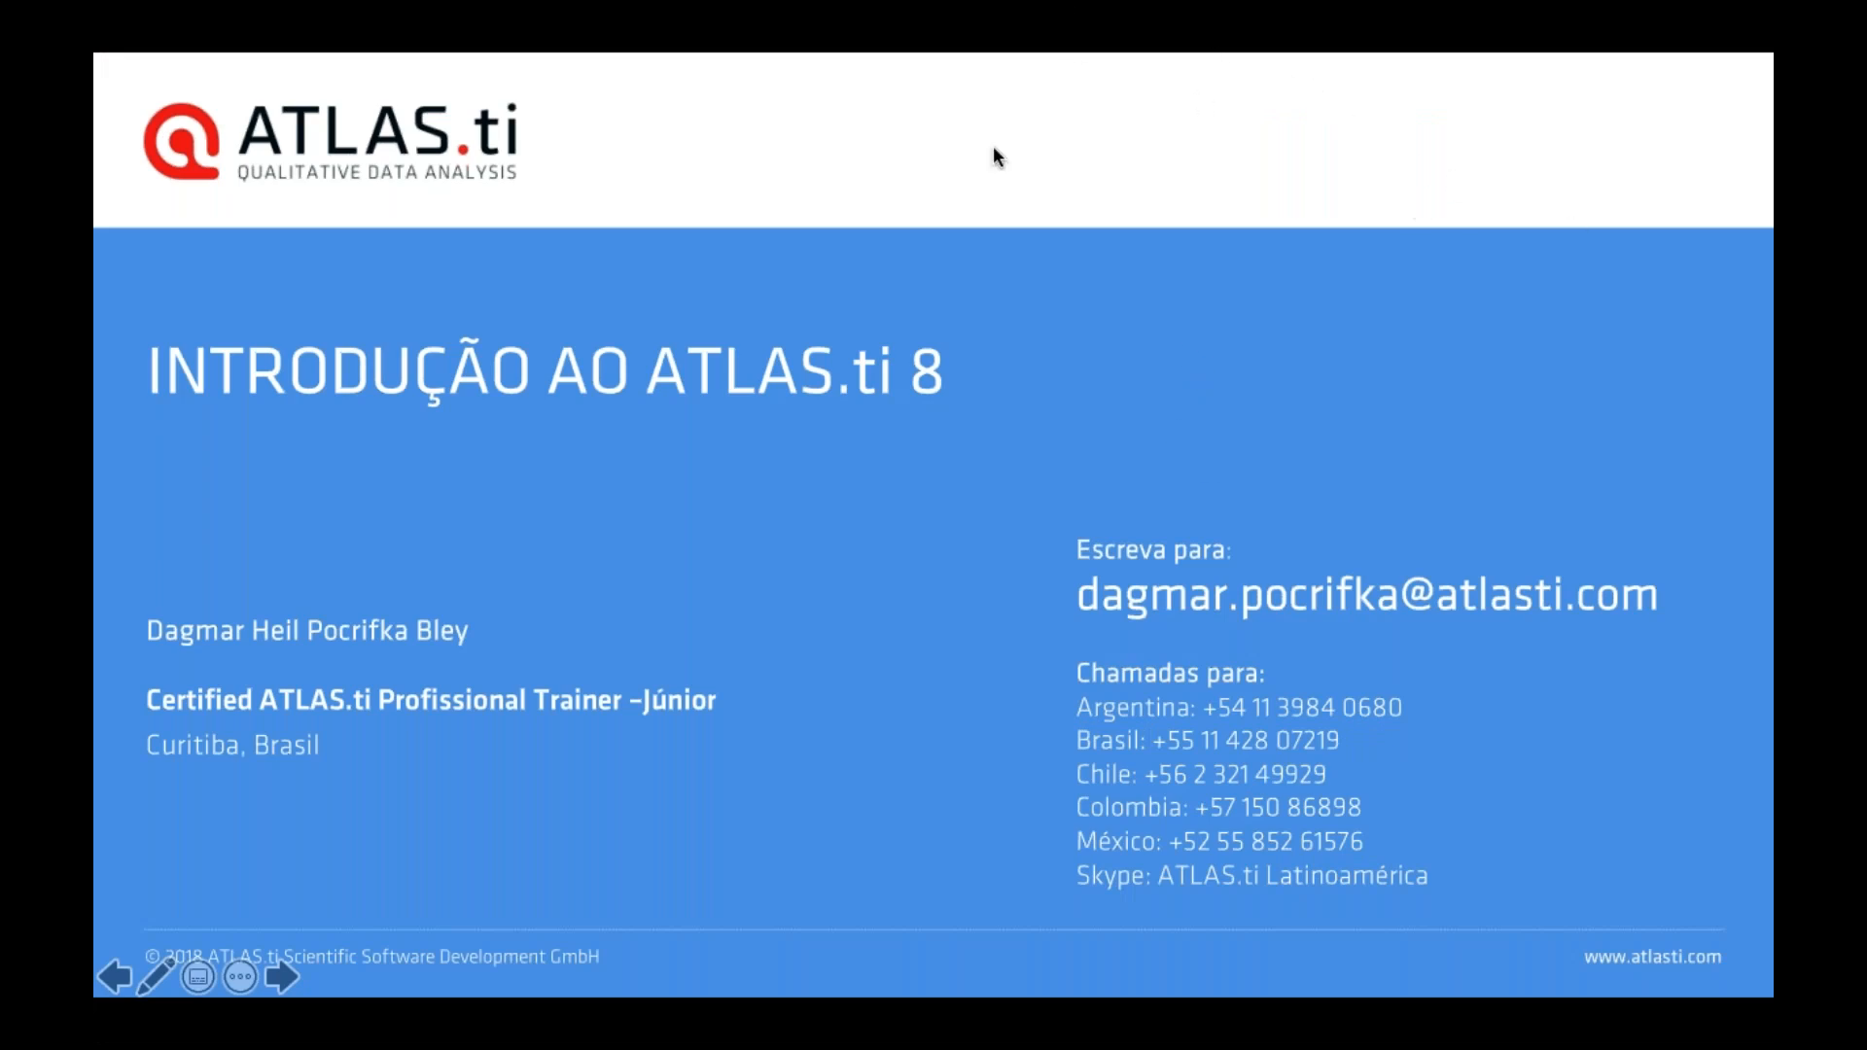
pyautogui.press('Escape')
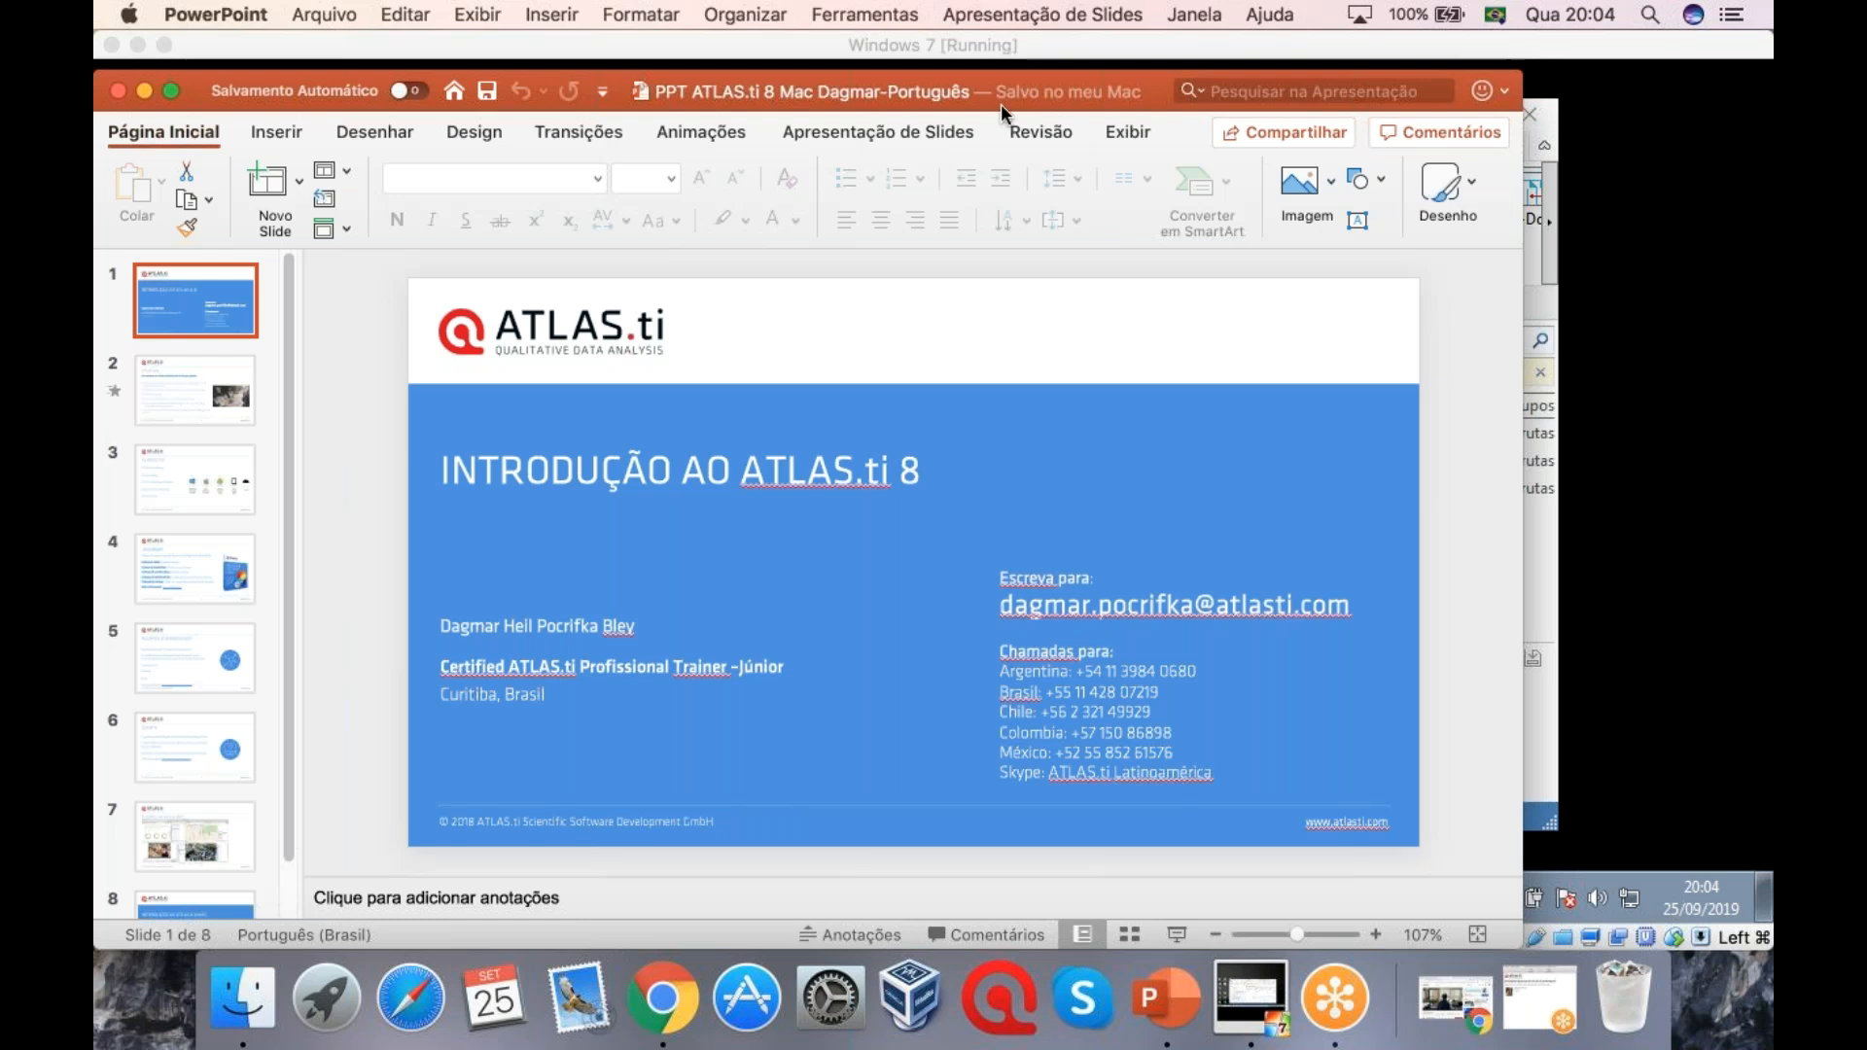
# - Shift the presentation window to the left to uncover the code manager, and move the title slide's contact text box slightly left
pyautogui.moveTo(1001, 97); pyautogui.dragTo(484, 132)
pyautogui.moveTo(657, 127); pyautogui.dragTo(614, 127)
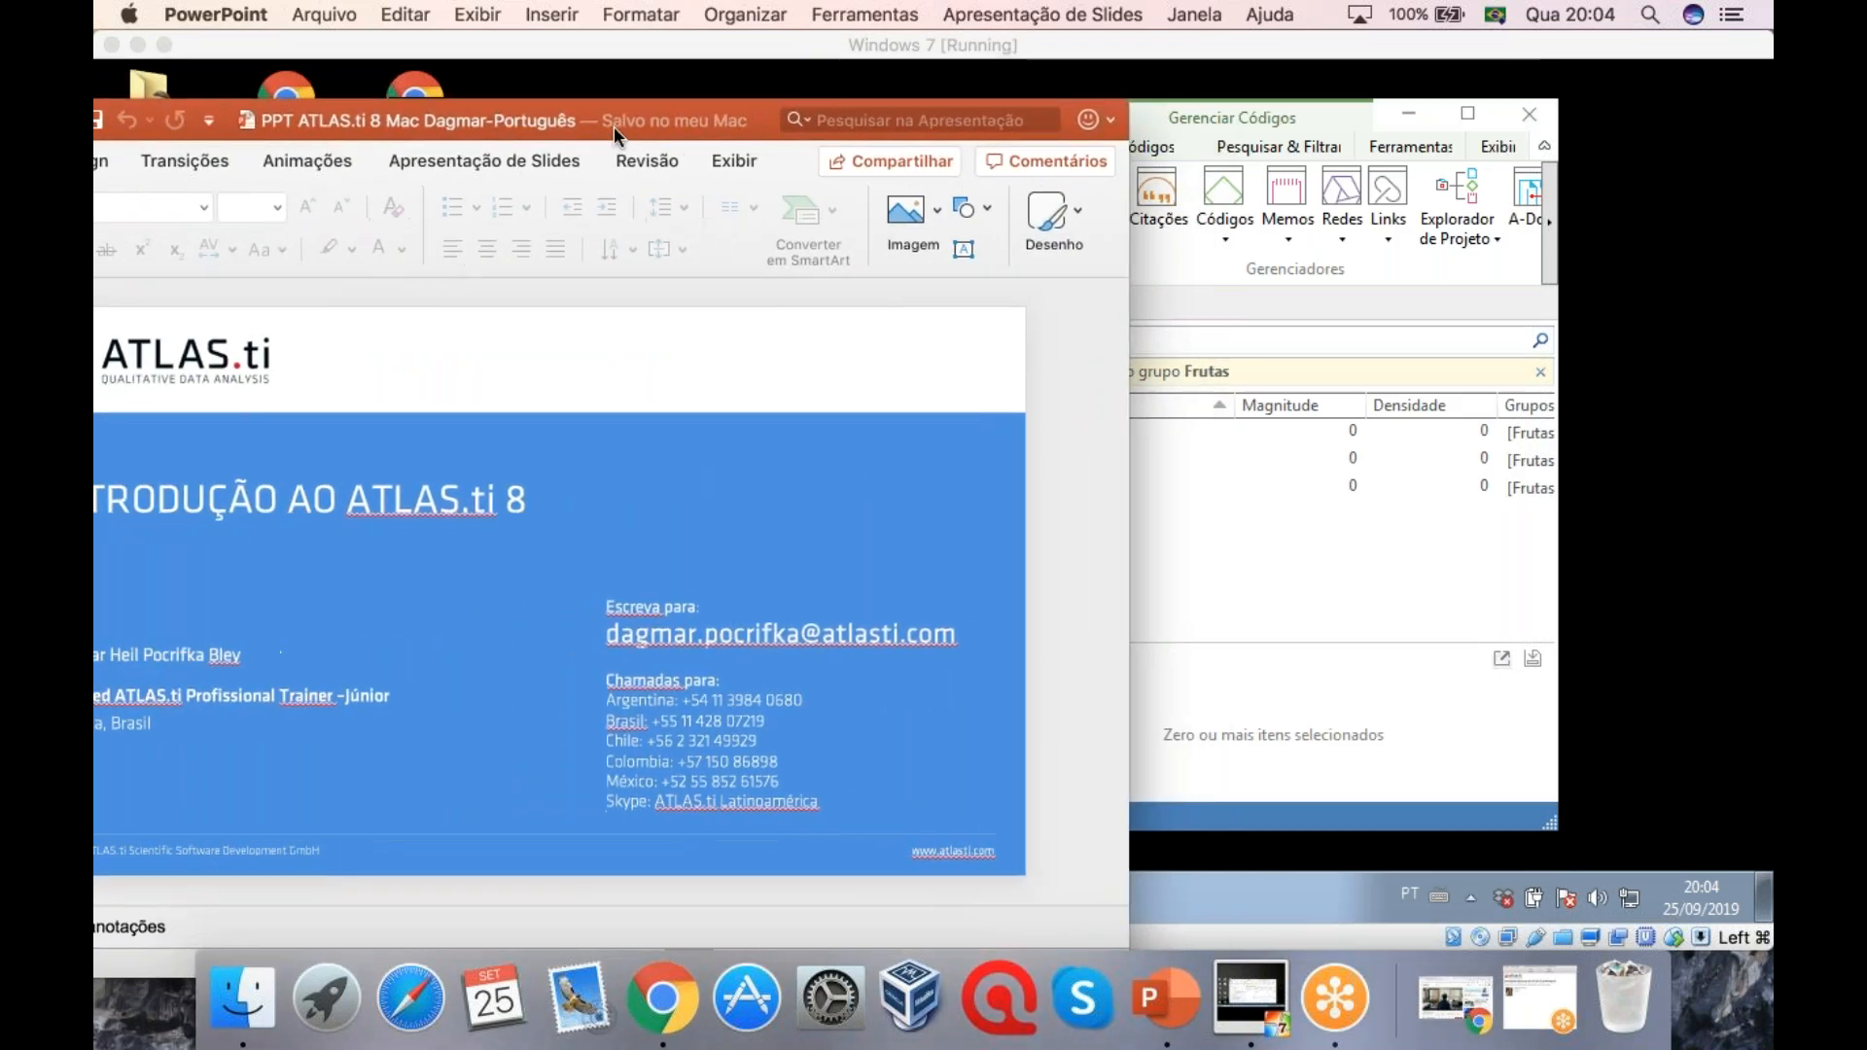
pyautogui.moveTo(677, 615); pyautogui.dragTo(617, 611)
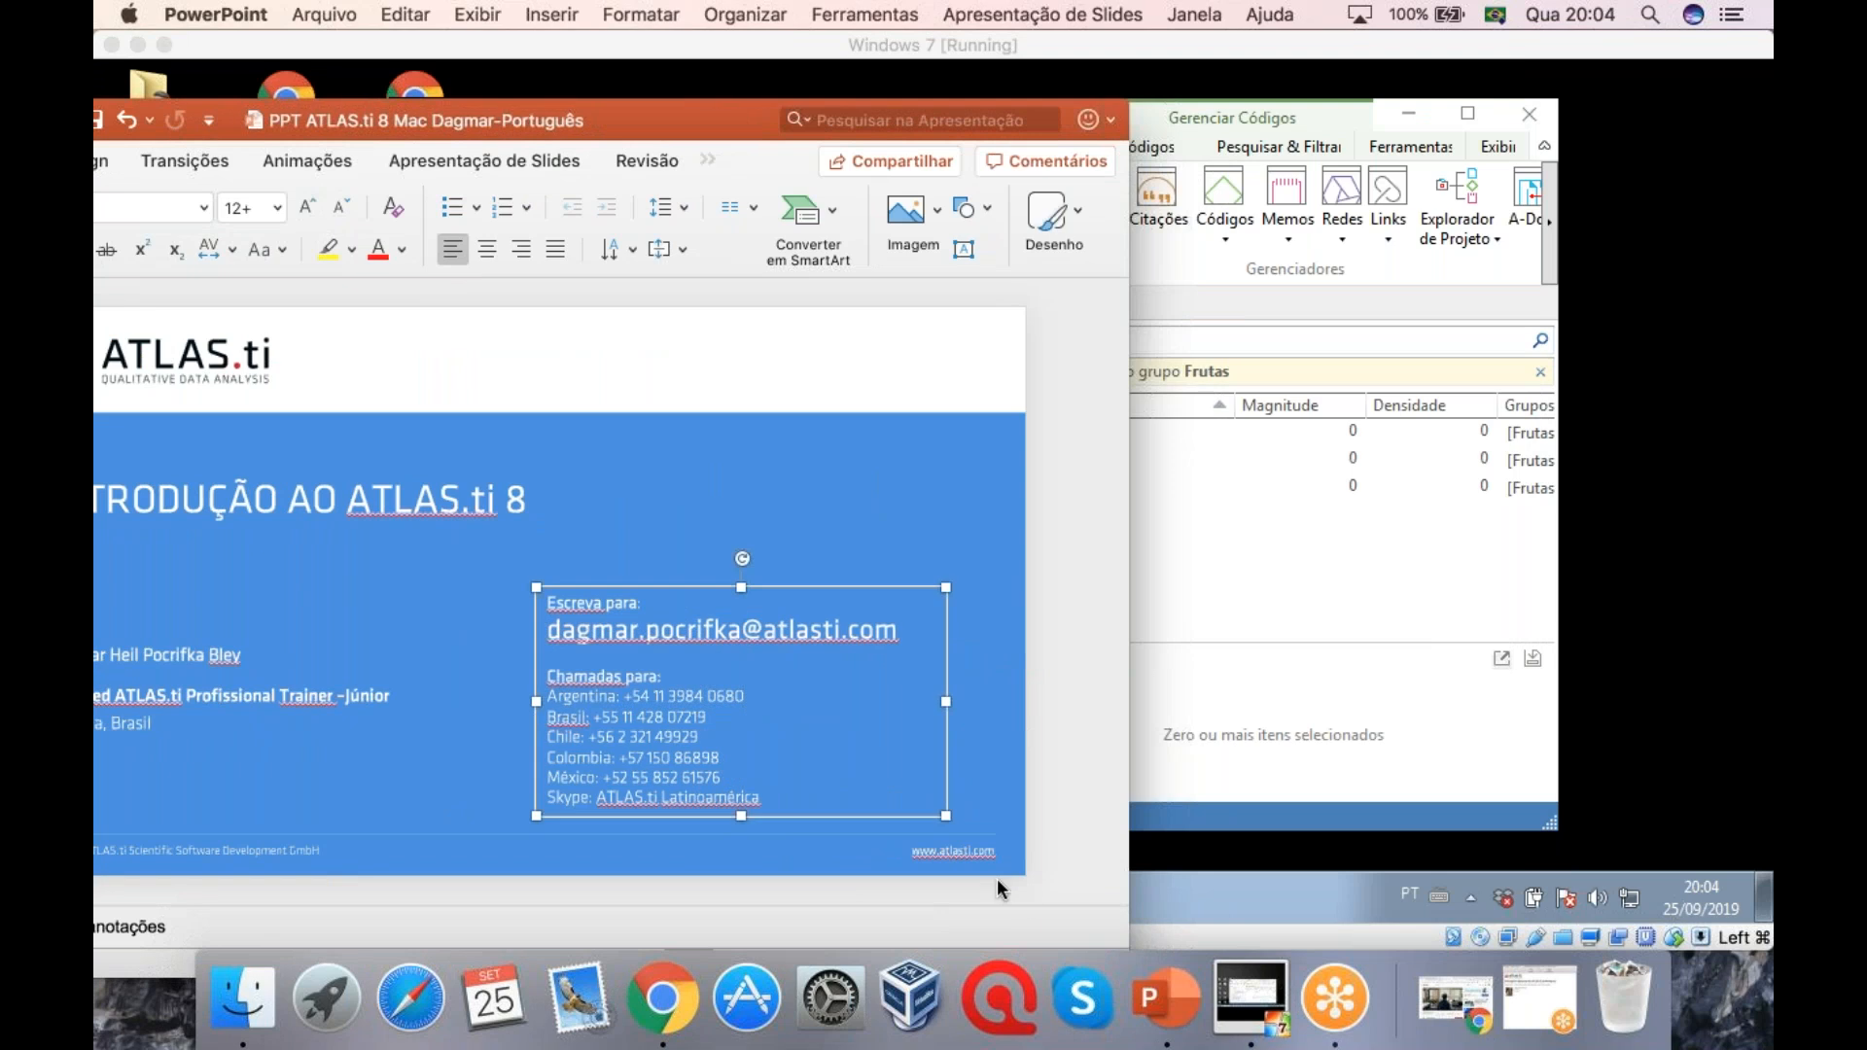
pyautogui.click(824, 498)
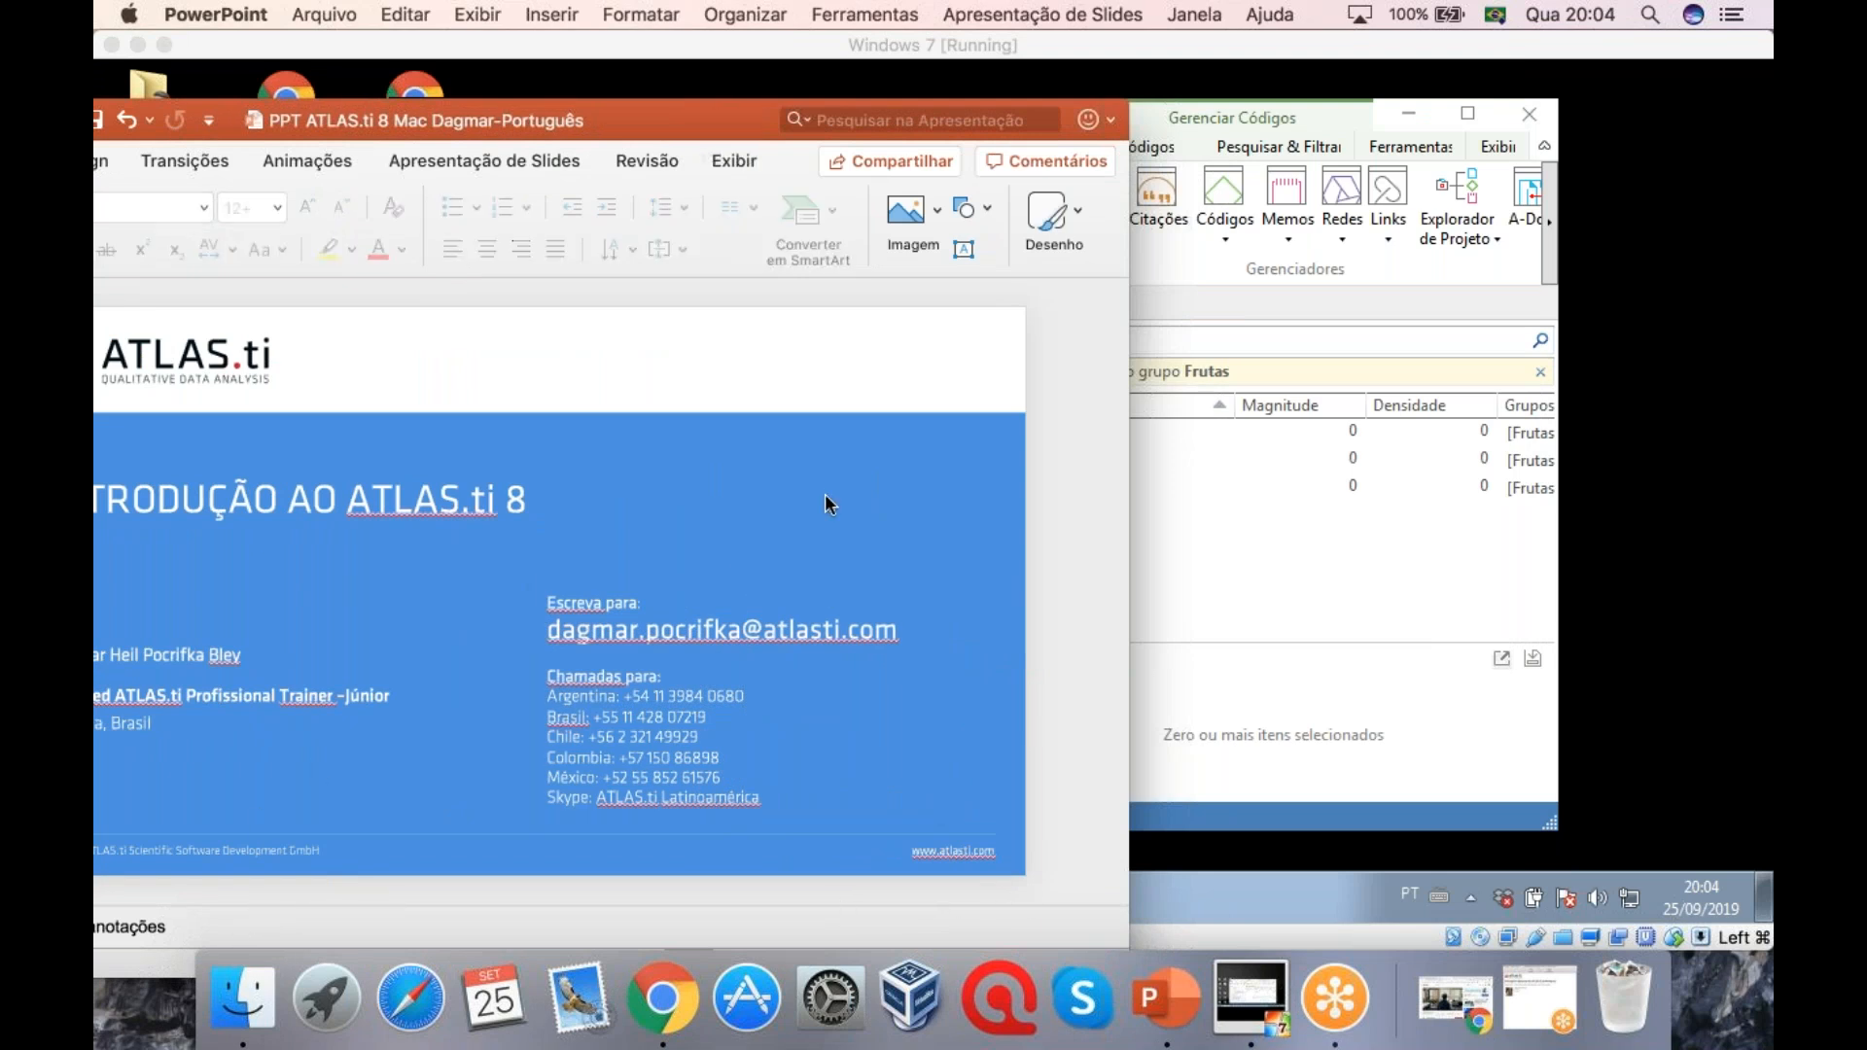